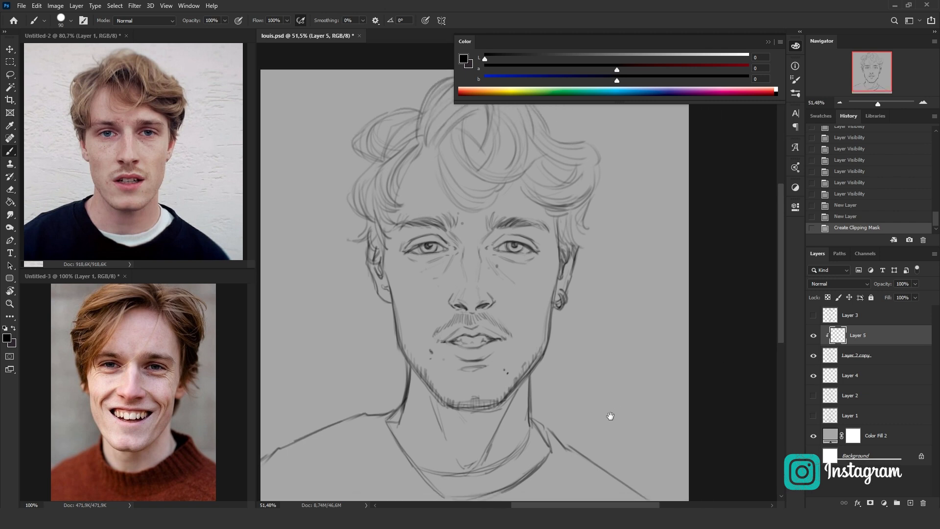
- Recolour the sketch lines of the face, ears, neck and facial features on Layer 5 with the dark red paint swatch
{"action": "left_click", "coordinate": [821, 115]}
{"action": "left_click", "coordinate": [864, 169]}
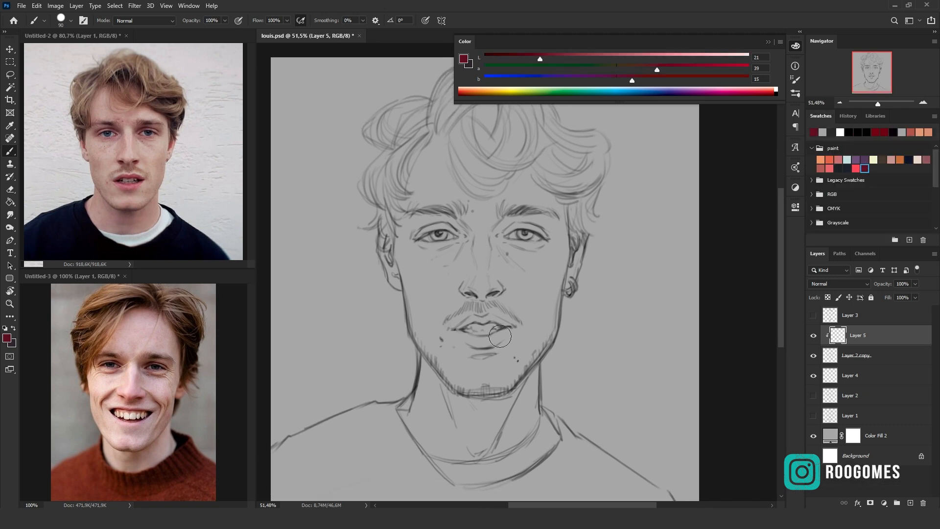
{"action": "mouse_move", "coordinate": [562, 300]}
{"action": "left_mouse_down"}
{"action": "mouse_move", "coordinate": [549, 345]}
{"action": "mouse_move", "coordinate": [516, 383]}
{"action": "mouse_move", "coordinate": [495, 435]}
{"action": "left_mouse_up"}
{"action": "mouse_move", "coordinate": [405, 409]}
{"action": "left_mouse_down"}
{"action": "mouse_move", "coordinate": [418, 360]}
{"action": "mouse_move", "coordinate": [403, 290]}
{"action": "left_mouse_up"}
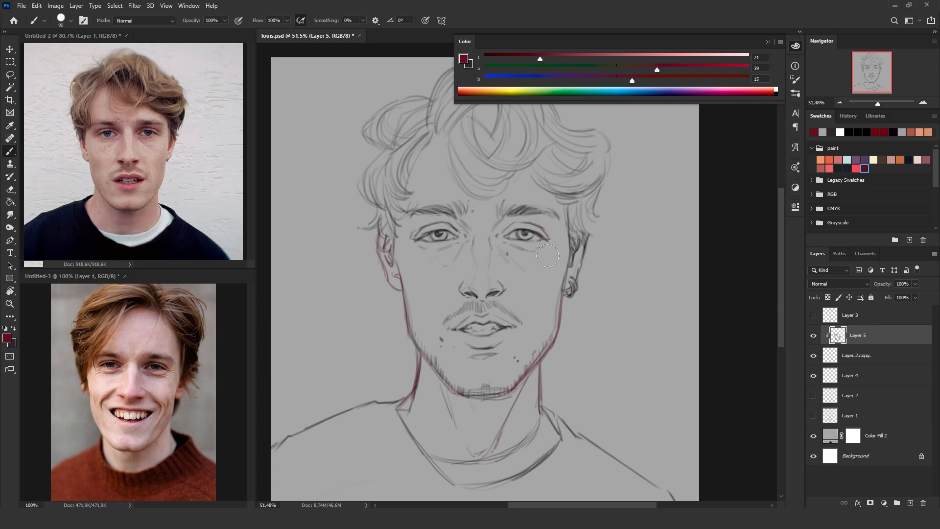
{"action": "mouse_move", "coordinate": [563, 268]}
{"action": "left_mouse_down"}
{"action": "mouse_move", "coordinate": [576, 255]}
{"action": "mouse_move", "coordinate": [580, 294]}
{"action": "mouse_move", "coordinate": [573, 264]}
{"action": "left_mouse_up"}
{"action": "left_click_drag", "start_coordinate": [463, 278], "coordinate": [477, 295]}
{"action": "left_click_drag", "start_coordinate": [584, 257], "coordinate": [565, 294]}
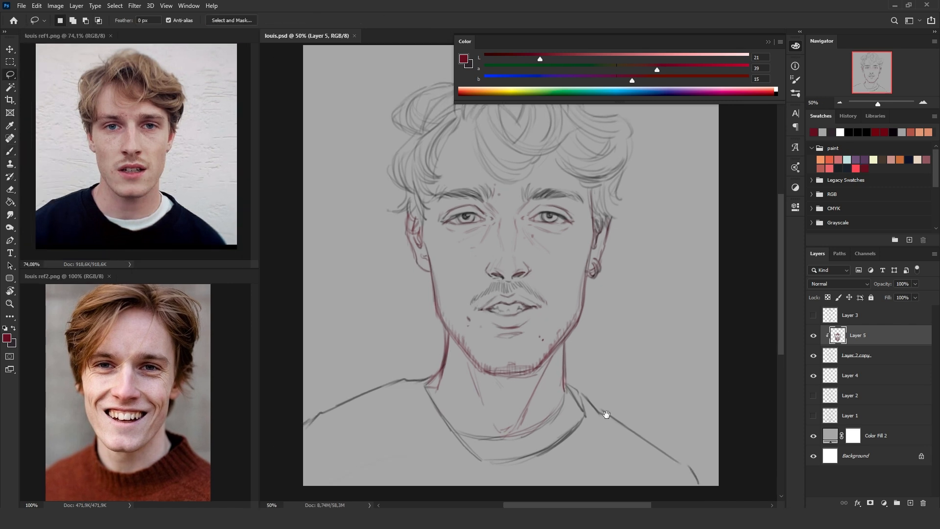
- Compare the sketch with Layer 2 copy, Layer 4 and Layer 2 shown and hidden
{"action": "scroll", "coordinate": [604, 414], "scroll_direction": "up", "scroll_amount": 3}
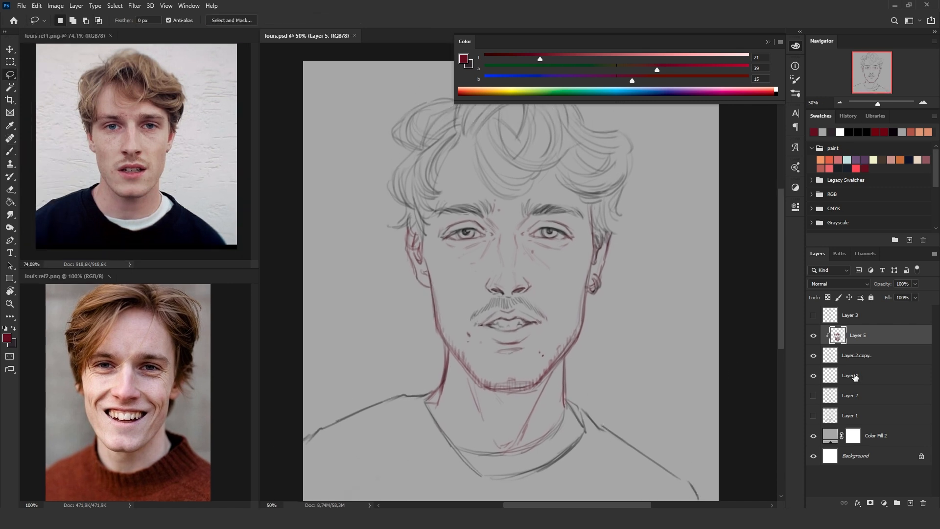
{"action": "left_click", "coordinate": [815, 355]}
{"action": "left_click", "coordinate": [813, 357]}
{"action": "left_click", "coordinate": [814, 357]}
{"action": "left_click", "coordinate": [821, 381]}
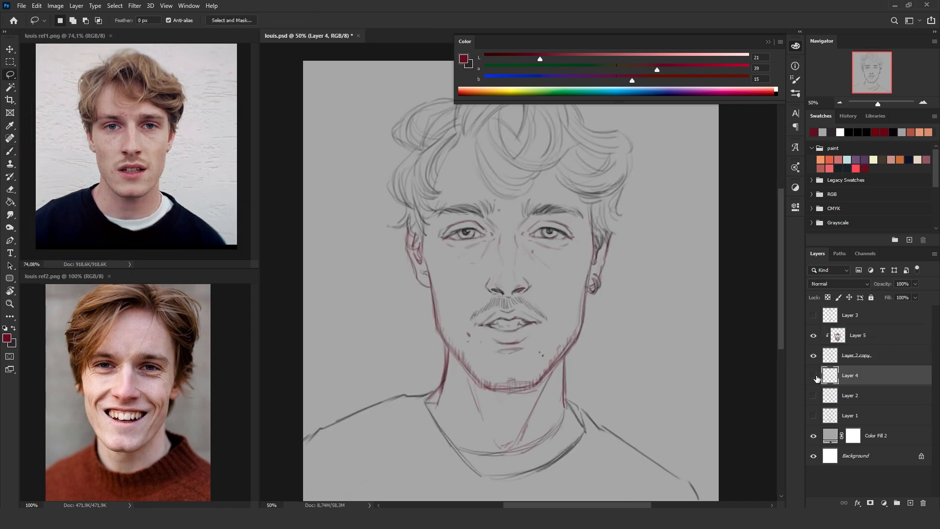
{"action": "left_click", "coordinate": [814, 396]}
{"action": "left_click", "coordinate": [816, 399]}
{"action": "mouse_move", "coordinate": [814, 375]}
{"action": "left_mouse_down"}
{"action": "mouse_move", "coordinate": [814, 356]}
{"action": "mouse_move", "coordinate": [814, 376]}
{"action": "left_mouse_up"}
{"action": "left_click", "coordinate": [814, 397]}
{"action": "left_click", "coordinate": [814, 396]}
- Group Layer 2 and Layer 1
{"action": "left_click", "coordinate": [862, 396]}
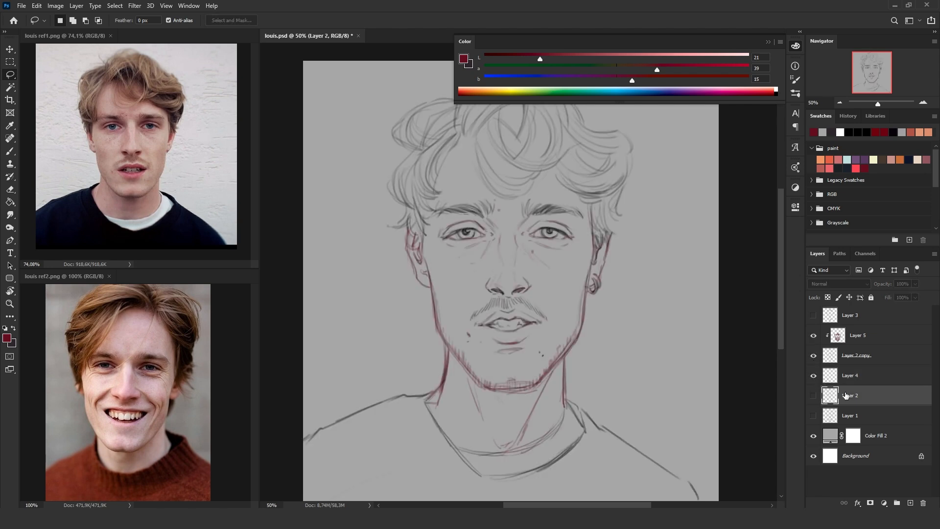
{"action": "left_click", "coordinate": [893, 415], "text": "shift"}
{"action": "key", "text": "ctrl+g"}
- Check the grey shading on Layer 3 by showing and hiding it, with Layer 4 selected and Layer 3 left hidden
{"action": "left_click", "coordinate": [829, 377]}
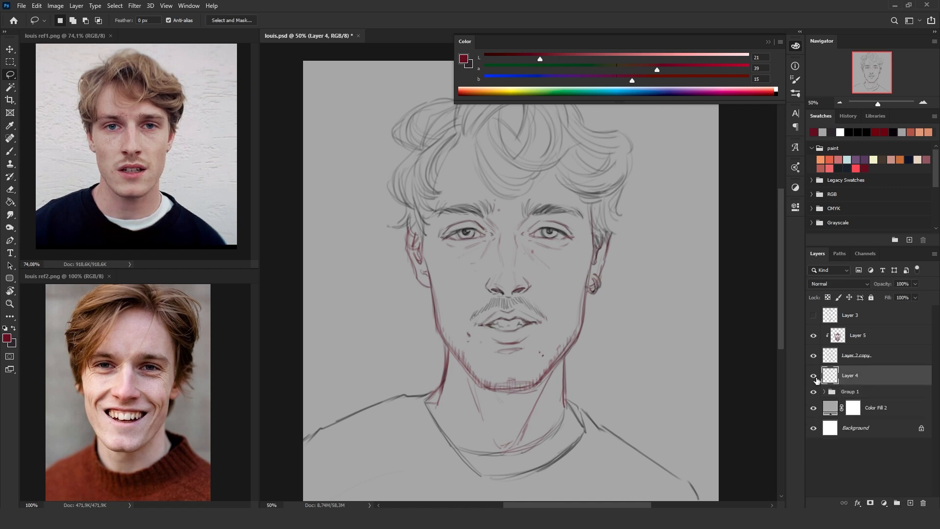
{"action": "left_click", "coordinate": [816, 316]}
{"action": "left_click", "coordinate": [815, 317]}
{"action": "left_click", "coordinate": [814, 317]}
{"action": "left_click", "coordinate": [815, 317]}
{"action": "left_click", "coordinate": [815, 318]}
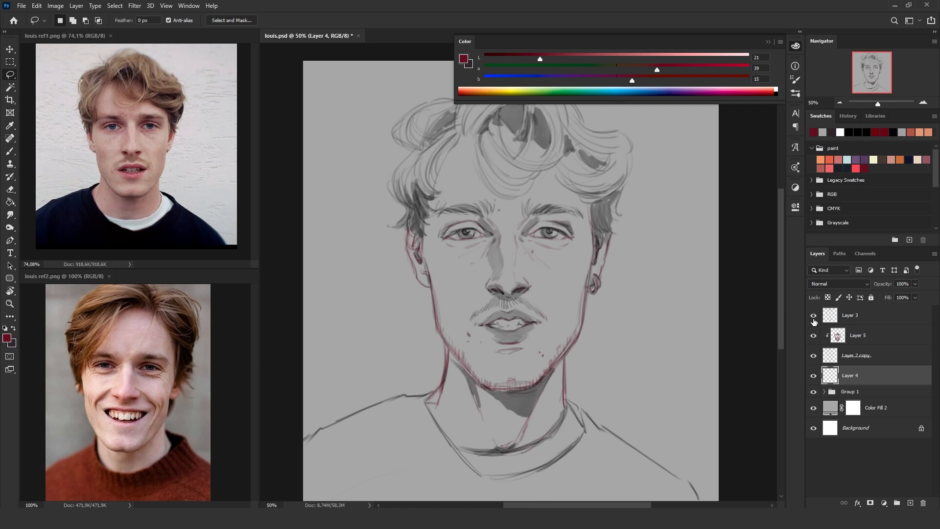
{"action": "left_click", "coordinate": [815, 316]}
- Switch to the Brush tool and choose the loish_soft shade brush preset
{"action": "key", "text": "b"}
{"action": "mouse_move", "coordinate": [487, 357]}
{"action": "left_mouse_down"}
{"action": "mouse_move", "coordinate": [509, 377]}
{"action": "mouse_move", "coordinate": [504, 409]}
{"action": "left_mouse_up"}
{"action": "key", "text": "ctrl+z"}
{"action": "right_click", "coordinate": [498, 220]}
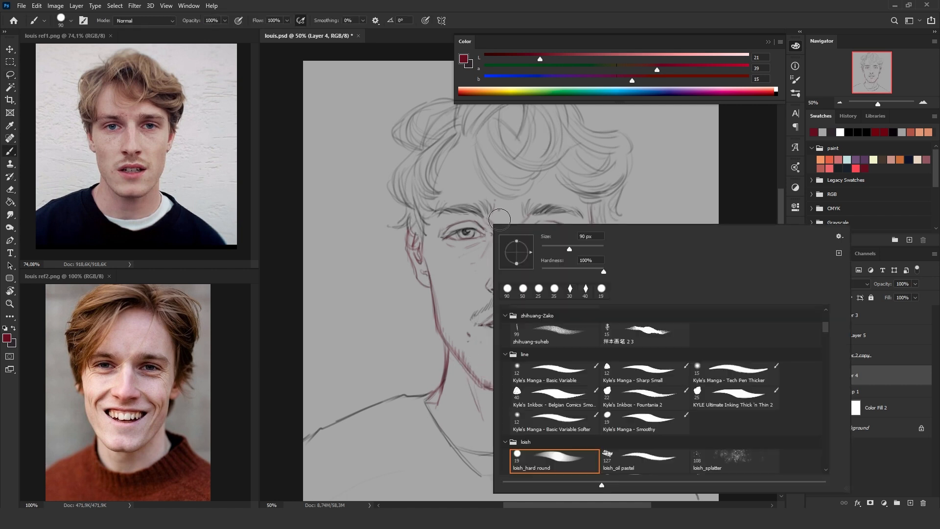
{"action": "scroll", "coordinate": [824, 332], "scroll_direction": "down", "scroll_amount": 3}
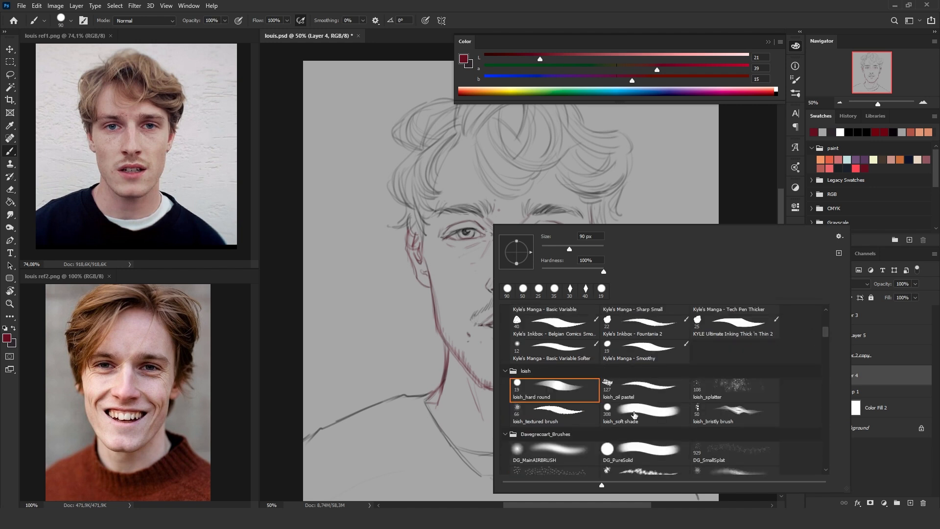
{"action": "left_click", "coordinate": [636, 444]}
{"action": "left_click", "coordinate": [670, 413]}
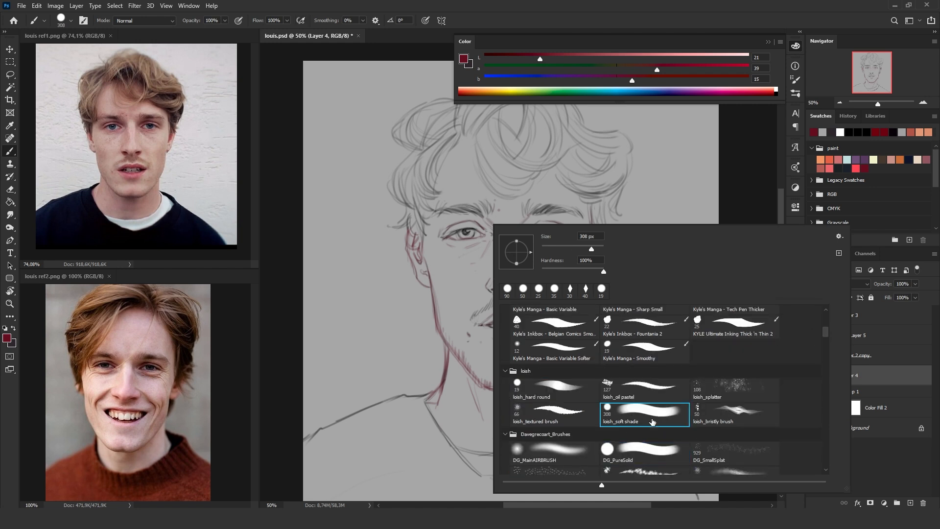
{"action": "key", "text": "Return"}
- Test the soft shade brush in dark red on the neck and reduce its size to 60 px
{"action": "mouse_move", "coordinate": [458, 410]}
{"action": "left_mouse_down"}
{"action": "mouse_move", "coordinate": [478, 407]}
{"action": "mouse_move", "coordinate": [483, 431]}
{"action": "mouse_move", "coordinate": [503, 402]}
{"action": "left_mouse_up"}
{"action": "key", "text": "ctrl+z"}
{"action": "key", "text": "bracketleft"}
{"action": "key", "text": "bracketleft"}
{"action": "key", "text": "bracketleft"}
{"action": "key", "text": "bracketleft"}
{"action": "key", "text": "bracketleft"}
{"action": "key", "text": "bracketleft"}
{"action": "key", "text": "bracketleft"}
{"action": "key", "text": "bracketleft"}
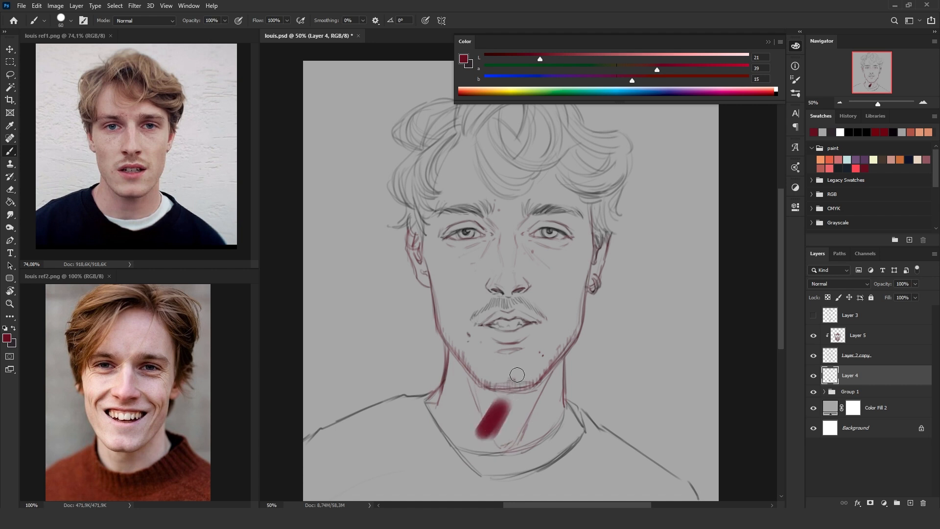
- Try painting the neck with a different brush preset
{"action": "right_click", "coordinate": [514, 377]}
{"action": "left_click", "coordinate": [669, 468]}
{"action": "key", "text": "Return"}
{"action": "mouse_move", "coordinate": [499, 440]}
{"action": "left_mouse_down"}
{"action": "mouse_move", "coordinate": [515, 388]}
{"action": "mouse_move", "coordinate": [509, 435]}
{"action": "mouse_move", "coordinate": [534, 388]}
{"action": "mouse_move", "coordinate": [513, 438]}
{"action": "mouse_move", "coordinate": [528, 401]}
{"action": "mouse_move", "coordinate": [521, 418]}
{"action": "mouse_move", "coordinate": [524, 401]}
{"action": "mouse_move", "coordinate": [493, 428]}
{"action": "mouse_move", "coordinate": [503, 397]}
{"action": "mouse_move", "coordinate": [484, 418]}
{"action": "mouse_move", "coordinate": [476, 405]}
{"action": "mouse_move", "coordinate": [467, 423]}
{"action": "mouse_move", "coordinate": [475, 400]}
{"action": "mouse_move", "coordinate": [465, 424]}
{"action": "mouse_move", "coordinate": [478, 395]}
{"action": "mouse_move", "coordinate": [476, 427]}
{"action": "mouse_move", "coordinate": [489, 430]}
{"action": "mouse_move", "coordinate": [495, 383]}
{"action": "mouse_move", "coordinate": [464, 424]}
{"action": "left_mouse_up"}
- Return to the loish_soft shade brush, reduce its size to 45 px and undo the last test stroke
{"action": "right_click", "coordinate": [488, 400]}
{"action": "left_click", "coordinate": [659, 427]}
{"action": "key", "text": "Return"}
{"action": "key", "text": "bracketleft"}
{"action": "key", "text": "bracketleft"}
{"action": "key", "text": "bracketleft"}
{"action": "key", "text": "bracketleft"}
{"action": "key", "text": "bracketleft"}
{"action": "key", "text": "bracketleft"}
{"action": "key", "text": "ctrl+z"}
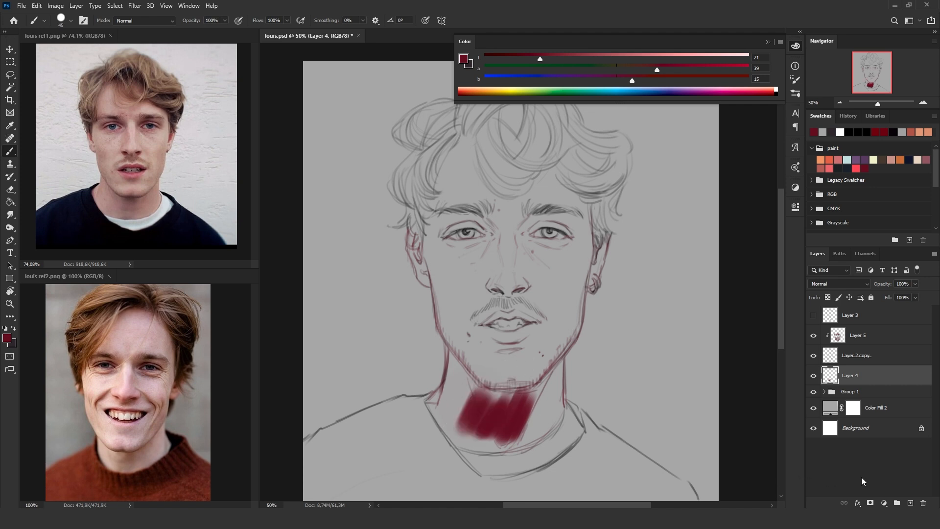
- Replace Layer 4 with a new empty layer and mix a dusty pink of L 61, a 10, b 4
{"action": "left_click", "coordinate": [924, 503]}
{"action": "left_click", "coordinate": [910, 503]}
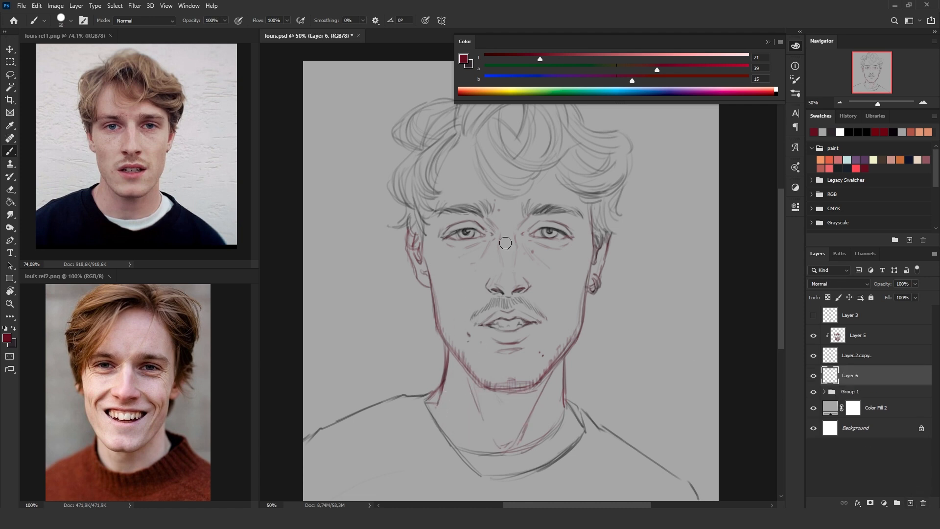
{"action": "left_click", "coordinate": [626, 68]}
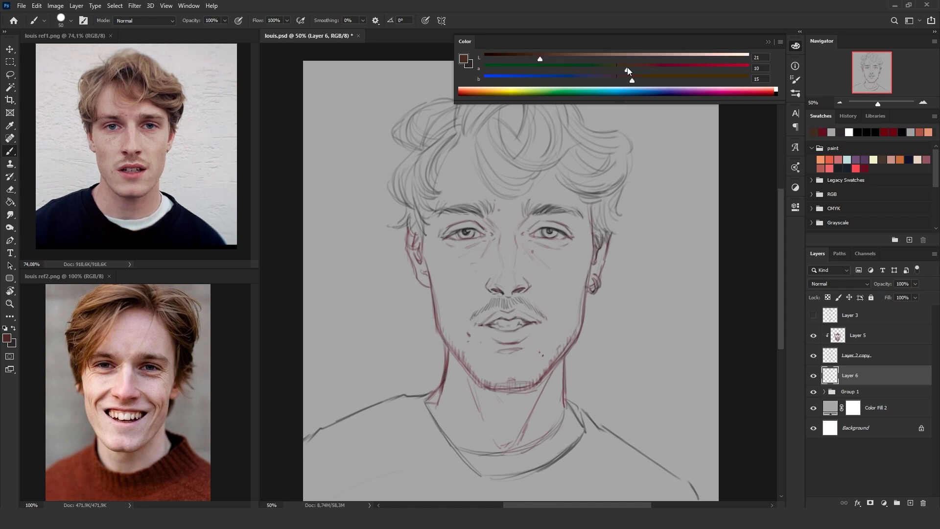
{"action": "left_click", "coordinate": [574, 57]}
{"action": "left_click", "coordinate": [621, 78]}
{"action": "left_click", "coordinate": [648, 57]}
- Fill the face and neck with the flat dusty pink on Layer 6
{"action": "mouse_move", "coordinate": [505, 244]}
{"action": "left_mouse_down"}
{"action": "mouse_move", "coordinate": [493, 300]}
{"action": "mouse_move", "coordinate": [472, 237]}
{"action": "mouse_move", "coordinate": [512, 235]}
{"action": "mouse_move", "coordinate": [485, 323]}
{"action": "mouse_move", "coordinate": [459, 220]}
{"action": "mouse_move", "coordinate": [447, 311]}
{"action": "mouse_move", "coordinate": [477, 391]}
{"action": "mouse_move", "coordinate": [492, 328]}
{"action": "mouse_move", "coordinate": [499, 405]}
{"action": "mouse_move", "coordinate": [475, 369]}
{"action": "mouse_move", "coordinate": [456, 362]}
{"action": "mouse_move", "coordinate": [436, 406]}
{"action": "mouse_move", "coordinate": [458, 431]}
{"action": "mouse_move", "coordinate": [545, 420]}
{"action": "mouse_move", "coordinate": [515, 384]}
{"action": "mouse_move", "coordinate": [539, 363]}
{"action": "mouse_move", "coordinate": [556, 392]}
{"action": "mouse_move", "coordinate": [553, 399]}
{"action": "mouse_move", "coordinate": [534, 343]}
{"action": "mouse_move", "coordinate": [511, 331]}
{"action": "mouse_move", "coordinate": [522, 274]}
{"action": "mouse_move", "coordinate": [569, 316]}
{"action": "mouse_move", "coordinate": [563, 349]}
{"action": "mouse_move", "coordinate": [579, 260]}
{"action": "mouse_move", "coordinate": [573, 226]}
{"action": "mouse_move", "coordinate": [551, 267]}
{"action": "mouse_move", "coordinate": [529, 191]}
{"action": "mouse_move", "coordinate": [539, 179]}
{"action": "mouse_move", "coordinate": [477, 230]}
{"action": "mouse_move", "coordinate": [463, 184]}
{"action": "mouse_move", "coordinate": [441, 198]}
{"action": "mouse_move", "coordinate": [434, 223]}
{"action": "mouse_move", "coordinate": [455, 150]}
{"action": "mouse_move", "coordinate": [470, 142]}
{"action": "mouse_move", "coordinate": [484, 177]}
{"action": "mouse_move", "coordinate": [520, 192]}
{"action": "mouse_move", "coordinate": [529, 176]}
{"action": "mouse_move", "coordinate": [500, 216]}
{"action": "left_mouse_up"}
{"action": "key", "text": "bracketright"}
{"action": "key", "text": "bracketright"}
{"action": "key", "text": "bracketleft"}
{"action": "key", "text": "bracketleft"}
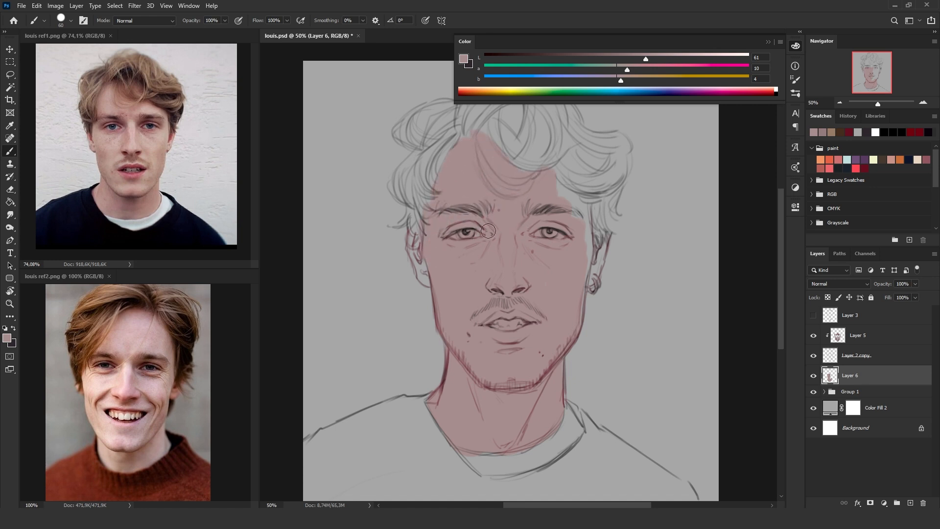
- Fill both ears and the remaining gaps along the hairline with dusty pink, using a smaller brush of about 30 px
{"action": "key", "text": "bracketleft"}
{"action": "key", "text": "bracketleft"}
{"action": "left_click_drag", "start_coordinate": [418, 259], "coordinate": [423, 269]}
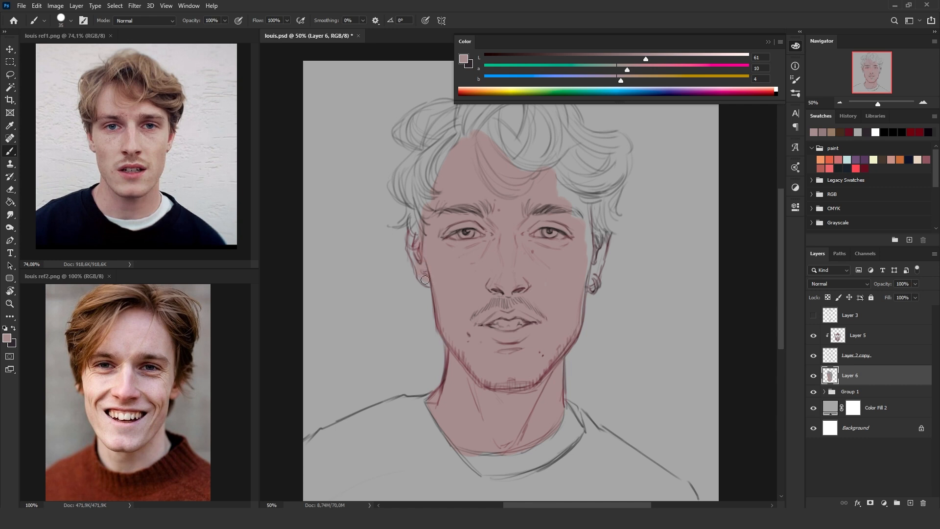
{"action": "left_click_drag", "start_coordinate": [583, 253], "coordinate": [585, 283]}
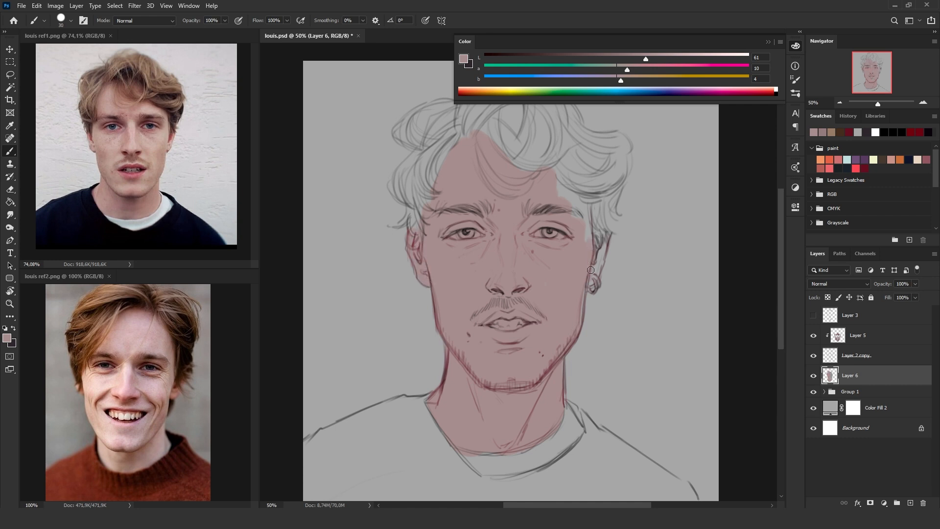
{"action": "mouse_move", "coordinate": [598, 250]}
{"action": "left_mouse_down"}
{"action": "mouse_move", "coordinate": [579, 211]}
{"action": "mouse_move", "coordinate": [554, 180]}
{"action": "left_mouse_up"}
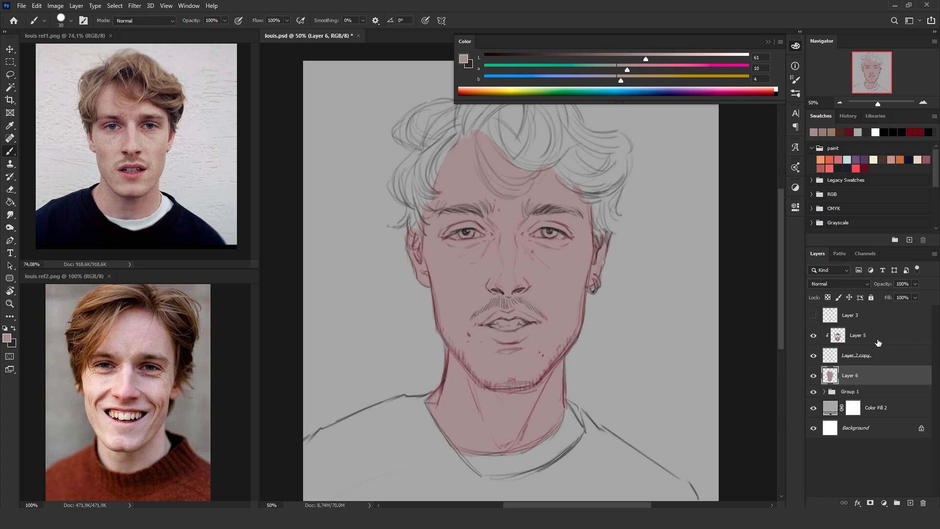
- Create a new layer above Layer 6 and try cooler pink shading strokes around the nose
{"action": "left_click", "coordinate": [911, 504]}
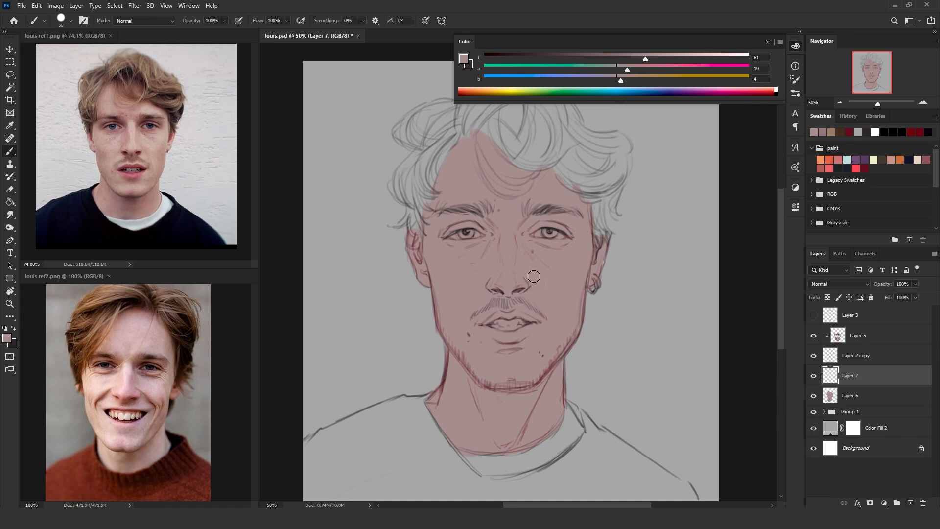
{"action": "mouse_move", "coordinate": [631, 70]}
{"action": "left_mouse_down"}
{"action": "mouse_move", "coordinate": [634, 59]}
{"action": "mouse_move", "coordinate": [618, 79]}
{"action": "left_mouse_up"}
{"action": "left_click_drag", "start_coordinate": [507, 281], "coordinate": [523, 275]}
{"action": "key", "text": "ctrl+z"}
{"action": "left_click_drag", "start_coordinate": [618, 80], "coordinate": [627, 70]}
{"action": "mouse_move", "coordinate": [502, 284]}
{"action": "left_mouse_down"}
{"action": "mouse_move", "coordinate": [543, 234]}
{"action": "mouse_move", "coordinate": [521, 307]}
{"action": "left_mouse_up"}
{"action": "key", "text": "ctrl+z"}
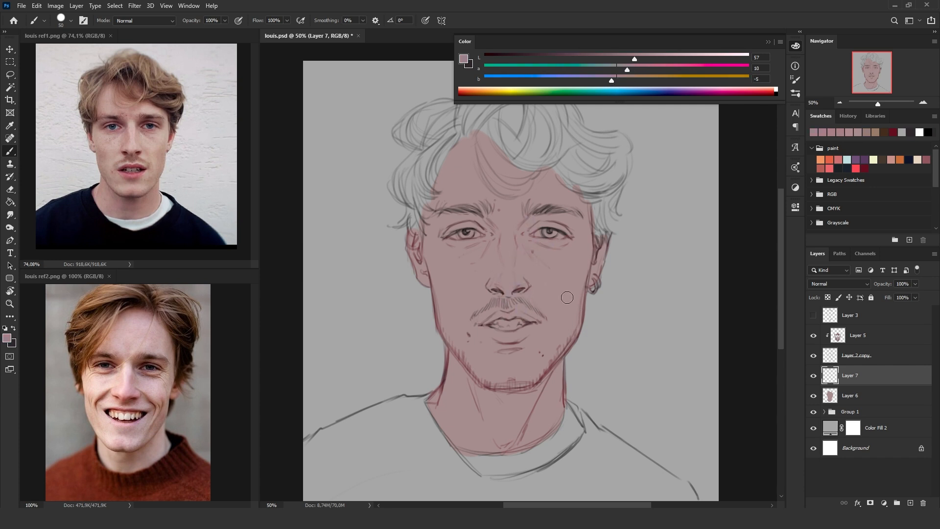
- Mix a more saturated pink of L 57, a 24, b 10 and test it beside the eye
{"action": "left_click_drag", "start_coordinate": [612, 79], "coordinate": [642, 69]}
{"action": "left_click_drag", "start_coordinate": [531, 219], "coordinate": [551, 275]}
{"action": "key", "text": "ctrl+z"}
{"action": "left_click_drag", "start_coordinate": [618, 80], "coordinate": [629, 80]}
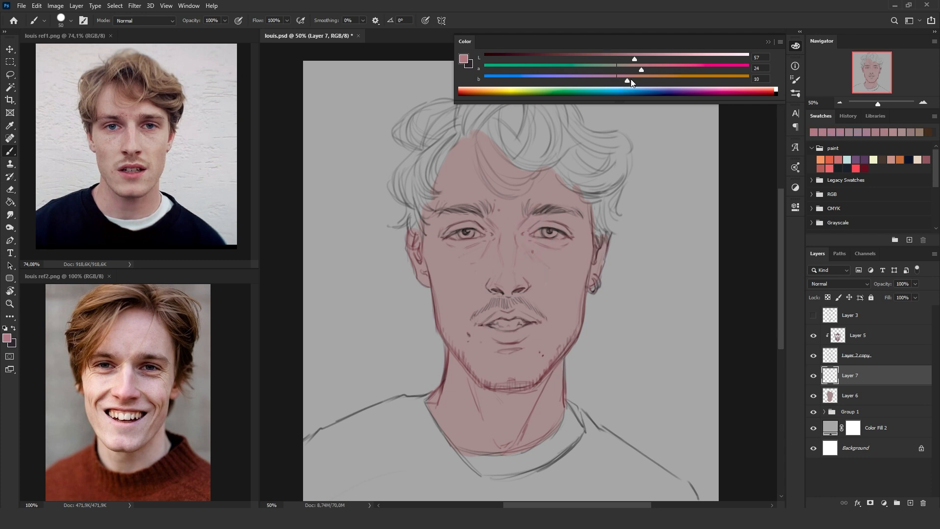
{"action": "mouse_move", "coordinate": [541, 225]}
{"action": "left_mouse_down"}
{"action": "mouse_move", "coordinate": [526, 252]}
{"action": "mouse_move", "coordinate": [532, 245]}
{"action": "left_mouse_up"}
{"action": "key", "text": "ctrl+z"}
- Darken the colour to L 44, a 23, b 10 and shade both eye sockets with a 30 px brush
{"action": "left_click_drag", "start_coordinate": [629, 59], "coordinate": [602, 60]}
{"action": "mouse_move", "coordinate": [530, 228]}
{"action": "left_mouse_down"}
{"action": "mouse_move", "coordinate": [526, 254]}
{"action": "mouse_move", "coordinate": [529, 225]}
{"action": "left_mouse_up"}
{"action": "key", "text": "ctrl+z"}
{"action": "left_click_drag", "start_coordinate": [636, 70], "coordinate": [642, 70]}
{"action": "mouse_move", "coordinate": [530, 223]}
{"action": "left_mouse_down"}
{"action": "mouse_move", "coordinate": [547, 248]}
{"action": "mouse_move", "coordinate": [539, 257]}
{"action": "left_mouse_up"}
{"action": "key", "text": "ctrl+z"}
{"action": "key", "text": "bracketleft"}
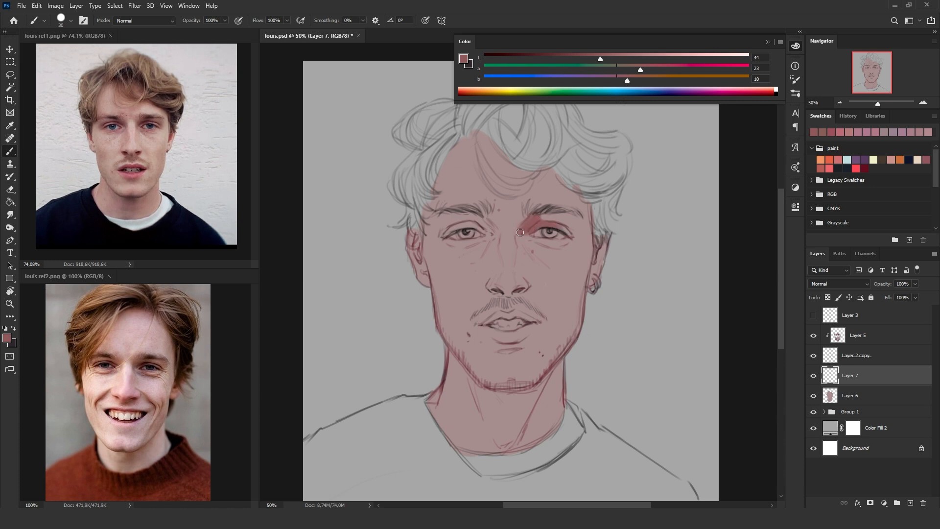
{"action": "right_click", "coordinate": [522, 188]}
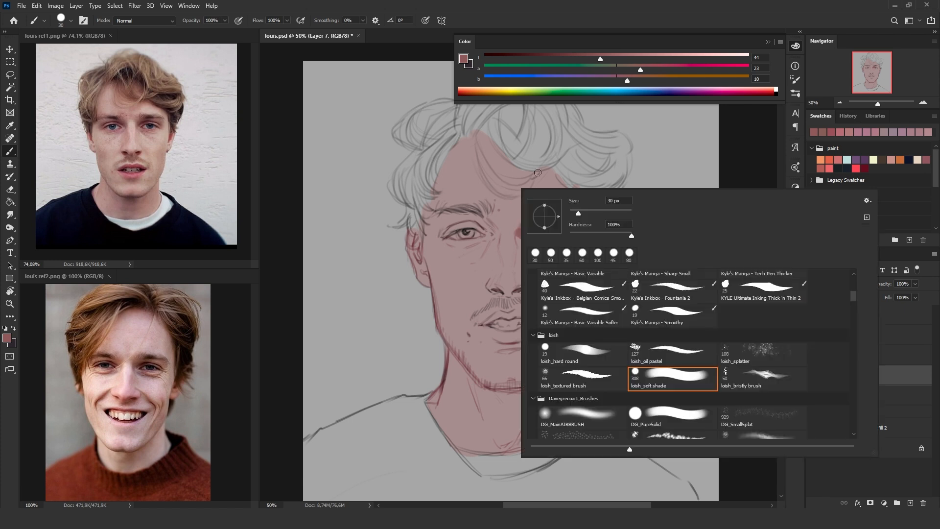
{"action": "left_click", "coordinate": [492, 224]}
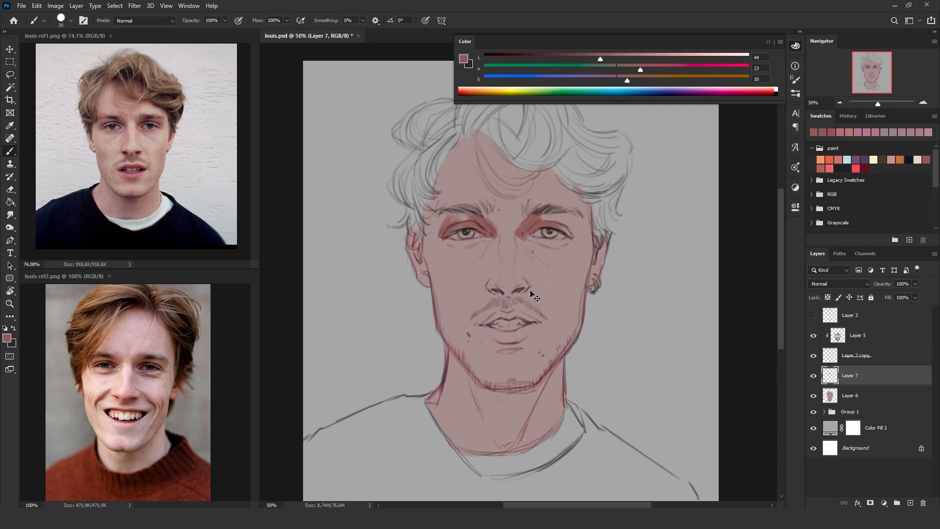
- Shift Layer 7's colour slightly with Hue/Saturation and sample the adjusted shade from the eye socket
{"action": "key", "text": "ctrl+u"}
{"action": "left_click_drag", "start_coordinate": [793, 263], "coordinate": [790, 264]}
{"action": "left_click", "coordinate": [889, 212]}
{"action": "key", "text": "b"}
{"action": "left_click", "coordinate": [536, 223], "text": "alt"}
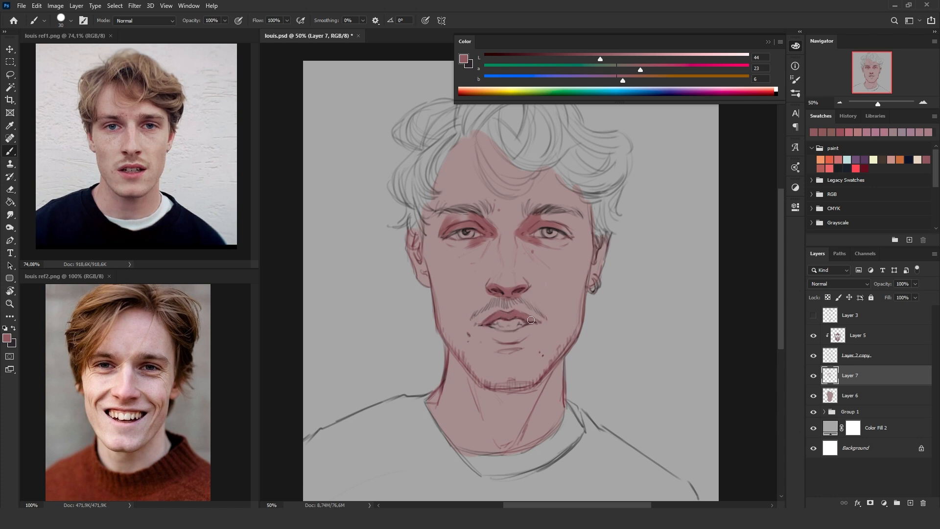
- Shade the lips, the lower jawline and the shadow under the chin with the reddish tone
{"action": "left_click_drag", "start_coordinate": [530, 327], "coordinate": [493, 330]}
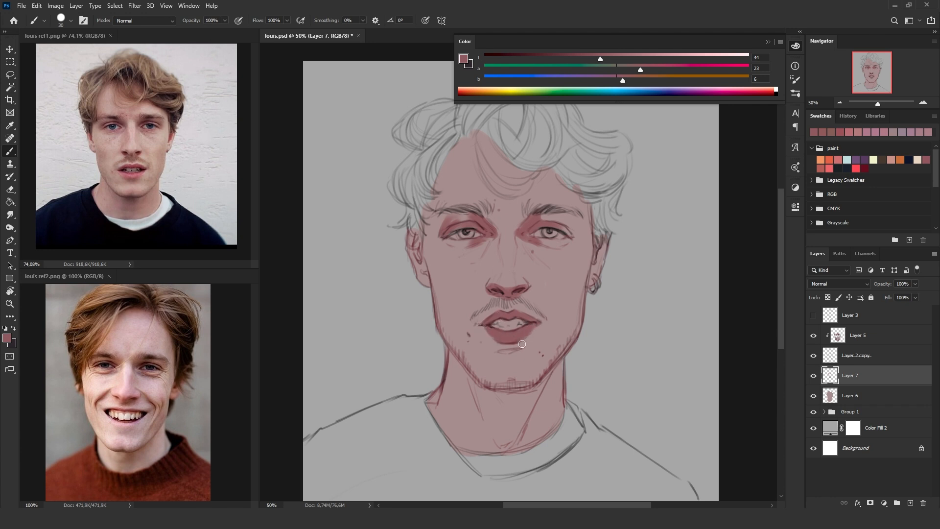
{"action": "mouse_move", "coordinate": [505, 391]}
{"action": "left_mouse_down"}
{"action": "mouse_move", "coordinate": [487, 385]}
{"action": "mouse_move", "coordinate": [518, 393]}
{"action": "mouse_move", "coordinate": [508, 393]}
{"action": "mouse_move", "coordinate": [532, 384]}
{"action": "mouse_move", "coordinate": [501, 396]}
{"action": "mouse_move", "coordinate": [490, 391]}
{"action": "mouse_move", "coordinate": [538, 390]}
{"action": "mouse_move", "coordinate": [501, 401]}
{"action": "mouse_move", "coordinate": [493, 394]}
{"action": "mouse_move", "coordinate": [531, 398]}
{"action": "mouse_move", "coordinate": [541, 390]}
{"action": "mouse_move", "coordinate": [511, 401]}
{"action": "mouse_move", "coordinate": [551, 371]}
{"action": "left_mouse_up"}
{"action": "mouse_move", "coordinate": [485, 389]}
{"action": "left_mouse_down"}
{"action": "mouse_move", "coordinate": [474, 384]}
{"action": "mouse_move", "coordinate": [492, 393]}
{"action": "left_mouse_up"}
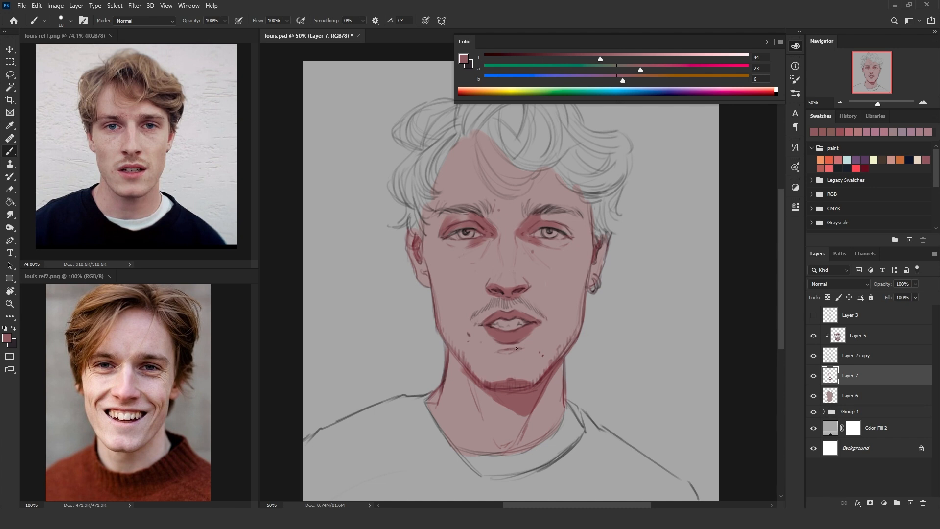
- Add reddish shading below the lower lip, under the nose and beneath the eye
{"action": "left_click_drag", "start_coordinate": [516, 348], "coordinate": [497, 350]}
{"action": "key", "text": "]"}
{"action": "left_click_drag", "start_coordinate": [500, 298], "coordinate": [524, 292]}
{"action": "left_click_drag", "start_coordinate": [544, 243], "coordinate": [558, 248]}
- Paint the hair's shadow on the forehead, along the hairline and at the side of the neck, using a larger brush
{"action": "key", "text": "]"}
{"action": "key", "text": "]"}
{"action": "key", "text": "]"}
{"action": "left_click_drag", "start_coordinate": [470, 139], "coordinate": [517, 196]}
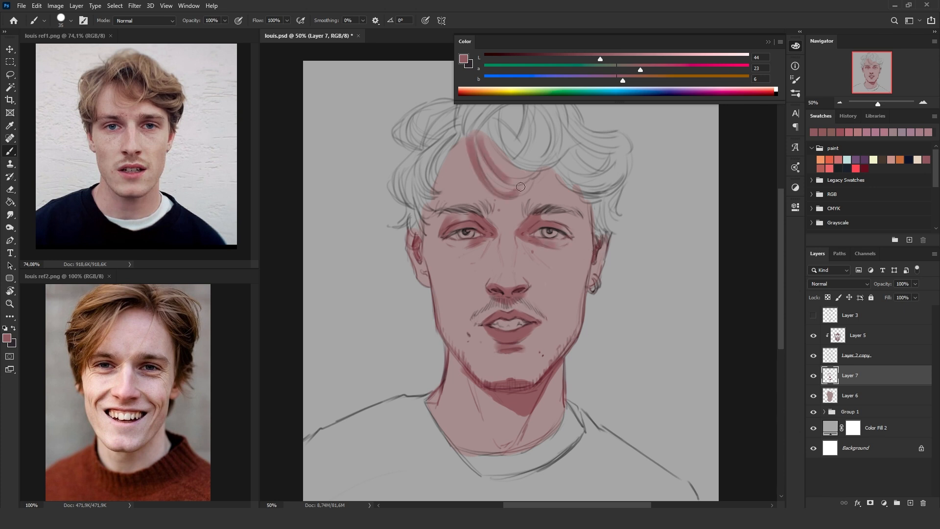
{"action": "mouse_move", "coordinate": [476, 132]}
{"action": "left_mouse_down"}
{"action": "mouse_move", "coordinate": [512, 159]}
{"action": "mouse_move", "coordinate": [523, 199]}
{"action": "mouse_move", "coordinate": [476, 135]}
{"action": "mouse_move", "coordinate": [499, 136]}
{"action": "mouse_move", "coordinate": [568, 187]}
{"action": "mouse_move", "coordinate": [590, 230]}
{"action": "left_mouse_up"}
{"action": "mouse_move", "coordinate": [458, 135]}
{"action": "left_mouse_down"}
{"action": "mouse_move", "coordinate": [434, 181]}
{"action": "mouse_move", "coordinate": [421, 240]}
{"action": "left_mouse_up"}
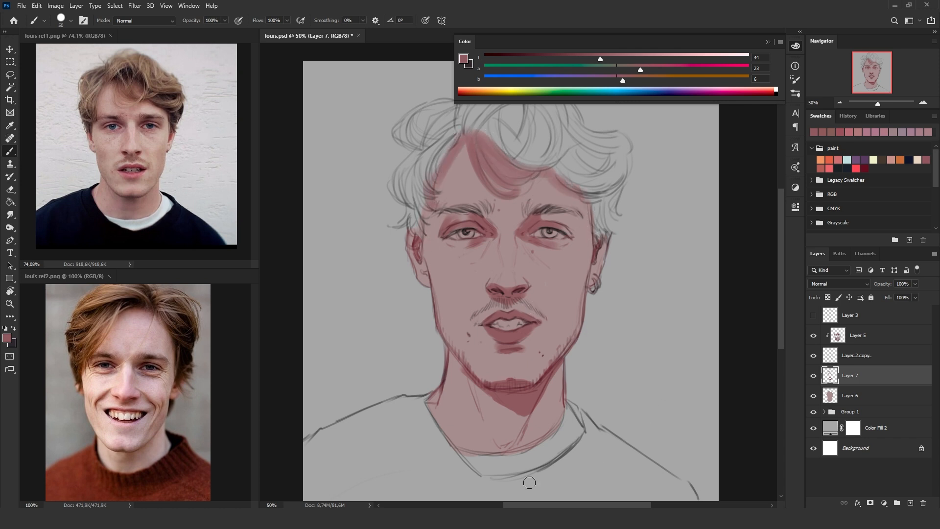
{"action": "left_click_drag", "start_coordinate": [433, 403], "coordinate": [443, 387]}
- Create a new layer above Layer 7 and mix an orange-brown of L 51, a 19, b 22
{"action": "left_click", "coordinate": [911, 502]}
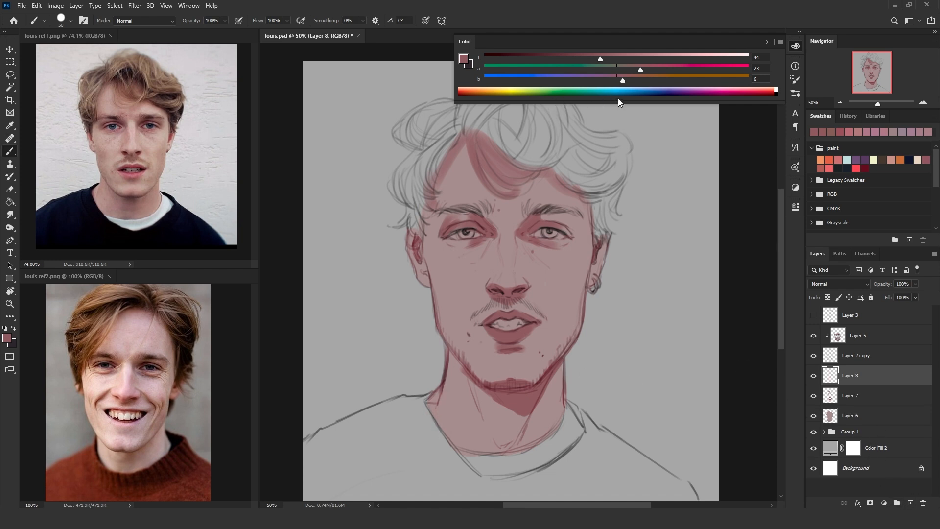
{"action": "left_click", "coordinate": [635, 78]}
{"action": "left_click", "coordinate": [618, 57]}
{"action": "left_click", "coordinate": [636, 70]}
{"action": "left_click", "coordinate": [639, 79]}
- Test the orange-brown tone along the cheek and enlarge the brush to 90 px
{"action": "left_click_drag", "start_coordinate": [580, 304], "coordinate": [576, 325]}
{"action": "key", "text": "bracketright"}
{"action": "key", "text": "bracketright"}
{"action": "key", "text": "bracketright"}
{"action": "key", "text": "bracketright"}
{"action": "key", "text": "ctrl+z"}
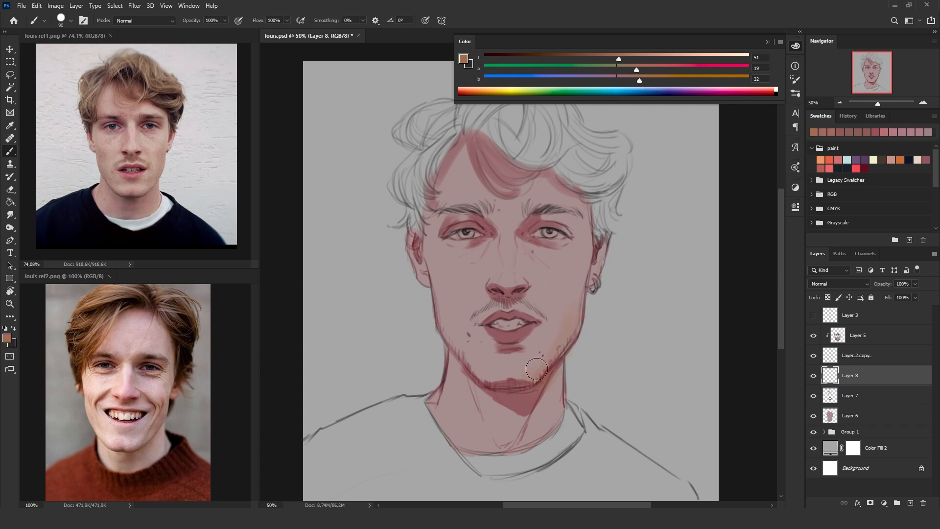
- Tint the cheeks, mouth area and chin with the orange-brown on Layer 8, using a 150 px brush
{"action": "mouse_move", "coordinate": [551, 370]}
{"action": "left_mouse_down"}
{"action": "mouse_move", "coordinate": [553, 426]}
{"action": "mouse_move", "coordinate": [553, 387]}
{"action": "mouse_move", "coordinate": [535, 434]}
{"action": "left_mouse_up"}
{"action": "key", "text": "bracketright"}
{"action": "key", "text": "bracketright"}
{"action": "key", "text": "bracketright"}
{"action": "key", "text": "ctrl+z"}
{"action": "left_click_drag", "start_coordinate": [551, 281], "coordinate": [536, 306]}
{"action": "mouse_move", "coordinate": [534, 370]}
{"action": "left_mouse_down"}
{"action": "mouse_move", "coordinate": [574, 253]}
{"action": "mouse_move", "coordinate": [567, 340]}
{"action": "mouse_move", "coordinate": [561, 252]}
{"action": "mouse_move", "coordinate": [518, 322]}
{"action": "mouse_move", "coordinate": [517, 308]}
{"action": "mouse_move", "coordinate": [552, 278]}
{"action": "mouse_move", "coordinate": [508, 318]}
{"action": "mouse_move", "coordinate": [490, 306]}
{"action": "mouse_move", "coordinate": [498, 341]}
{"action": "mouse_move", "coordinate": [526, 363]}
{"action": "mouse_move", "coordinate": [518, 366]}
{"action": "mouse_move", "coordinate": [573, 318]}
{"action": "mouse_move", "coordinate": [578, 246]}
{"action": "mouse_move", "coordinate": [513, 323]}
{"action": "mouse_move", "coordinate": [533, 296]}
{"action": "mouse_move", "coordinate": [477, 328]}
{"action": "mouse_move", "coordinate": [536, 360]}
{"action": "mouse_move", "coordinate": [477, 359]}
{"action": "mouse_move", "coordinate": [440, 312]}
{"action": "mouse_move", "coordinate": [492, 382]}
{"action": "mouse_move", "coordinate": [450, 318]}
{"action": "left_mouse_up"}
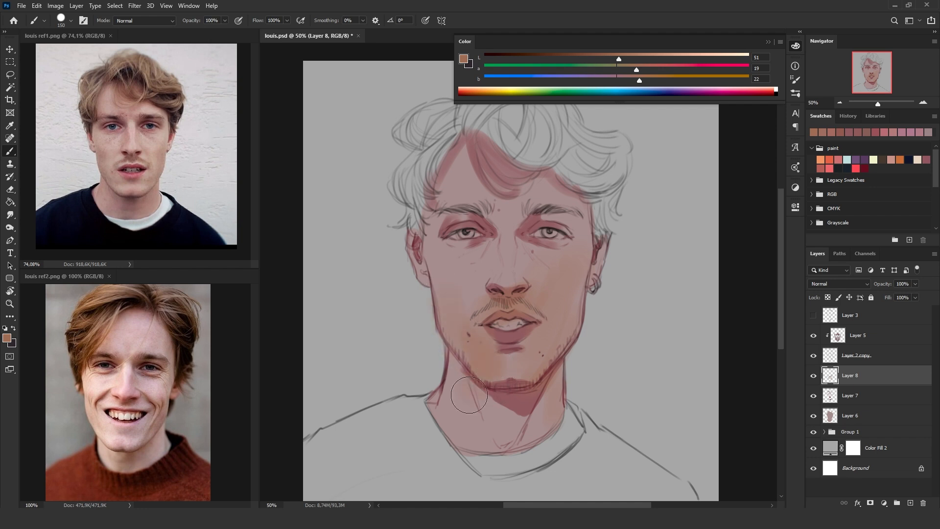
- Reduce Layer 8's fill to 52%
{"action": "left_click", "coordinate": [913, 297]}
{"action": "left_click_drag", "start_coordinate": [916, 308], "coordinate": [897, 308]}
{"action": "mouse_move", "coordinate": [887, 298]}
{"action": "left_mouse_down"}
{"action": "mouse_move", "coordinate": [904, 298]}
{"action": "mouse_move", "coordinate": [893, 309]}
{"action": "left_mouse_up"}
{"action": "left_click", "coordinate": [914, 298]}
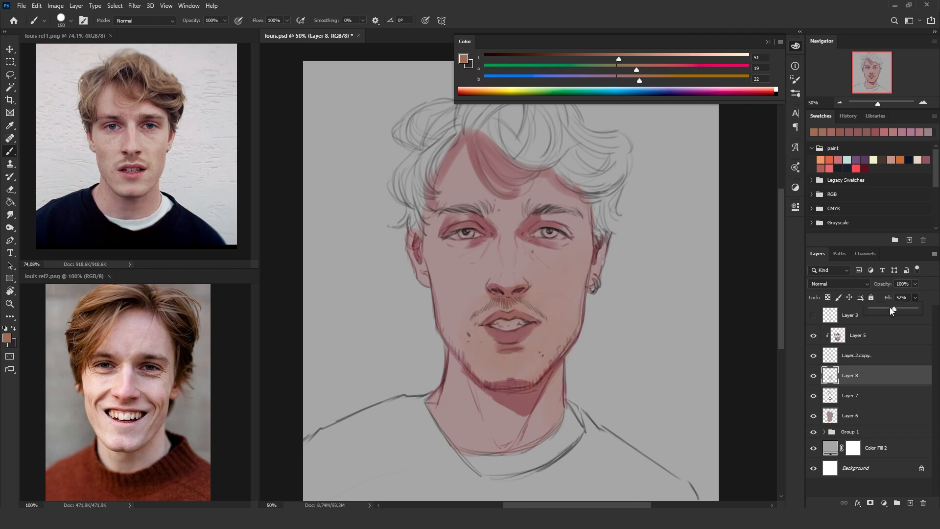
- Extend the orange-brown tint over the sides of the face, the forehead and the neck on Layer 8
{"action": "left_click", "coordinate": [450, 290]}
{"action": "left_click_drag", "start_coordinate": [442, 337], "coordinate": [437, 360]}
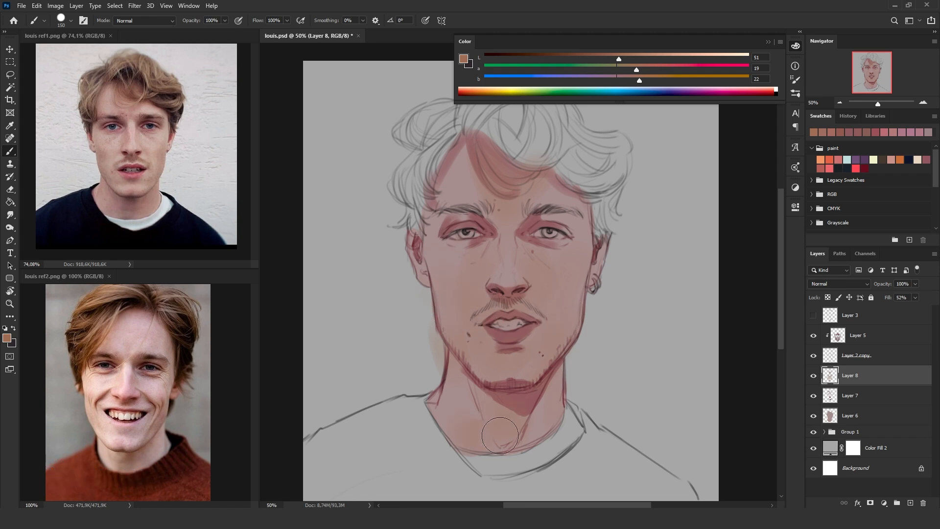
- Erase the orange-brown tint spilling outside the face along the cheek and jaw on Layer 8
{"action": "key", "text": "e"}
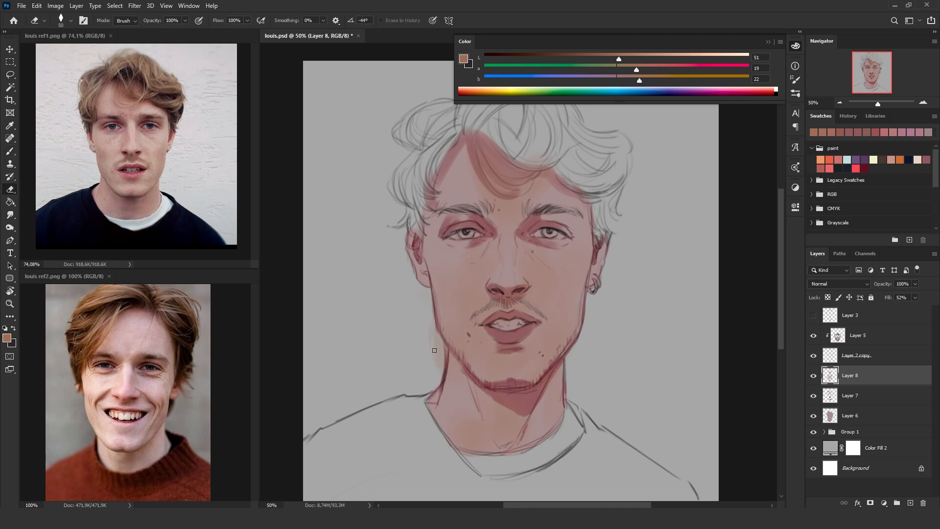
{"action": "key", "text": "bracketright"}
{"action": "mouse_move", "coordinate": [432, 344]}
{"action": "left_mouse_down"}
{"action": "mouse_move", "coordinate": [435, 372]}
{"action": "mouse_move", "coordinate": [441, 352]}
{"action": "mouse_move", "coordinate": [428, 331]}
{"action": "mouse_move", "coordinate": [433, 384]}
{"action": "mouse_move", "coordinate": [430, 325]}
{"action": "mouse_move", "coordinate": [442, 309]}
{"action": "left_mouse_up"}
{"action": "key", "text": "b"}
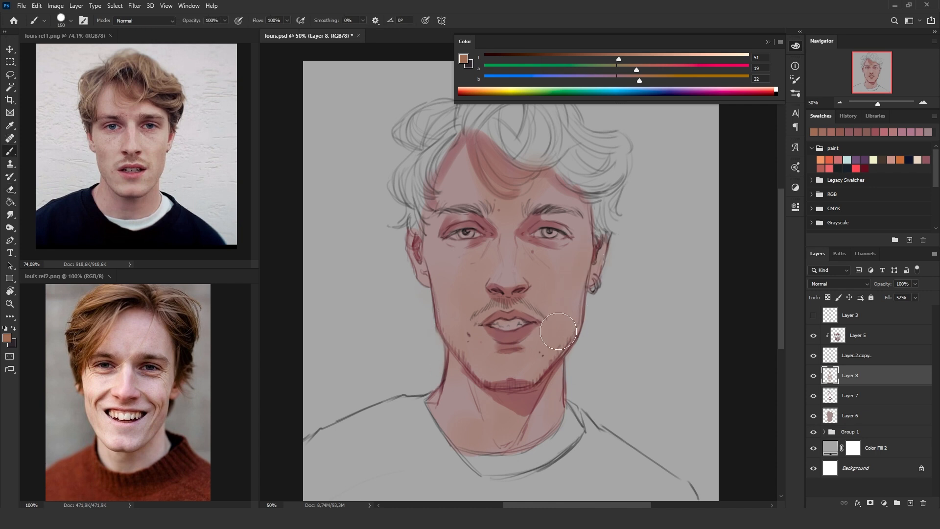
- Tint the moustache, beard area and jaw with an olive tone (L 51, a 4, b 22) on Layer 8, using a 70 px brush
{"action": "key", "text": "bracketleft"}
{"action": "key", "text": "bracketleft"}
{"action": "key", "text": "bracketleft"}
{"action": "left_click_drag", "start_coordinate": [637, 70], "coordinate": [620, 70]}
{"action": "key", "text": "bracketleft"}
{"action": "key", "text": "bracketleft"}
{"action": "mouse_move", "coordinate": [580, 271]}
{"action": "left_mouse_down"}
{"action": "mouse_move", "coordinate": [551, 376]}
{"action": "mouse_move", "coordinate": [567, 311]}
{"action": "mouse_move", "coordinate": [539, 379]}
{"action": "mouse_move", "coordinate": [560, 407]}
{"action": "left_mouse_up"}
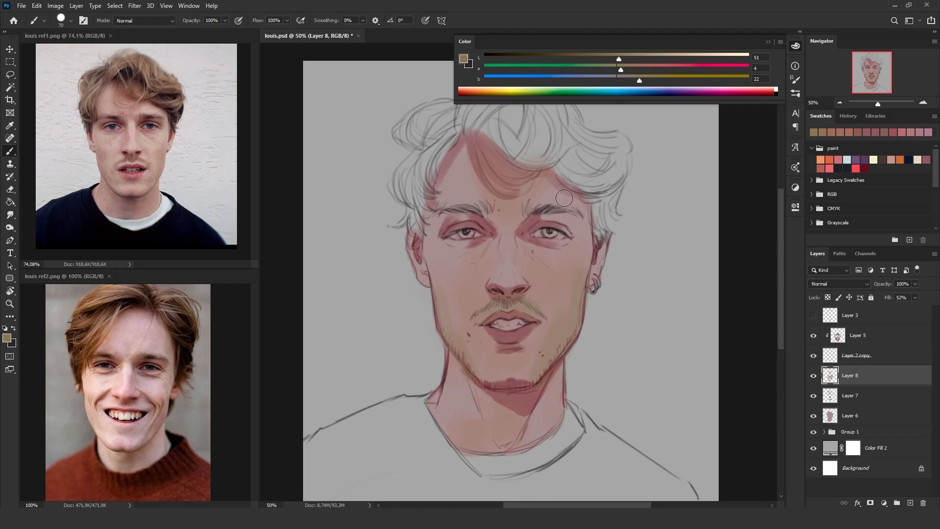
{"action": "left_click_drag", "start_coordinate": [542, 405], "coordinate": [538, 429]}
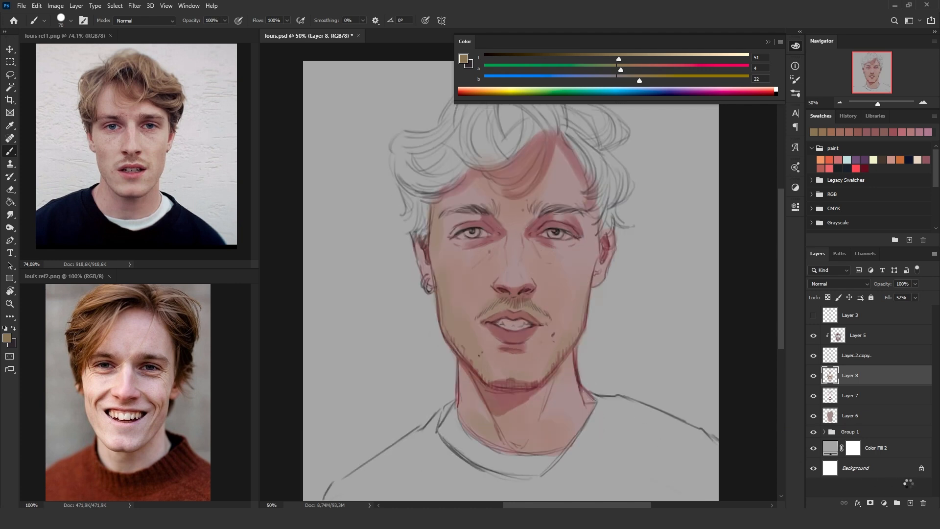
- Add a new layer above Layer 8 and reduce the brush to 25 px
{"action": "left_click", "coordinate": [910, 503]}
{"action": "key", "text": "bracketleft"}
{"action": "key", "text": "bracketleft"}
{"action": "key", "text": "bracketleft"}
{"action": "key", "text": "bracketleft"}
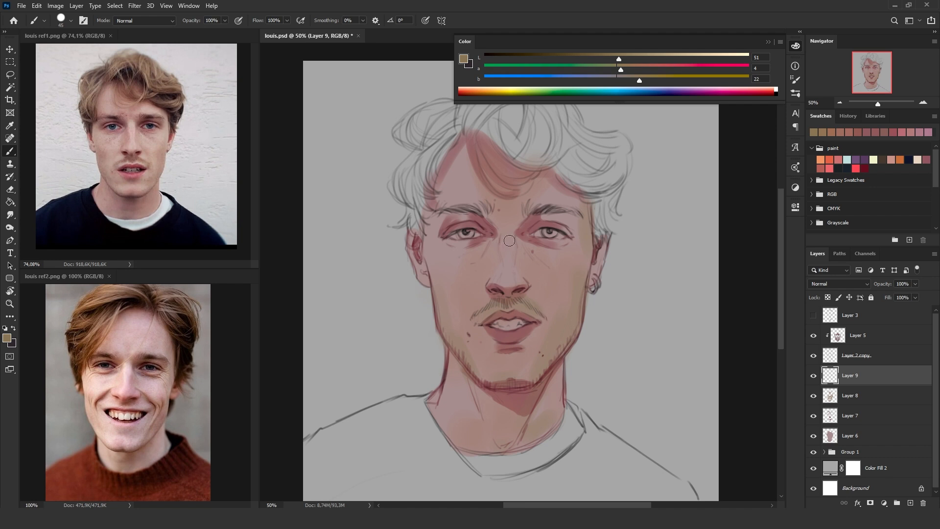
{"action": "left_click", "coordinate": [814, 396]}
{"action": "left_click", "coordinate": [814, 396]}
{"action": "key", "text": "bracketleft"}
- Paint the whites of both eyes with a pale pinkish tone (L 81, a 7, b 7) on the new layer
{"action": "left_click", "coordinate": [709, 56]}
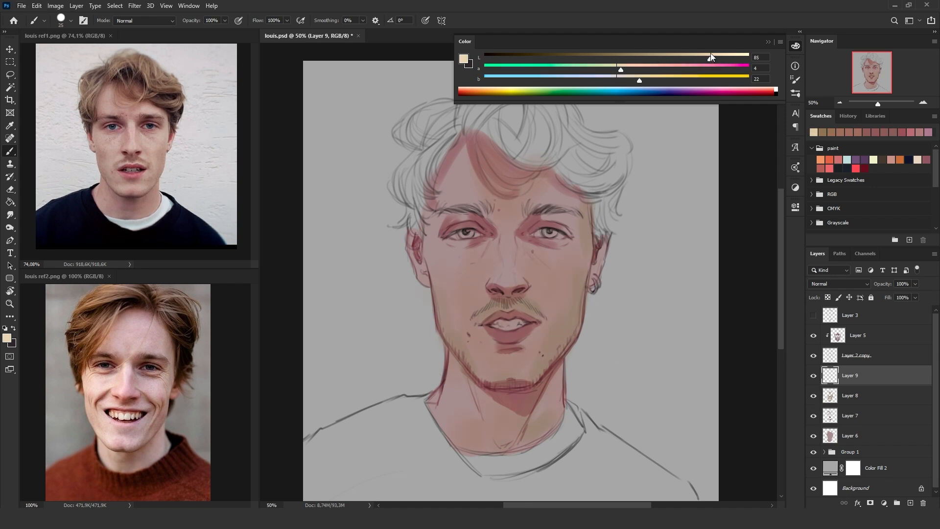
{"action": "left_click_drag", "start_coordinate": [638, 84], "coordinate": [631, 80]}
{"action": "left_click", "coordinate": [629, 70]}
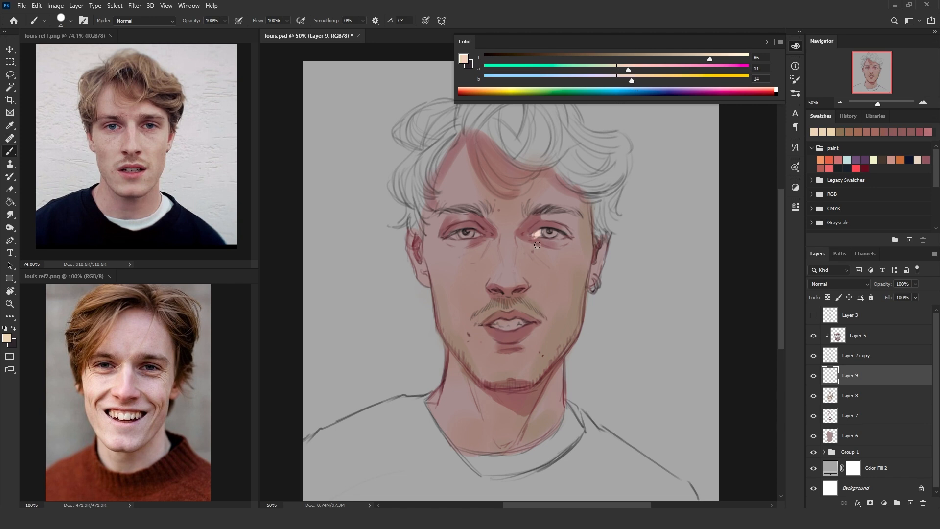
{"action": "left_click", "coordinate": [529, 224], "text": "alt"}
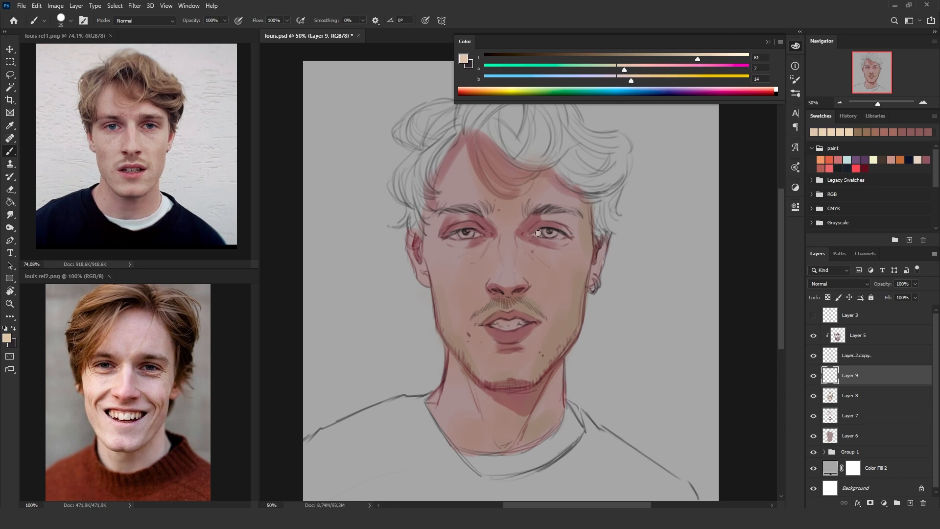
{"action": "key", "text": "ctrl+z"}
{"action": "left_click", "coordinate": [625, 80]}
{"action": "left_click_drag", "start_coordinate": [536, 235], "coordinate": [568, 240]}
{"action": "mouse_move", "coordinate": [471, 233]}
{"action": "left_mouse_down"}
{"action": "mouse_move", "coordinate": [452, 236]}
{"action": "mouse_move", "coordinate": [485, 234]}
{"action": "left_mouse_up"}
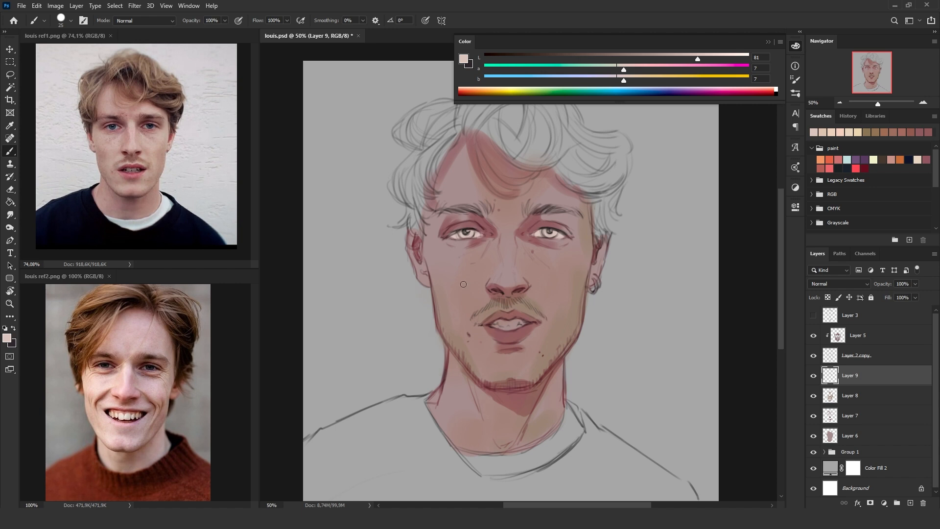
- Shade the eye whites with a slightly darker version of the pinkish tone (L 74, a 7, b 7)
{"action": "left_click", "coordinate": [923, 103]}
{"action": "left_click", "coordinate": [680, 59]}
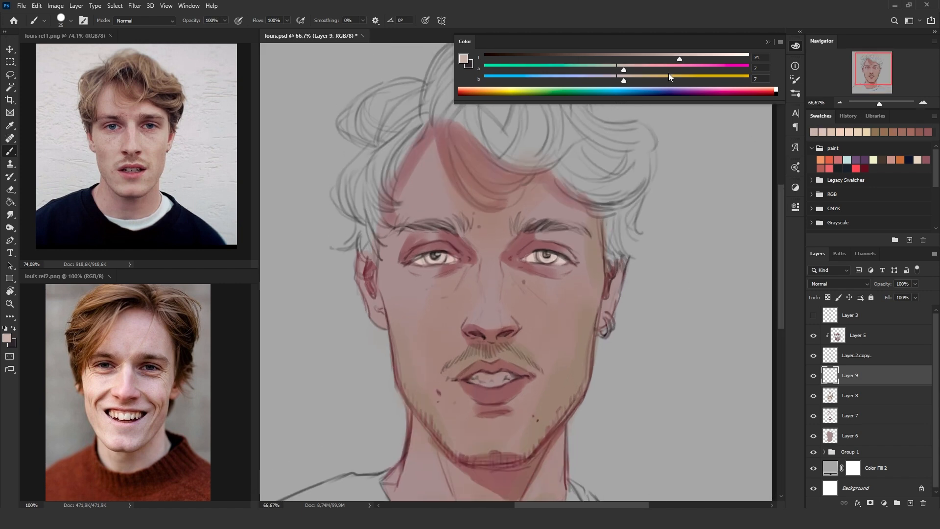
{"action": "mouse_move", "coordinate": [531, 257]}
{"action": "left_mouse_down"}
{"action": "mouse_move", "coordinate": [561, 258]}
{"action": "mouse_move", "coordinate": [543, 255]}
{"action": "left_mouse_up"}
- Paint both irises with a medium blue (L 53, a -13, b -15) on Layer 9
{"action": "left_click", "coordinate": [601, 70]}
{"action": "left_click", "coordinate": [608, 80]}
{"action": "left_click_drag", "start_coordinate": [590, 70], "coordinate": [595, 69]}
{"action": "left_click_drag", "start_coordinate": [654, 58], "coordinate": [625, 62]}
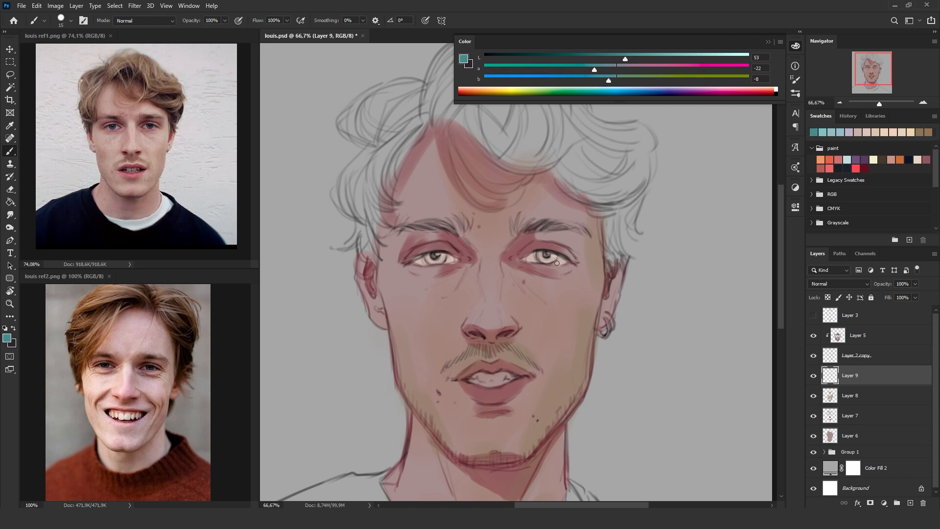
{"action": "left_click_drag", "start_coordinate": [603, 81], "coordinate": [604, 69]}
{"action": "left_click_drag", "start_coordinate": [543, 258], "coordinate": [545, 253]}
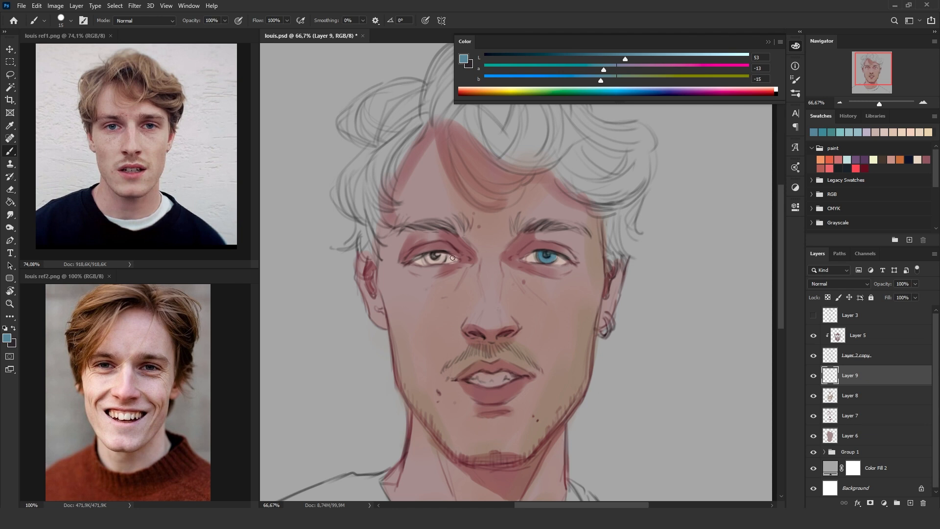
{"action": "left_click_drag", "start_coordinate": [427, 258], "coordinate": [434, 262]}
- Darken parts of the irises with deeper blues, lowering the lightness to 41 and 27
{"action": "left_click", "coordinate": [594, 56]}
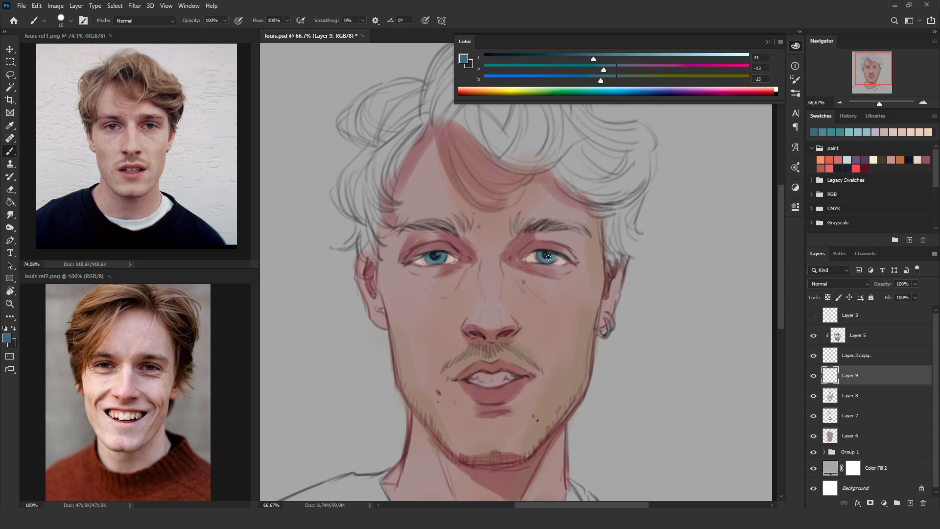
{"action": "left_click_drag", "start_coordinate": [543, 256], "coordinate": [546, 263]}
{"action": "left_click", "coordinate": [556, 56]}
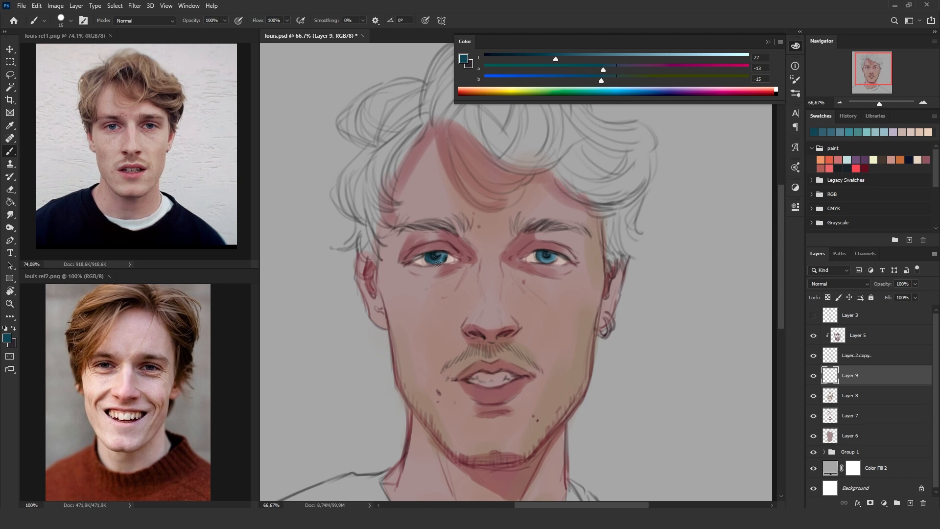
- Add lighter touches inside the irises with a grey-blue (L 61, a -13, b -6), using a 10 px brush
{"action": "left_click", "coordinate": [705, 57]}
{"action": "left_click", "coordinate": [646, 58]}
{"action": "left_click", "coordinate": [611, 79]}
{"action": "key", "text": "bracketleft"}
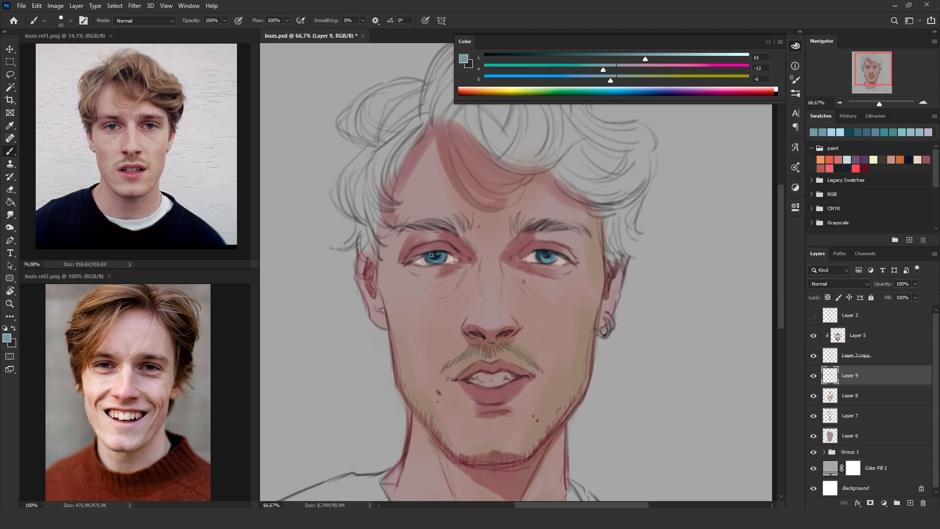
- Darken the pupils with a near-black tone (L 15, a 3, b -2)
{"action": "left_click", "coordinate": [562, 257], "text": "alt"}
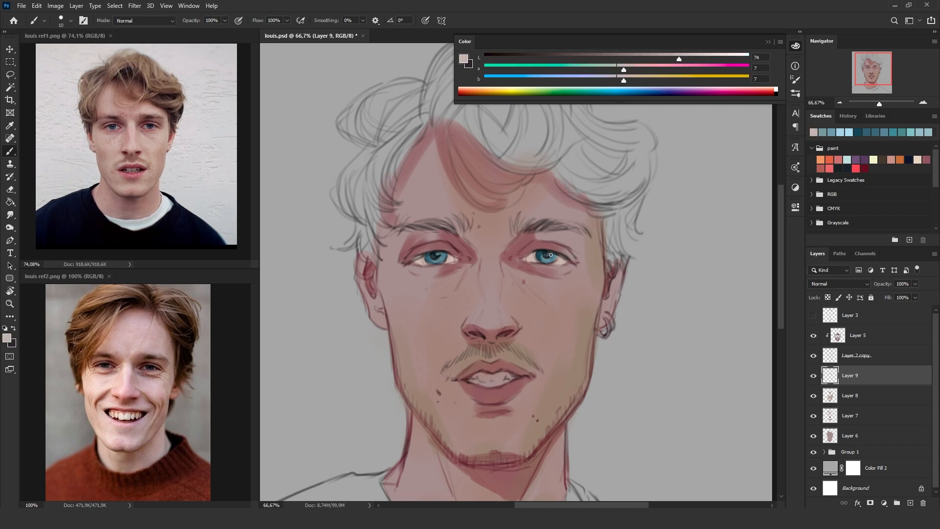
{"action": "left_click", "coordinate": [523, 56]}
{"action": "left_click", "coordinate": [606, 78]}
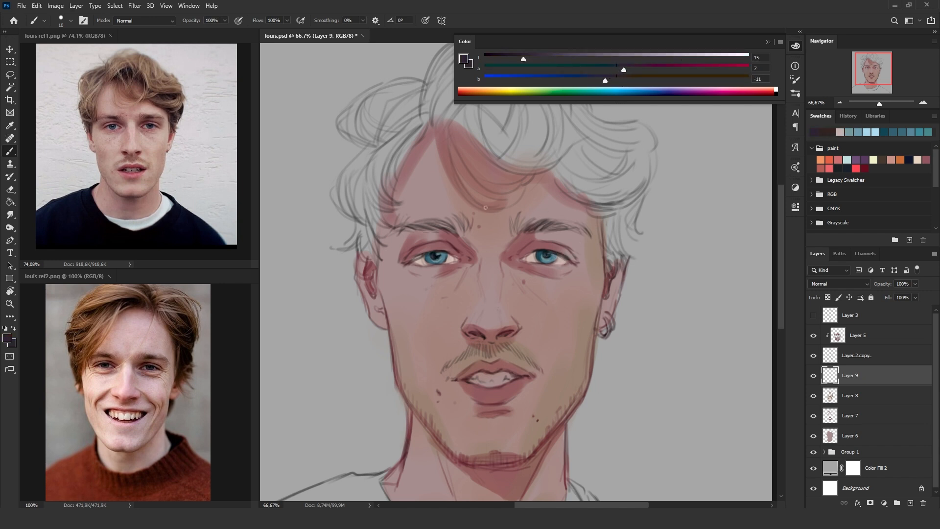
{"action": "left_click", "coordinate": [620, 69]}
{"action": "left_click", "coordinate": [615, 79]}
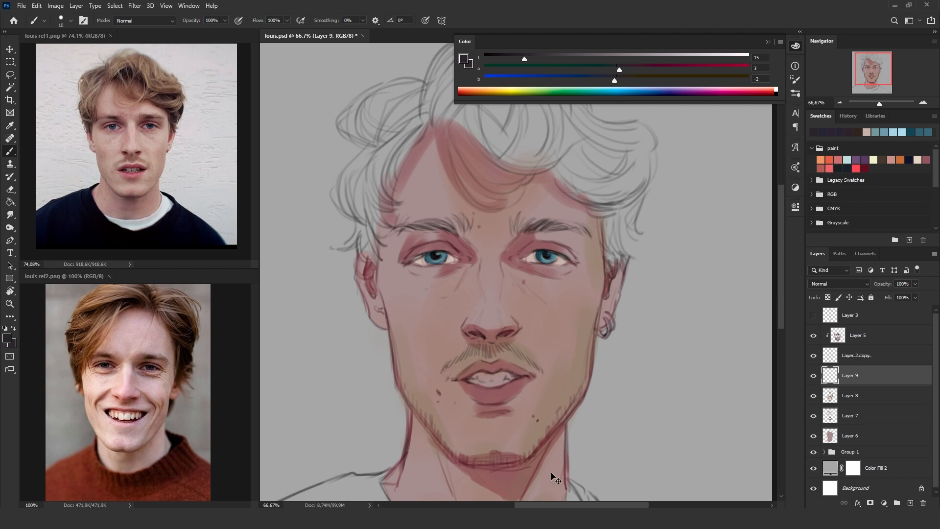
- Refine the eye whites with a light blue (L 83, a -5, b -8) and a cool grey (L 74, a -4, b -2)
{"action": "left_click", "coordinate": [570, 255], "text": "alt"}
{"action": "left_click", "coordinate": [608, 79]}
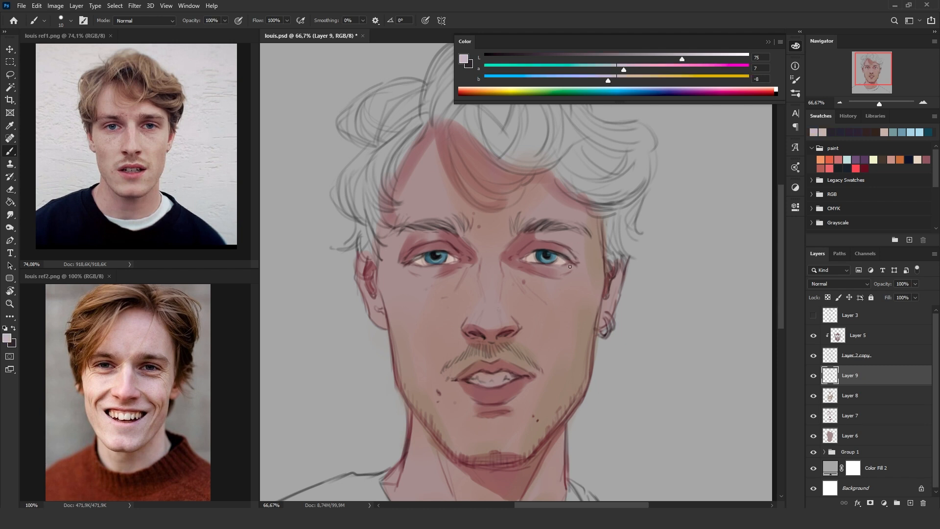
{"action": "left_click", "coordinate": [612, 69]}
{"action": "left_click", "coordinate": [704, 59]}
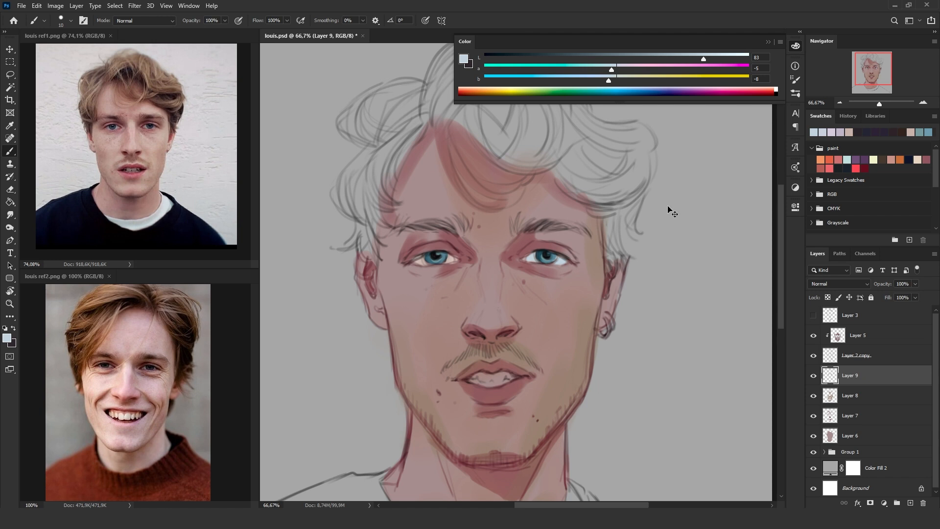
{"action": "left_click", "coordinate": [615, 79]}
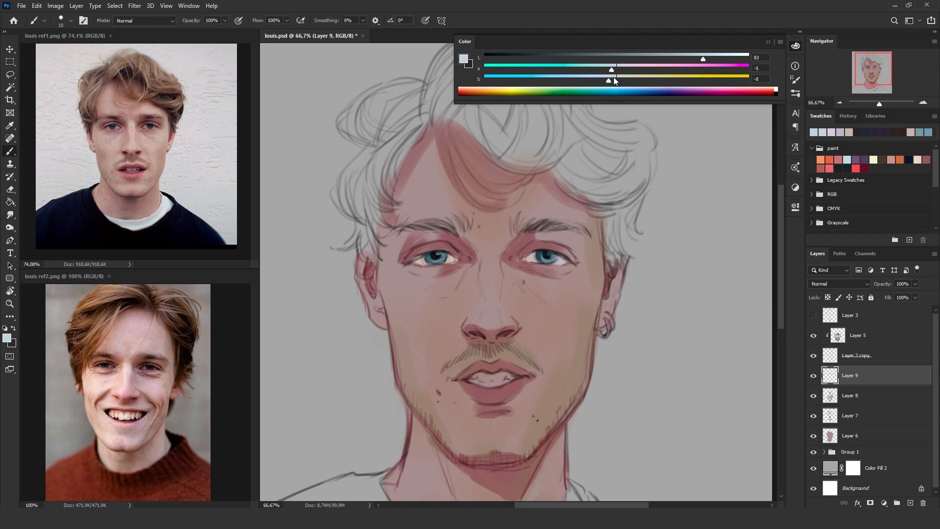
{"action": "left_click", "coordinate": [679, 57]}
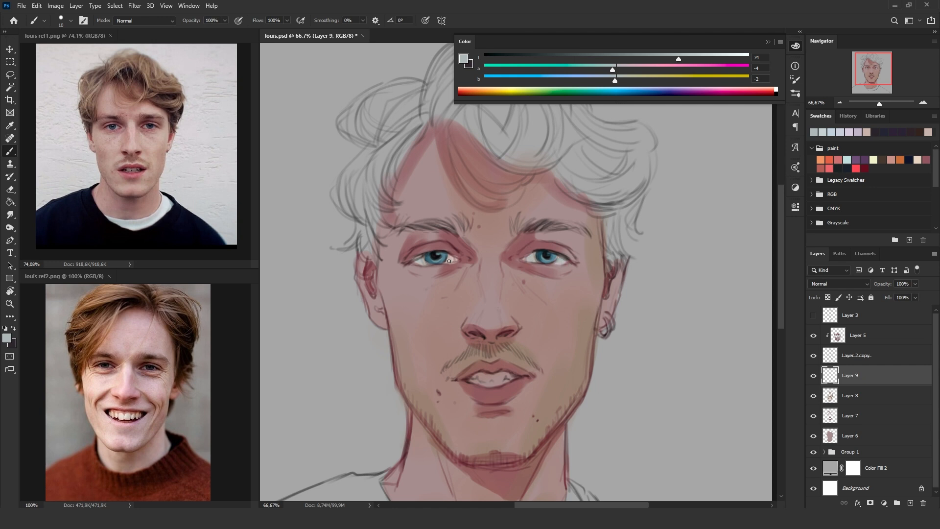
- Compare the whole portrait with Layer 9's eye colours hidden and shown
{"action": "left_click", "coordinate": [839, 103]}
{"action": "left_click", "coordinate": [840, 103]}
{"action": "left_click", "coordinate": [901, 104]}
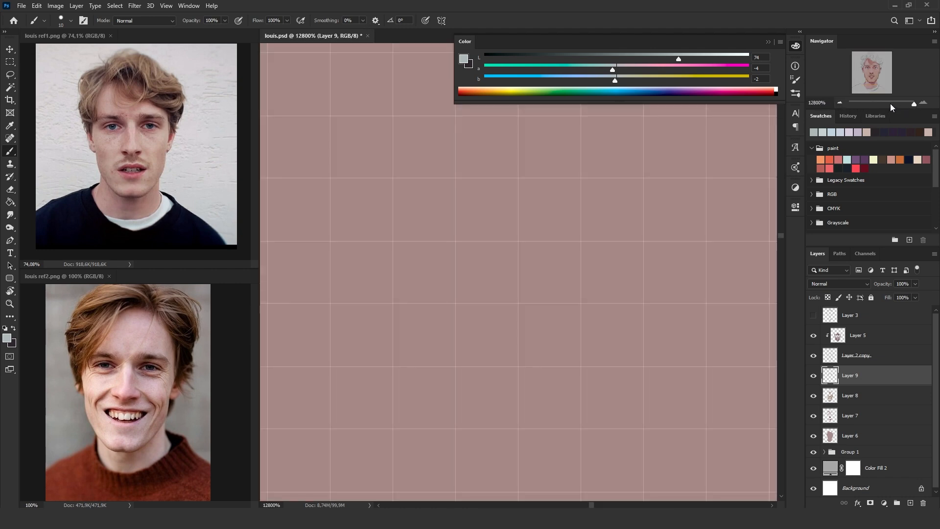
{"action": "left_click_drag", "start_coordinate": [892, 105], "coordinate": [877, 104]}
{"action": "left_click", "coordinate": [912, 104]}
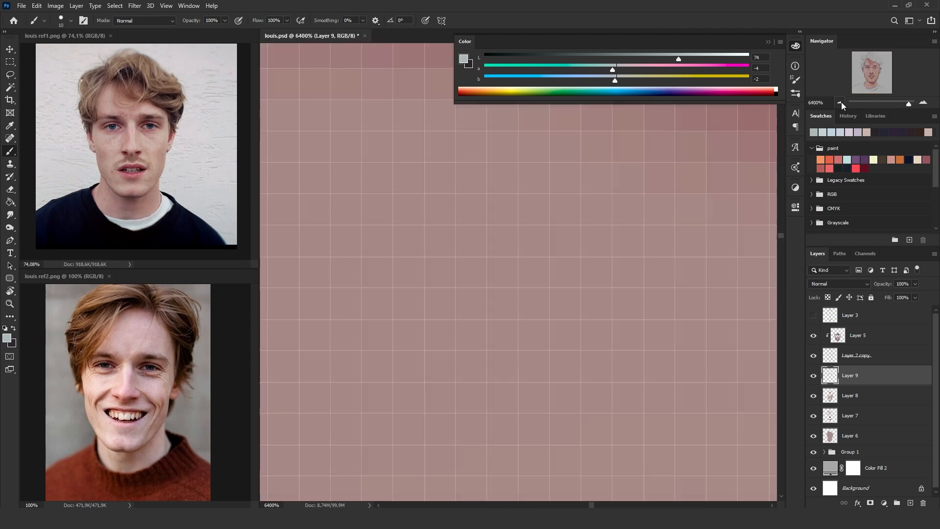
{"action": "left_click", "coordinate": [841, 103]}
{"action": "left_click", "coordinate": [841, 103]}
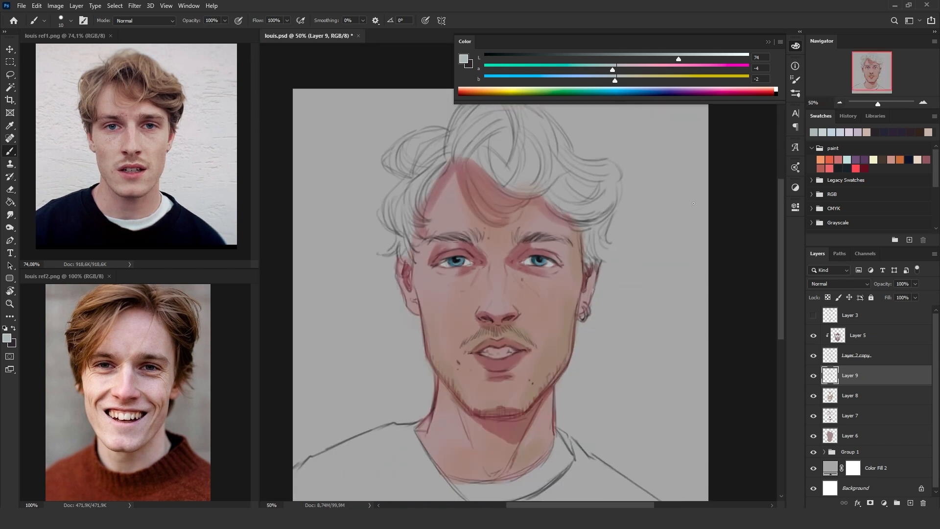
{"action": "scroll", "coordinate": [551, 423], "scroll_direction": "up", "scroll_amount": 1}
{"action": "scroll", "coordinate": [550, 352], "scroll_direction": "down", "scroll_amount": 1}
{"action": "left_click", "coordinate": [814, 376]}
{"action": "left_click", "coordinate": [814, 376]}
{"action": "left_click", "coordinate": [814, 376]}
{"action": "left_click", "coordinate": [814, 376]}
{"action": "left_click_drag", "start_coordinate": [591, 393], "coordinate": [593, 393]}
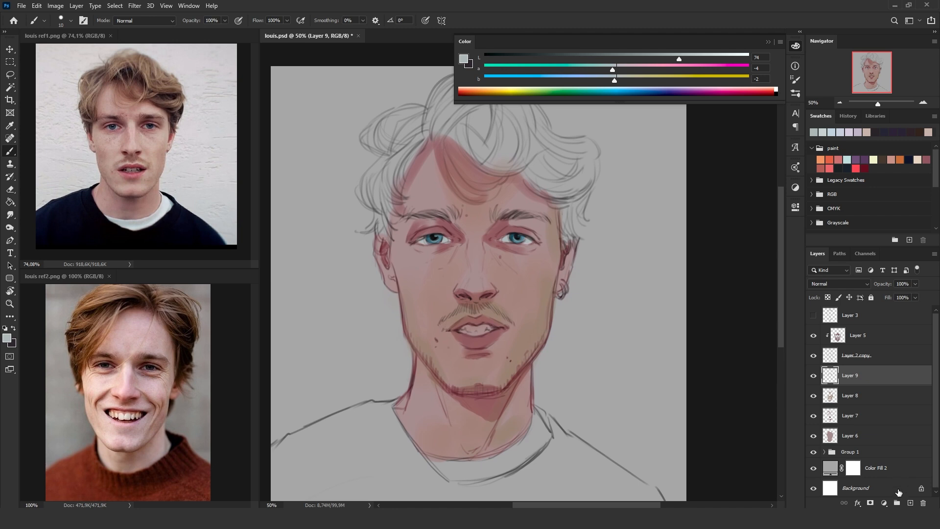
- Add a new layer above Layer 9 and colour the eyebrows brown (L 48, a 11, b 15) with a 9 px brush
{"action": "key", "text": "ctrl+shift+alt+n"}
{"action": "left_click_drag", "start_coordinate": [614, 80], "coordinate": [642, 80]}
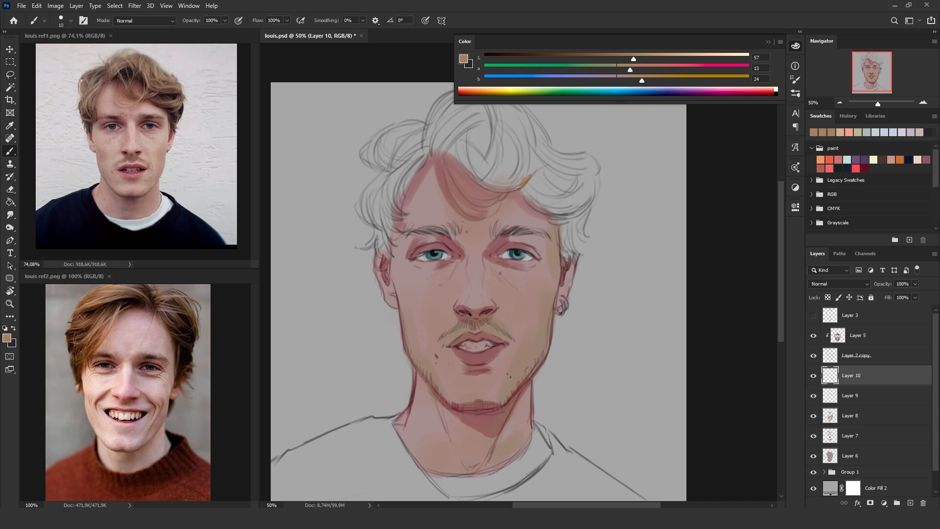
{"action": "key", "text": "bracketleft"}
{"action": "mouse_move", "coordinate": [642, 80]}
{"action": "left_mouse_down"}
{"action": "mouse_move", "coordinate": [609, 59]}
{"action": "mouse_move", "coordinate": [628, 70]}
{"action": "left_mouse_up"}
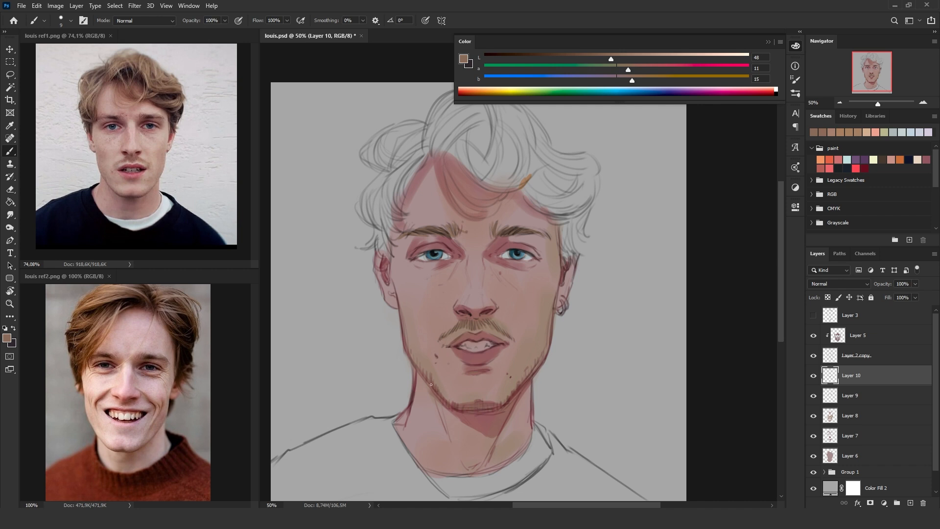
- Paint the fringe above the forehead with a golden brown (L 56, a 12, b 21), using a 35 px brush
{"action": "left_click", "coordinate": [527, 180], "text": "alt"}
{"action": "left_click_drag", "start_coordinate": [641, 81], "coordinate": [638, 81]}
{"action": "key", "text": "bracketright"}
{"action": "key", "text": "bracketright"}
{"action": "key", "text": "bracketright"}
{"action": "key", "text": "bracketright"}
{"action": "key", "text": "bracketright"}
{"action": "mouse_move", "coordinate": [532, 172]}
{"action": "left_mouse_down"}
{"action": "mouse_move", "coordinate": [509, 184]}
{"action": "mouse_move", "coordinate": [486, 181]}
{"action": "mouse_move", "coordinate": [463, 159]}
{"action": "left_mouse_up"}
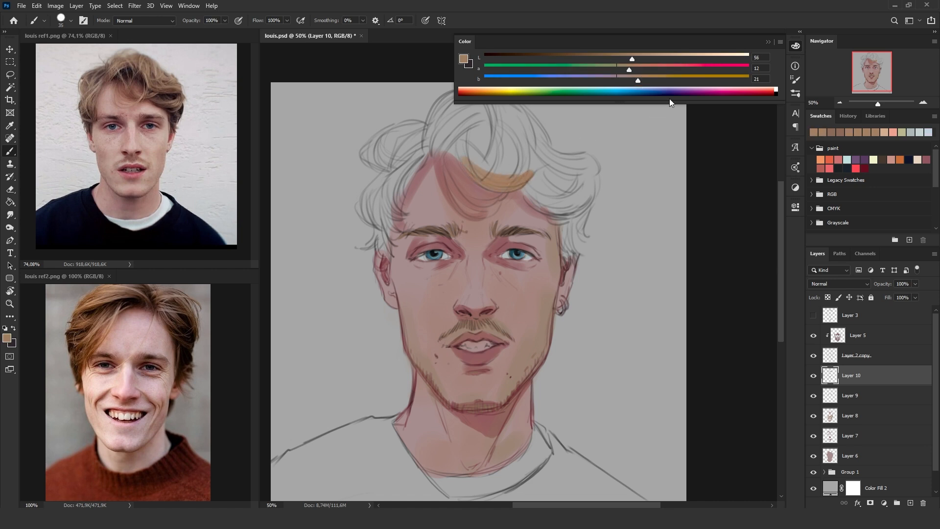
- Paint the side curls, lower fringe and hair beside the ear with a redder brown (L 53, a 15, b 21)
{"action": "left_click_drag", "start_coordinate": [629, 70], "coordinate": [626, 59]}
{"action": "mouse_move", "coordinate": [482, 174]}
{"action": "left_mouse_down"}
{"action": "mouse_move", "coordinate": [457, 139]}
{"action": "mouse_move", "coordinate": [437, 156]}
{"action": "mouse_move", "coordinate": [431, 105]}
{"action": "mouse_move", "coordinate": [446, 126]}
{"action": "left_mouse_up"}
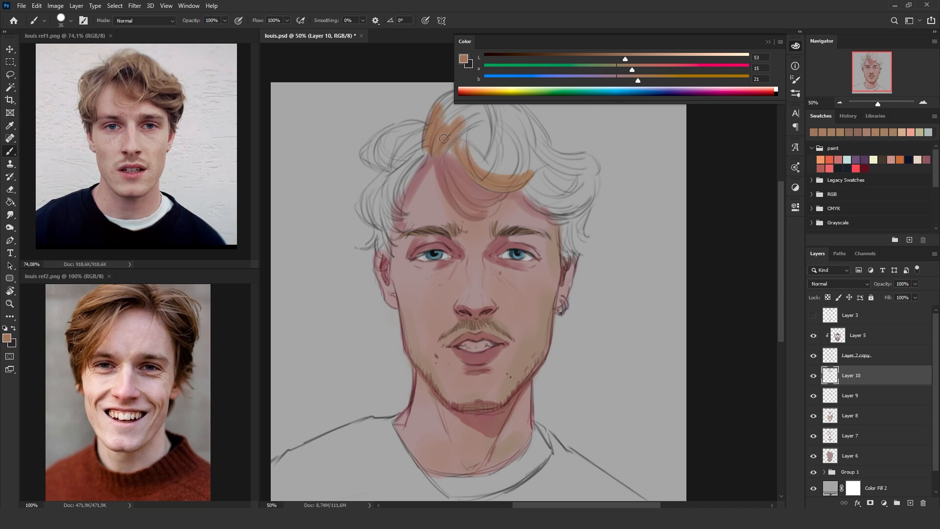
{"action": "mouse_move", "coordinate": [421, 162]}
{"action": "left_mouse_down"}
{"action": "mouse_move", "coordinate": [396, 206]}
{"action": "mouse_move", "coordinate": [369, 196]}
{"action": "mouse_move", "coordinate": [388, 203]}
{"action": "mouse_move", "coordinate": [374, 176]}
{"action": "mouse_move", "coordinate": [407, 152]}
{"action": "mouse_move", "coordinate": [377, 146]}
{"action": "mouse_move", "coordinate": [387, 132]}
{"action": "mouse_move", "coordinate": [414, 140]}
{"action": "mouse_move", "coordinate": [418, 153]}
{"action": "mouse_move", "coordinate": [398, 134]}
{"action": "left_mouse_up"}
{"action": "mouse_move", "coordinate": [570, 167]}
{"action": "left_mouse_down"}
{"action": "mouse_move", "coordinate": [543, 194]}
{"action": "mouse_move", "coordinate": [568, 210]}
{"action": "mouse_move", "coordinate": [580, 181]}
{"action": "mouse_move", "coordinate": [551, 168]}
{"action": "left_mouse_up"}
{"action": "left_click_drag", "start_coordinate": [565, 265], "coordinate": [555, 276]}
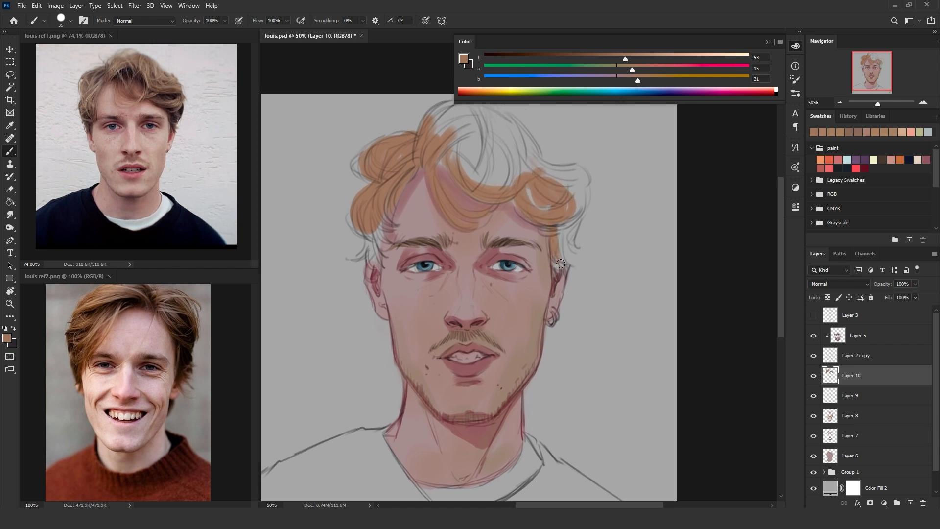
- Extend the hair colour over the earring-side curls and the front of the crown with a lighter golden brown (L 58, a 10, b 24)
{"action": "left_click_drag", "start_coordinate": [626, 59], "coordinate": [636, 59]}
{"action": "left_click_drag", "start_coordinate": [632, 70], "coordinate": [641, 81]}
{"action": "mouse_move", "coordinate": [536, 186]}
{"action": "left_mouse_down"}
{"action": "mouse_move", "coordinate": [556, 220]}
{"action": "mouse_move", "coordinate": [573, 198]}
{"action": "left_mouse_up"}
{"action": "left_click_drag", "start_coordinate": [563, 252], "coordinate": [571, 226]}
{"action": "mouse_move", "coordinate": [497, 184]}
{"action": "left_mouse_down"}
{"action": "mouse_move", "coordinate": [468, 147]}
{"action": "mouse_move", "coordinate": [482, 179]}
{"action": "mouse_move", "coordinate": [487, 135]}
{"action": "left_mouse_up"}
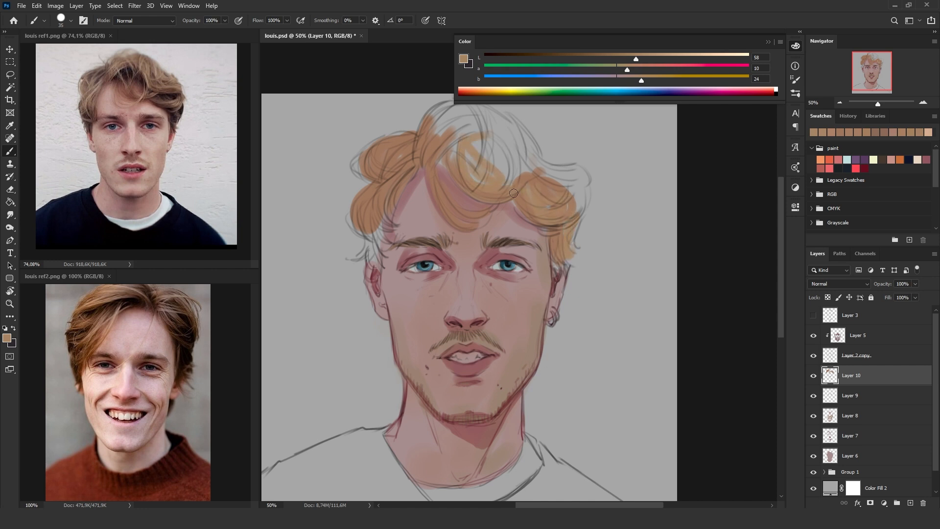
{"action": "mouse_move", "coordinate": [380, 203]}
{"action": "left_mouse_down"}
{"action": "mouse_move", "coordinate": [370, 248]}
{"action": "mouse_move", "coordinate": [367, 226]}
{"action": "mouse_move", "coordinate": [396, 170]}
{"action": "mouse_move", "coordinate": [376, 176]}
{"action": "mouse_move", "coordinate": [357, 168]}
{"action": "mouse_move", "coordinate": [388, 143]}
{"action": "mouse_move", "coordinate": [389, 153]}
{"action": "mouse_move", "coordinate": [454, 108]}
{"action": "mouse_move", "coordinate": [422, 142]}
{"action": "mouse_move", "coordinate": [490, 133]}
{"action": "left_mouse_up"}
- Fill the remaining crown and outer curls with the same golden brown, using a 45 px brush
{"action": "left_click_drag", "start_coordinate": [591, 364], "coordinate": [555, 377]}
{"action": "key", "text": "bracketright"}
{"action": "left_click_drag", "start_coordinate": [428, 153], "coordinate": [461, 191]}
{"action": "mouse_move", "coordinate": [436, 137]}
{"action": "left_mouse_down"}
{"action": "mouse_move", "coordinate": [472, 188]}
{"action": "mouse_move", "coordinate": [490, 133]}
{"action": "mouse_move", "coordinate": [504, 173]}
{"action": "mouse_move", "coordinate": [543, 210]}
{"action": "mouse_move", "coordinate": [527, 205]}
{"action": "left_mouse_up"}
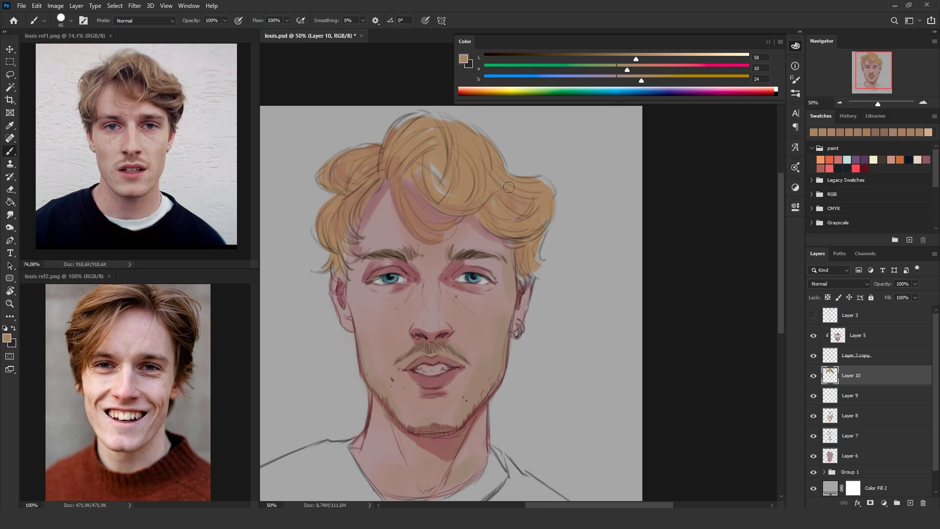
{"action": "mouse_move", "coordinate": [422, 130]}
{"action": "left_mouse_down"}
{"action": "mouse_move", "coordinate": [445, 116]}
{"action": "mouse_move", "coordinate": [414, 114]}
{"action": "left_mouse_up"}
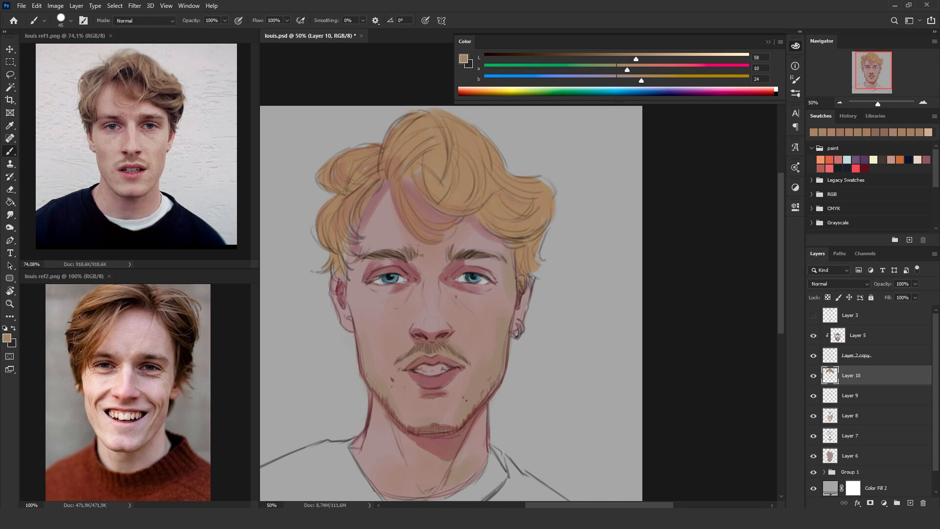
- Shade the hair at the temple above the earring with a dark brown (L 38, a 10, b 15), using a 20 px brush
{"action": "mouse_move", "coordinate": [641, 81]}
{"action": "left_mouse_down"}
{"action": "mouse_move", "coordinate": [611, 58]}
{"action": "mouse_move", "coordinate": [585, 59]}
{"action": "left_mouse_up"}
{"action": "key", "text": "bracketleft"}
{"action": "key", "text": "bracketleft"}
{"action": "key", "text": "bracketleft"}
{"action": "mouse_move", "coordinate": [518, 252]}
{"action": "left_mouse_down"}
{"action": "mouse_move", "coordinate": [521, 266]}
{"action": "mouse_move", "coordinate": [524, 250]}
{"action": "mouse_move", "coordinate": [504, 242]}
{"action": "mouse_move", "coordinate": [534, 239]}
{"action": "left_mouse_up"}
{"action": "left_click_drag", "start_coordinate": [409, 260], "coordinate": [452, 232]}
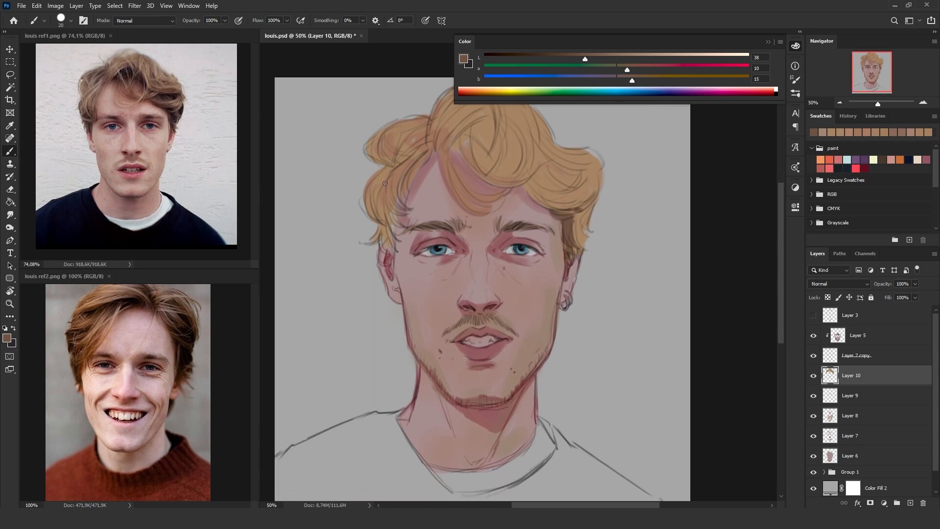
- Shade the hair at the temple opposite the earring, under the front crown waves and inside the upper side curls with the same dark brown
{"action": "mouse_move", "coordinate": [382, 234]}
{"action": "left_mouse_down"}
{"action": "mouse_move", "coordinate": [385, 242]}
{"action": "mouse_move", "coordinate": [385, 196]}
{"action": "mouse_move", "coordinate": [398, 216]}
{"action": "left_mouse_up"}
{"action": "mouse_move", "coordinate": [400, 175]}
{"action": "left_mouse_down"}
{"action": "mouse_move", "coordinate": [399, 208]}
{"action": "mouse_move", "coordinate": [387, 205]}
{"action": "mouse_move", "coordinate": [393, 238]}
{"action": "left_mouse_up"}
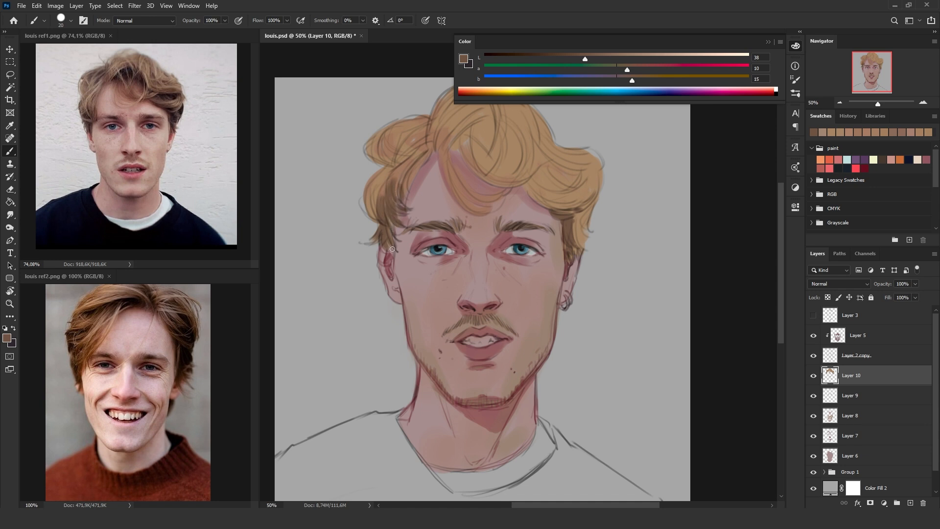
{"action": "mouse_move", "coordinate": [439, 150]}
{"action": "left_mouse_down"}
{"action": "mouse_move", "coordinate": [446, 129]}
{"action": "mouse_move", "coordinate": [463, 134]}
{"action": "mouse_move", "coordinate": [471, 122]}
{"action": "left_mouse_up"}
{"action": "mouse_move", "coordinate": [474, 123]}
{"action": "left_mouse_down"}
{"action": "mouse_move", "coordinate": [488, 152]}
{"action": "mouse_move", "coordinate": [487, 121]}
{"action": "mouse_move", "coordinate": [469, 149]}
{"action": "mouse_move", "coordinate": [494, 156]}
{"action": "mouse_move", "coordinate": [523, 142]}
{"action": "mouse_move", "coordinate": [505, 140]}
{"action": "mouse_move", "coordinate": [498, 128]}
{"action": "mouse_move", "coordinate": [505, 155]}
{"action": "mouse_move", "coordinate": [518, 154]}
{"action": "mouse_move", "coordinate": [518, 163]}
{"action": "mouse_move", "coordinate": [504, 152]}
{"action": "mouse_move", "coordinate": [507, 134]}
{"action": "mouse_move", "coordinate": [527, 178]}
{"action": "mouse_move", "coordinate": [535, 168]}
{"action": "mouse_move", "coordinate": [561, 189]}
{"action": "mouse_move", "coordinate": [541, 176]}
{"action": "mouse_move", "coordinate": [550, 179]}
{"action": "mouse_move", "coordinate": [551, 168]}
{"action": "mouse_move", "coordinate": [565, 183]}
{"action": "left_mouse_up"}
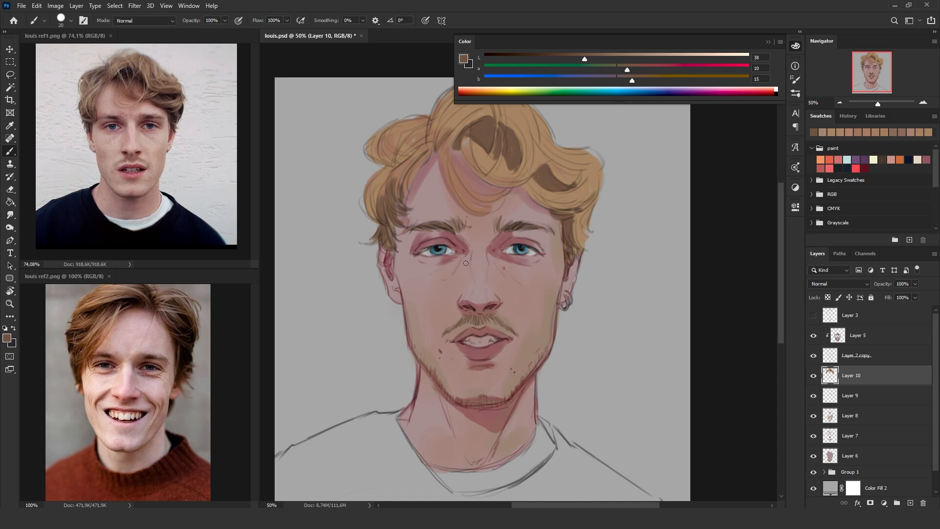
{"action": "left_click_drag", "start_coordinate": [425, 142], "coordinate": [398, 161]}
{"action": "mouse_move", "coordinate": [412, 129]}
{"action": "left_mouse_down"}
{"action": "mouse_move", "coordinate": [396, 149]}
{"action": "mouse_move", "coordinate": [416, 126]}
{"action": "mouse_move", "coordinate": [399, 165]}
{"action": "left_mouse_up"}
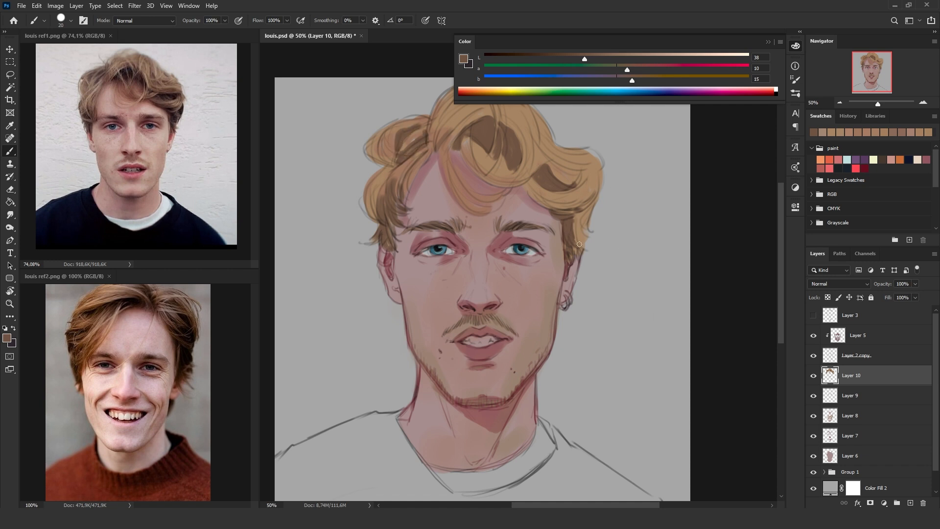
- Deepen the dark brown shadows at the forelock's roots and under the curl on the earring side
{"action": "left_click_drag", "start_coordinate": [552, 307], "coordinate": [535, 310]}
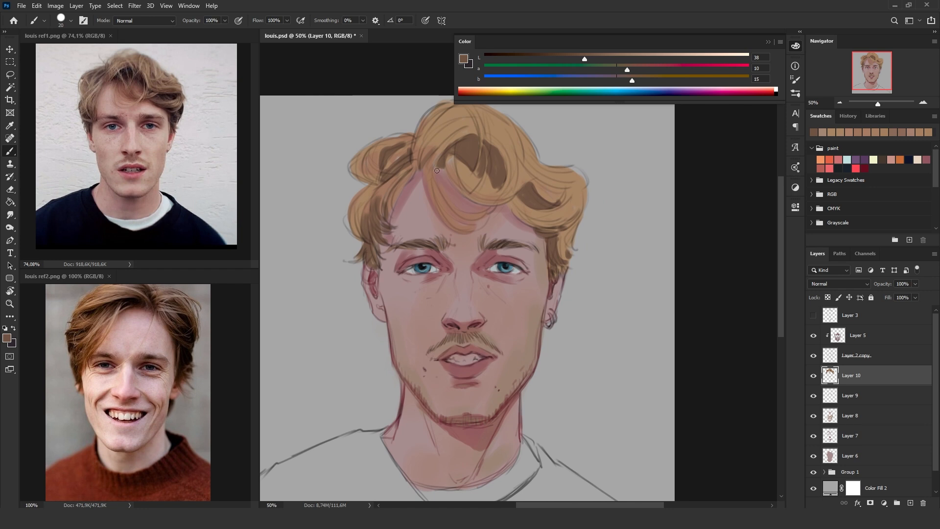
{"action": "mouse_move", "coordinate": [433, 157]}
{"action": "left_mouse_down"}
{"action": "mouse_move", "coordinate": [443, 199]}
{"action": "mouse_move", "coordinate": [431, 160]}
{"action": "mouse_move", "coordinate": [461, 136]}
{"action": "left_mouse_up"}
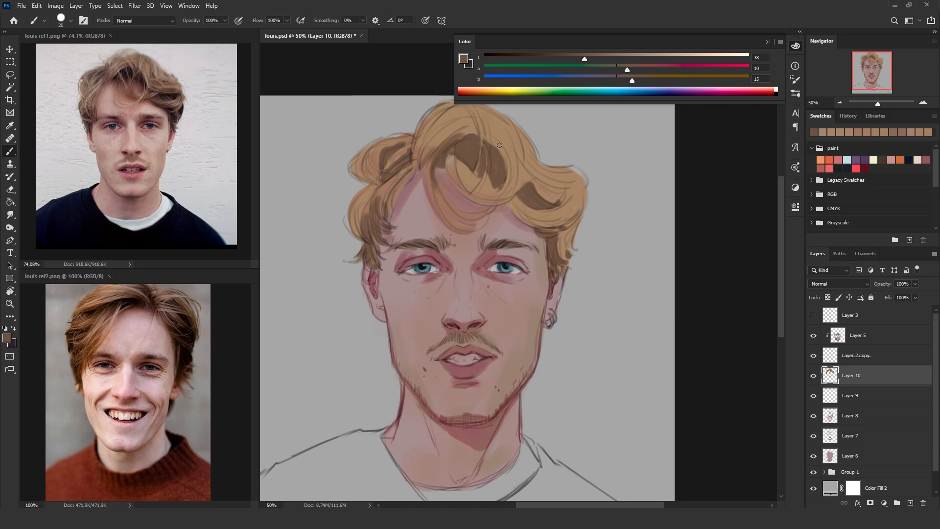
{"action": "mouse_move", "coordinate": [529, 218]}
{"action": "left_mouse_down"}
{"action": "mouse_move", "coordinate": [509, 201]}
{"action": "mouse_move", "coordinate": [526, 203]}
{"action": "mouse_move", "coordinate": [533, 222]}
{"action": "mouse_move", "coordinate": [514, 197]}
{"action": "mouse_move", "coordinate": [533, 206]}
{"action": "mouse_move", "coordinate": [516, 191]}
{"action": "mouse_move", "coordinate": [518, 167]}
{"action": "mouse_move", "coordinate": [541, 171]}
{"action": "mouse_move", "coordinate": [511, 187]}
{"action": "left_mouse_up"}
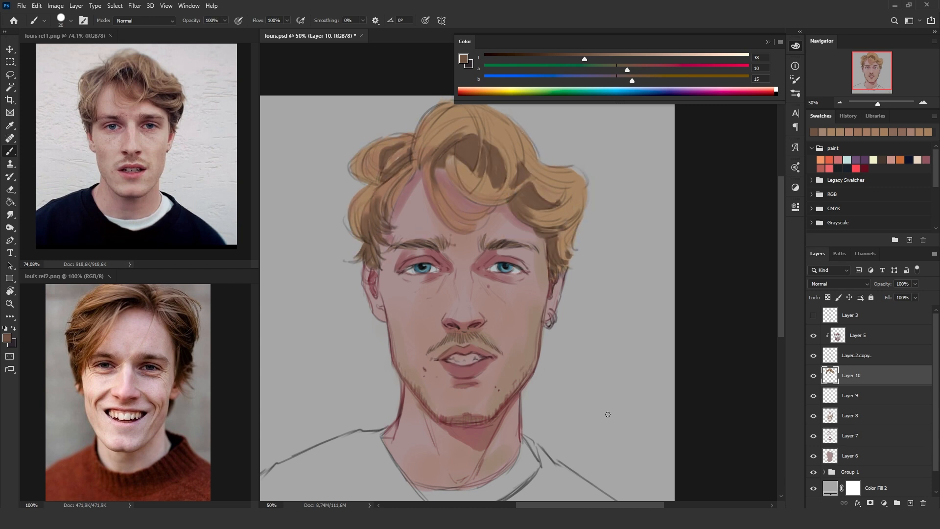
- Compare the portrait with and without the hair colour on Layer 10, and show Layer 3
{"action": "left_click", "coordinate": [814, 376]}
{"action": "left_click", "coordinate": [814, 376]}
{"action": "left_click", "coordinate": [815, 316]}
{"action": "left_click", "coordinate": [815, 317]}
{"action": "left_click", "coordinate": [815, 316]}
{"action": "left_click", "coordinate": [814, 317]}
{"action": "left_click", "coordinate": [815, 317]}
- Set Layer 3's blend mode to Soft Light and compare the portrait with that layer hidden and shown
{"action": "left_click", "coordinate": [833, 316]}
{"action": "left_click", "coordinate": [832, 284]}
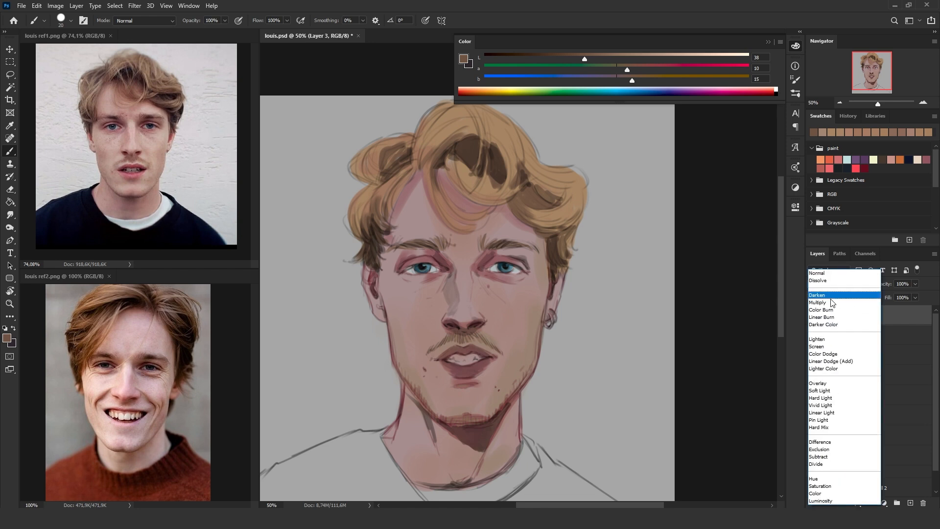
{"action": "left_click", "coordinate": [827, 304]}
{"action": "key", "text": "Down"}
{"action": "key", "text": "Down"}
{"action": "key", "text": "Down"}
{"action": "key", "text": "Down"}
{"action": "key", "text": "Down"}
{"action": "key", "text": "Down"}
{"action": "key", "text": "Down"}
{"action": "key", "text": "Down"}
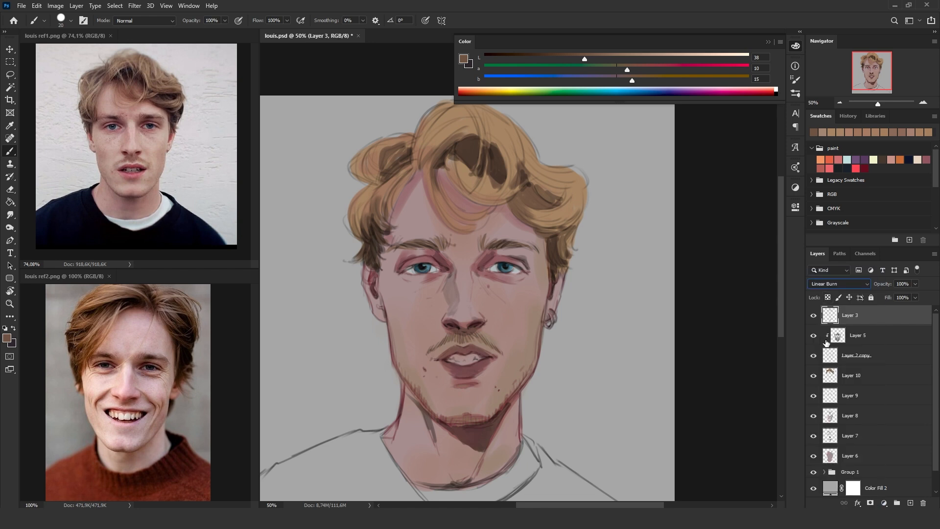
{"action": "key", "text": "Down"}
{"action": "key", "text": "Down"}
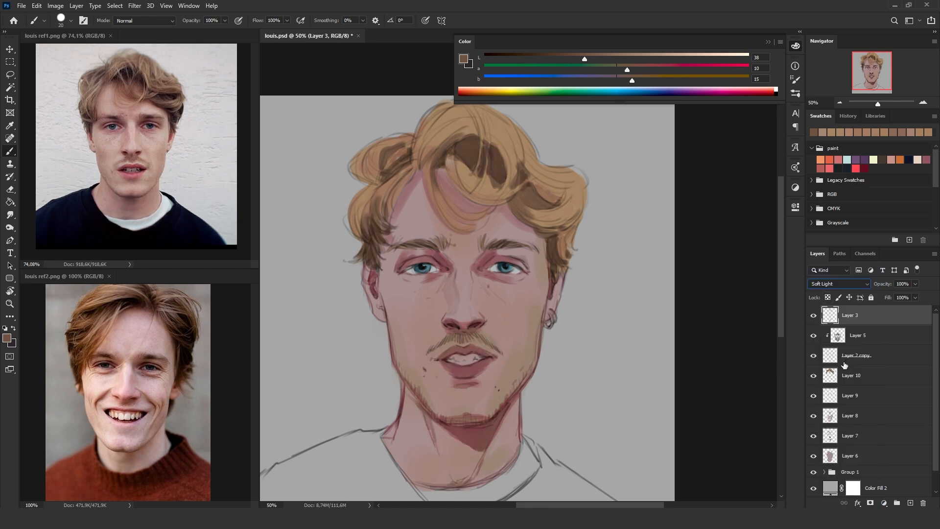
{"action": "left_click", "coordinate": [813, 315]}
{"action": "left_click", "coordinate": [813, 315]}
{"action": "left_click", "coordinate": [842, 104]}
{"action": "left_click", "coordinate": [923, 103]}
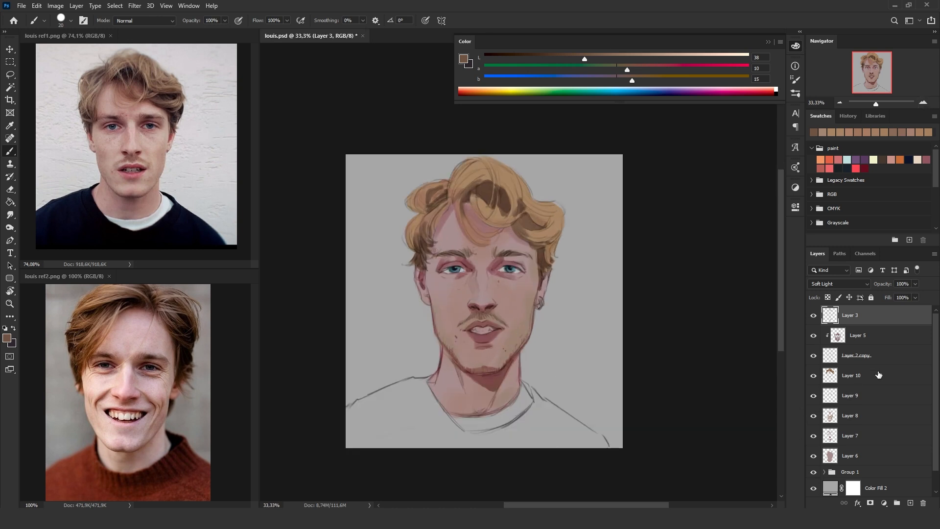
- Create a new layer for the clothing and place it between Layer 6 and Group 1
{"action": "left_click", "coordinate": [899, 367]}
{"action": "left_click", "coordinate": [910, 503]}
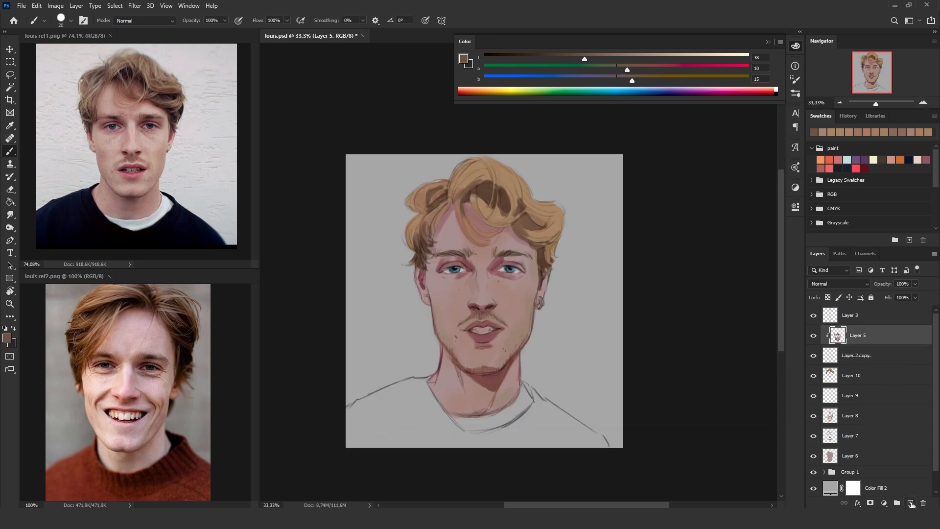
{"action": "left_click", "coordinate": [814, 377]}
{"action": "left_click", "coordinate": [814, 376]}
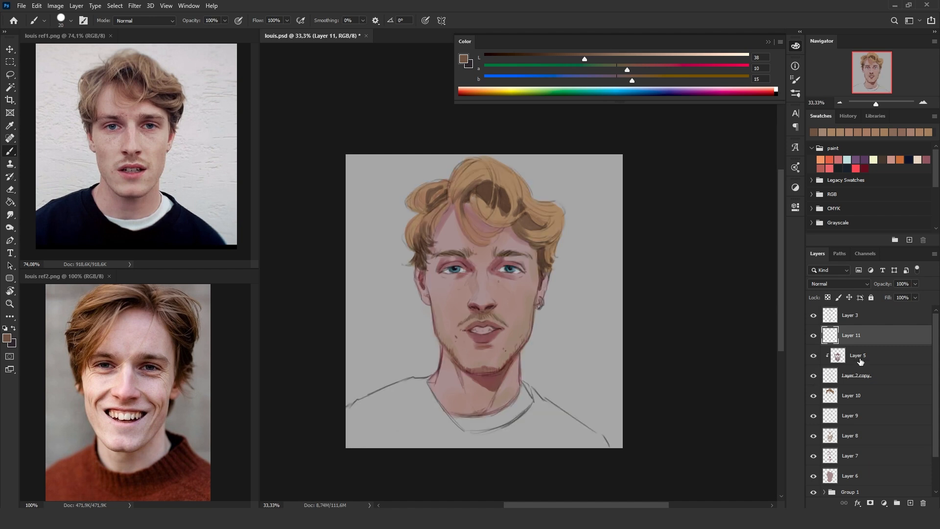
{"action": "left_click_drag", "start_coordinate": [877, 343], "coordinate": [860, 487]}
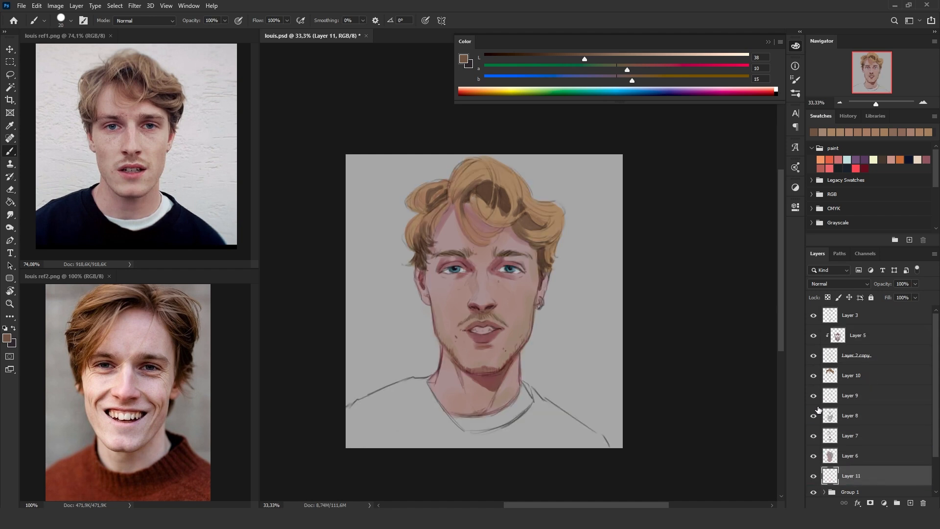
- Block in the sweater's chest and the shoulder opposite the earring with red (L 38, a 41, b 19)
{"action": "left_click", "coordinate": [673, 72]}
{"action": "left_click_drag", "start_coordinate": [632, 81], "coordinate": [624, 81]}
{"action": "left_click", "coordinate": [659, 69]}
{"action": "left_click", "coordinate": [637, 80]}
{"action": "mouse_move", "coordinate": [483, 433]}
{"action": "left_mouse_down"}
{"action": "mouse_move", "coordinate": [515, 428]}
{"action": "mouse_move", "coordinate": [420, 445]}
{"action": "mouse_move", "coordinate": [553, 440]}
{"action": "mouse_move", "coordinate": [517, 431]}
{"action": "mouse_move", "coordinate": [513, 419]}
{"action": "mouse_move", "coordinate": [485, 425]}
{"action": "mouse_move", "coordinate": [513, 414]}
{"action": "mouse_move", "coordinate": [502, 415]}
{"action": "mouse_move", "coordinate": [526, 395]}
{"action": "mouse_move", "coordinate": [523, 411]}
{"action": "mouse_move", "coordinate": [438, 441]}
{"action": "mouse_move", "coordinate": [376, 435]}
{"action": "mouse_move", "coordinate": [331, 449]}
{"action": "mouse_move", "coordinate": [374, 400]}
{"action": "mouse_move", "coordinate": [347, 414]}
{"action": "mouse_move", "coordinate": [421, 383]}
{"action": "left_mouse_up"}
{"action": "key", "text": "bracketright"}
{"action": "key", "text": "bracketright"}
{"action": "key", "text": "bracketleft"}
{"action": "key", "text": "bracketleft"}
{"action": "key", "text": "bracketleft"}
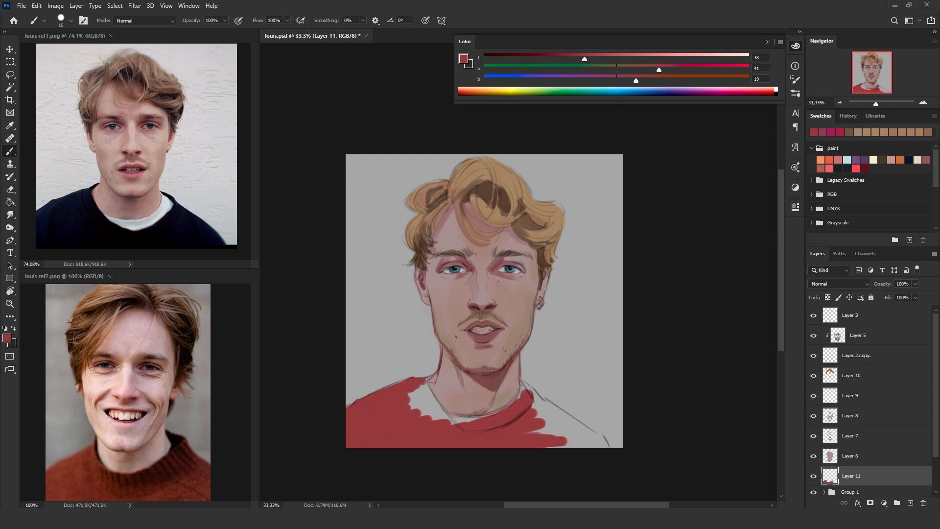
- Fill the gaps along the sweater's neckline and the earring-side shoulder with the same red, up to the sketch outline
{"action": "key", "text": "bracketright"}
{"action": "left_click_drag", "start_coordinate": [410, 397], "coordinate": [448, 421]}
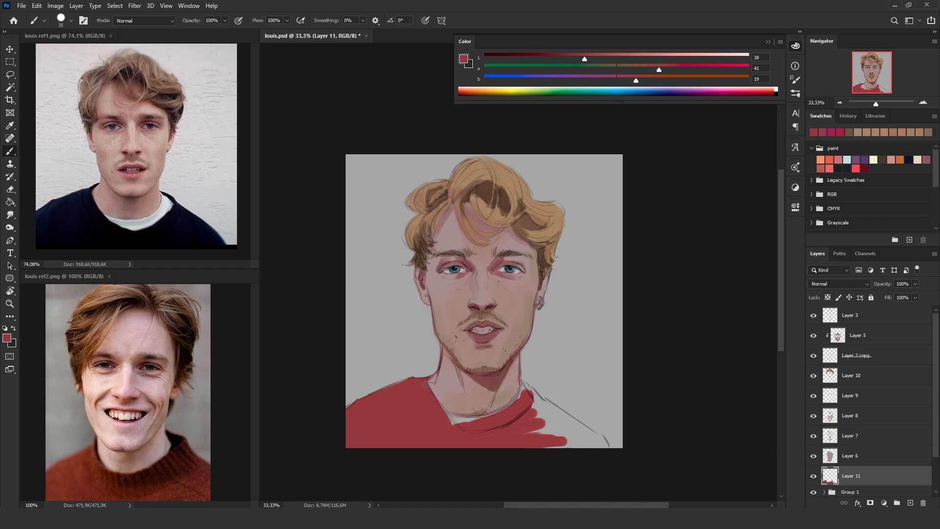
{"action": "mouse_move", "coordinate": [536, 431]}
{"action": "left_mouse_down"}
{"action": "mouse_move", "coordinate": [590, 450]}
{"action": "mouse_move", "coordinate": [600, 446]}
{"action": "mouse_move", "coordinate": [592, 439]}
{"action": "mouse_move", "coordinate": [606, 445]}
{"action": "left_mouse_up"}
{"action": "mouse_move", "coordinate": [532, 417]}
{"action": "left_mouse_down"}
{"action": "mouse_move", "coordinate": [583, 431]}
{"action": "mouse_move", "coordinate": [548, 404]}
{"action": "mouse_move", "coordinate": [602, 442]}
{"action": "mouse_move", "coordinate": [579, 431]}
{"action": "left_mouse_up"}
{"action": "left_click_drag", "start_coordinate": [532, 393], "coordinate": [535, 400]}
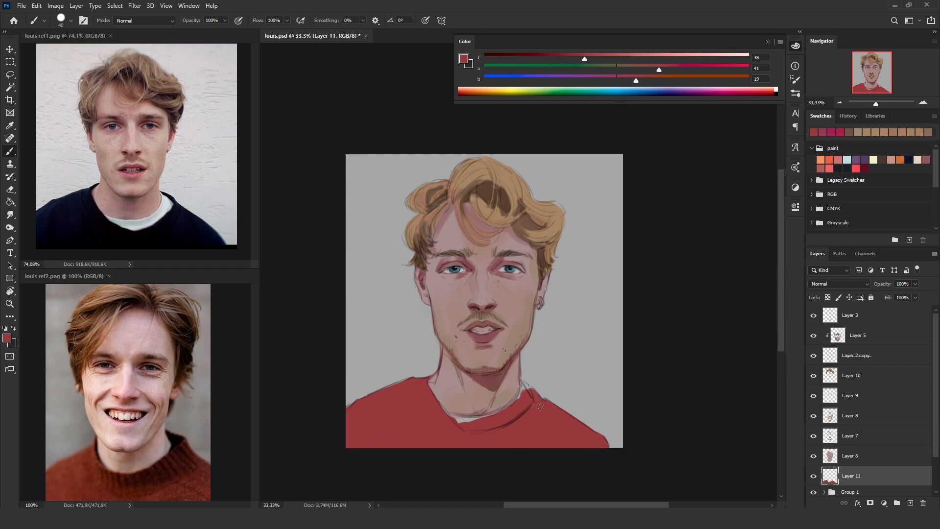
- Paint the undershirt collar off-white (L 81, a 0, b 3) and trim its lower edge with the sweater's red
{"action": "left_click", "coordinate": [620, 81]}
{"action": "left_click_drag", "start_coordinate": [584, 58], "coordinate": [617, 70]}
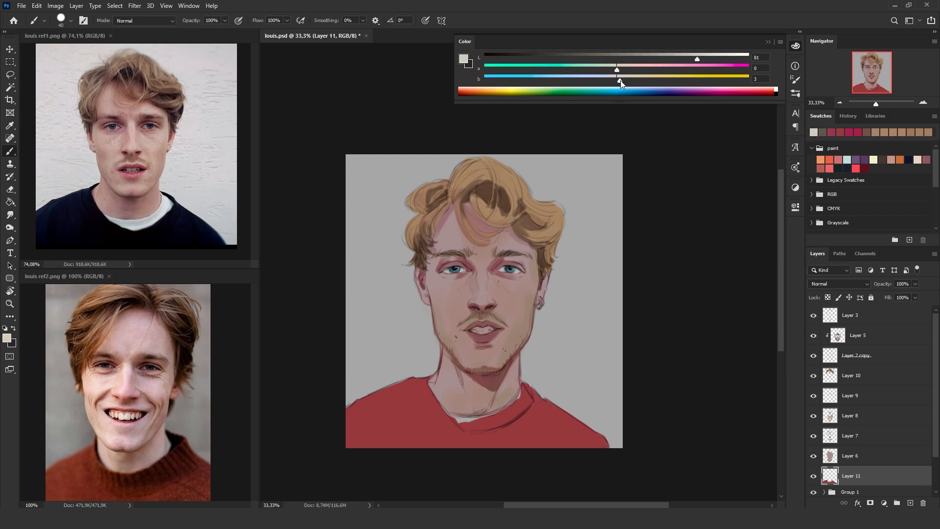
{"action": "mouse_move", "coordinate": [512, 409]}
{"action": "left_mouse_down"}
{"action": "mouse_move", "coordinate": [494, 417]}
{"action": "mouse_move", "coordinate": [516, 411]}
{"action": "mouse_move", "coordinate": [499, 422]}
{"action": "mouse_move", "coordinate": [523, 392]}
{"action": "mouse_move", "coordinate": [514, 411]}
{"action": "mouse_move", "coordinate": [456, 422]}
{"action": "mouse_move", "coordinate": [497, 419]}
{"action": "left_mouse_up"}
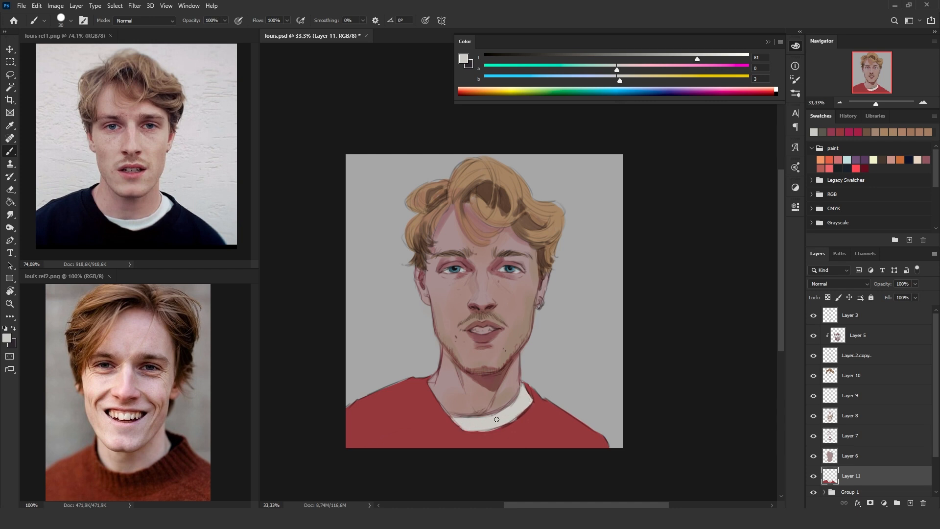
{"action": "left_click", "coordinate": [526, 415], "text": "alt"}
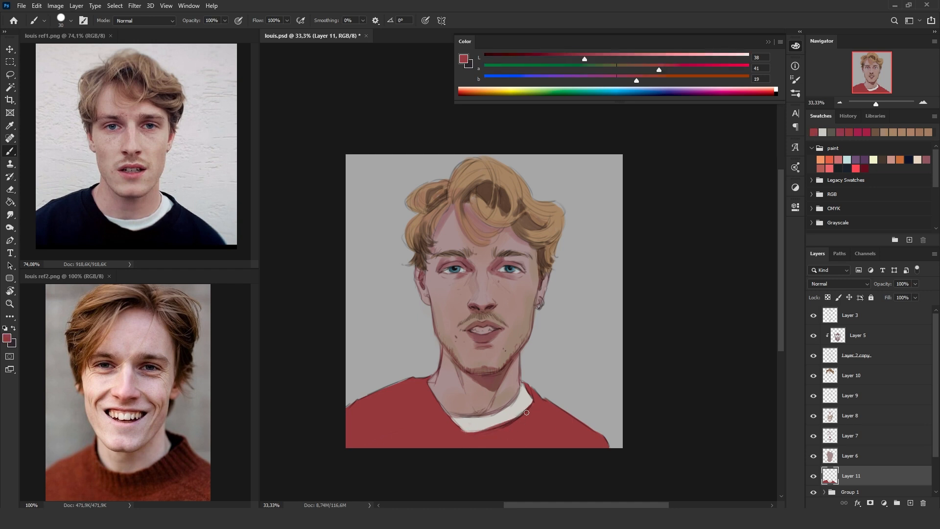
{"action": "left_click_drag", "start_coordinate": [498, 427], "coordinate": [502, 426]}
- Check the portrait at reduced size and against the white background by hiding Color Fill 2, and restore the grey fill
{"action": "left_click", "coordinate": [840, 103]}
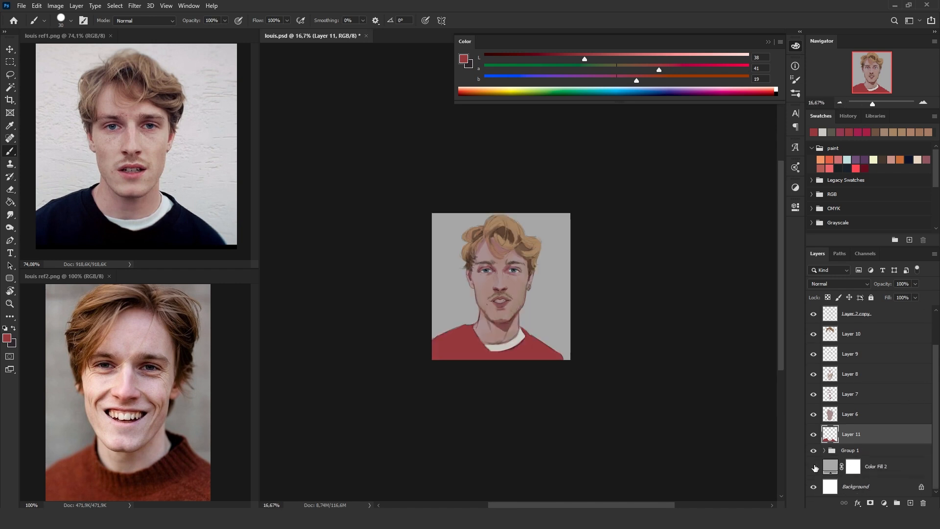
{"action": "left_click", "coordinate": [814, 467]}
{"action": "key", "text": "ctrl+plus"}
{"action": "key", "text": "ctrl+plus"}
{"action": "key", "text": "ctrl+plus"}
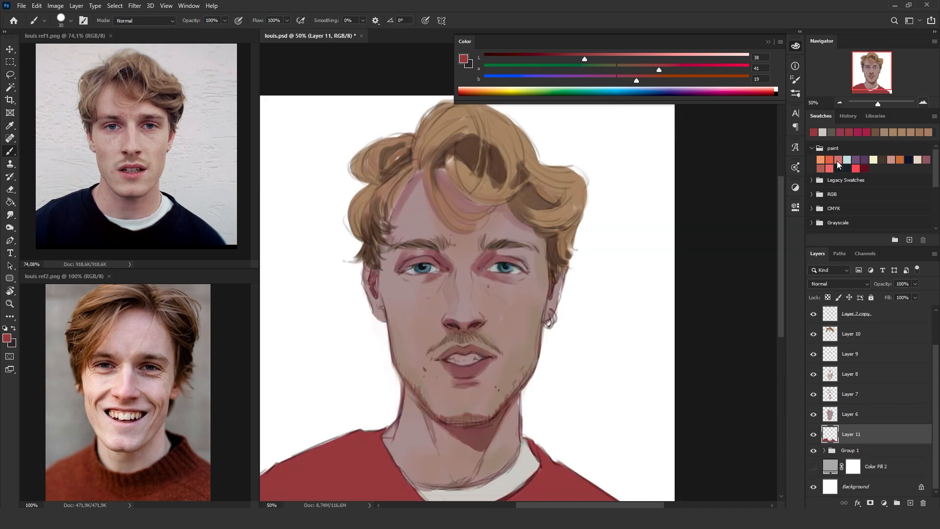
{"action": "left_click", "coordinate": [813, 467]}
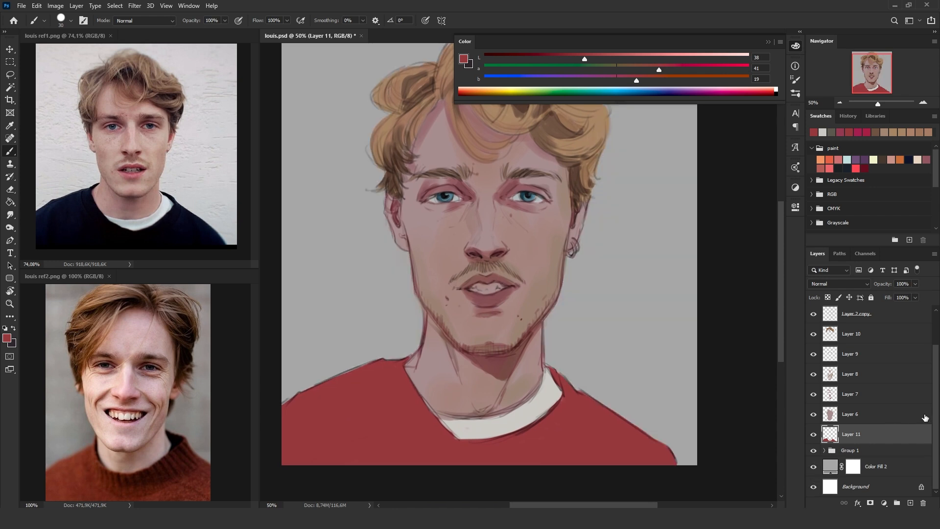
- Check the contents of Layer 10 and Layer 8 by toggling them, and add a new layer directly above Layer 8
{"action": "scroll", "coordinate": [923, 418], "scroll_direction": "up", "scroll_amount": 2}
{"action": "left_click", "coordinate": [885, 334]}
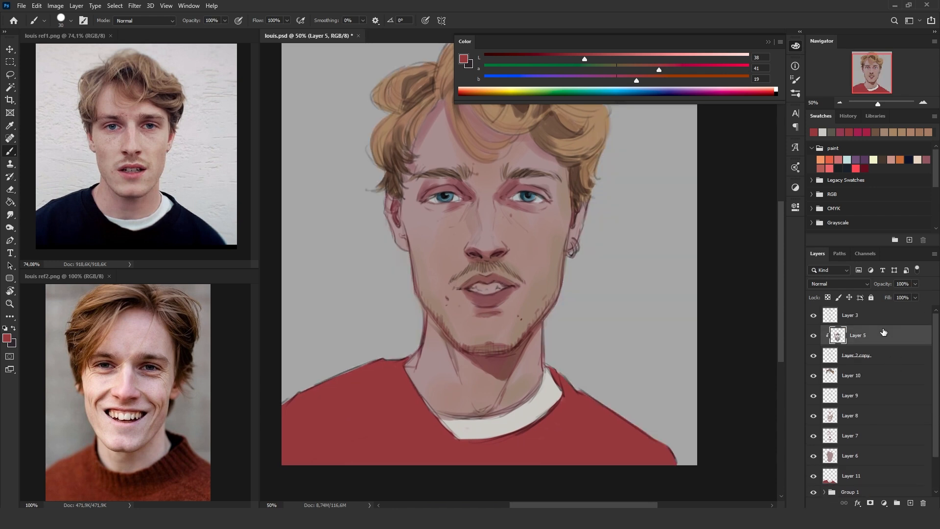
{"action": "left_click", "coordinate": [863, 321]}
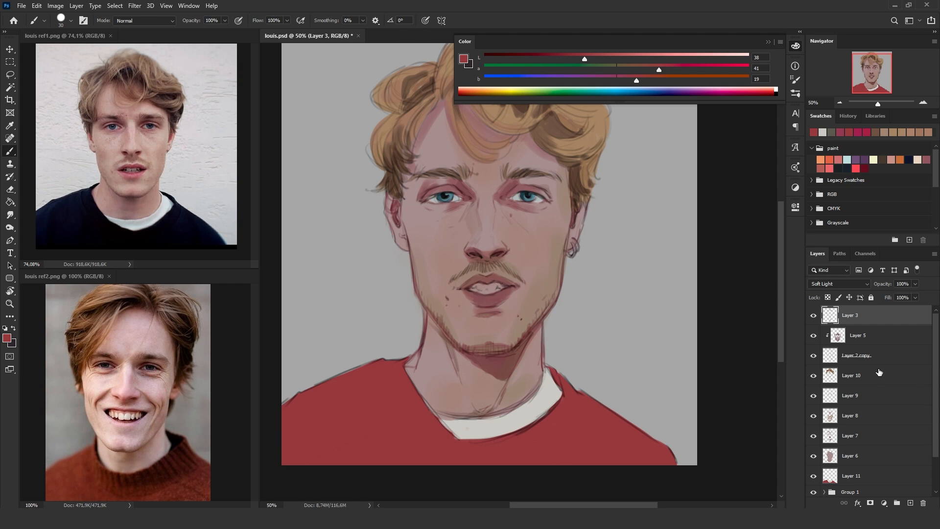
{"action": "left_click", "coordinate": [879, 373]}
{"action": "left_click", "coordinate": [814, 375]}
{"action": "left_click", "coordinate": [813, 375]}
{"action": "left_click_drag", "start_coordinate": [586, 428], "coordinate": [580, 483]}
{"action": "left_click", "coordinate": [865, 408]}
{"action": "left_click", "coordinate": [814, 415]}
{"action": "left_click", "coordinate": [814, 416]}
{"action": "left_click", "coordinate": [911, 503]}
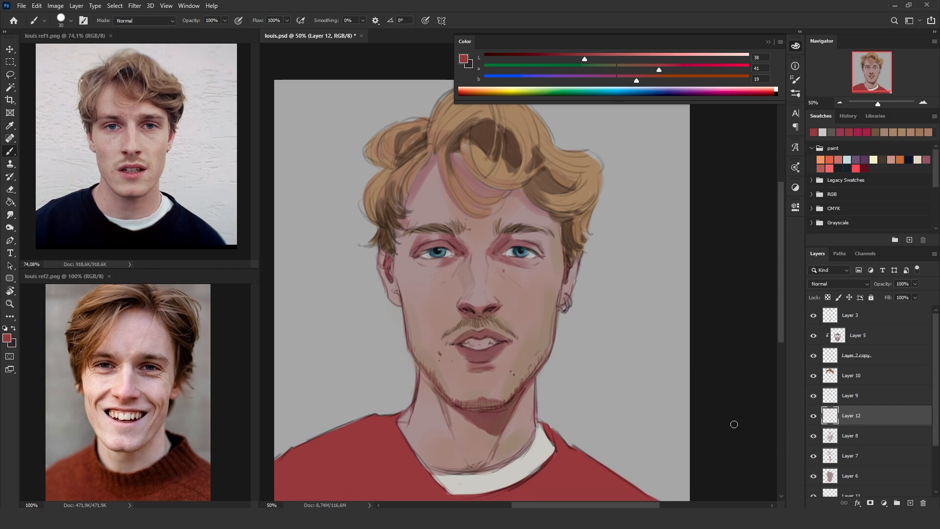
- Paint the teeth with a light grey (L 74, a -4, b -2) sampled from the eye white, refining them with a 10 px brush
{"action": "left_click", "coordinate": [535, 252], "text": "alt"}
{"action": "left_click_drag", "start_coordinate": [471, 347], "coordinate": [485, 344]}
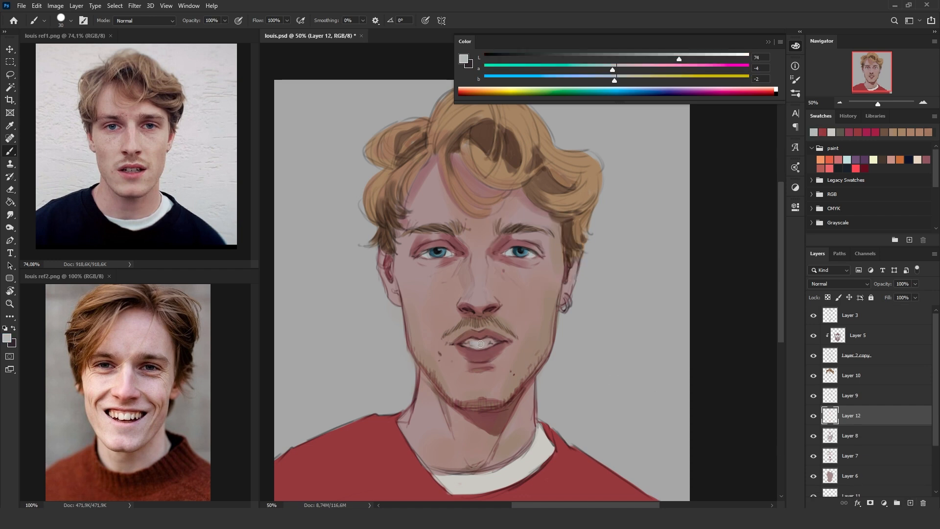
{"action": "key", "text": "bracketleft"}
{"action": "left_click_drag", "start_coordinate": [475, 400], "coordinate": [485, 265]}
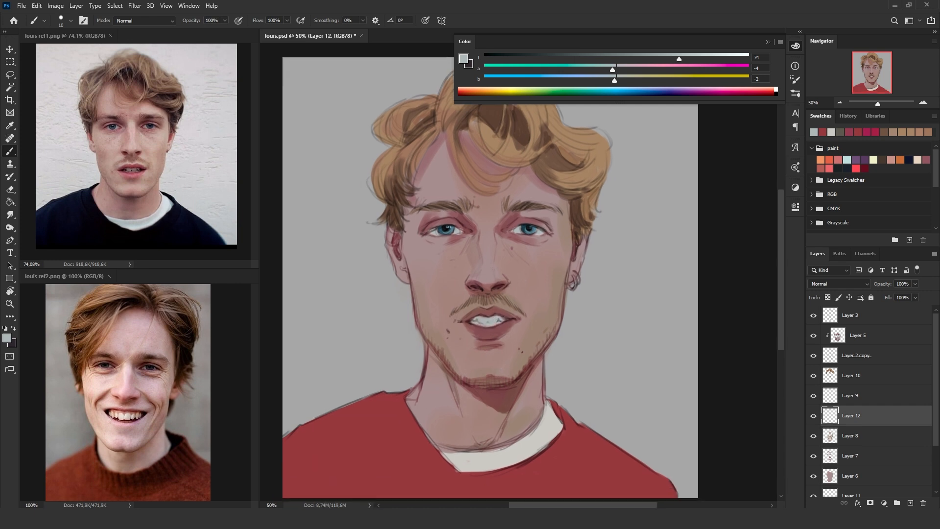
- Paint the earring with the same light grey on Layer 9
{"action": "left_click", "coordinate": [854, 396]}
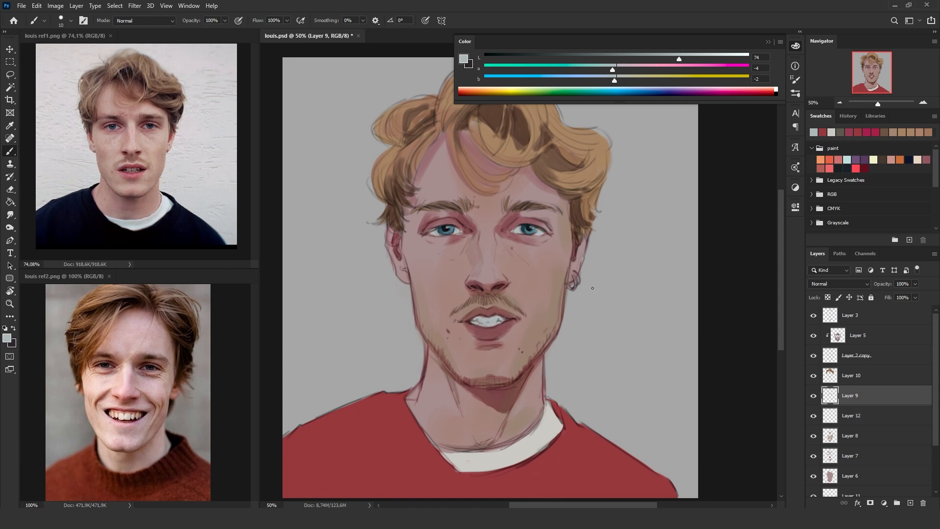
{"action": "left_click_drag", "start_coordinate": [689, 459], "coordinate": [634, 426]}
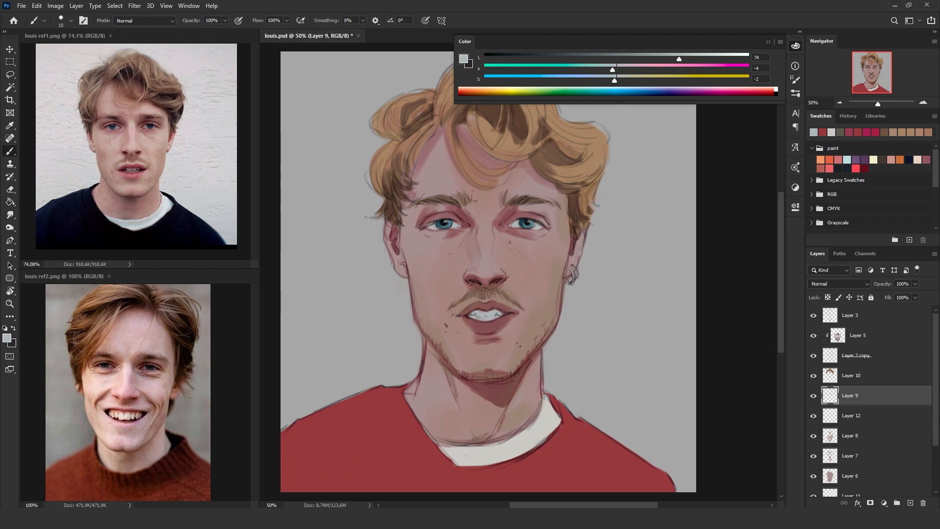
{"action": "mouse_move", "coordinate": [549, 448]}
{"action": "left_mouse_down"}
{"action": "mouse_move", "coordinate": [559, 475]}
{"action": "mouse_move", "coordinate": [605, 442]}
{"action": "mouse_move", "coordinate": [593, 464]}
{"action": "left_mouse_up"}
- Examine what Layer 2 copy and the clipped Layer 5 contribute to the portrait by hiding and showing each
{"action": "left_click", "coordinate": [881, 366]}
{"action": "left_click", "coordinate": [815, 357]}
{"action": "left_click", "coordinate": [815, 357]}
{"action": "left_click", "coordinate": [815, 337]}
{"action": "left_click", "coordinate": [814, 337]}
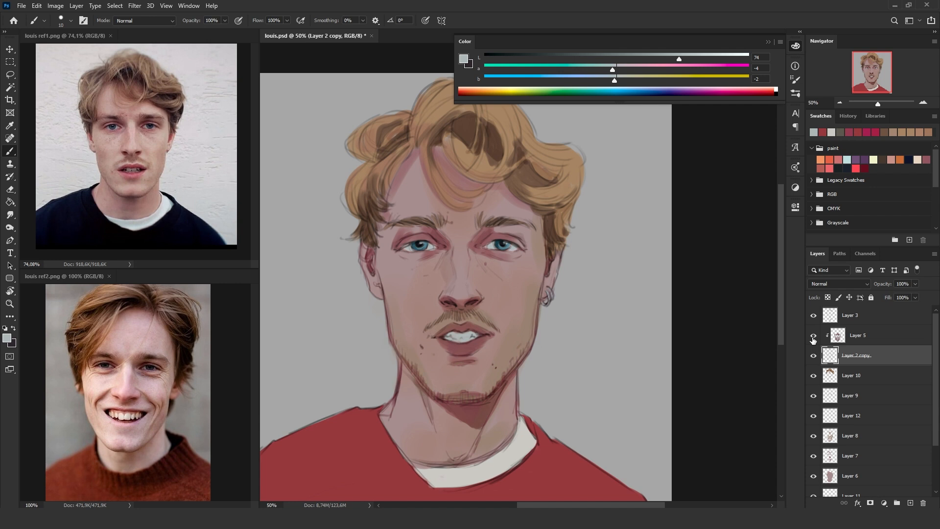
{"action": "left_click", "coordinate": [813, 337]}
{"action": "left_click", "coordinate": [814, 337]}
{"action": "left_click", "coordinate": [850, 336]}
{"action": "left_click", "coordinate": [851, 354]}
{"action": "left_click", "coordinate": [881, 377]}
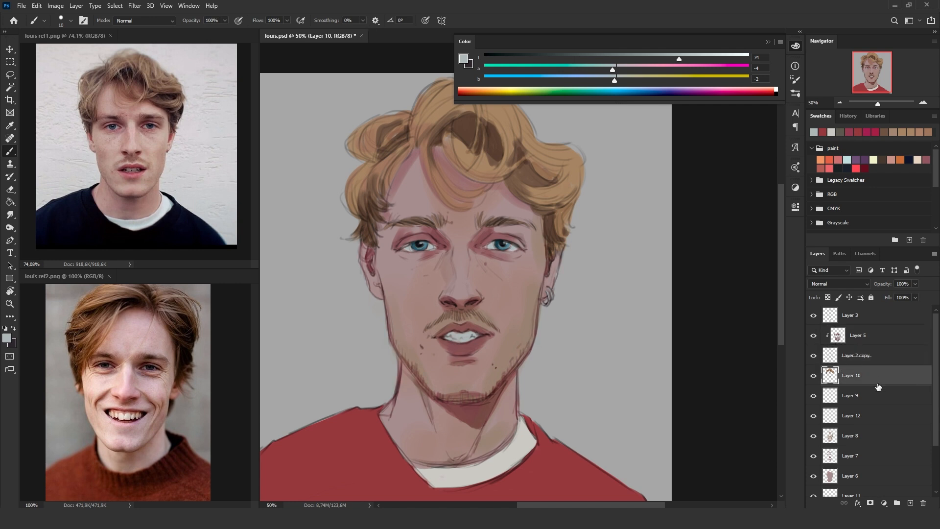
- On Layer 9, sample the pink skin tone between the eyes (L 48, a 20, b 7) and shade beside the nose and under the eye
{"action": "left_click", "coordinate": [880, 405]}
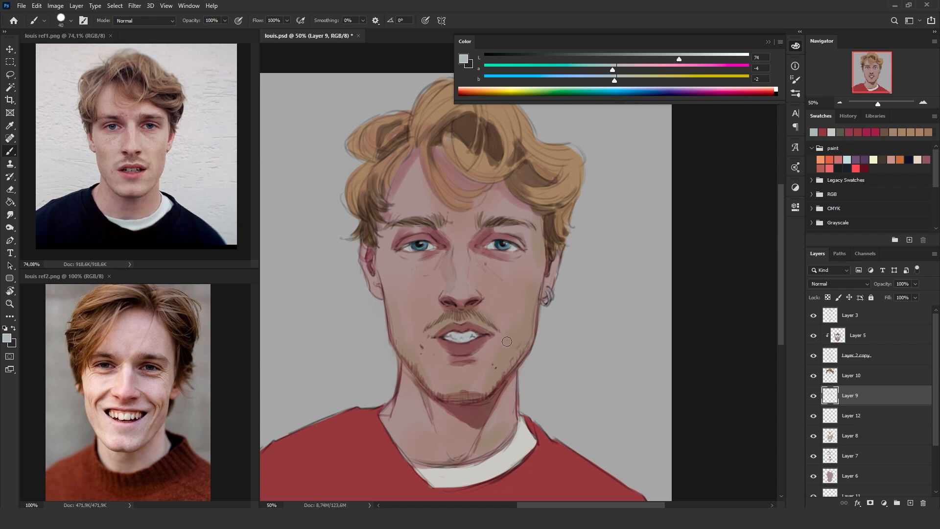
{"action": "left_click", "coordinate": [462, 233], "text": "alt"}
{"action": "mouse_move", "coordinate": [469, 243]}
{"action": "left_mouse_down"}
{"action": "mouse_move", "coordinate": [507, 280]}
{"action": "mouse_move", "coordinate": [471, 246]}
{"action": "mouse_move", "coordinate": [494, 267]}
{"action": "left_mouse_up"}
{"action": "key", "text": "bracketright"}
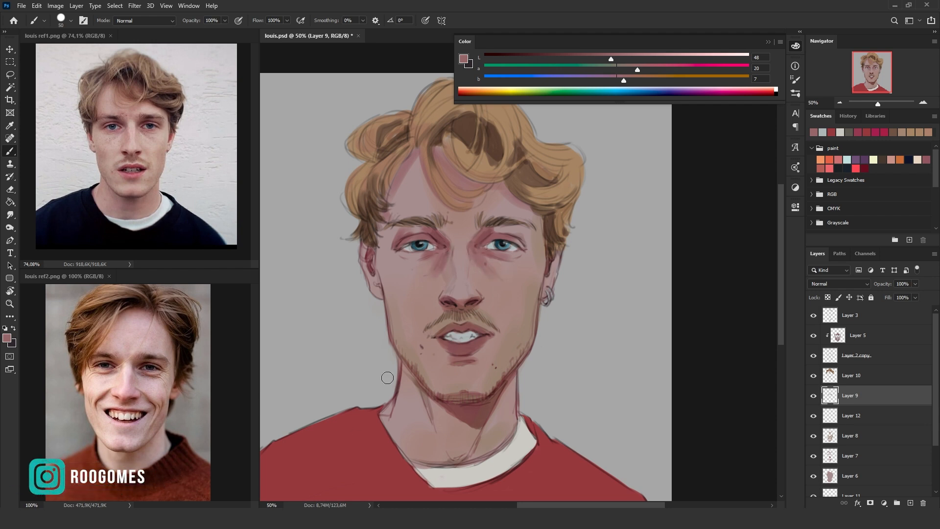
{"action": "key", "text": "bracketright"}
{"action": "key", "text": "bracketright"}
{"action": "key", "text": "bracketleft"}
{"action": "key", "text": "bracketleft"}
{"action": "key", "text": "bracketleft"}
- Paint soft pink shading under the lower lip and on the ear with sampled skin tones, ending with L 54, a 16, b 7
{"action": "left_click", "coordinate": [447, 266], "text": "alt"}
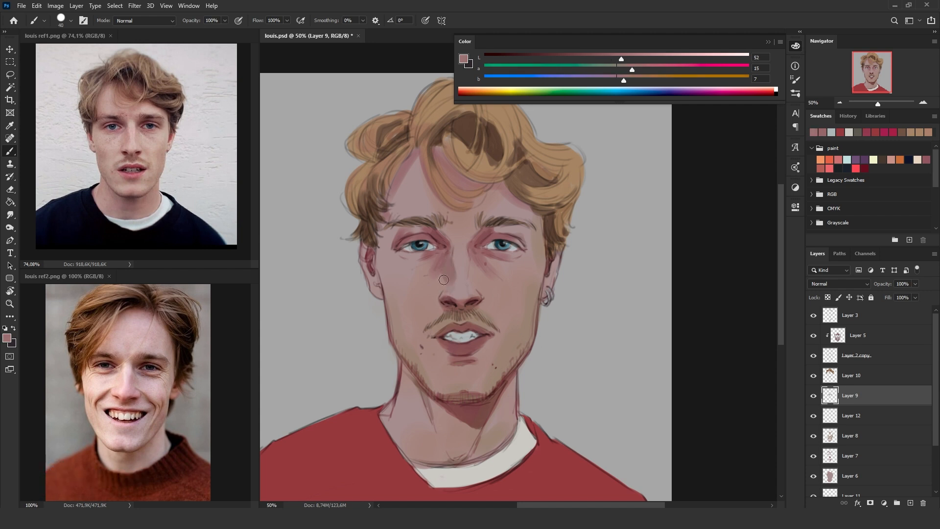
{"action": "left_click", "coordinate": [490, 267], "text": "alt"}
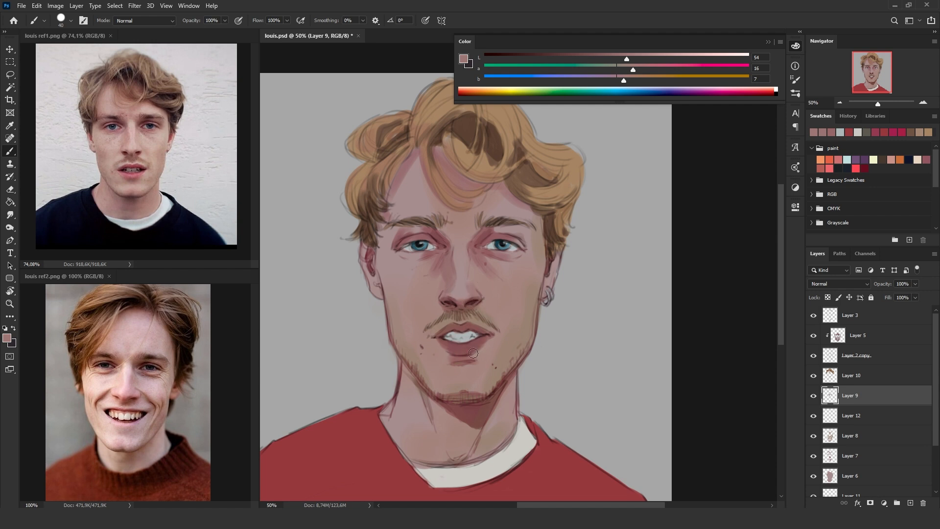
{"action": "mouse_move", "coordinate": [468, 361]}
{"action": "left_mouse_down"}
{"action": "mouse_move", "coordinate": [483, 352]}
{"action": "mouse_move", "coordinate": [478, 365]}
{"action": "mouse_move", "coordinate": [480, 355]}
{"action": "left_mouse_up"}
{"action": "left_click_drag", "start_coordinate": [556, 259], "coordinate": [548, 287]}
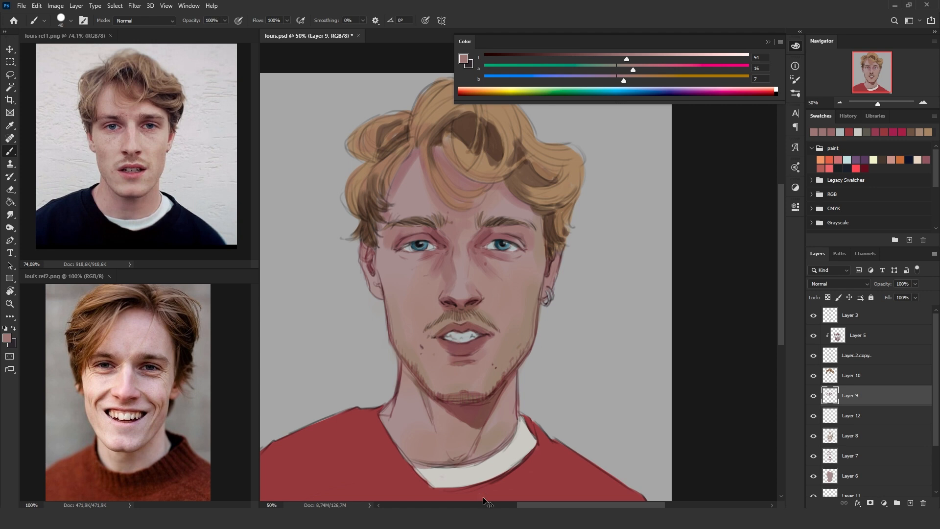
- Blend lighter skin tones (L 69, a 12, b 15 and L 62, a 12, b 11) around the moustache with a 60 px brush
{"action": "left_click", "coordinate": [402, 269], "text": "alt"}
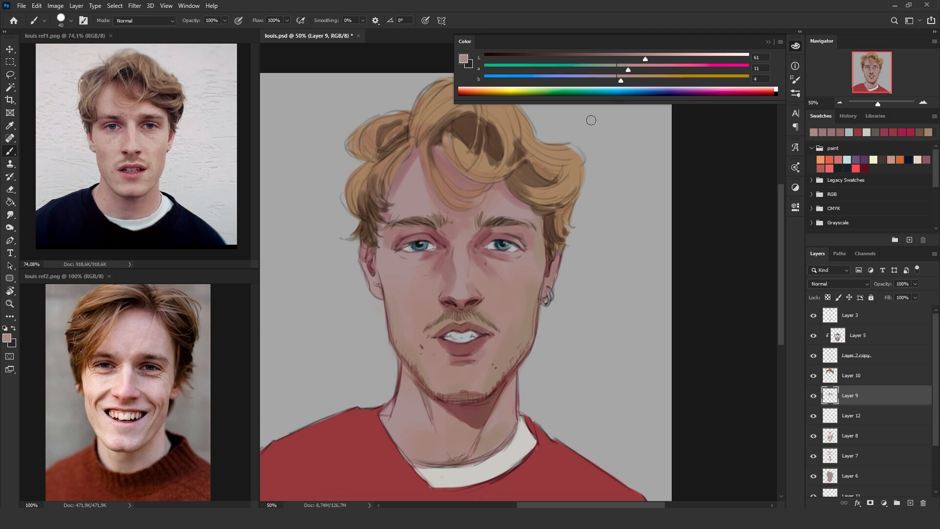
{"action": "mouse_move", "coordinate": [671, 58]}
{"action": "left_mouse_down"}
{"action": "mouse_move", "coordinate": [657, 59]}
{"action": "mouse_move", "coordinate": [667, 58]}
{"action": "left_mouse_up"}
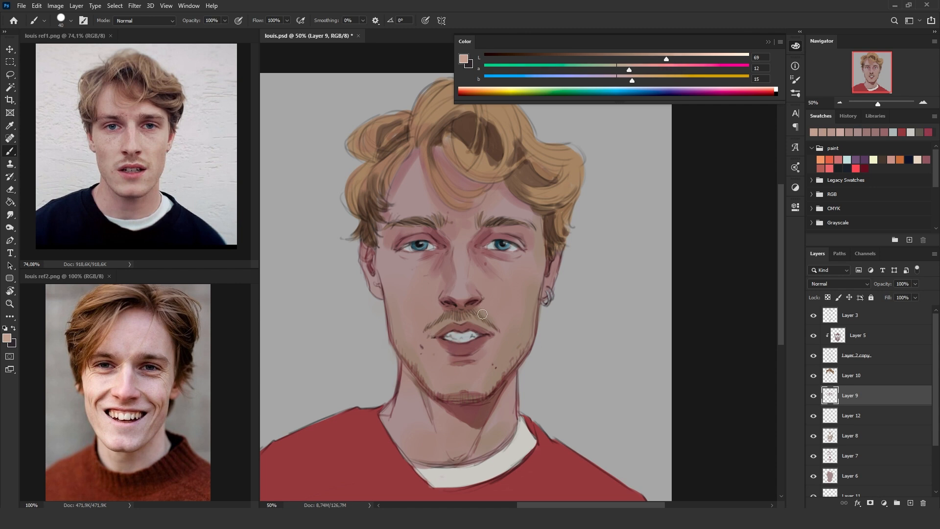
{"action": "key", "text": "bracketright"}
{"action": "key", "text": "bracketright"}
{"action": "left_click_drag", "start_coordinate": [441, 309], "coordinate": [434, 315]}
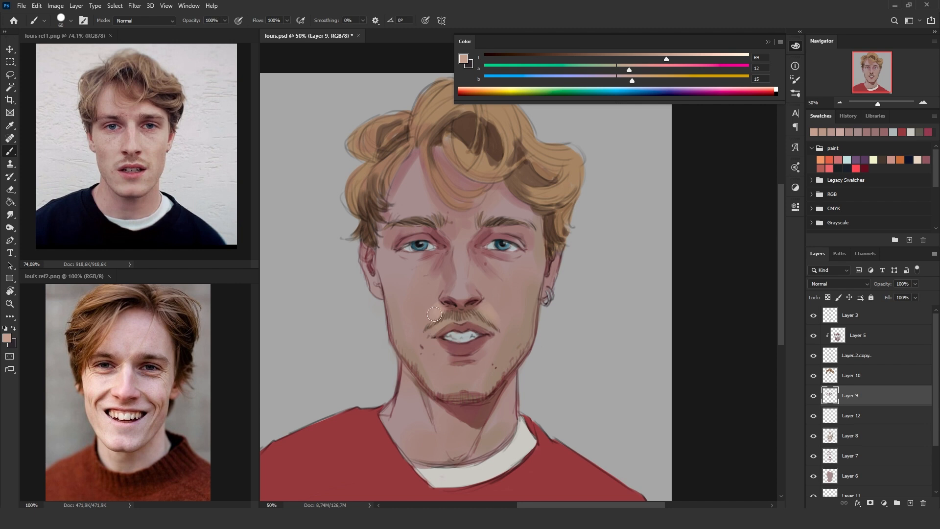
{"action": "left_click", "coordinate": [429, 326], "text": "alt"}
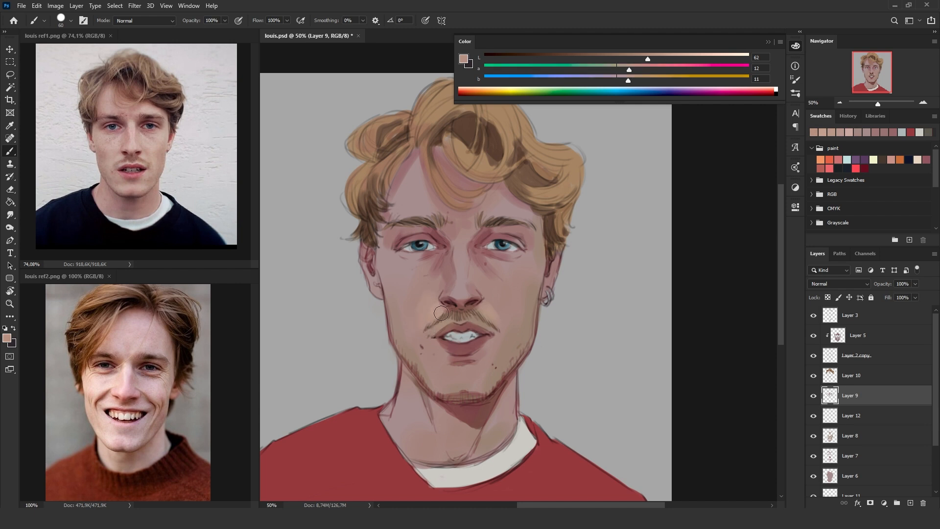
{"action": "left_click_drag", "start_coordinate": [491, 319], "coordinate": [501, 326]}
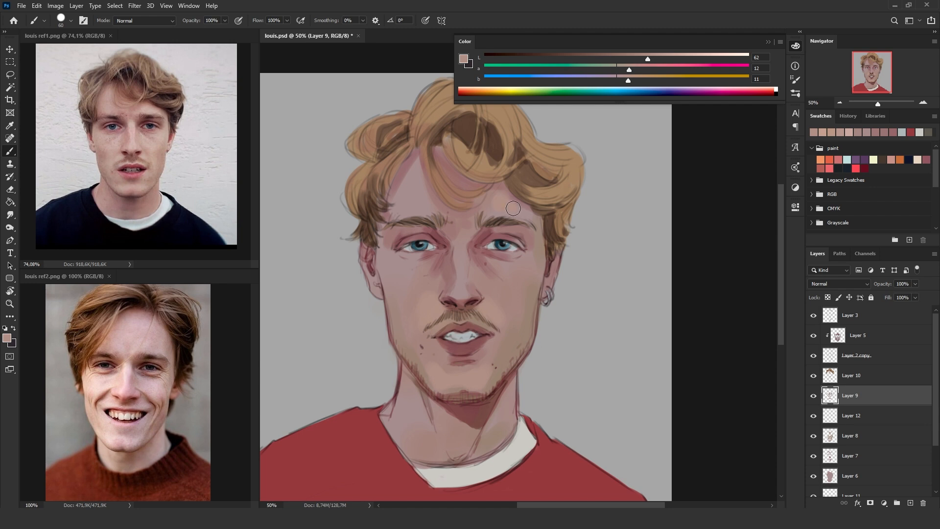
- Paint highlights along the nose bridge and tip with a pale skin colour (L 70, a 6, b 11)
{"action": "left_click", "coordinate": [669, 56]}
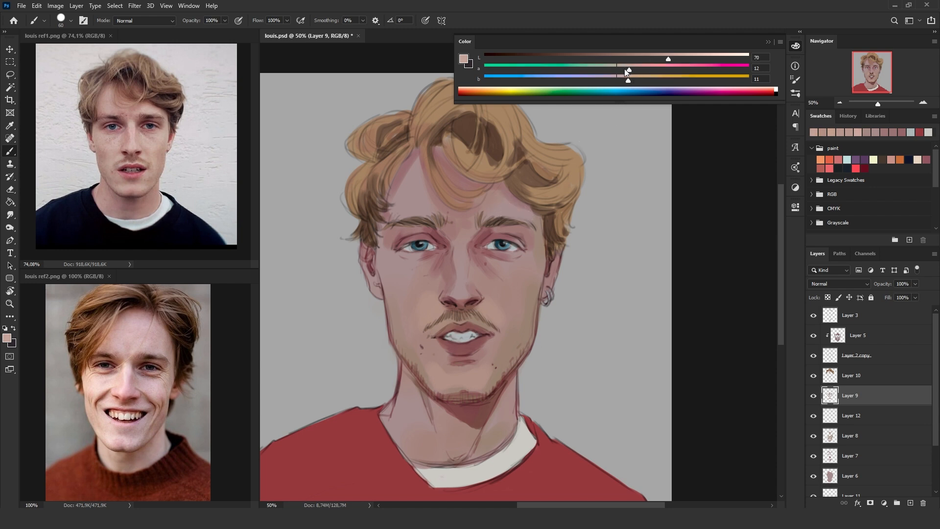
{"action": "left_click", "coordinate": [623, 66]}
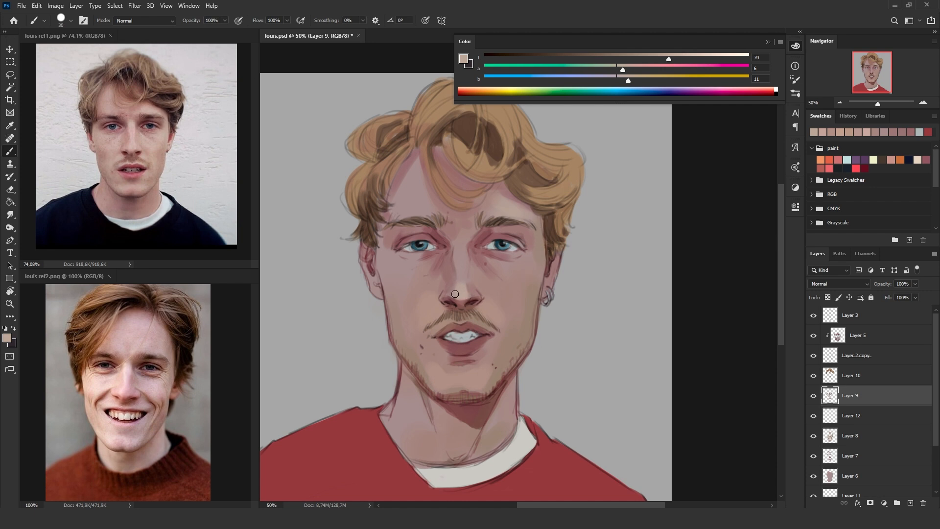
{"action": "key", "text": "bracketright"}
{"action": "left_click_drag", "start_coordinate": [462, 253], "coordinate": [462, 240]}
{"action": "key", "text": "bracketleft"}
{"action": "mouse_move", "coordinate": [465, 281]}
{"action": "left_mouse_down"}
{"action": "mouse_move", "coordinate": [457, 254]}
{"action": "mouse_move", "coordinate": [466, 277]}
{"action": "left_mouse_up"}
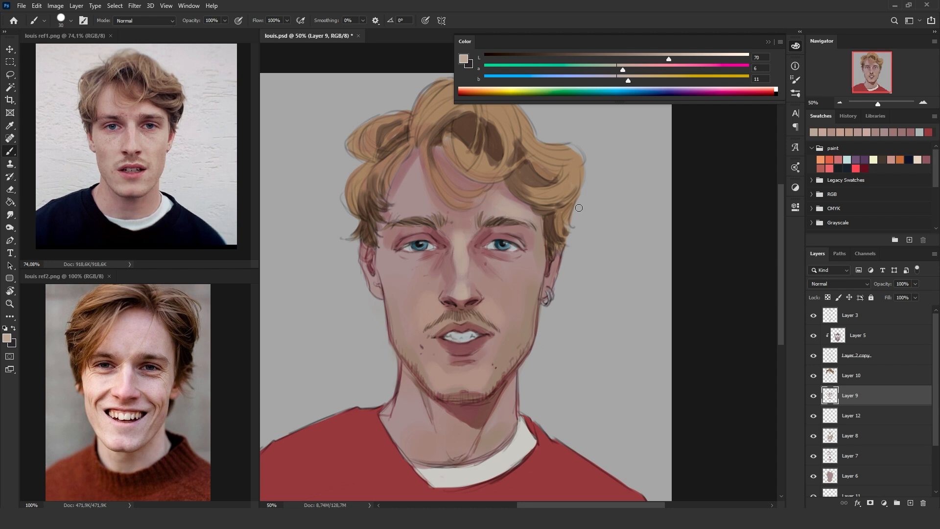
- Blend light skin tones (L 70, a 16, b 6 and L 69, a 7, b 10) over both cheeks, enlarging the brush to 90 px
{"action": "left_click", "coordinate": [631, 69]}
{"action": "left_click", "coordinate": [623, 80]}
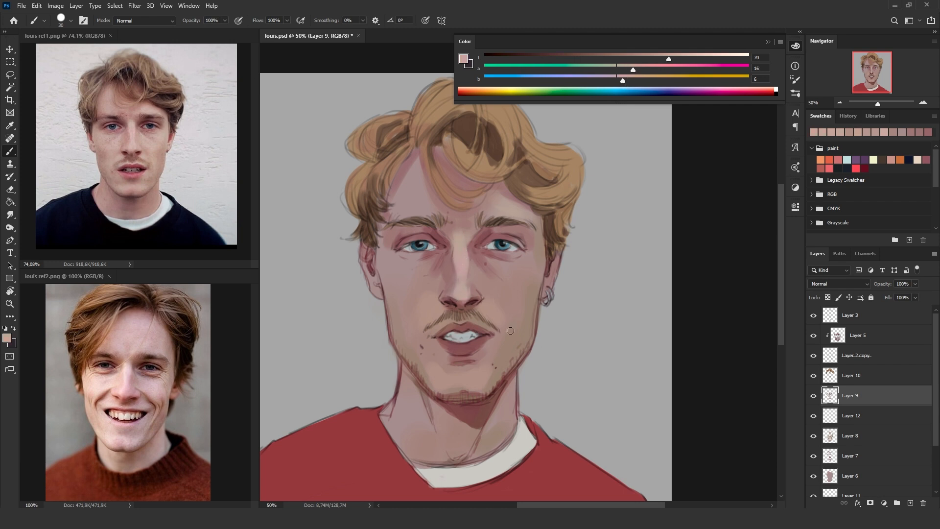
{"action": "key", "text": "bracketright"}
{"action": "key", "text": "bracketright"}
{"action": "left_click", "coordinate": [436, 305], "text": "alt"}
{"action": "key", "text": "bracketright"}
{"action": "key", "text": "bracketright"}
{"action": "key", "text": "bracketright"}
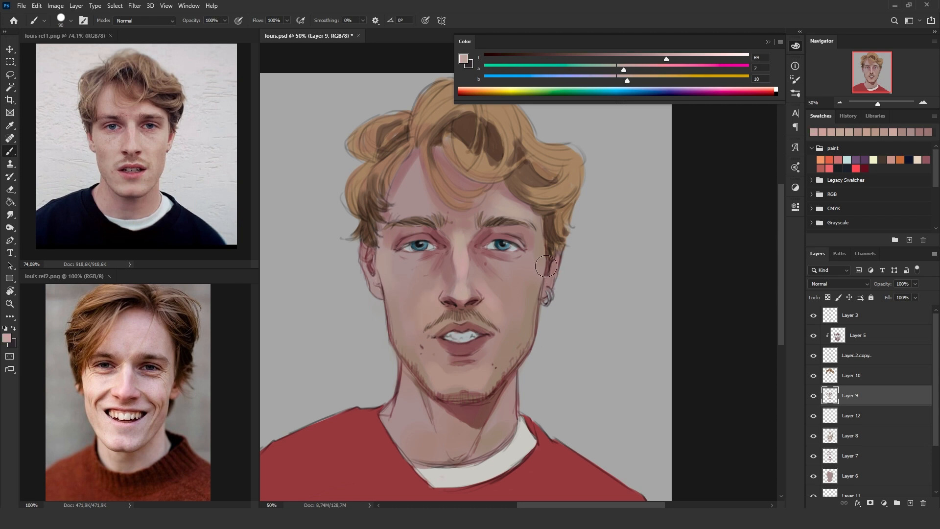
{"action": "left_click", "coordinate": [504, 246], "text": "alt"}
{"action": "left_click_drag", "start_coordinate": [504, 246], "coordinate": [527, 288]}
{"action": "mouse_move", "coordinate": [400, 270]}
{"action": "left_mouse_down"}
{"action": "mouse_move", "coordinate": [412, 264]}
{"action": "mouse_move", "coordinate": [387, 271]}
{"action": "left_mouse_up"}
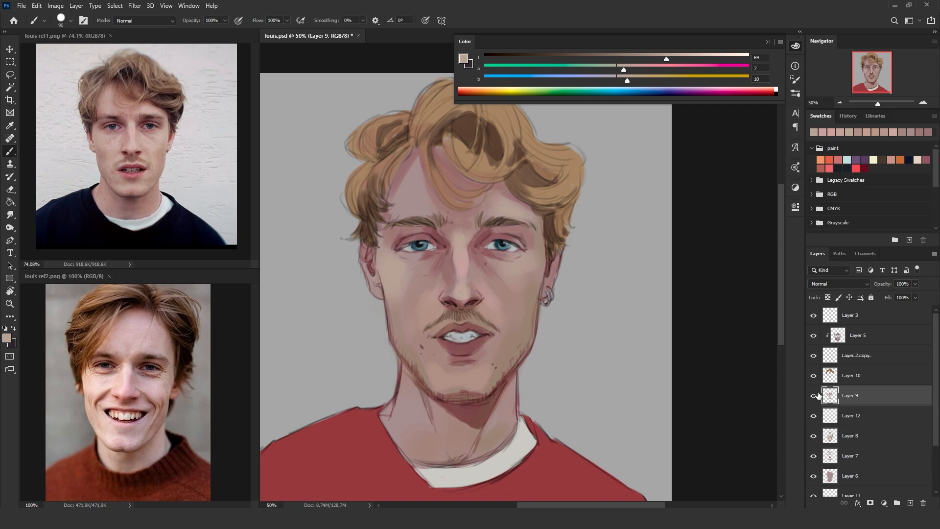
- Compare the face with and without the Layer 9 shading by hiding and showing that layer
{"action": "left_click", "coordinate": [814, 396]}
{"action": "left_click", "coordinate": [814, 395]}
{"action": "left_click", "coordinate": [818, 397]}
{"action": "left_click", "coordinate": [819, 397]}
- Examine the whole portrait at reduced size and mirrored, and return to the 50% view
{"action": "left_click", "coordinate": [841, 103]}
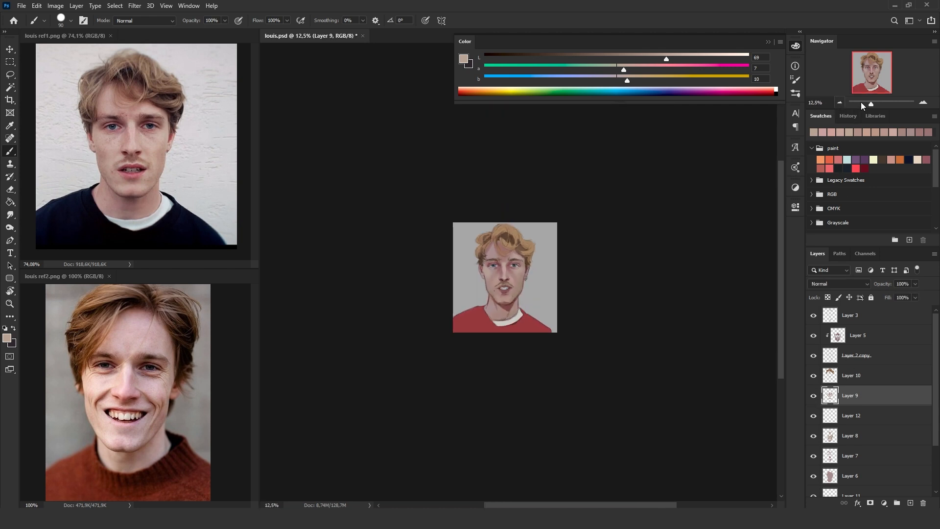
{"action": "left_click", "coordinate": [923, 103]}
{"action": "left_click", "coordinate": [923, 102]}
{"action": "mouse_move", "coordinate": [550, 355]}
{"action": "left_mouse_down"}
{"action": "mouse_move", "coordinate": [589, 354]}
{"action": "mouse_move", "coordinate": [580, 360]}
{"action": "left_mouse_up"}
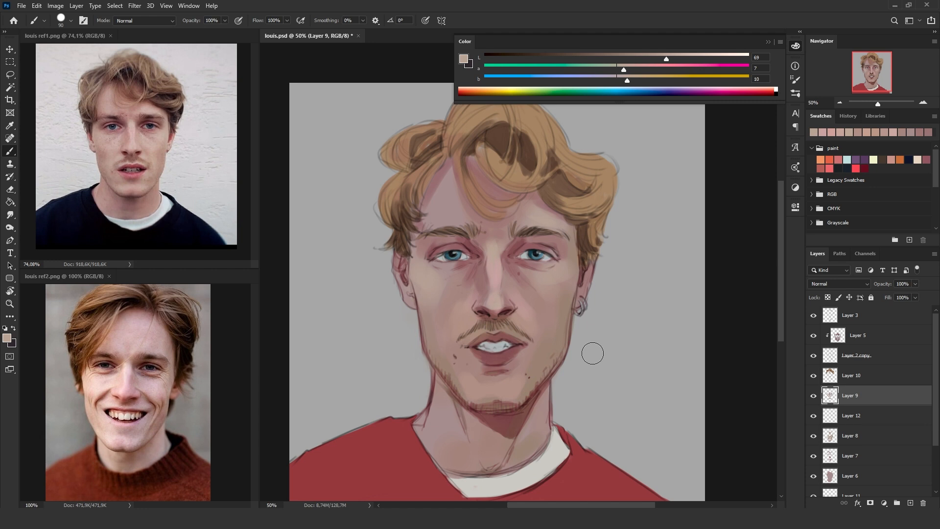
{"action": "mouse_move", "coordinate": [596, 407]}
{"action": "left_mouse_down"}
{"action": "mouse_move", "coordinate": [578, 395]}
{"action": "mouse_move", "coordinate": [583, 372]}
{"action": "left_mouse_up"}
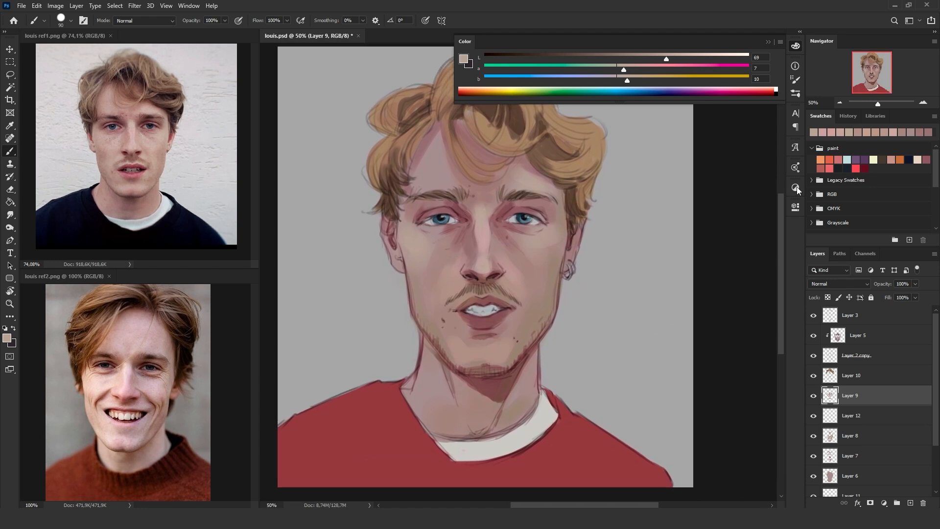
{"action": "left_click", "coordinate": [839, 103]}
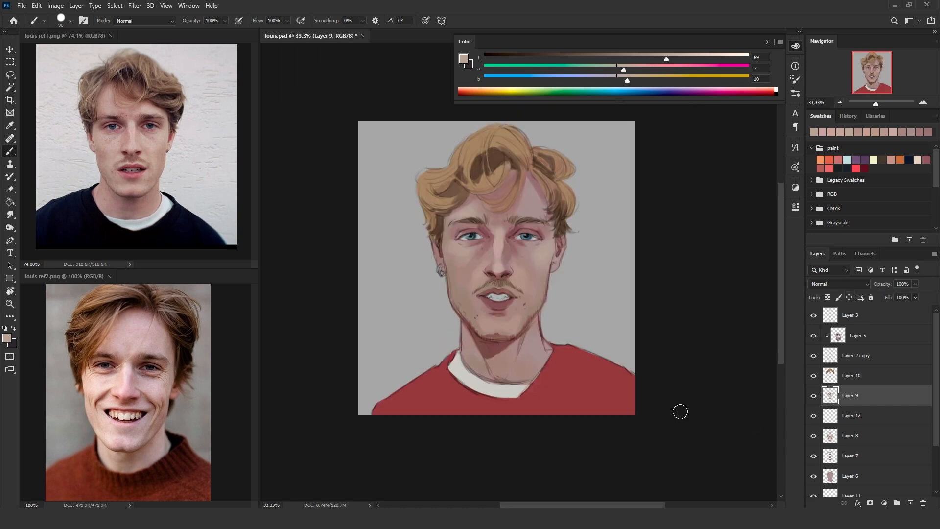
{"action": "left_click_drag", "start_coordinate": [630, 339], "coordinate": [613, 367]}
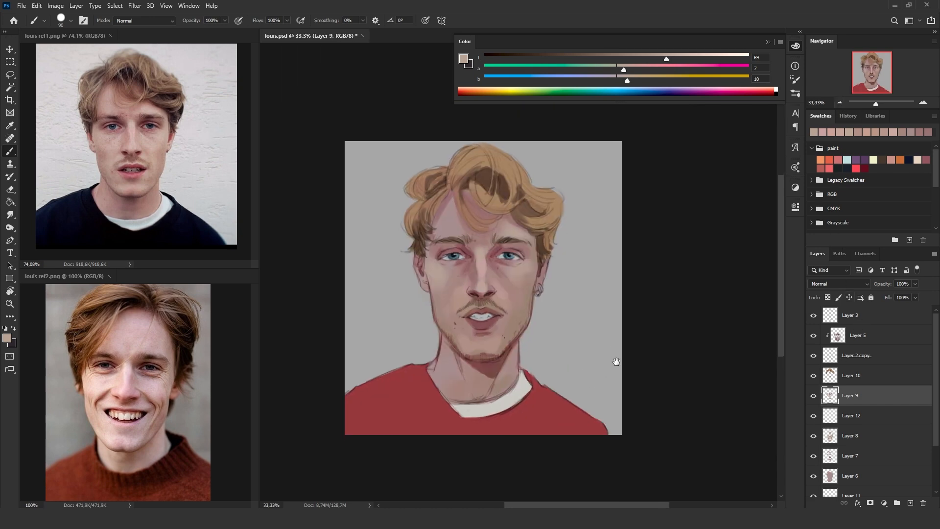
{"action": "left_click", "coordinate": [924, 103]}
{"action": "left_click_drag", "start_coordinate": [593, 445], "coordinate": [619, 424]}
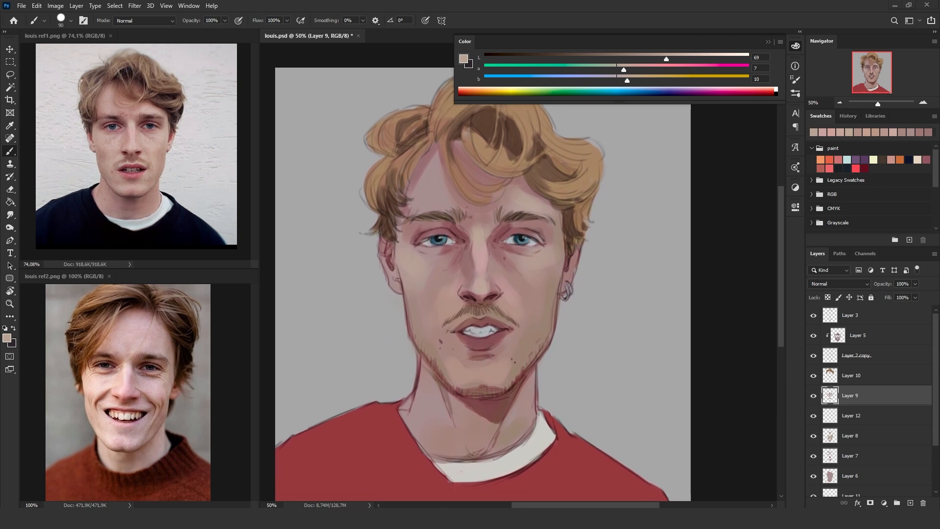
- Hide the grey Color Fill 2 layer so that the portrait sits on the white background
{"action": "left_click", "coordinate": [863, 316]}
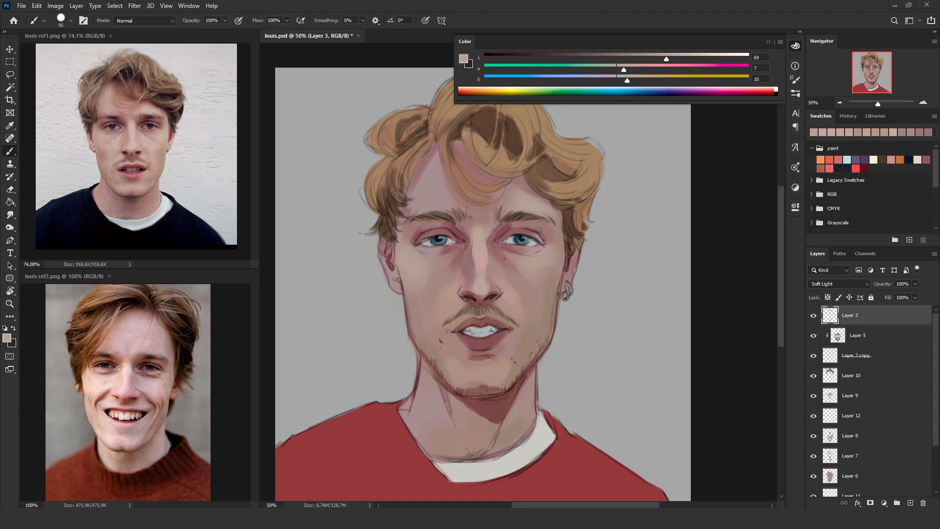
{"action": "left_click_drag", "start_coordinate": [640, 434], "coordinate": [644, 446]}
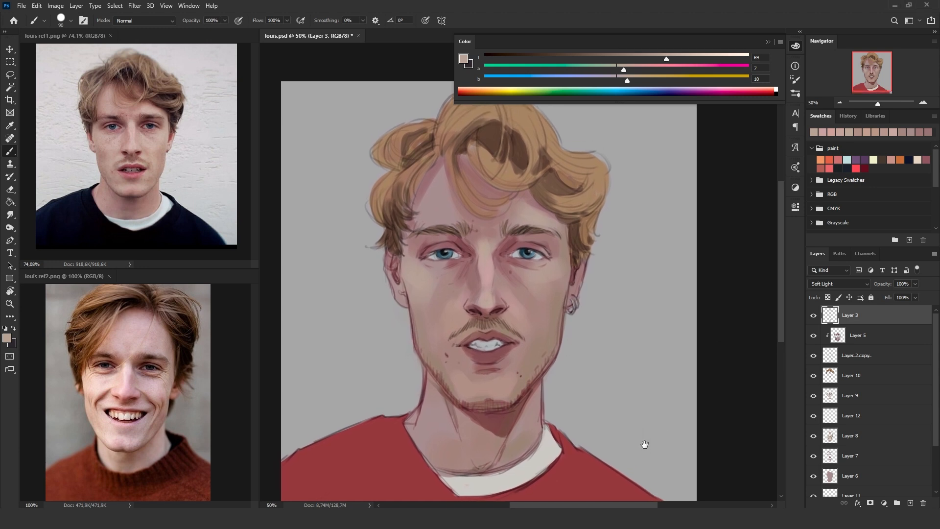
{"action": "key", "text": "bracketleft"}
{"action": "scroll", "coordinate": [924, 387], "scroll_direction": "down", "scroll_amount": 3}
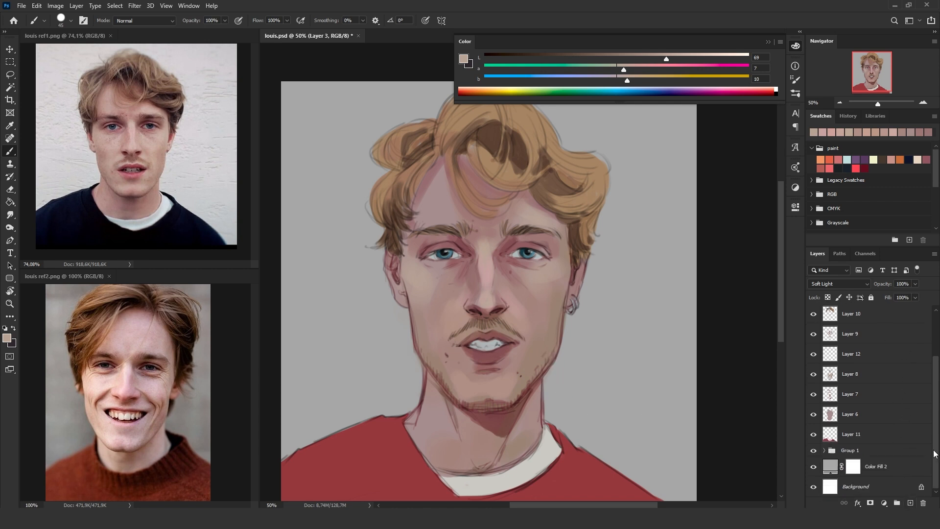
{"action": "left_click", "coordinate": [814, 467]}
{"action": "left_click", "coordinate": [814, 467]}
{"action": "left_click", "coordinate": [814, 468]}
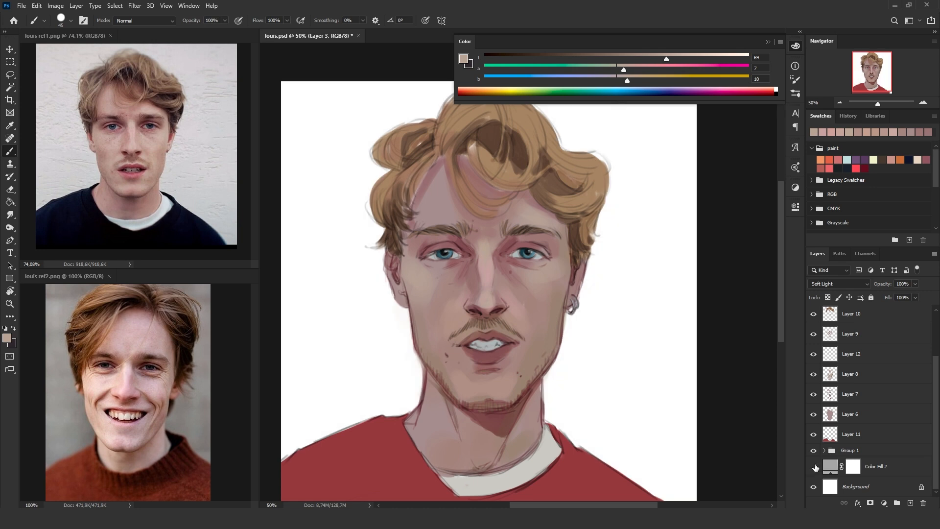
- On Layer 6, fill gaps at the neck edge with sampled skin (L 59, a 11, b 6) and in the hair with L 58, a 10, b 24
{"action": "left_click", "coordinate": [833, 415]}
{"action": "left_click", "coordinate": [539, 398], "text": "alt"}
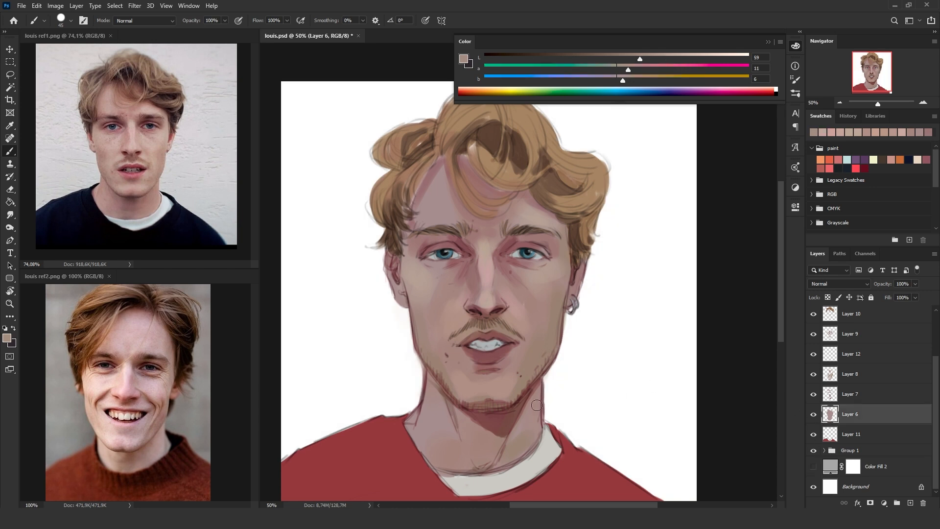
{"action": "left_click", "coordinate": [588, 201], "text": "alt"}
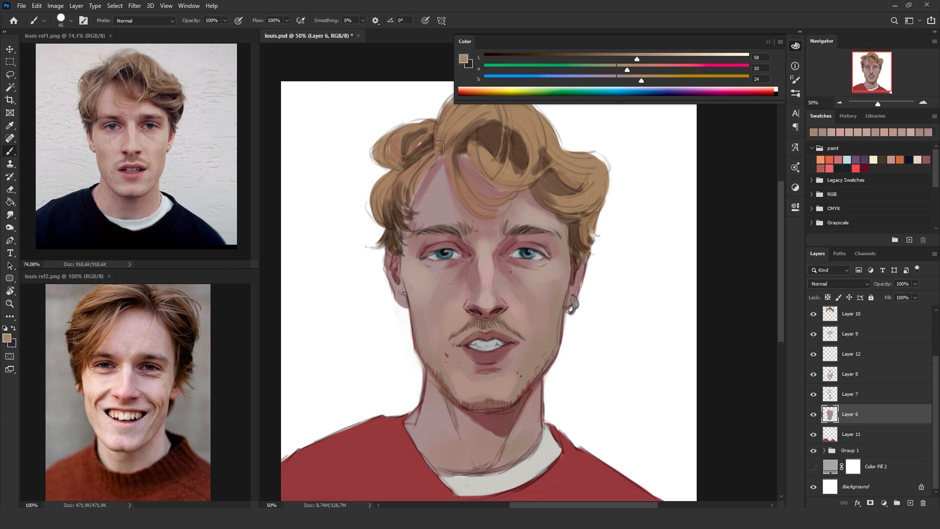
{"action": "mouse_move", "coordinate": [422, 142]}
{"action": "left_mouse_down"}
{"action": "mouse_move", "coordinate": [423, 170]}
{"action": "mouse_move", "coordinate": [433, 158]}
{"action": "mouse_move", "coordinate": [403, 196]}
{"action": "left_mouse_up"}
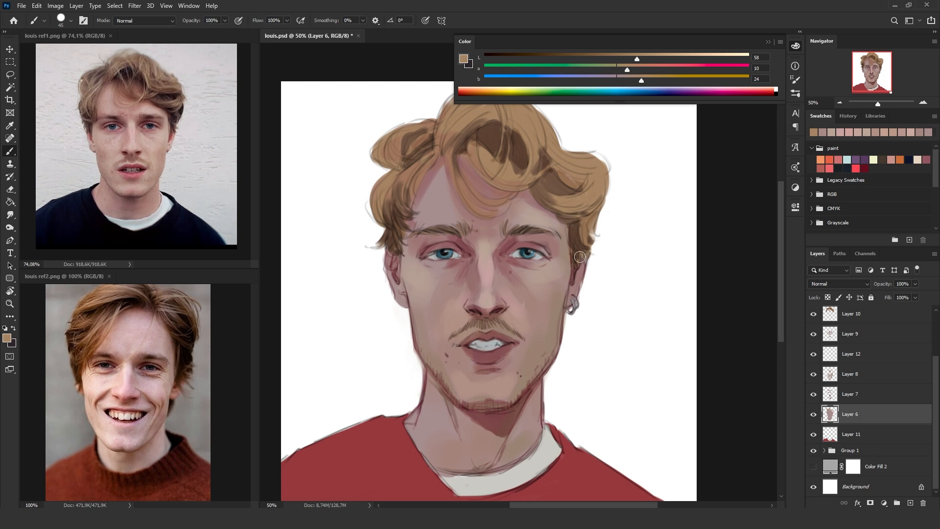
{"action": "left_click_drag", "start_coordinate": [584, 164], "coordinate": [602, 161]}
- Check the portrait against the white background, mirrored and at 12.5% zoom, and return to the 50% view
{"action": "key", "text": "ctrl+shift+h"}
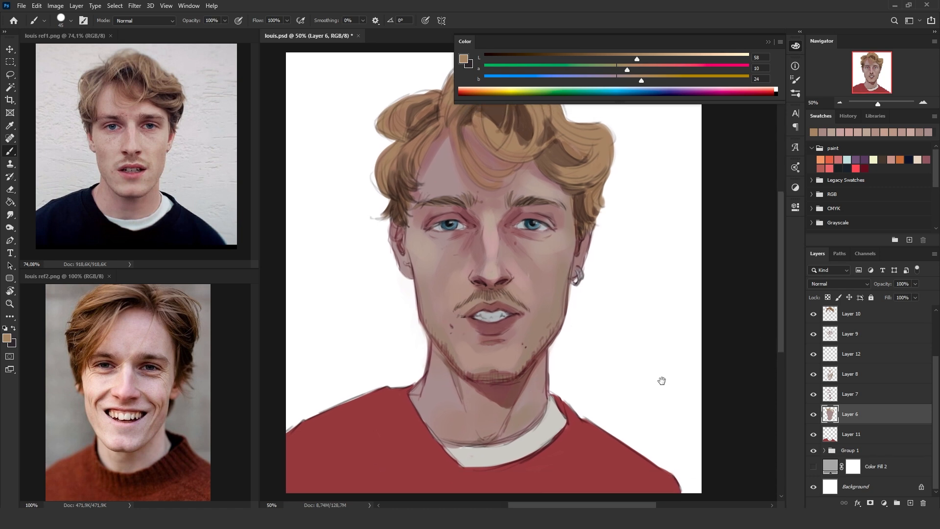
{"action": "key", "text": "ctrl+shift+h"}
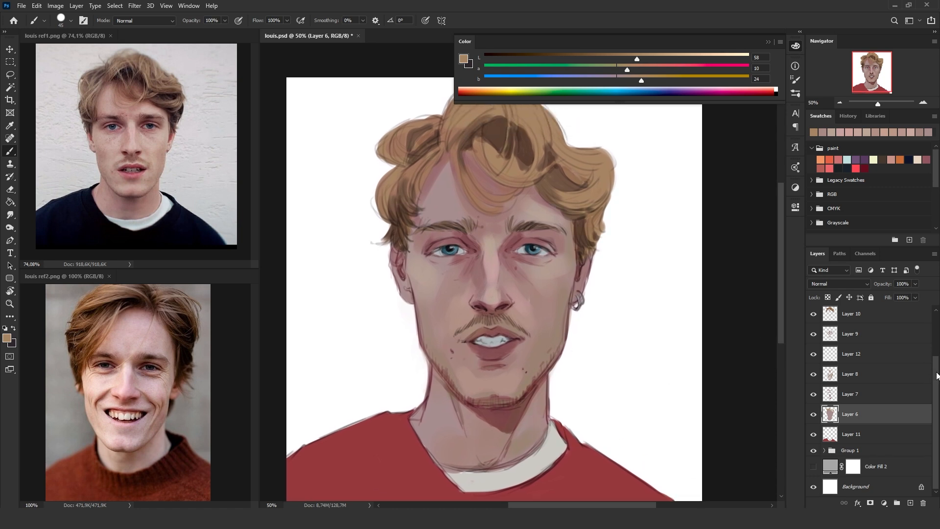
{"action": "scroll", "coordinate": [936, 377], "scroll_direction": "up", "scroll_amount": 2}
{"action": "left_click", "coordinate": [840, 102]}
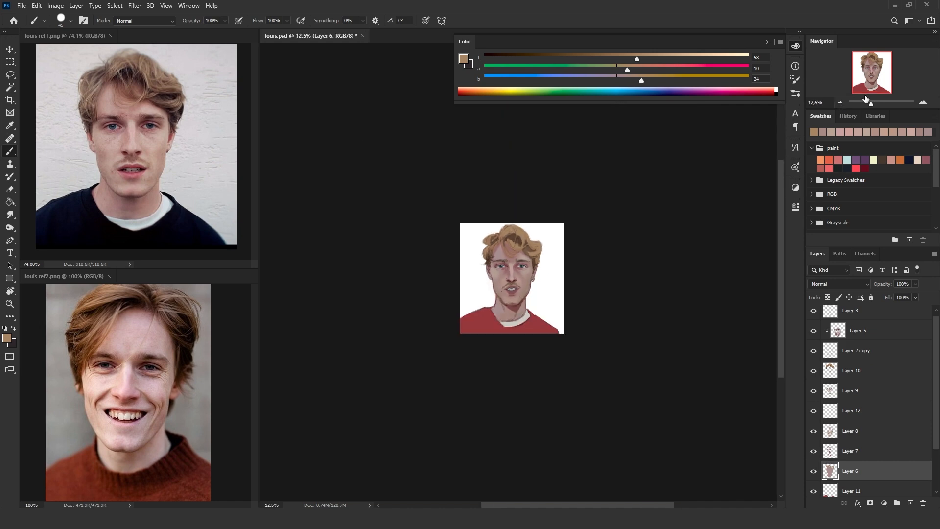
{"action": "left_click", "coordinate": [923, 102]}
{"action": "left_click", "coordinate": [923, 102]}
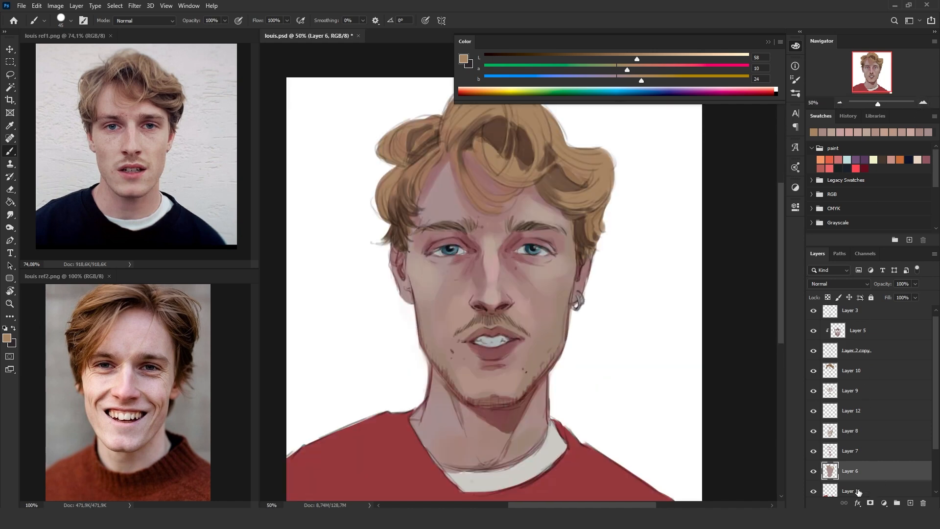
- Show the Color Fill 2 layer again and change its fill to light grey #dfdfdf
{"action": "scroll", "coordinate": [862, 441], "scroll_direction": "down", "scroll_amount": 3}
{"action": "left_click", "coordinate": [819, 466]}
{"action": "left_click", "coordinate": [814, 466]}
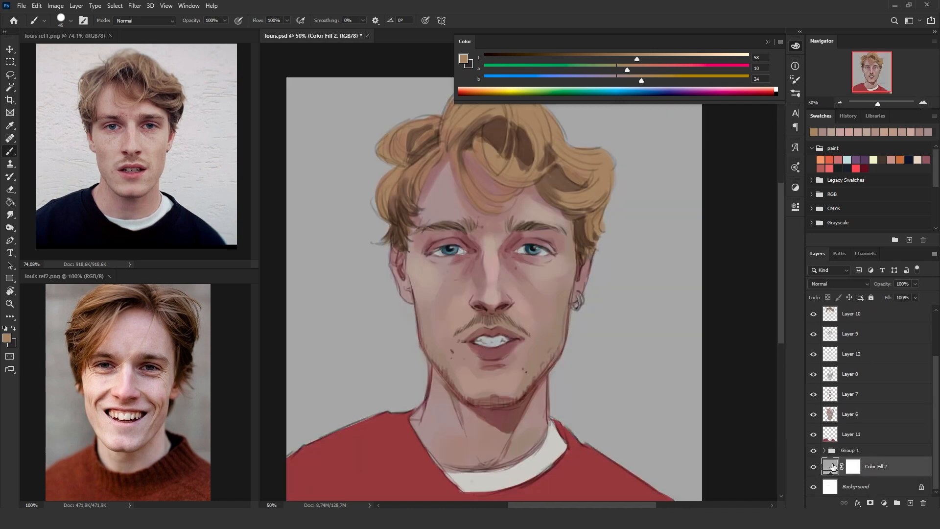
{"action": "double_click", "coordinate": [830, 466]}
{"action": "left_click_drag", "start_coordinate": [598, 272], "coordinate": [524, 362]}
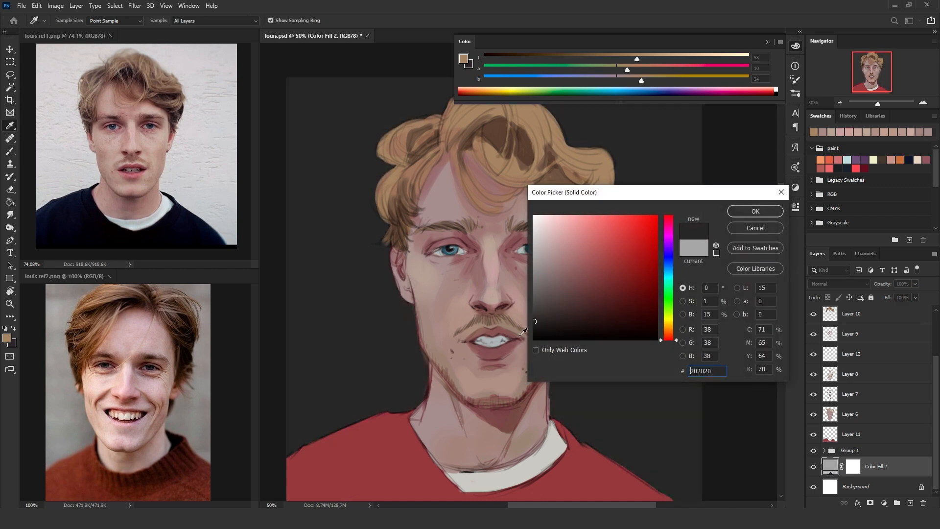
{"action": "left_click_drag", "start_coordinate": [544, 247], "coordinate": [529, 236]}
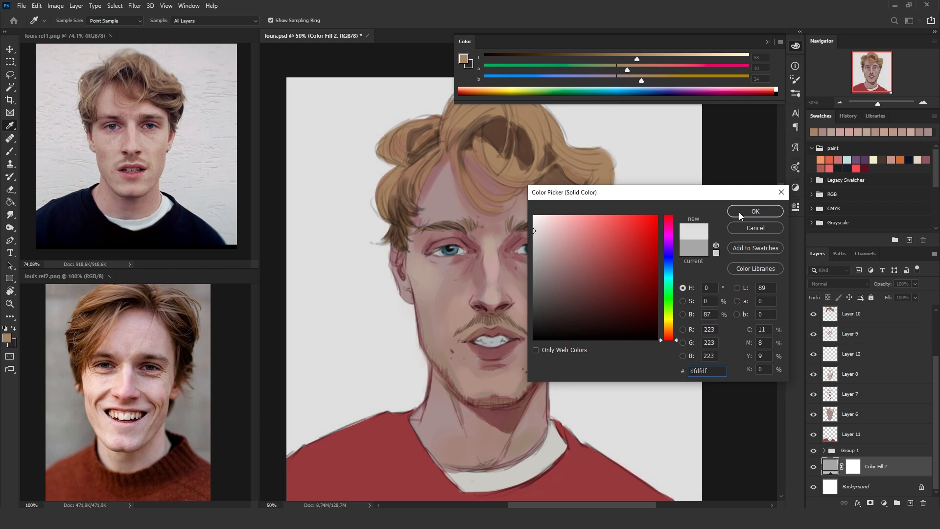
{"action": "left_click", "coordinate": [756, 211]}
{"action": "key", "text": "b"}
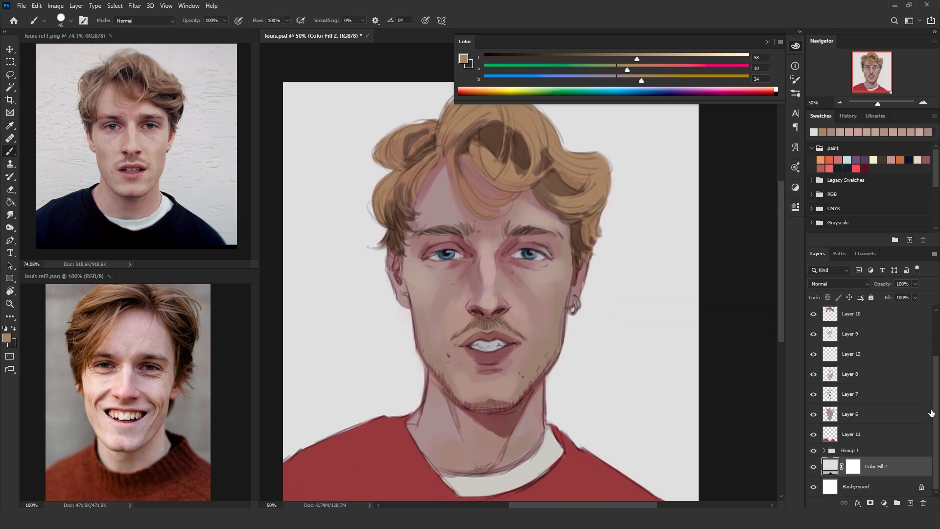
- Hide Color Fill 2 and Background, and stamp all visible portrait layers into a new merged layer above Layer 3
{"action": "scroll", "coordinate": [892, 372], "scroll_direction": "up", "scroll_amount": 3}
{"action": "left_click", "coordinate": [894, 337]}
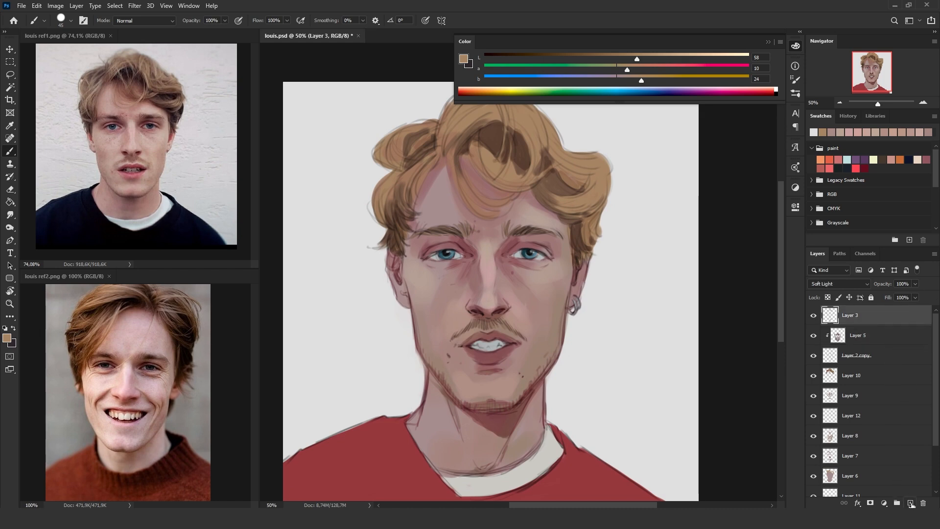
{"action": "scroll", "coordinate": [920, 426], "scroll_direction": "down", "scroll_amount": 3}
{"action": "left_click_drag", "start_coordinate": [813, 487], "coordinate": [813, 467]}
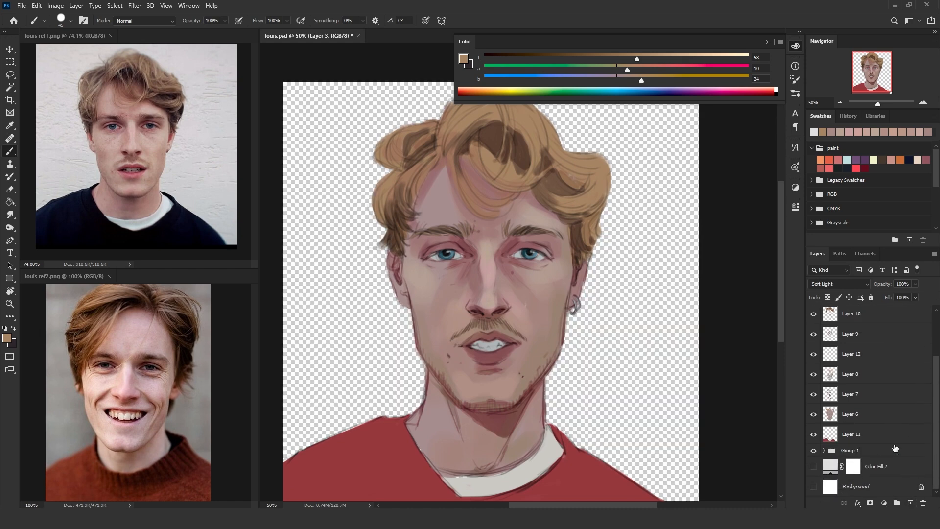
{"action": "scroll", "coordinate": [903, 328], "scroll_direction": "up", "scroll_amount": 3}
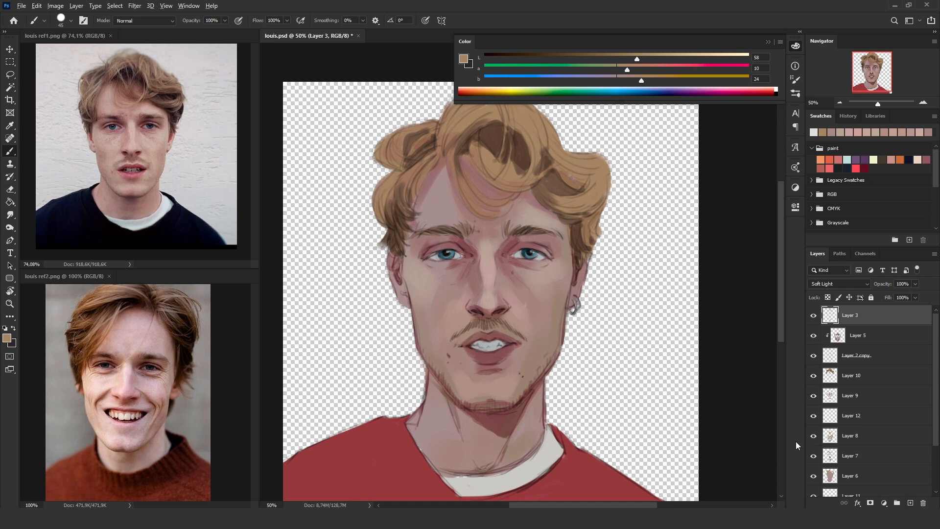
{"action": "key", "text": "ctrl+shift+alt+e"}
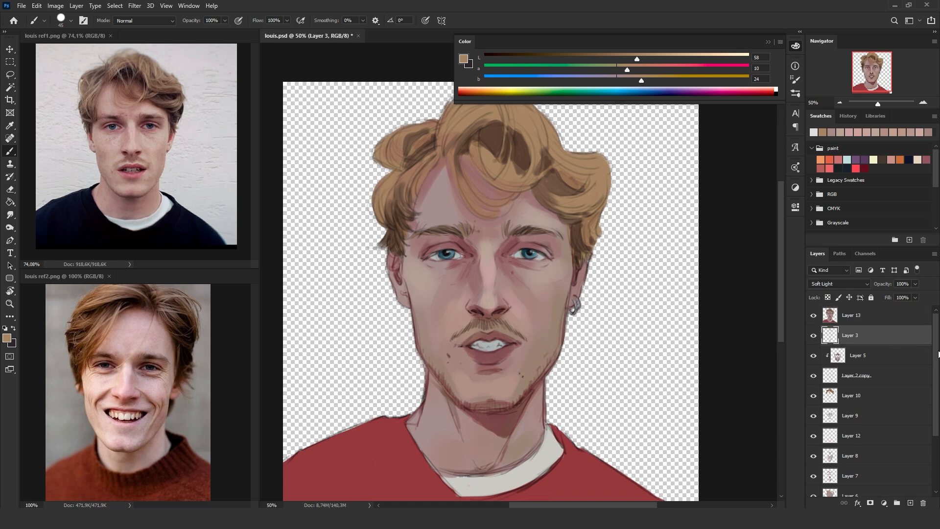
- Group the painting layers from Layer 3 down to Layer 11 and show the Color Fill 2 background again
{"action": "scroll", "coordinate": [923, 465], "scroll_direction": "down", "scroll_amount": 4}
{"action": "left_click", "coordinate": [903, 437], "text": "shift"}
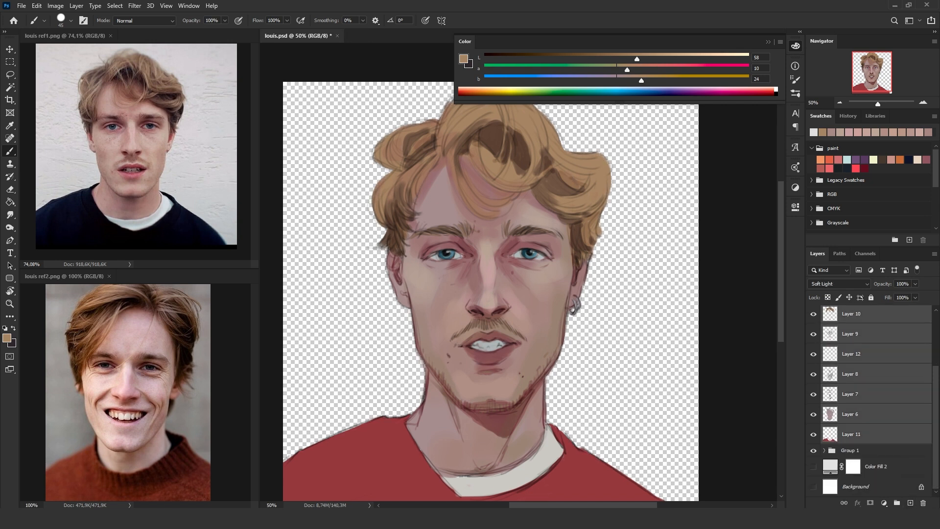
{"action": "key", "text": "ctrl+g"}
{"action": "left_click", "coordinate": [813, 361]}
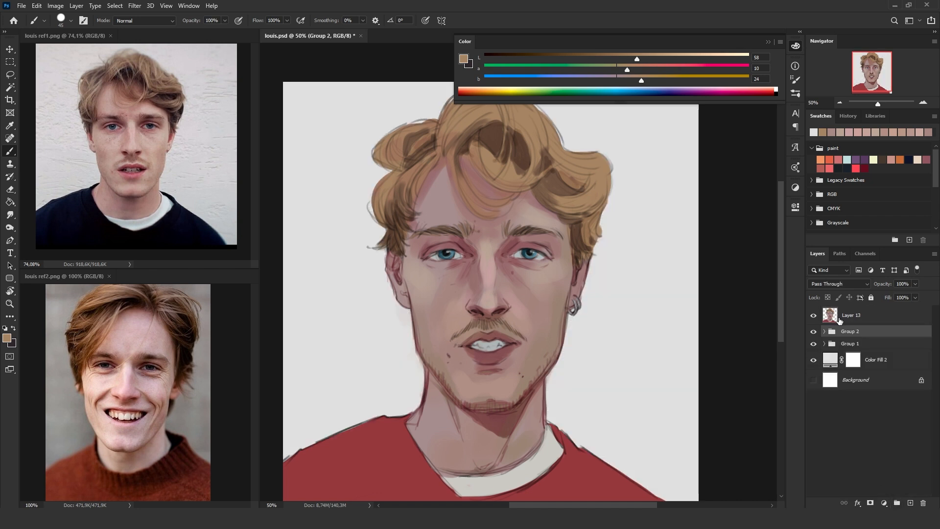
- Add a new layer above the merged Layer 13 and darken the nostrils with near-black L 4, a -3, b -4 using a small brush
{"action": "left_click", "coordinate": [837, 318]}
{"action": "left_click", "coordinate": [910, 504]}
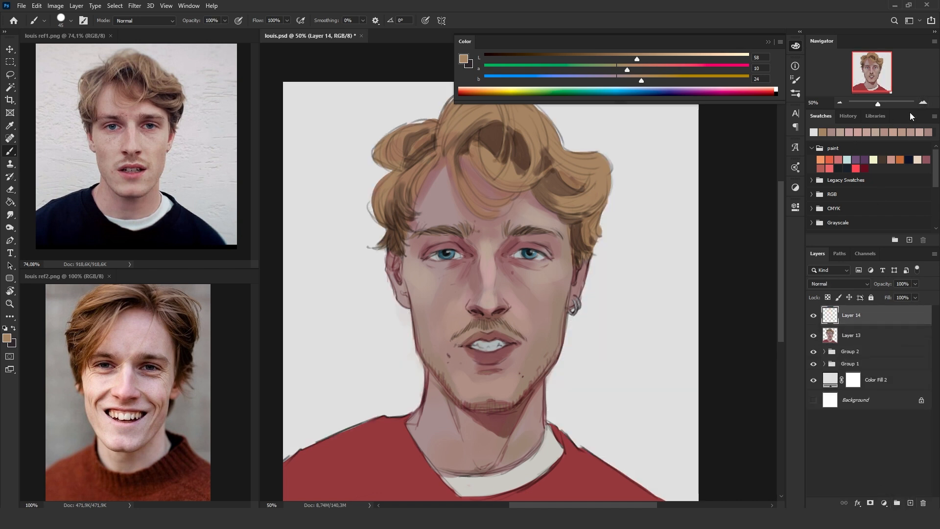
{"action": "left_click", "coordinate": [923, 103]}
{"action": "key", "text": "bracketleft"}
{"action": "key", "text": "bracketleft"}
{"action": "key", "text": "bracketleft"}
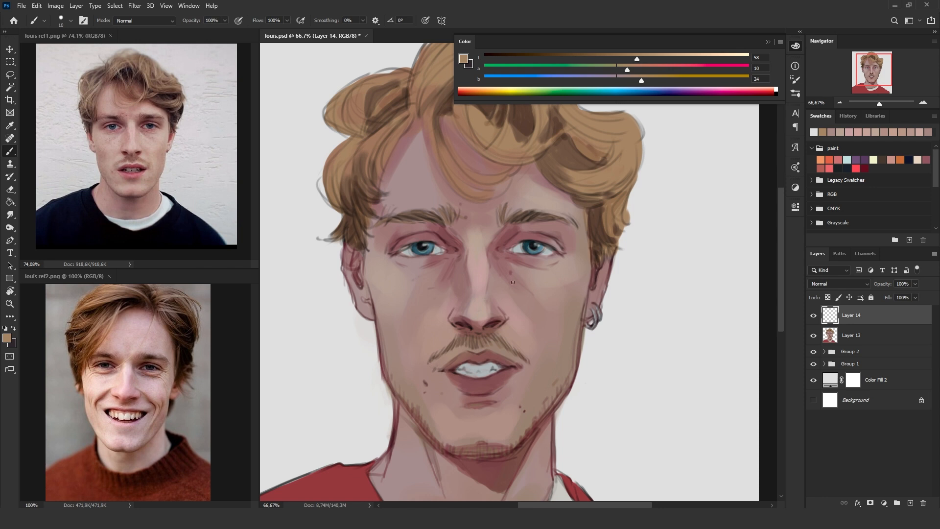
{"action": "key", "text": "bracketleft"}
{"action": "left_click", "coordinate": [535, 246], "text": "alt"}
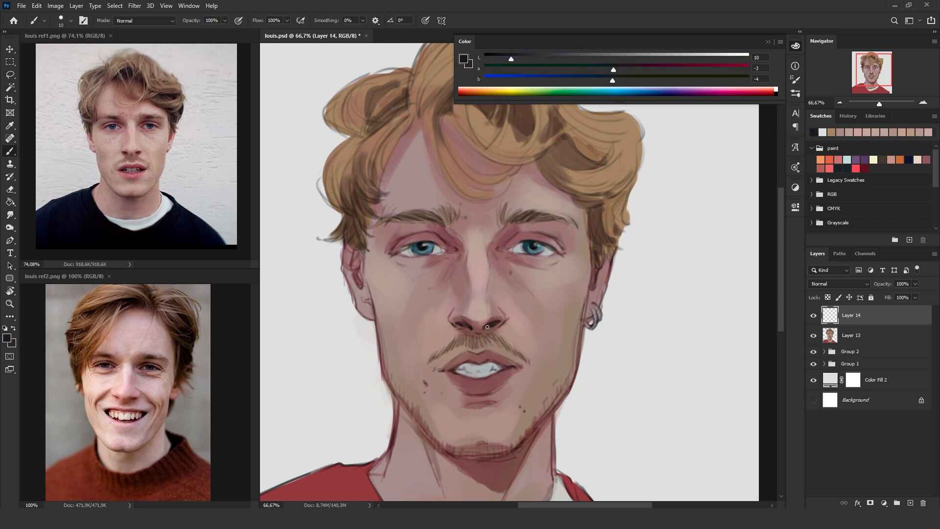
{"action": "left_click_drag", "start_coordinate": [492, 58], "coordinate": [496, 57]}
{"action": "key", "text": "bracketleft"}
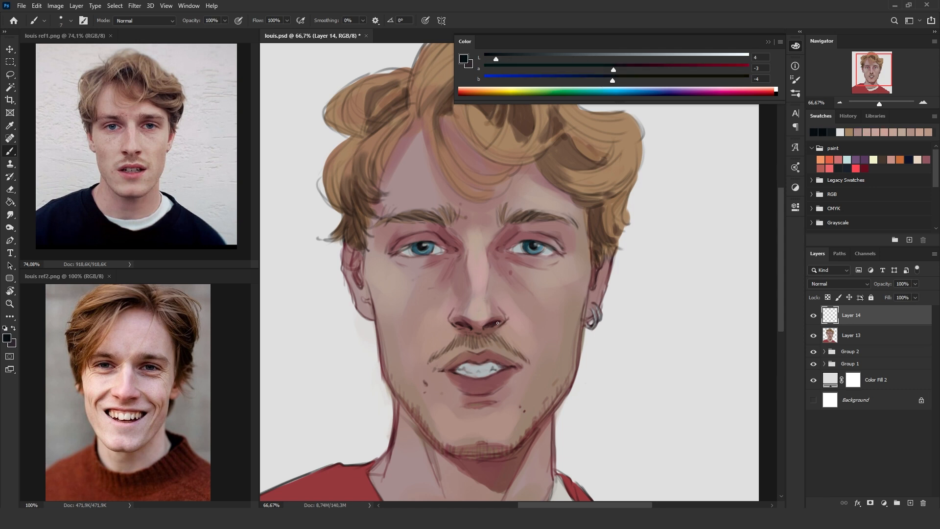
- Refine the nostrils and the underside of the nose with sampled dark tones and reddish brown L 40, a 19, b 12
{"action": "left_click", "coordinate": [483, 328], "text": "alt"}
{"action": "left_click", "coordinate": [466, 326], "text": "alt"}
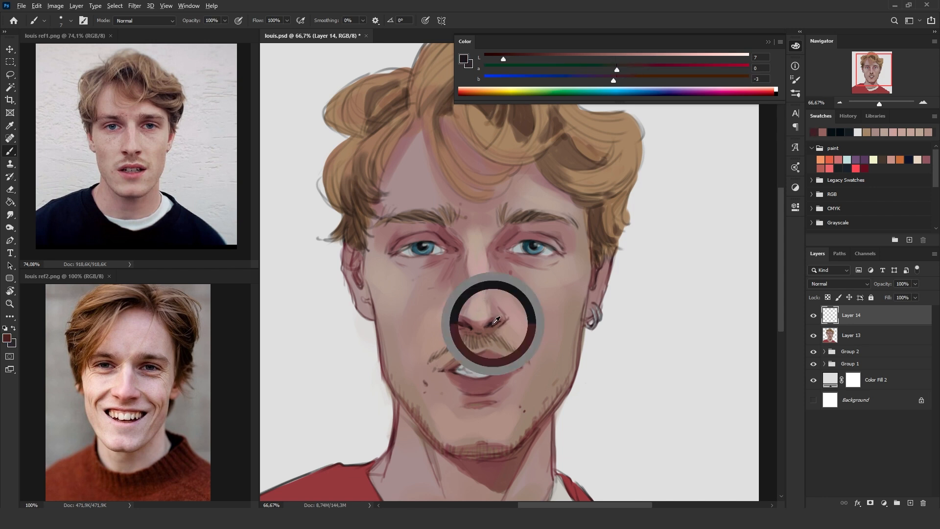
{"action": "left_click", "coordinate": [456, 324], "text": "alt"}
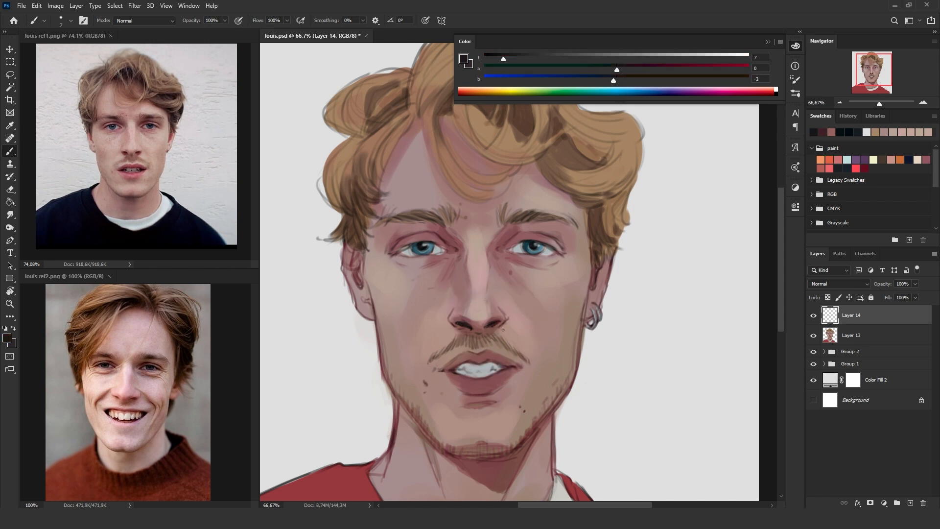
{"action": "left_click", "coordinate": [472, 332], "text": "alt"}
{"action": "left_click", "coordinate": [474, 329], "text": "alt"}
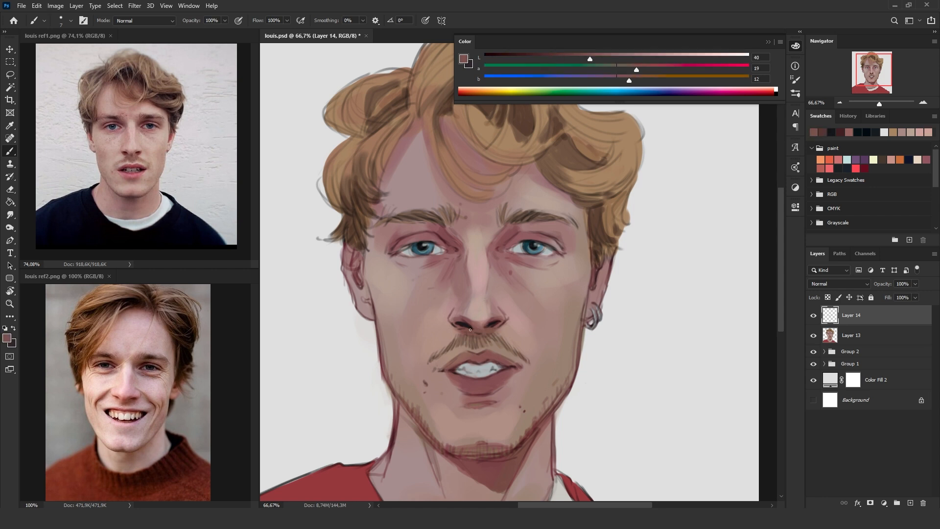
- Blend the edge of the viewer's-right nostril with sampled reds L 41, a 17, b 13, L 22, a 20, b 7 and L 37, a 22, b 11
{"action": "left_click", "coordinate": [499, 323], "text": "alt"}
{"action": "left_click", "coordinate": [484, 327], "text": "alt"}
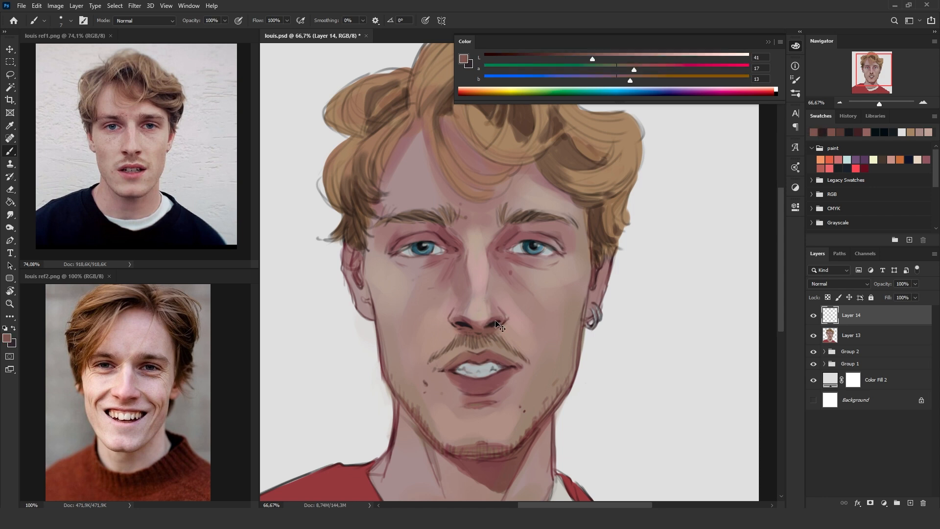
{"action": "left_click", "coordinate": [483, 328], "text": "alt"}
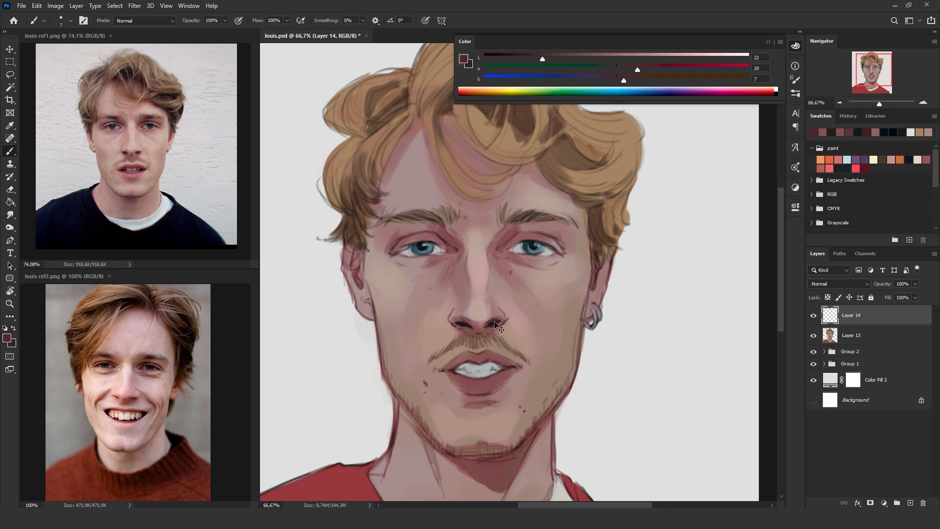
{"action": "left_click", "coordinate": [493, 319], "text": "alt"}
{"action": "left_click", "coordinate": [488, 324], "text": "alt"}
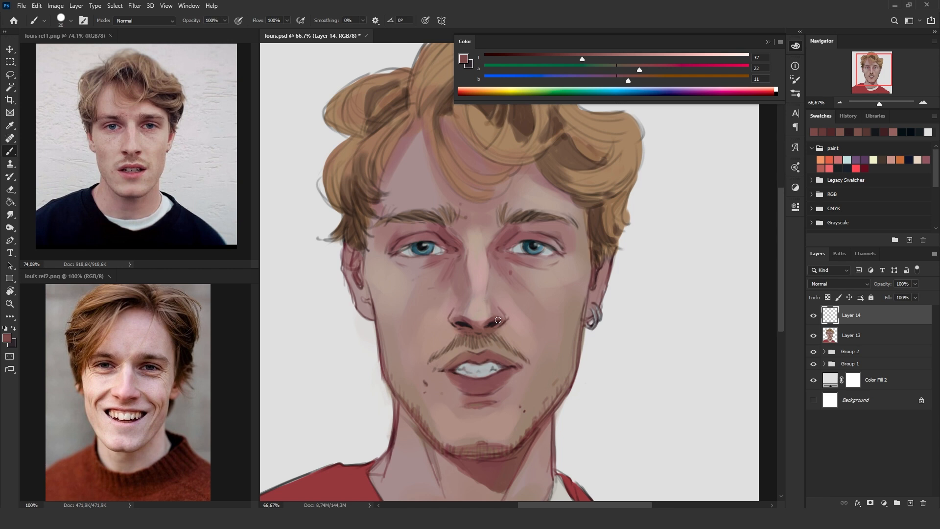
- Paint a bright highlight on the nose tip with pale pink L 91, a 10, b 8
{"action": "left_click", "coordinate": [491, 316], "text": "alt"}
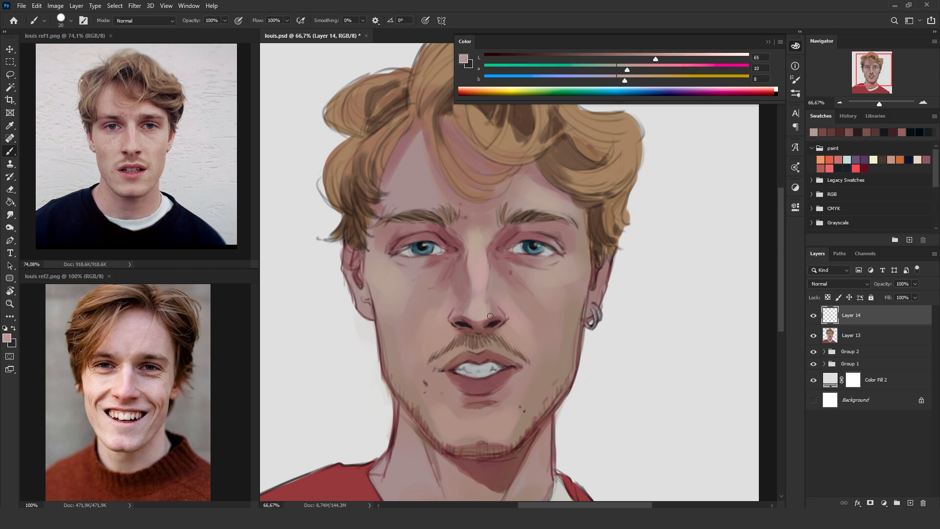
{"action": "left_click", "coordinate": [722, 59]}
{"action": "key", "text": "bracketleft"}
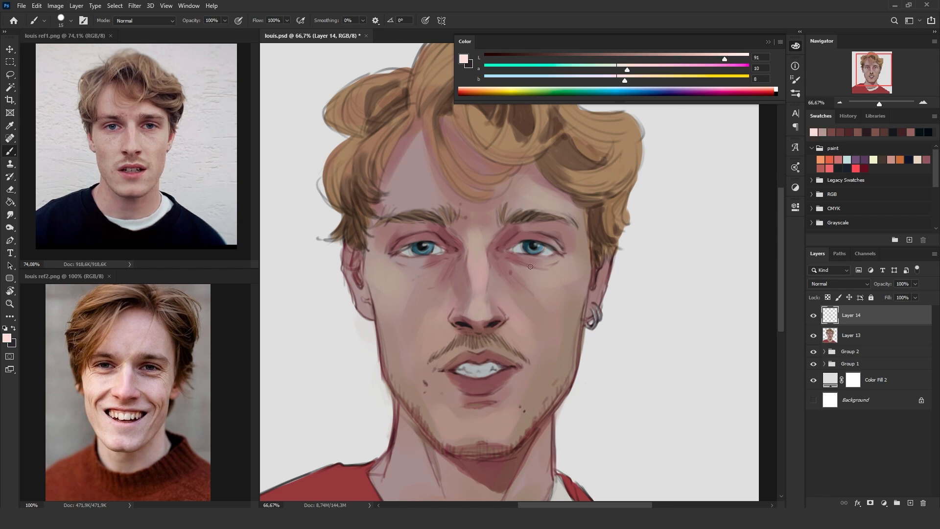
- Blend the nose-tip highlight into the skin with sampled tones L 69, a 8, b 10, L 90, a 10, b 8 and L 47, a 21, b 11
{"action": "left_click", "coordinate": [485, 314], "text": "alt"}
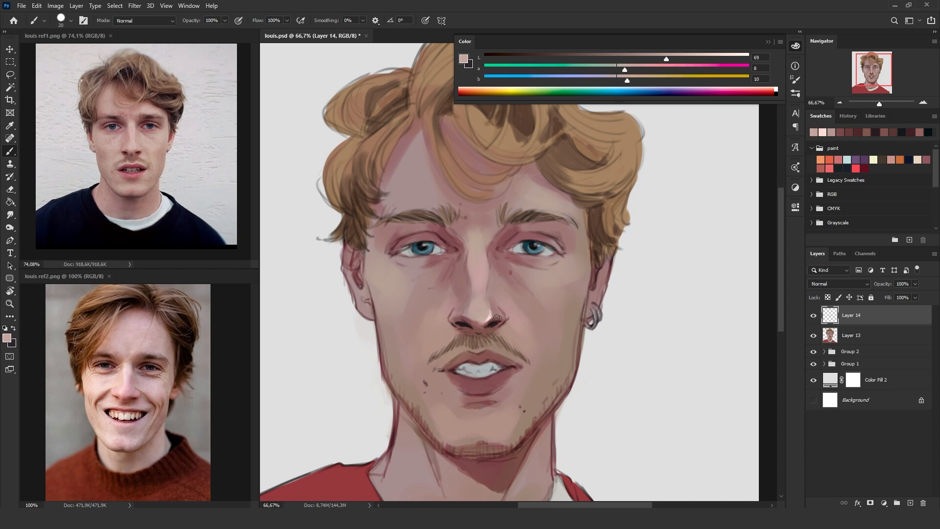
{"action": "left_click", "coordinate": [485, 319], "text": "alt"}
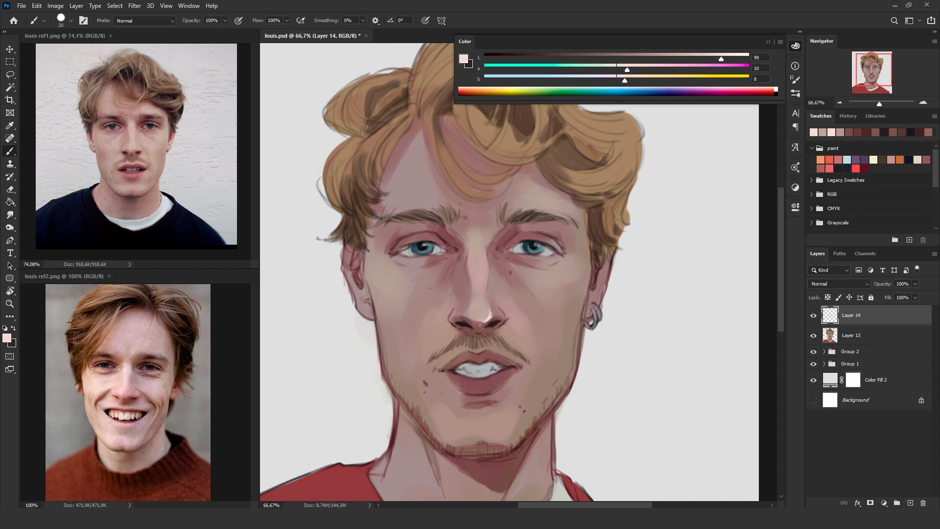
{"action": "left_click", "coordinate": [482, 319], "text": "alt"}
{"action": "left_click", "coordinate": [487, 317], "text": "alt"}
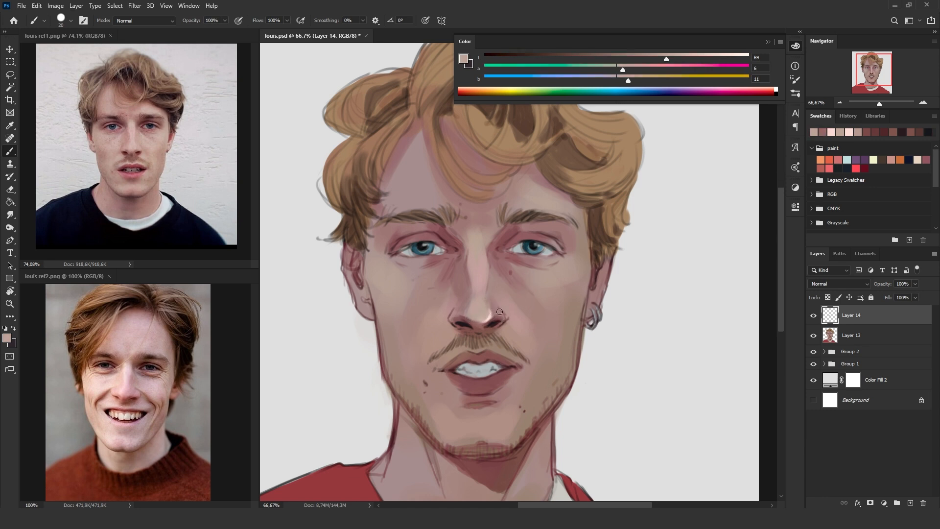
{"action": "left_click", "coordinate": [491, 315], "text": "alt"}
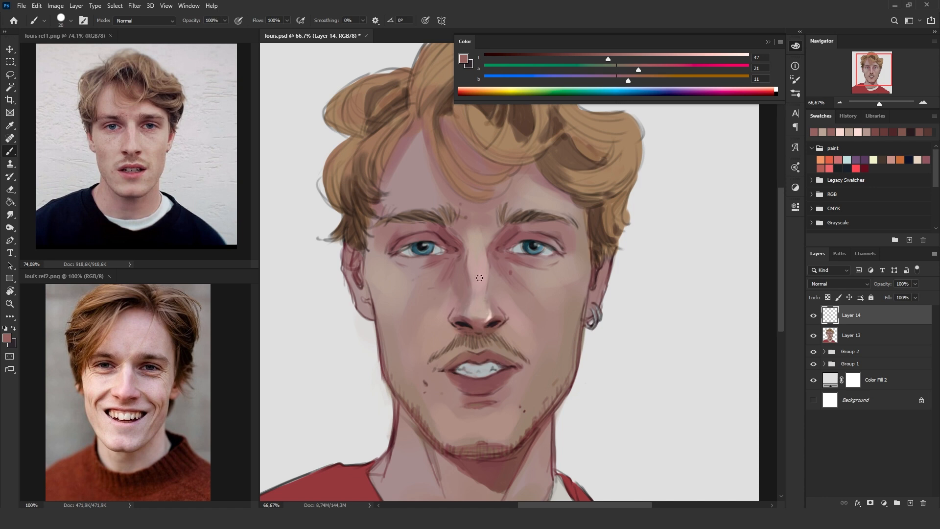
- Define the viewer's-right nose wing with a 10 px brush using skin L 69, a 11, b 8 and shadow L 37, a 20, b 11
{"action": "left_click", "coordinate": [479, 295], "text": "alt"}
{"action": "key", "text": "bracketleft"}
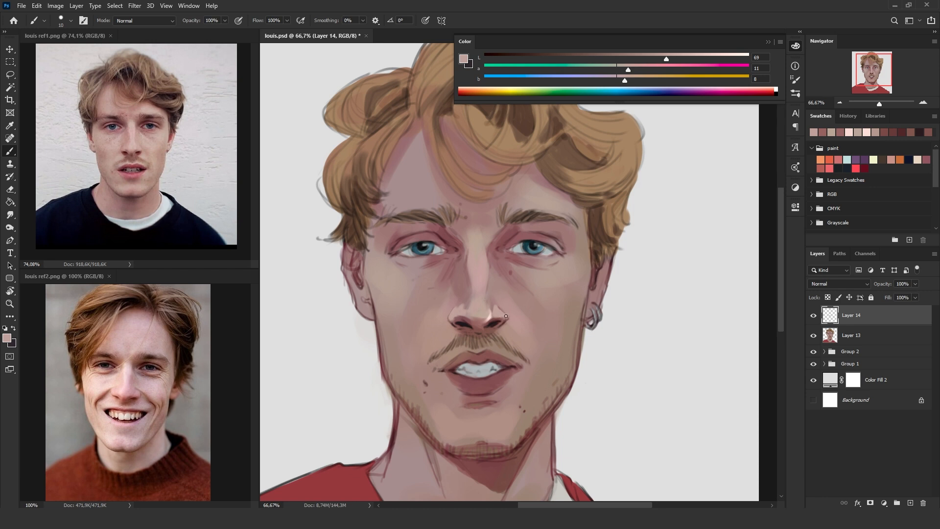
{"action": "left_click", "coordinate": [494, 331], "text": "alt"}
{"action": "left_click", "coordinate": [504, 320], "text": "alt"}
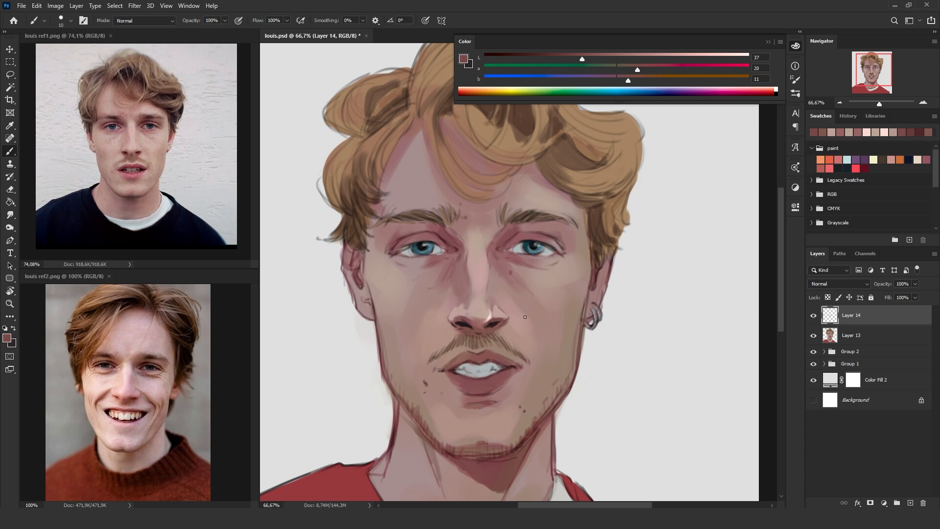
- Smooth the nose bridge with sampled skin L 67, a 12, b 7 and a 40 px brush
{"action": "left_click", "coordinate": [470, 300], "text": "alt"}
{"action": "key", "text": "bracketright"}
{"action": "key", "text": "bracketright"}
{"action": "key", "text": "bracketright"}
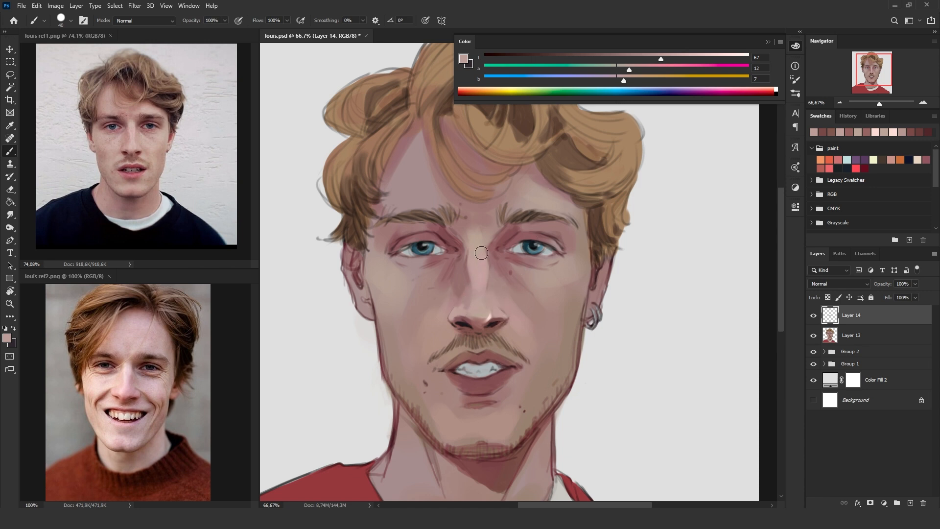
- Soften the skin beside the nose with sampled tone L 63, a 14, b 7, varying the brush size, and compare with Layer 14 hidden
{"action": "left_click", "coordinate": [452, 292], "text": "alt"}
{"action": "left_click", "coordinate": [450, 302], "text": "alt"}
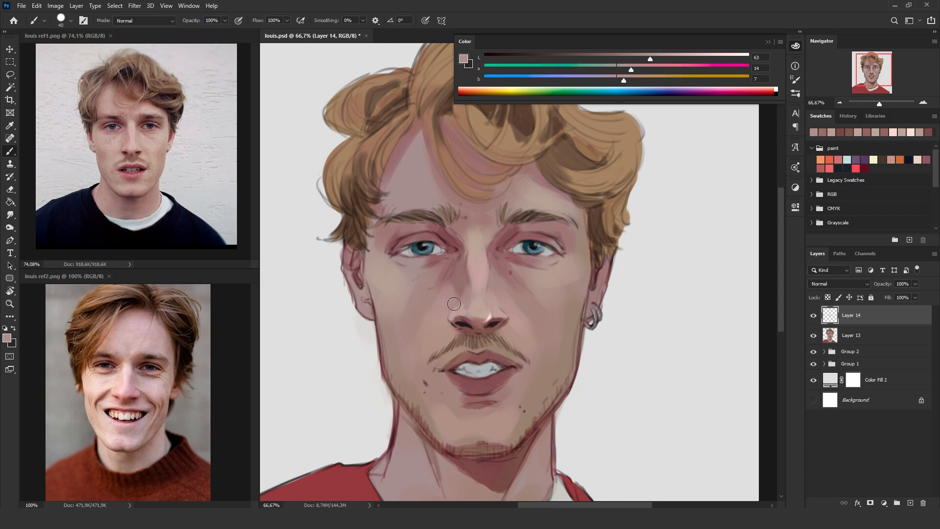
{"action": "key", "text": "bracketleft"}
{"action": "key", "text": "bracketleft"}
{"action": "key", "text": "bracketleft"}
{"action": "key", "text": "bracketleft"}
{"action": "key", "text": "bracketleft"}
{"action": "key", "text": "bracketright"}
{"action": "key", "text": "bracketright"}
{"action": "key", "text": "bracketright"}
{"action": "key", "text": "bracketright"}
{"action": "key", "text": "bracketright"}
{"action": "key", "text": "bracketright"}
{"action": "key", "text": "bracketleft"}
{"action": "key", "text": "bracketleft"}
{"action": "key", "text": "bracketleft"}
{"action": "key", "text": "bracketleft"}
{"action": "key", "text": "bracketright"}
{"action": "key", "text": "bracketright"}
{"action": "key", "text": "bracketright"}
{"action": "key", "text": "bracketright"}
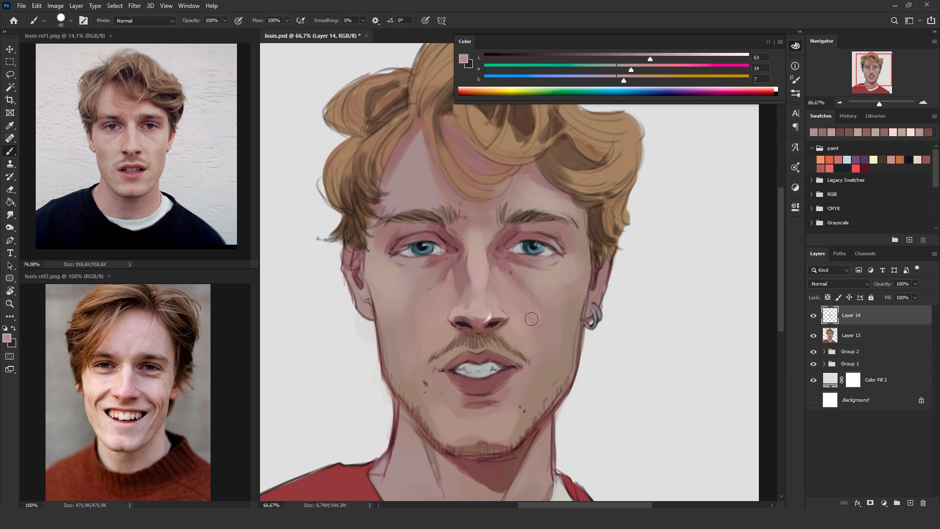
{"action": "left_click_drag", "start_coordinate": [449, 275], "coordinate": [460, 308]}
{"action": "left_click", "coordinate": [814, 316]}
{"action": "left_click", "coordinate": [814, 316]}
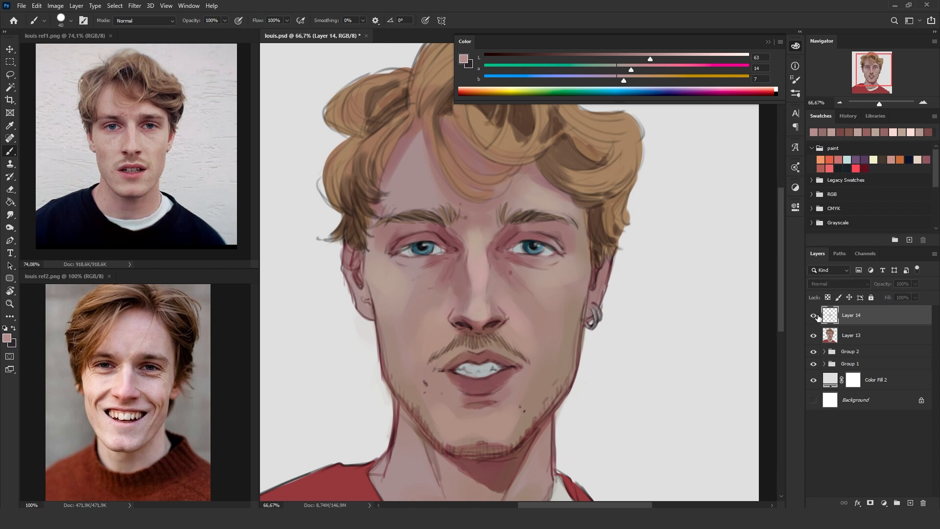
- Model the shaded side of the nose on Layer 14 with sampled tones L 68, a 12, b 7, L 51, a 16, b 7 and L 67, a 11, b 8
{"action": "left_click", "coordinate": [462, 306], "text": "alt"}
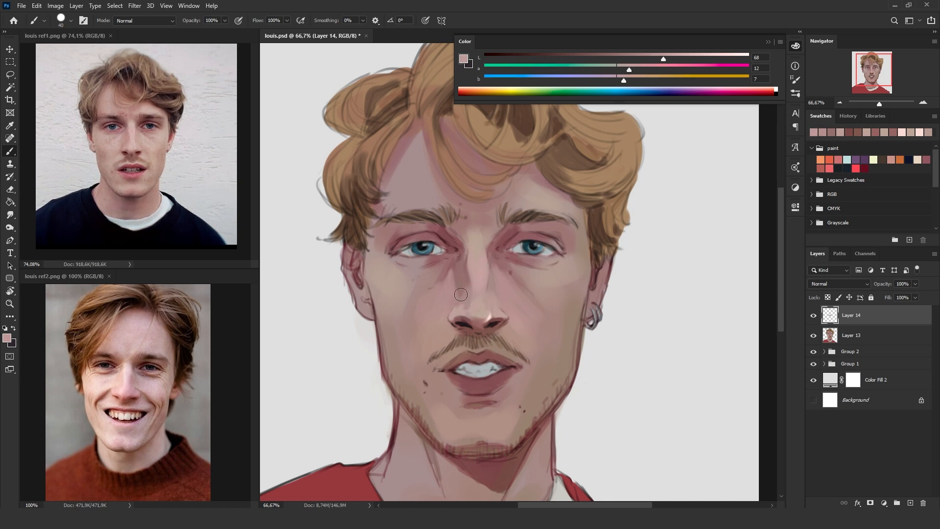
{"action": "left_click", "coordinate": [467, 291], "text": "alt"}
{"action": "key", "text": "bracketleft"}
{"action": "key", "text": "bracketleft"}
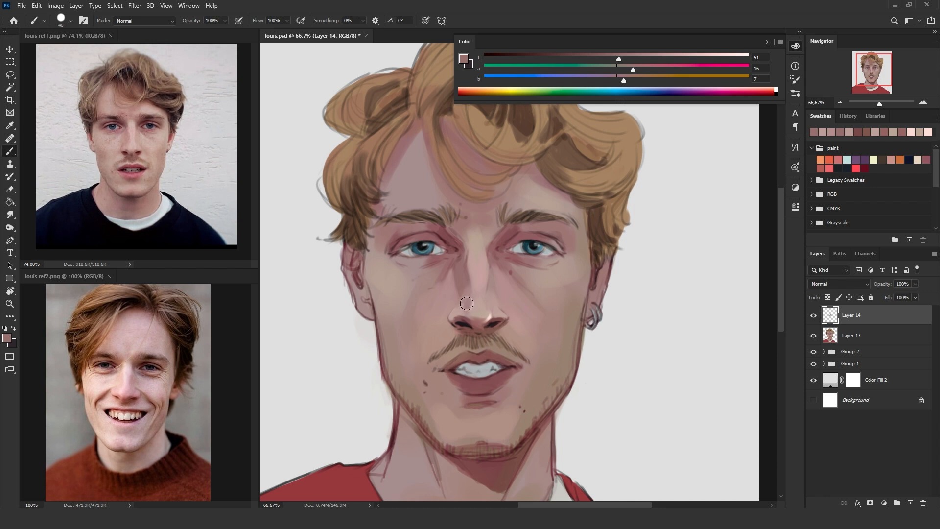
{"action": "left_click", "coordinate": [465, 311], "text": "alt"}
{"action": "key", "text": "bracketright"}
{"action": "key", "text": "bracketright"}
{"action": "key", "text": "bracketright"}
{"action": "key", "text": "bracketright"}
{"action": "key", "text": "bracketright"}
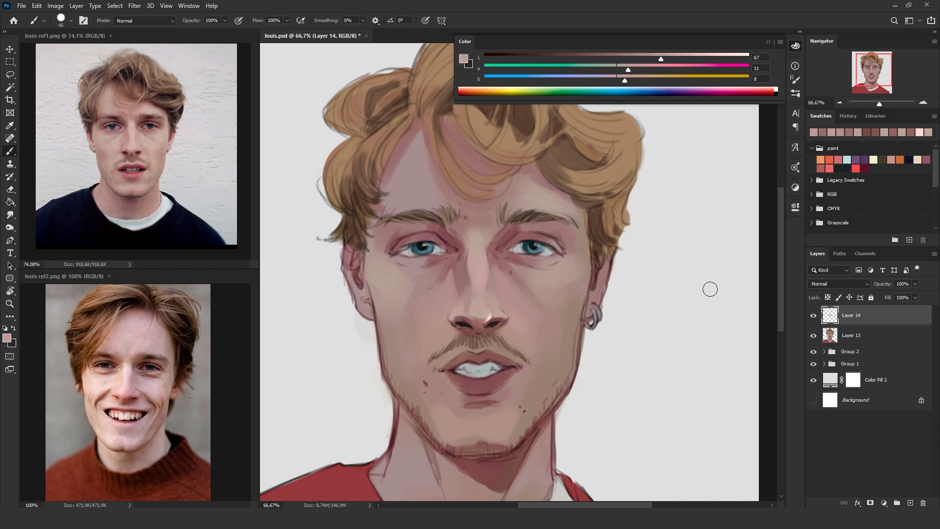
- Refine the nose bridge highlight with sampled tones L 61, a 12, b 7, L 87, a 10, b 8 and L 69, a 13, b 8
{"action": "left_click", "coordinate": [490, 290], "text": "alt"}
{"action": "left_click", "coordinate": [491, 290], "text": "alt"}
{"action": "key", "text": "bracketleft"}
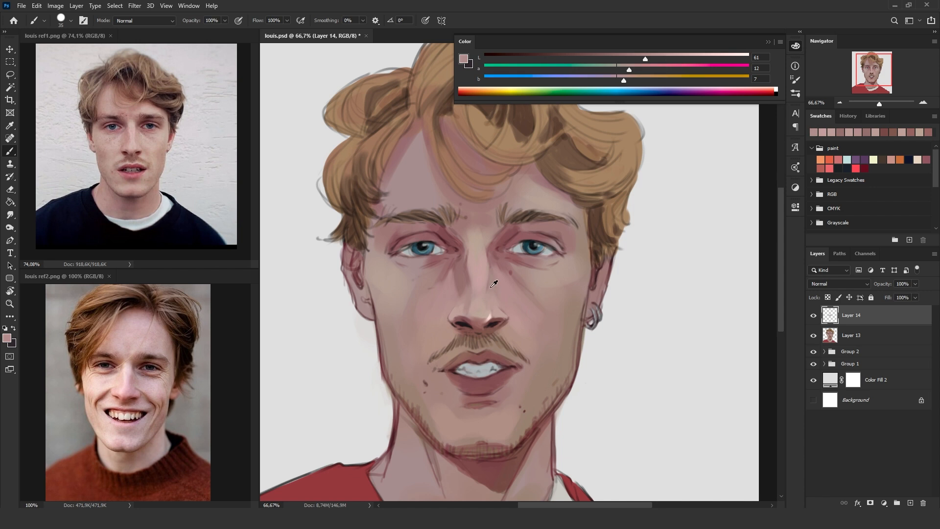
{"action": "key", "text": "bracketleft"}
{"action": "left_click", "coordinate": [488, 312], "text": "alt"}
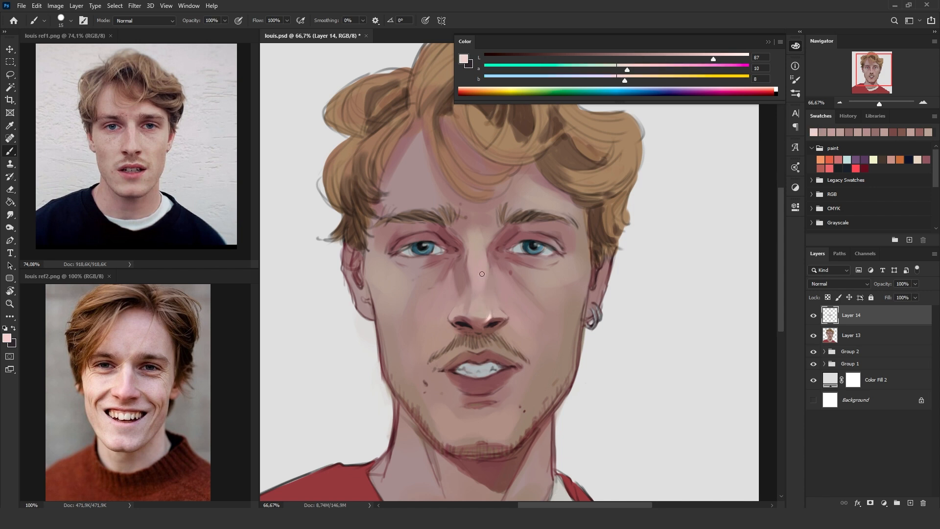
{"action": "left_click", "coordinate": [469, 252], "text": "alt"}
{"action": "key", "text": "bracketright"}
{"action": "key", "text": "bracketright"}
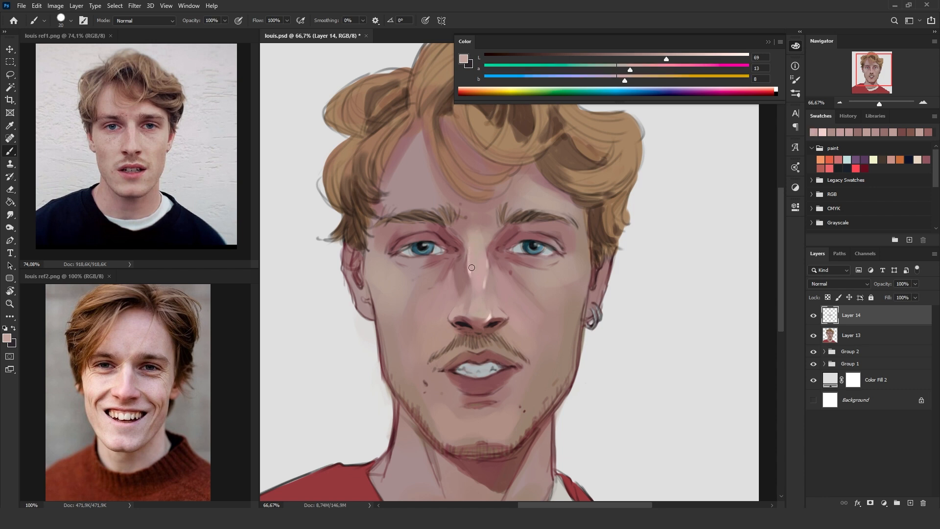
- Compare the portrait with and without Layer 14, check it mirrored, and examine the whole figure from a distance
{"action": "left_click", "coordinate": [815, 316]}
{"action": "left_click", "coordinate": [815, 317]}
{"action": "key", "text": "ctrl+shift+h"}
{"action": "key", "text": "ctrl+shift+h"}
{"action": "left_click", "coordinate": [839, 104]}
{"action": "left_click", "coordinate": [839, 103]}
{"action": "left_click", "coordinate": [840, 104]}
{"action": "left_click", "coordinate": [921, 104]}
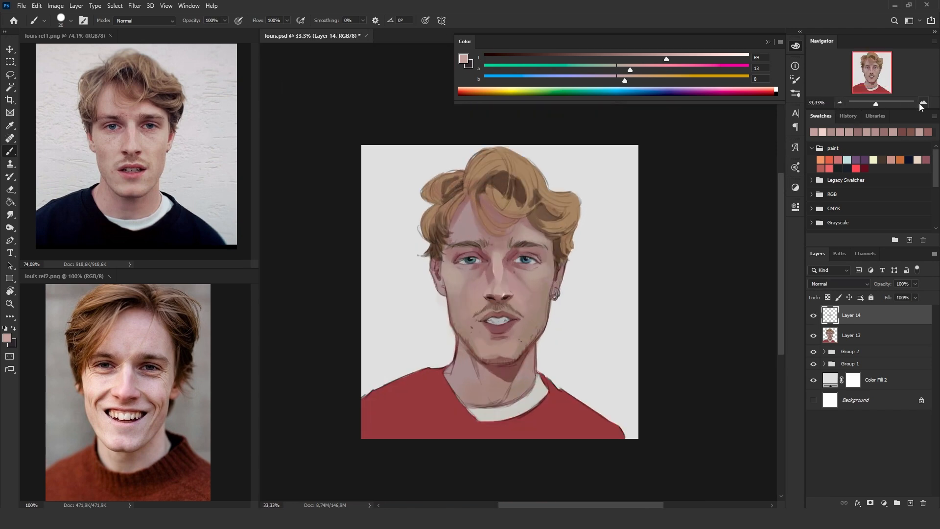
{"action": "left_click", "coordinate": [922, 103]}
{"action": "left_click", "coordinate": [921, 104]}
- Redden the lower lip on Layer 14 with L 47, a 33, b 8 and a 20 px brush, undoing the last stroke
{"action": "left_click_drag", "start_coordinate": [529, 403], "coordinate": [541, 370]}
{"action": "left_click", "coordinate": [500, 346], "text": "alt"}
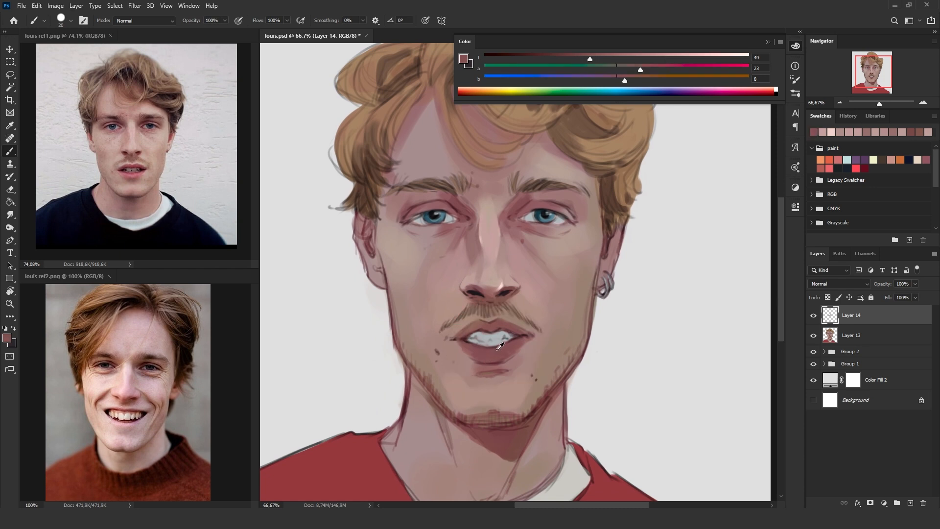
{"action": "left_click_drag", "start_coordinate": [550, 289], "coordinate": [545, 301]}
{"action": "left_click", "coordinate": [603, 58]}
{"action": "left_click_drag", "start_coordinate": [651, 70], "coordinate": [650, 70]}
{"action": "left_click", "coordinate": [503, 369]}
{"action": "left_click", "coordinate": [609, 58]}
{"action": "left_click_drag", "start_coordinate": [479, 368], "coordinate": [497, 377]}
{"action": "key", "text": "ctrl+z"}
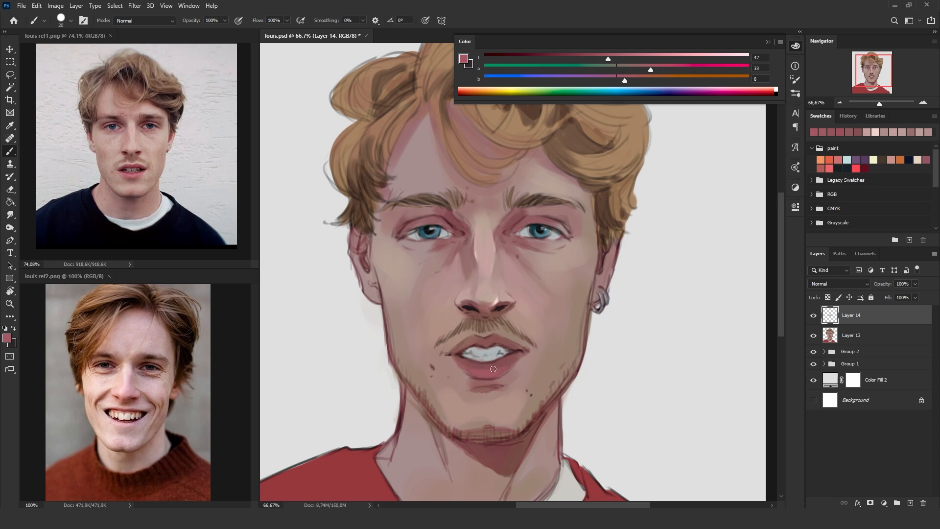
- Model the lower lip with dark tone L 39, a 33, b 8, midtone L 47, a 32, b 8 and highlight L 56, a 32, b 8
{"action": "left_click_drag", "start_coordinate": [591, 58], "coordinate": [587, 58]}
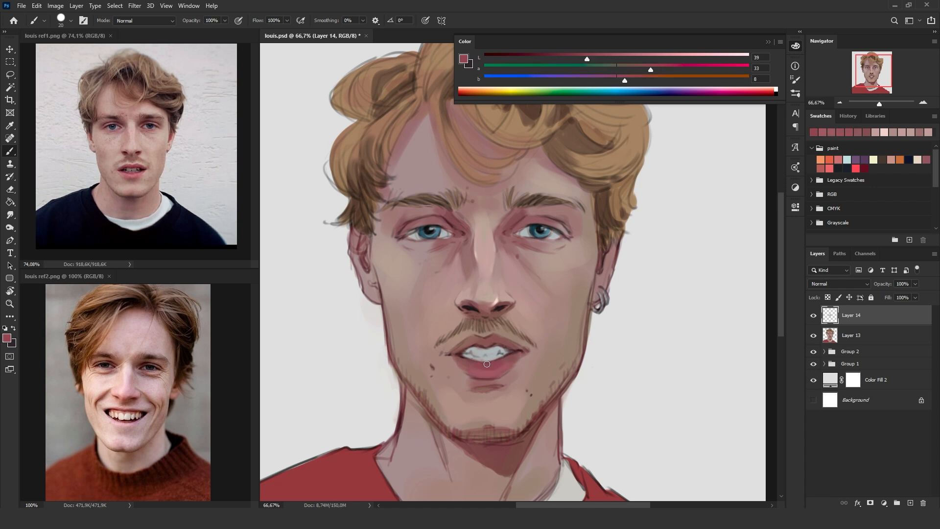
{"action": "left_click_drag", "start_coordinate": [587, 58], "coordinate": [608, 59]}
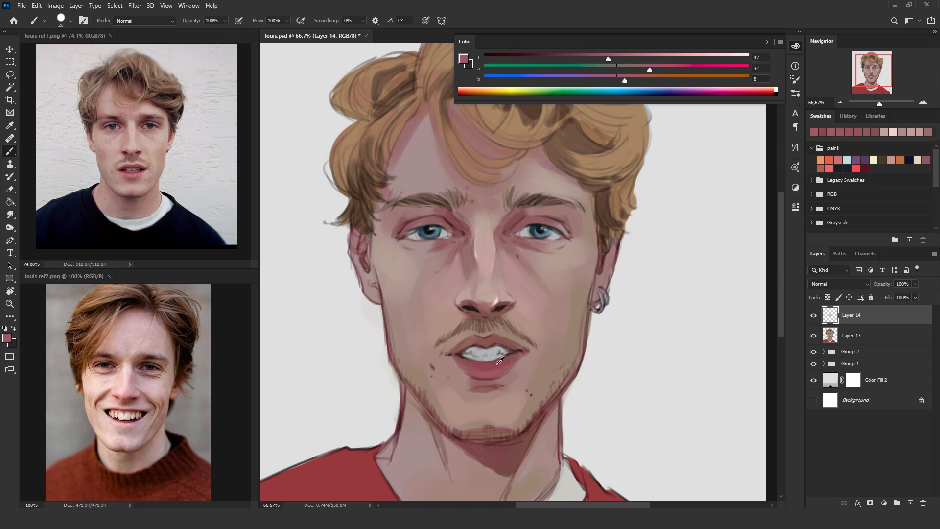
{"action": "left_click", "coordinate": [632, 58]}
{"action": "key", "text": "bracketleft"}
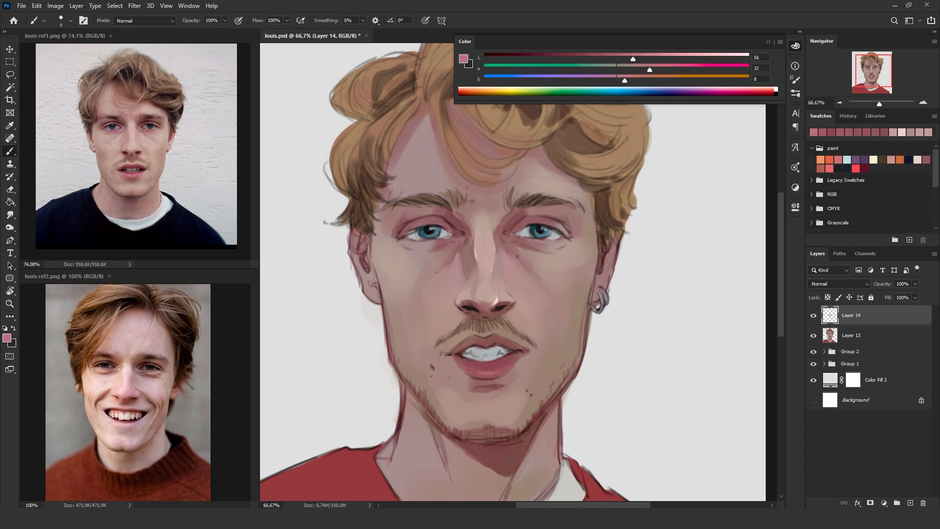
{"action": "left_click_drag", "start_coordinate": [510, 368], "coordinate": [485, 369]}
- Redden the upper lip with sampled lip tones L 39, a 33, b 8 and L 48, a 32, b 8
{"action": "left_click", "coordinate": [496, 375], "text": "alt"}
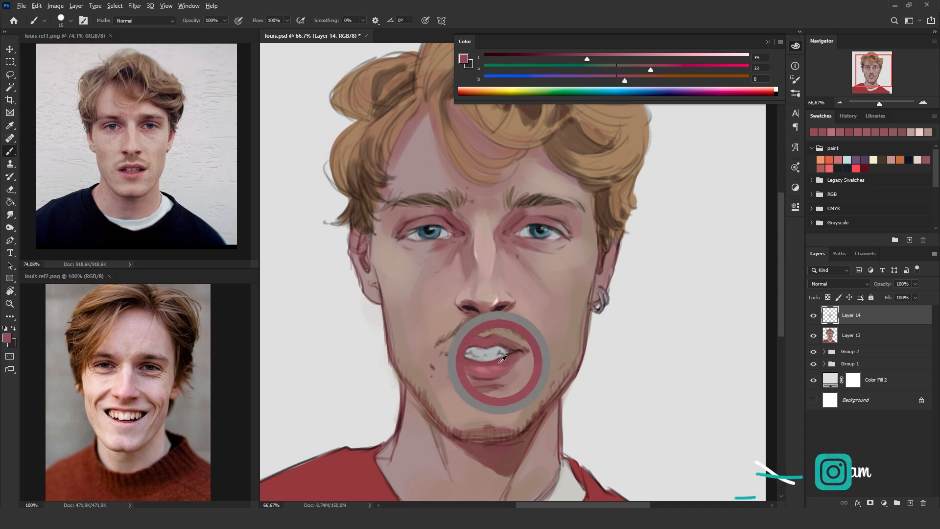
{"action": "left_click", "coordinate": [496, 340], "text": "alt"}
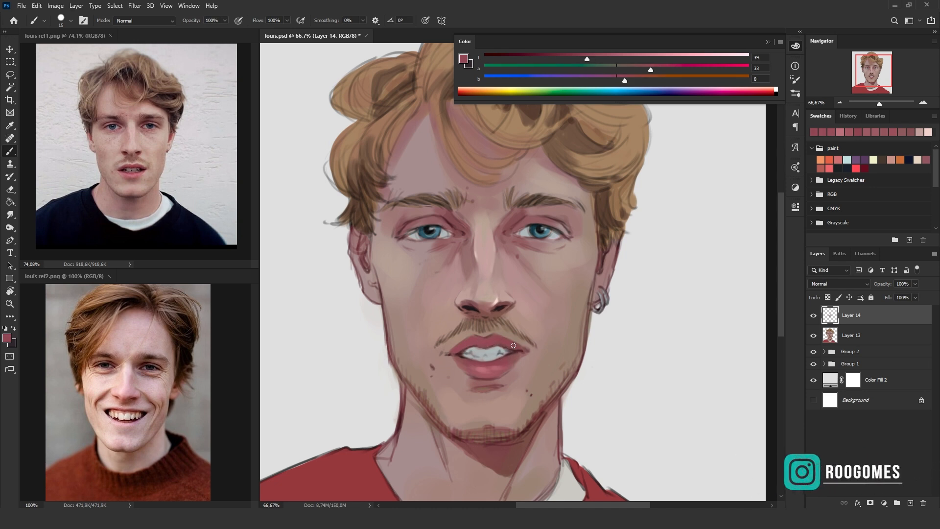
{"action": "left_click", "coordinate": [495, 365], "text": "alt"}
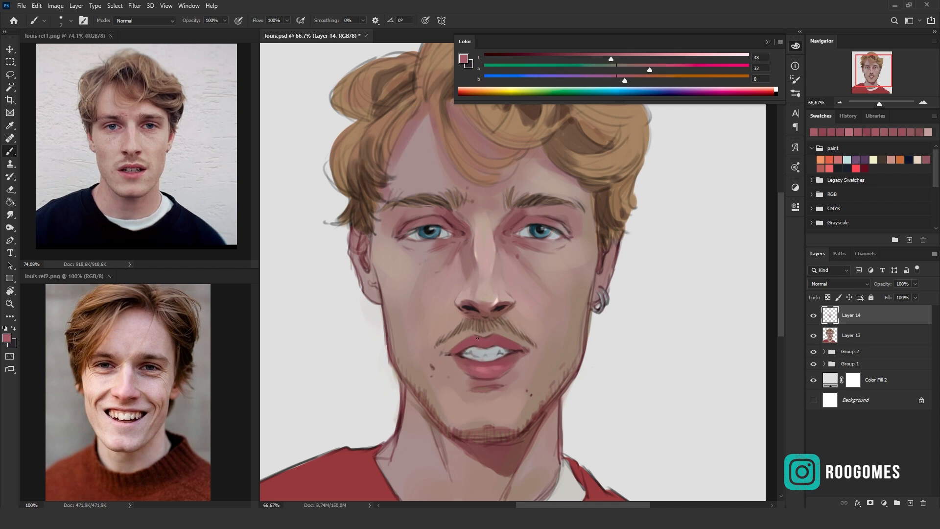
- Touch up the skin above the upper lip with L 67, a 7, b 9 and the spots beside the mouth with L 41, a 26, b 10
{"action": "left_click", "coordinate": [401, 279], "text": "alt"}
{"action": "key", "text": "bracketright"}
{"action": "key", "text": "bracketright"}
{"action": "key", "text": "bracketright"}
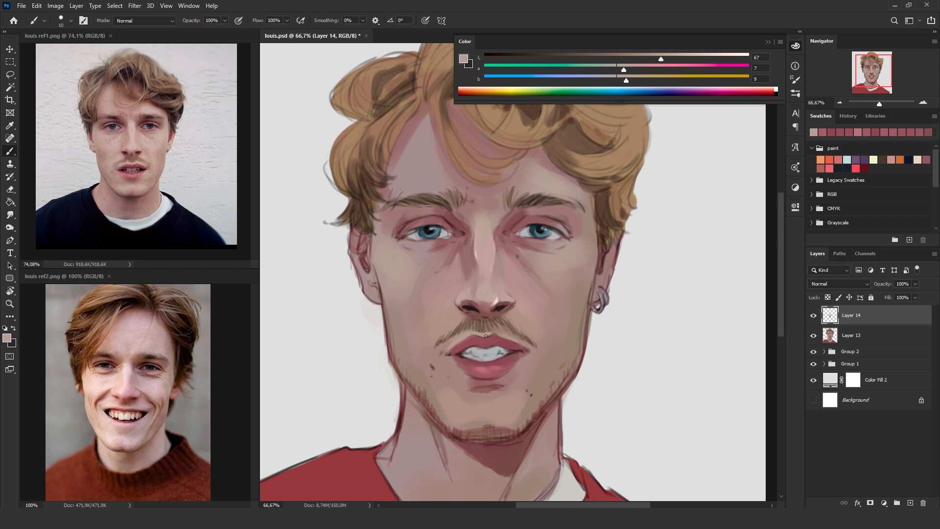
{"action": "left_click", "coordinate": [434, 369], "text": "alt"}
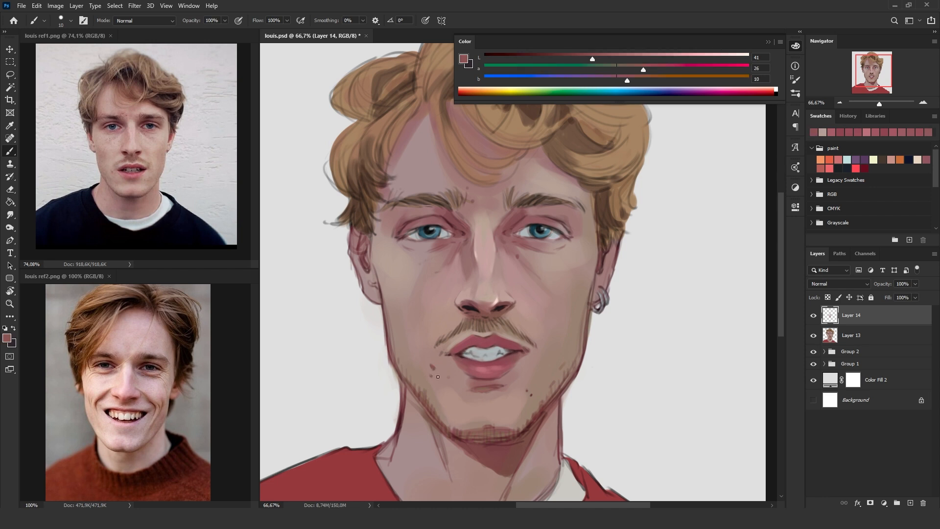
- Soften the shadow beneath the lower lip with sampled tones L 47, a 32, b 8 and L 59, a 12, b 9, enlarging the brush to 30 px
{"action": "left_click", "coordinate": [502, 387], "text": "alt"}
{"action": "left_click", "coordinate": [492, 371], "text": "alt"}
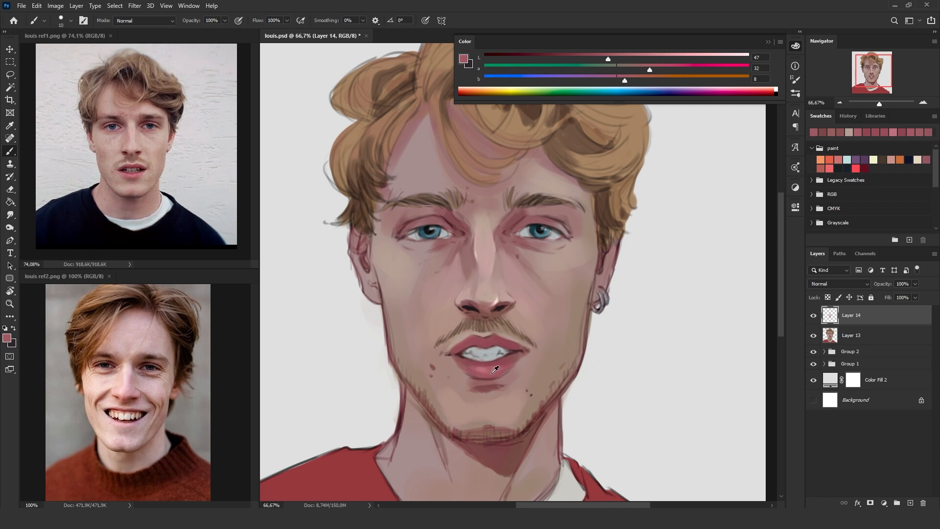
{"action": "key", "text": "bracketright"}
{"action": "key", "text": "bracketright"}
{"action": "left_click", "coordinate": [495, 390], "text": "alt"}
{"action": "left_click", "coordinate": [491, 394], "text": "alt"}
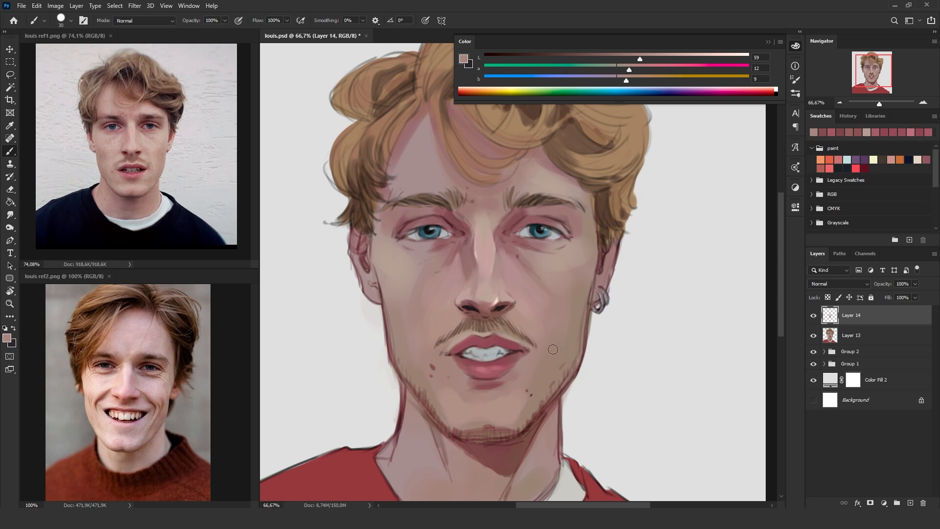
- Model the chin with sampled tones L 70, a 7, b 10, L 65, a 11, b 10 and L 61, a 12, b 10, and compare with Layer 14 hidden
{"action": "left_click", "coordinate": [497, 296], "text": "alt"}
{"action": "mouse_move", "coordinate": [490, 414]}
{"action": "left_mouse_down"}
{"action": "mouse_move", "coordinate": [509, 407]}
{"action": "mouse_move", "coordinate": [509, 418]}
{"action": "mouse_move", "coordinate": [528, 399]}
{"action": "mouse_move", "coordinate": [515, 421]}
{"action": "mouse_move", "coordinate": [453, 414]}
{"action": "mouse_move", "coordinate": [487, 418]}
{"action": "left_mouse_up"}
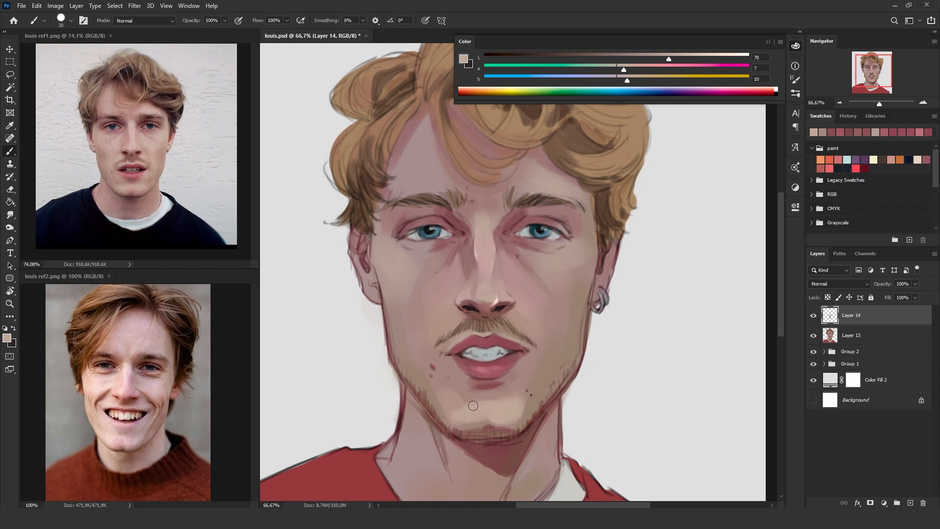
{"action": "left_click", "coordinate": [476, 402], "text": "alt"}
{"action": "left_click", "coordinate": [462, 416], "text": "alt"}
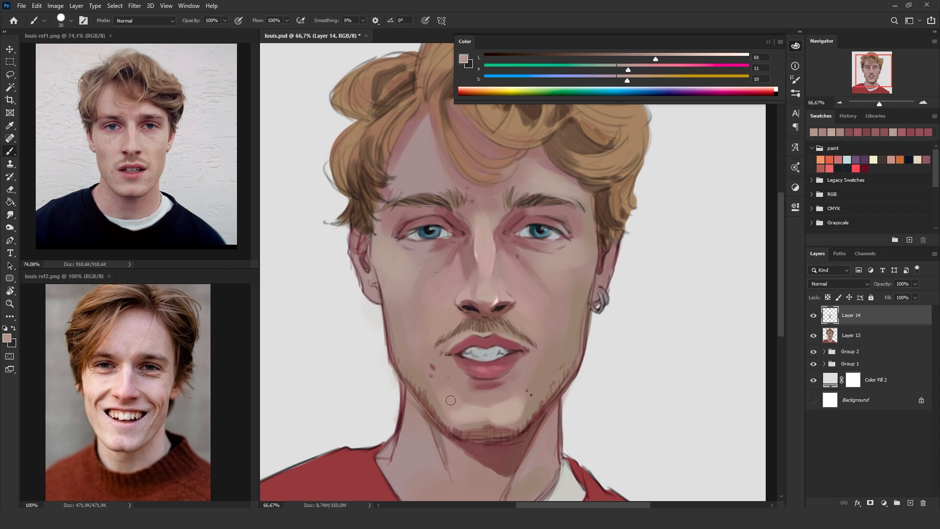
{"action": "left_click", "coordinate": [495, 421], "text": "alt"}
{"action": "left_click", "coordinate": [498, 399], "text": "alt"}
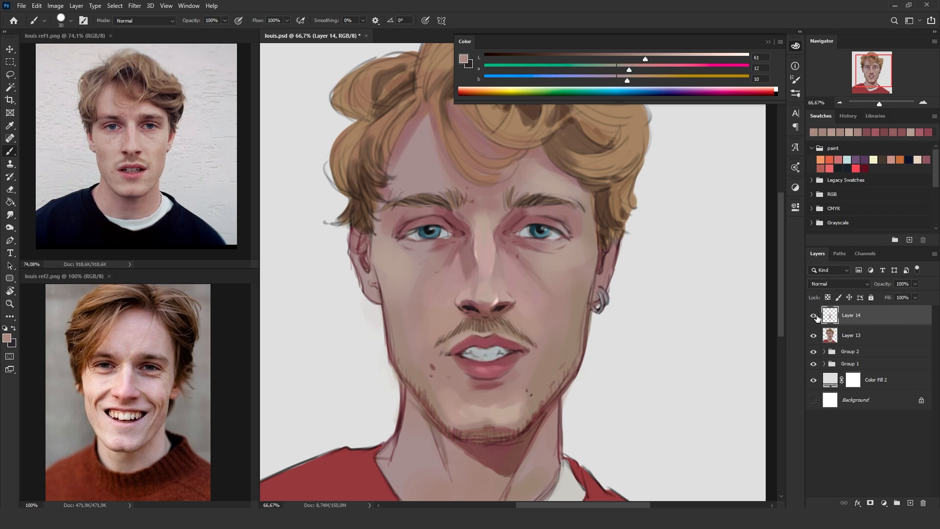
{"action": "double_click", "coordinate": [816, 316]}
{"action": "left_click", "coordinate": [899, 216]}
- Refine the nose wings with shadow L 50, a 19, b 6 and a small brush, and blend the surrounding skin with L 67, a 7, b 9
{"action": "left_click", "coordinate": [507, 291], "text": "alt"}
{"action": "key", "text": "bracketleft"}
{"action": "key", "text": "bracketleft"}
{"action": "key", "text": "bracketleft"}
{"action": "left_click", "coordinate": [512, 294], "text": "alt"}
{"action": "left_click", "coordinate": [515, 289], "text": "alt"}
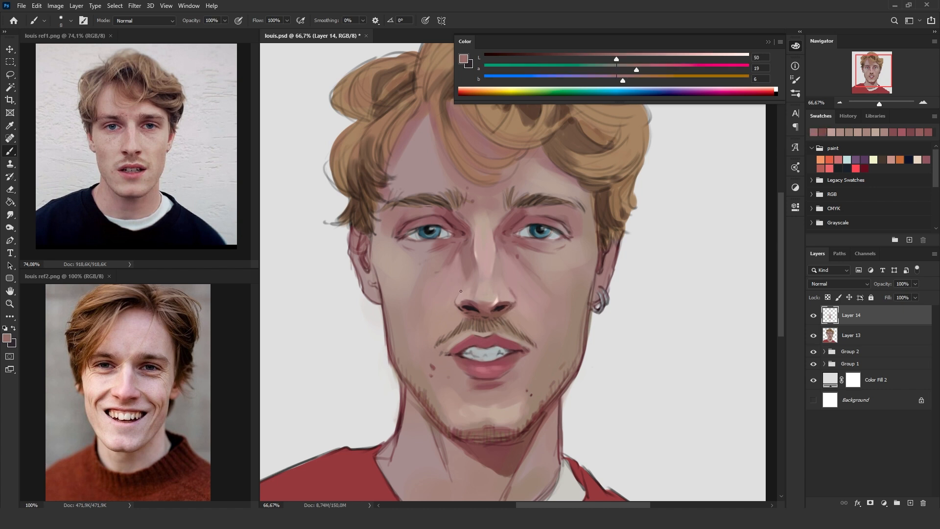
{"action": "key", "text": "bracketright"}
{"action": "left_click", "coordinate": [451, 301], "text": "alt"}
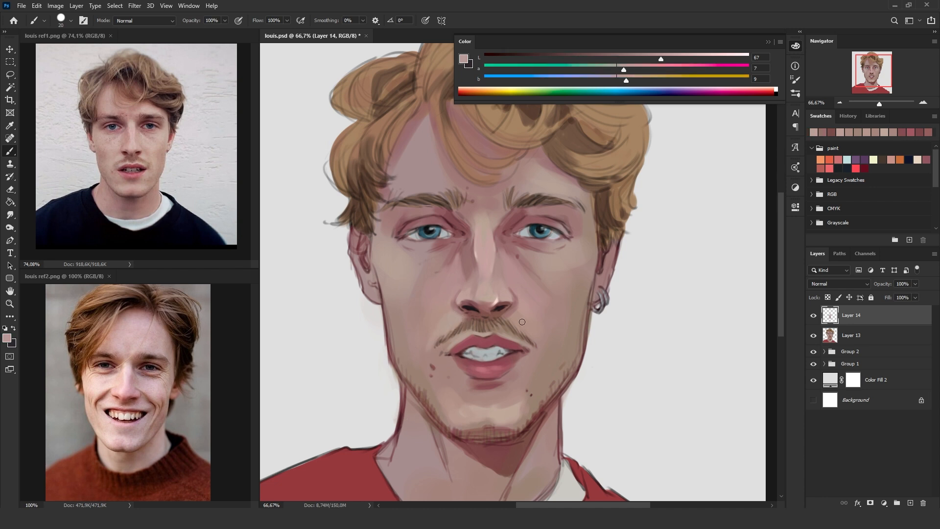
{"action": "key", "text": "bracketright"}
{"action": "key", "text": "bracketright"}
- Examine the whole portrait in normal and mirrored view, comparing it with Layer 14 hidden and shown
{"action": "left_click", "coordinate": [839, 102]}
{"action": "left_click", "coordinate": [839, 103]}
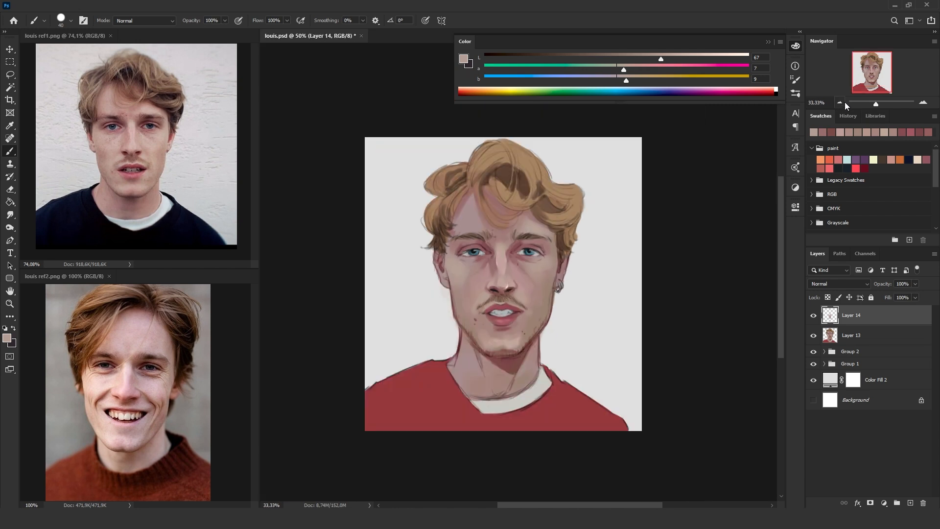
{"action": "left_click", "coordinate": [814, 315]}
{"action": "left_click", "coordinate": [814, 315]}
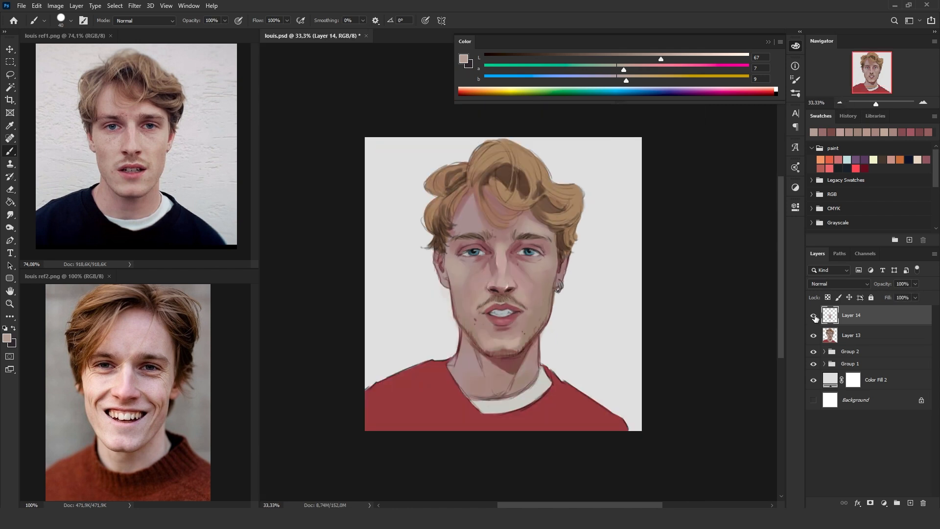
{"action": "key", "text": "ctrl+shift+h"}
{"action": "left_click", "coordinate": [814, 315]}
{"action": "left_click", "coordinate": [814, 315]}
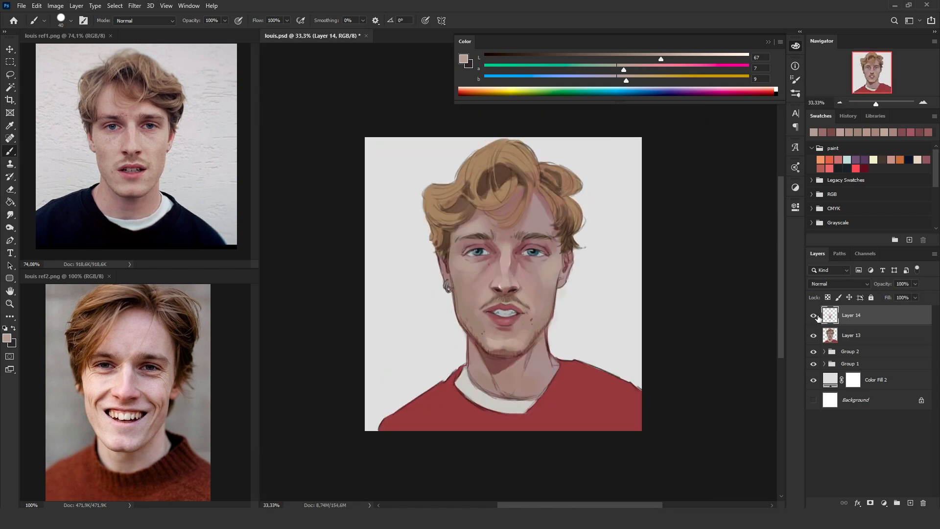
{"action": "key", "text": "ctrl+shift+h"}
{"action": "left_click", "coordinate": [818, 316]}
{"action": "left_click", "coordinate": [819, 316]}
{"action": "left_click", "coordinate": [922, 102]}
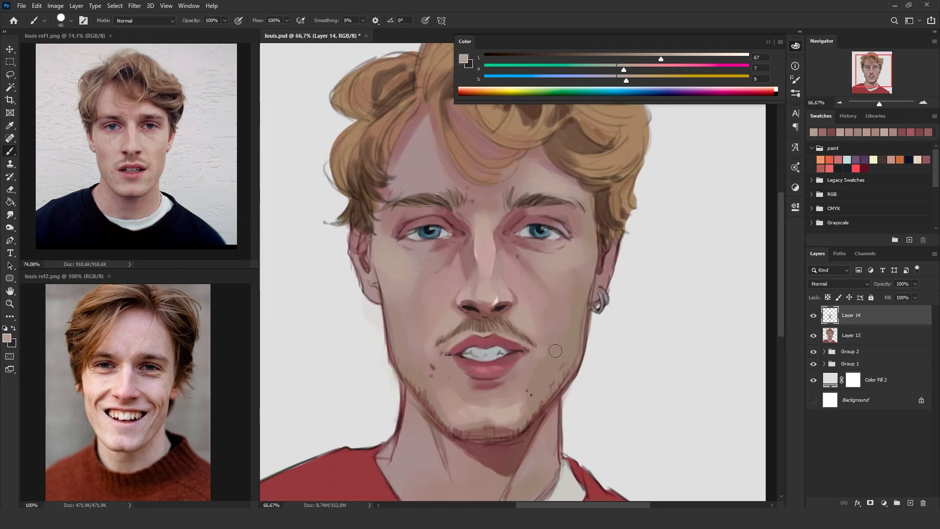
- Soften the skin around the moustache with sampled tone L 66, a 8, b 10 and a smaller brush
{"action": "left_click", "coordinate": [465, 328], "text": "alt"}
{"action": "key", "text": "bracketleft"}
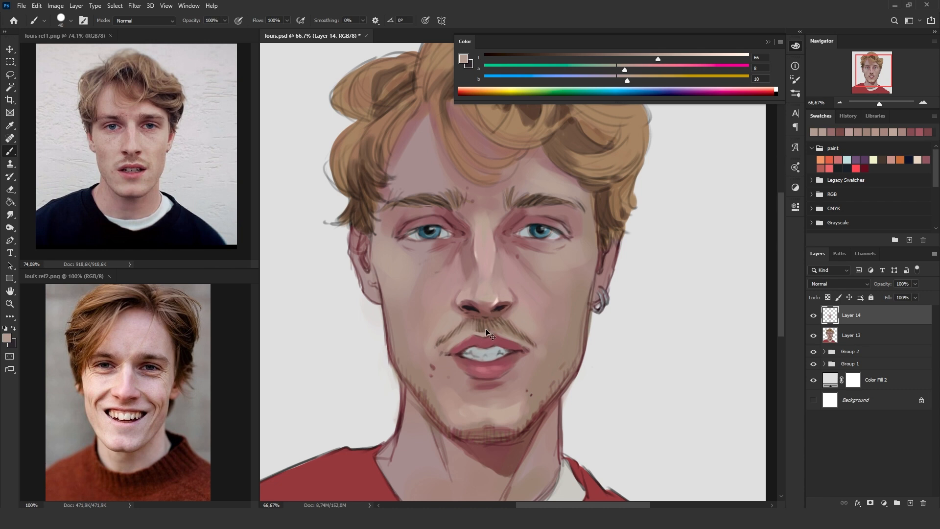
{"action": "key", "text": "bracketleft"}
- Deepen the viewer's-right eyelid crease with L 39, a 23, b 7, L 32, a 22, b 6 and the redder L 29, a 30, b 6
{"action": "left_click", "coordinate": [534, 214], "text": "alt"}
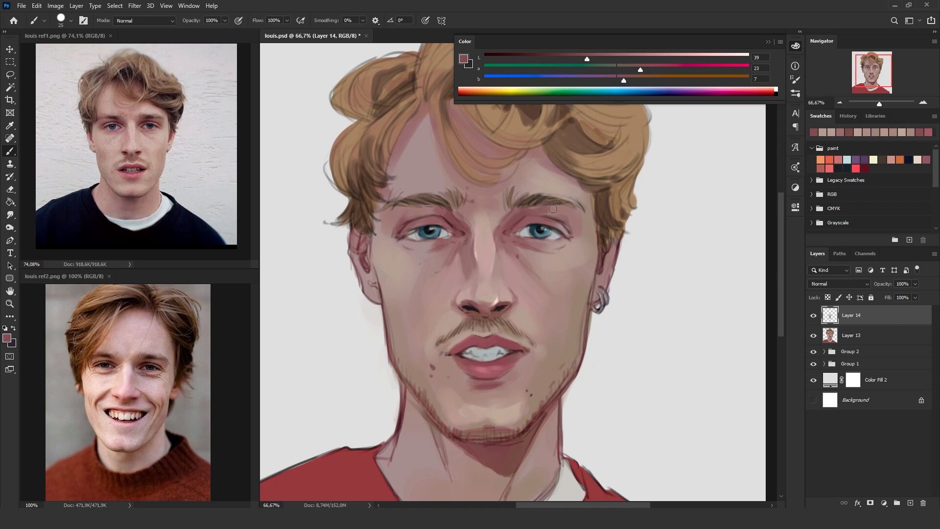
{"action": "left_click", "coordinate": [523, 217], "text": "alt"}
{"action": "key", "text": "bracketleft"}
{"action": "key", "text": "bracketleft"}
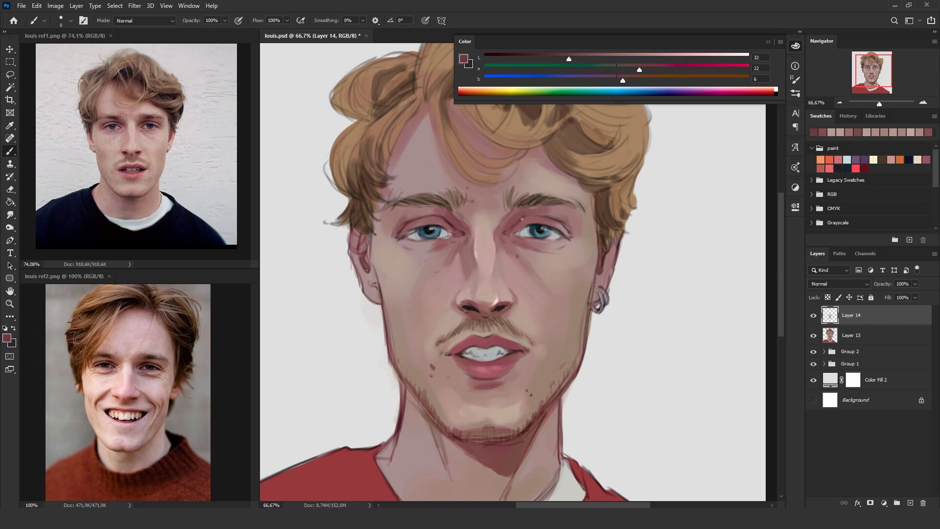
{"action": "left_click", "coordinate": [648, 71]}
{"action": "left_click", "coordinate": [563, 58]}
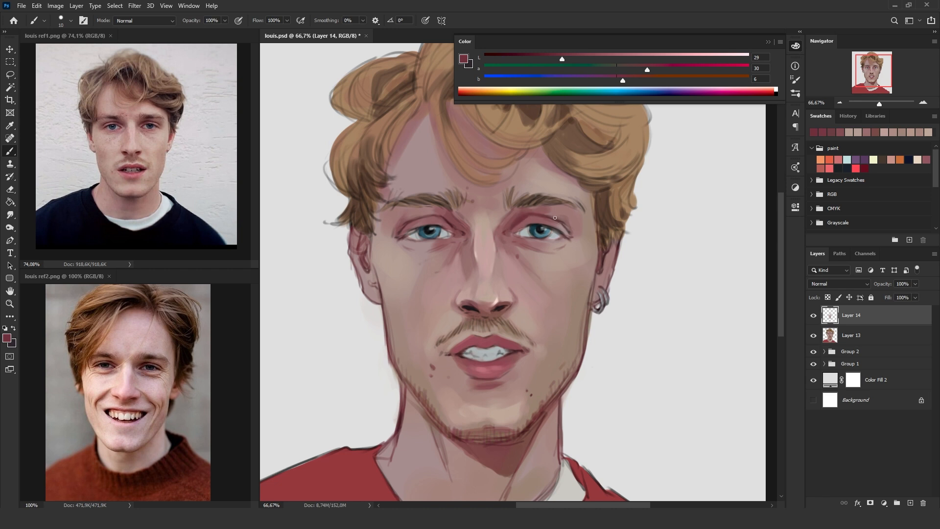
- Darken the upper lash line of the viewer's-right eye with L 22, a 22, b 6 and a 10 px brush
{"action": "left_click", "coordinate": [544, 59]}
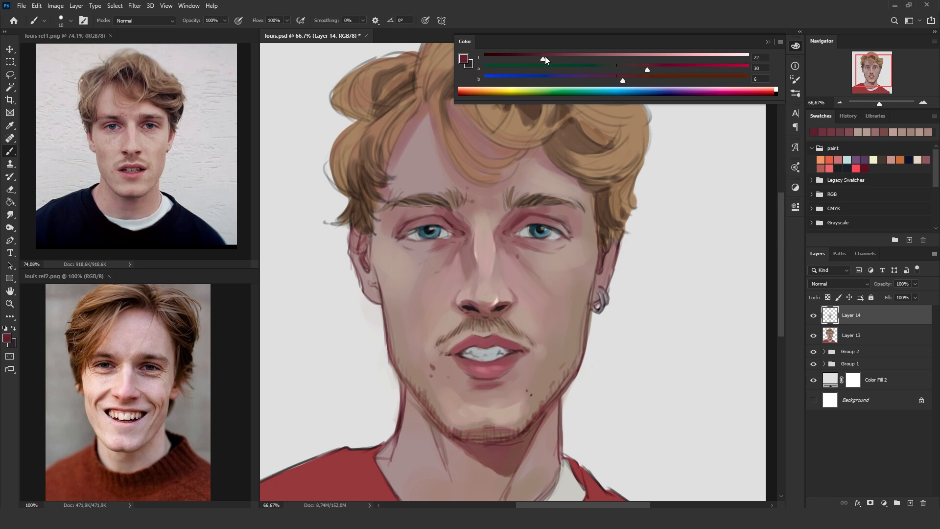
{"action": "left_click", "coordinate": [639, 70]}
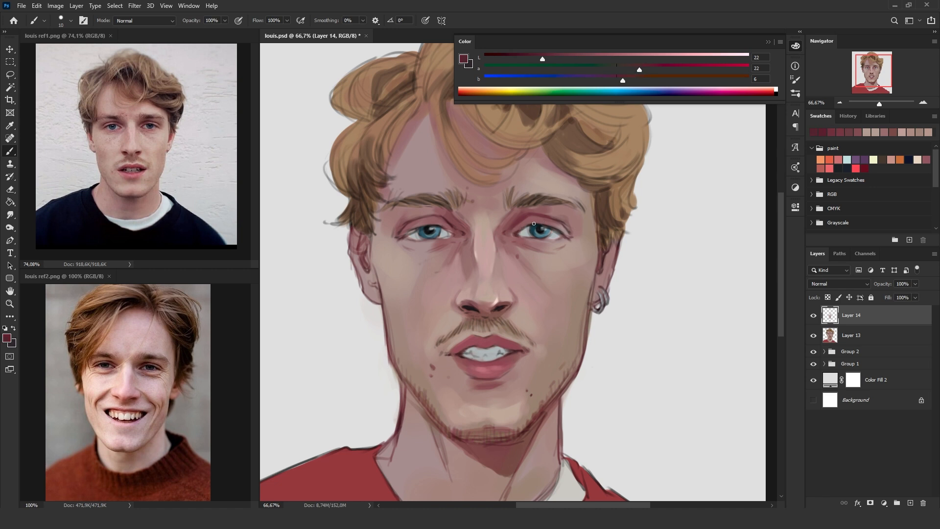
{"action": "left_click_drag", "start_coordinate": [507, 233], "coordinate": [527, 219]}
- Shade the viewer's-left upper eyelid with sampled tone L 38, a 24, b 7 and a 20 px brush
{"action": "key", "text": "bracketright"}
{"action": "left_click", "coordinate": [412, 213], "text": "alt"}
{"action": "left_click", "coordinate": [445, 213], "text": "alt"}
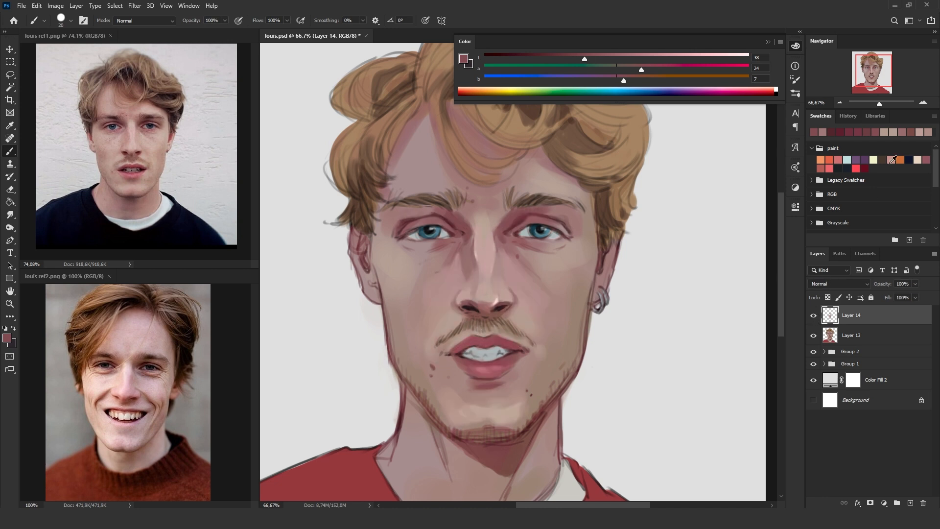
- Blend the skin around the viewer's-right eye with sampled tones L 54, a 16, b 7, L 39, a 23, b 7 and L 65, a 9, b 9
{"action": "left_click", "coordinate": [544, 212], "text": "alt"}
{"action": "mouse_move", "coordinate": [542, 320]}
{"action": "left_mouse_down"}
{"action": "mouse_move", "coordinate": [527, 341]}
{"action": "mouse_move", "coordinate": [533, 352]}
{"action": "mouse_move", "coordinate": [595, 346]}
{"action": "left_mouse_up"}
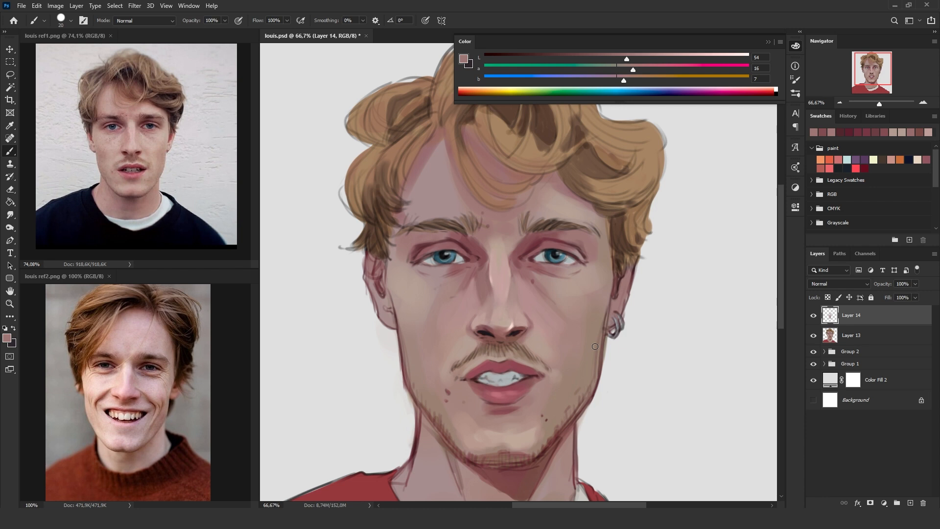
{"action": "left_click", "coordinate": [524, 248], "text": "alt"}
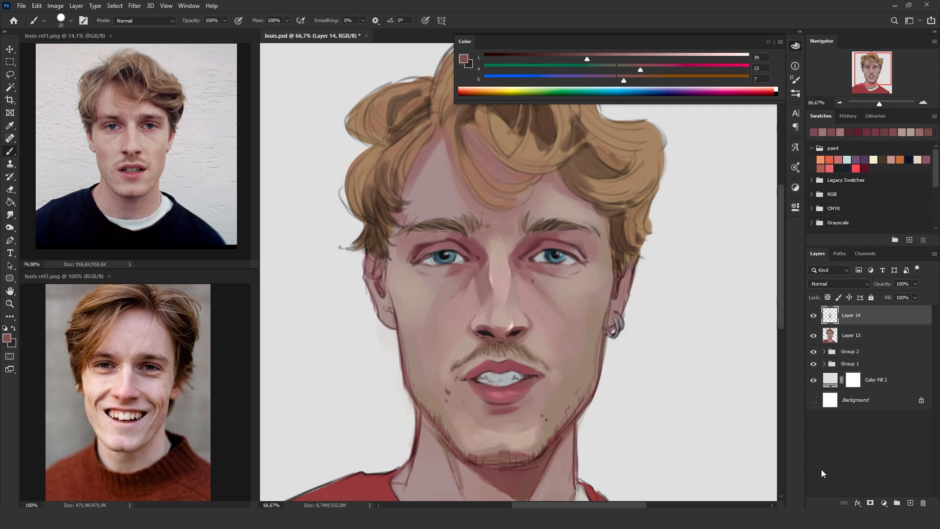
{"action": "left_click", "coordinate": [564, 234], "text": "alt"}
{"action": "left_click", "coordinate": [591, 256], "text": "alt"}
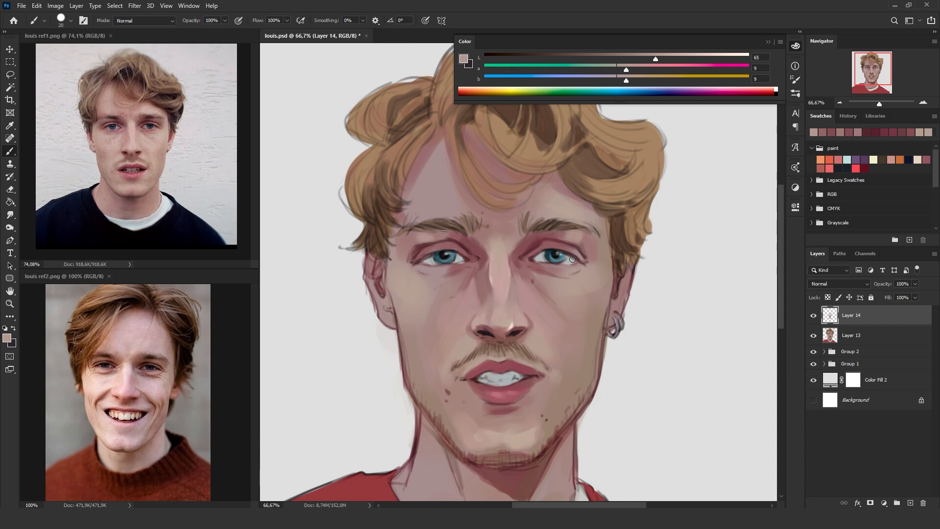
- Define the shadows beneath the eyes with sampled tone L 45, a 23, b 6 and darker L 22, a 21, b 6 accents using a 7 px brush
{"action": "left_click", "coordinate": [549, 241], "text": "alt"}
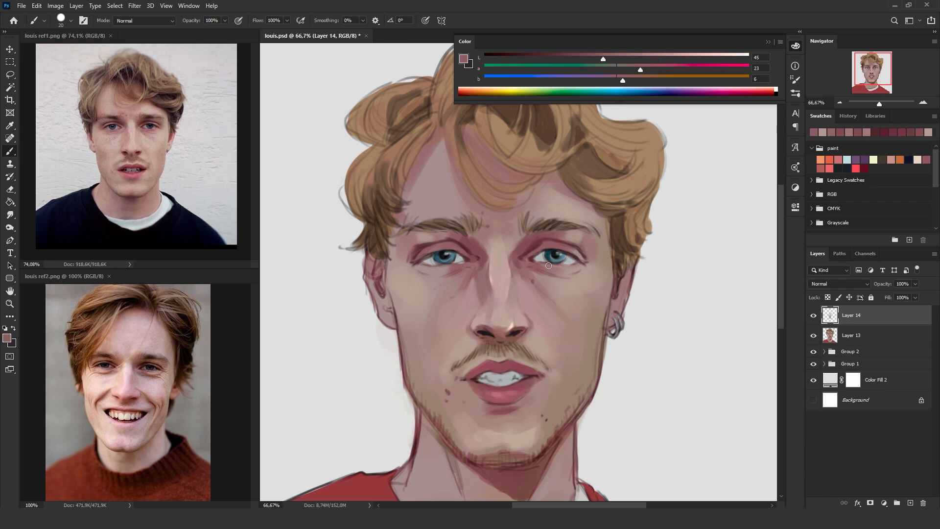
{"action": "mouse_move", "coordinate": [453, 269]}
{"action": "left_mouse_down"}
{"action": "mouse_move", "coordinate": [457, 277]}
{"action": "mouse_move", "coordinate": [443, 270]}
{"action": "mouse_move", "coordinate": [468, 268]}
{"action": "left_mouse_up"}
{"action": "key", "text": "bracketleft"}
{"action": "left_click", "coordinate": [466, 248], "text": "alt"}
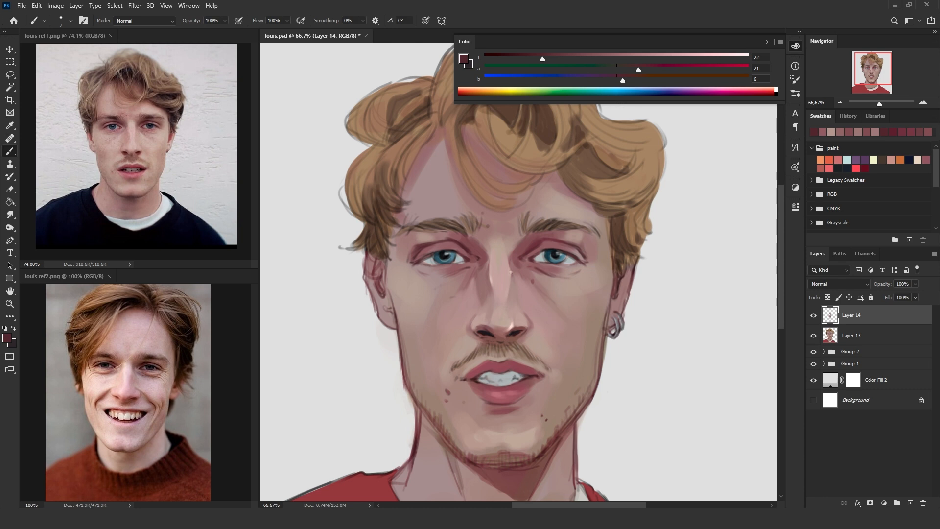
- Soften the skin beside the nose bridge with sampled tones L 50, a 19, b 6 and L 61, a 15, b 7 using a 13 px brush
{"action": "key", "text": "bracketright"}
{"action": "key", "text": "bracketright"}
{"action": "key", "text": "bracketright"}
{"action": "key", "text": "bracketright"}
{"action": "left_click", "coordinate": [483, 267], "text": "alt"}
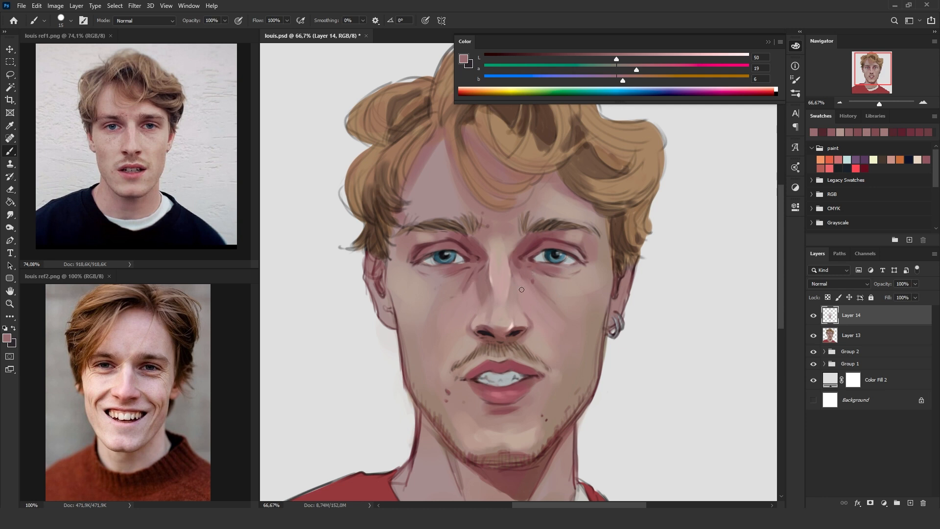
{"action": "left_click", "coordinate": [473, 292], "text": "alt"}
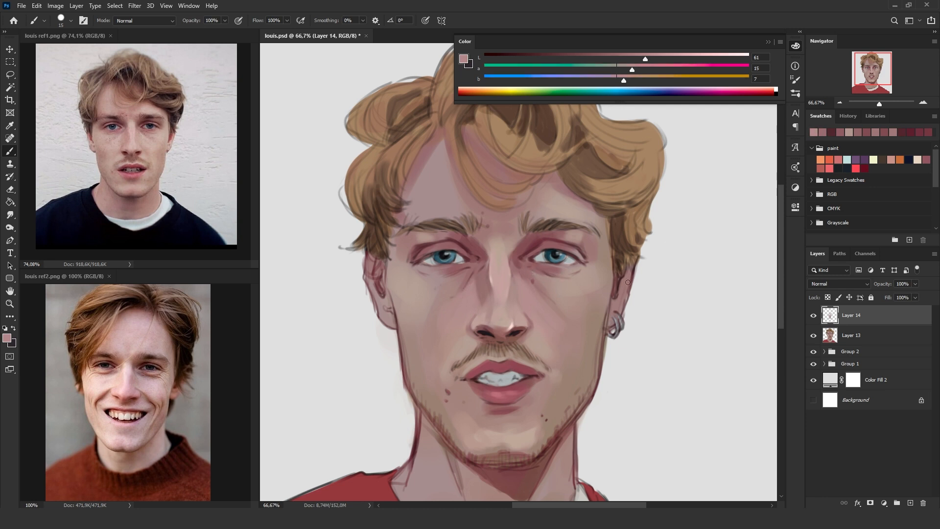
- Refine the inner under-eye creases with a smaller brush, using sampled tones L 25, a 19, b 6 and L 52, a 17, b 6
{"action": "left_click", "coordinate": [492, 253], "text": "alt"}
{"action": "key", "text": "bracketleft"}
{"action": "key", "text": "bracketleft"}
{"action": "key", "text": "bracketleft"}
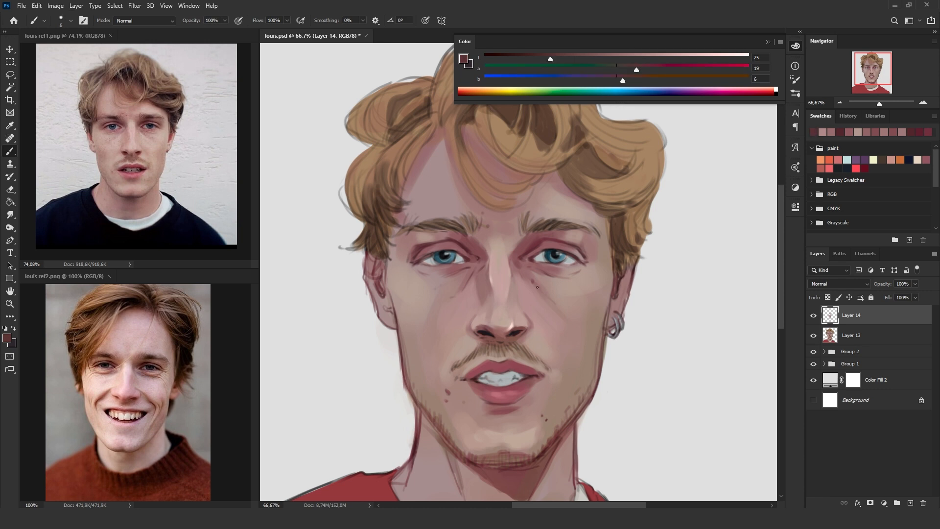
{"action": "left_click", "coordinate": [527, 271], "text": "alt"}
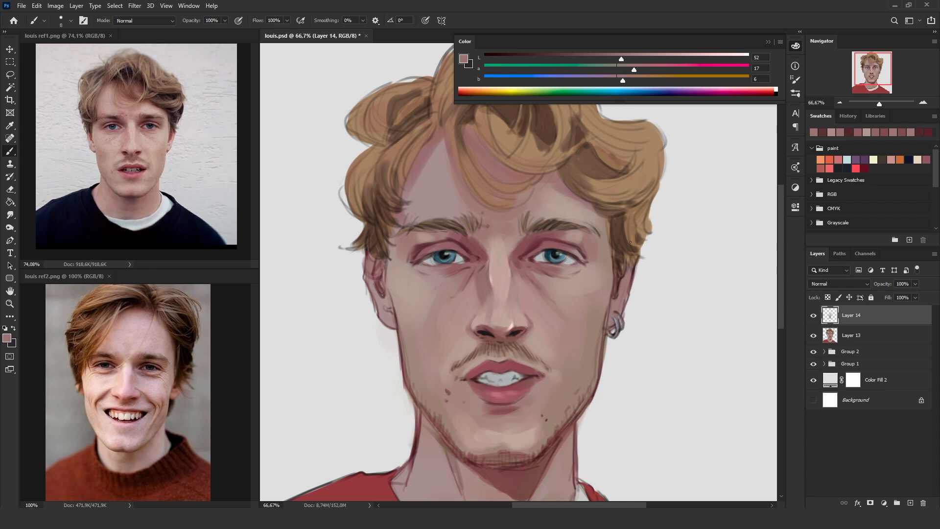
- Blend the cheeks beside the nose with sampled tones L 55, a 17, b 7 and L 66, a 8, b 9 using a 20 px brush
{"action": "left_click", "coordinate": [465, 330], "text": "alt"}
{"action": "key", "text": "bracketright"}
{"action": "key", "text": "bracketright"}
{"action": "key", "text": "bracketright"}
{"action": "key", "text": "bracketright"}
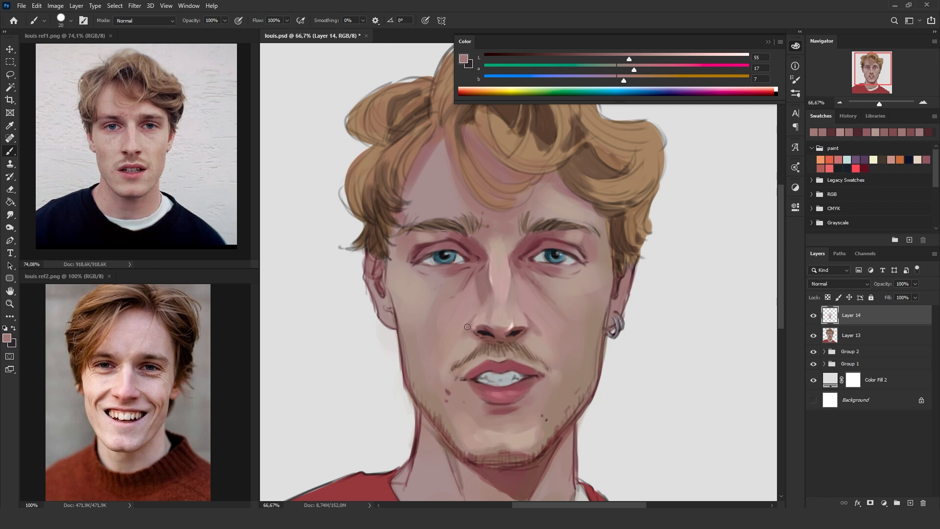
{"action": "left_click", "coordinate": [544, 336], "text": "alt"}
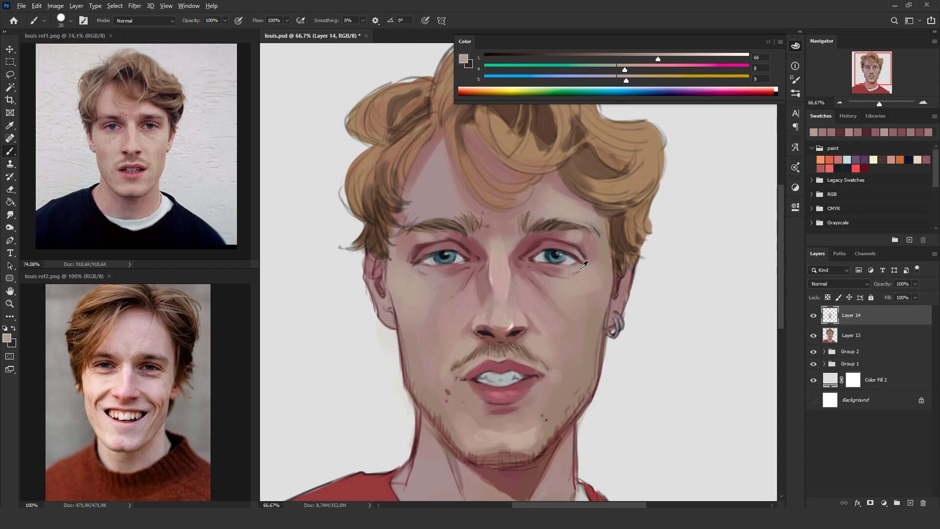
- Lighten the viewer's-left side of the forehead with L 71, a 8, b 9 and a 40 px brush
{"action": "left_click", "coordinate": [669, 58]}
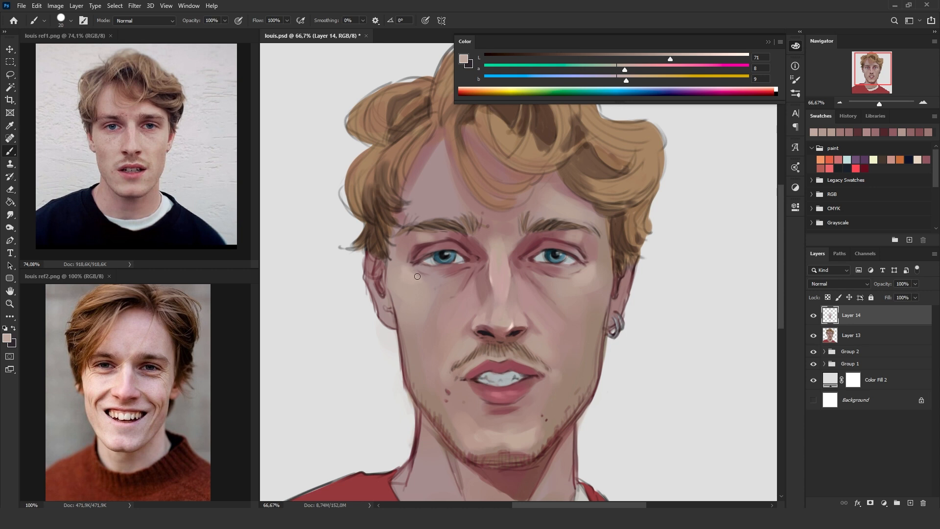
{"action": "key", "text": "bracketright"}
{"action": "key", "text": "bracketright"}
{"action": "mouse_move", "coordinate": [421, 187]}
{"action": "left_mouse_down"}
{"action": "mouse_move", "coordinate": [425, 213]}
{"action": "mouse_move", "coordinate": [435, 153]}
{"action": "mouse_move", "coordinate": [442, 191]}
{"action": "left_mouse_up"}
- Blend the viewer's-left forehead up to the hairline with sampled tones L 61, a 10, b 4, L 49, a 19, b 7 and L 70, a 8, b 8
{"action": "left_click", "coordinate": [423, 198], "text": "alt"}
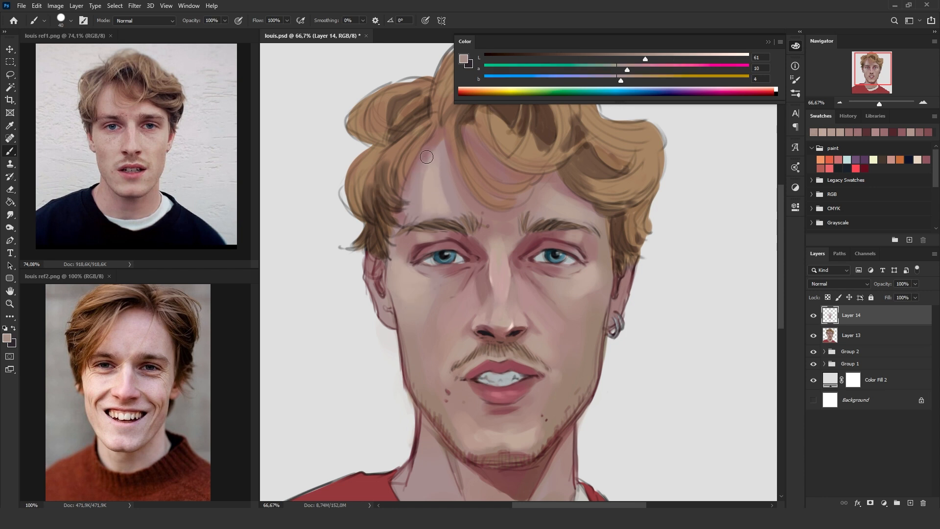
{"action": "left_click", "coordinate": [427, 167], "text": "alt"}
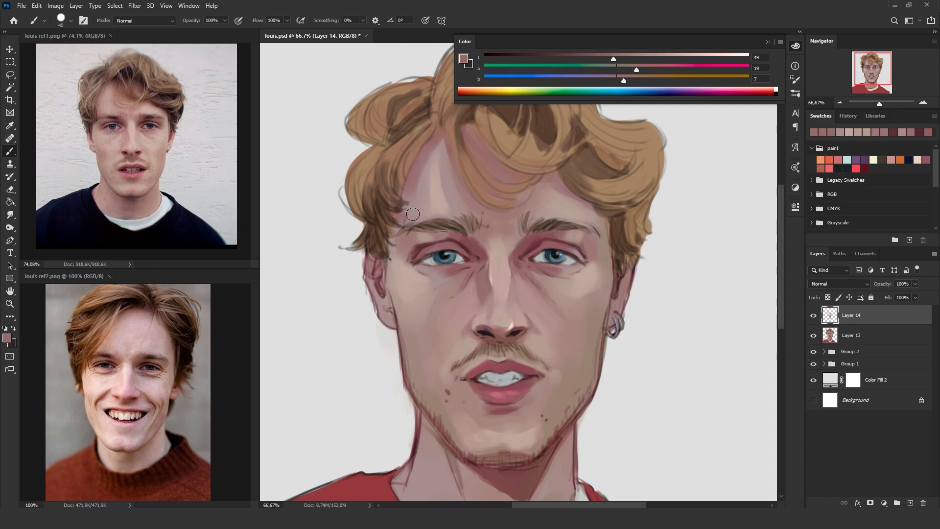
{"action": "left_click", "coordinate": [441, 184], "text": "alt"}
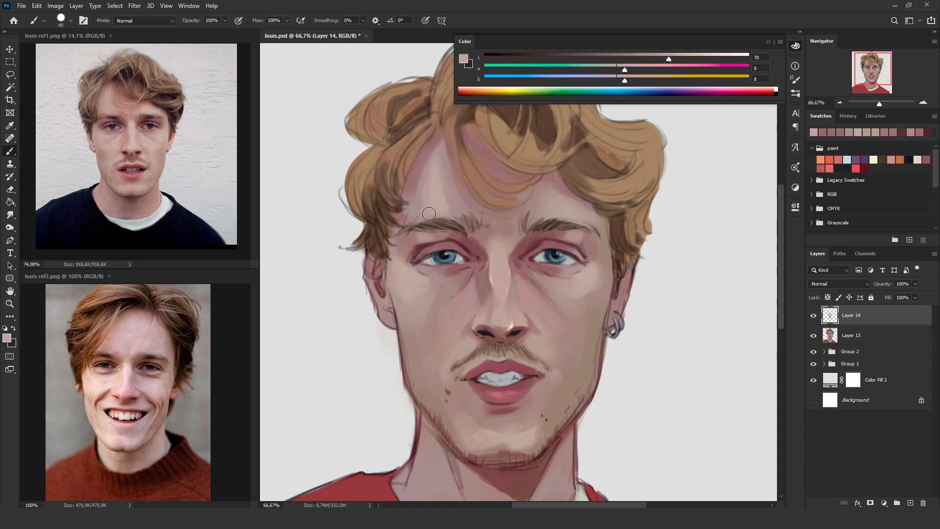
{"action": "left_click", "coordinate": [456, 185], "text": "alt"}
{"action": "mouse_move", "coordinate": [450, 208]}
{"action": "left_mouse_down"}
{"action": "mouse_move", "coordinate": [425, 210]}
{"action": "mouse_move", "coordinate": [436, 165]}
{"action": "mouse_move", "coordinate": [459, 246]}
{"action": "mouse_move", "coordinate": [429, 212]}
{"action": "mouse_move", "coordinate": [466, 212]}
{"action": "left_mouse_up"}
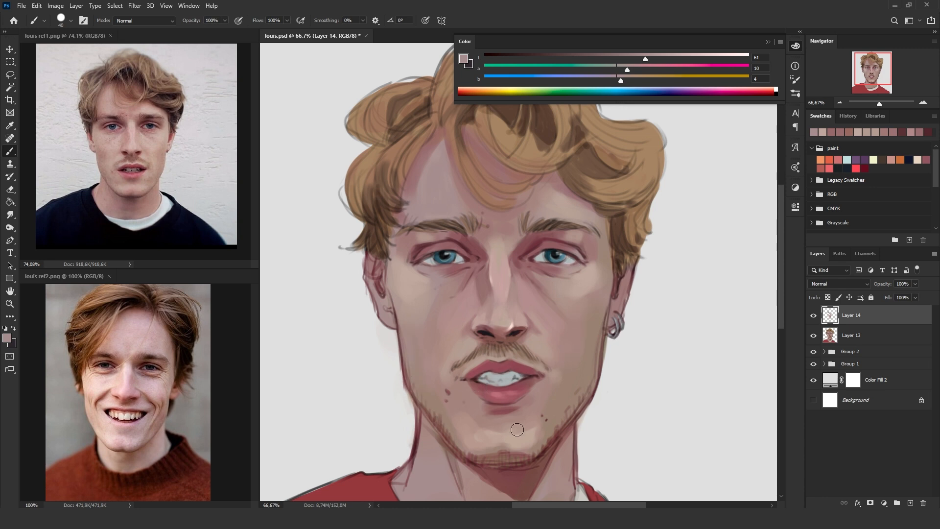
- Paint over the sketch lines on both jaw edges with sampled tones L 53, a 9, b 12 and L 55, a 9, b 9 using a 25 px brush
{"action": "mouse_move", "coordinate": [593, 369]}
{"action": "left_mouse_down"}
{"action": "mouse_move", "coordinate": [600, 326]}
{"action": "mouse_move", "coordinate": [595, 378]}
{"action": "left_mouse_up"}
{"action": "left_click", "coordinate": [594, 366], "text": "alt"}
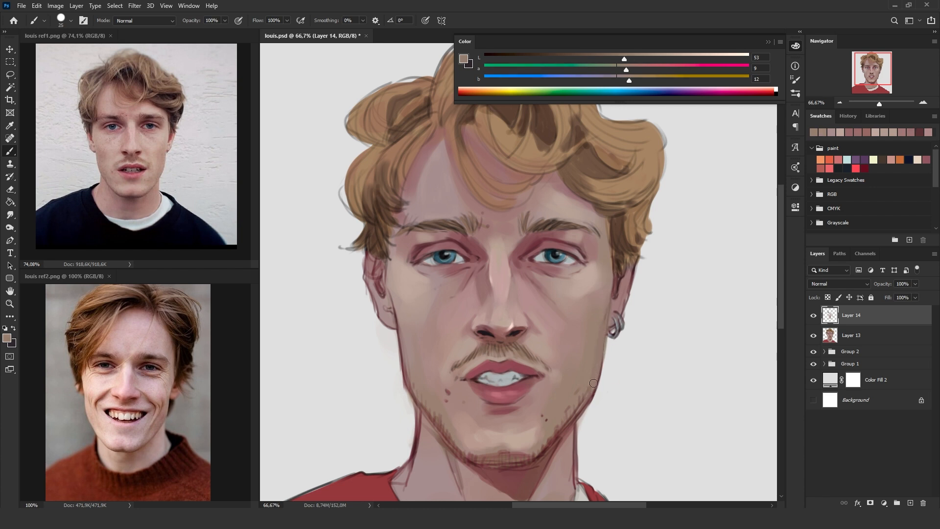
{"action": "left_click", "coordinate": [409, 350], "text": "alt"}
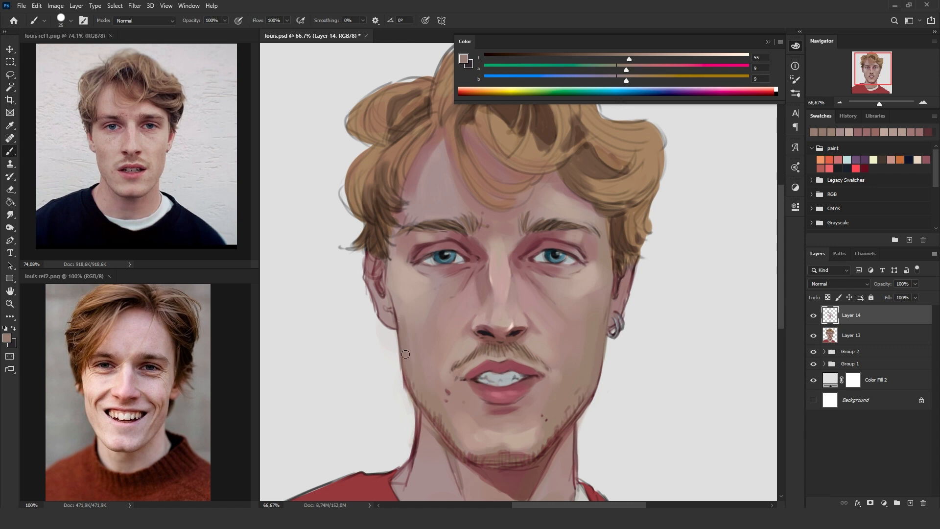
{"action": "left_click", "coordinate": [404, 327], "text": "alt"}
{"action": "mouse_move", "coordinate": [405, 327]}
{"action": "left_mouse_down"}
{"action": "mouse_move", "coordinate": [409, 382]}
{"action": "mouse_move", "coordinate": [401, 323]}
{"action": "mouse_move", "coordinate": [410, 379]}
{"action": "mouse_move", "coordinate": [431, 416]}
{"action": "left_mouse_up"}
- Smooth over the stubble lines along the chin and jaw with sampled tone L 57, a 8, b 11
{"action": "left_click_drag", "start_coordinate": [571, 403], "coordinate": [565, 337]}
{"action": "left_click", "coordinate": [490, 386], "text": "alt"}
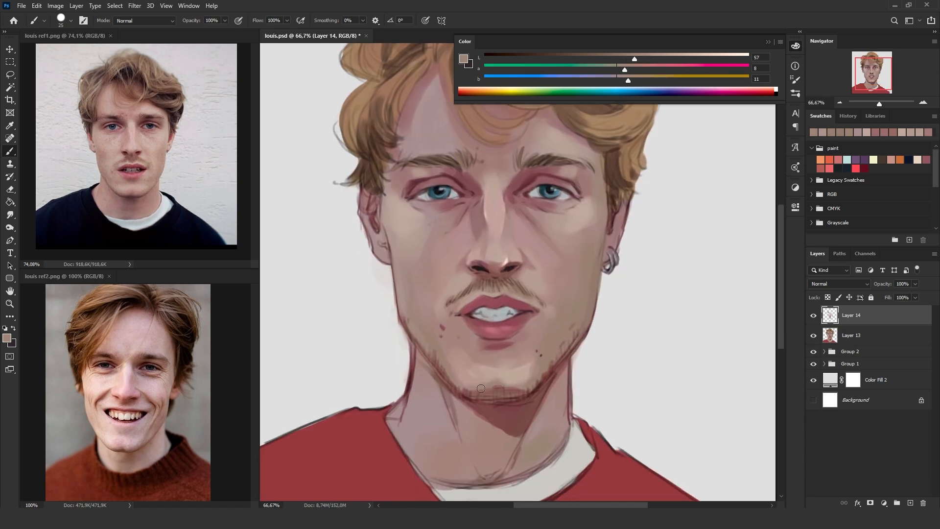
{"action": "mouse_move", "coordinate": [498, 393]}
{"action": "left_mouse_down"}
{"action": "mouse_move", "coordinate": [534, 400]}
{"action": "mouse_move", "coordinate": [499, 389]}
{"action": "mouse_move", "coordinate": [523, 399]}
{"action": "mouse_move", "coordinate": [501, 390]}
{"action": "mouse_move", "coordinate": [538, 385]}
{"action": "left_mouse_up"}
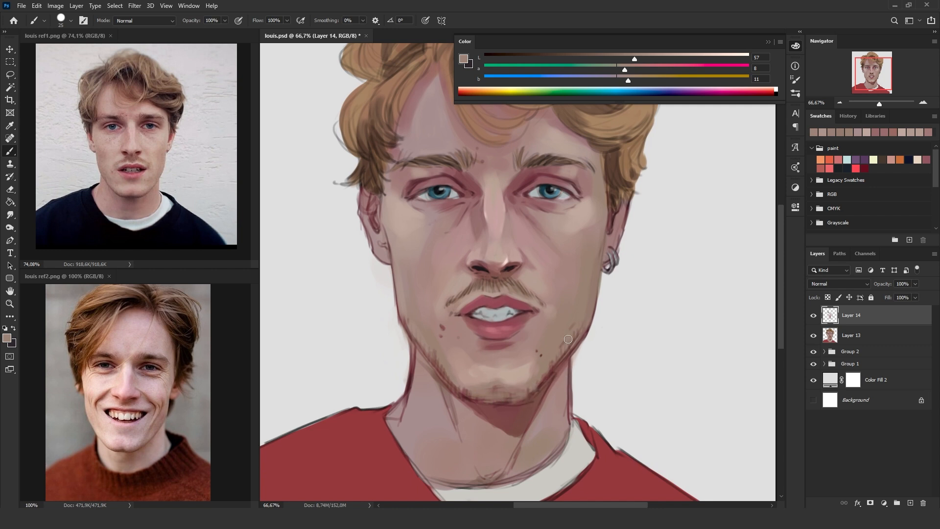
{"action": "mouse_move", "coordinate": [579, 317]}
{"action": "left_mouse_down"}
{"action": "mouse_move", "coordinate": [556, 363]}
{"action": "mouse_move", "coordinate": [574, 342]}
{"action": "mouse_move", "coordinate": [536, 390]}
{"action": "left_mouse_up"}
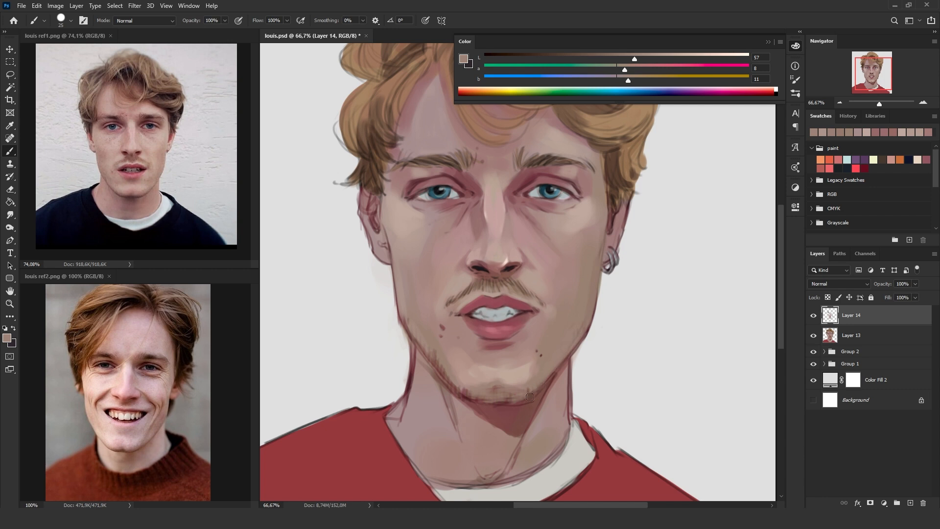
{"action": "mouse_move", "coordinate": [456, 358]}
{"action": "left_mouse_down"}
{"action": "mouse_move", "coordinate": [461, 388]}
{"action": "mouse_move", "coordinate": [415, 330]}
{"action": "mouse_move", "coordinate": [460, 392]}
{"action": "mouse_move", "coordinate": [439, 366]}
{"action": "mouse_move", "coordinate": [462, 388]}
{"action": "mouse_move", "coordinate": [502, 402]}
{"action": "left_mouse_up"}
- Shade the neck beneath the chin with L 53, a 12, b 7, L 37, a 23, b 11 and L 30, a 24, b 8, and compare without Layer 14
{"action": "left_click", "coordinate": [454, 416], "text": "alt"}
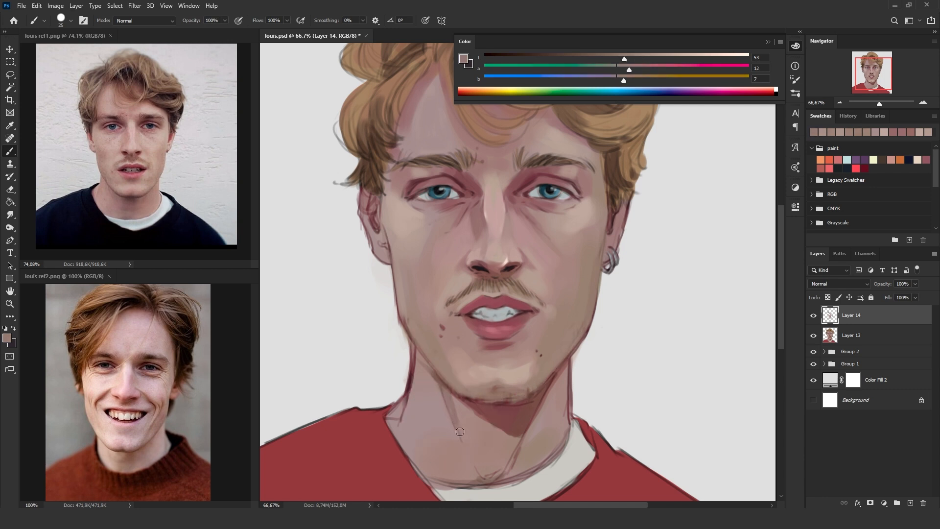
{"action": "left_click", "coordinate": [487, 414], "text": "alt"}
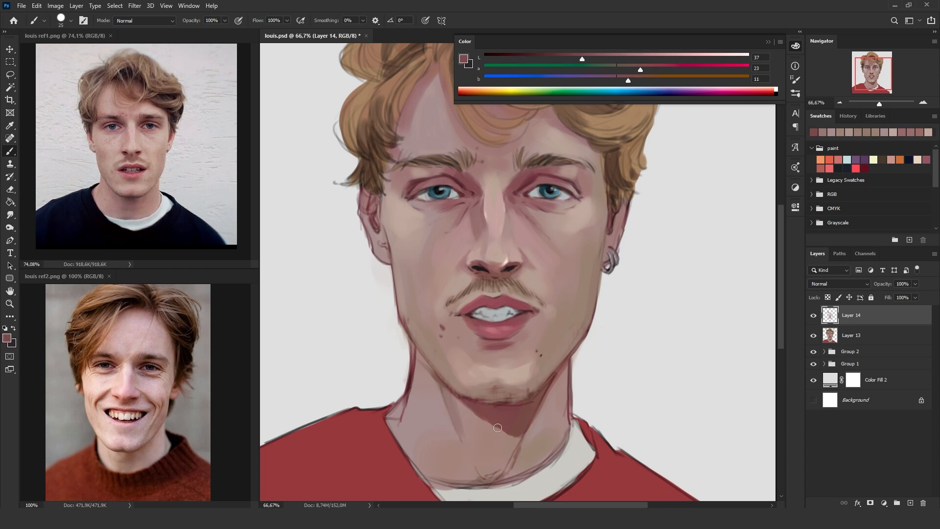
{"action": "left_click", "coordinate": [503, 399], "text": "alt"}
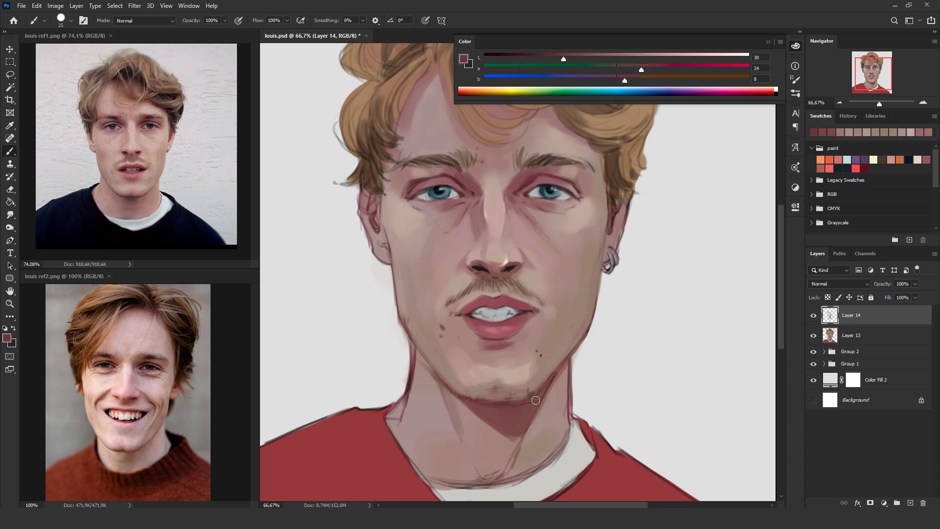
{"action": "left_click", "coordinate": [814, 316]}
{"action": "left_click", "coordinate": [814, 316]}
- Blend the viewer's-left jaw underside and neck with sampled tones L 51, a 10, b 10, L 58, a 12, b 8 and L 61, a 10, b 4
{"action": "left_click", "coordinate": [434, 370], "text": "alt"}
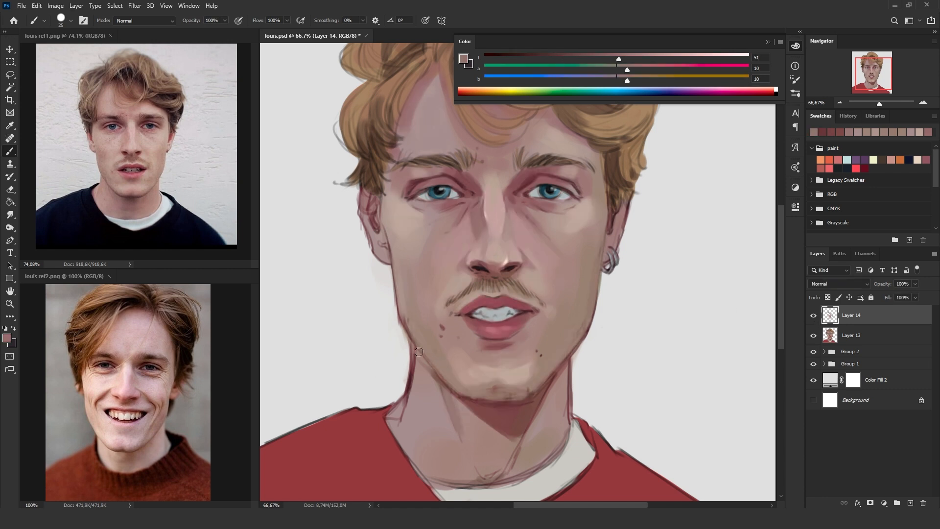
{"action": "left_click", "coordinate": [424, 353], "text": "alt"}
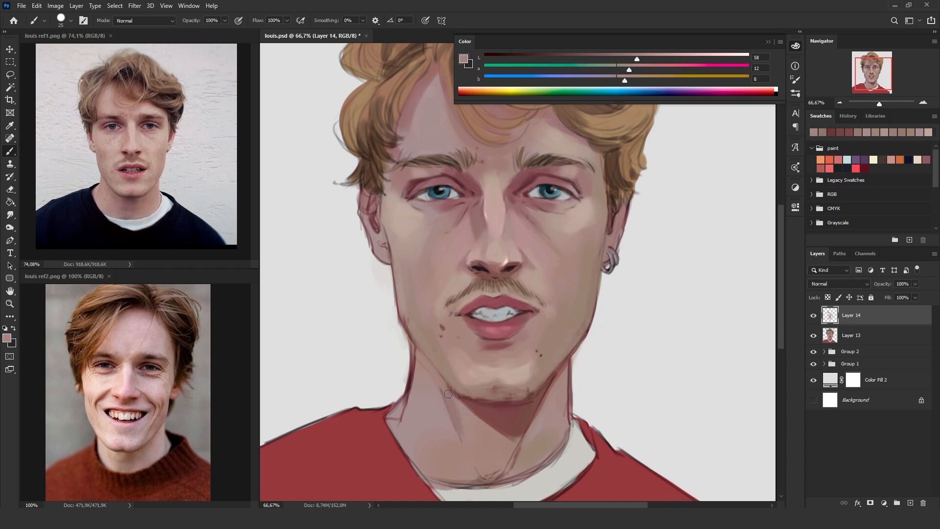
{"action": "left_click", "coordinate": [437, 400], "text": "alt"}
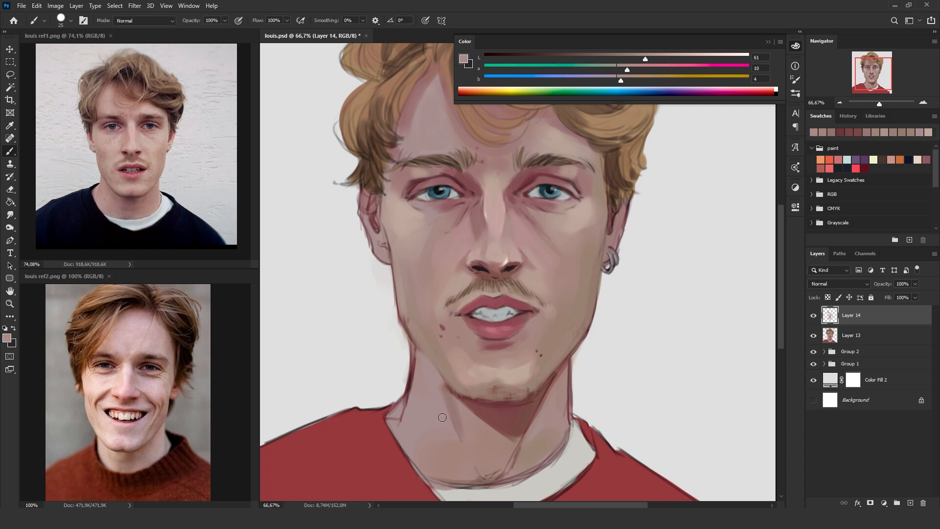
- Redefine the viewer's-left jaw contour with sampled tones L 39, a 16, b 9 and L 62, a 9, b 8 using a 9 px brush
{"action": "left_click", "coordinate": [414, 337], "text": "alt"}
{"action": "key", "text": "bracketleft"}
{"action": "key", "text": "bracketleft"}
{"action": "key", "text": "bracketleft"}
{"action": "key", "text": "bracketleft"}
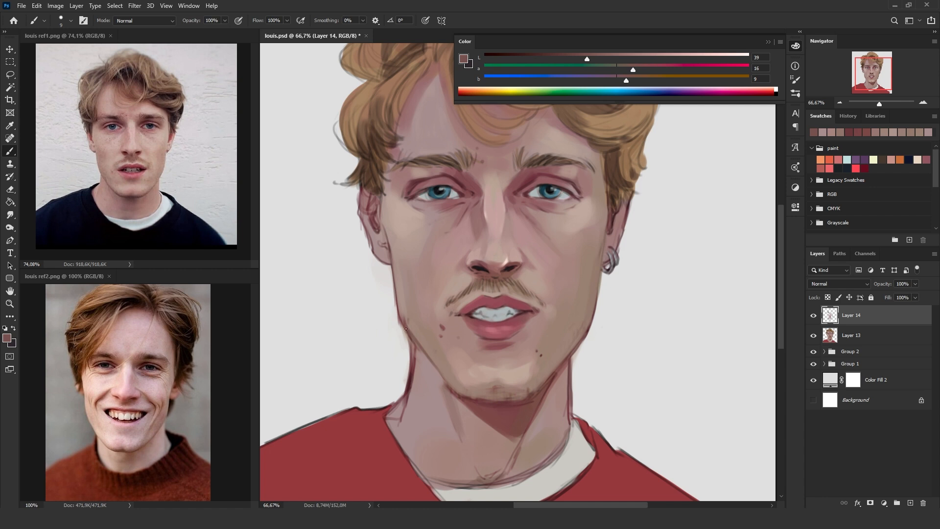
{"action": "left_click", "coordinate": [409, 331], "text": "alt"}
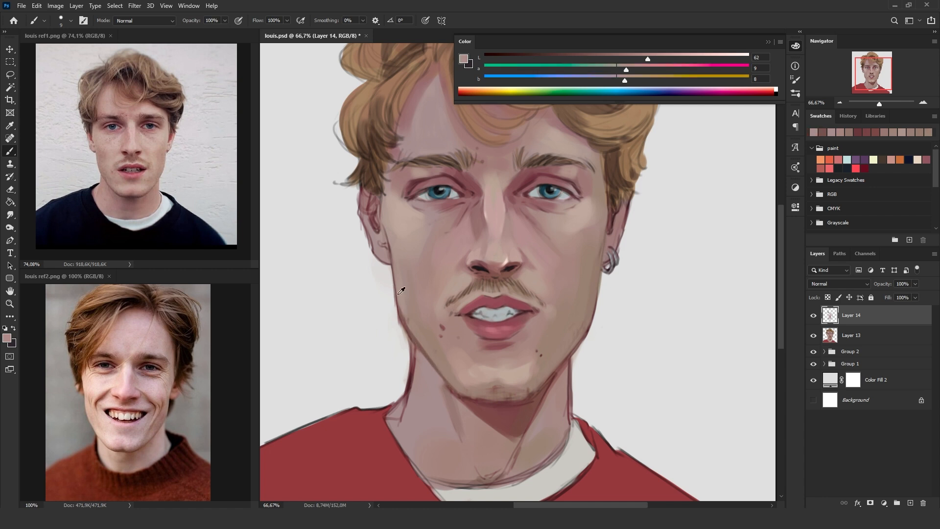
- Smooth the skin along the viewer's-left jaw with sampled tones L 61, a 9, b 8 and L 56, a 8, b 12 using a 20 px brush
{"action": "left_click", "coordinate": [435, 346], "text": "alt"}
{"action": "key", "text": "bracketright"}
{"action": "key", "text": "bracketright"}
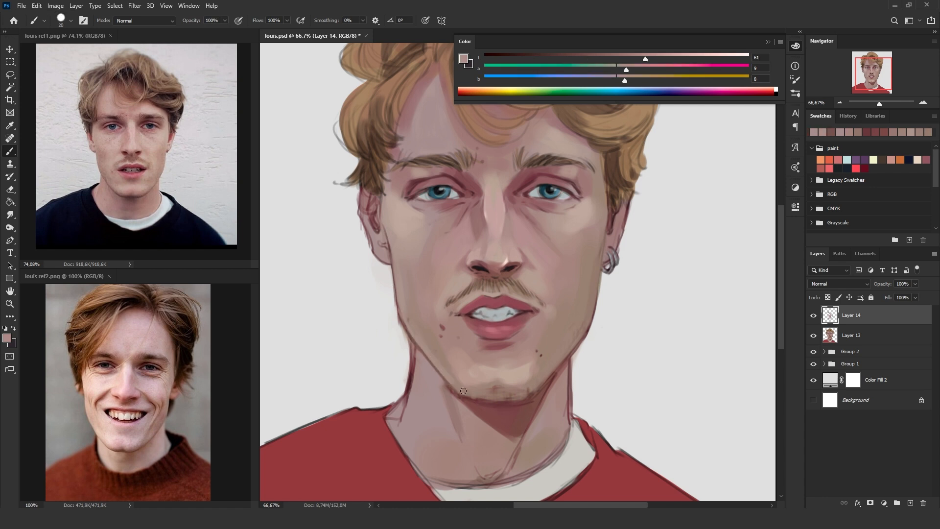
{"action": "left_click", "coordinate": [424, 343], "text": "alt"}
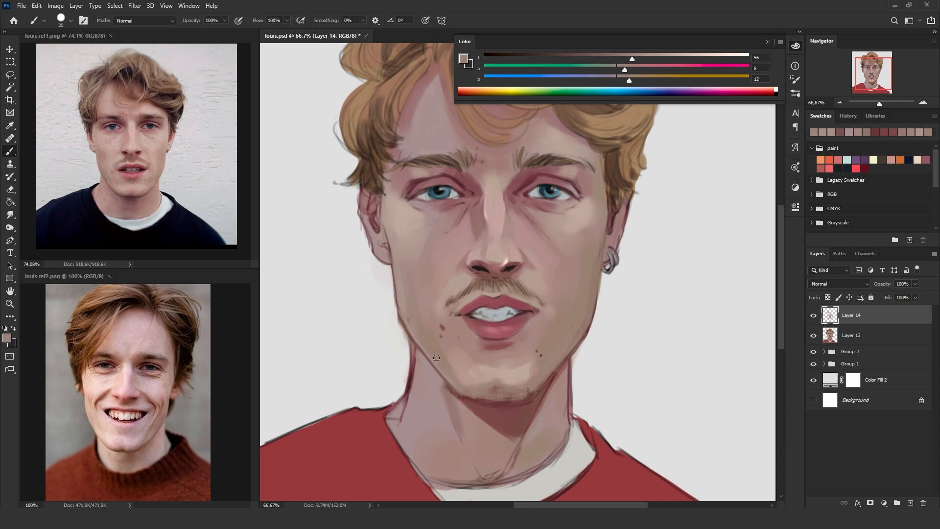
- Clean up the viewer's-right jawline with L 43, a 14, b 11, L 34, a 19, b 12, L 57, a 13, b 9 and L 56, a 8, b 11
{"action": "left_click", "coordinate": [548, 379], "text": "alt"}
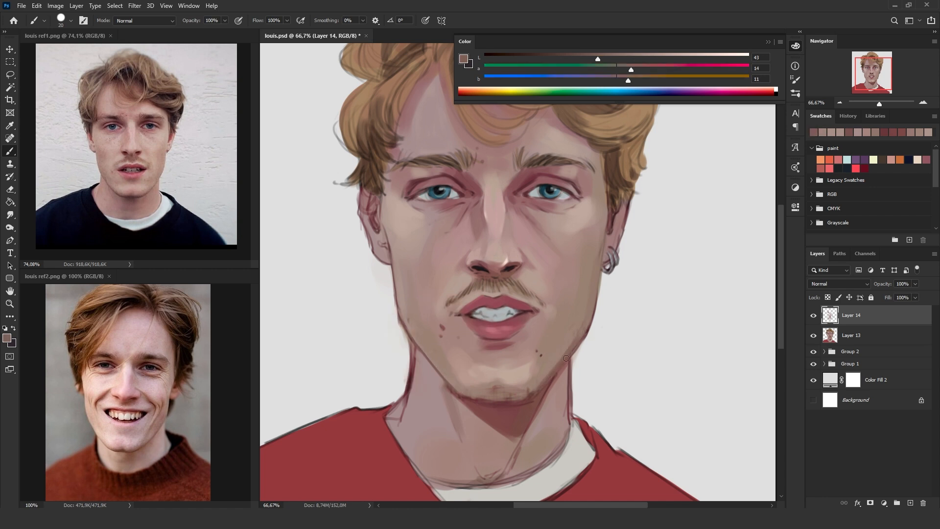
{"action": "left_click", "coordinate": [555, 374], "text": "alt"}
{"action": "key", "text": "bracketleft"}
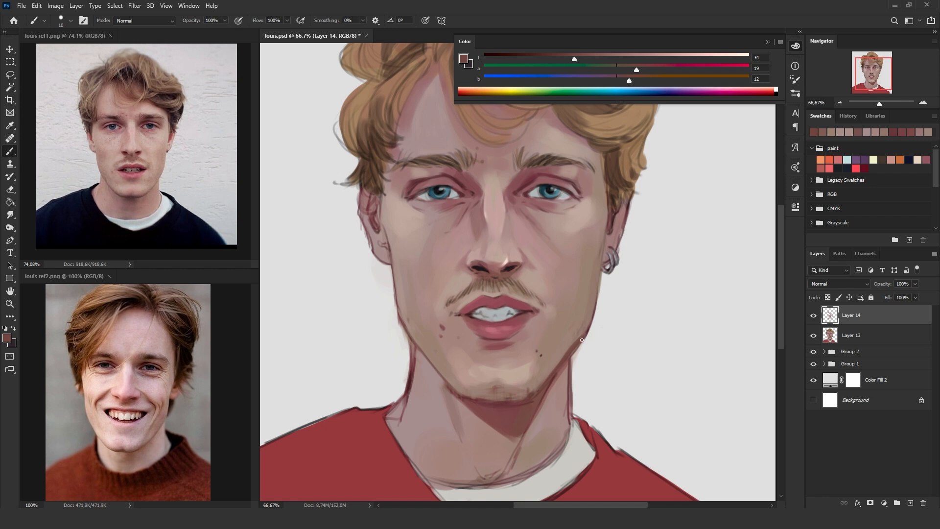
{"action": "left_click", "coordinate": [556, 384], "text": "alt"}
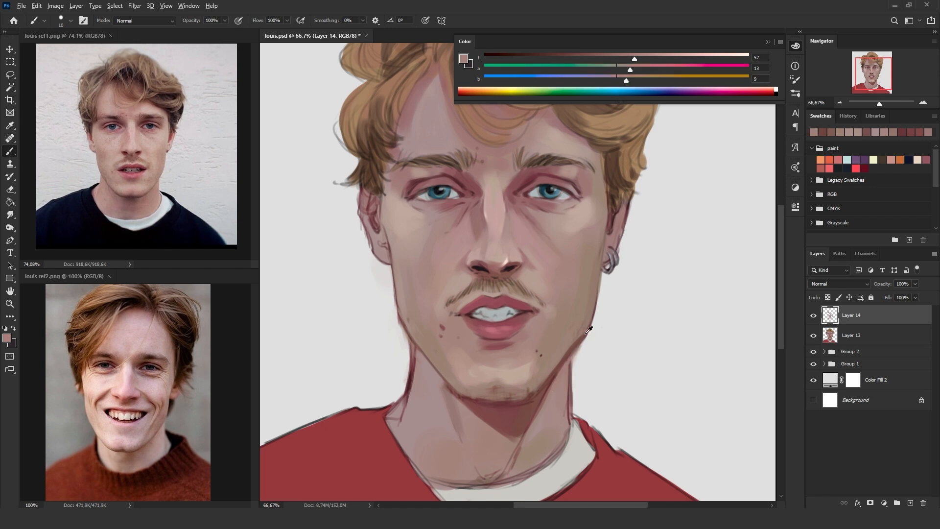
{"action": "left_click", "coordinate": [575, 351], "text": "alt"}
{"action": "left_click", "coordinate": [571, 354], "text": "alt"}
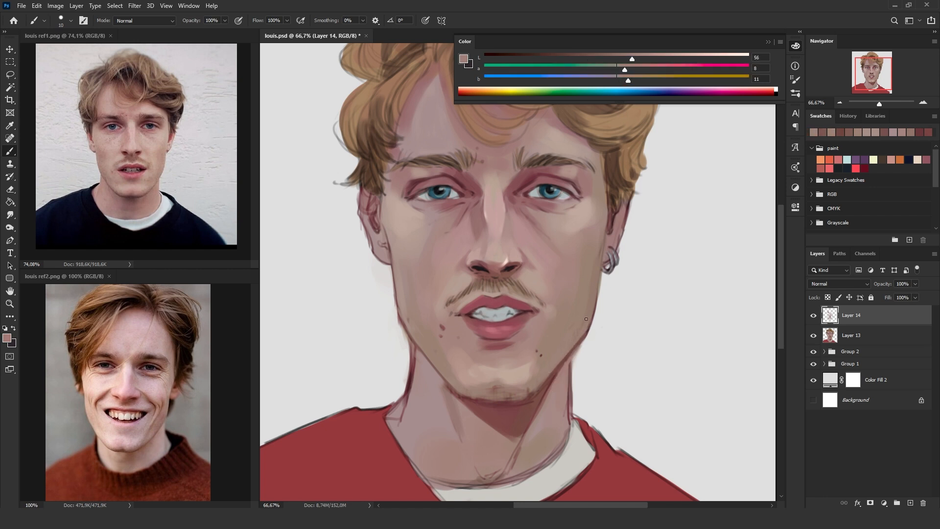
- Refine both ears with sampled tones L 54, a 13, b 6, L 34, a 20, b 8 and L 56, a 13, b 4 using a 10 px brush
{"action": "left_click_drag", "start_coordinate": [604, 235], "coordinate": [600, 256]}
{"action": "left_click", "coordinate": [608, 245], "text": "alt"}
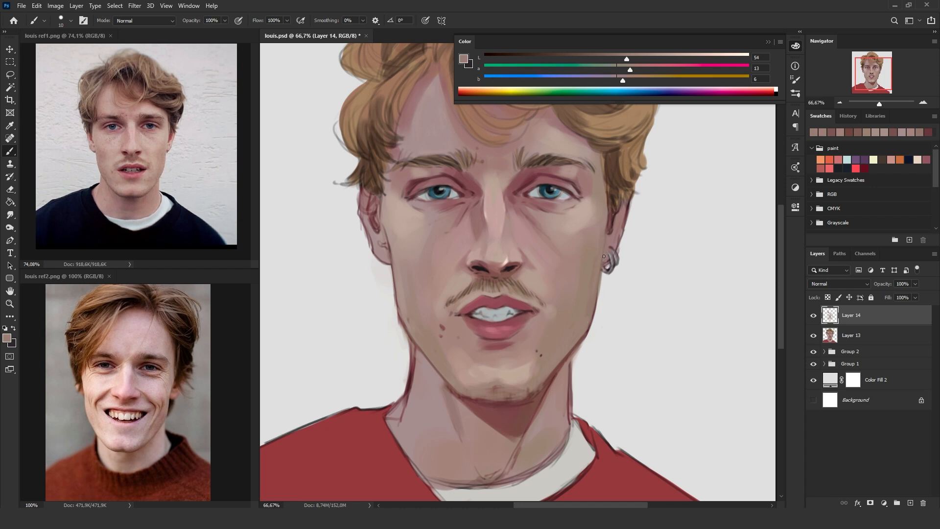
{"action": "left_click", "coordinate": [612, 222], "text": "alt"}
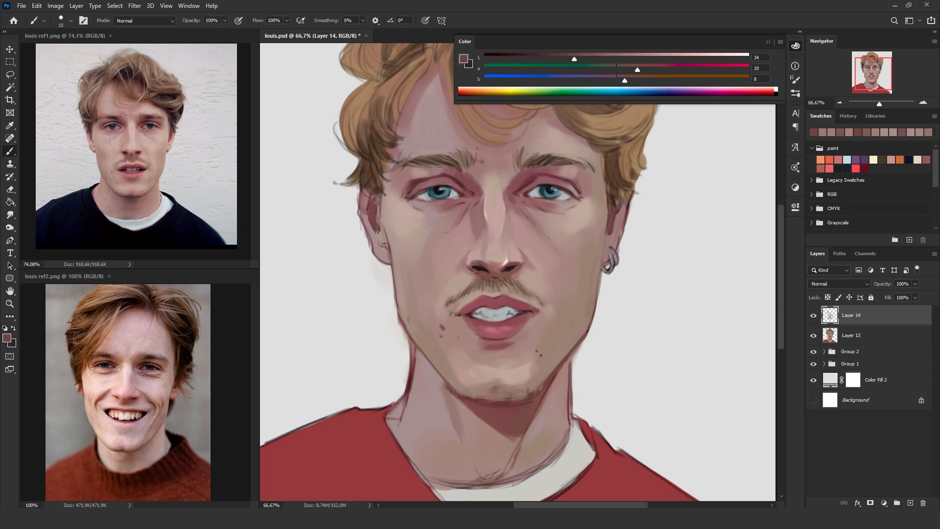
{"action": "left_click", "coordinate": [362, 210], "text": "alt"}
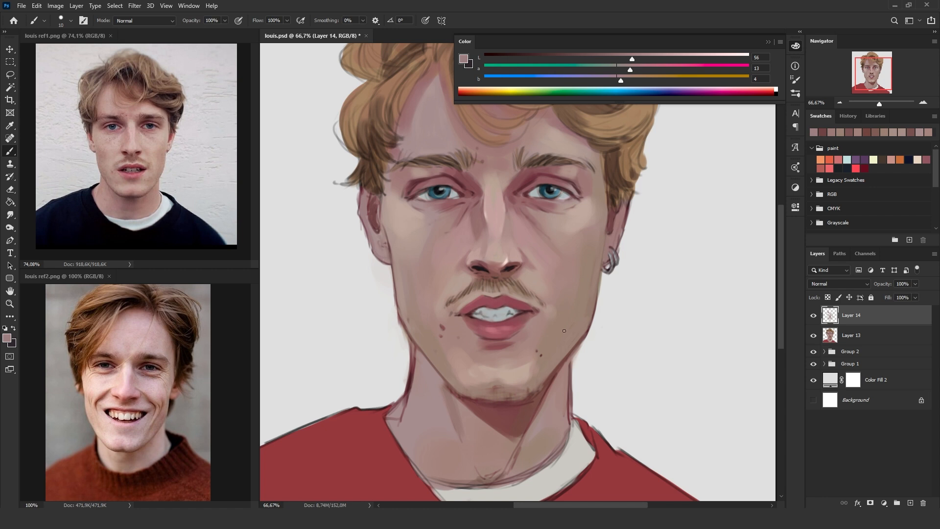
- Lighten both ears with sampled Lab tone 70/9/8 using a 25 px brush, and redden their inner shadows with 42/33/7
{"action": "left_click", "coordinate": [396, 155], "text": "alt"}
{"action": "key", "text": "bracketright"}
{"action": "key", "text": "bracketright"}
{"action": "key", "text": "bracketright"}
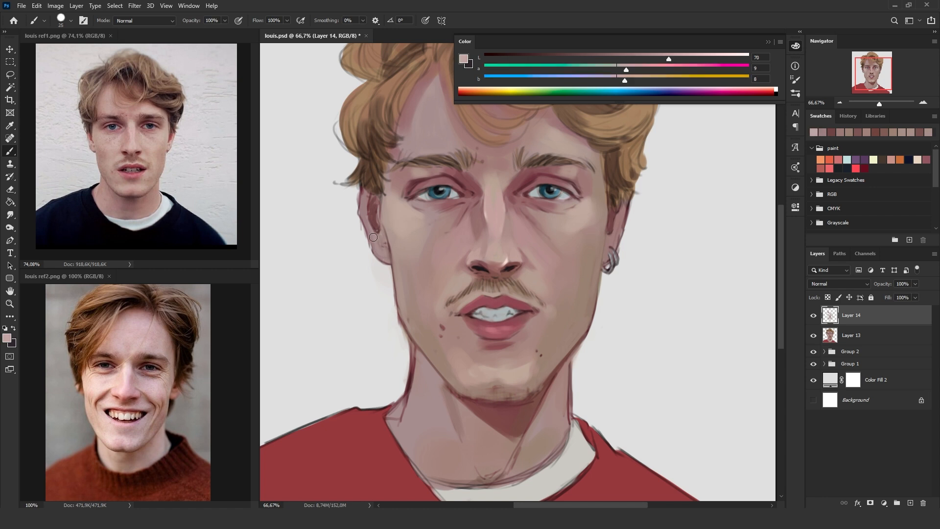
{"action": "mouse_move", "coordinate": [610, 245]}
{"action": "left_mouse_down"}
{"action": "mouse_move", "coordinate": [618, 215]}
{"action": "mouse_move", "coordinate": [608, 257]}
{"action": "mouse_move", "coordinate": [617, 238]}
{"action": "left_mouse_up"}
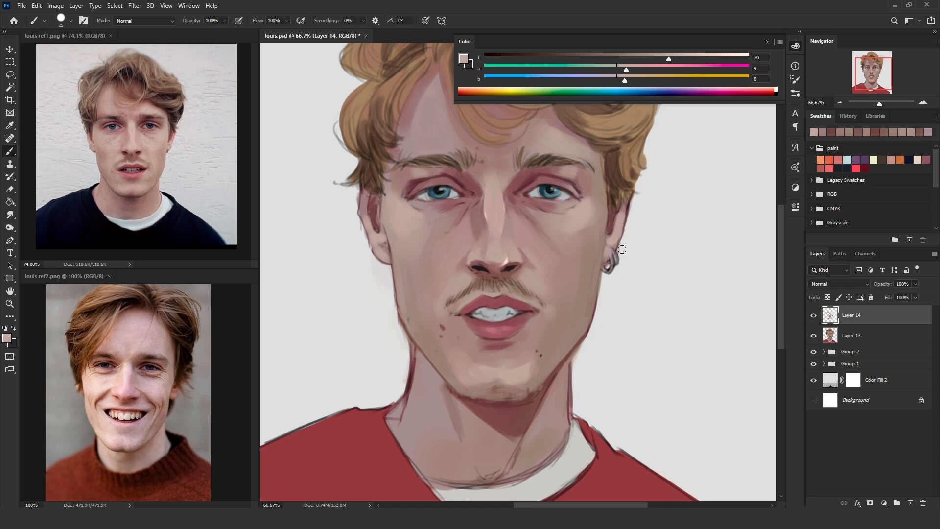
{"action": "left_click", "coordinate": [511, 298], "text": "alt"}
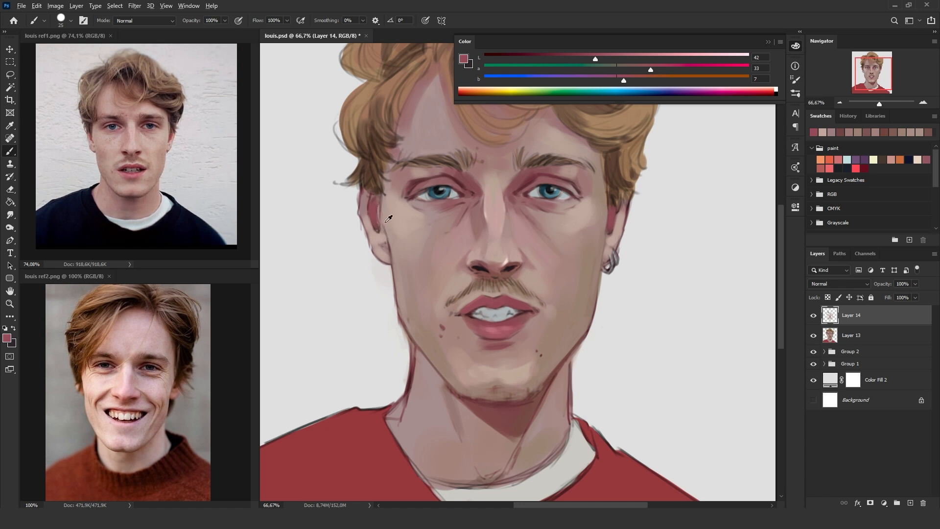
- Add fine light accents to the ears with sampled Lab tone 70/9/8 using a 9 px brush
{"action": "left_click", "coordinate": [371, 199], "text": "alt"}
{"action": "key", "text": "bracketleft"}
{"action": "key", "text": "bracketleft"}
{"action": "key", "text": "bracketleft"}
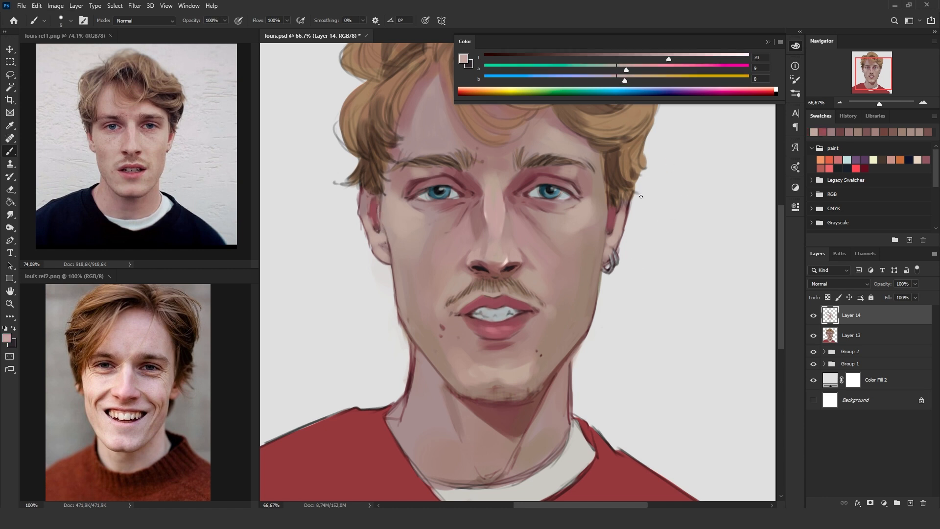
- Deepen and blend the ear shadows and their edges against the face with Lab tones 24/24/6, 51/15/6 and 35/24/9 using a 10 px brush
{"action": "left_click", "coordinate": [563, 187], "text": "alt"}
{"action": "key", "text": "bracketright"}
{"action": "key", "text": "bracketright"}
{"action": "key", "text": "bracketright"}
{"action": "key", "text": "bracketleft"}
{"action": "key", "text": "bracketleft"}
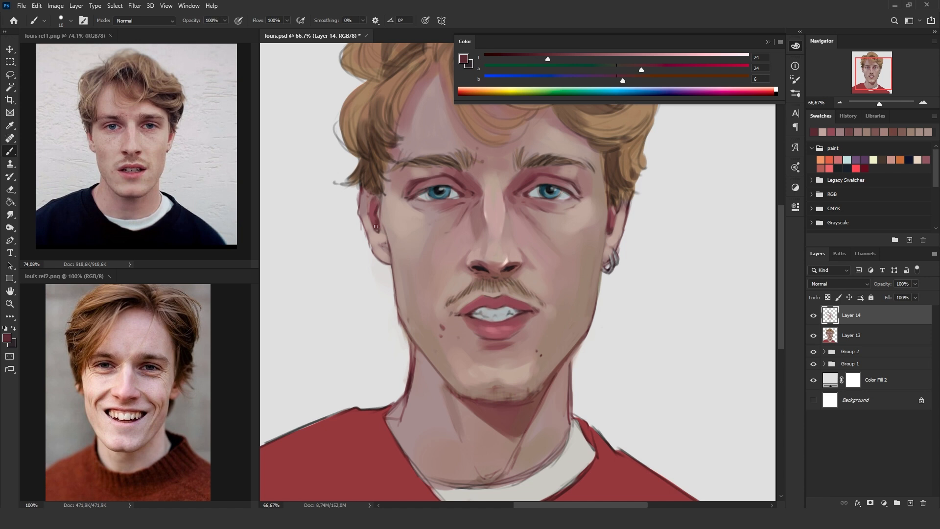
{"action": "left_click", "coordinate": [382, 208], "text": "alt"}
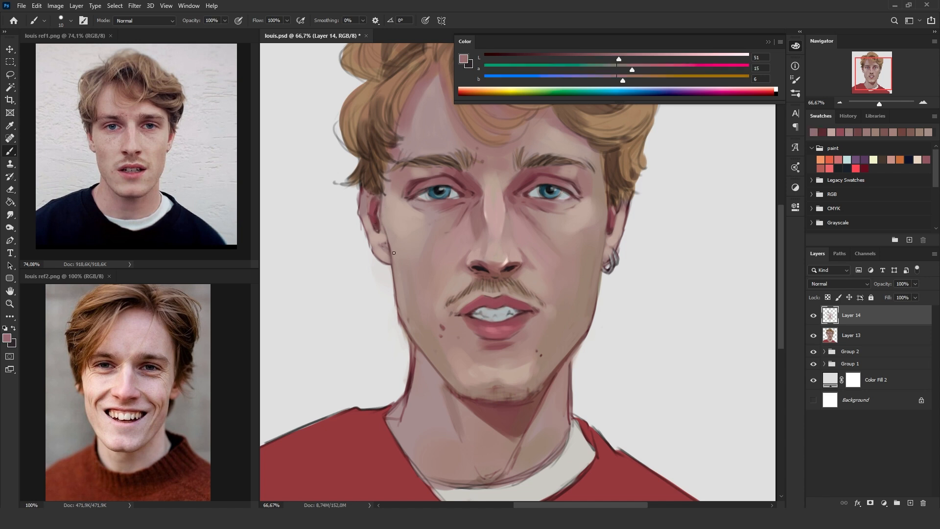
{"action": "left_click", "coordinate": [384, 225], "text": "alt"}
{"action": "left_click_drag", "start_coordinate": [385, 231], "coordinate": [380, 214]}
{"action": "left_click_drag", "start_coordinate": [608, 236], "coordinate": [598, 289]}
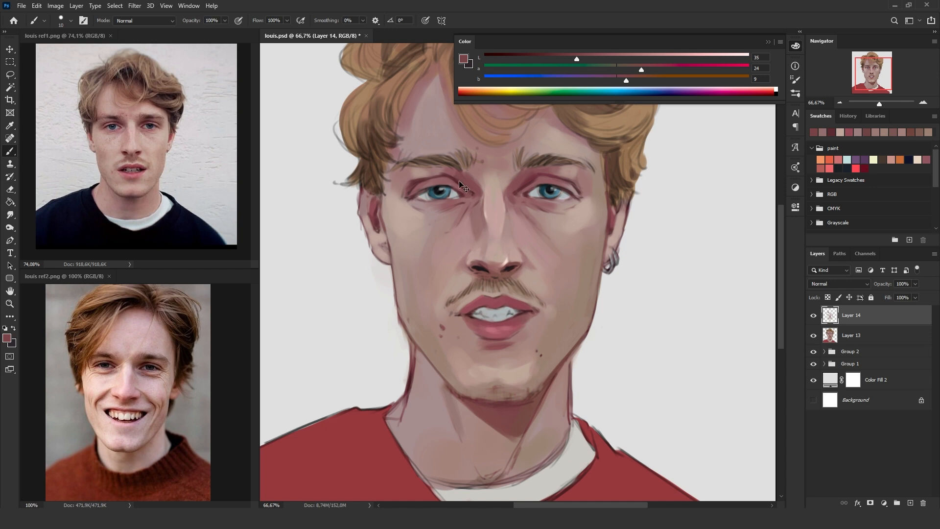
- Model the eye corners and surrounding sockets with sampled Lab tones 25/22/6, 62/14/7, 54/16/7 and 39/24/7, enlarging the brush to 25 px
{"action": "left_click", "coordinate": [471, 193], "text": "alt"}
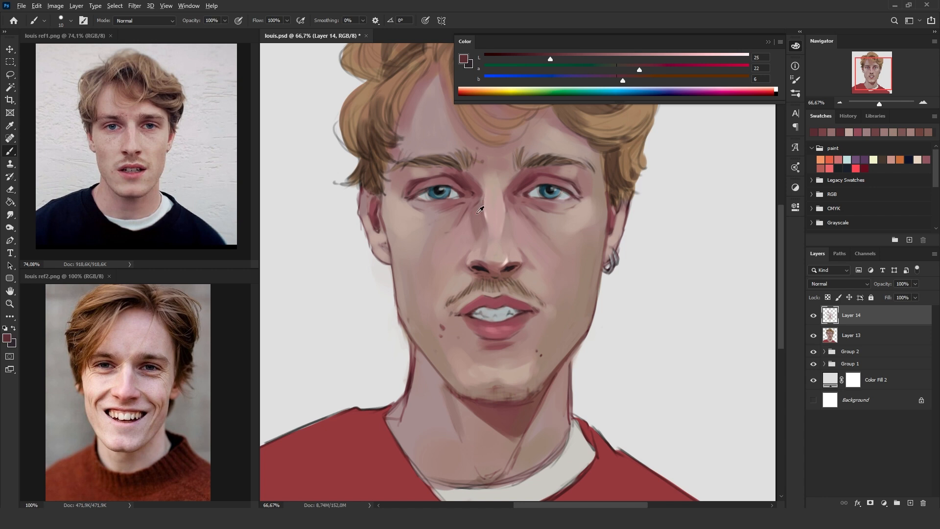
{"action": "left_click", "coordinate": [474, 194], "text": "alt"}
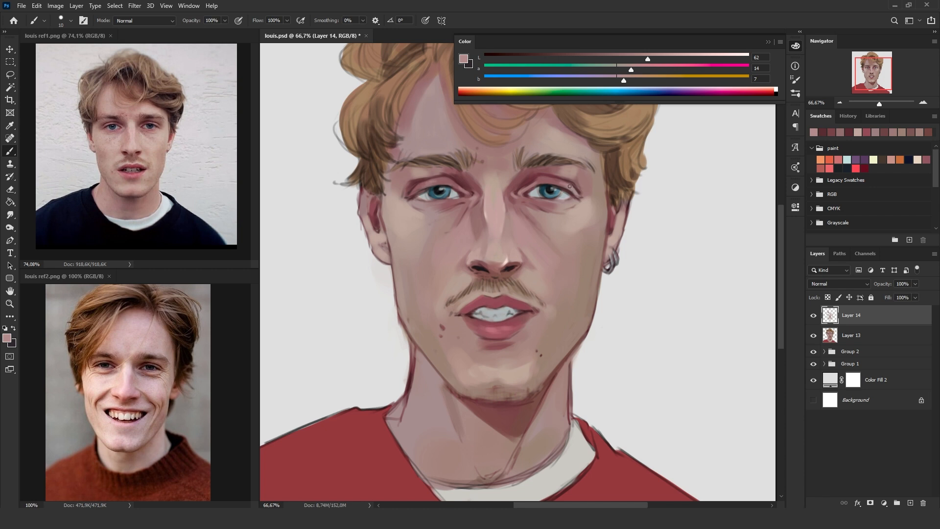
{"action": "left_click", "coordinate": [585, 186], "text": "alt"}
{"action": "key", "text": "bracketright"}
{"action": "key", "text": "bracketright"}
{"action": "key", "text": "bracketright"}
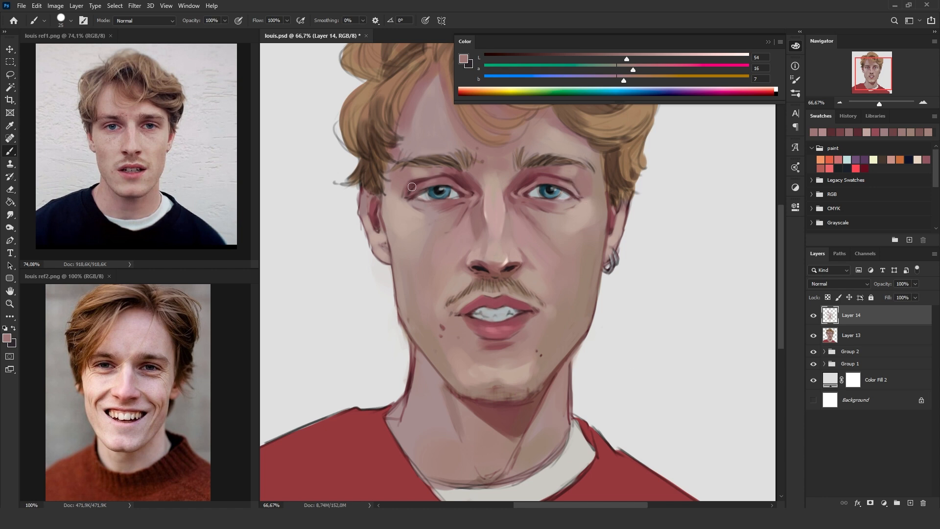
{"action": "left_click", "coordinate": [570, 182], "text": "alt"}
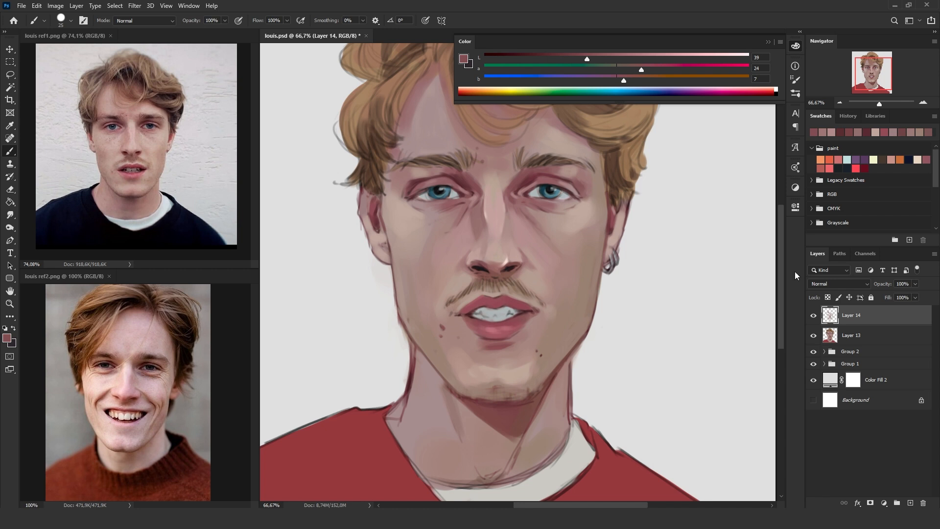
- Compare the portrait with and without Layer 14, leaving the layer visible
{"action": "left_click", "coordinate": [814, 316]}
{"action": "left_click", "coordinate": [814, 315]}
{"action": "left_click", "coordinate": [814, 316]}
{"action": "left_click", "coordinate": [815, 316]}
- Repaint the viewer's-left iris with sampled Lab tones 32/-11/-13, 46/-12/-5, 51/-12/-14 and 33/-10/-11 using a 7 px brush
{"action": "scroll", "coordinate": [510, 229], "scroll_direction": "up", "scroll_amount": 1}
{"action": "left_click_drag", "start_coordinate": [509, 229], "coordinate": [539, 324]}
{"action": "key", "text": "bracketleft"}
{"action": "key", "text": "bracketleft"}
{"action": "key", "text": "bracketleft"}
{"action": "key", "text": "bracketleft"}
{"action": "key", "text": "bracketleft"}
{"action": "left_click", "coordinate": [410, 258], "text": "alt"}
{"action": "key", "text": "bracketleft"}
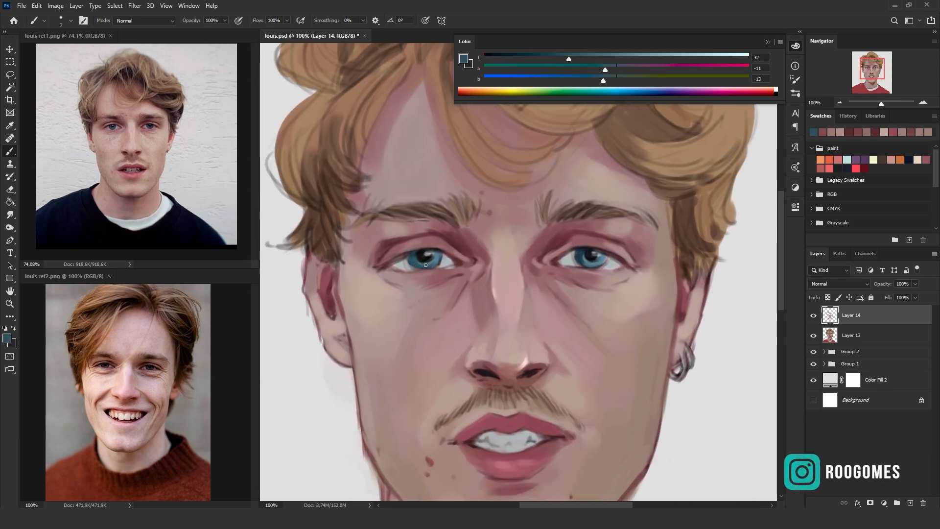
{"action": "left_click", "coordinate": [421, 263], "text": "alt"}
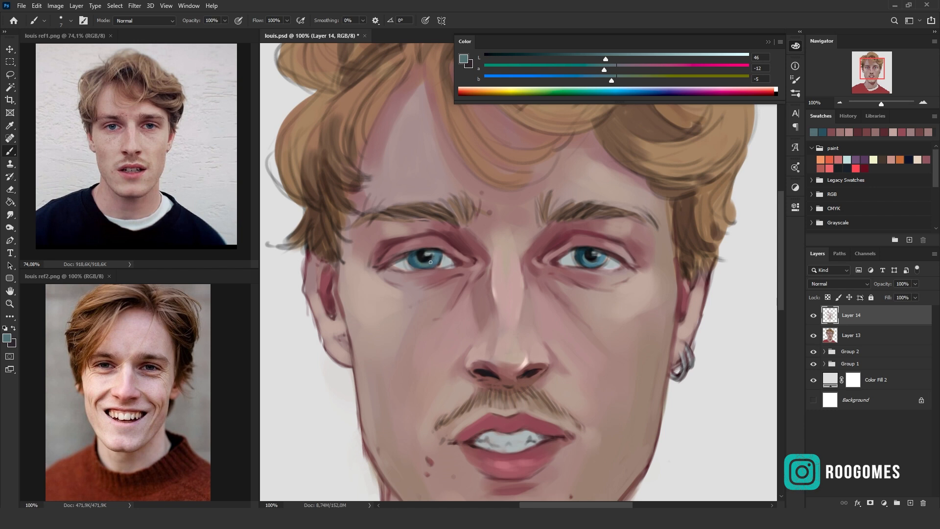
{"action": "left_click", "coordinate": [433, 267], "text": "alt"}
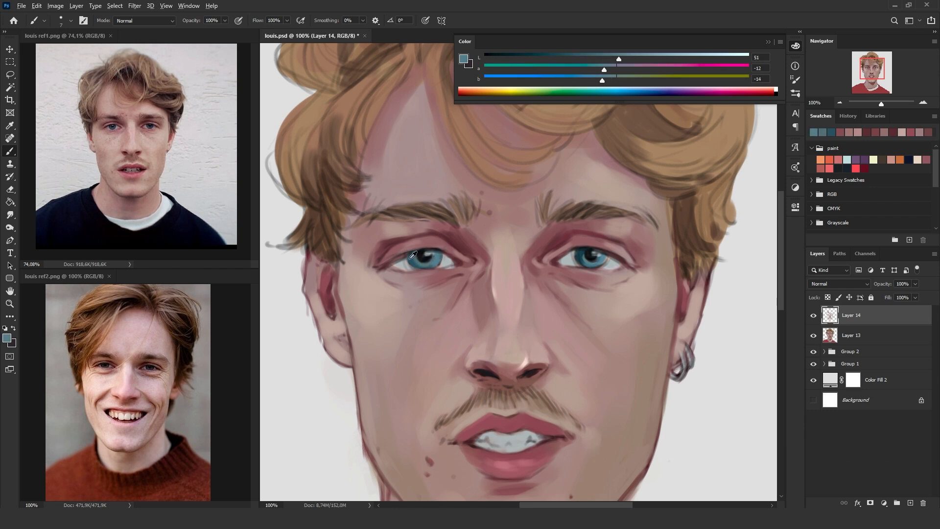
{"action": "left_click", "coordinate": [416, 265], "text": "alt"}
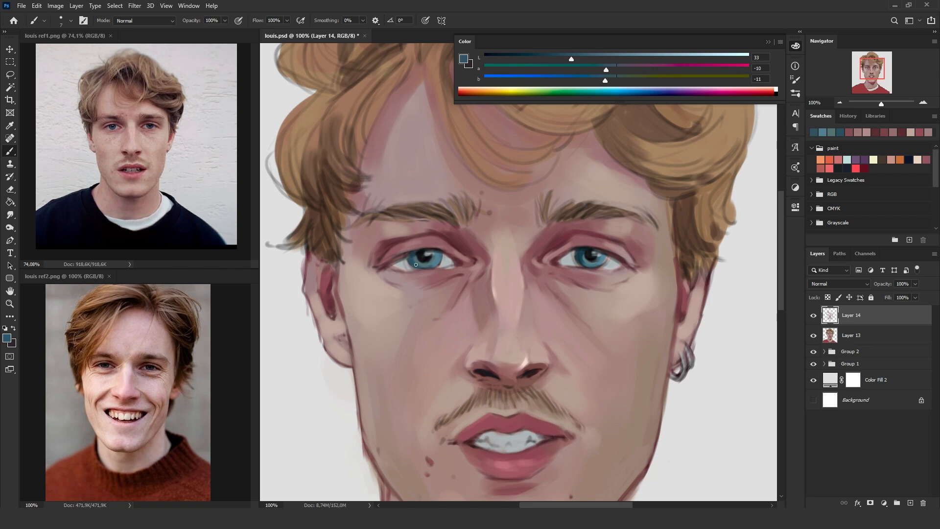
- Darken the iris edges and upper lash line with Lab tones 21/-10/-11 and 4/0/-1, and refine the viewer's-right iris with 44/-12/-15
{"action": "left_click", "coordinate": [578, 250], "text": "alt"}
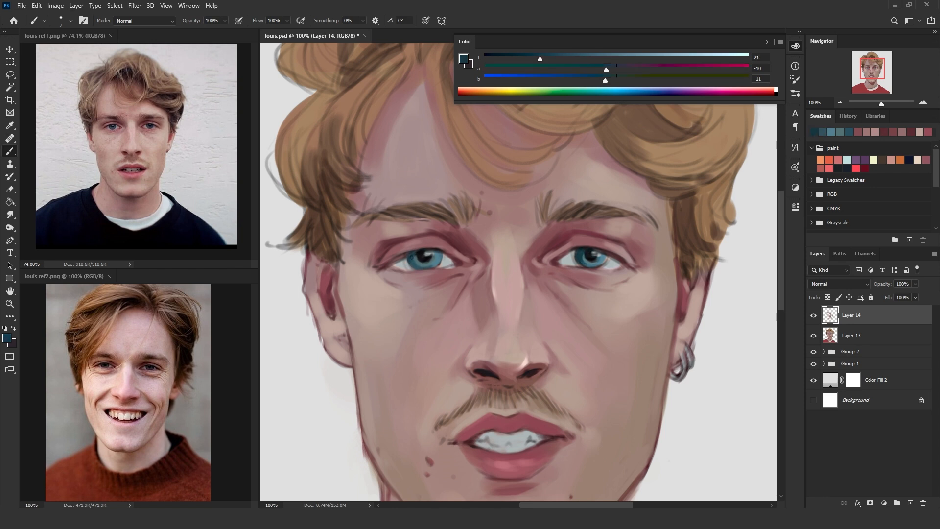
{"action": "left_click", "coordinate": [426, 252], "text": "alt"}
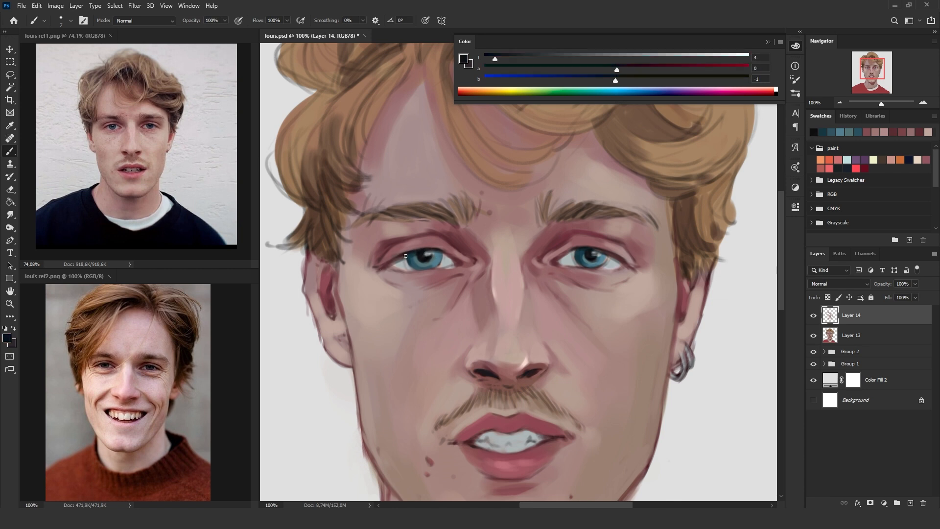
{"action": "left_click", "coordinate": [578, 253], "text": "alt"}
{"action": "left_click", "coordinate": [589, 263], "text": "alt"}
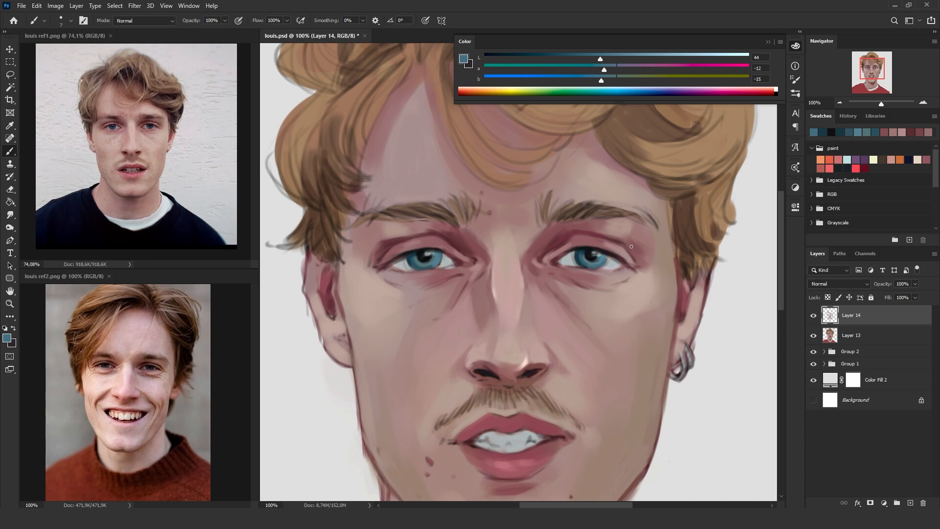
- Clean up the whites of the eyes with sampled Lab tone 74/-4/-2 and the lid edges with 46/21/7
{"action": "key", "text": "ctrl+minus"}
{"action": "key", "text": "ctrl+minus"}
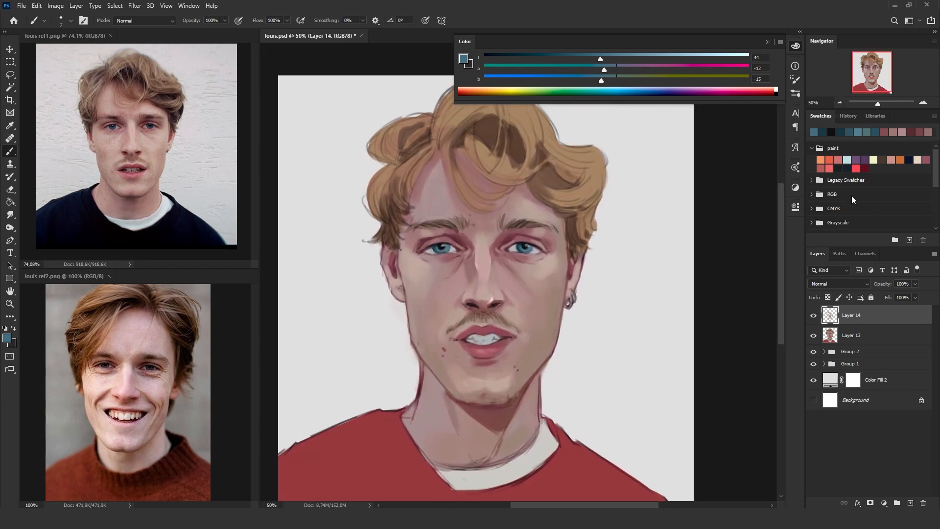
{"action": "key", "text": "ctrl+plus"}
{"action": "key", "text": "ctrl+plus"}
{"action": "left_click_drag", "start_coordinate": [539, 237], "coordinate": [586, 248]}
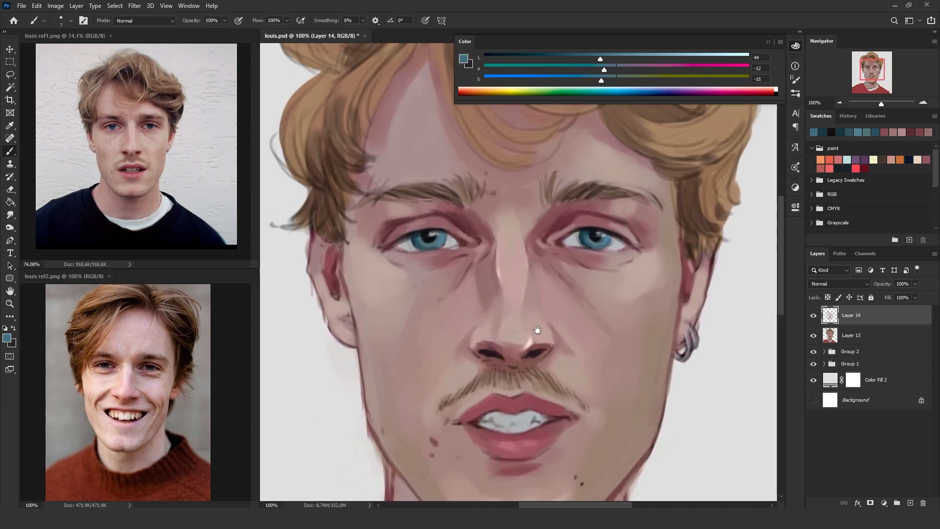
{"action": "left_click", "coordinate": [573, 240], "text": "alt"}
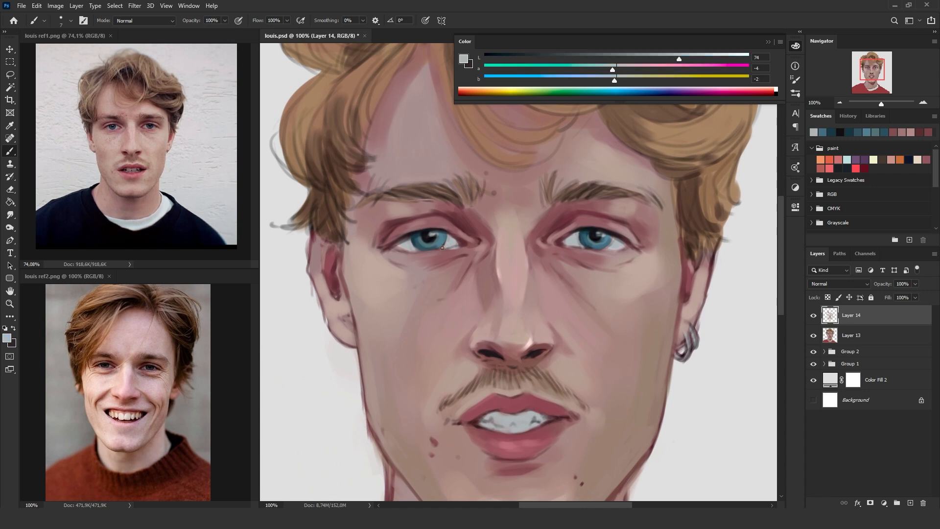
{"action": "left_click", "coordinate": [452, 250], "text": "alt"}
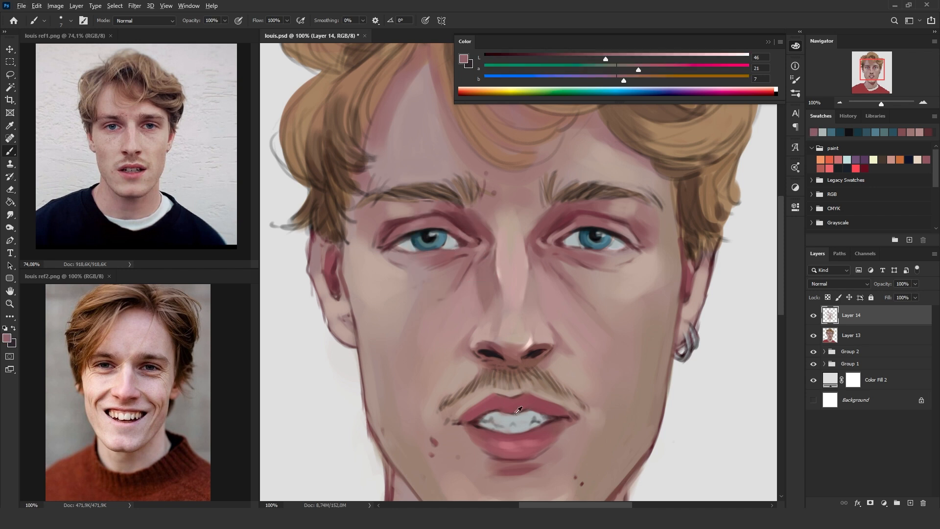
- Tint the eyelids pink with the lower lip's Lab tone 56/32/8, replacing a trial lower-lid stroke and using a 20 px brush
{"action": "left_click", "coordinate": [483, 402], "text": "alt"}
{"action": "left_click", "coordinate": [508, 443], "text": "alt"}
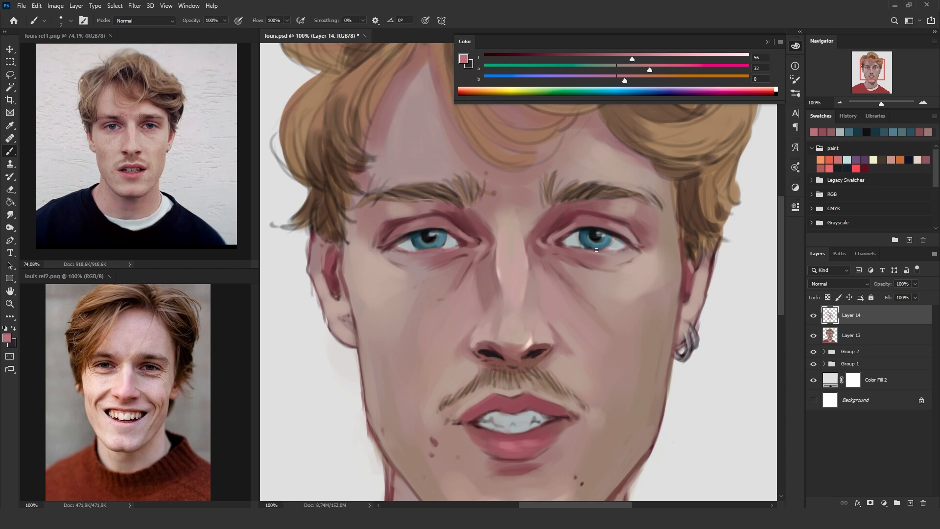
{"action": "left_click_drag", "start_coordinate": [586, 249], "coordinate": [603, 251]}
{"action": "key", "text": "ctrl+z"}
{"action": "key", "text": "bracketright"}
{"action": "key", "text": "bracketright"}
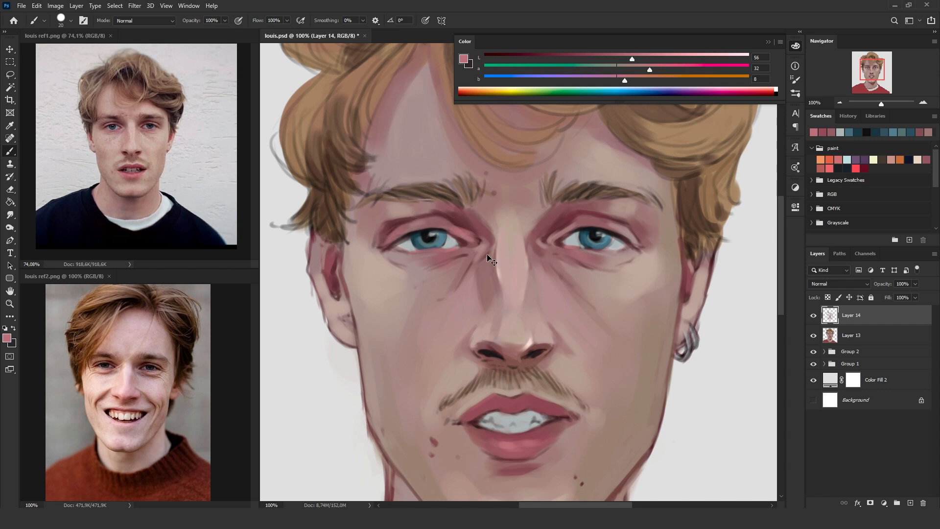
{"action": "left_click_drag", "start_coordinate": [619, 239], "coordinate": [642, 246]}
{"action": "key", "text": "bracketleft"}
{"action": "key", "text": "bracketright"}
{"action": "key", "text": "bracketright"}
{"action": "key", "text": "bracketright"}
- Define the lash lines and inner corners of both eyes with thin strokes in sampled Lab tones 24/22/5, 30/23/6 and 20/19/5
{"action": "left_click", "coordinate": [570, 246], "text": "alt"}
{"action": "key", "text": "bracketleft"}
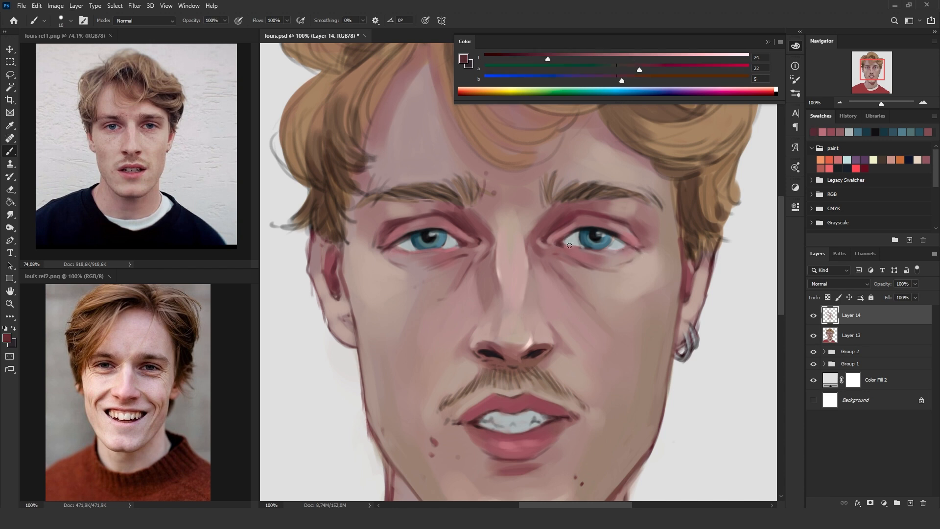
{"action": "key", "text": "bracketleft"}
{"action": "left_click", "coordinate": [566, 241], "text": "alt"}
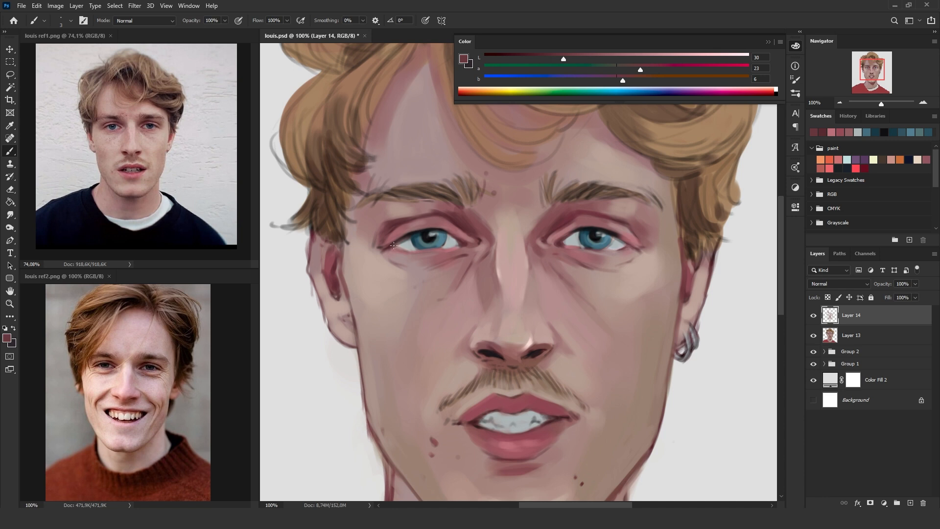
{"action": "key", "text": "bracketright"}
{"action": "key", "text": "bracketright"}
{"action": "left_click", "coordinate": [481, 241], "text": "alt"}
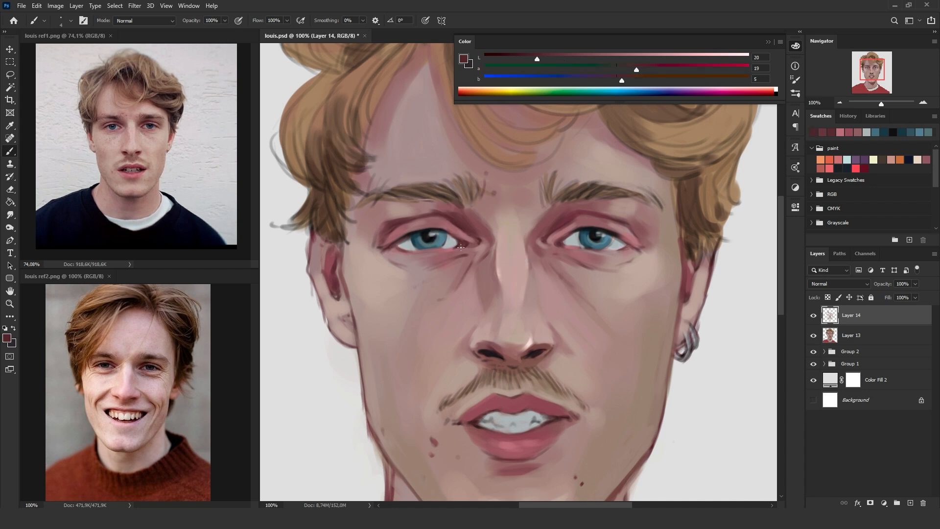
- Sharpen the eye corners and lash lines with sampled Lab tones 74/-4/-2, 24/20/6 and 12/5/0, using up to a 5 px brush
{"action": "left_click", "coordinate": [462, 244], "text": "alt"}
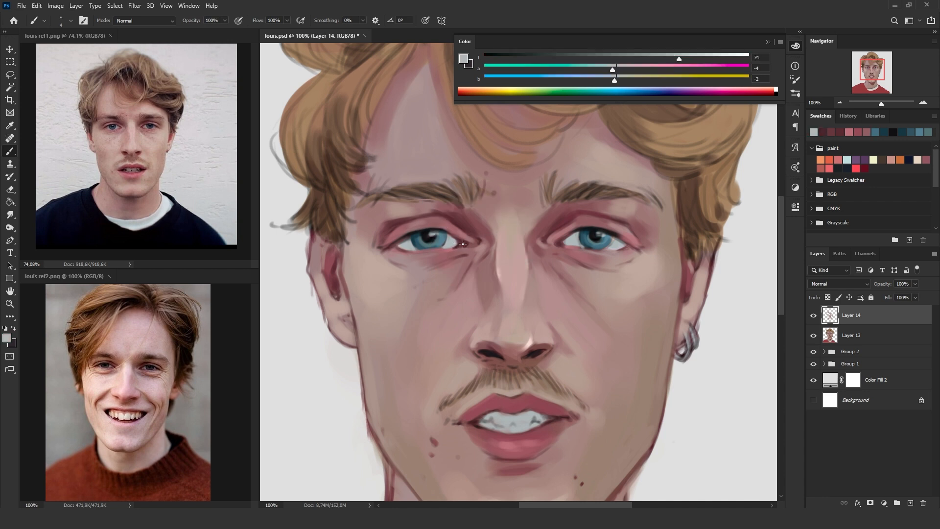
{"action": "left_click", "coordinate": [558, 242], "text": "alt"}
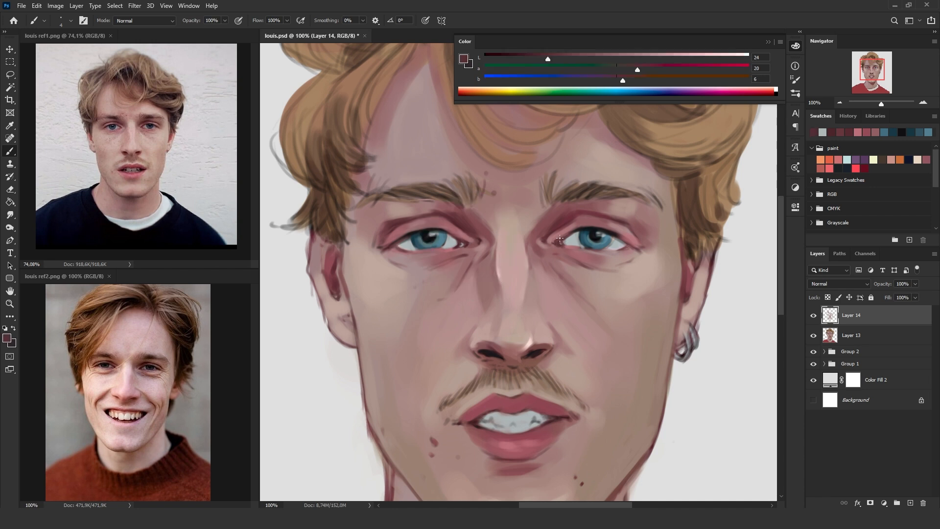
{"action": "key", "text": "bracketright"}
{"action": "left_click", "coordinate": [395, 242], "text": "alt"}
- Blend the area between the nostrils and moustache with sampled Lab tones 40/20/12, 48/21/10, 36/20/11 and 43/19/12 using a 10 px brush
{"action": "left_click_drag", "start_coordinate": [610, 356], "coordinate": [590, 307]}
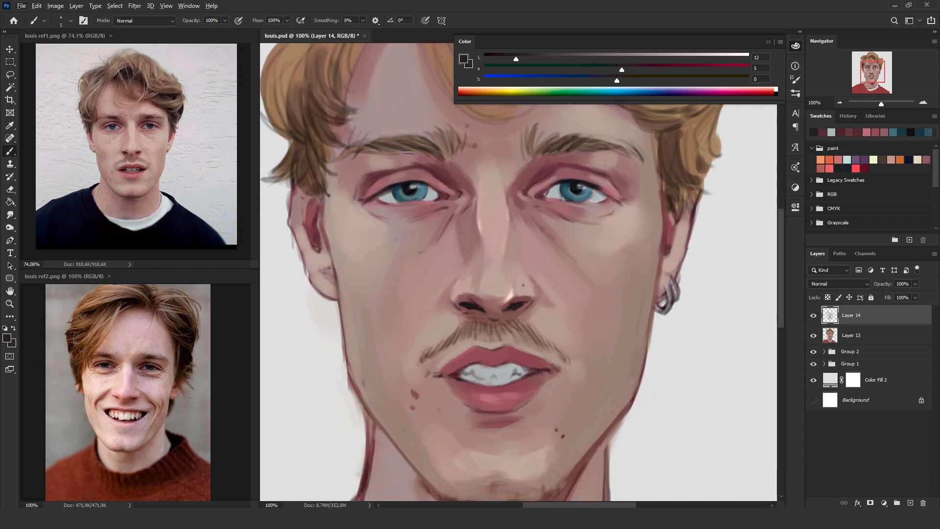
{"action": "left_click", "coordinate": [494, 313], "text": "alt"}
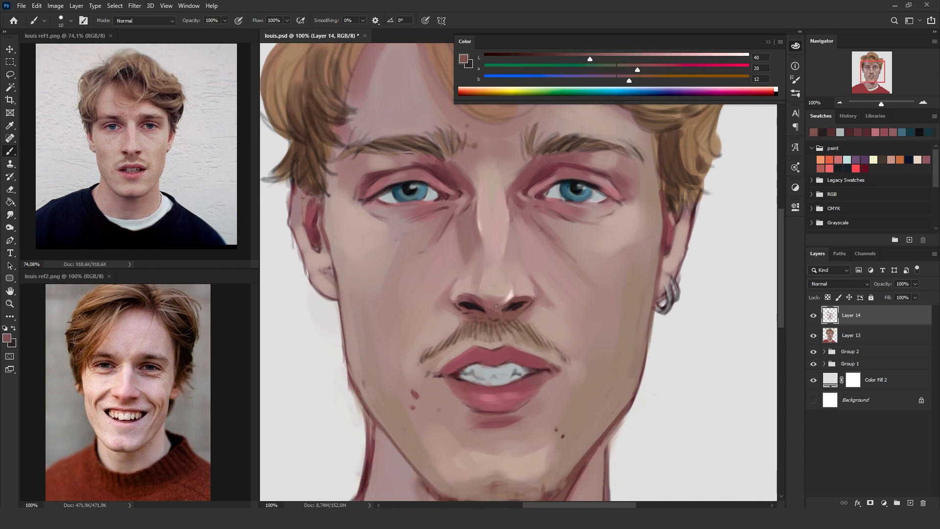
{"action": "left_click", "coordinate": [490, 313], "text": "alt"}
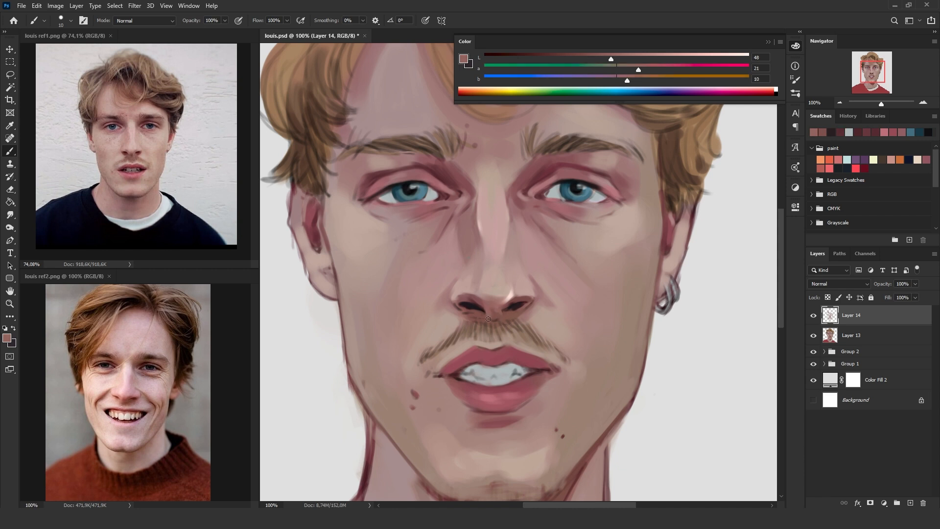
{"action": "left_click", "coordinate": [493, 318], "text": "alt"}
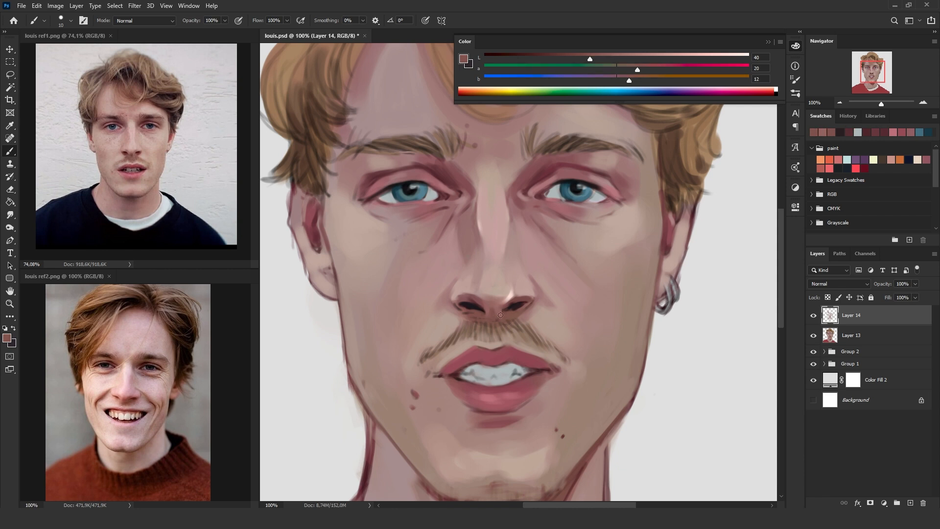
{"action": "left_click", "coordinate": [494, 317], "text": "alt"}
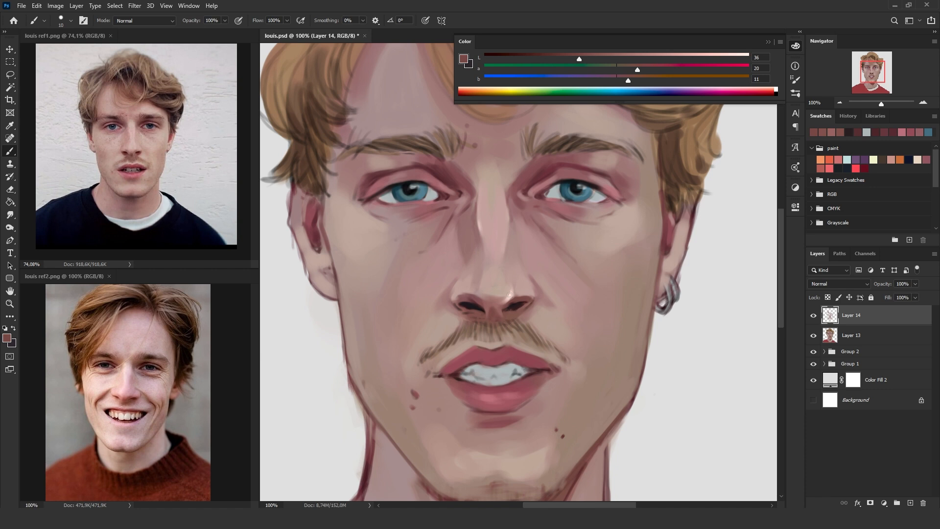
{"action": "left_click", "coordinate": [504, 315], "text": "alt"}
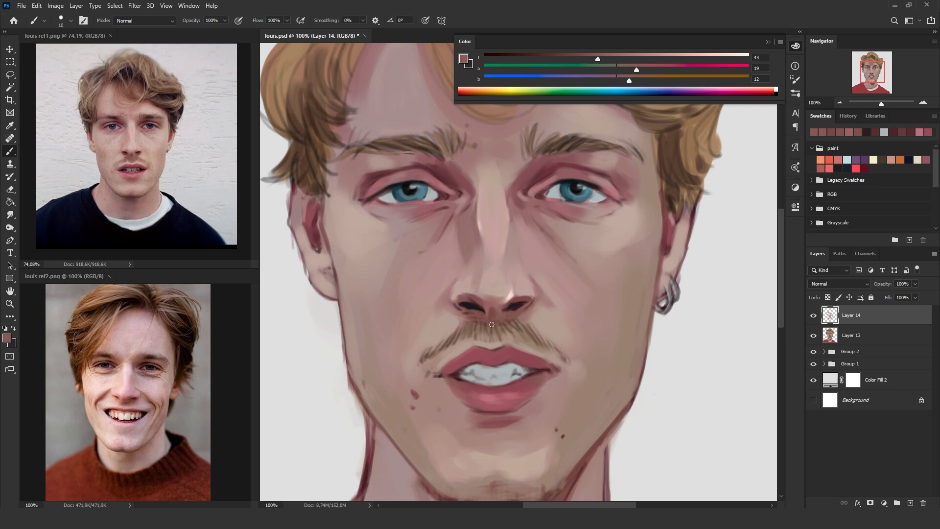
- Blend the skin between the nostrils with sampled Lab tones 40/20/12, 63/11/8, 42/19/12, 40/22/8, 45/18/10 and 60/13/8 using a 10 px brush
{"action": "left_click", "coordinate": [488, 315], "text": "alt"}
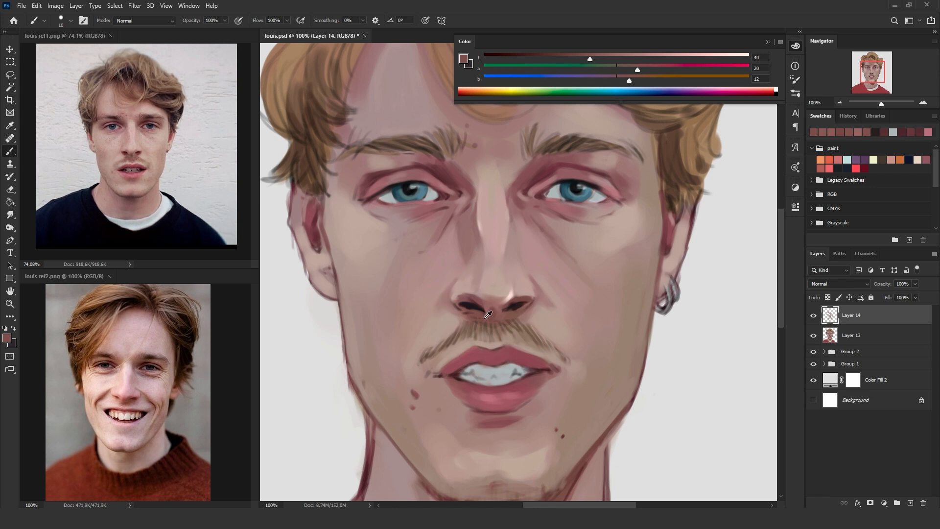
{"action": "left_click", "coordinate": [488, 293], "text": "alt"}
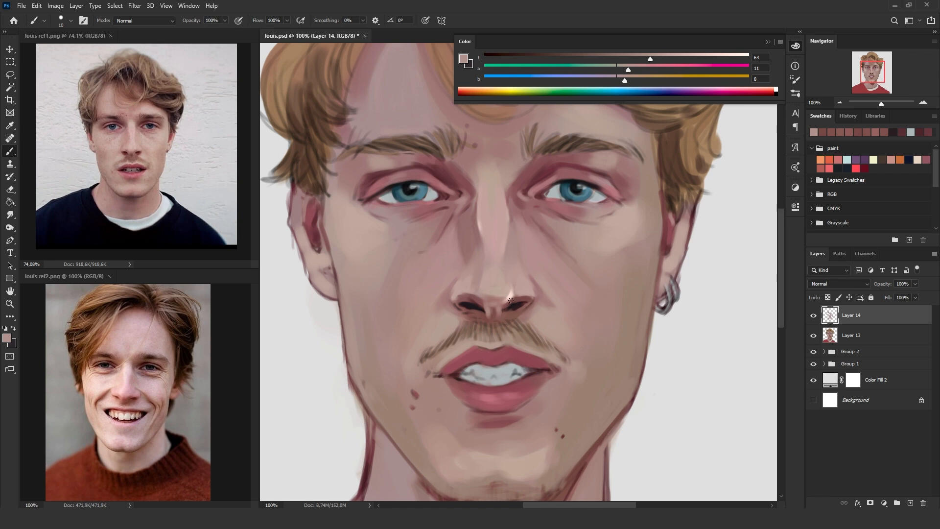
{"action": "left_click", "coordinate": [503, 314], "text": "alt"}
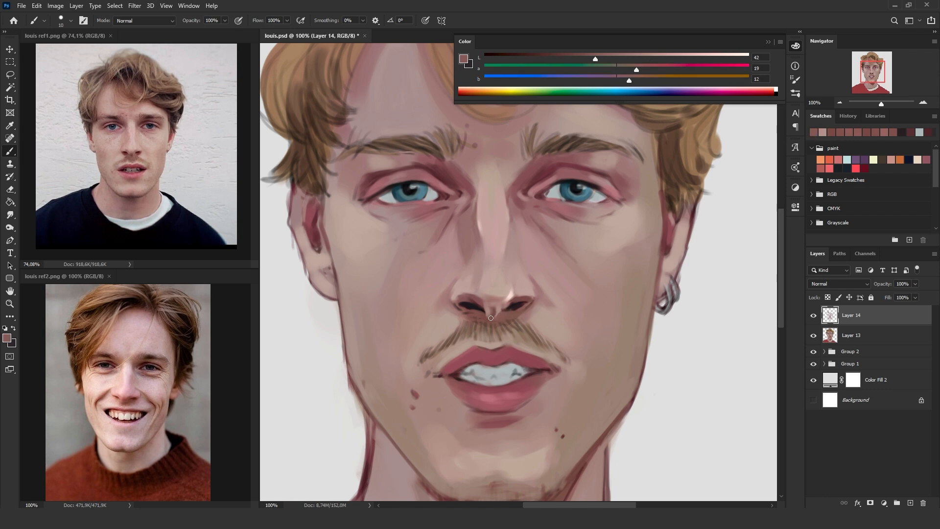
{"action": "left_click", "coordinate": [487, 303], "text": "alt"}
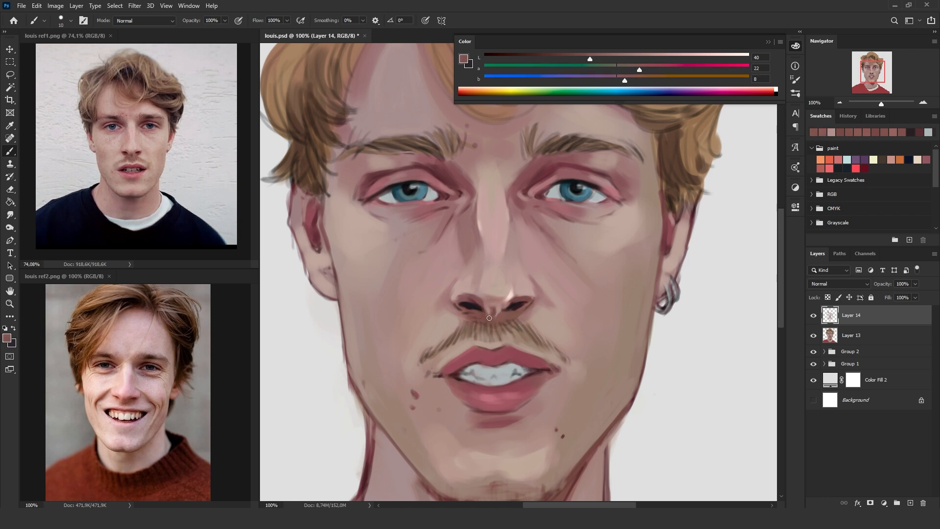
{"action": "left_click", "coordinate": [501, 311], "text": "alt"}
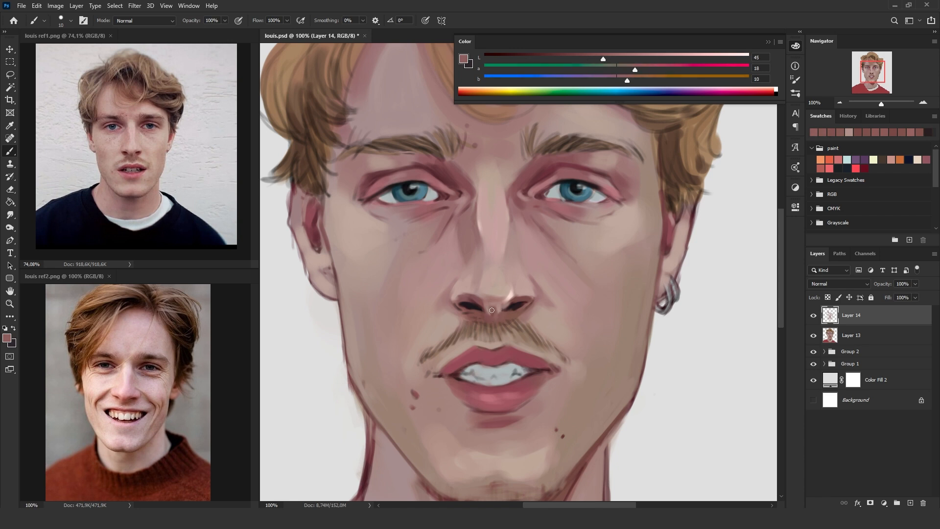
{"action": "left_click", "coordinate": [498, 313], "text": "alt"}
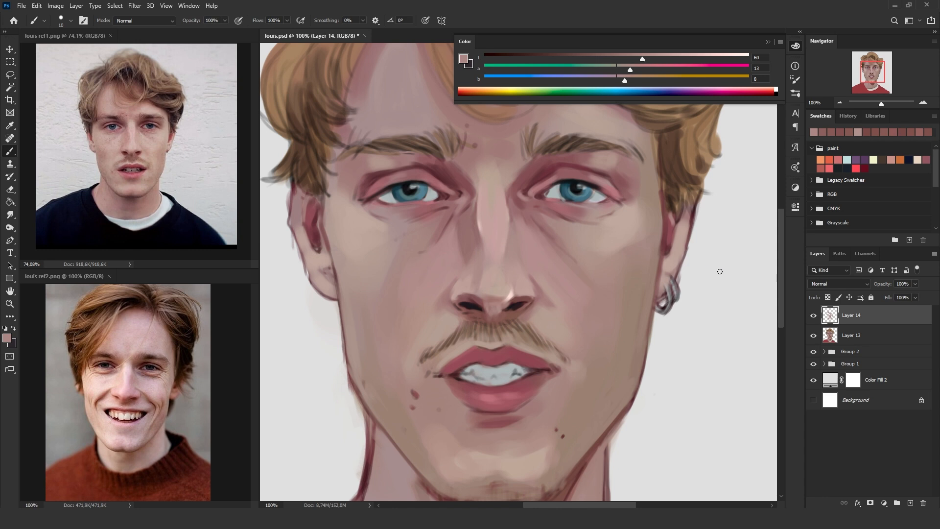
- Compare the painting without Layer 14, and soften the nose tip and base with a 30 px brush in sampled Lab 52/18/10 and 69/9/9
{"action": "left_click", "coordinate": [814, 315]}
{"action": "left_click", "coordinate": [813, 315]}
{"action": "key", "text": "bracketright"}
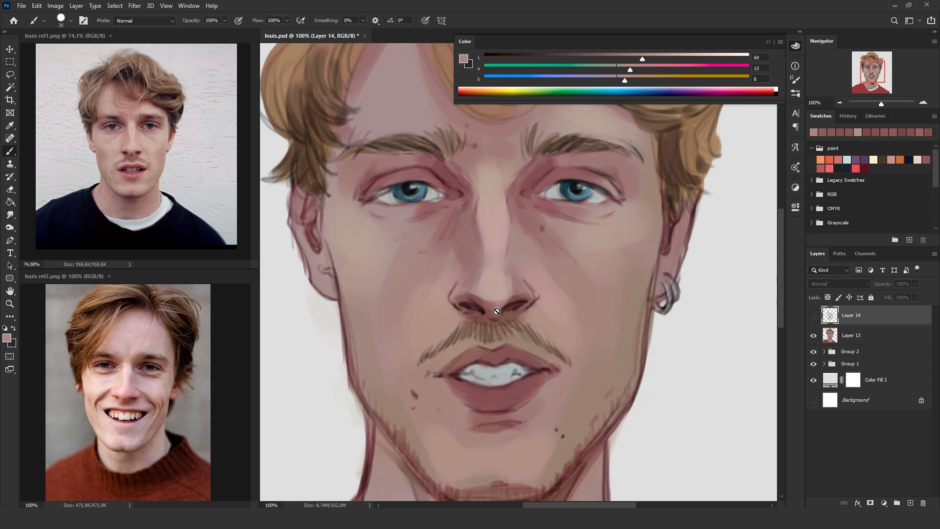
{"action": "key", "text": "bracketleft"}
{"action": "key", "text": "bracketright"}
{"action": "left_click", "coordinate": [494, 305], "text": "alt"}
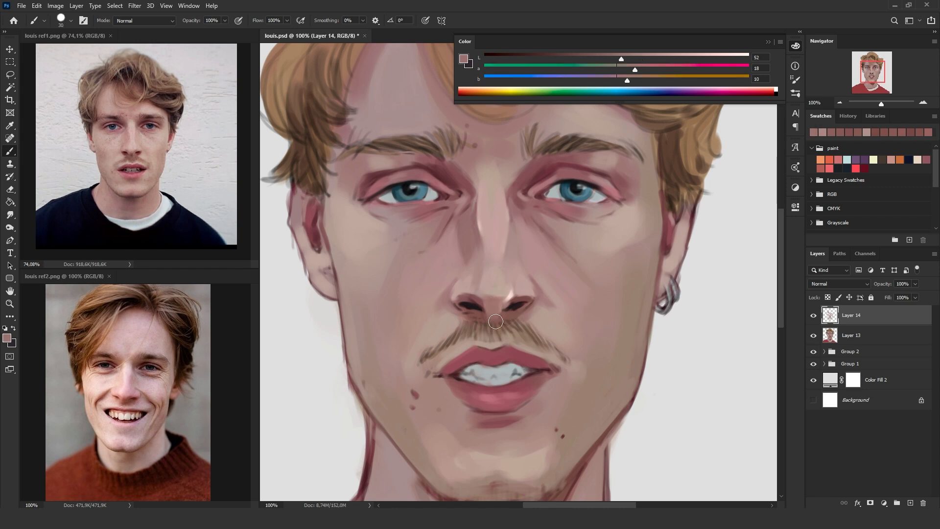
{"action": "left_click", "coordinate": [491, 294], "text": "alt"}
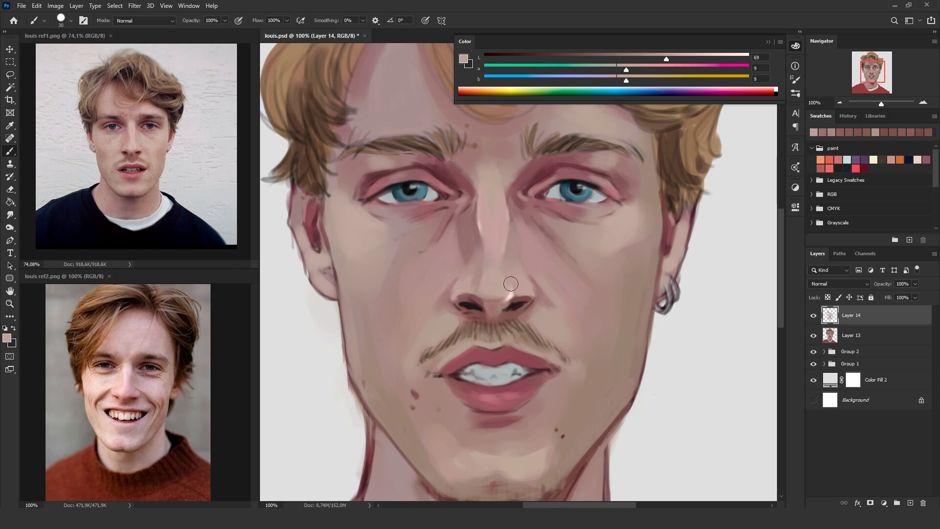
- Refine the strip of skin under the nose tip with a smaller brush in sampled Lab tones 67/7/9 and 41/20/11
{"action": "key", "text": "bracketleft"}
{"action": "left_click", "coordinate": [490, 309], "text": "alt"}
{"action": "key", "text": "bracketleft"}
{"action": "key", "text": "bracketleft"}
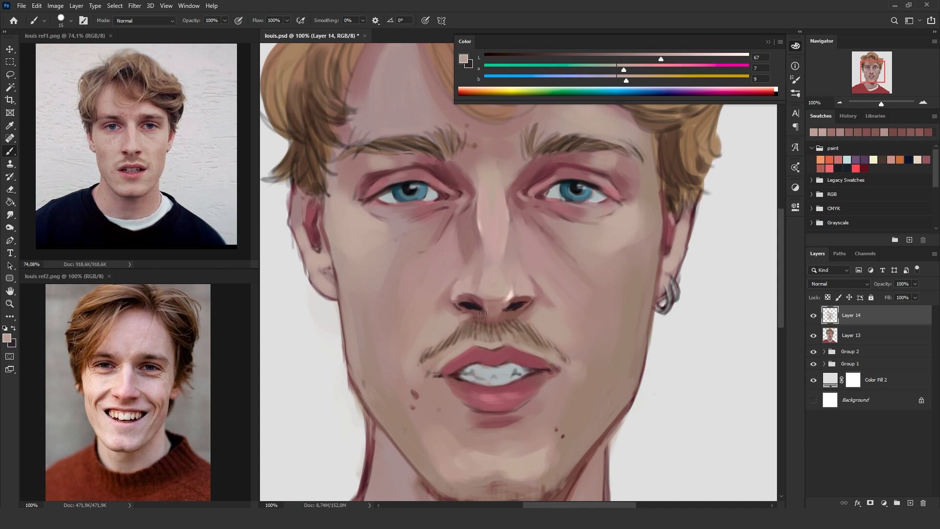
{"action": "left_click", "coordinate": [481, 312], "text": "alt"}
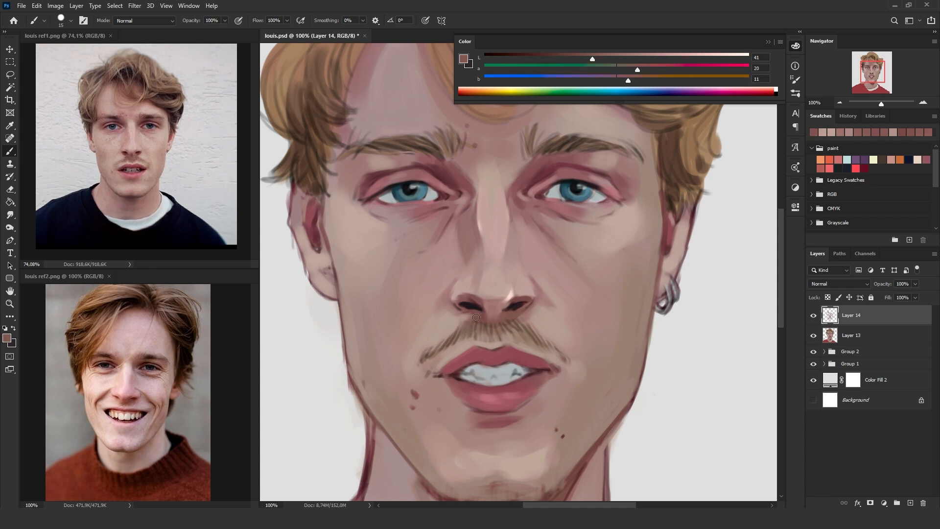
- Define the edges of both nostrils with a fine brush in sampled Lab tones 40/23/6, 12/9/1 and 59/13/8
{"action": "left_click", "coordinate": [452, 326], "text": "alt"}
{"action": "key", "text": "bracketleft"}
{"action": "key", "text": "bracketleft"}
{"action": "key", "text": "bracketleft"}
{"action": "left_click", "coordinate": [455, 303], "text": "alt"}
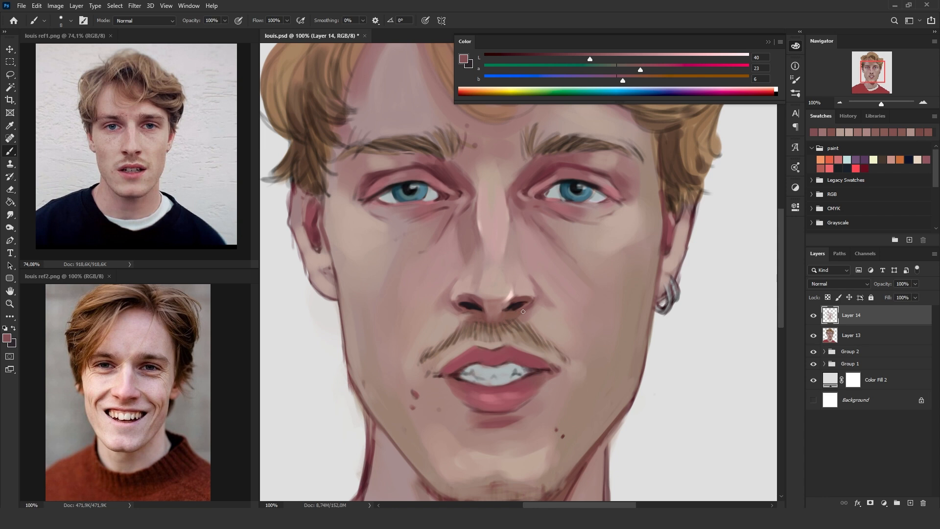
{"action": "left_click", "coordinate": [527, 304], "text": "alt"}
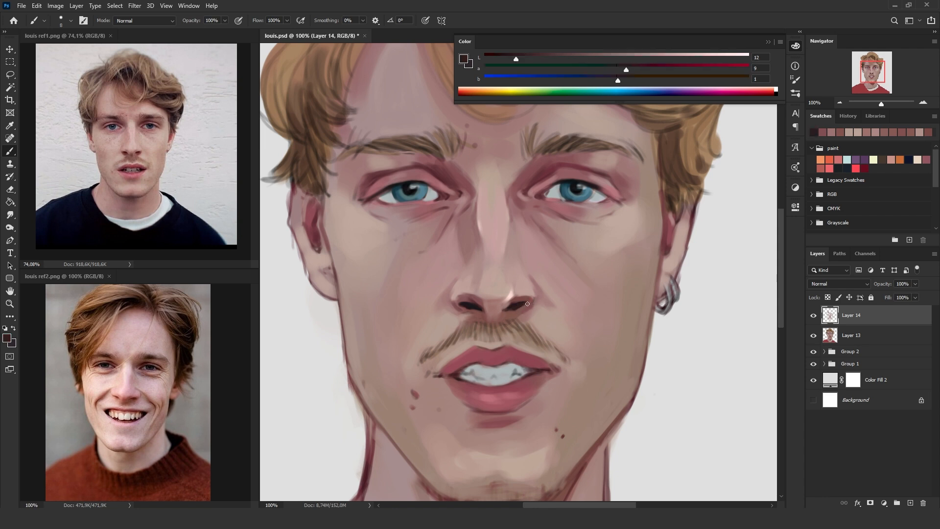
{"action": "left_click", "coordinate": [522, 312], "text": "alt"}
{"action": "left_click", "coordinate": [530, 312], "text": "alt"}
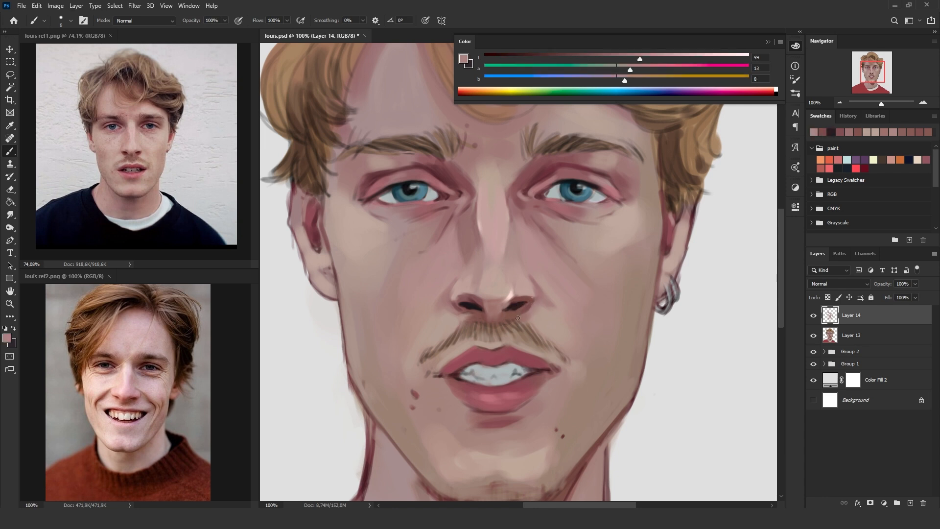
- Shape the nostril wing on the earring side with sampled Lab tones 68/12/7, 38/21/10 and 66/13/7
{"action": "key", "text": "bracketright"}
{"action": "key", "text": "bracketright"}
{"action": "left_click", "coordinate": [538, 285], "text": "alt"}
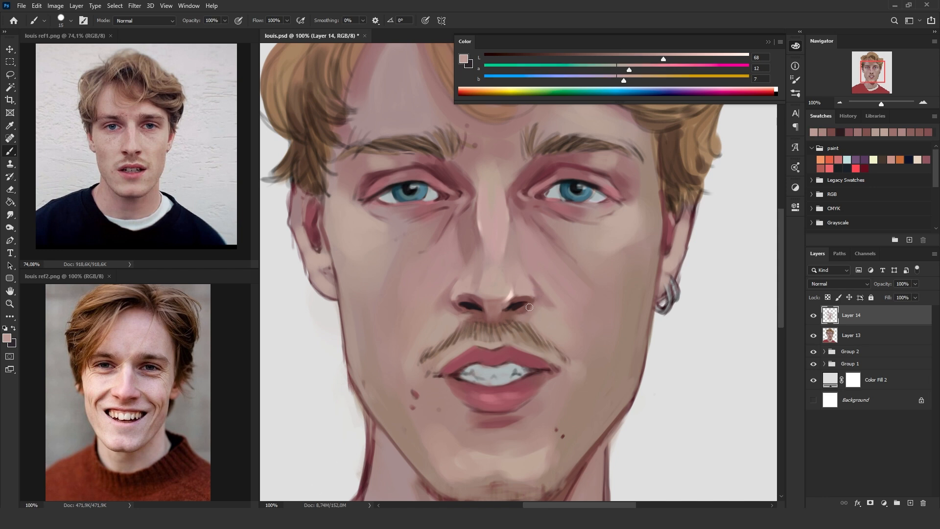
{"action": "left_click", "coordinate": [534, 304], "text": "alt"}
{"action": "key", "text": "bracketleft"}
{"action": "key", "text": "bracketleft"}
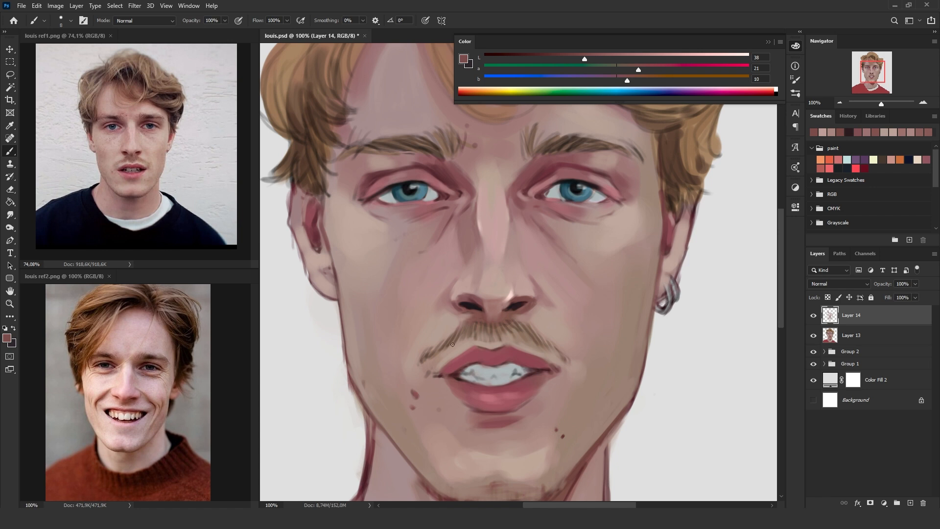
{"action": "left_click", "coordinate": [535, 293], "text": "alt"}
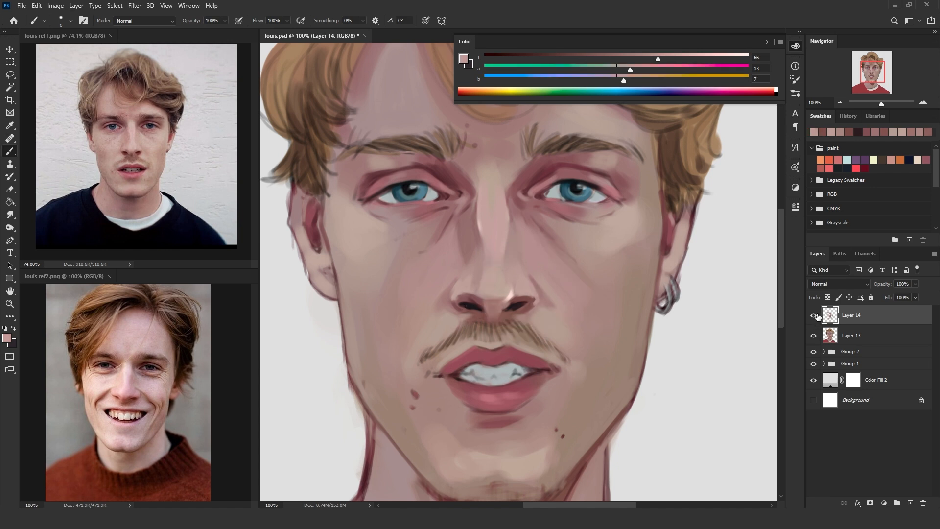
- Touch up the lash line and eyebrows with fine strokes in sampled Lab tones 10/5/0, 45/10/14, 38/10/15 and 53/15/20
{"action": "left_click", "coordinate": [839, 103]}
{"action": "left_click", "coordinate": [840, 103]}
{"action": "left_click", "coordinate": [840, 103]}
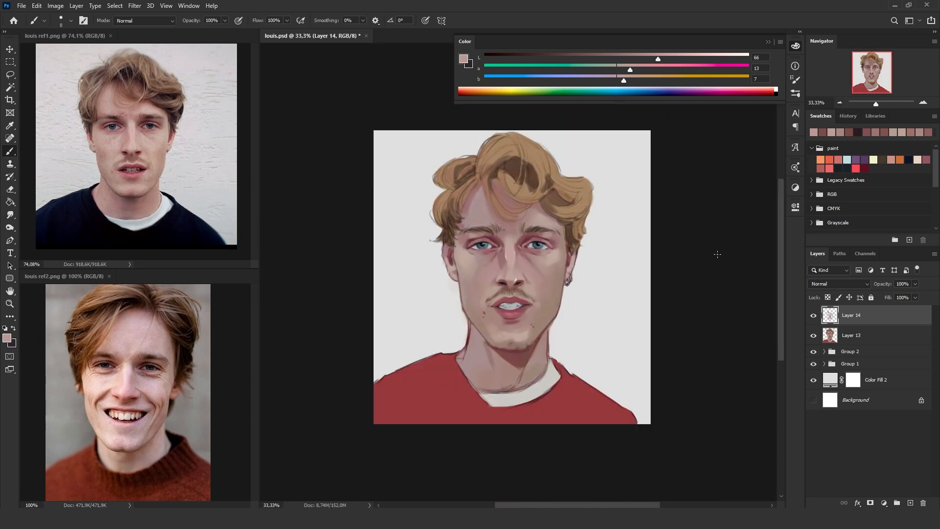
{"action": "key", "text": "ctrl+shift+h"}
{"action": "key", "text": "ctrl+shift+h"}
{"action": "left_click", "coordinate": [923, 102]}
{"action": "left_click", "coordinate": [923, 103]}
{"action": "left_click", "coordinate": [571, 227], "text": "alt"}
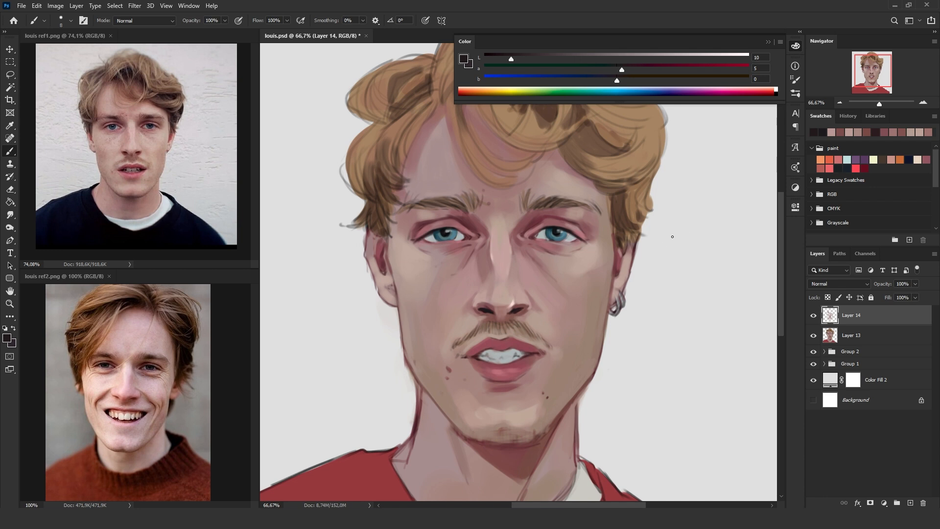
{"action": "left_click", "coordinate": [526, 206], "text": "alt"}
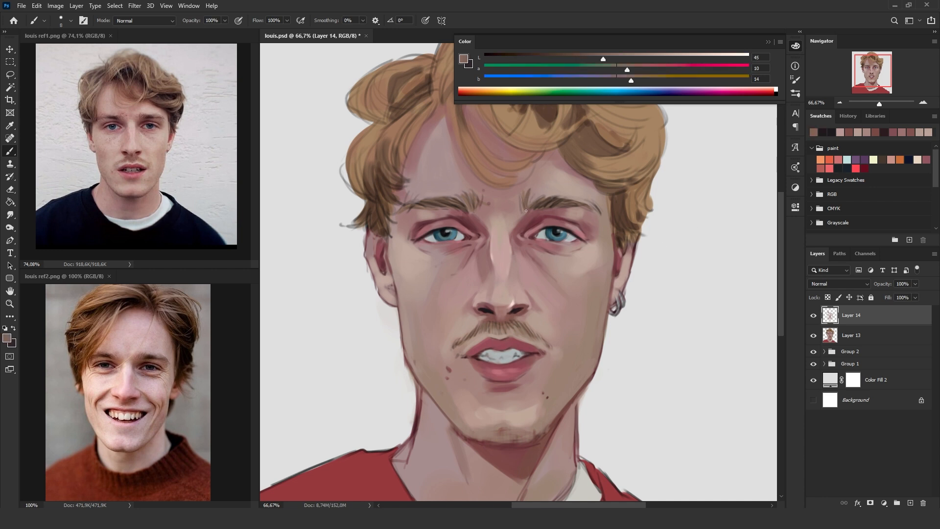
{"action": "mouse_move", "coordinate": [549, 202]}
{"action": "left_mouse_down"}
{"action": "mouse_move", "coordinate": [553, 210]}
{"action": "mouse_move", "coordinate": [547, 200]}
{"action": "left_mouse_up"}
{"action": "left_click", "coordinate": [541, 199], "text": "alt"}
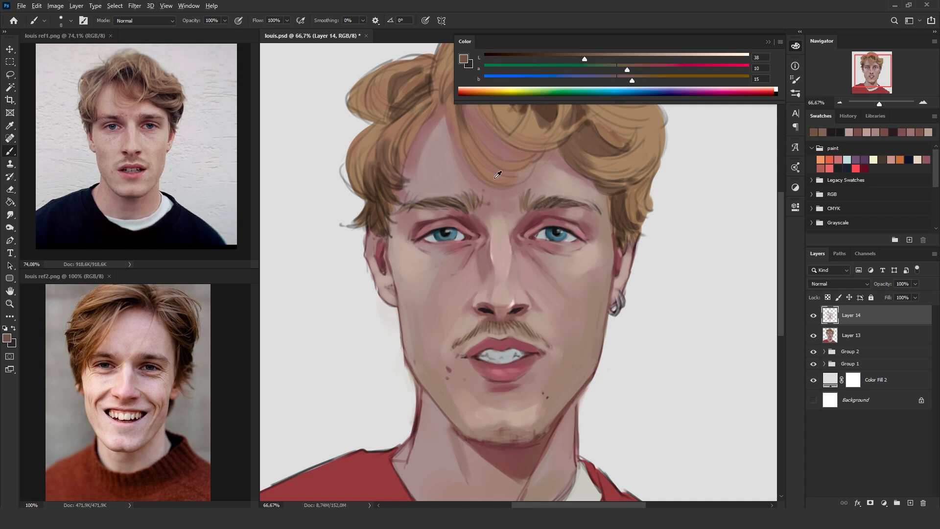
{"action": "left_click", "coordinate": [536, 206], "text": "alt"}
{"action": "left_click_drag", "start_coordinate": [562, 209], "coordinate": [576, 205]}
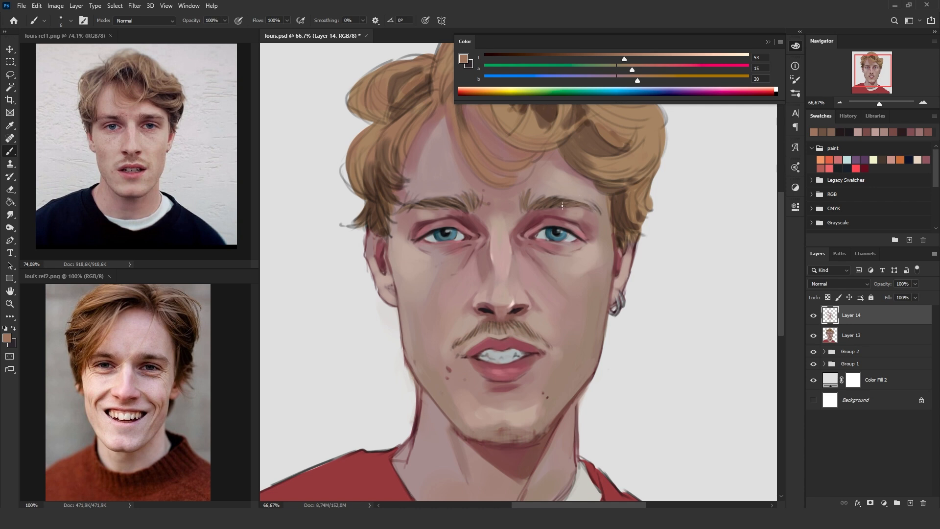
{"action": "left_click_drag", "start_coordinate": [420, 205], "coordinate": [422, 205]}
- Deepen the neck shadow under the chin with a 30 px brush, shifting the sampled tone to Lab 30/24/4 and 30/17/4
{"action": "key", "text": "ctrl+minus"}
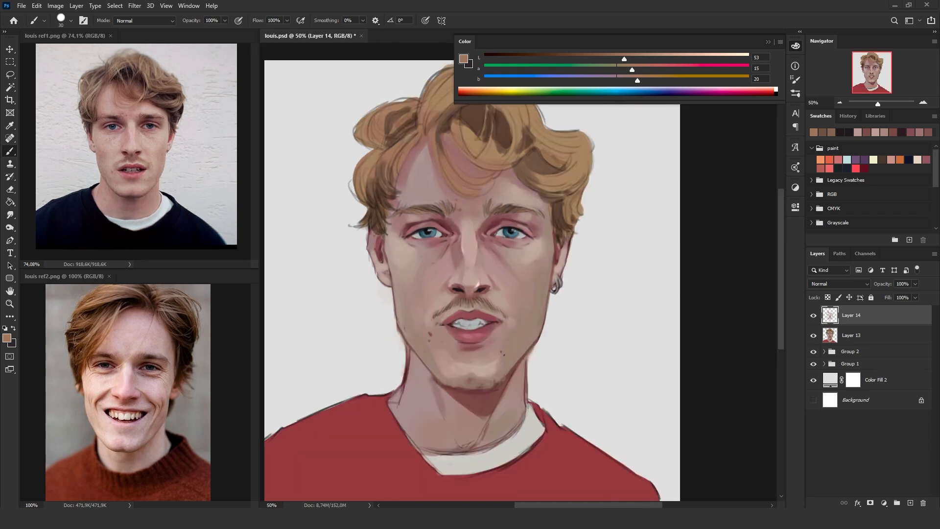
{"action": "left_click", "coordinate": [814, 316]}
{"action": "left_click", "coordinate": [813, 315]}
{"action": "mouse_move", "coordinate": [611, 413]}
{"action": "left_mouse_down"}
{"action": "mouse_move", "coordinate": [594, 451]}
{"action": "mouse_move", "coordinate": [596, 405]}
{"action": "left_mouse_up"}
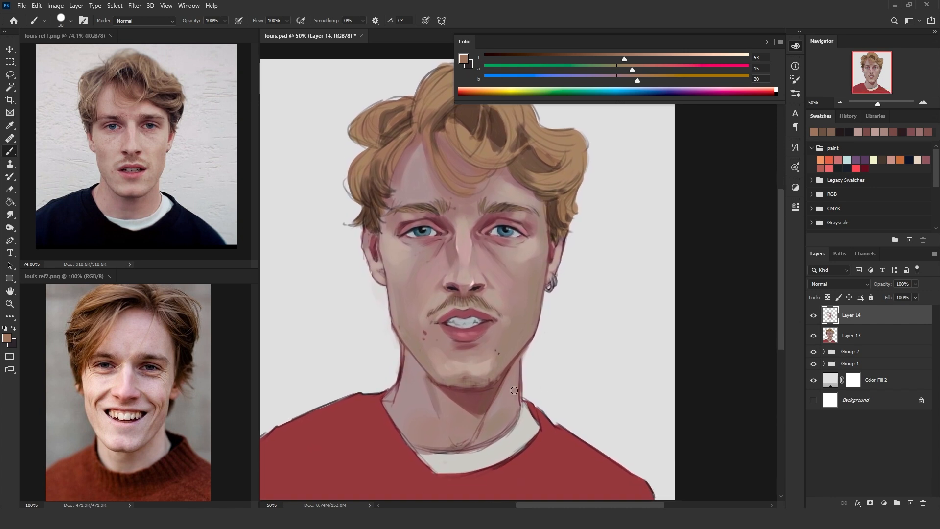
{"action": "left_click", "coordinate": [487, 388], "text": "alt"}
{"action": "left_click", "coordinate": [564, 57]}
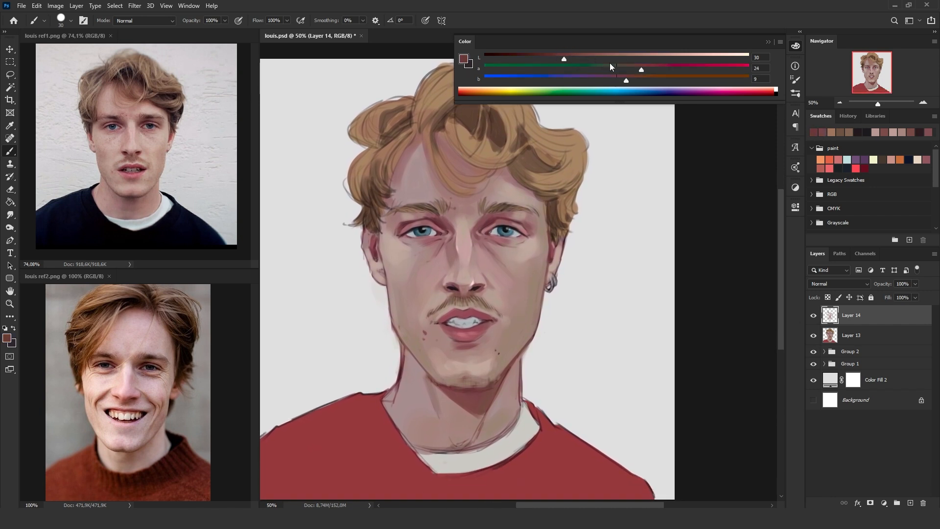
{"action": "left_click_drag", "start_coordinate": [625, 81], "coordinate": [620, 89]}
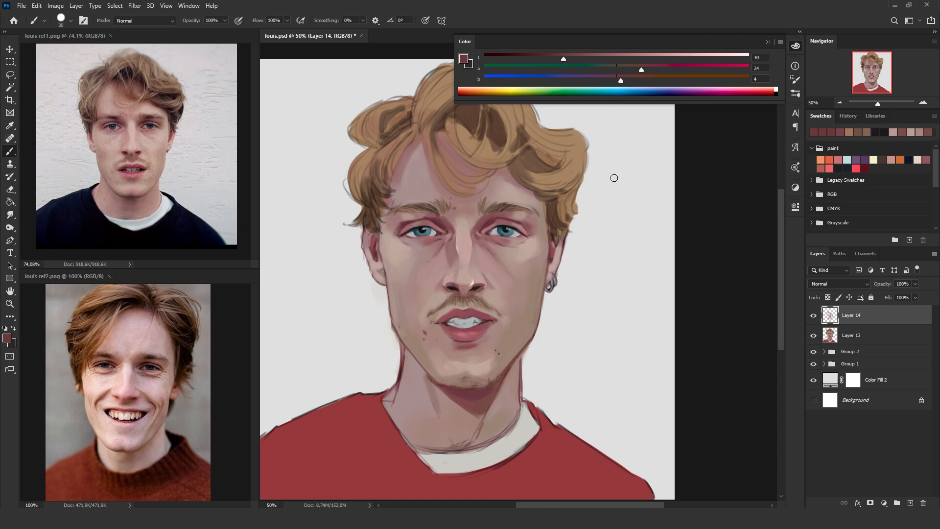
{"action": "left_click_drag", "start_coordinate": [644, 69], "coordinate": [635, 69]}
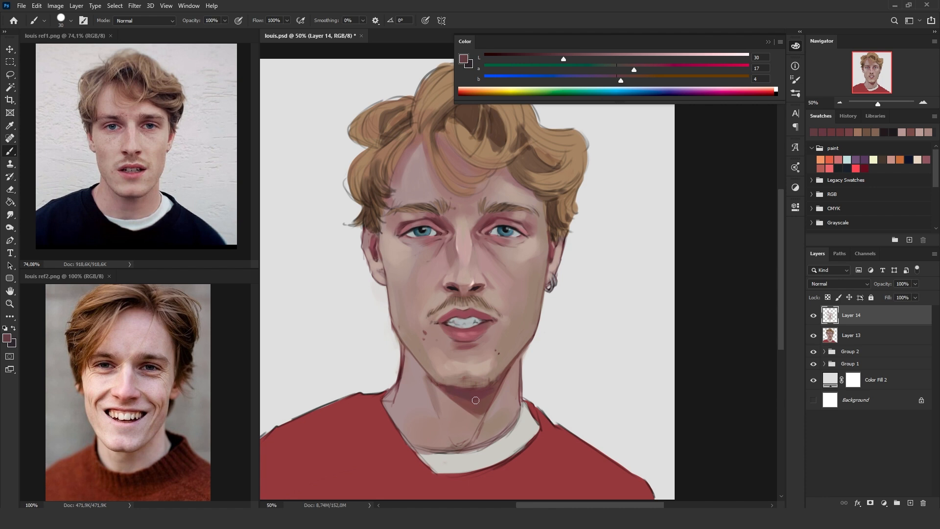
- Define the lower jawline and the ear with the earring using a smaller brush in Lab 20/17/4, replacing a trial stroke under the chin
{"action": "left_click_drag", "start_coordinate": [564, 59], "coordinate": [543, 61]}
{"action": "key", "text": "bracketleft"}
{"action": "key", "text": "bracketleft"}
{"action": "key", "text": "bracketleft"}
{"action": "mouse_move", "coordinate": [500, 385]}
{"action": "left_mouse_down"}
{"action": "mouse_move", "coordinate": [475, 390]}
{"action": "mouse_move", "coordinate": [515, 369]}
{"action": "mouse_move", "coordinate": [490, 386]}
{"action": "left_mouse_up"}
{"action": "key", "text": "ctrl+z"}
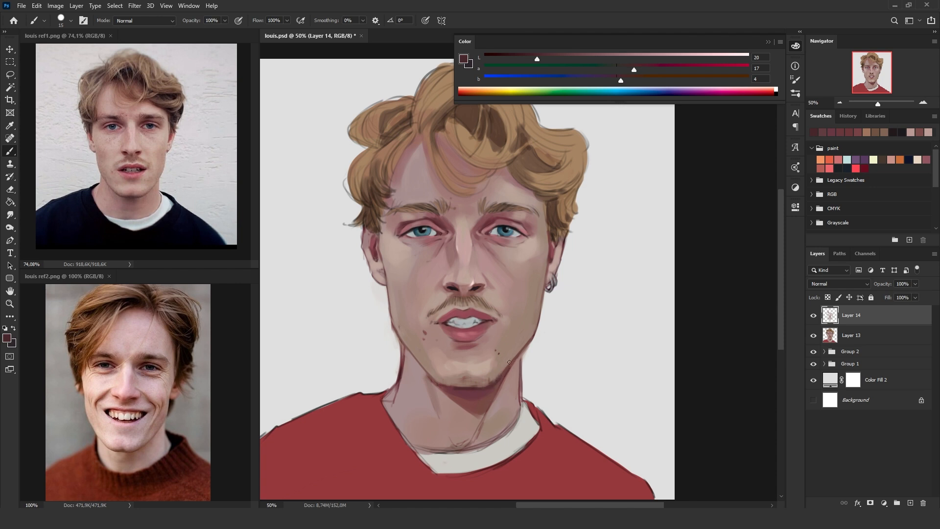
{"action": "mouse_move", "coordinate": [425, 368]}
{"action": "left_mouse_down"}
{"action": "mouse_move", "coordinate": [438, 384]}
{"action": "mouse_move", "coordinate": [464, 388]}
{"action": "left_mouse_up"}
{"action": "left_click_drag", "start_coordinate": [547, 262], "coordinate": [548, 284]}
- Refine the rim and lobe of the ear without the earring using sampled Lab tones 67/9/8 and 68/9/8
{"action": "left_click", "coordinate": [362, 245], "text": "alt"}
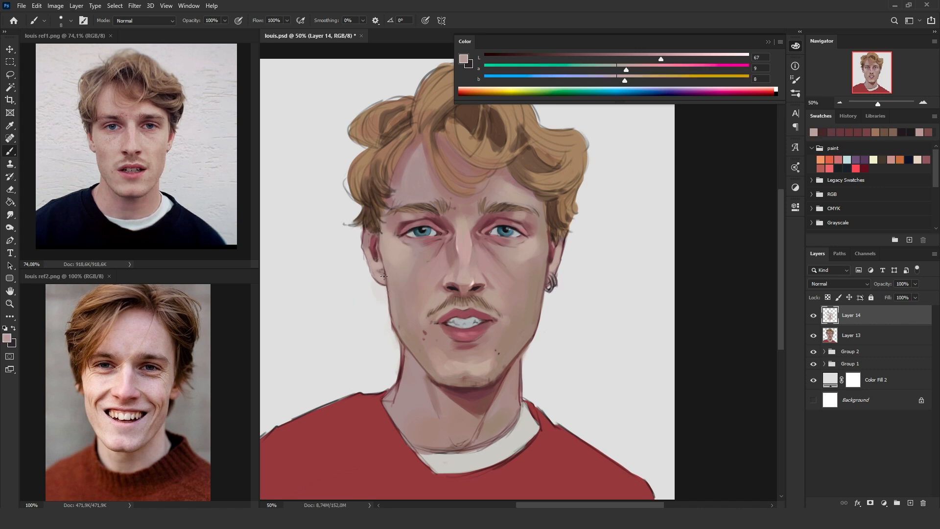
{"action": "left_click", "coordinate": [377, 244], "text": "alt"}
{"action": "left_click_drag", "start_coordinate": [365, 253], "coordinate": [374, 276]}
{"action": "left_click", "coordinate": [368, 251], "text": "alt"}
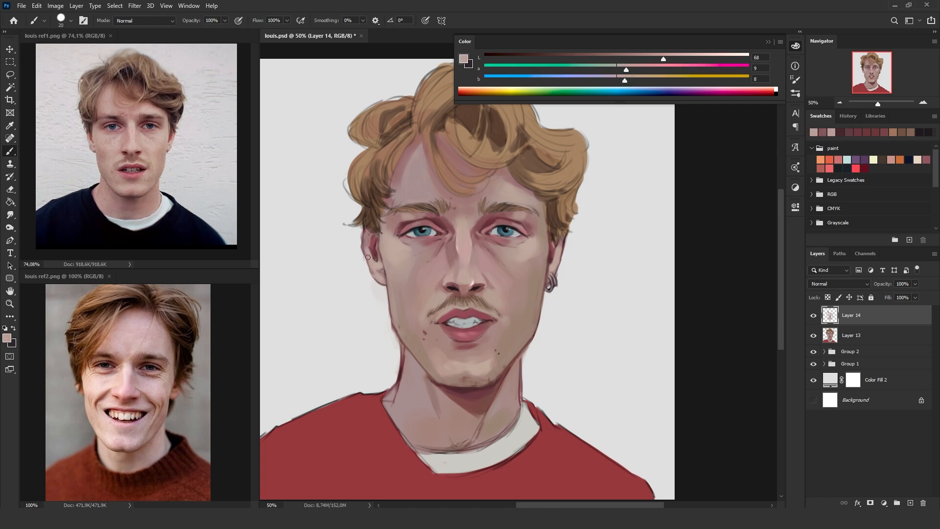
- Hide Group 2 and Group 1, checking the artwork with Layer 13 switched off and on
{"action": "key", "text": "e"}
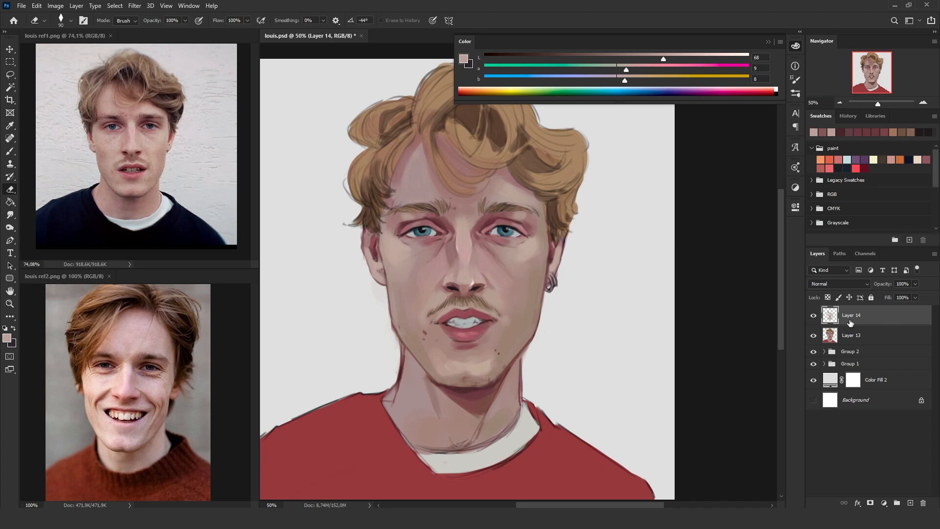
{"action": "left_click", "coordinate": [814, 335]}
{"action": "left_click", "coordinate": [814, 336]}
{"action": "left_click", "coordinate": [814, 336]}
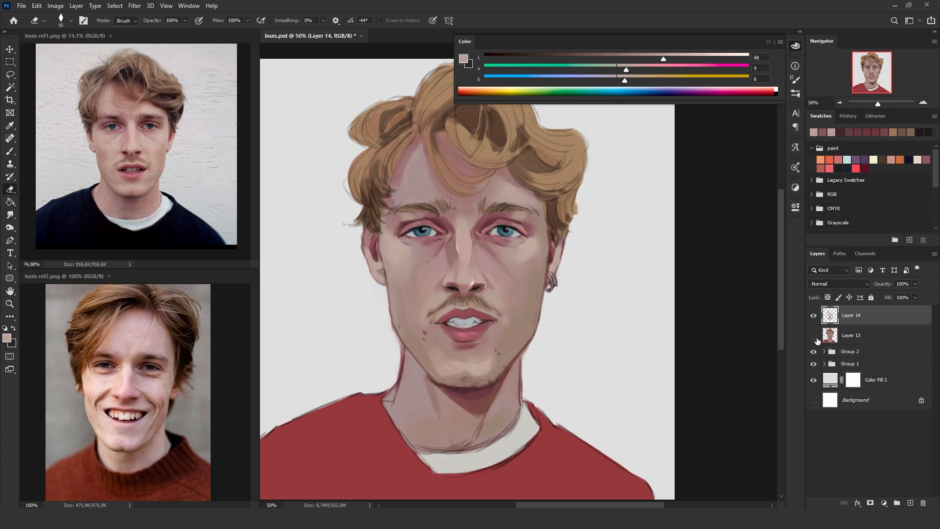
{"action": "left_click", "coordinate": [814, 352]}
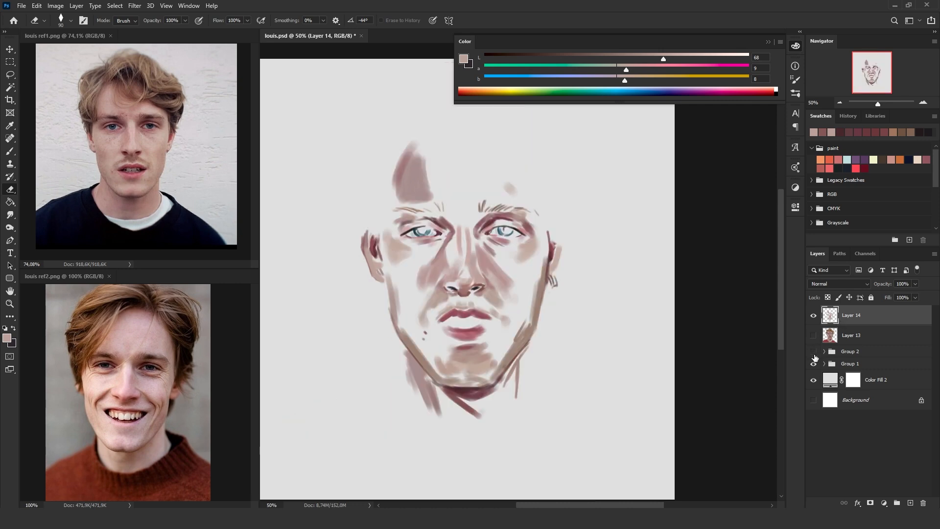
{"action": "left_click", "coordinate": [814, 335]}
{"action": "left_click", "coordinate": [813, 363]}
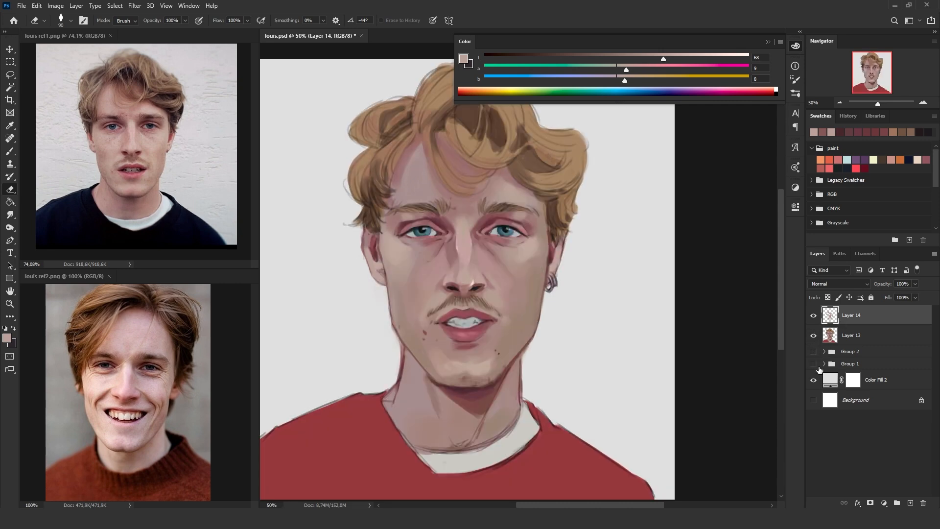
{"action": "left_click", "coordinate": [814, 335]}
{"action": "left_click", "coordinate": [814, 335]}
- Consolidate Layer 14 and Layer 13 into a single duplicate layer, leaving Layer 13 hidden underneath
{"action": "left_click", "coordinate": [831, 335]}
{"action": "key", "text": "ctrl+j"}
{"action": "left_click", "coordinate": [854, 315]}
{"action": "key", "text": "Delete"}
{"action": "left_click", "coordinate": [814, 335]}
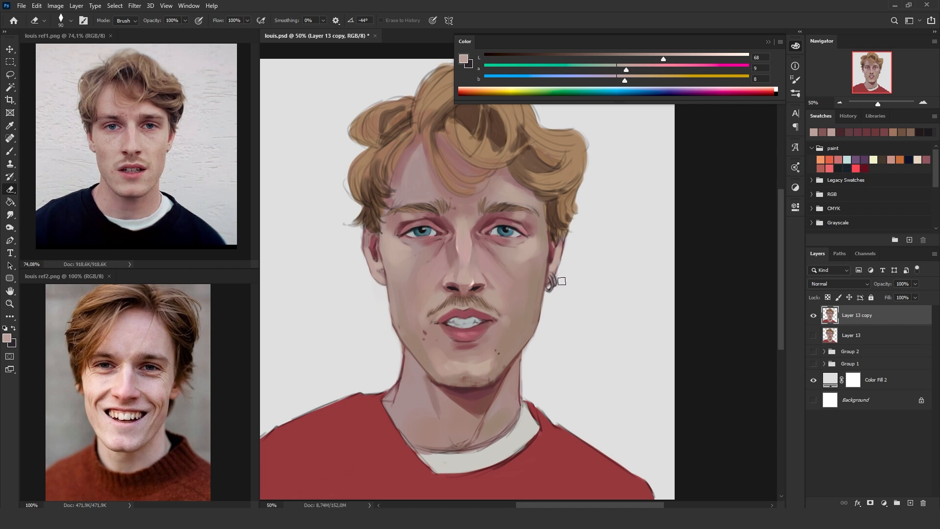
- Add a new layer clipped to Layer 13 copy in Screen mode, with the light skin tone Lab 69/7/11 sampled for highlights
{"action": "left_click_drag", "start_coordinate": [573, 429], "coordinate": [566, 439]}
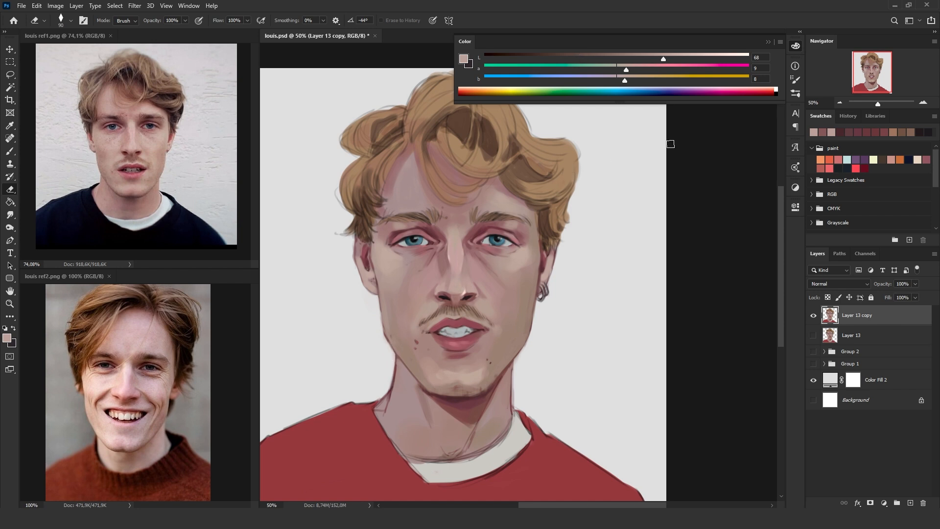
{"action": "mouse_move", "coordinate": [525, 363]}
{"action": "left_mouse_down"}
{"action": "mouse_move", "coordinate": [513, 391]}
{"action": "mouse_move", "coordinate": [519, 368]}
{"action": "left_mouse_up"}
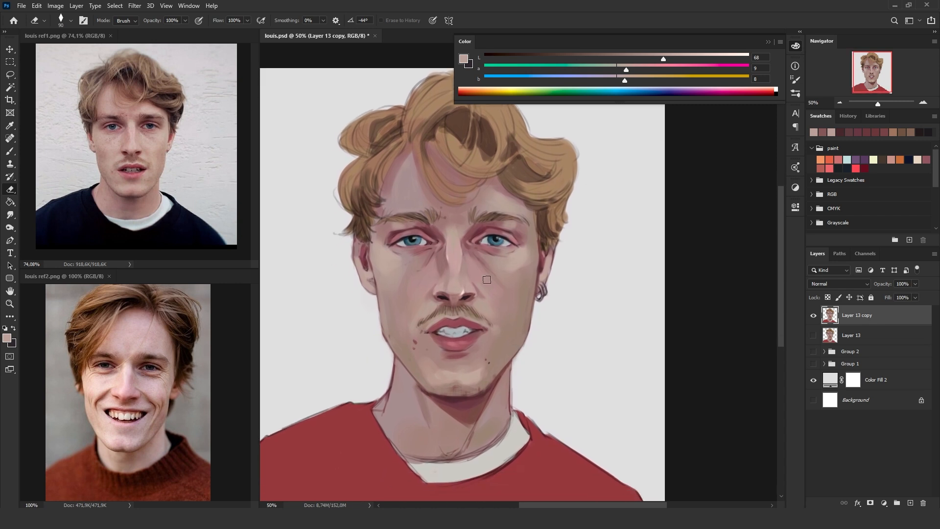
{"action": "key", "text": "b"}
{"action": "left_click", "coordinate": [456, 240], "text": "alt"}
{"action": "key", "text": "bracketright"}
{"action": "key", "text": "ctrl+shift+alt+n"}
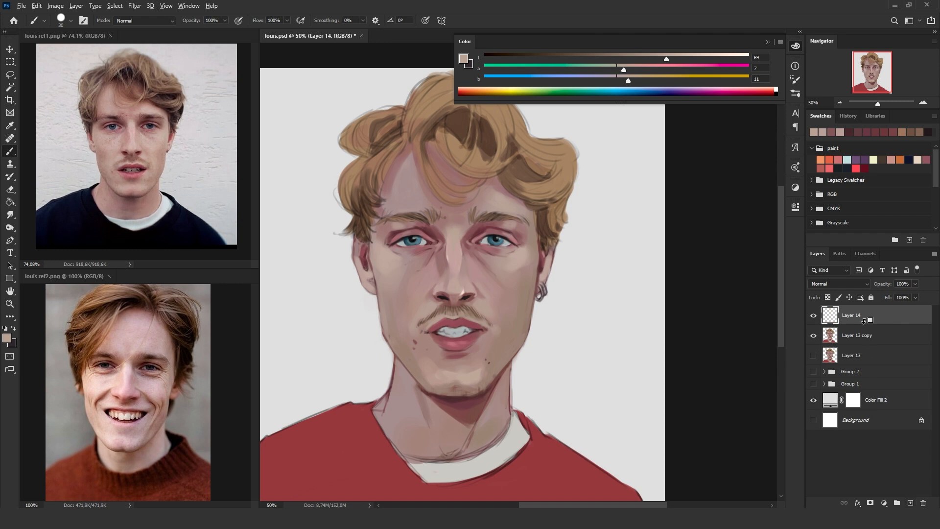
{"action": "left_click", "coordinate": [839, 283]}
{"action": "left_click", "coordinate": [832, 346]}
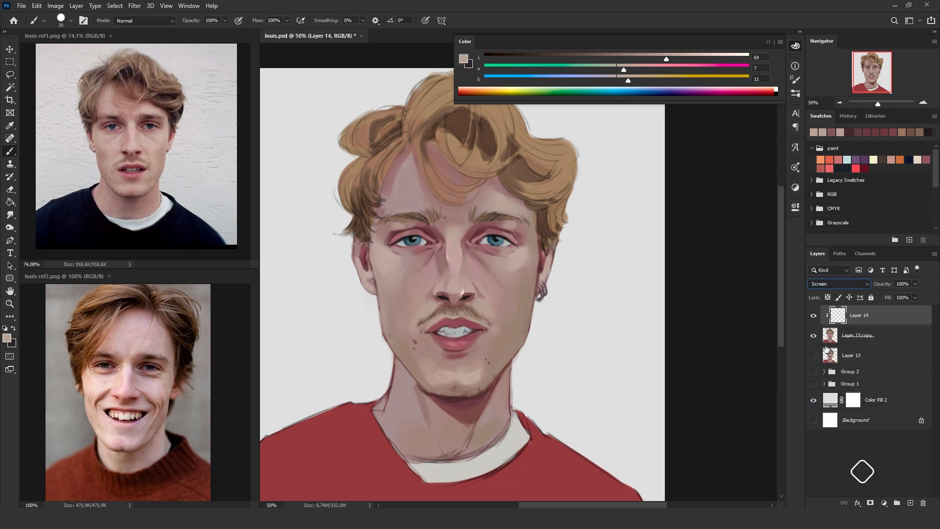
- Reduce the Screen layer's fill to 60% and paint highlights along the nose bridge with a size 50 brush
{"action": "left_click_drag", "start_coordinate": [484, 256], "coordinate": [512, 271]}
{"action": "key", "text": "ctrl+z"}
{"action": "key", "text": "bracketright"}
{"action": "key", "text": "bracketright"}
{"action": "left_click", "coordinate": [915, 297]}
{"action": "left_click_drag", "start_coordinate": [918, 309], "coordinate": [893, 314]}
{"action": "left_click", "coordinate": [458, 267]}
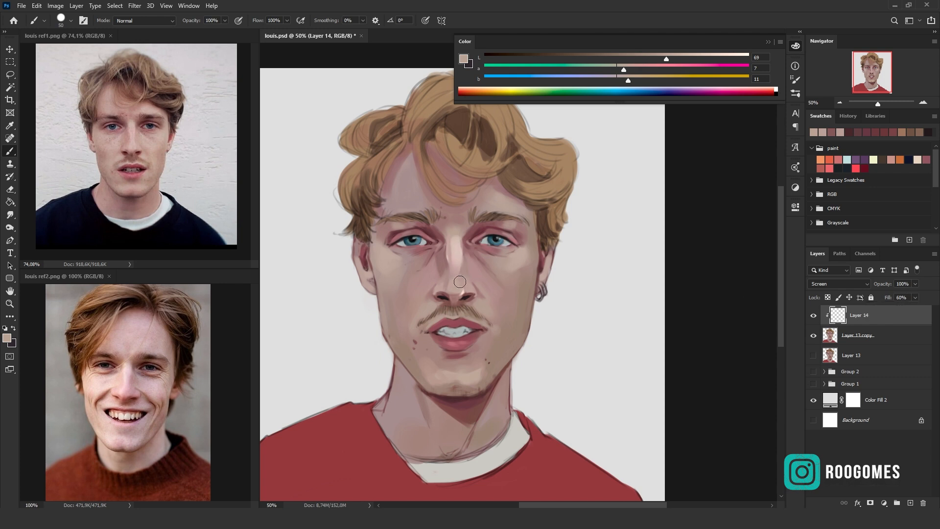
{"action": "mouse_move", "coordinate": [451, 239]}
{"action": "left_mouse_down"}
{"action": "mouse_move", "coordinate": [450, 224]}
{"action": "mouse_move", "coordinate": [455, 252]}
{"action": "left_mouse_up"}
- Brighten the forehead above the brow on the earring side with a size 90 brush, comparing it with and without the stroke
{"action": "key", "text": "bracketright"}
{"action": "key", "text": "bracketright"}
{"action": "key", "text": "bracketright"}
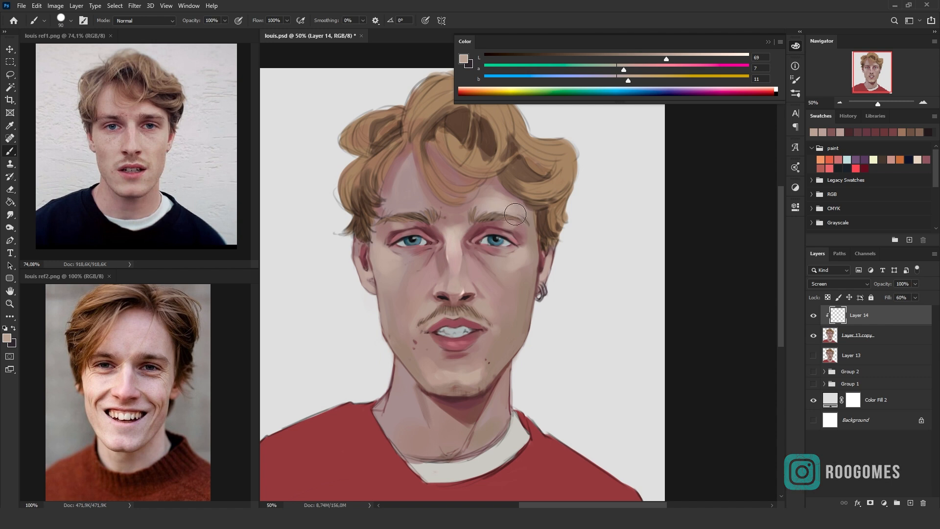
{"action": "left_click_drag", "start_coordinate": [506, 204], "coordinate": [522, 191]}
{"action": "key", "text": "ctrl+z"}
{"action": "key", "text": "ctrl+shift+z"}
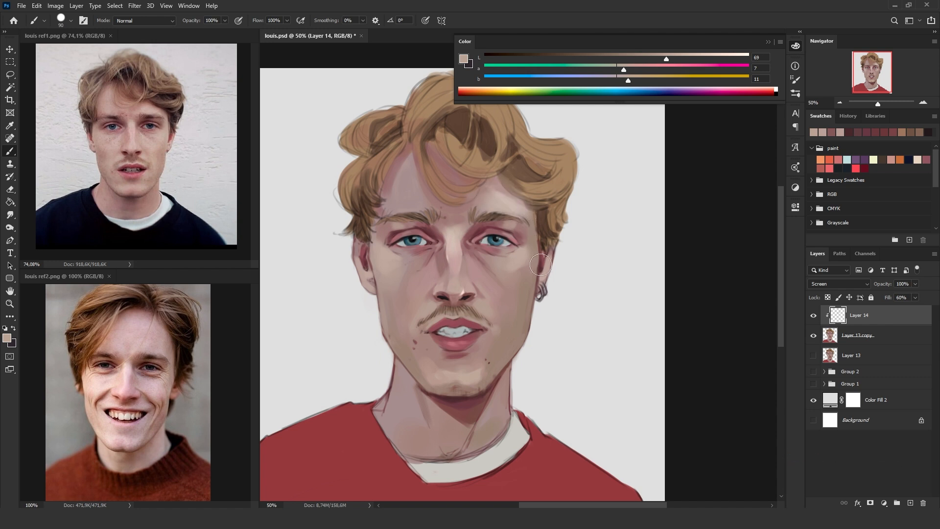
- Paint a fine highlight along the edge of the upper lip with a much smaller brush
{"action": "key", "text": "bracketleft"}
{"action": "key", "text": "bracketleft"}
{"action": "key", "text": "bracketleft"}
{"action": "key", "text": "bracketleft"}
{"action": "key", "text": "bracketleft"}
{"action": "key", "text": "bracketleft"}
{"action": "key", "text": "bracketleft"}
{"action": "mouse_move", "coordinate": [483, 328]}
{"action": "left_mouse_down"}
{"action": "mouse_move", "coordinate": [445, 319]}
{"action": "mouse_move", "coordinate": [472, 315]}
{"action": "left_mouse_up"}
- Highlight the cheek beside the nose on the earring side with a size 60 brush
{"action": "key", "text": "bracketright"}
{"action": "key", "text": "bracketright"}
{"action": "key", "text": "bracketright"}
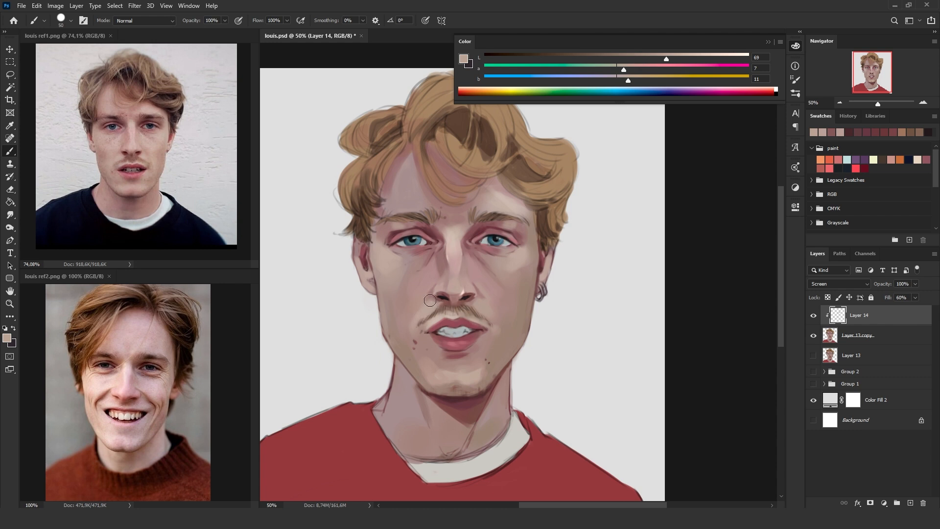
{"action": "mouse_move", "coordinate": [480, 271]}
{"action": "left_mouse_down"}
{"action": "mouse_move", "coordinate": [486, 288]}
{"action": "mouse_move", "coordinate": [473, 259]}
{"action": "mouse_move", "coordinate": [499, 284]}
{"action": "mouse_move", "coordinate": [488, 287]}
{"action": "mouse_move", "coordinate": [496, 300]}
{"action": "mouse_move", "coordinate": [478, 273]}
{"action": "mouse_move", "coordinate": [490, 297]}
{"action": "mouse_move", "coordinate": [475, 264]}
{"action": "mouse_move", "coordinate": [503, 299]}
{"action": "mouse_move", "coordinate": [480, 272]}
{"action": "mouse_move", "coordinate": [494, 300]}
{"action": "mouse_move", "coordinate": [488, 288]}
{"action": "mouse_move", "coordinate": [506, 297]}
{"action": "left_mouse_up"}
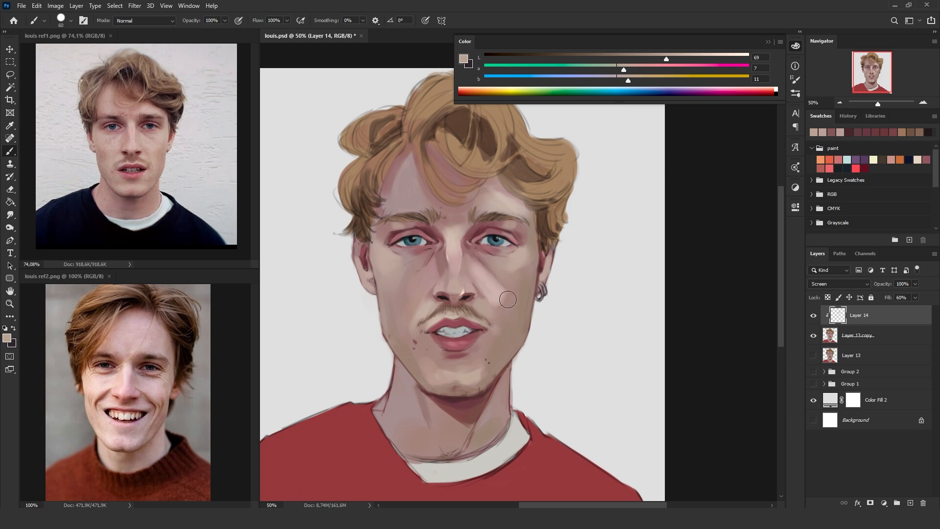
- Refine the painted cheek highlights on Layer 14 with the Eraser at 150 px, and return to the Brush
{"action": "key", "text": "e"}
{"action": "key", "text": "bracketright"}
{"action": "key", "text": "bracketright"}
{"action": "key", "text": "bracketright"}
{"action": "key", "text": "bracketright"}
{"action": "key", "text": "bracketright"}
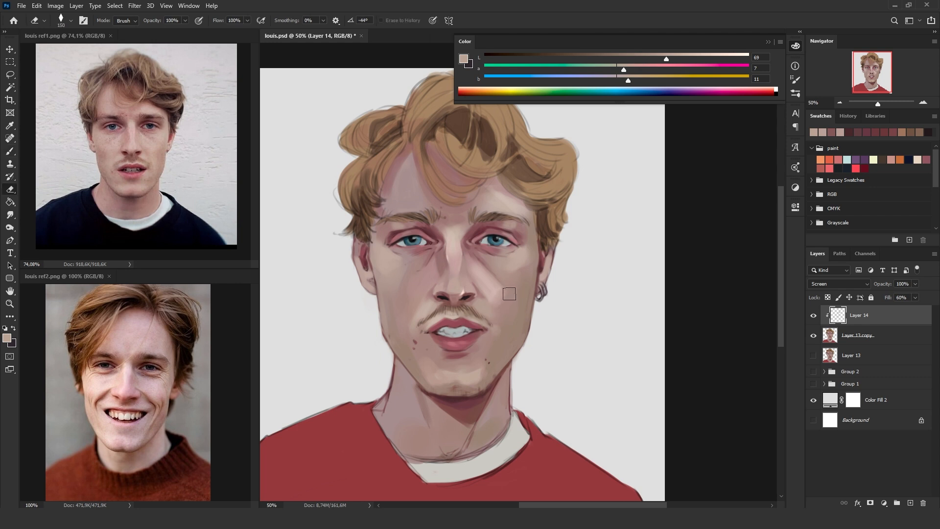
{"action": "key", "text": "b"}
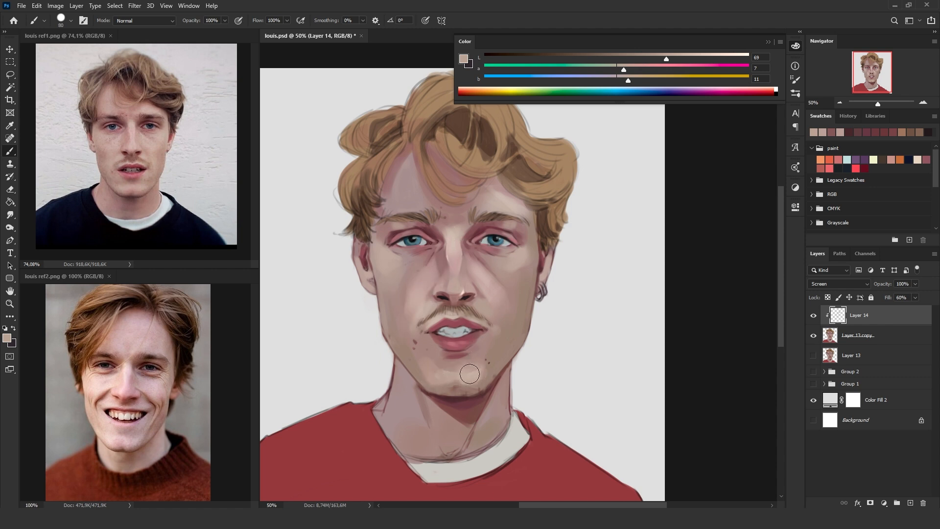
- Brighten the jaw edge of the portrait on Layer 14 with a smaller brush, undoing the last stroke
{"action": "key", "text": "bracketleft"}
{"action": "key", "text": "bracketleft"}
{"action": "key", "text": "bracketleft"}
{"action": "key", "text": "bracketleft"}
{"action": "key", "text": "bracketleft"}
{"action": "mouse_move", "coordinate": [398, 364]}
{"action": "left_mouse_down"}
{"action": "mouse_move", "coordinate": [378, 411]}
{"action": "mouse_move", "coordinate": [388, 418]}
{"action": "mouse_move", "coordinate": [405, 350]}
{"action": "left_mouse_up"}
{"action": "key", "text": "bracketleft"}
{"action": "mouse_move", "coordinate": [399, 352]}
{"action": "left_mouse_down"}
{"action": "mouse_move", "coordinate": [413, 369]}
{"action": "mouse_move", "coordinate": [405, 367]}
{"action": "left_mouse_up"}
{"action": "key", "text": "ctrl+z"}
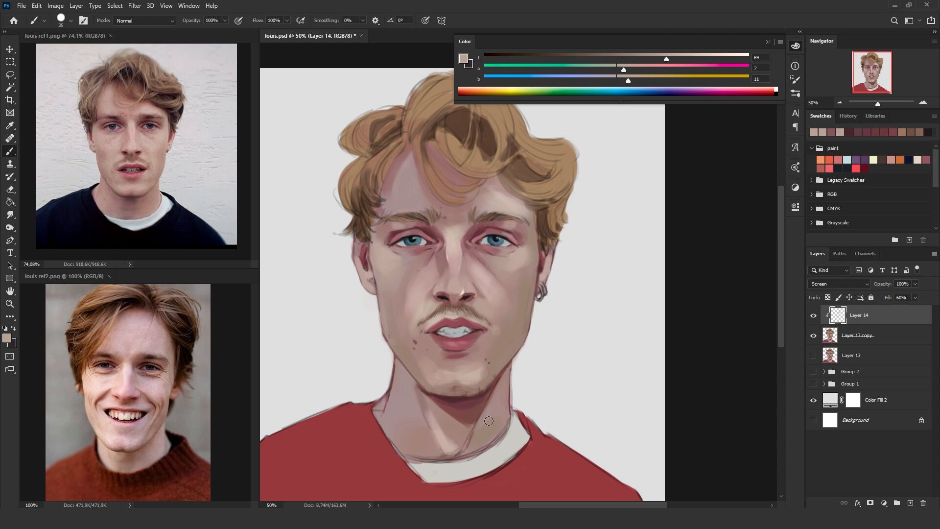
- Add light strokes around the eye beside the earring, undo the ear stroke, and enlarge the brush to 90 px
{"action": "left_click_drag", "start_coordinate": [548, 259], "coordinate": [541, 297]}
{"action": "key", "text": "ctrl+z"}
{"action": "left_click_drag", "start_coordinate": [490, 242], "coordinate": [519, 235]}
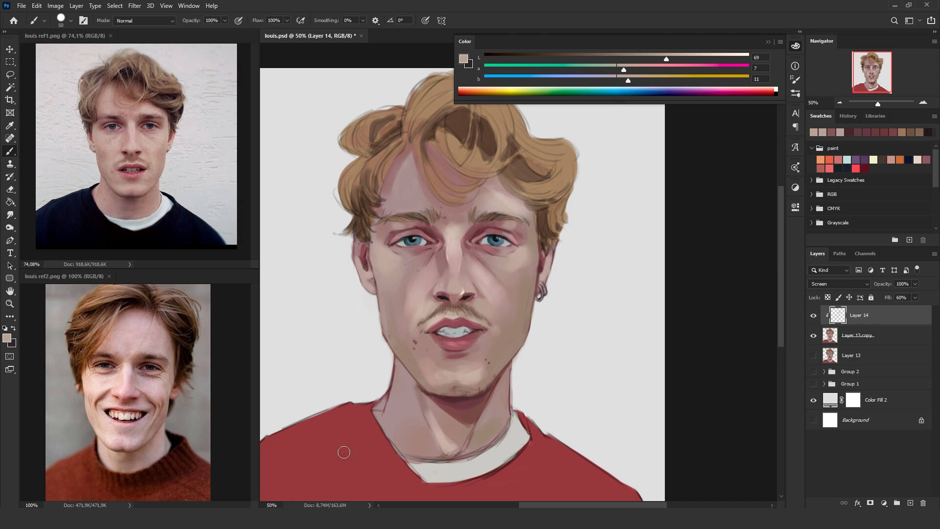
{"action": "key", "text": "bracketright"}
{"action": "key", "text": "bracketright"}
{"action": "key", "text": "bracketright"}
{"action": "key", "text": "bracketright"}
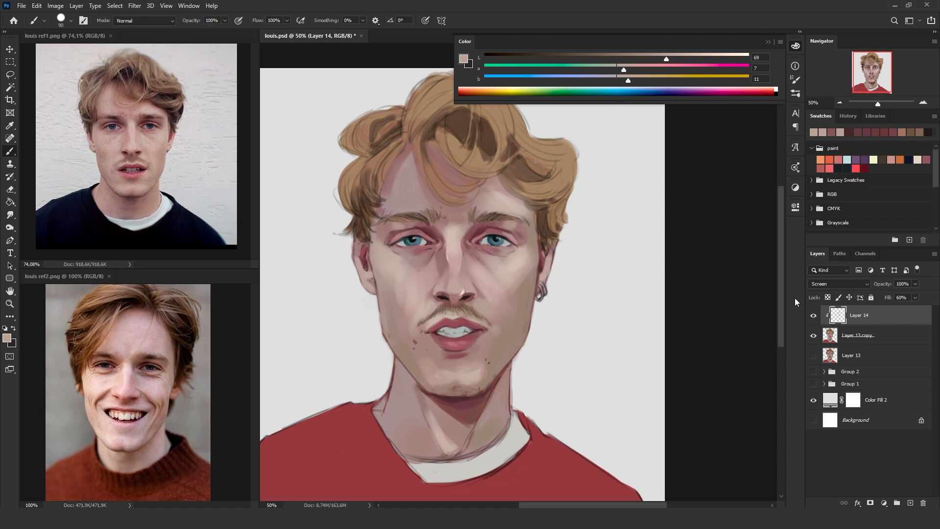
- Set Layer 14's fill to 33% and check the portrait with the layer hidden and shown
{"action": "left_click", "coordinate": [814, 316]}
{"action": "left_click", "coordinate": [814, 316]}
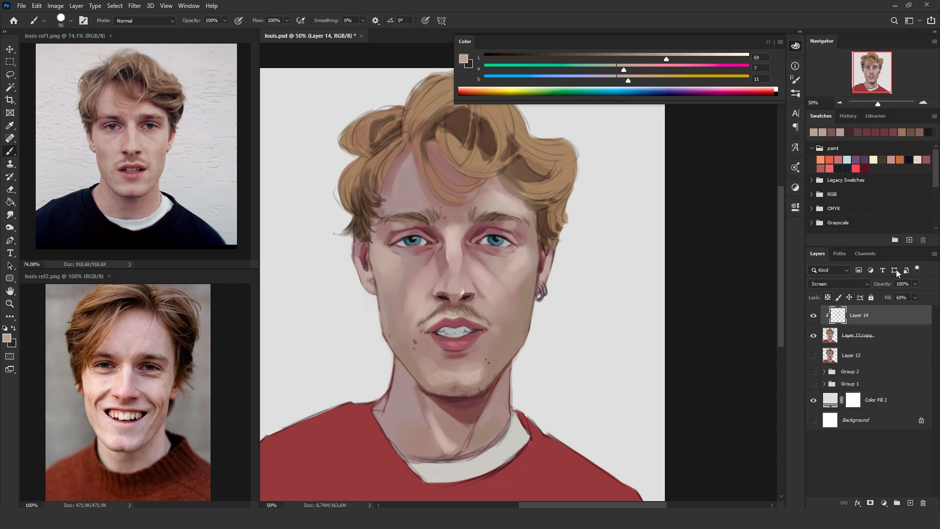
{"action": "left_click_drag", "start_coordinate": [892, 307], "coordinate": [901, 310]}
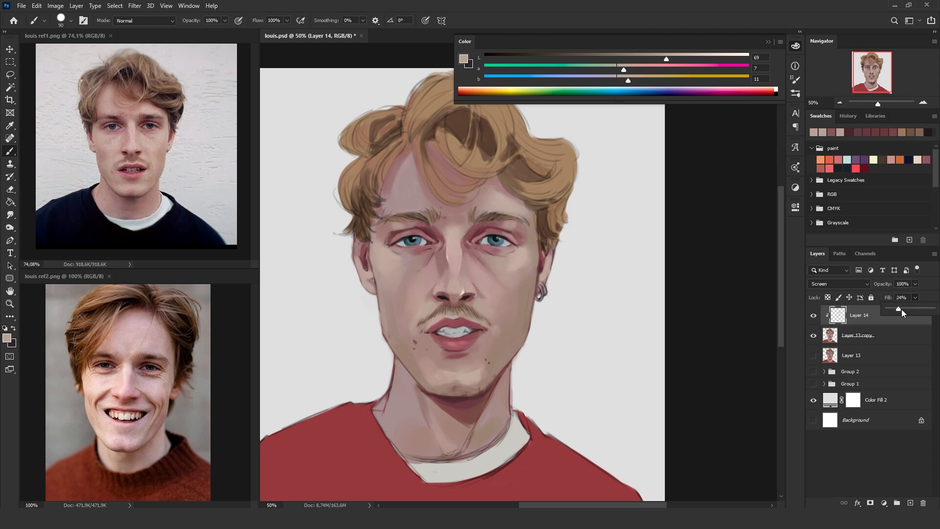
{"action": "mouse_move", "coordinate": [878, 104]}
{"action": "left_mouse_down"}
{"action": "mouse_move", "coordinate": [851, 104]}
{"action": "mouse_move", "coordinate": [879, 104]}
{"action": "left_mouse_up"}
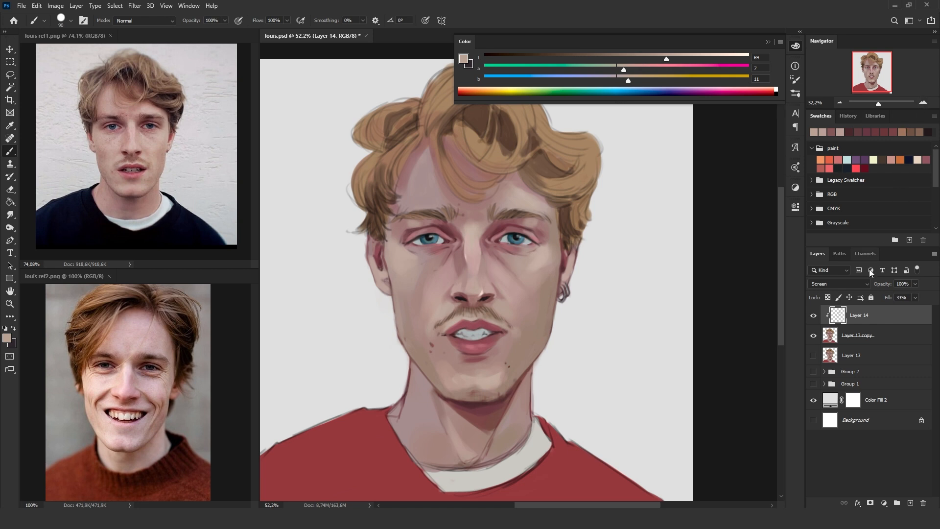
{"action": "left_click", "coordinate": [813, 316]}
{"action": "left_click", "coordinate": [814, 316]}
- Add a new layer in Multiply mode above Layer 14 and set a greyish purple with L 50 and b -8
{"action": "left_click", "coordinate": [911, 504]}
{"action": "left_click", "coordinate": [839, 284]}
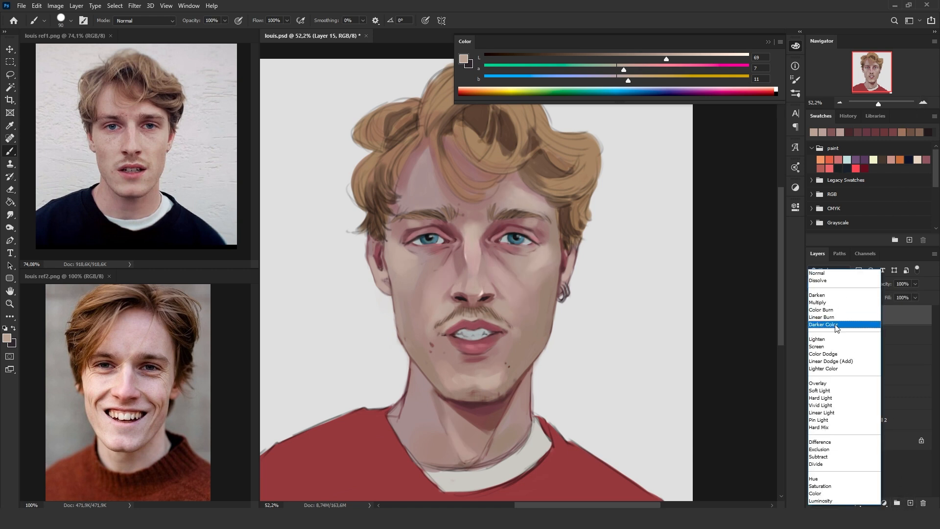
{"action": "left_click", "coordinate": [832, 302]}
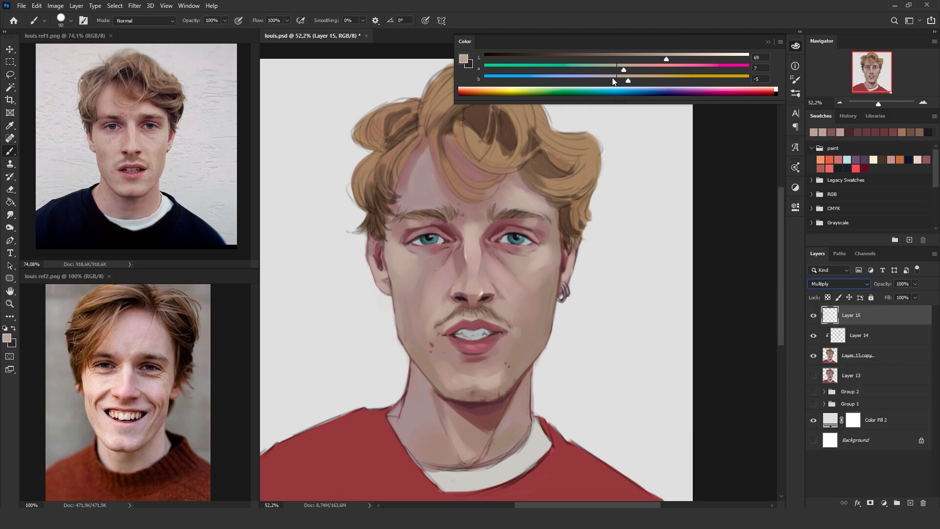
{"action": "left_click_drag", "start_coordinate": [666, 58], "coordinate": [618, 59]}
{"action": "left_click_drag", "start_coordinate": [628, 80], "coordinate": [608, 80]}
- Test the purple on the cheek, undo it, then reduce the brush to 50 px and set the colour's a value to 10
{"action": "left_click_drag", "start_coordinate": [514, 257], "coordinate": [510, 316]}
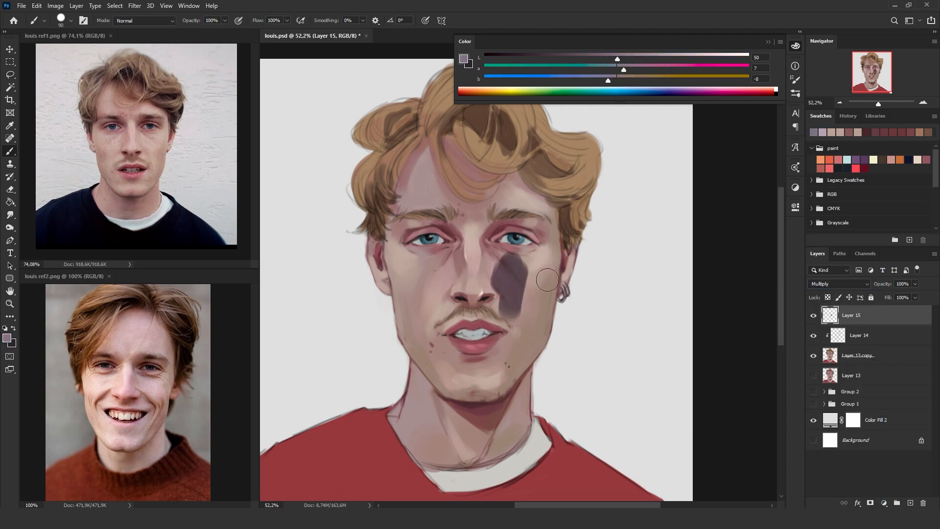
{"action": "key", "text": "ctrl+z"}
{"action": "key", "text": "bracketleft"}
{"action": "key", "text": "bracketleft"}
{"action": "key", "text": "bracketleft"}
{"action": "key", "text": "bracketleft"}
{"action": "left_click_drag", "start_coordinate": [624, 70], "coordinate": [627, 70]}
- Shade beneath the chin with a 35 px brush and set Layer 15's fill to 33%
{"action": "left_click_drag", "start_coordinate": [915, 298], "coordinate": [895, 314]}
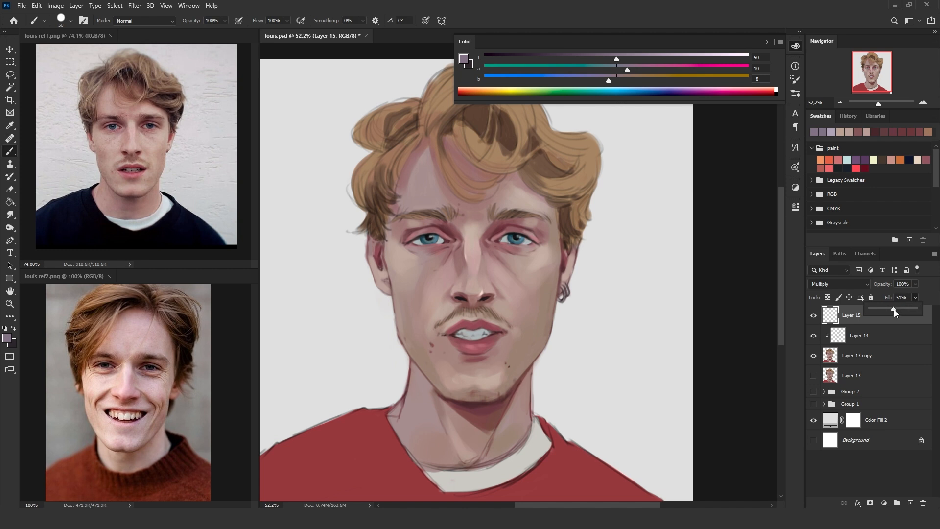
{"action": "left_click", "coordinate": [500, 402]}
{"action": "key", "text": "bracketleft"}
{"action": "key", "text": "bracketleft"}
{"action": "key", "text": "bracketleft"}
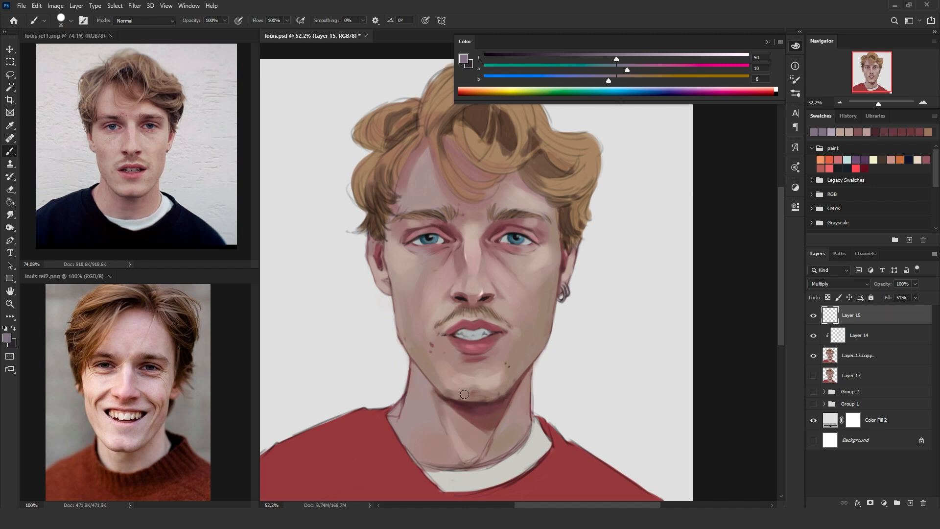
{"action": "left_click_drag", "start_coordinate": [915, 298], "coordinate": [903, 309]}
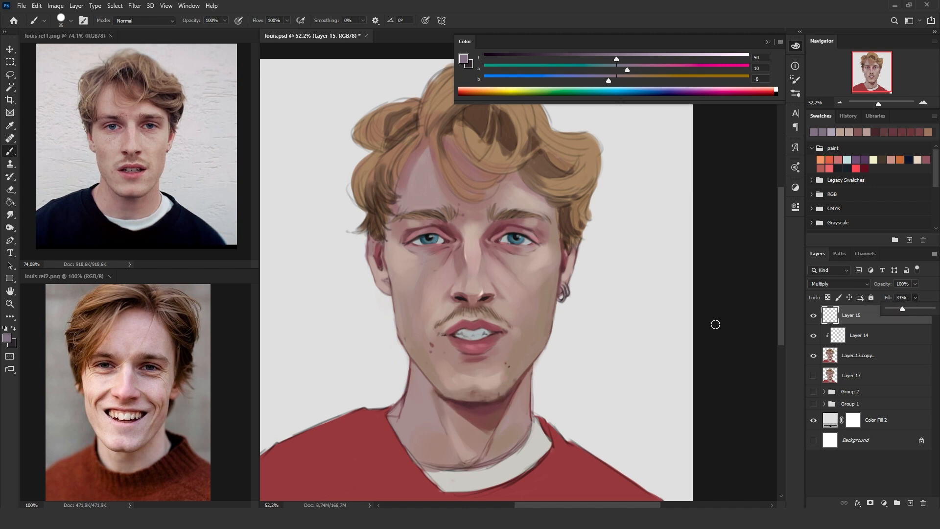
{"action": "left_click", "coordinate": [496, 308]}
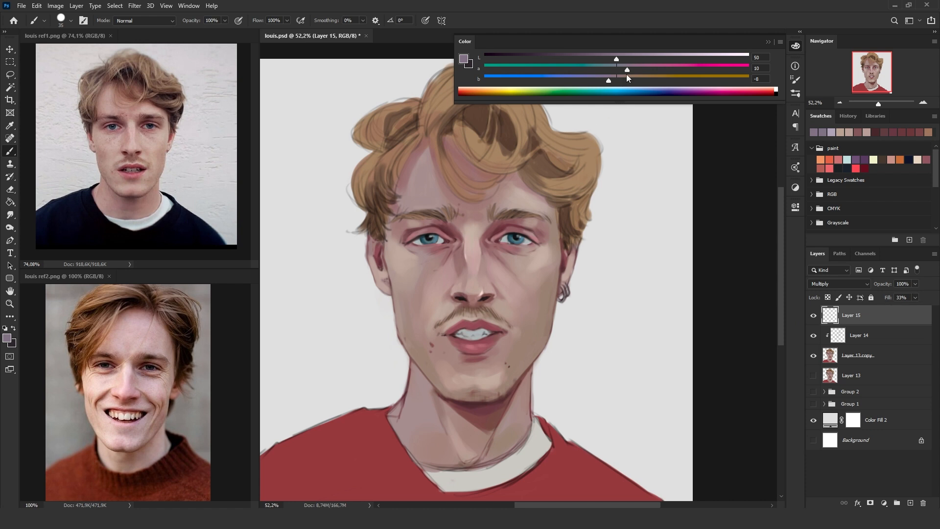
- Set the colour to L 52, a 28, b -8 and glaze mauve shadows around the nose, ears and hairline
{"action": "left_click_drag", "start_coordinate": [628, 70], "coordinate": [645, 70]}
{"action": "left_click", "coordinate": [621, 56]}
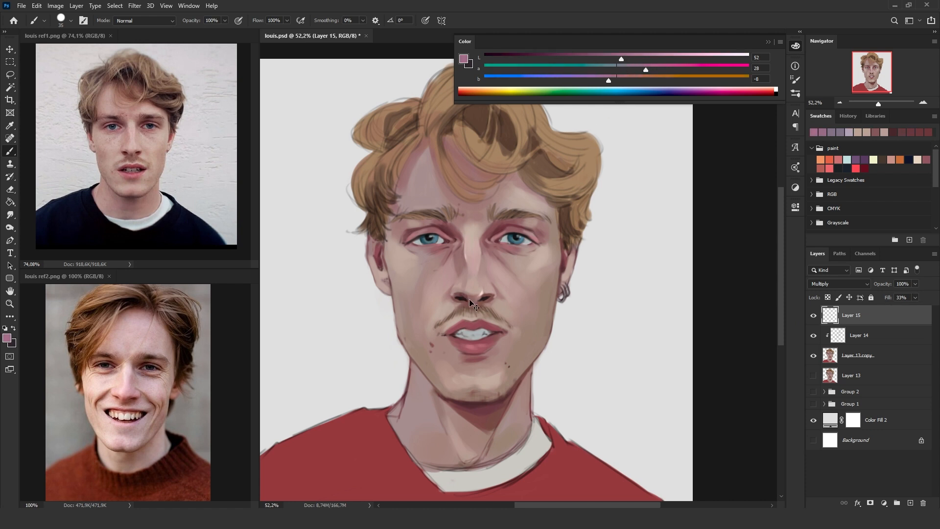
{"action": "left_click_drag", "start_coordinate": [481, 296], "coordinate": [486, 297]}
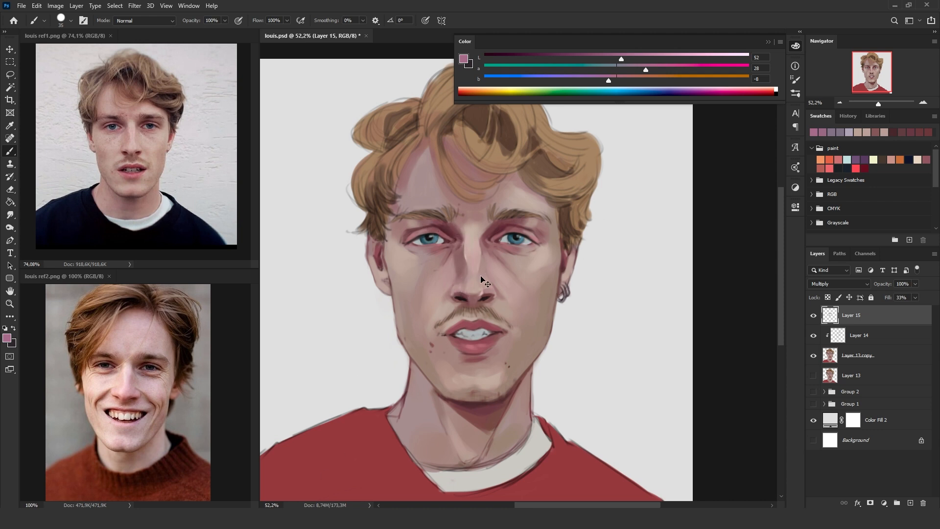
{"action": "mouse_move", "coordinate": [381, 248]}
{"action": "left_mouse_down"}
{"action": "mouse_move", "coordinate": [372, 243]}
{"action": "mouse_move", "coordinate": [380, 256]}
{"action": "mouse_move", "coordinate": [399, 169]}
{"action": "mouse_move", "coordinate": [414, 150]}
{"action": "mouse_move", "coordinate": [552, 207]}
{"action": "left_mouse_up"}
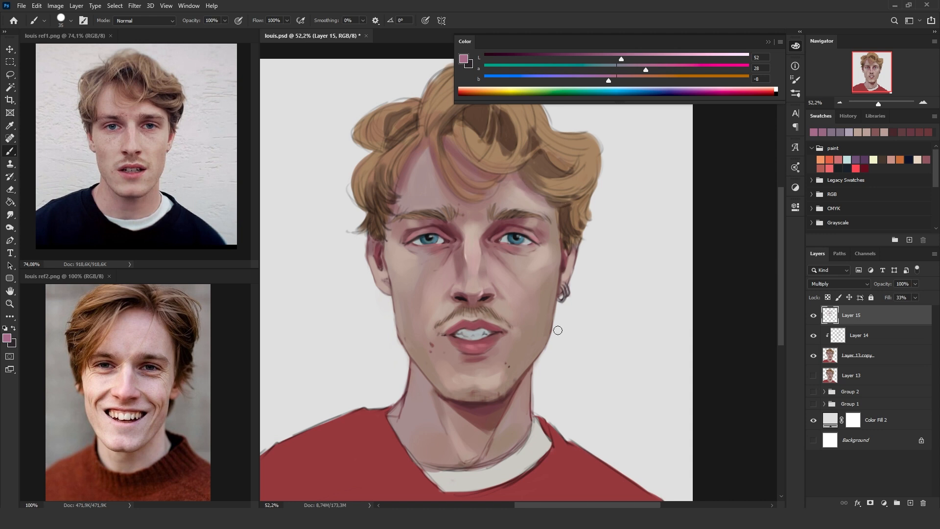
- Deepen the mauve shadows under the jaw, on the neck and around the lips and nose
{"action": "left_click_drag", "start_coordinate": [520, 381], "coordinate": [495, 431]}
{"action": "mouse_move", "coordinate": [412, 363]}
{"action": "left_mouse_down"}
{"action": "mouse_move", "coordinate": [431, 392]}
{"action": "mouse_move", "coordinate": [488, 438]}
{"action": "mouse_move", "coordinate": [493, 425]}
{"action": "left_mouse_up"}
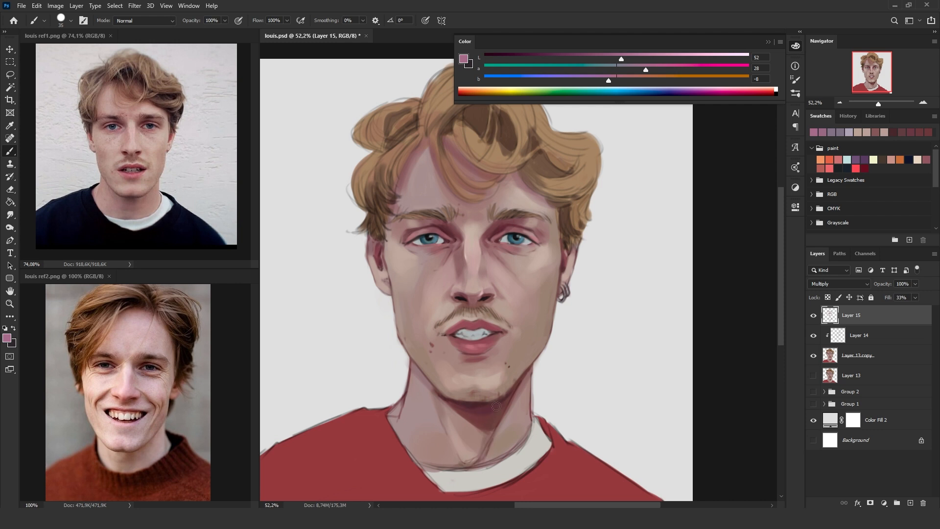
{"action": "mouse_move", "coordinate": [465, 354]}
{"action": "left_mouse_down"}
{"action": "mouse_move", "coordinate": [490, 350]}
{"action": "mouse_move", "coordinate": [468, 361]}
{"action": "mouse_move", "coordinate": [484, 341]}
{"action": "mouse_move", "coordinate": [487, 307]}
{"action": "mouse_move", "coordinate": [450, 316]}
{"action": "mouse_move", "coordinate": [490, 306]}
{"action": "left_mouse_up"}
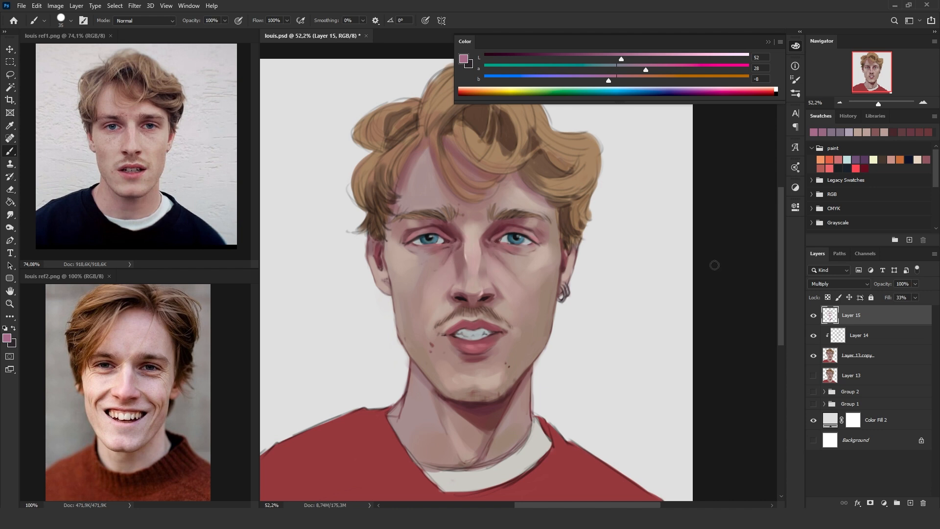
- Compare the portrait with Layers 14 and 15 shown and hidden, with and without proof colours
{"action": "left_click", "coordinate": [814, 316]}
{"action": "left_click", "coordinate": [815, 316]}
{"action": "left_click", "coordinate": [840, 104]}
{"action": "left_click", "coordinate": [841, 104]}
{"action": "left_click", "coordinate": [840, 103]}
{"action": "key", "text": "ctrl+u"}
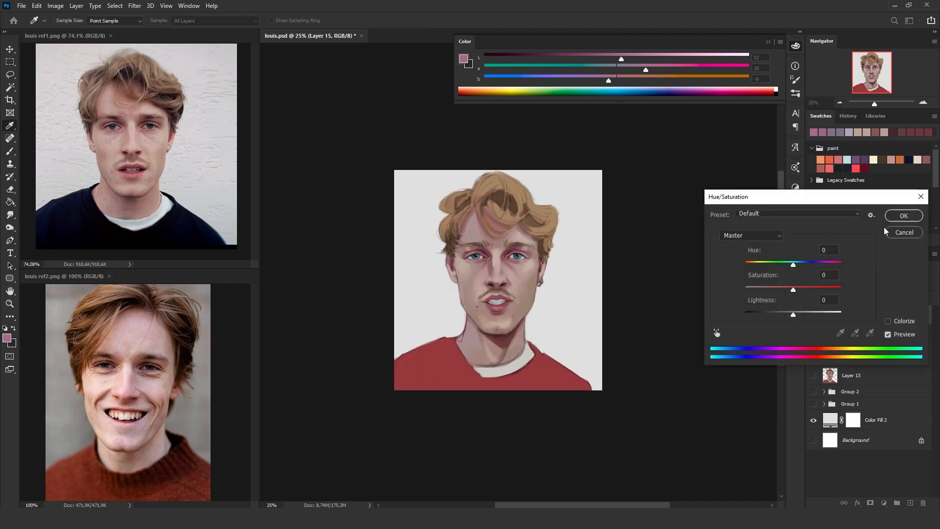
{"action": "left_click", "coordinate": [915, 206]}
{"action": "key", "text": "ctrl+y"}
{"action": "left_click", "coordinate": [814, 316]}
{"action": "left_click", "coordinate": [814, 317]}
{"action": "left_click", "coordinate": [814, 316]}
{"action": "left_click", "coordinate": [814, 316]}
{"action": "left_click", "coordinate": [814, 336]}
{"action": "left_click", "coordinate": [814, 336]}
{"action": "left_click", "coordinate": [815, 336]}
{"action": "key", "text": "ctrl+y"}
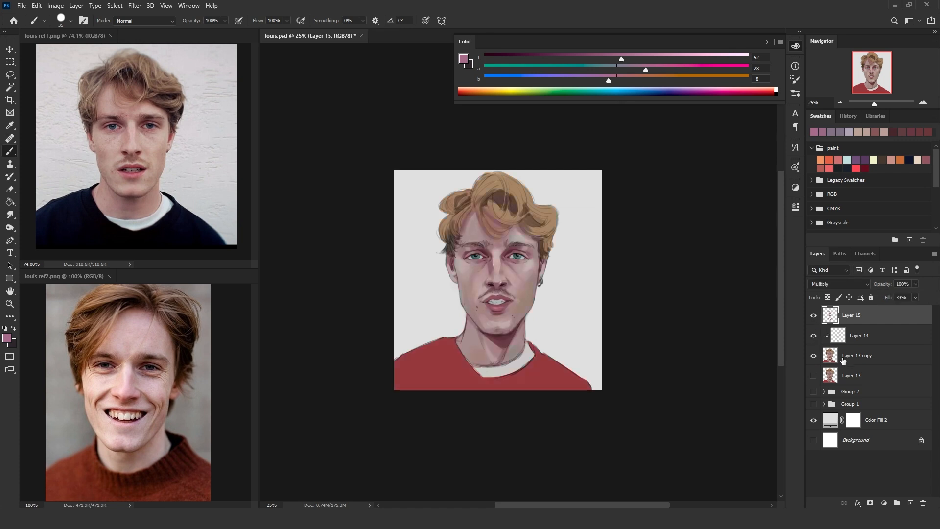
{"action": "key", "text": "ctrl+y"}
{"action": "left_click", "coordinate": [819, 318]}
{"action": "left_click", "coordinate": [819, 317]}
{"action": "left_click", "coordinate": [923, 102]}
{"action": "key", "text": "ctrl+y"}
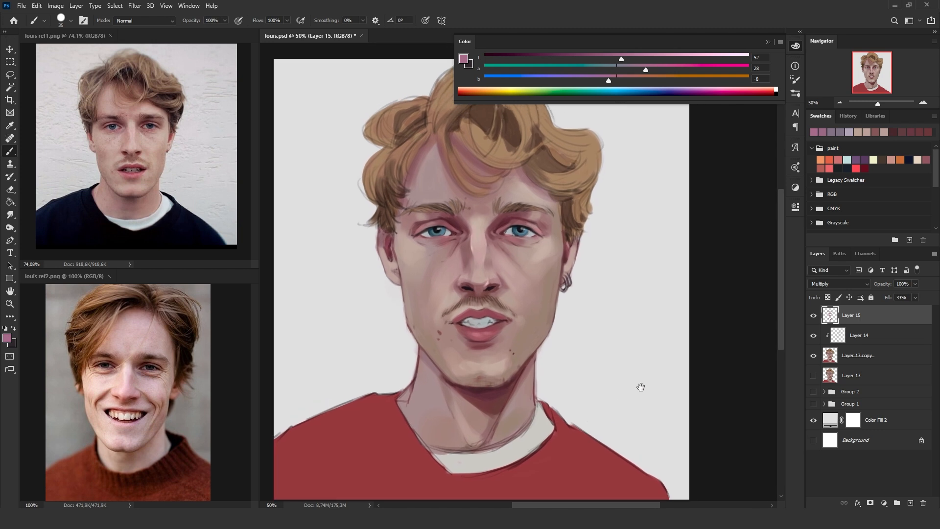
- Add a new empty layer on top and merge Layers 14 and 15 down into Layer 13 copy
{"action": "left_click", "coordinate": [924, 102]}
{"action": "left_click", "coordinate": [909, 502]}
{"action": "left_click", "coordinate": [865, 359]}
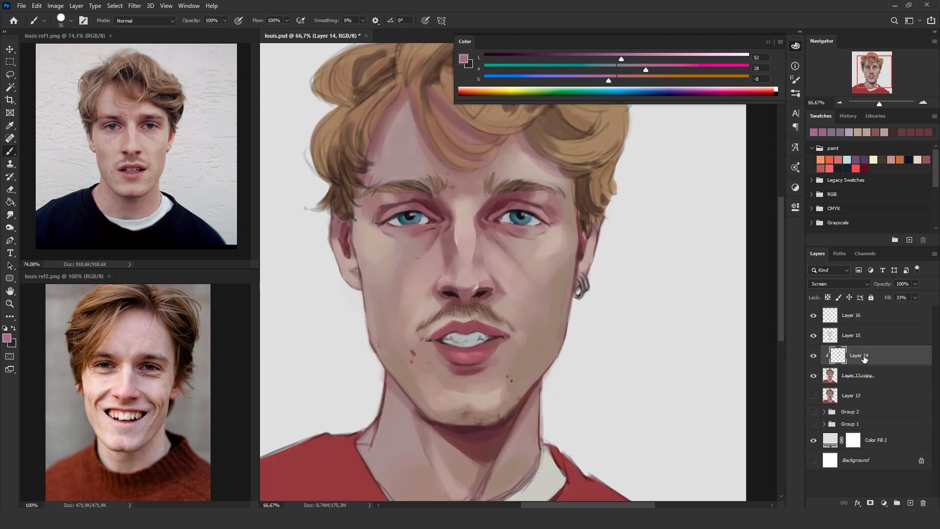
{"action": "key", "text": "Delete"}
{"action": "left_click", "coordinate": [862, 337]}
{"action": "left_click", "coordinate": [814, 336]}
{"action": "left_click", "coordinate": [814, 336]}
{"action": "key", "text": "Delete"}
- Compare Layer 13 copy with the earlier Layer 13 beneath it, leaving Layer 13 hidden
{"action": "left_click", "coordinate": [813, 336]}
{"action": "left_click", "coordinate": [814, 336]}
{"action": "left_click", "coordinate": [814, 336]}
{"action": "left_click", "coordinate": [814, 336]}
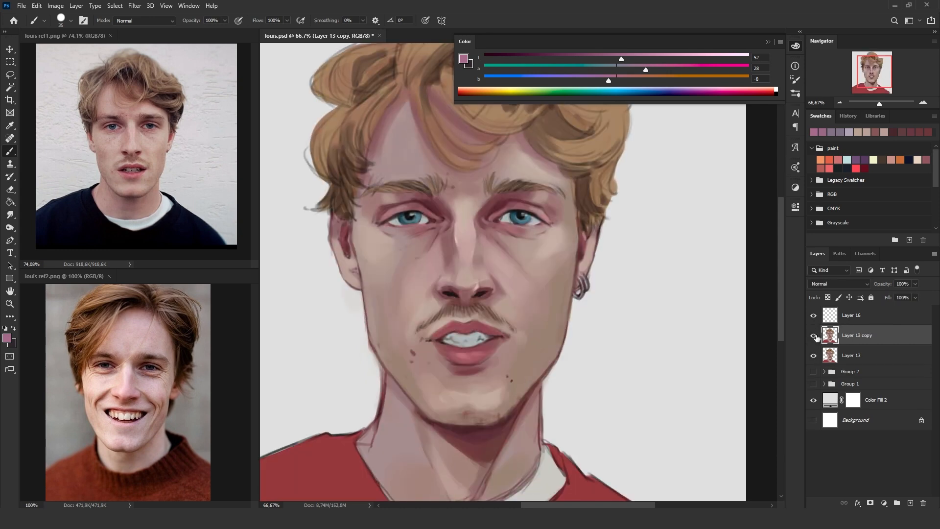
{"action": "left_click", "coordinate": [814, 355]}
- On Layer 16, refine the inner eye corners and lid creases with a fine brush in reddish tones sampled from the skin
{"action": "left_click", "coordinate": [851, 316]}
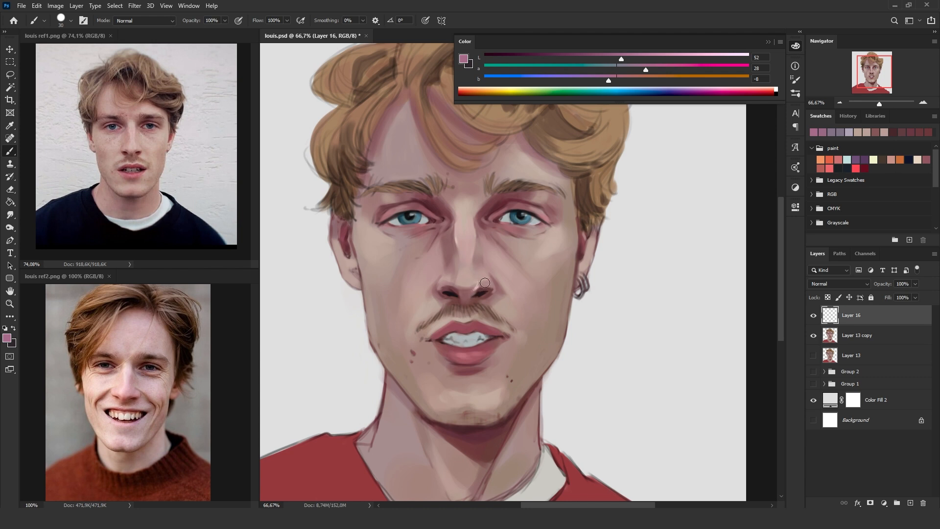
{"action": "key", "text": "bracketleft"}
{"action": "left_click", "coordinate": [438, 233], "text": "alt"}
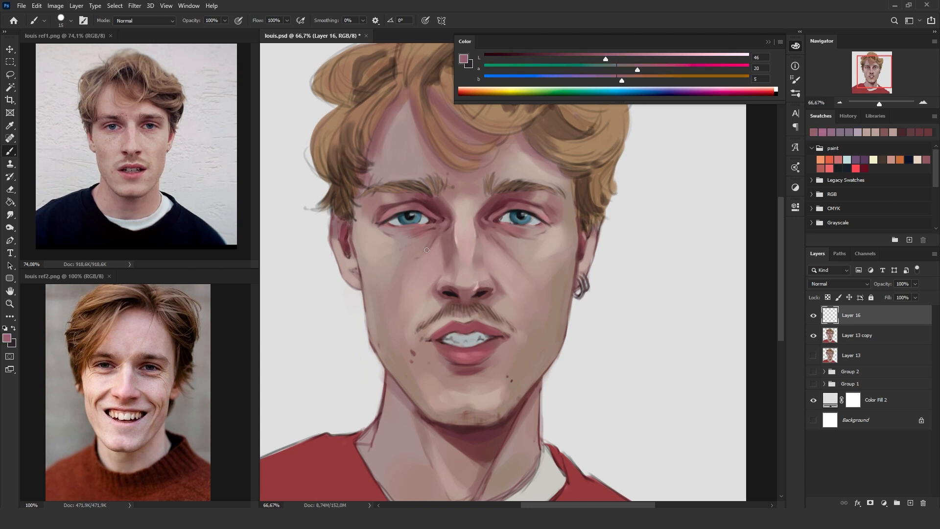
{"action": "left_click", "coordinate": [436, 226], "text": "alt"}
{"action": "left_click", "coordinate": [501, 210], "text": "alt"}
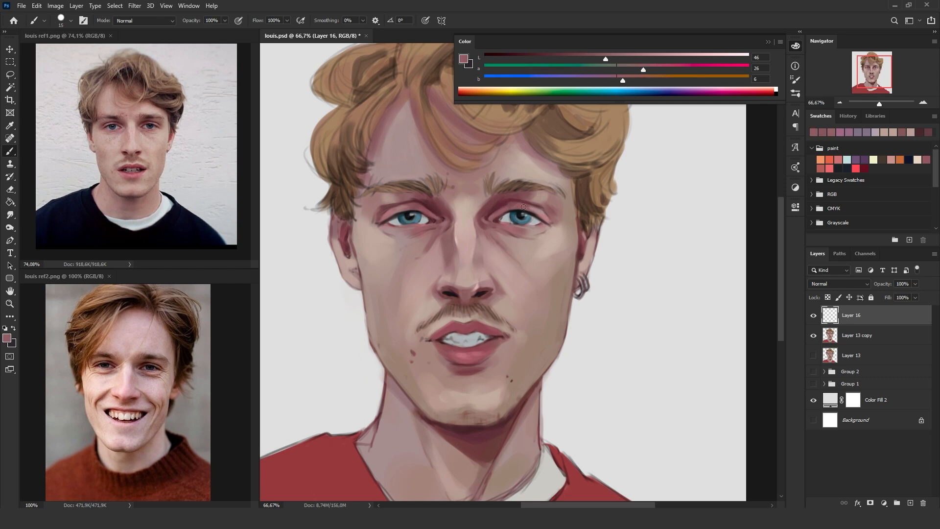
- Refine the eye whites, pupils and irises with sampled grey, near-black and dark teal, using a finer brush
{"action": "left_click", "coordinate": [501, 219], "text": "alt"}
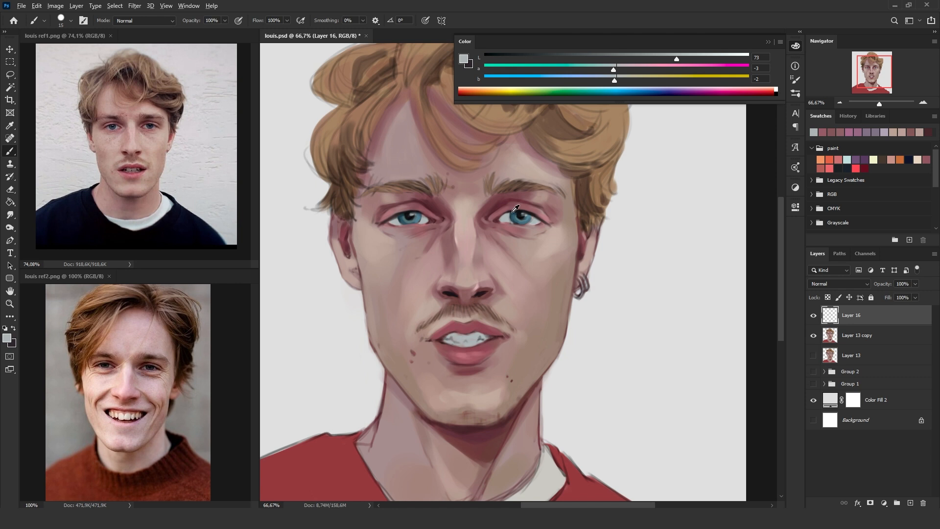
{"action": "left_click", "coordinate": [509, 212], "text": "alt"}
{"action": "key", "text": "bracketleft"}
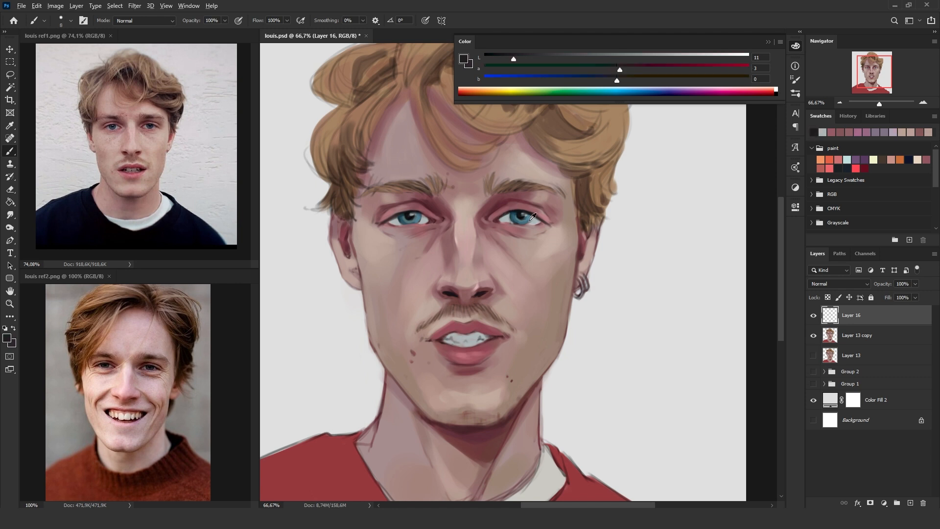
{"action": "left_click", "coordinate": [526, 223], "text": "alt"}
{"action": "left_click", "coordinate": [514, 213], "text": "alt"}
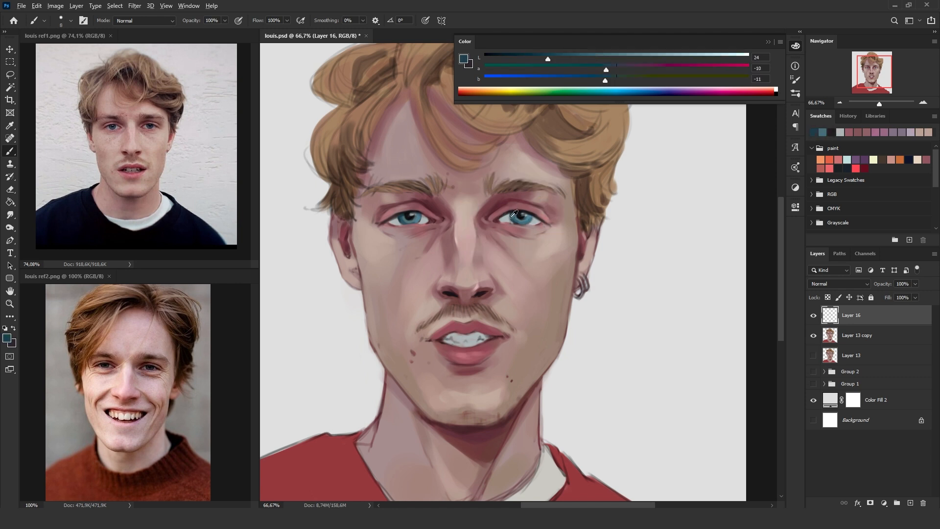
{"action": "left_click", "coordinate": [515, 215], "text": "alt"}
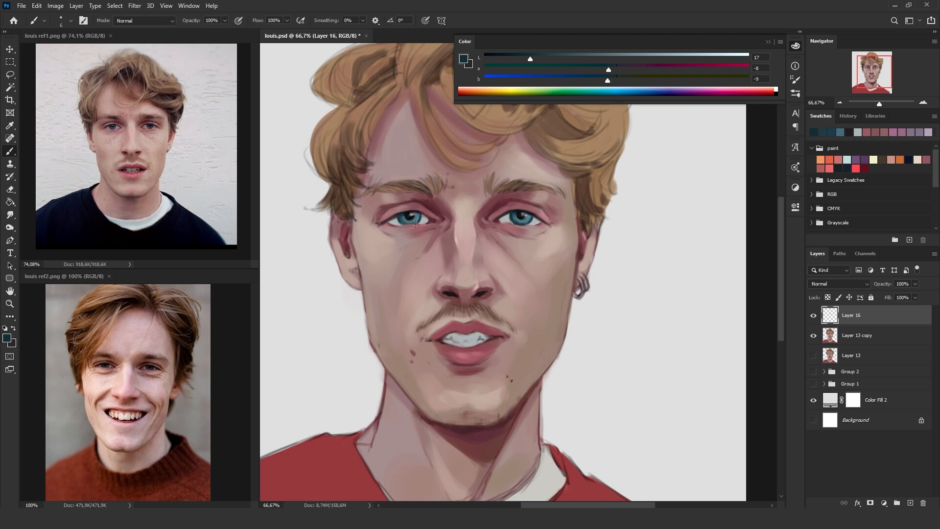
- On Layer 16, refine the lower lid rims and lash lines of both eyes with muted reds and pinks sampled from the surrounding skin
{"action": "left_click", "coordinate": [394, 223], "text": "alt"}
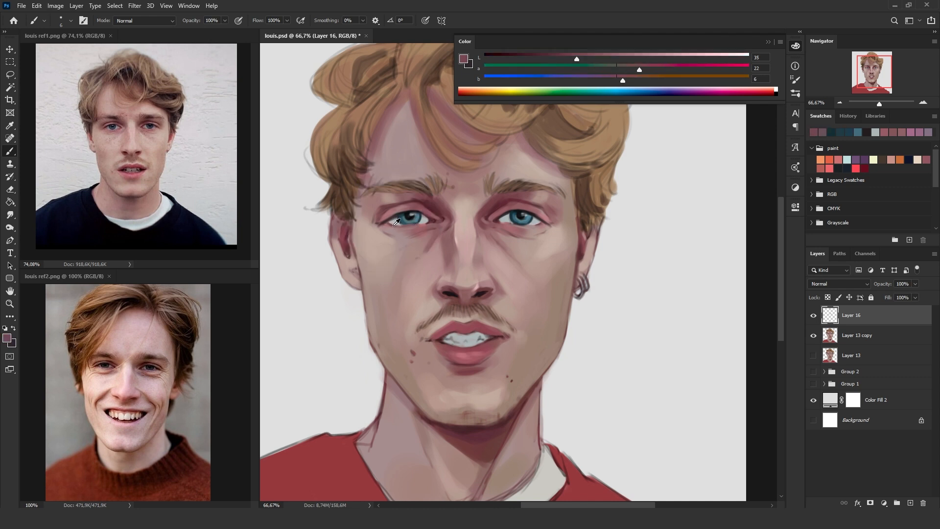
{"action": "left_click_drag", "start_coordinate": [414, 224], "coordinate": [422, 225]}
{"action": "left_click", "coordinate": [531, 228], "text": "alt"}
{"action": "left_click", "coordinate": [532, 224], "text": "alt"}
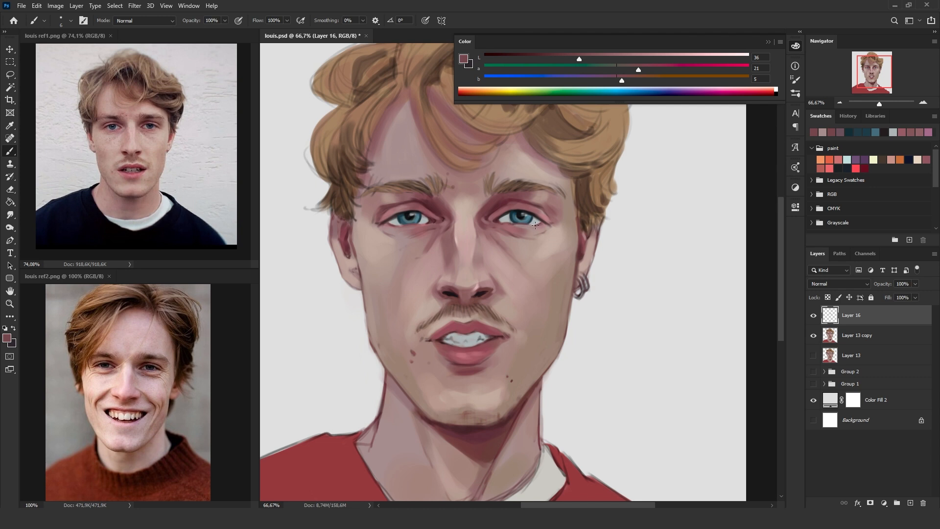
{"action": "left_click", "coordinate": [515, 225], "text": "alt"}
{"action": "left_click", "coordinate": [533, 230], "text": "alt"}
{"action": "key", "text": "bracketright"}
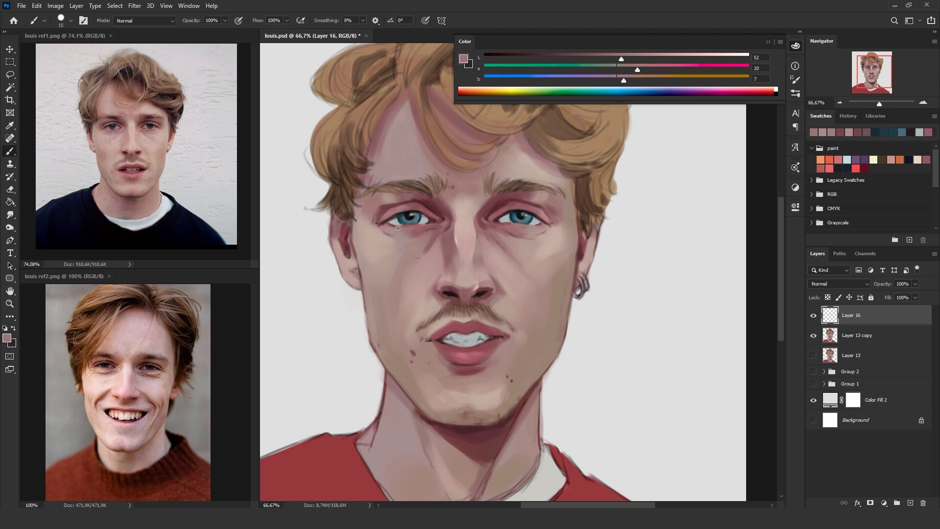
{"action": "left_click", "coordinate": [419, 224], "text": "alt"}
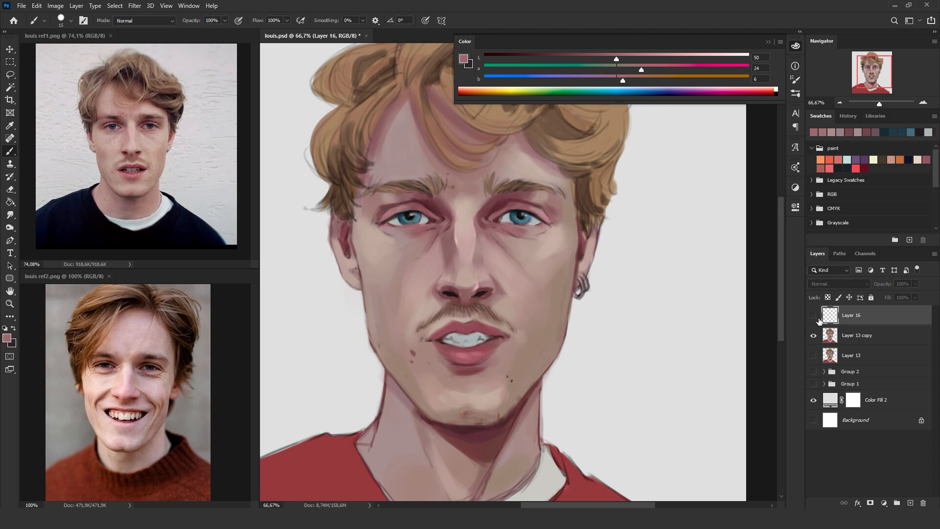
{"action": "left_click", "coordinate": [528, 221], "text": "alt"}
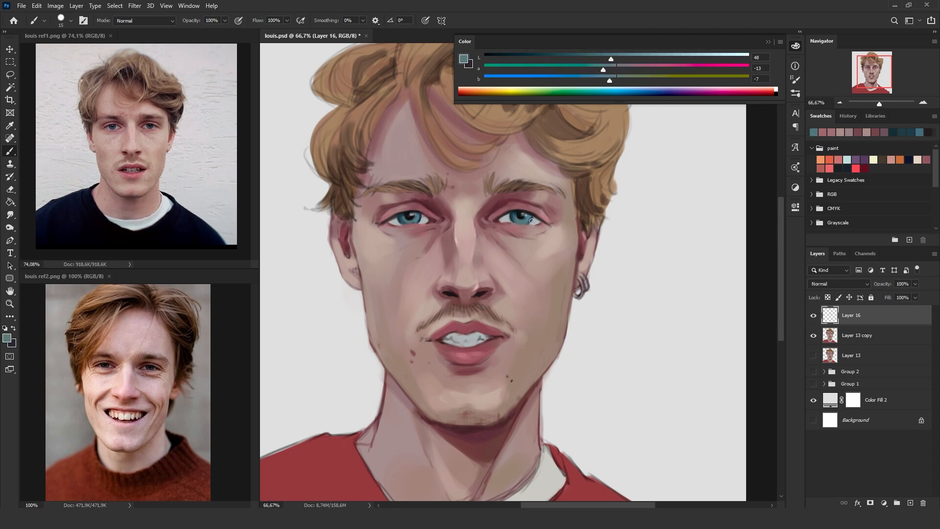
{"action": "left_click", "coordinate": [511, 225], "text": "alt"}
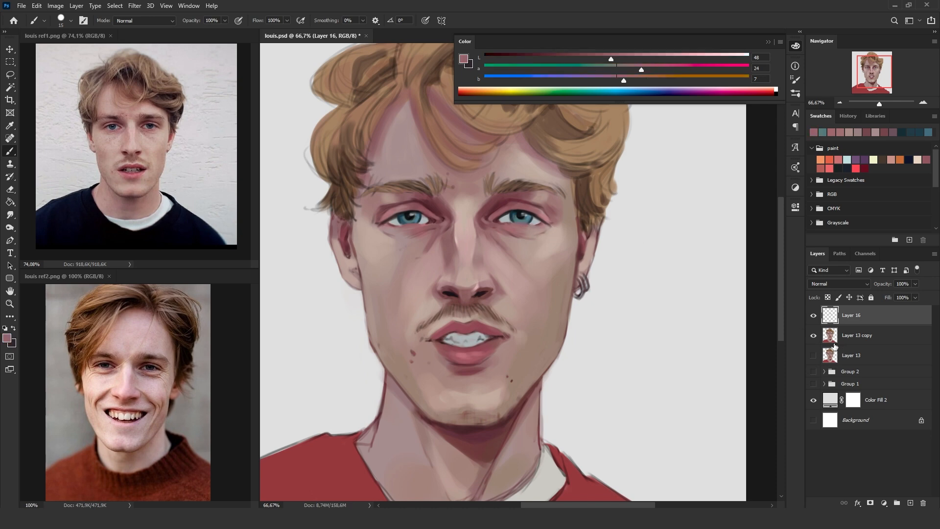
- Review the whole portrait at 16.67% zoom before returning to the 66.67% close-up
{"action": "key", "text": "ctrl+shift+h"}
{"action": "key", "text": "ctrl+shift+h"}
{"action": "left_click", "coordinate": [841, 103]}
{"action": "left_click", "coordinate": [840, 103]}
{"action": "left_click", "coordinate": [841, 103]}
{"action": "left_click", "coordinate": [841, 103]}
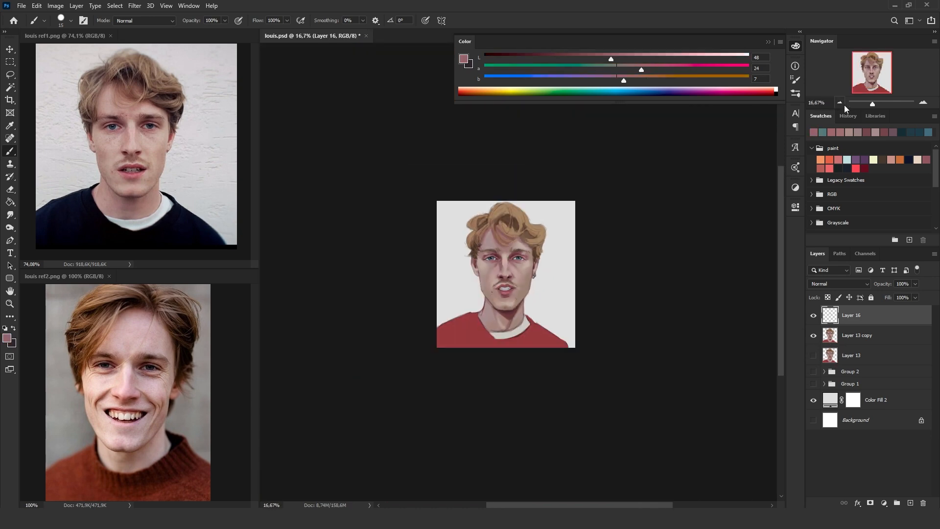
{"action": "left_click", "coordinate": [924, 102]}
{"action": "left_click", "coordinate": [924, 103]}
{"action": "left_click", "coordinate": [923, 103]}
{"action": "left_click", "coordinate": [923, 103]}
{"action": "key", "text": "e"}
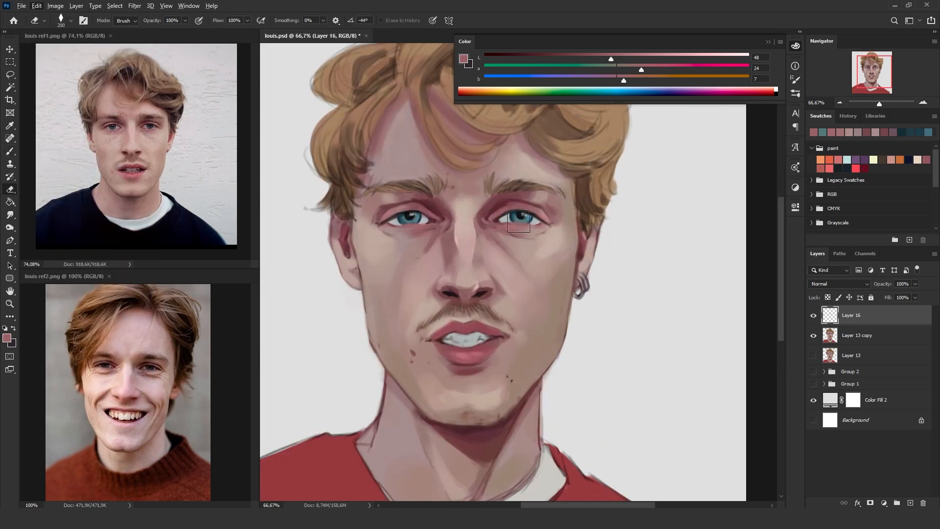
{"action": "key", "text": "b"}
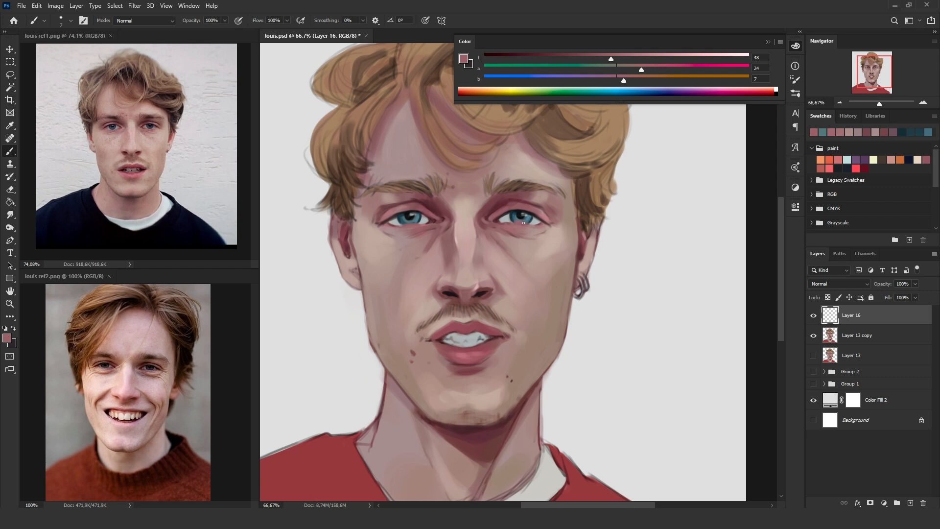
{"action": "key", "text": "w"}
{"action": "left_click", "coordinate": [525, 229]}
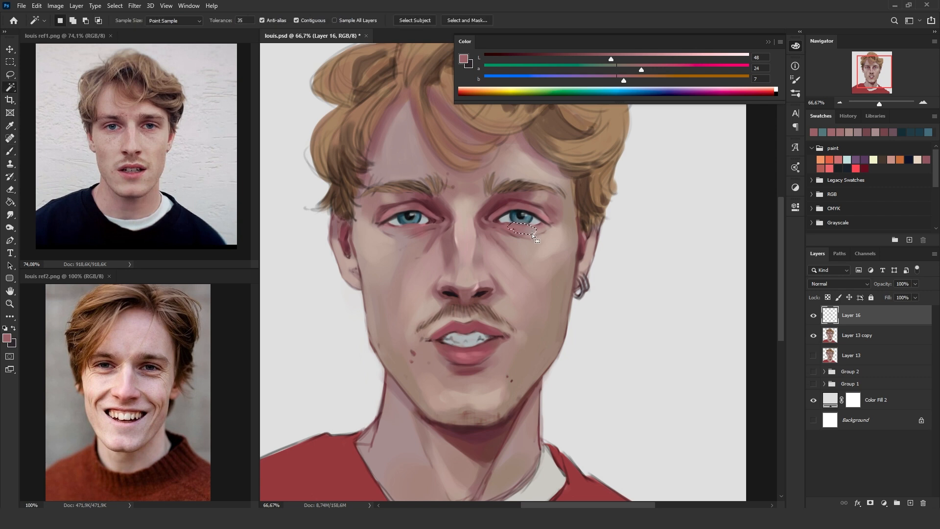
{"action": "key", "text": "b"}
{"action": "left_click", "coordinate": [9, 62]}
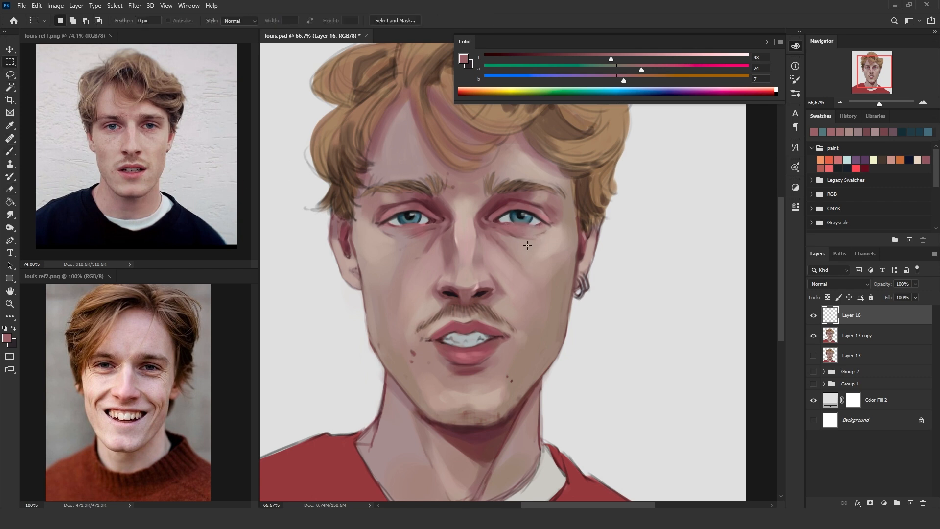
{"action": "key", "text": "e"}
{"action": "key", "text": "bracketleft"}
{"action": "key", "text": "bracketleft"}
{"action": "key", "text": "bracketleft"}
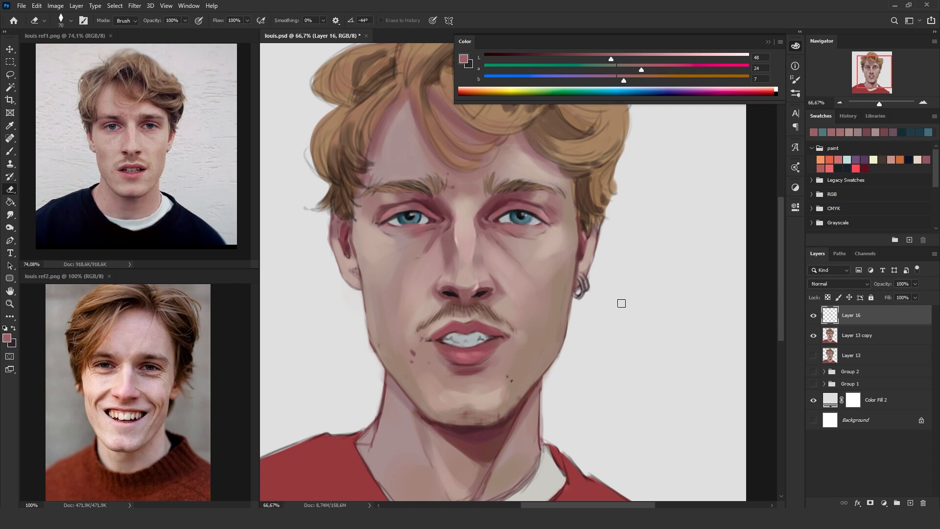
- Sharpen the irises, pupils and lower lid line with sampled dark teal and near-black, adding light grey catchlights with a fine brush
{"action": "key", "text": "b"}
{"action": "left_click", "coordinate": [515, 214], "text": "alt"}
{"action": "left_click", "coordinate": [520, 220], "text": "alt"}
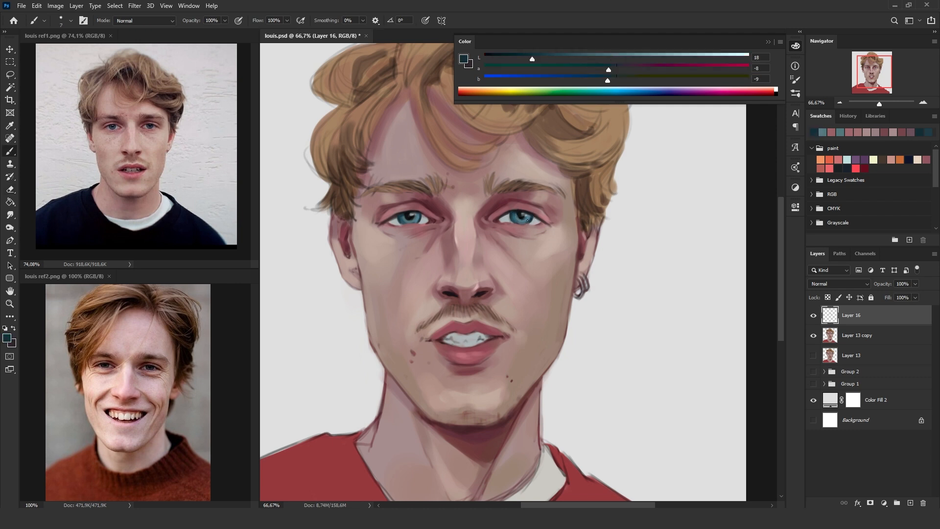
{"action": "left_click", "coordinate": [524, 220], "text": "alt"}
{"action": "left_click", "coordinate": [523, 217], "text": "alt"}
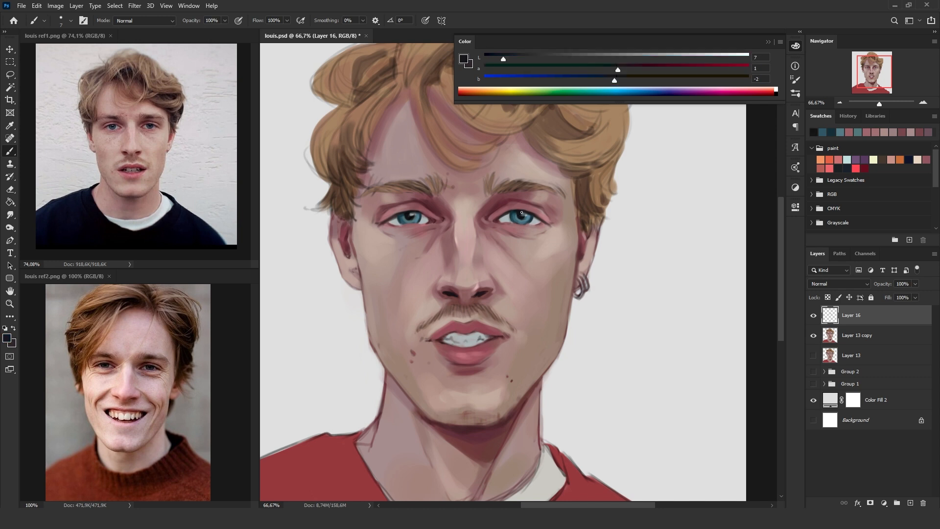
{"action": "key", "text": "x"}
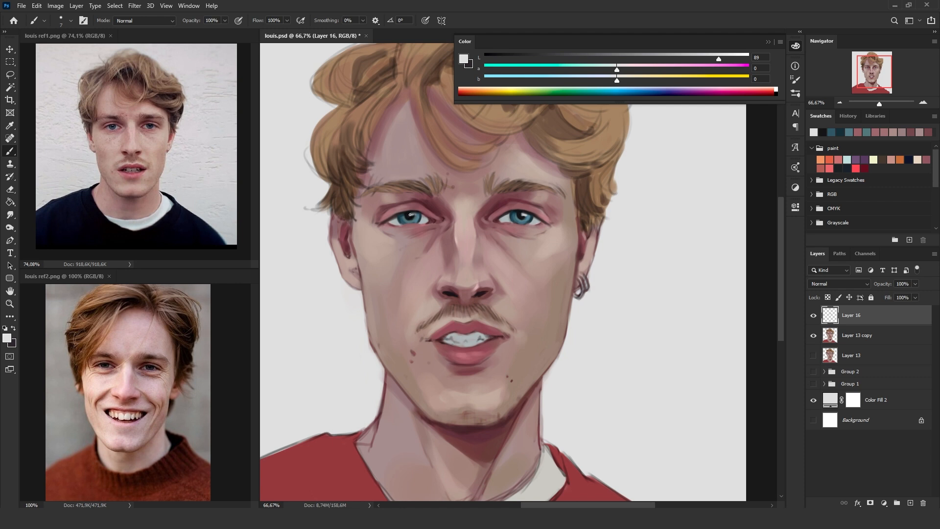
{"action": "left_click", "coordinate": [519, 220]}
{"action": "left_click", "coordinate": [533, 218], "text": "alt"}
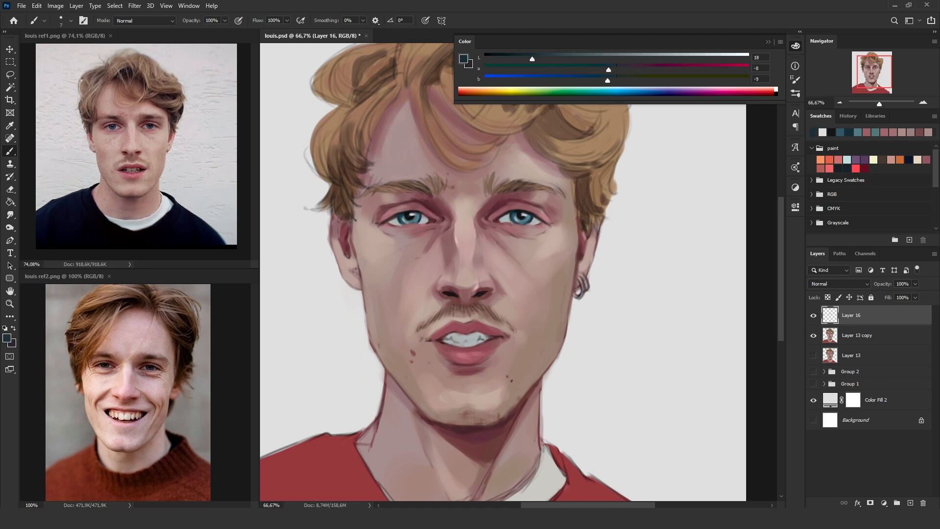
{"action": "left_click_drag", "start_coordinate": [509, 224], "coordinate": [517, 225]}
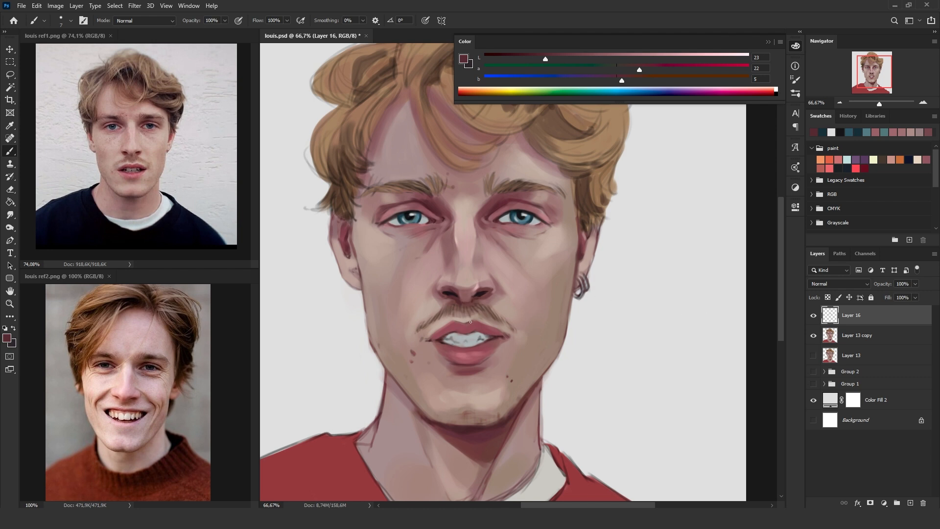
- Define the inner edge of the upper lip in dark red and refine the lower lip with sampled pink
{"action": "left_click_drag", "start_coordinate": [461, 330], "coordinate": [474, 337]}
{"action": "key", "text": "bracketright"}
{"action": "left_click", "coordinate": [474, 354], "text": "alt"}
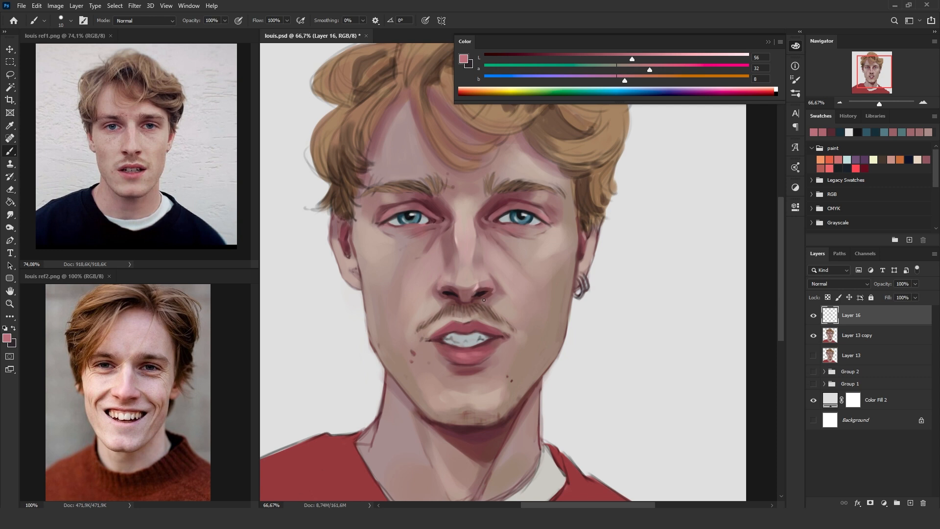
- Blend the cheek edge beside the earlobe with a size 30 brush in sampled pinks, keeping Layer 16 in Normal mode
{"action": "left_click", "coordinate": [357, 276], "text": "alt"}
{"action": "key", "text": "bracketright"}
{"action": "key", "text": "bracketright"}
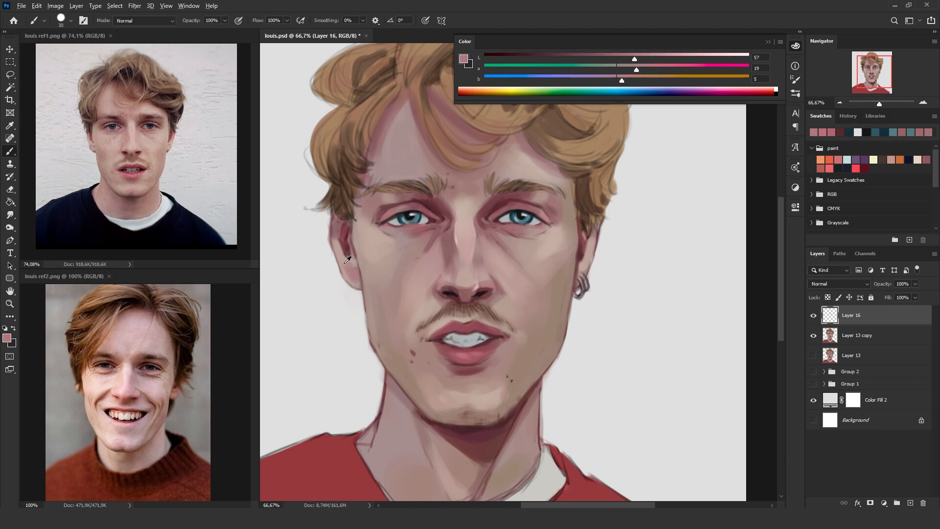
{"action": "left_click", "coordinate": [358, 266], "text": "alt"}
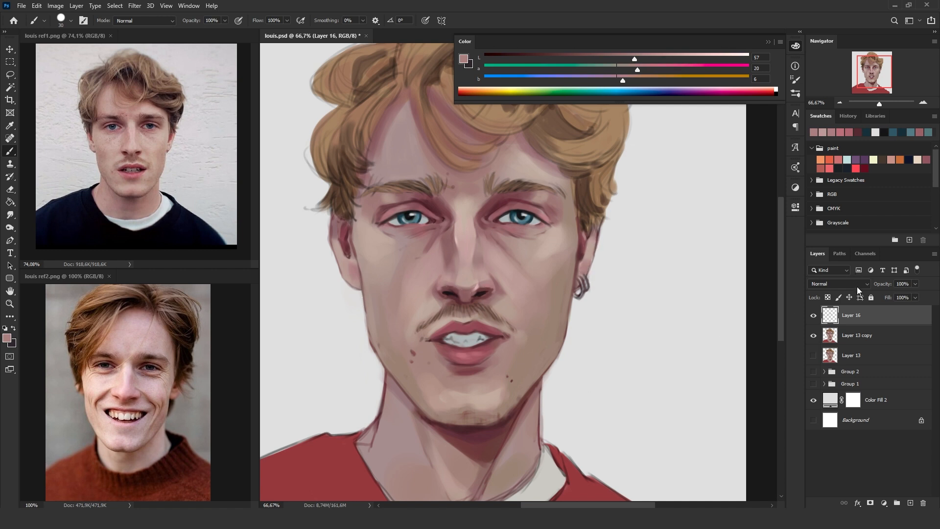
{"action": "left_click", "coordinate": [843, 285]}
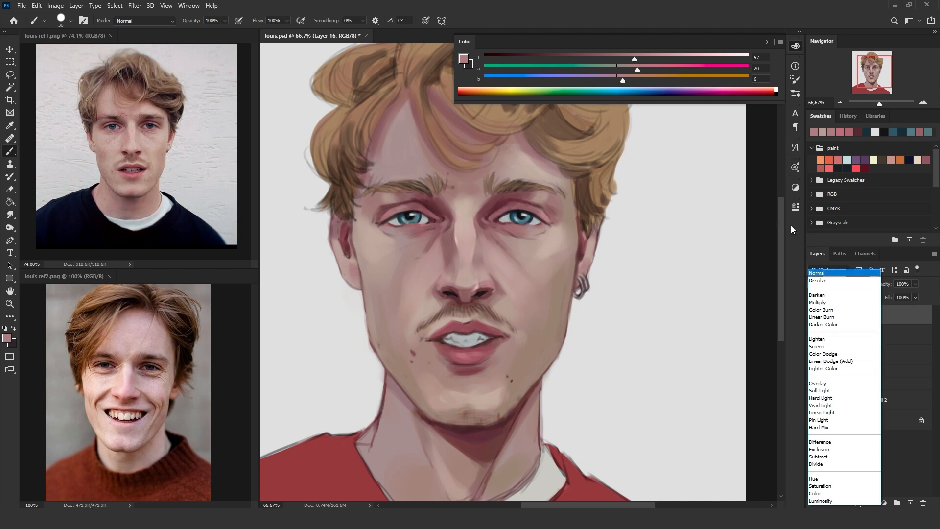
{"action": "left_click", "coordinate": [838, 274]}
- Smooth the skin beneath both eyes and across the cheeks with sampled dusty pink tones
{"action": "left_click", "coordinate": [430, 247], "text": "alt"}
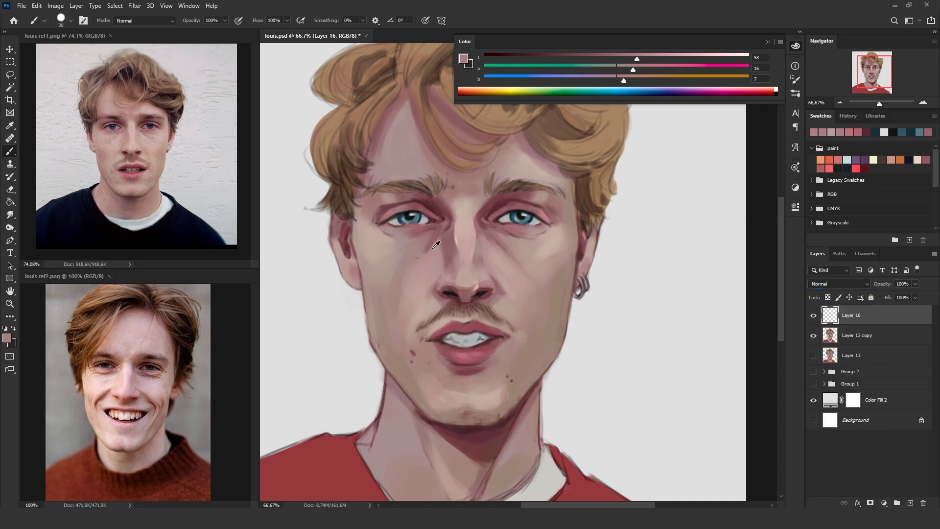
{"action": "left_click", "coordinate": [426, 238], "text": "alt"}
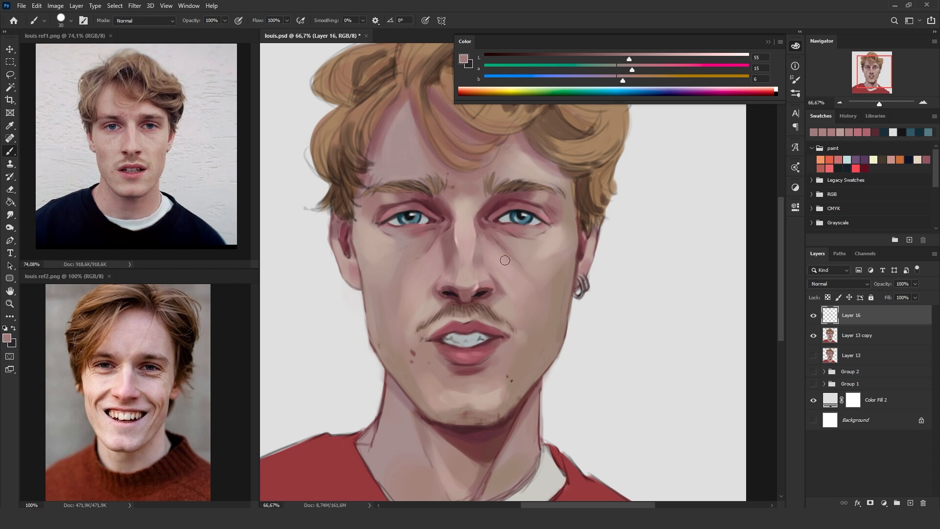
{"action": "left_click", "coordinate": [520, 259], "text": "alt"}
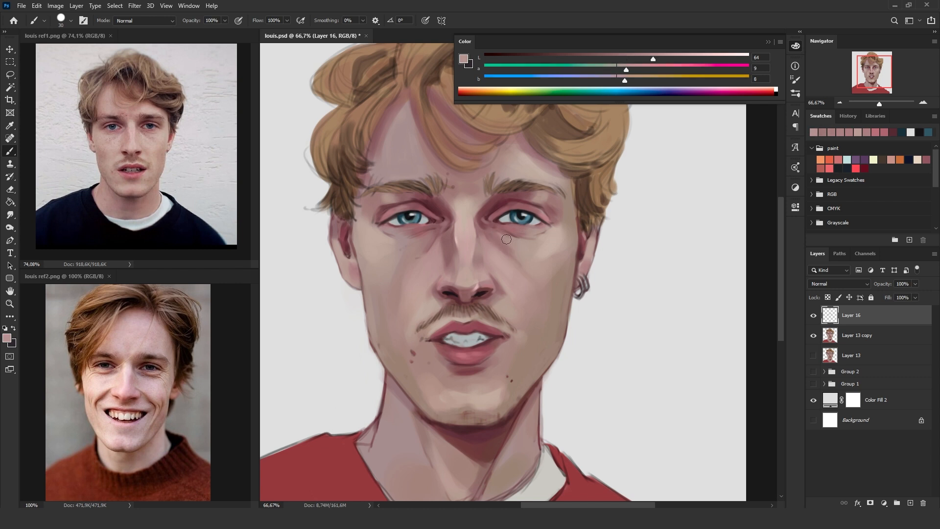
{"action": "left_click", "coordinate": [414, 268], "text": "alt"}
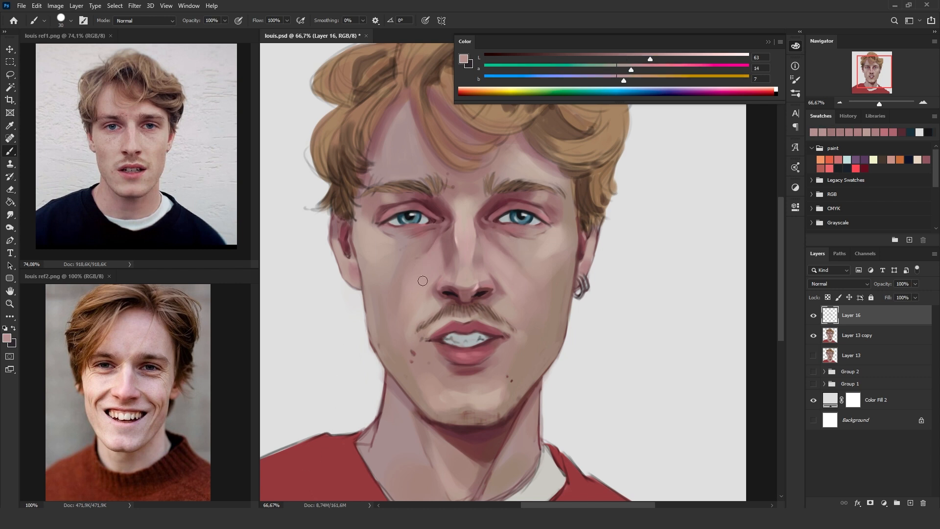
- Reshape the eyebrow opposite the earring with a small brush, alternating brow browns with skin tones sampled around it
{"action": "left_click", "coordinate": [454, 183], "text": "alt"}
{"action": "key", "text": "bracketleft"}
{"action": "key", "text": "bracketleft"}
{"action": "key", "text": "bracketleft"}
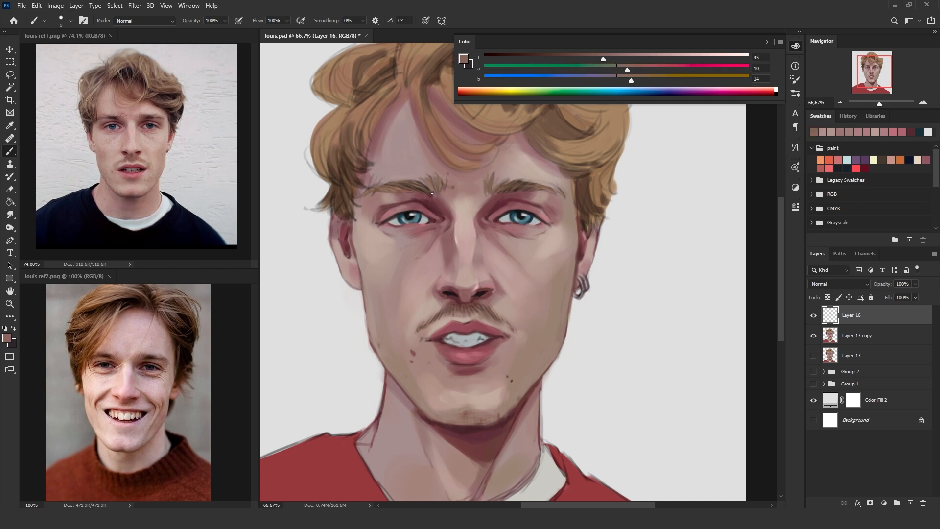
{"action": "left_click", "coordinate": [431, 176], "text": "alt"}
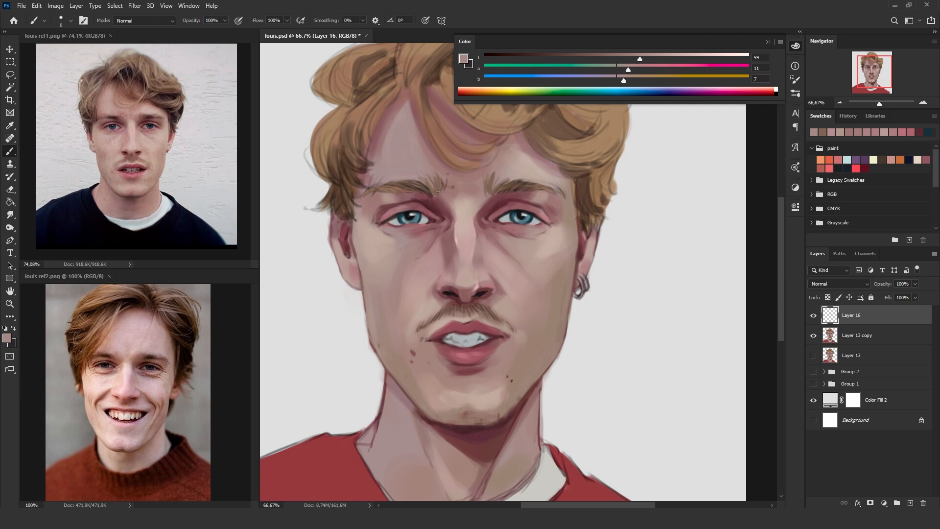
{"action": "left_click", "coordinate": [432, 192], "text": "alt"}
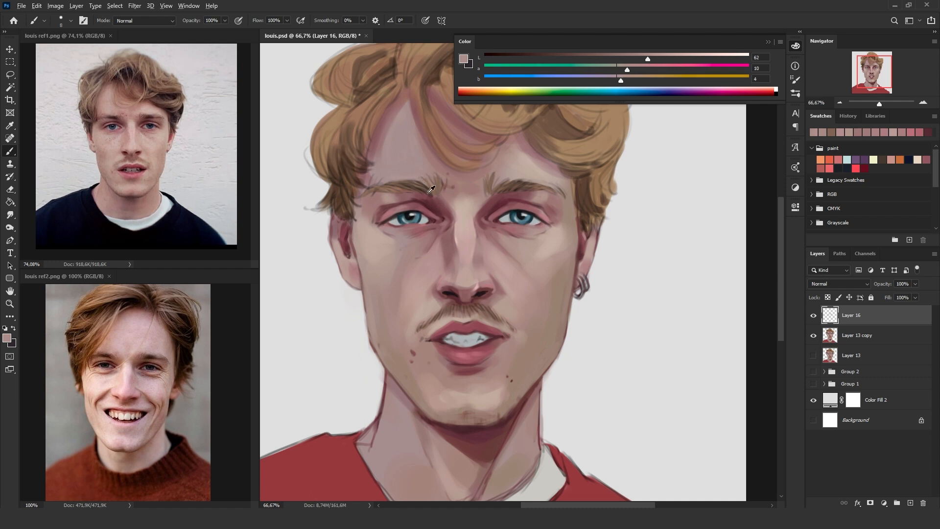
{"action": "left_click", "coordinate": [433, 189], "text": "alt"}
{"action": "left_click", "coordinate": [513, 180], "text": "alt"}
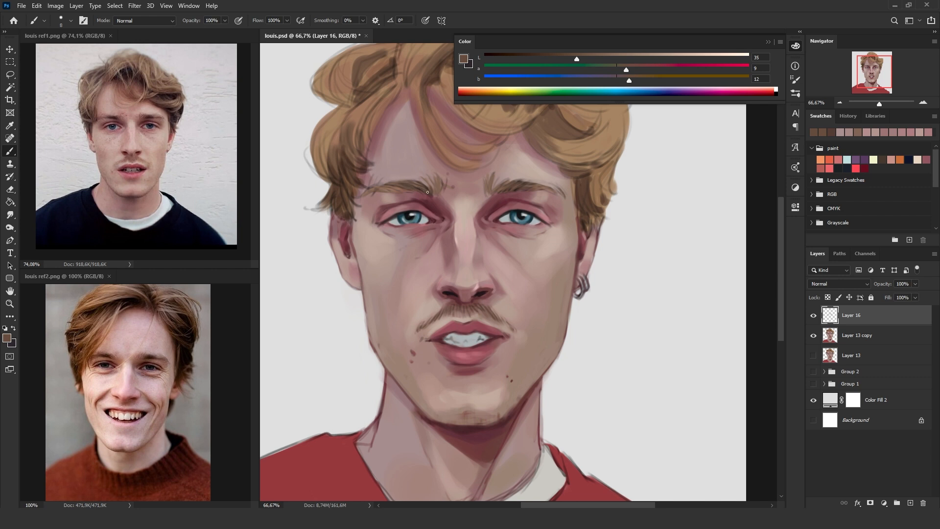
{"action": "left_click", "coordinate": [403, 190], "text": "alt"}
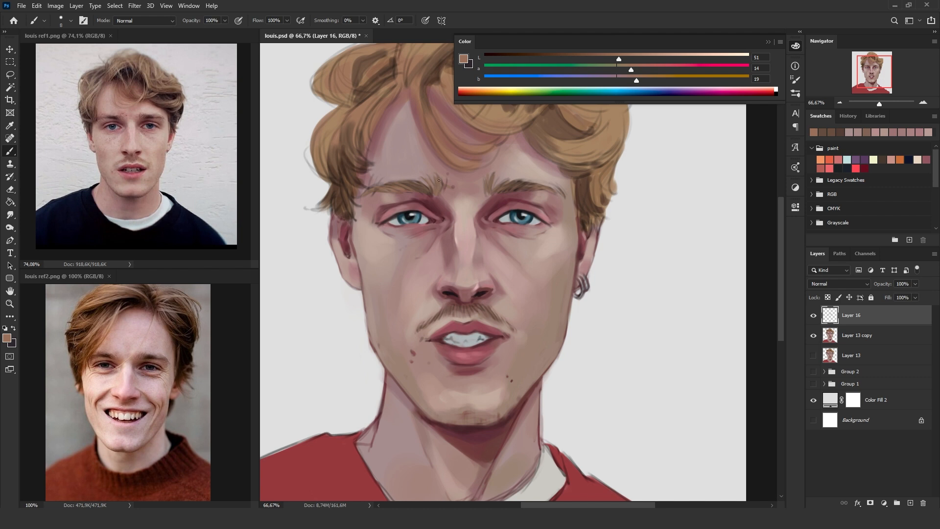
- Clean up the inner ends of both eyebrows with sampled skin tones and fill in the earring-side brow with muted brown
{"action": "left_click", "coordinate": [501, 171], "text": "alt"}
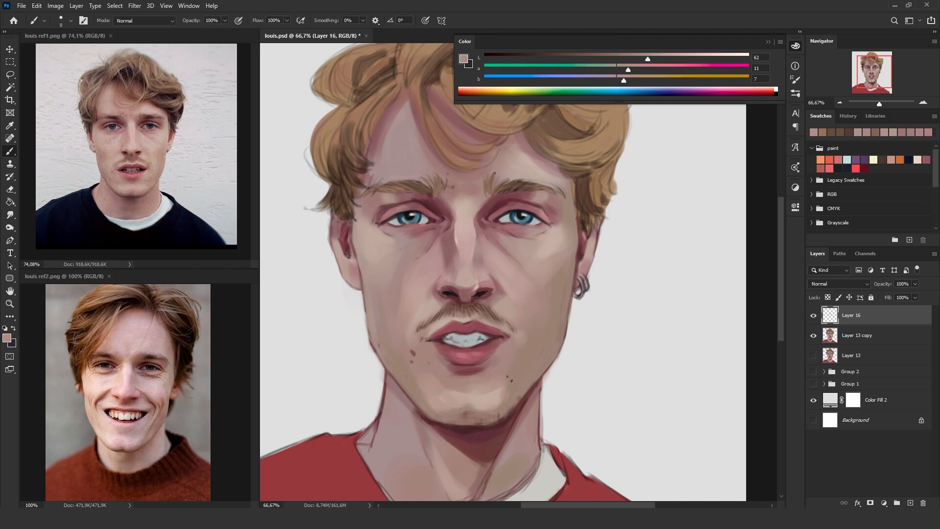
{"action": "left_click", "coordinate": [434, 184], "text": "alt"}
{"action": "left_click_drag", "start_coordinate": [447, 174], "coordinate": [447, 183]}
{"action": "left_click", "coordinate": [453, 188], "text": "alt"}
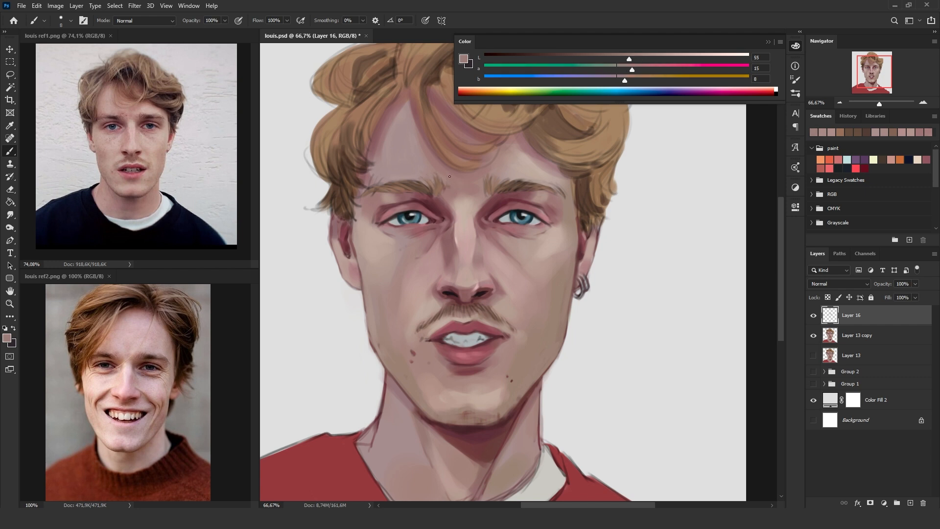
{"action": "left_click", "coordinate": [484, 178], "text": "alt"}
{"action": "left_click_drag", "start_coordinate": [493, 175], "coordinate": [490, 195]}
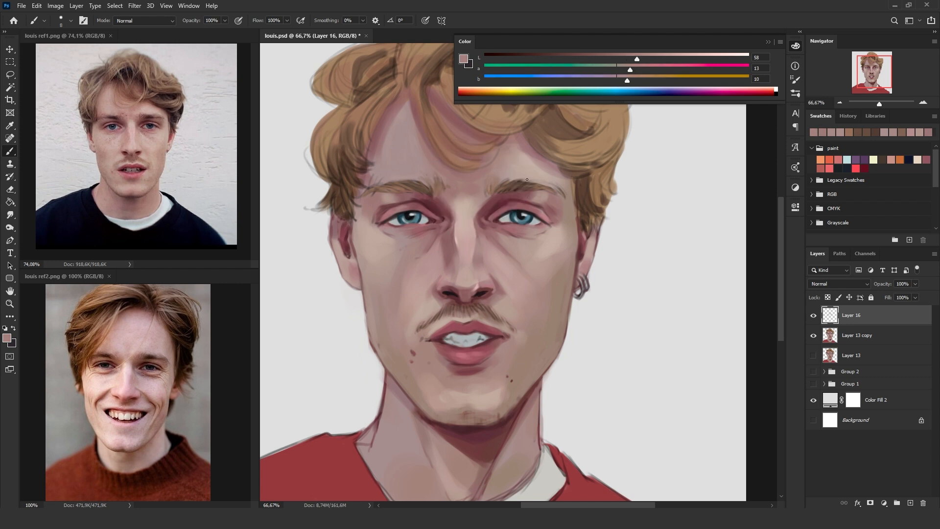
{"action": "left_click", "coordinate": [542, 187], "text": "alt"}
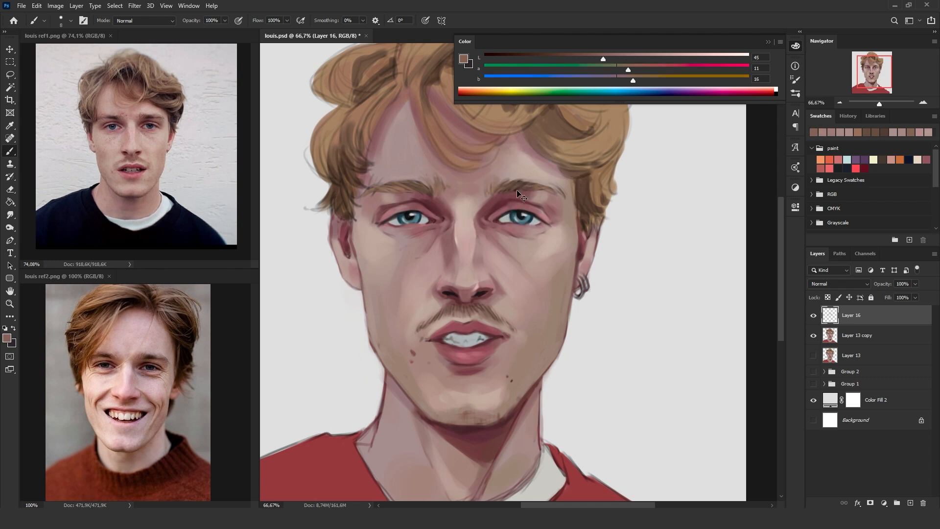
{"action": "left_click_drag", "start_coordinate": [526, 182], "coordinate": [508, 189]}
- Soften the outer end of the eyebrow opposite the earring with a size 10 brush in sampled dusty pink skin tones
{"action": "left_click", "coordinate": [369, 191], "text": "alt"}
{"action": "key", "text": "bracketright"}
{"action": "key", "text": "bracketright"}
{"action": "key", "text": "bracketright"}
{"action": "key", "text": "bracketright"}
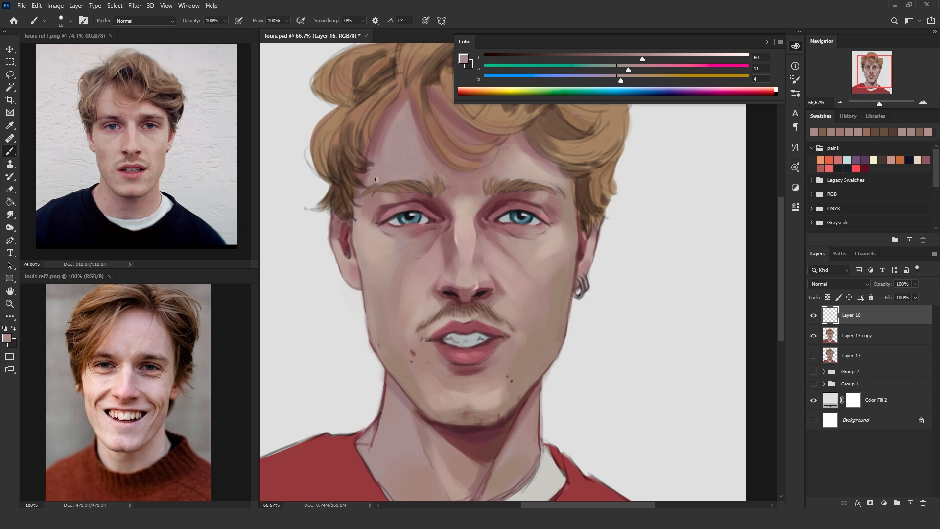
{"action": "left_click", "coordinate": [375, 195], "text": "alt"}
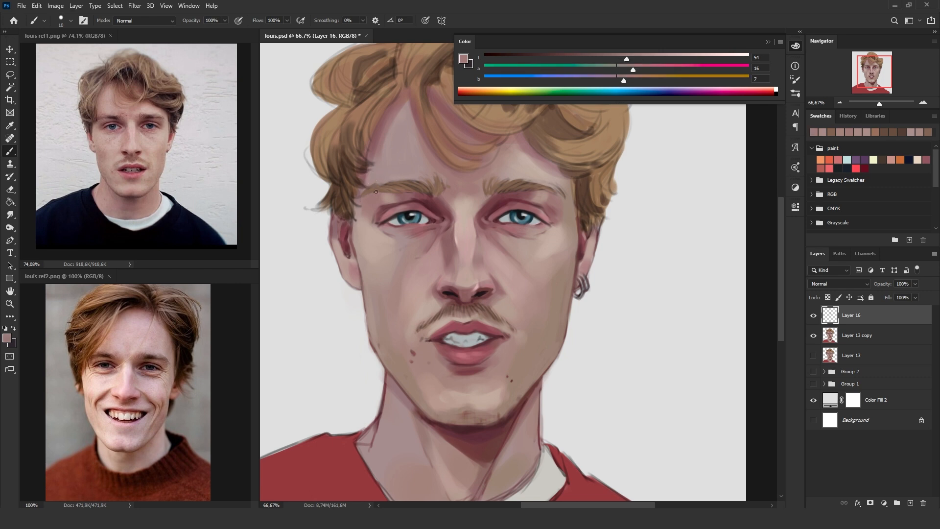
{"action": "left_click", "coordinate": [564, 195], "text": "alt"}
{"action": "left_click", "coordinate": [380, 190], "text": "alt"}
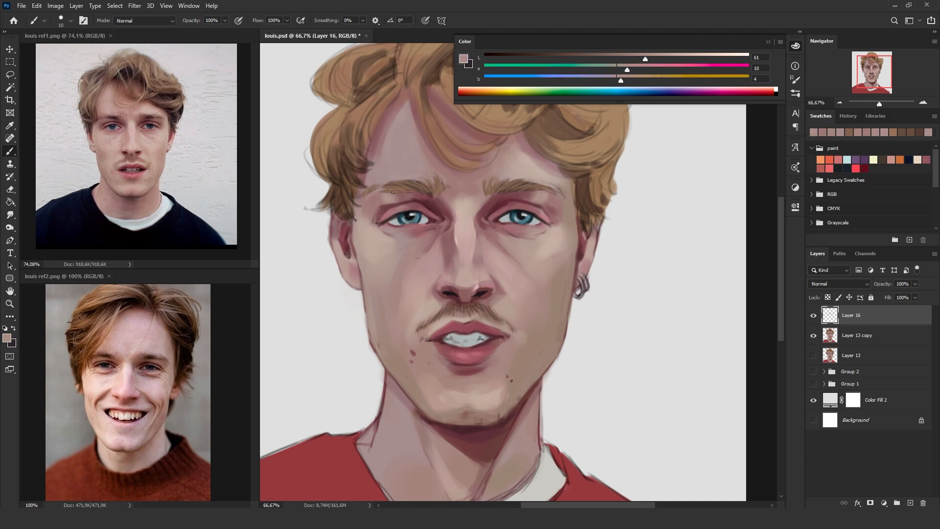
{"action": "left_click", "coordinate": [376, 193], "text": "alt"}
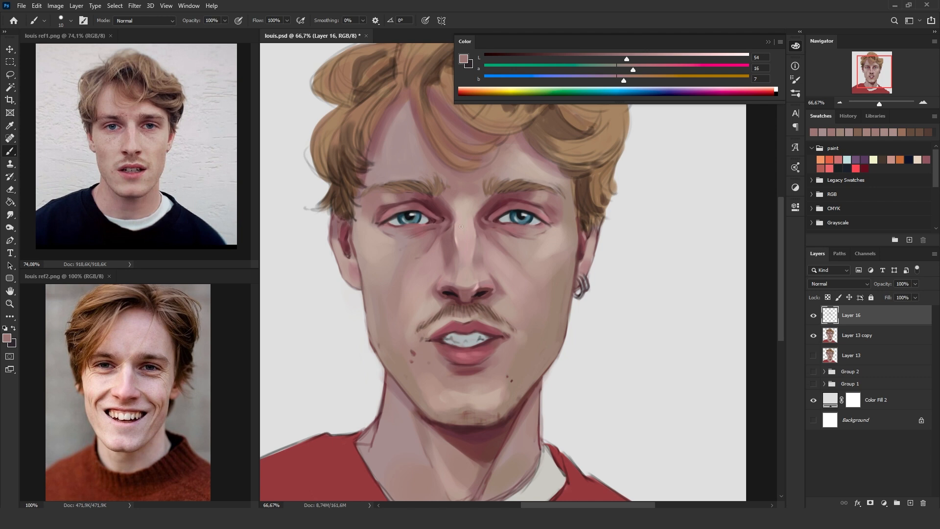
- Refine the earring-side brow and clean up the upper edges of both eyebrows with sampled brow and light skin tones
{"action": "left_click", "coordinate": [507, 189], "text": "alt"}
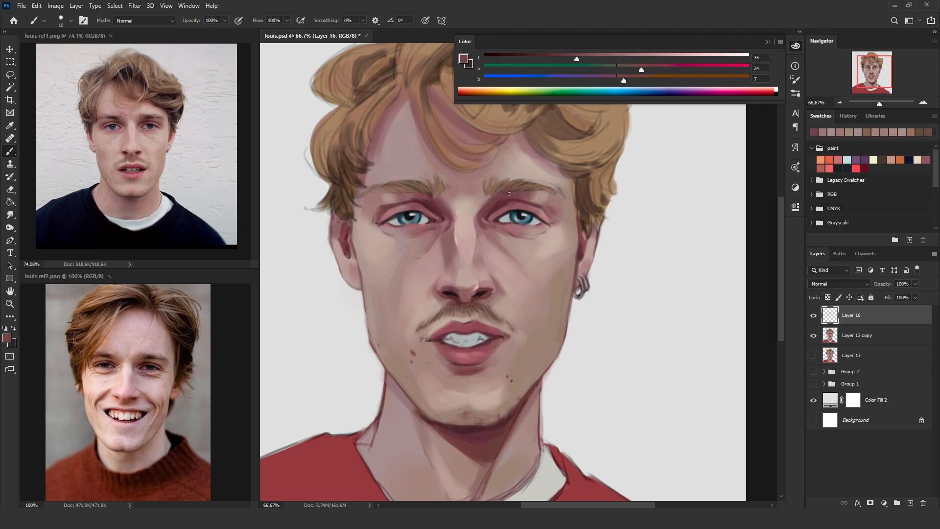
{"action": "left_click", "coordinate": [523, 183], "text": "alt"}
{"action": "left_click", "coordinate": [538, 180], "text": "alt"}
{"action": "left_click_drag", "start_coordinate": [524, 181], "coordinate": [511, 186]}
{"action": "left_click_drag", "start_coordinate": [377, 183], "coordinate": [420, 188]}
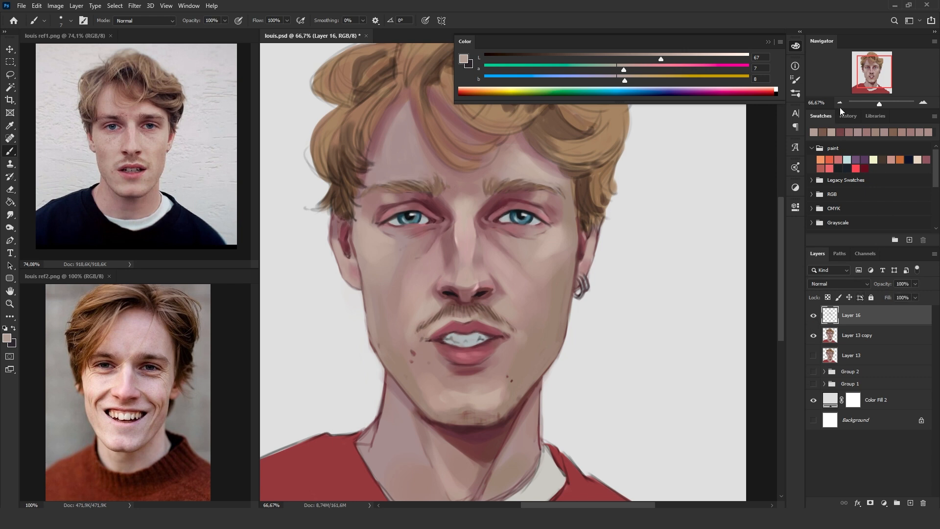
- Compare the whole portrait with Layer 16 hidden and shown
{"action": "key", "text": "ctrl+minus"}
{"action": "key", "text": "ctrl+minus"}
{"action": "key", "text": "ctrl+minus"}
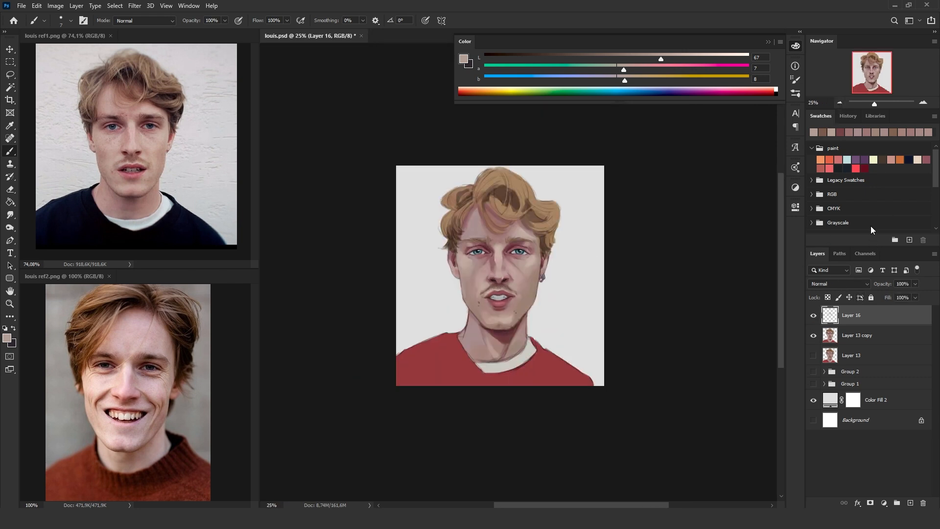
{"action": "left_click", "coordinate": [814, 316]}
{"action": "left_click", "coordinate": [815, 316]}
{"action": "key", "text": "ctrl+plus"}
{"action": "key", "text": "ctrl+plus"}
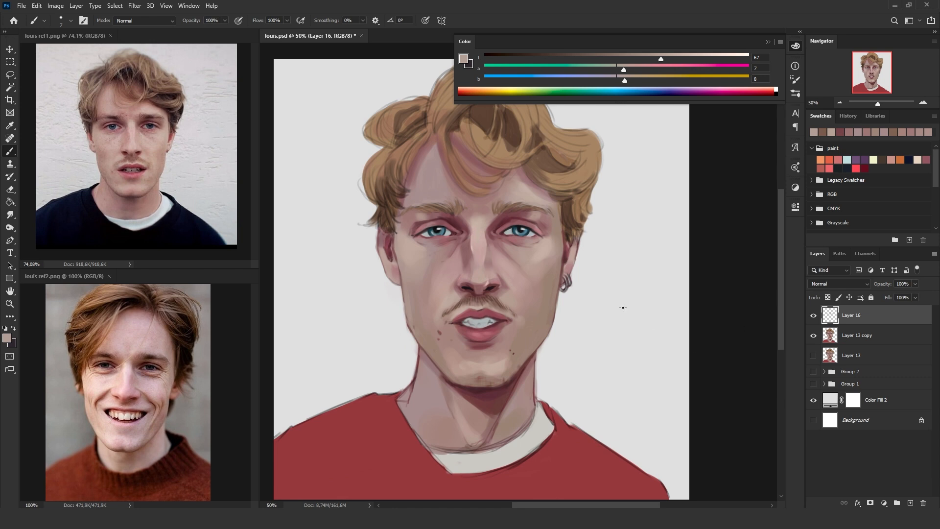
- Touch up the earring-side brow and the skin around both eyes with sampled brown, rose and pale pink tones
{"action": "left_click", "coordinate": [525, 211], "text": "alt"}
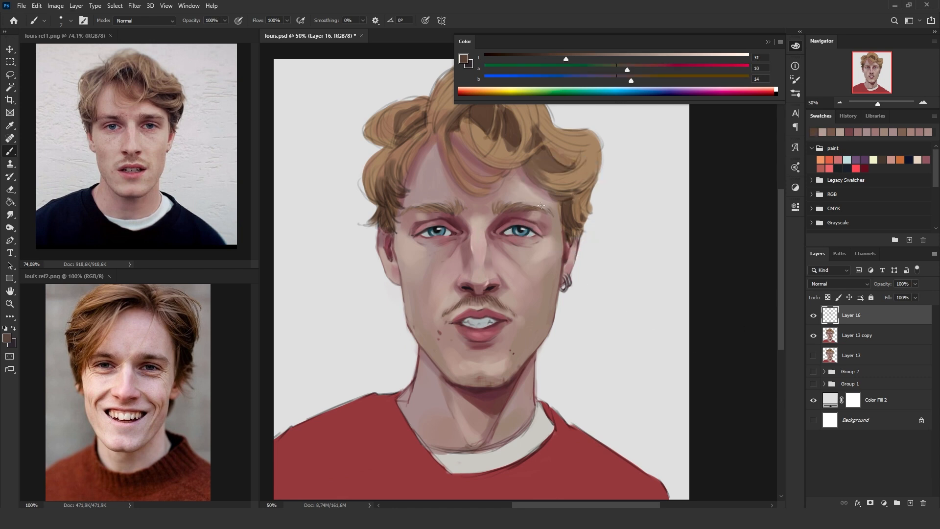
{"action": "left_click", "coordinate": [534, 226], "text": "alt"}
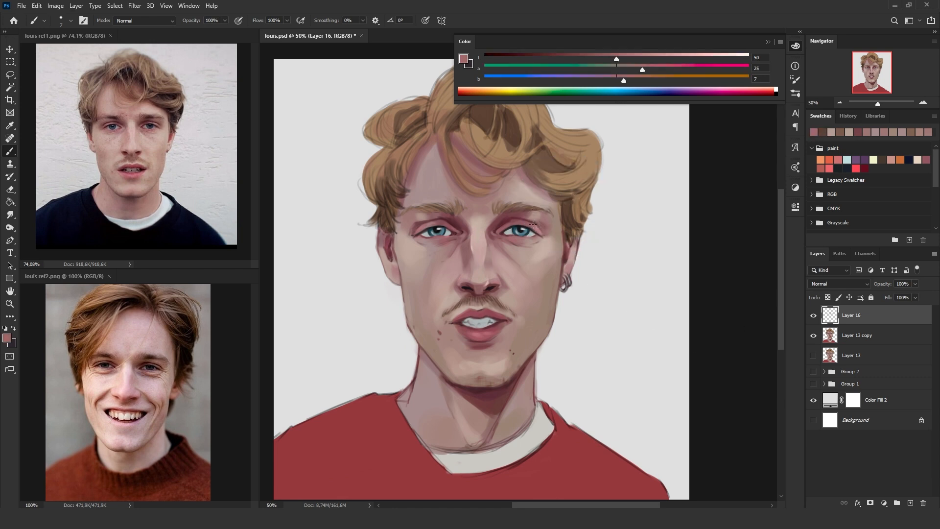
{"action": "left_click", "coordinate": [539, 226], "text": "alt"}
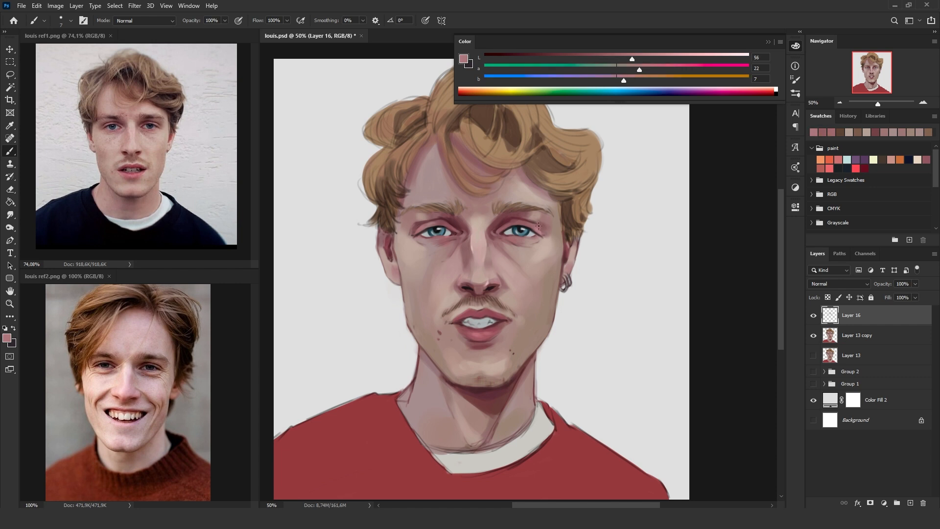
{"action": "left_click", "coordinate": [538, 232], "text": "alt"}
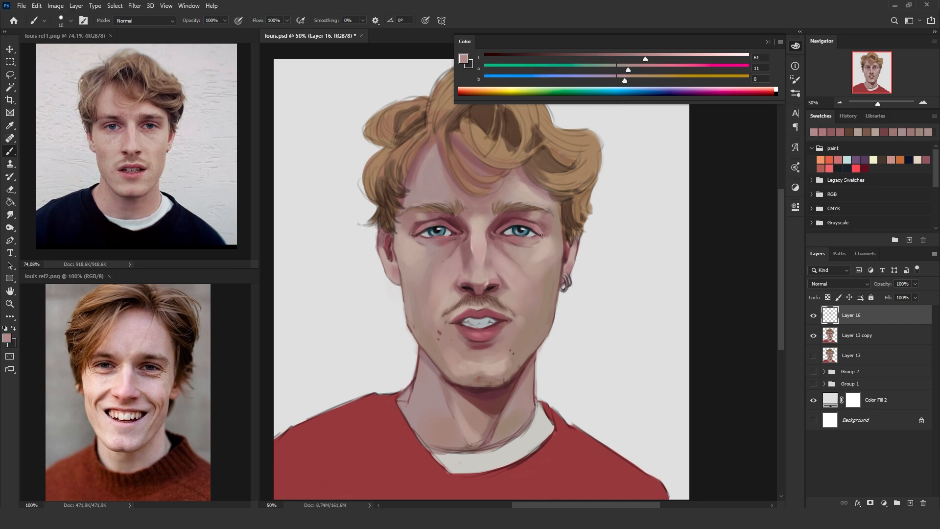
{"action": "left_click", "coordinate": [545, 239], "text": "alt"}
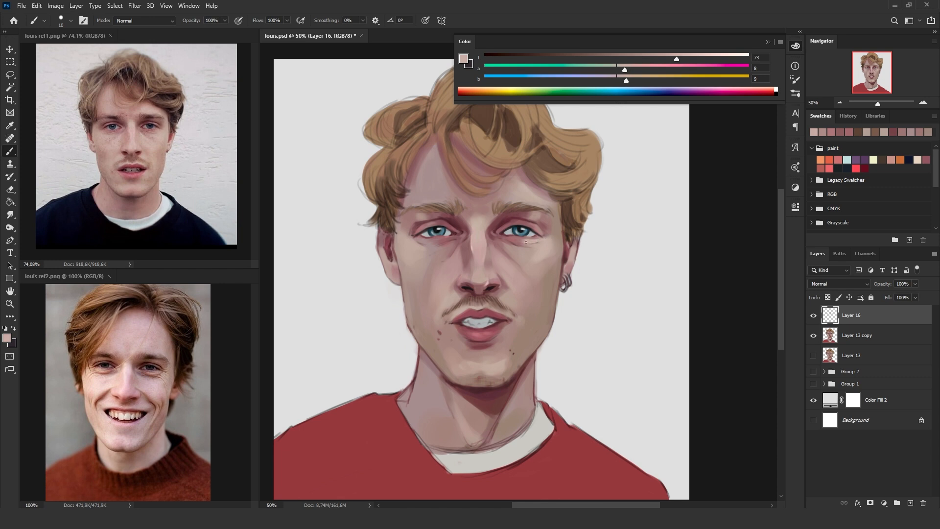
{"action": "left_click_drag", "start_coordinate": [422, 243], "coordinate": [429, 244]}
- Blend the skin beside both corners of the mouth with a size 35 brush in sampled skin tones
{"action": "key", "text": "bracketright"}
{"action": "key", "text": "bracketright"}
{"action": "key", "text": "bracketright"}
{"action": "key", "text": "bracketright"}
{"action": "key", "text": "bracketright"}
{"action": "left_click", "coordinate": [505, 336], "text": "alt"}
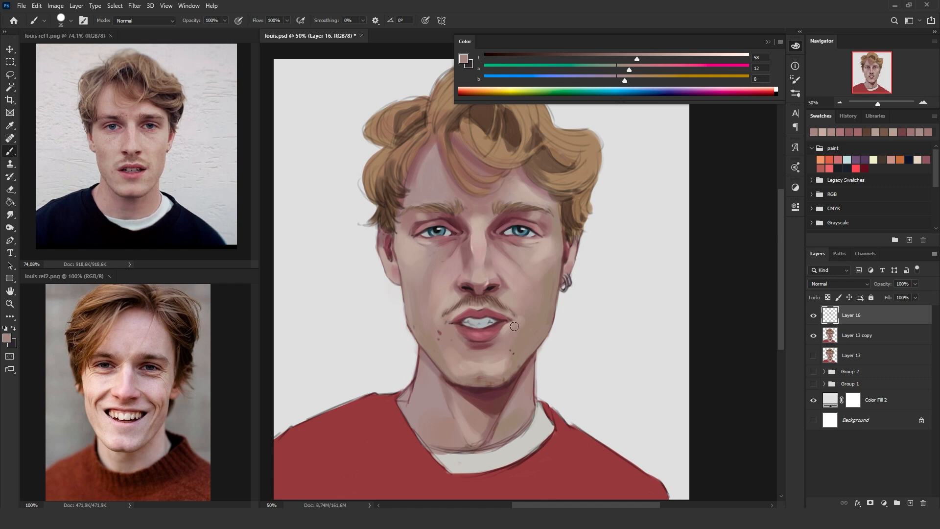
{"action": "left_click", "coordinate": [506, 328], "text": "alt"}
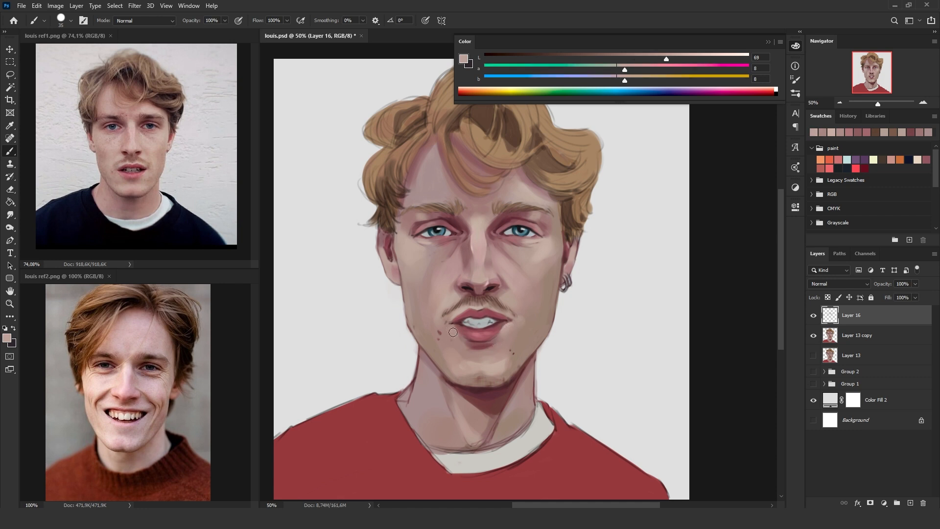
{"action": "left_click", "coordinate": [454, 330], "text": "alt"}
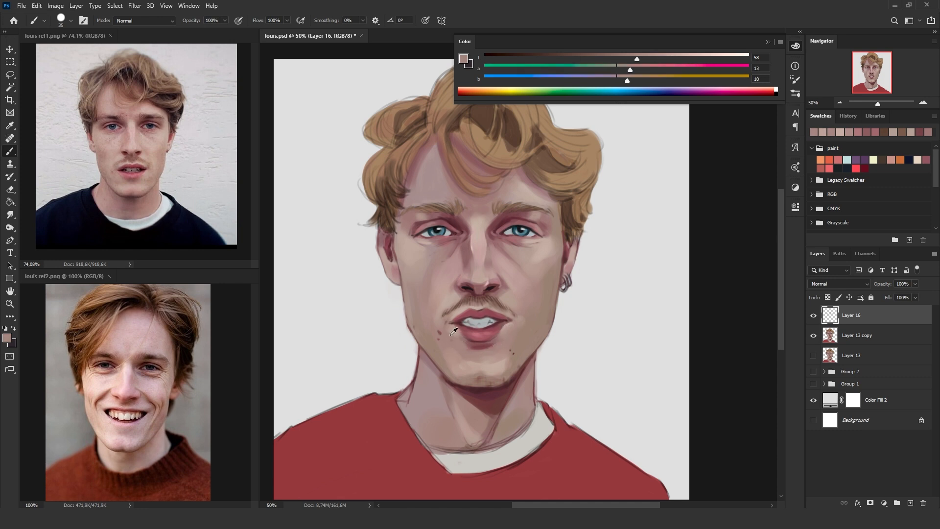
- Check the portrait with Layer 16 hidden and shown, and retouch the ear edge opposite the earring with a sampled reddish brown
{"action": "left_click", "coordinate": [814, 315]}
{"action": "left_click", "coordinate": [814, 315]}
{"action": "key", "text": "ctrl+shift+h"}
{"action": "key", "text": "ctrl+shift+h"}
{"action": "left_click", "coordinate": [400, 269], "text": "alt"}
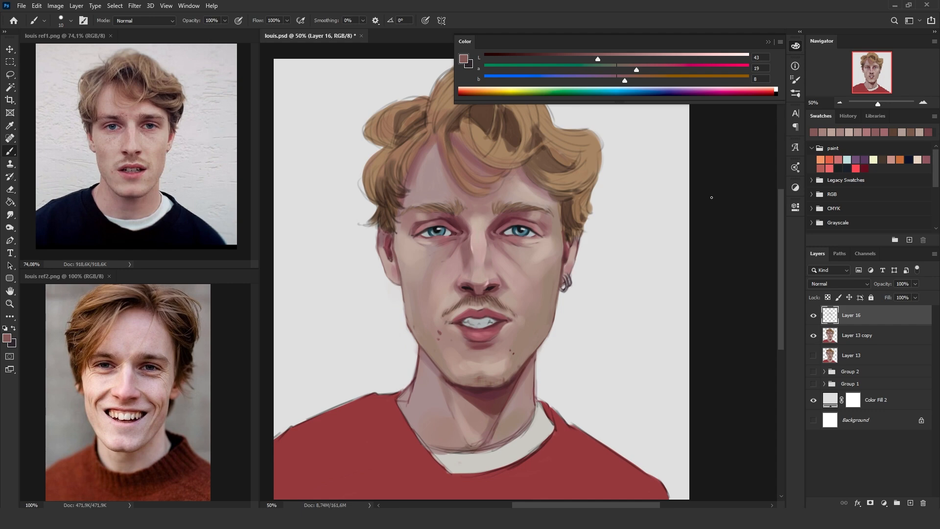
- Shade the earring hoops on Layer 13 copy with a sampled grey and a near-black of lightness 9
{"action": "scroll", "coordinate": [485, 252], "scroll_direction": "up", "scroll_amount": 3}
{"action": "left_click", "coordinate": [484, 250], "text": "alt"}
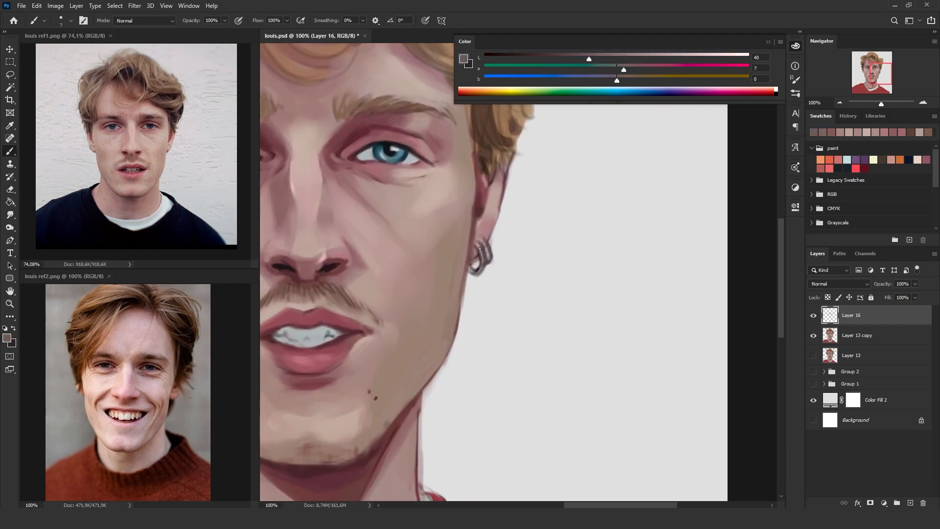
{"action": "key", "text": "alt+bracketleft"}
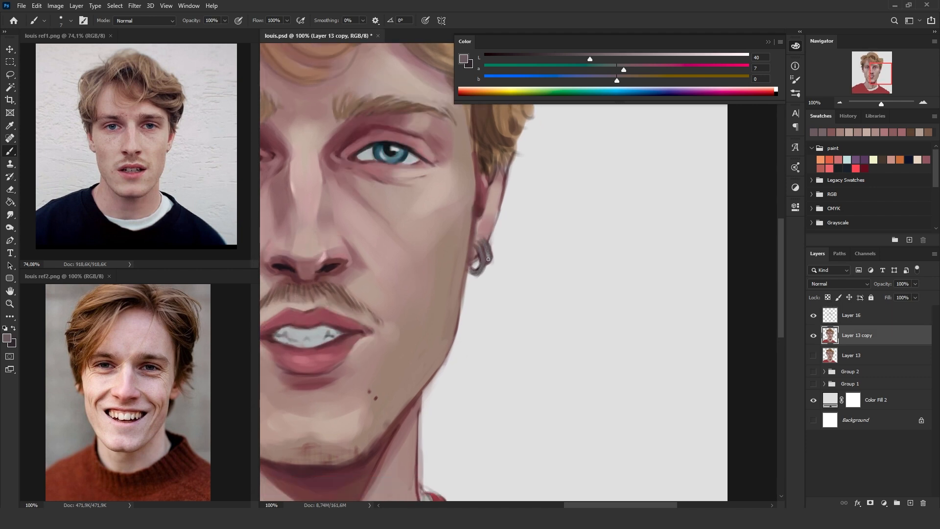
{"action": "left_click_drag", "start_coordinate": [527, 58], "coordinate": [508, 58]}
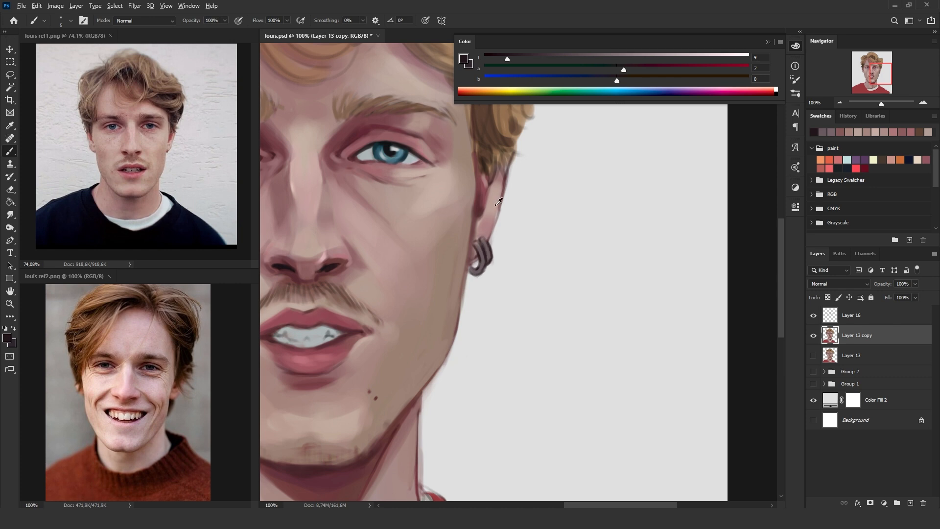
- Paint the earring's metallic lights and shadows in greys of lightness 52, 82, 35 and 16
{"action": "left_click", "coordinate": [620, 55]}
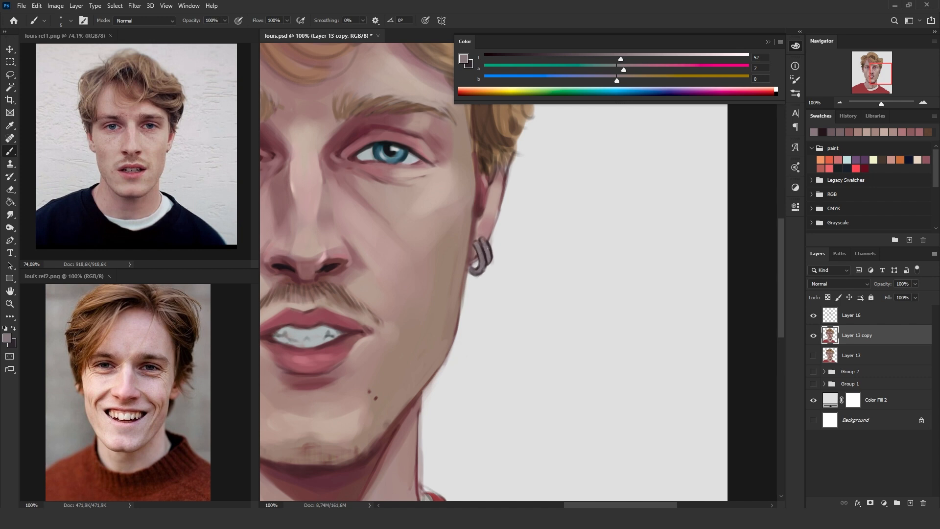
{"action": "left_click", "coordinate": [701, 54]}
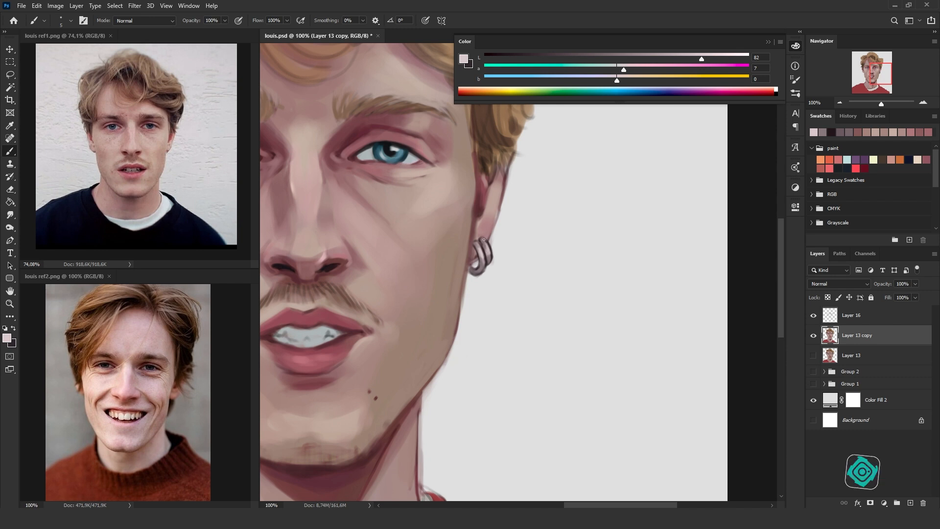
{"action": "left_click", "coordinate": [624, 55]}
{"action": "left_click_drag", "start_coordinate": [624, 57], "coordinate": [576, 57]}
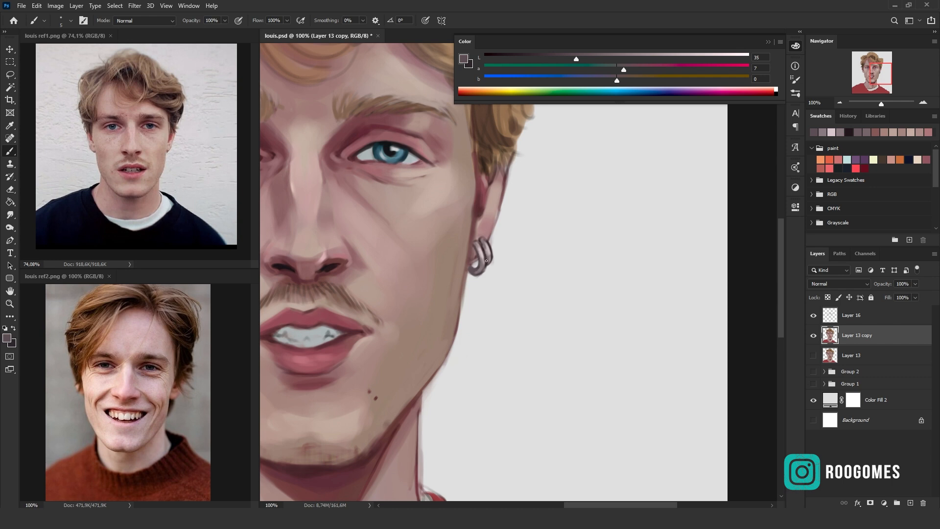
{"action": "left_click", "coordinate": [526, 58]}
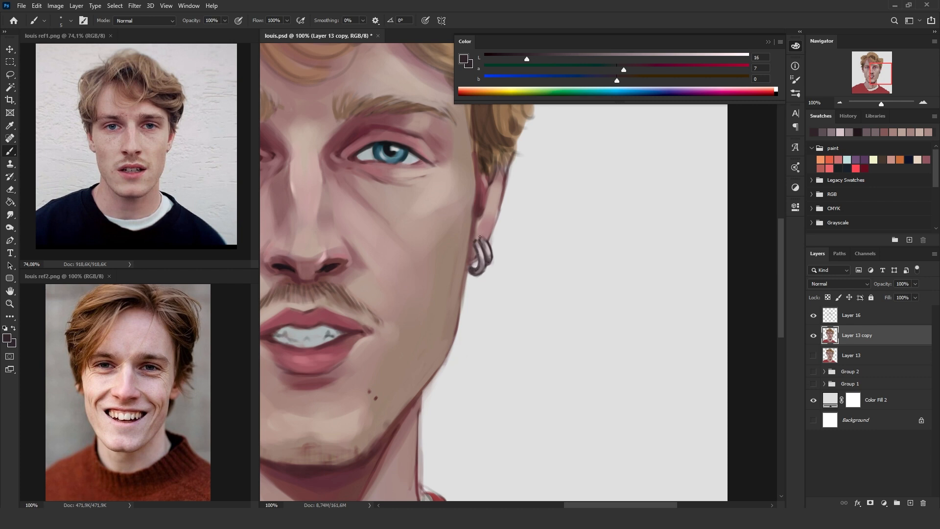
- Detail the earring hoops with a small brush, adding sampled off-white highlights and blending with greys picked from the metal
{"action": "left_click", "coordinate": [841, 103]}
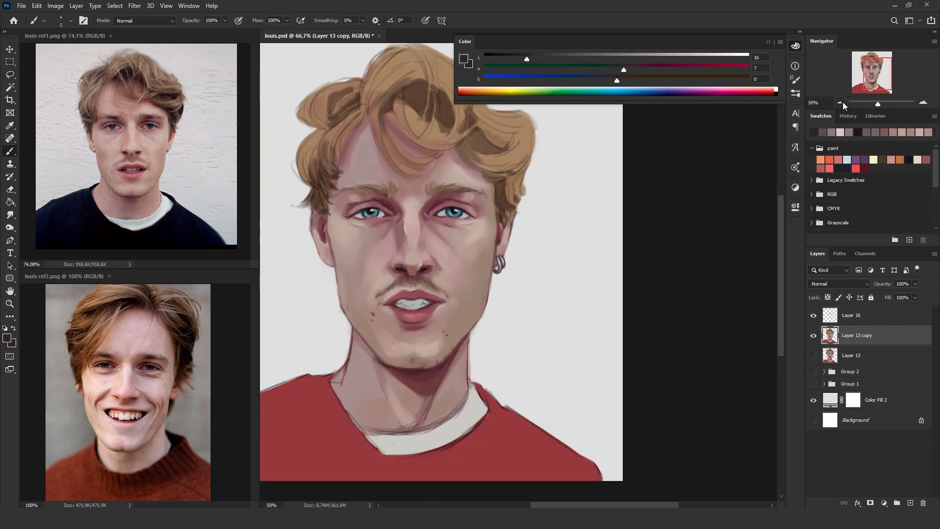
{"action": "left_click", "coordinate": [923, 102]}
{"action": "left_click", "coordinate": [923, 103]}
{"action": "left_click", "coordinate": [923, 102]}
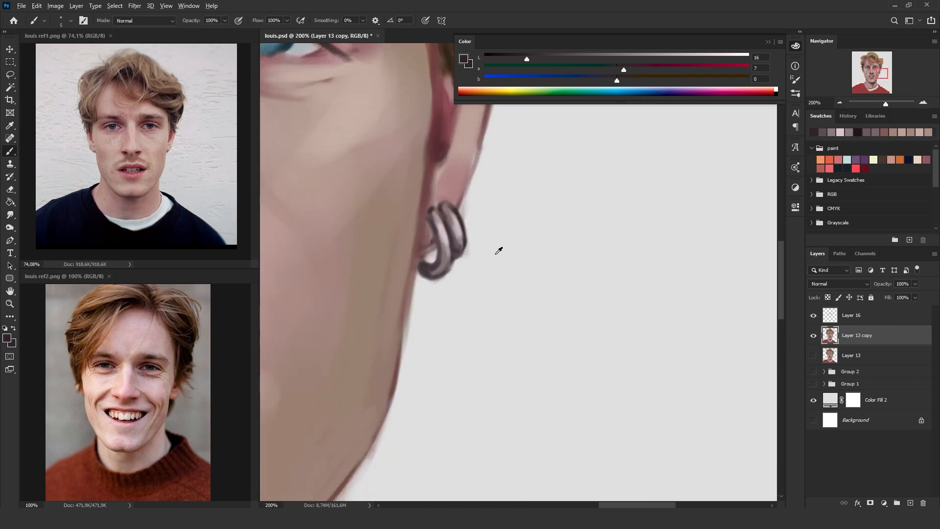
{"action": "left_click", "coordinate": [500, 248], "text": "alt"}
{"action": "left_click_drag", "start_coordinate": [449, 226], "coordinate": [448, 230]}
{"action": "key", "text": "bracketleft"}
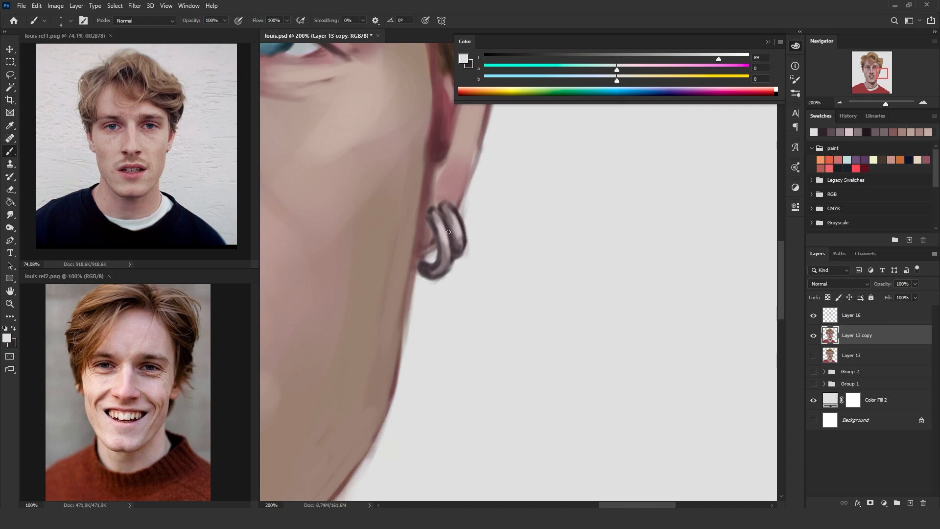
{"action": "left_click", "coordinate": [444, 233], "text": "alt"}
{"action": "left_click", "coordinate": [448, 221], "text": "alt"}
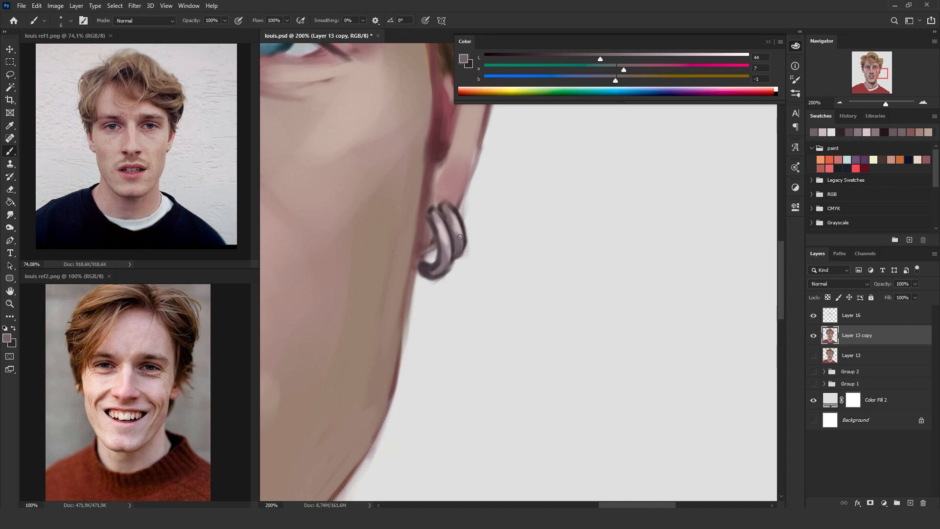
{"action": "left_click", "coordinate": [456, 253], "text": "alt"}
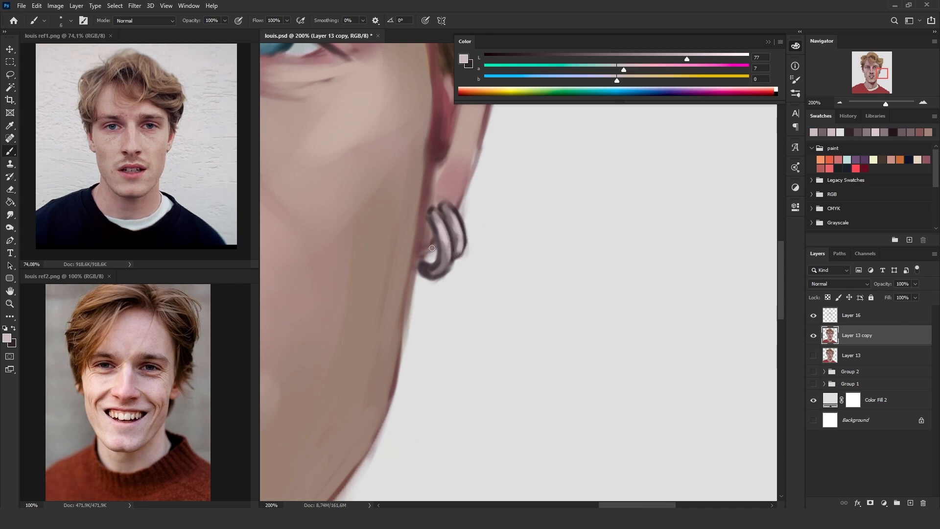
- Try burning the earring's midtones with the DG_PureSolid brush at size 35 and 50% exposure, and undo the stroke
{"action": "key", "text": "o"}
{"action": "right_click", "coordinate": [460, 196]}
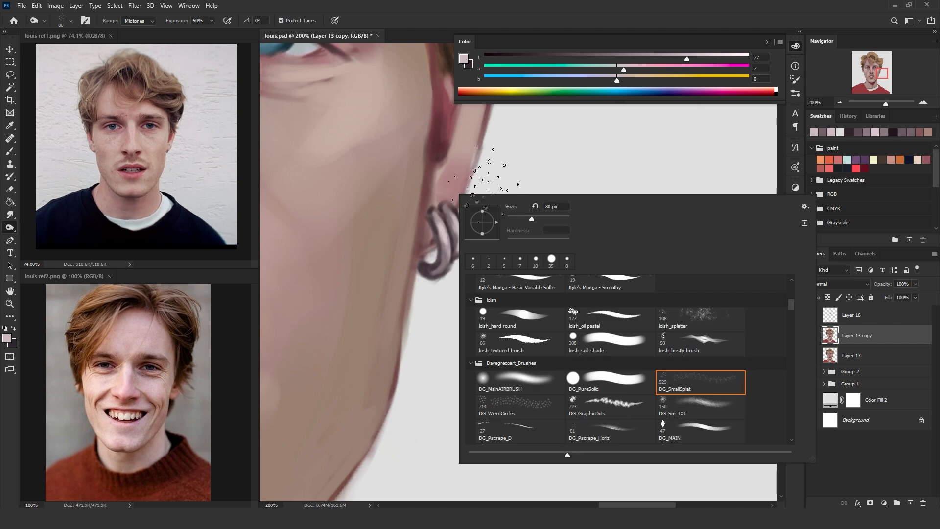
{"action": "left_click", "coordinate": [601, 381]}
{"action": "left_click", "coordinate": [466, 225]}
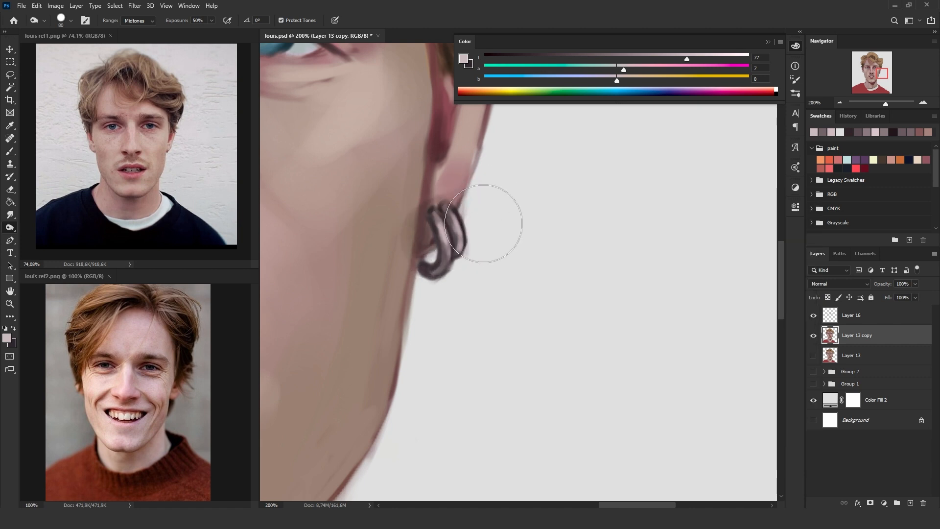
{"action": "right_click", "coordinate": [459, 236], "text": "alt"}
{"action": "key", "text": "bracketleft"}
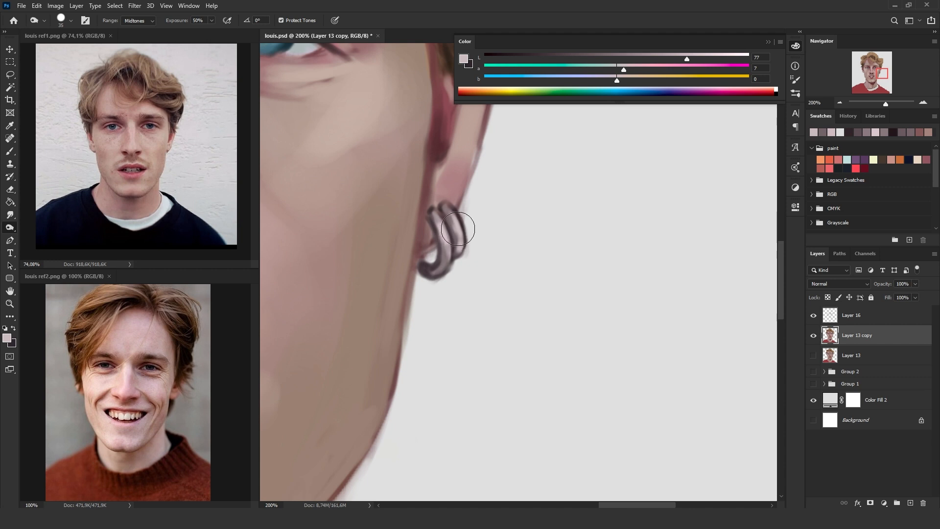
{"action": "left_click_drag", "start_coordinate": [440, 210], "coordinate": [449, 246]}
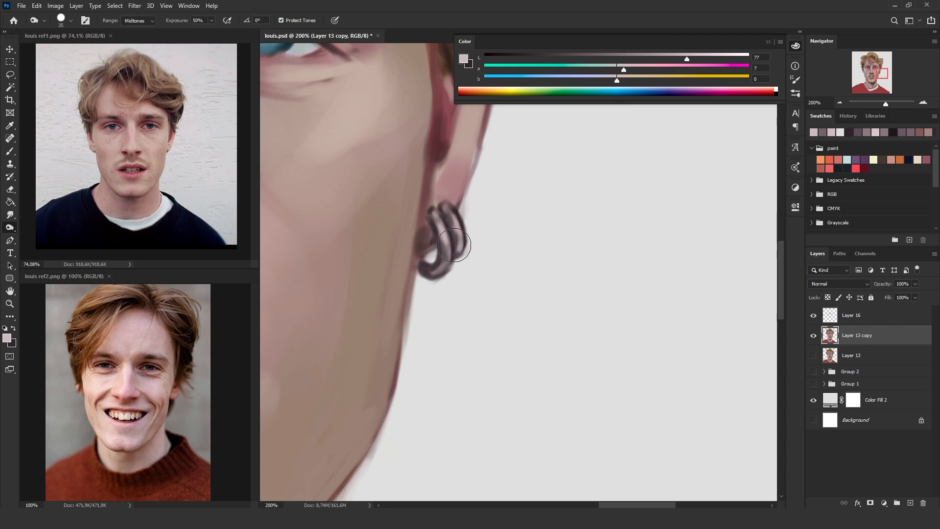
{"action": "key", "text": "ctrl+z"}
- Set the Burn tool's range to Highlights, try a stroke over the earring hoops, and switch to the DG_MAIN brush
{"action": "left_click", "coordinate": [142, 21]}
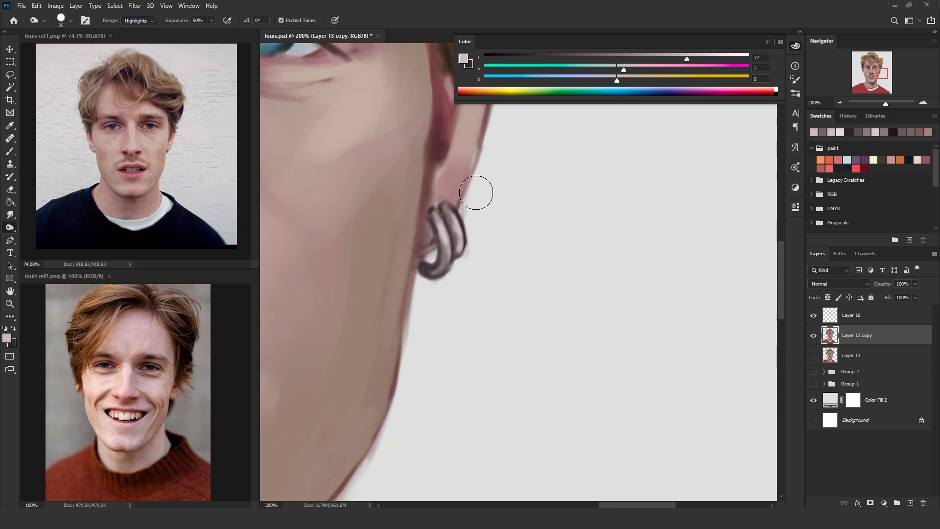
{"action": "left_click", "coordinate": [678, 65]}
{"action": "left_click_drag", "start_coordinate": [466, 226], "coordinate": [425, 266]}
{"action": "right_click", "coordinate": [470, 202]}
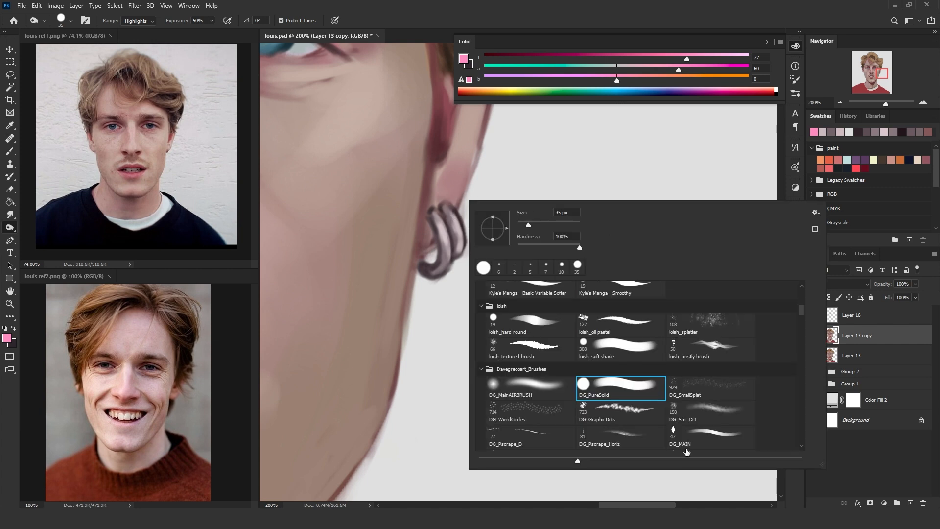
{"action": "double_click", "coordinate": [715, 435]}
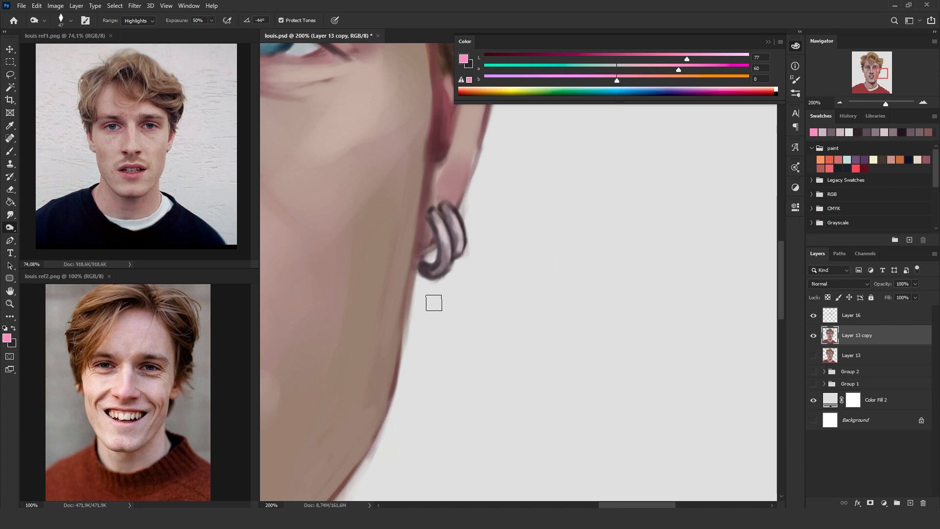
- Try the DG_PureSolid brush beside the ear on Layer 16 with the Burn exposure set to 100%
{"action": "left_click", "coordinate": [854, 316]}
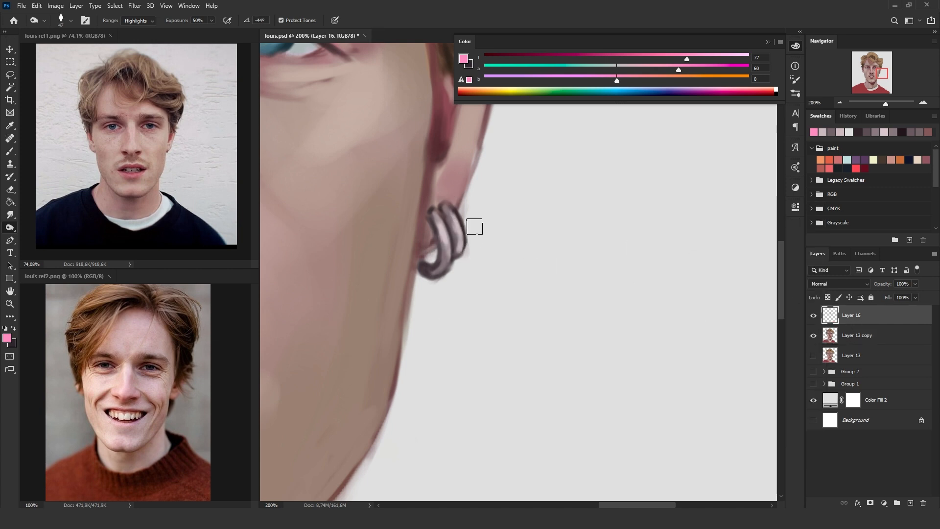
{"action": "right_click", "coordinate": [454, 255]}
{"action": "left_click", "coordinate": [612, 425]}
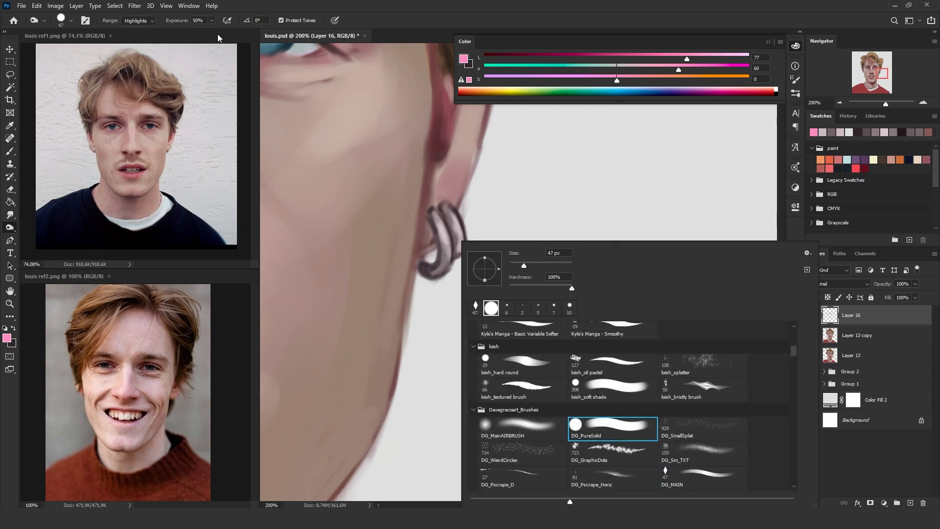
{"action": "key", "text": "Return"}
{"action": "key", "text": "0"}
{"action": "left_click_drag", "start_coordinate": [479, 205], "coordinate": [485, 189]}
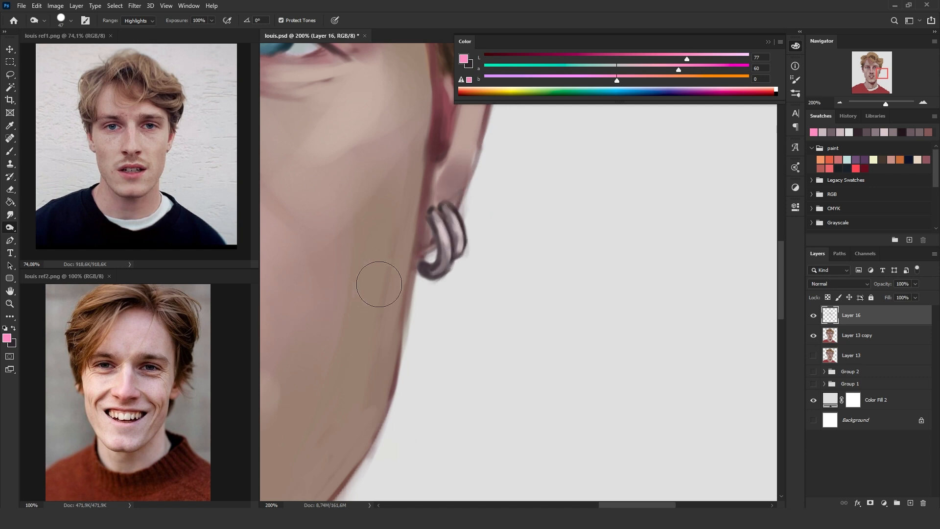
- Check the contents of Layer 16 and Layer 13 copy by toggling their visibility, and make Layer 13 copy active
{"action": "left_click", "coordinate": [816, 318]}
{"action": "left_click", "coordinate": [816, 317]}
{"action": "left_click", "coordinate": [815, 335]}
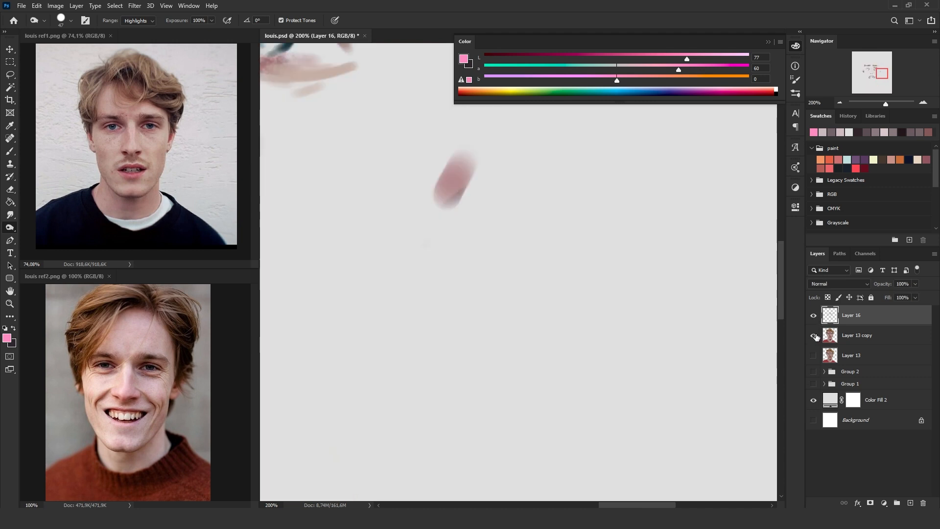
{"action": "left_click", "coordinate": [814, 335]}
{"action": "left_click", "coordinate": [857, 336]}
- Try burning the earring's highlights with the soft Redondo macio brush at size 35
{"action": "key", "text": "bracketleft"}
{"action": "key", "text": "bracketleft"}
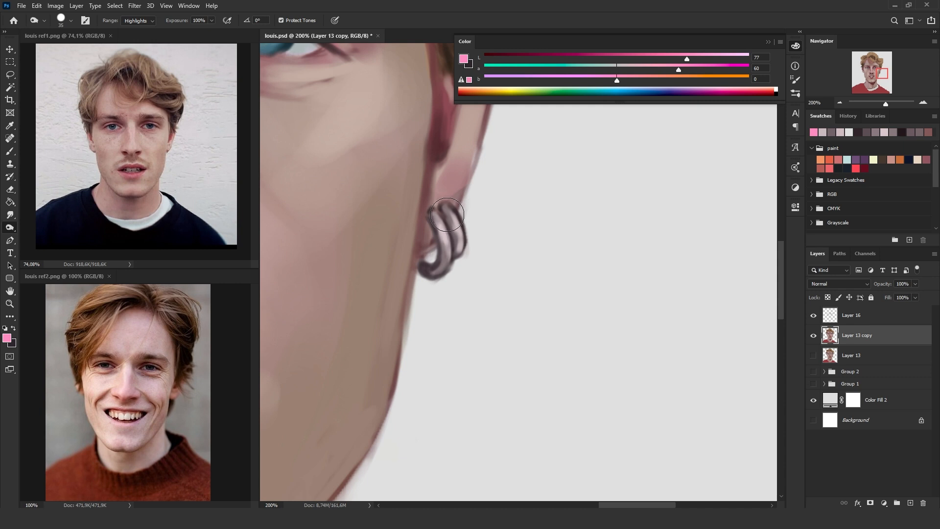
{"action": "right_click", "coordinate": [454, 218]}
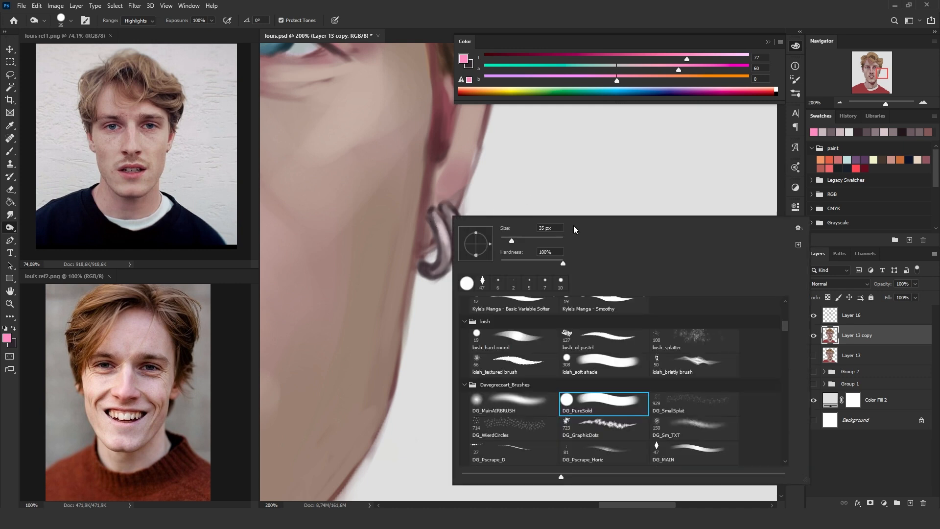
{"action": "scroll", "coordinate": [790, 319], "scroll_direction": "down", "scroll_amount": 5}
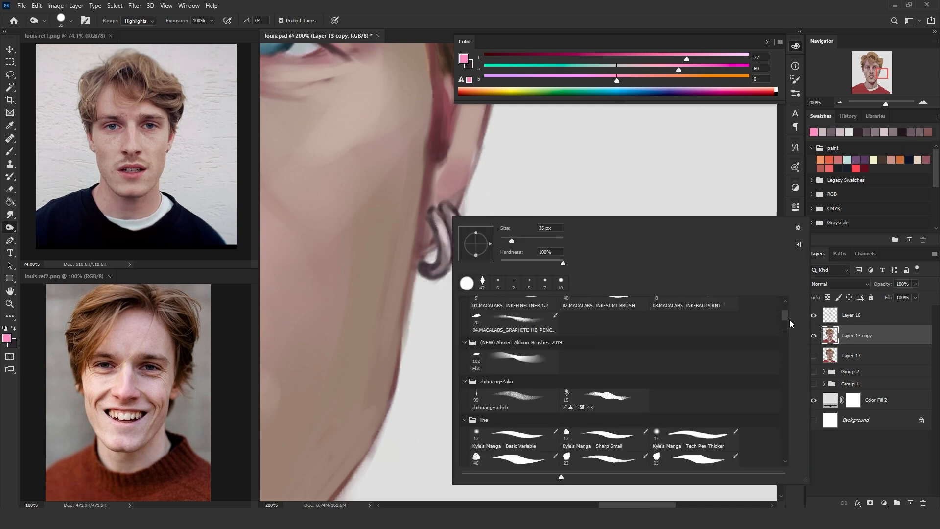
{"action": "scroll", "coordinate": [785, 364], "scroll_direction": "down", "scroll_amount": 10}
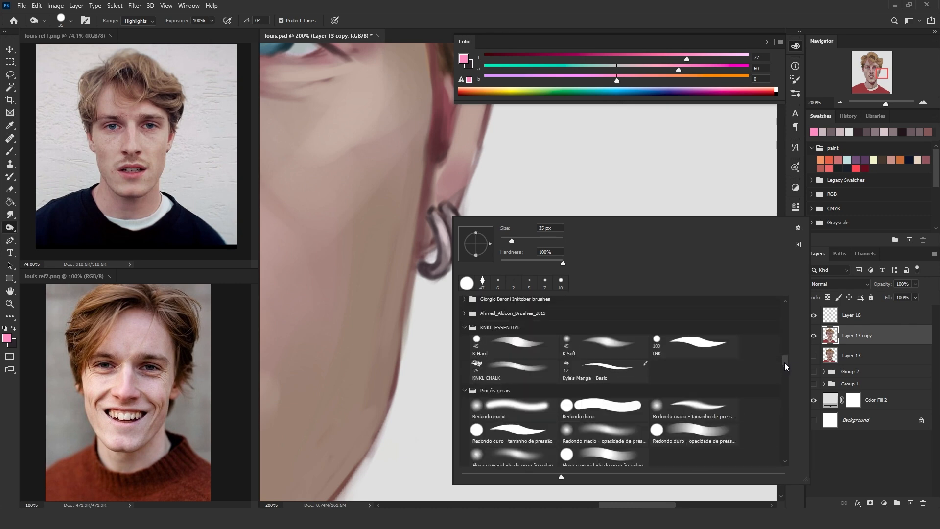
{"action": "scroll", "coordinate": [784, 366], "scroll_direction": "down", "scroll_amount": 1}
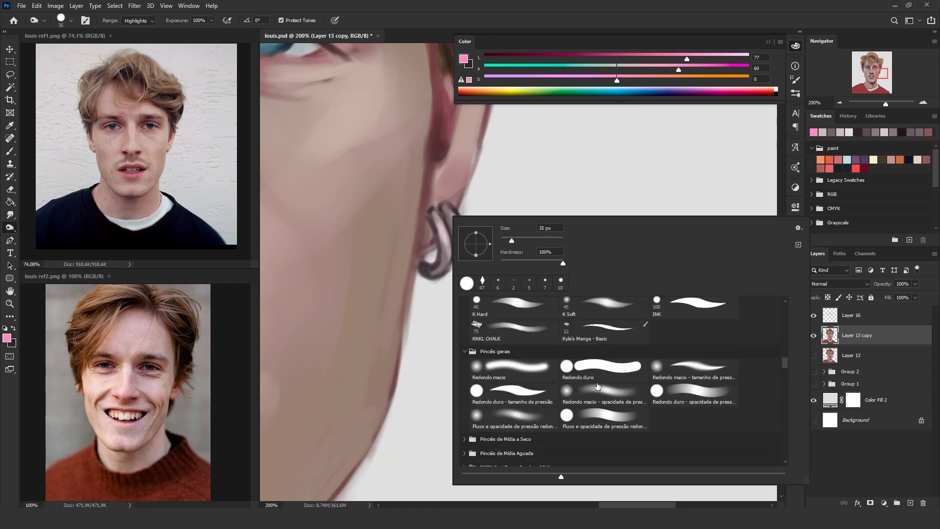
{"action": "left_click", "coordinate": [530, 371]}
{"action": "key", "text": "Return"}
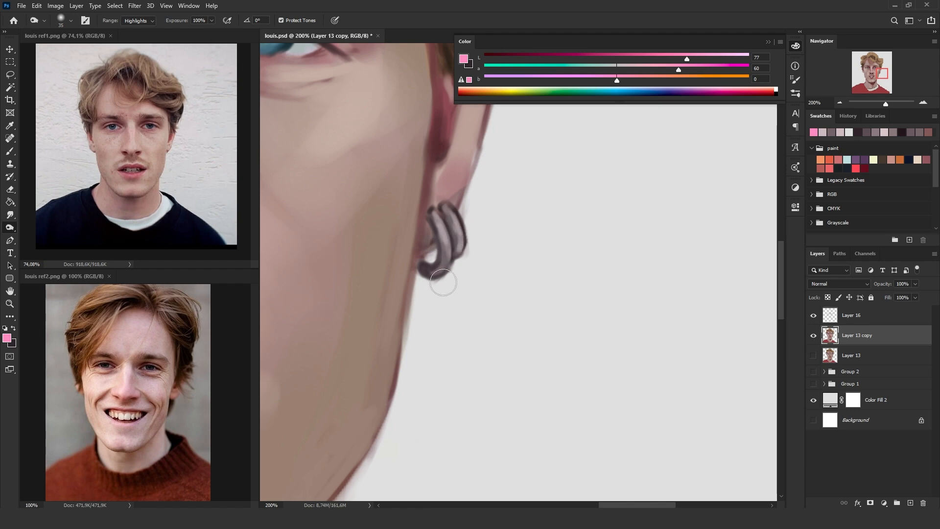
- Brighten the earring's highlights with the Dodge tool, using the DG_MainAIRBRUSH brush at size 50 and 100% exposure
{"action": "left_click", "coordinate": [846, 101]}
{"action": "left_click", "coordinate": [924, 103]}
{"action": "left_click", "coordinate": [884, 103]}
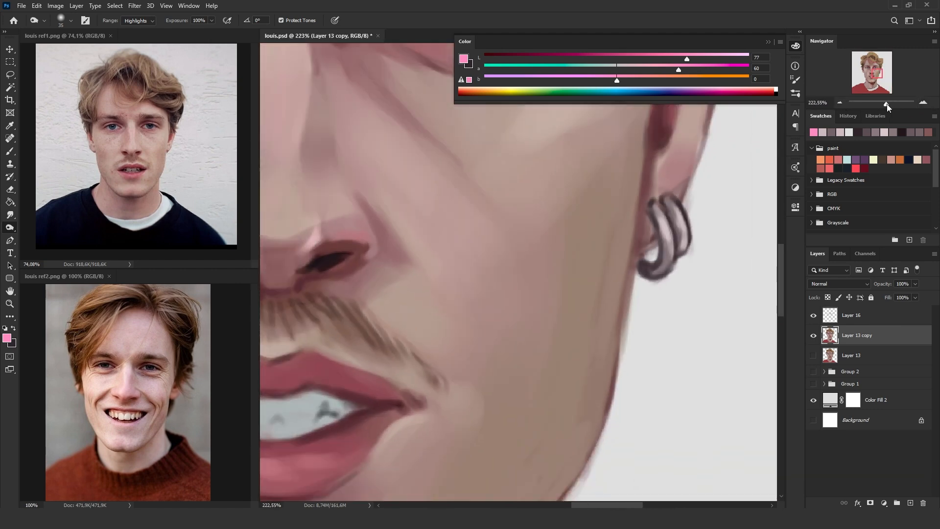
{"action": "key", "text": "ctrl+minus"}
{"action": "key", "text": "ctrl+minus"}
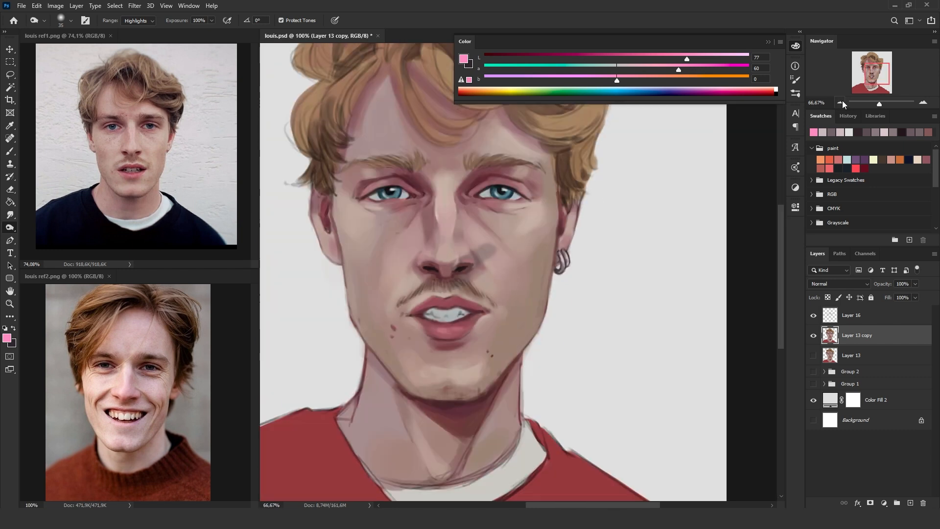
{"action": "right_click", "coordinate": [9, 227]}
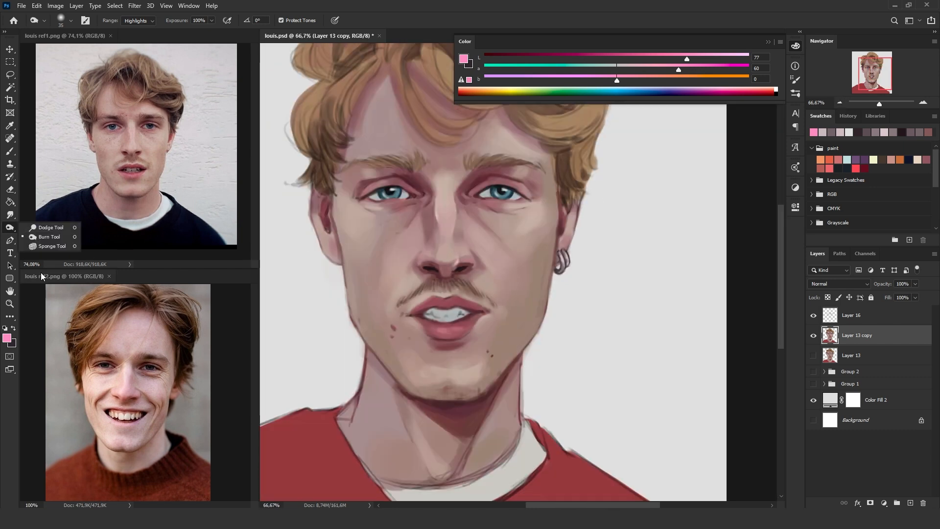
{"action": "left_click", "coordinate": [53, 230]}
{"action": "mouse_move", "coordinate": [470, 223]}
{"action": "left_mouse_down"}
{"action": "mouse_move", "coordinate": [428, 259]}
{"action": "mouse_move", "coordinate": [444, 275]}
{"action": "left_mouse_up"}
{"action": "key", "text": "ctrl+z"}
{"action": "right_click", "coordinate": [571, 248]}
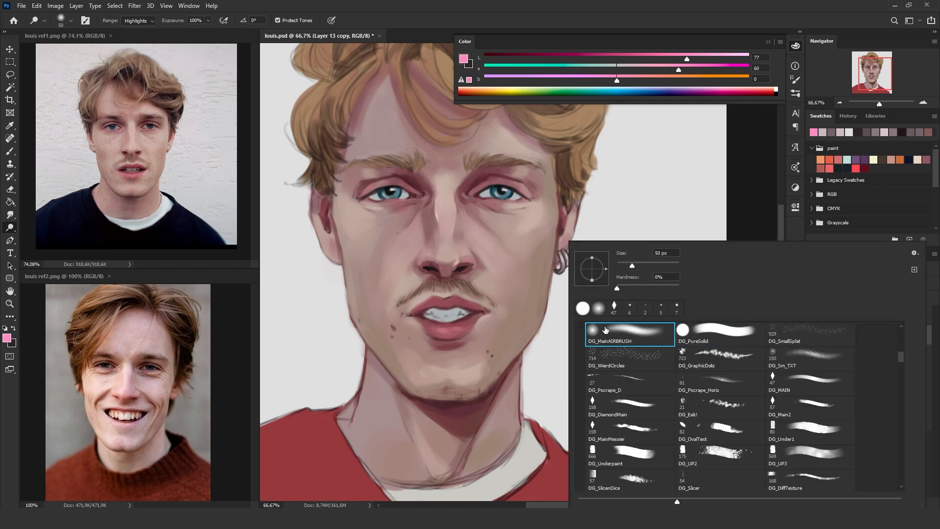
{"action": "left_click", "coordinate": [625, 333]}
{"action": "left_click", "coordinate": [563, 259]}
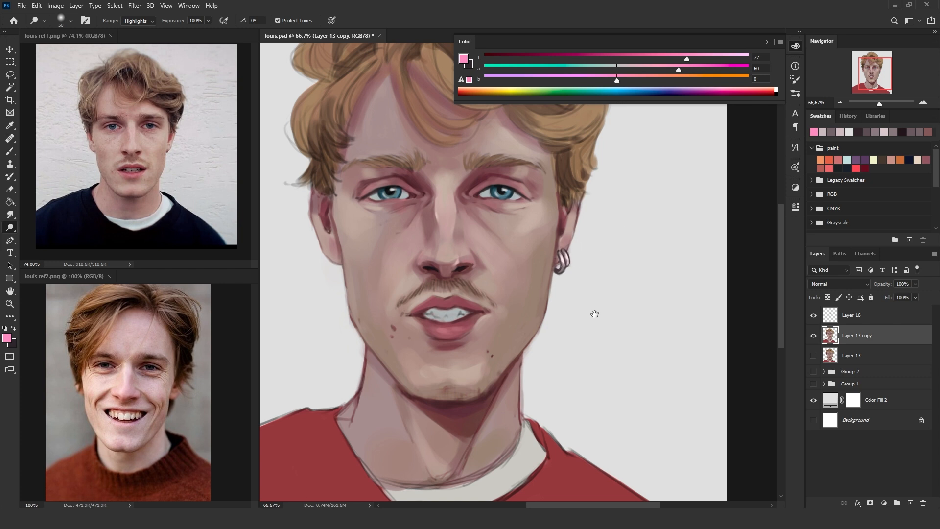
- Brighten the whites and irises of both eyes with the Dodge tool on Layer 13 copy
{"action": "scroll", "coordinate": [604, 316], "scroll_direction": "up", "scroll_amount": 2}
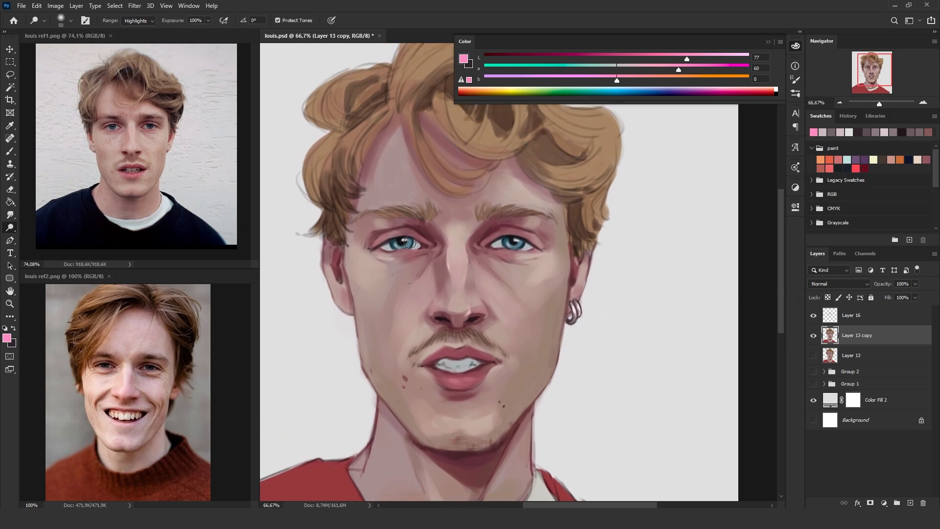
{"action": "left_click_drag", "start_coordinate": [384, 248], "coordinate": [408, 245]}
{"action": "left_click_drag", "start_coordinate": [520, 246], "coordinate": [535, 248]}
- Dodge the teeth, lips and tip of the nose with a larger brush, enlarging it to size 100
{"action": "key", "text": "bracketright"}
{"action": "key", "text": "bracketright"}
{"action": "key", "text": "bracketright"}
{"action": "left_click_drag", "start_coordinate": [435, 366], "coordinate": [486, 364]}
{"action": "left_click_drag", "start_coordinate": [463, 308], "coordinate": [466, 300]}
{"action": "key", "text": "bracketright"}
{"action": "key", "text": "bracketright"}
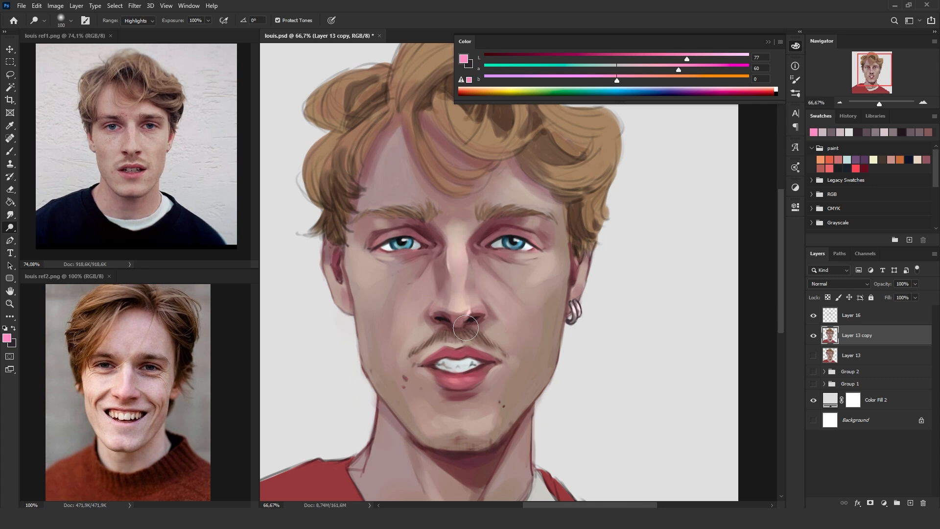
{"action": "left_click_drag", "start_coordinate": [460, 366], "coordinate": [452, 368]}
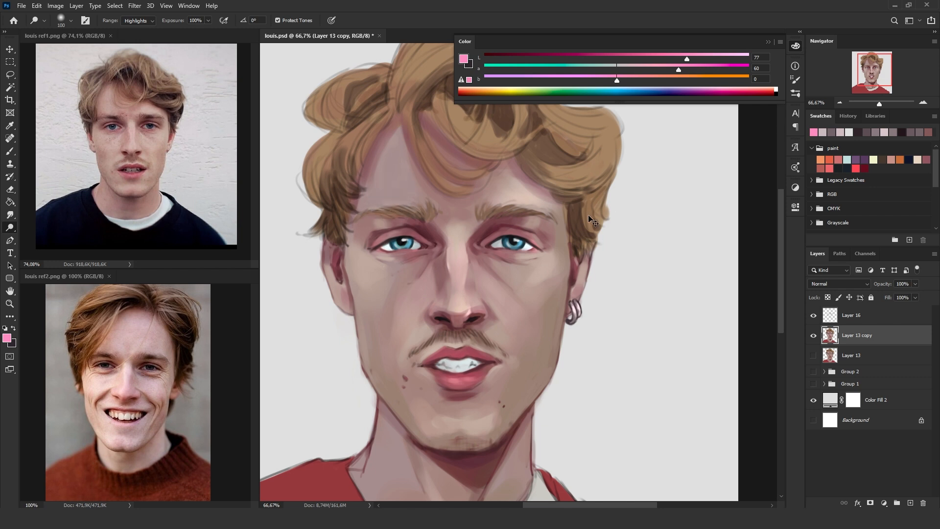
- Toggle the visibility of Layer 13 copy and Layer 16, and merge Layer 16 into Layer 13 copy
{"action": "left_click", "coordinate": [813, 335]}
{"action": "left_click", "coordinate": [814, 335]}
{"action": "left_click", "coordinate": [813, 315]}
{"action": "left_click", "coordinate": [825, 317]}
{"action": "key", "text": "Delete"}
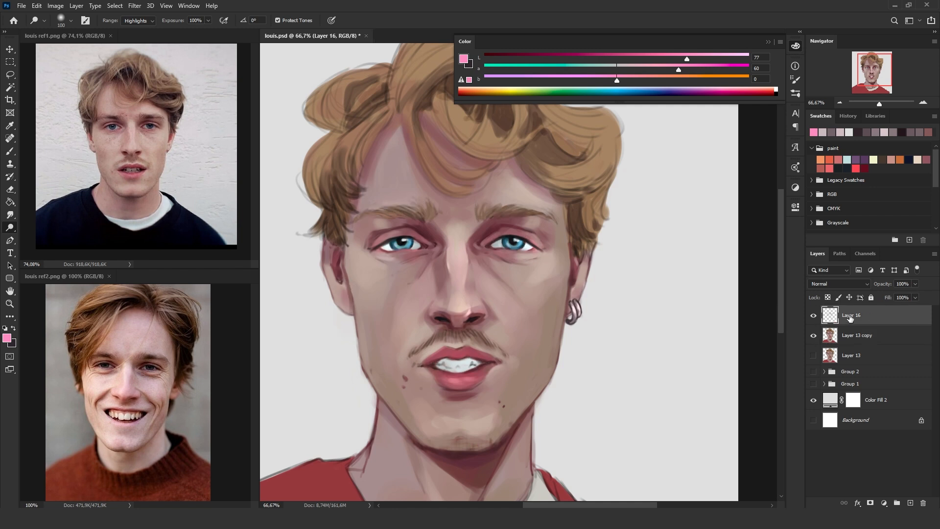
- Compare the whole portrait on Layer 13 copy with the earlier version on Layer 13
{"action": "left_click_drag", "start_coordinate": [474, 432], "coordinate": [483, 374]}
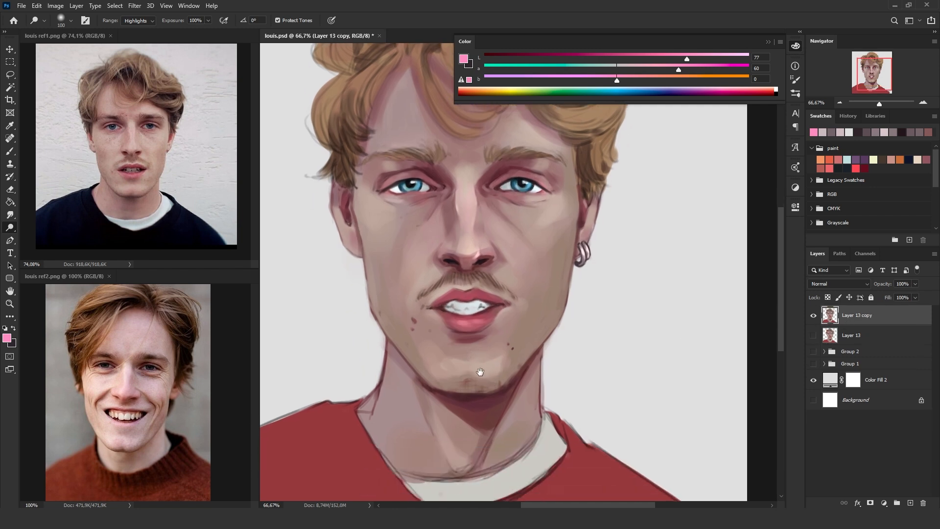
{"action": "scroll", "coordinate": [541, 369], "scroll_direction": "down", "scroll_amount": 2}
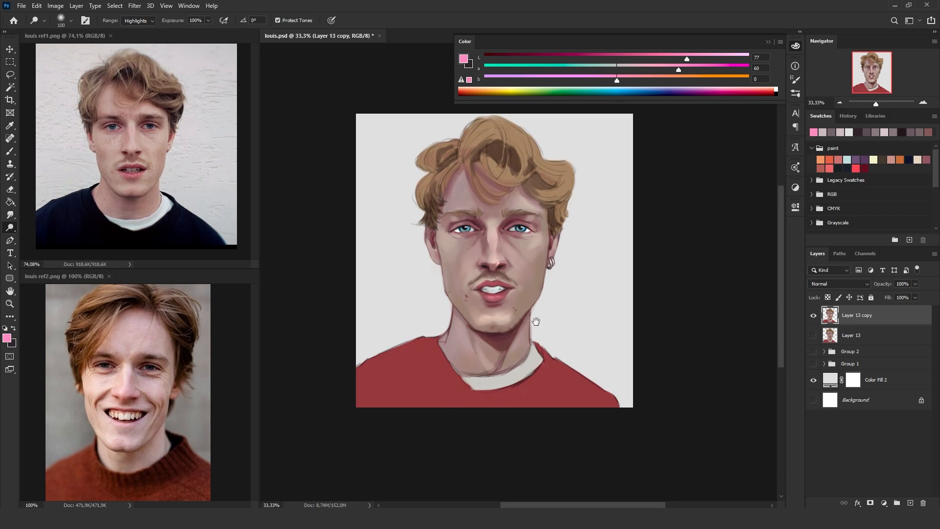
{"action": "scroll", "coordinate": [537, 383], "scroll_direction": "up", "scroll_amount": 1}
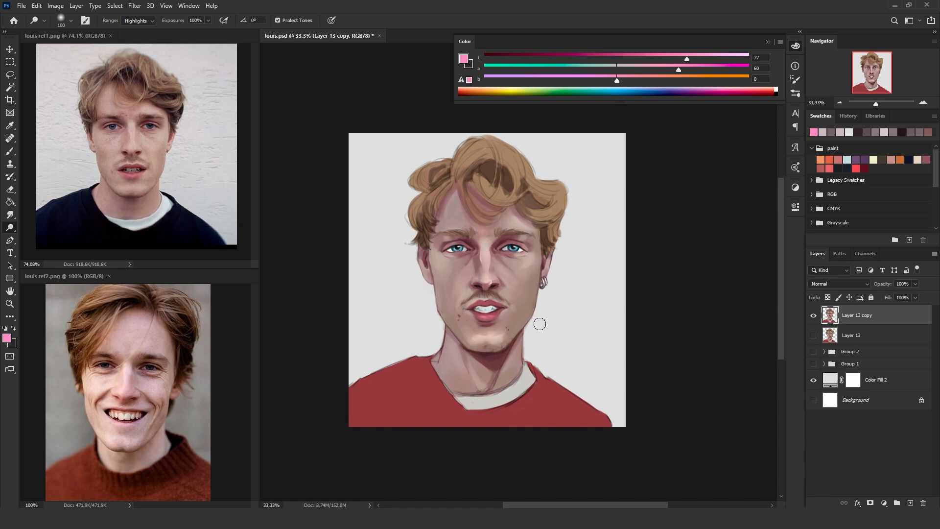
{"action": "left_click", "coordinate": [814, 316]}
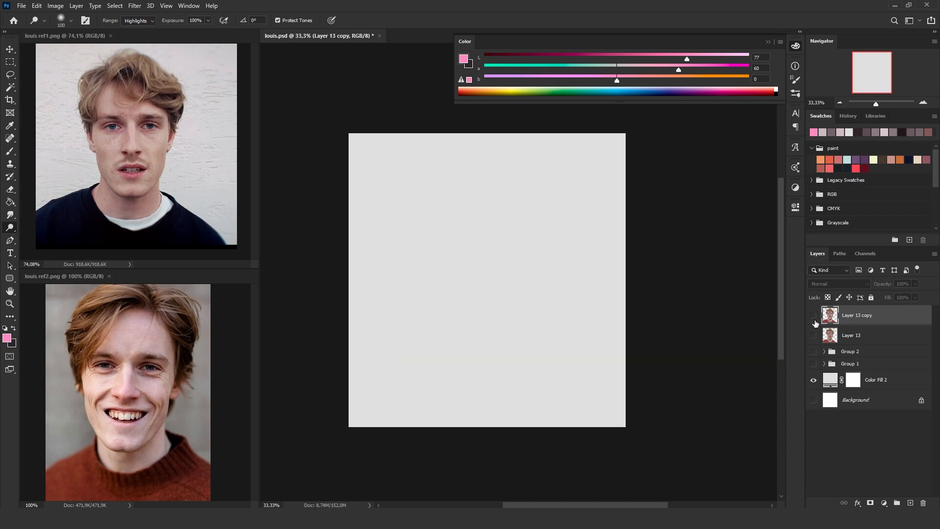
{"action": "left_click", "coordinate": [813, 335]}
{"action": "left_click", "coordinate": [813, 316]}
{"action": "left_click", "coordinate": [814, 316]}
{"action": "left_click", "coordinate": [814, 316]}
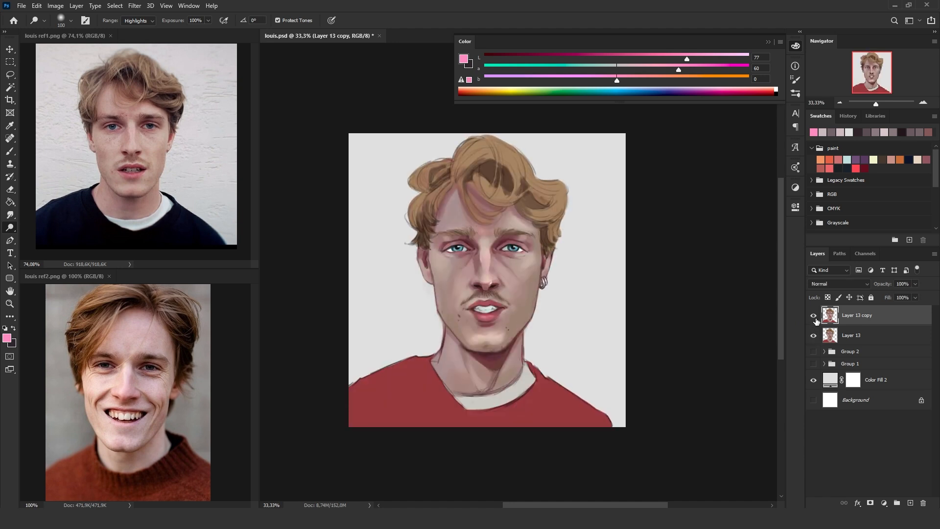
{"action": "left_click", "coordinate": [813, 335]}
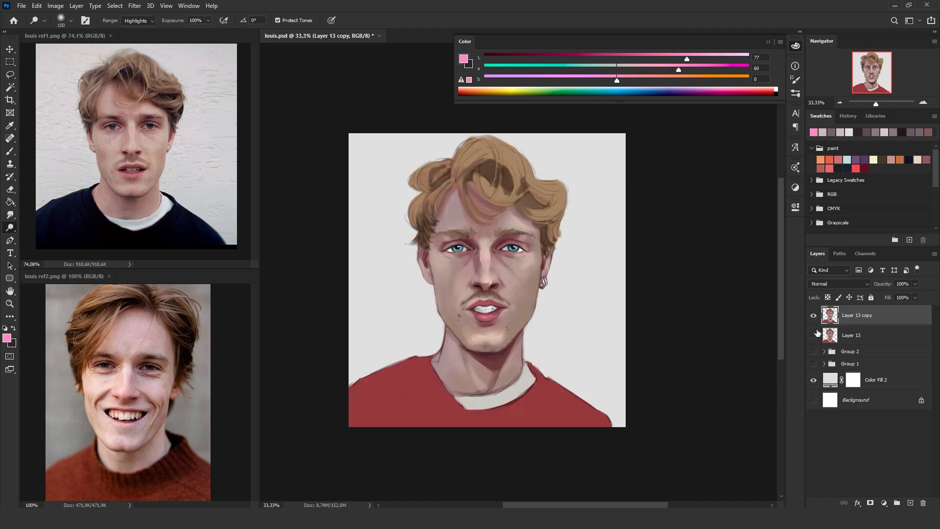
- Undo the layer merge and the strong Dodge strokes on the eyes, teeth and nose
{"action": "key", "text": "ctrl+shift+alt+n"}
{"action": "left_click", "coordinate": [814, 334]}
{"action": "left_click", "coordinate": [814, 334]}
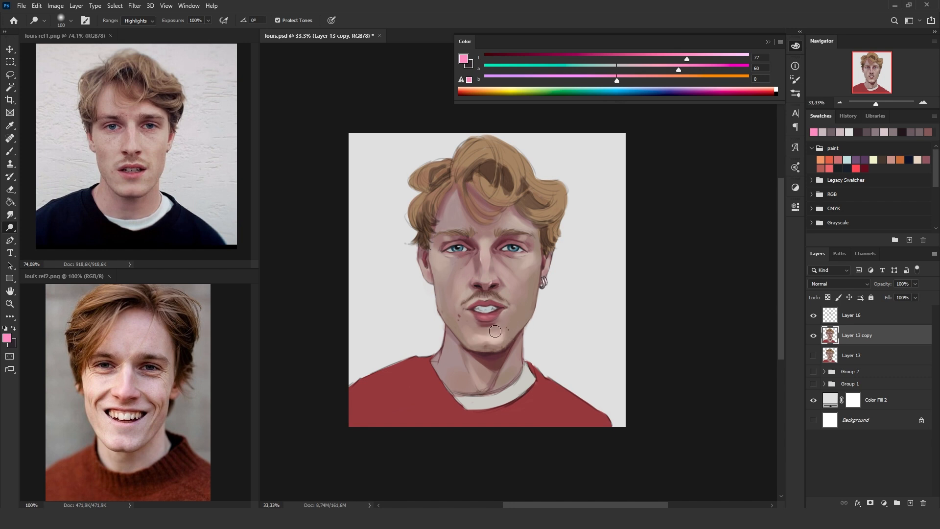
{"action": "key", "text": "ctrl+shift+h"}
{"action": "key", "text": "ctrl+shift+h"}
{"action": "key", "text": "ctrl+plus"}
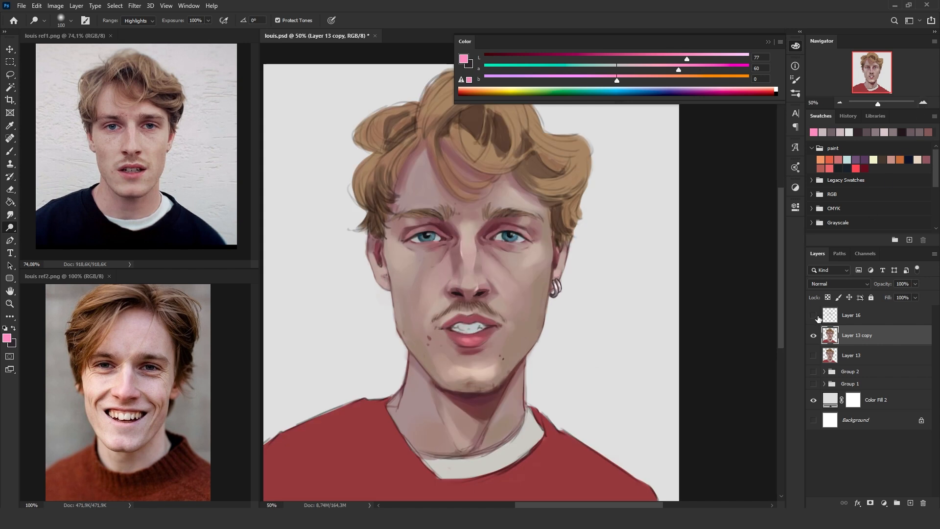
- Check Layer 16's contribution to the eyebrows, try merging it down again, and undo the merge
{"action": "left_click", "coordinate": [813, 315]}
{"action": "left_click", "coordinate": [832, 325]}
{"action": "key", "text": "Delete"}
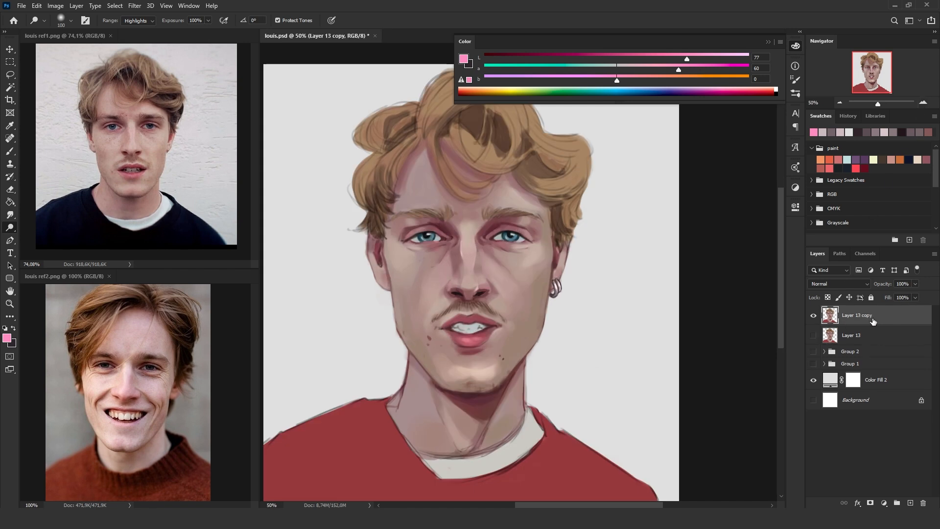
{"action": "key", "text": "ctrl+z"}
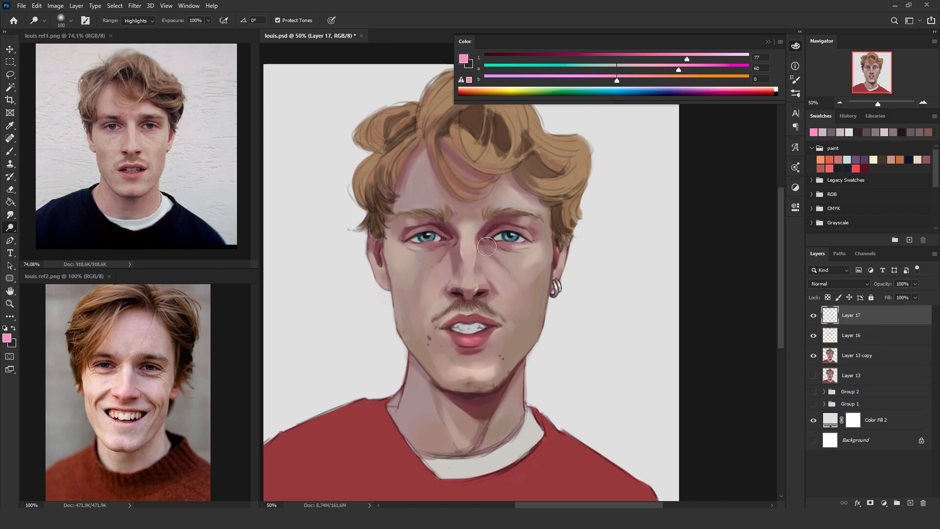
- Paint sampled skin tones beside the earring-side eyebrow and across the nose bridge on Layer 16 with the Brush
{"action": "right_click", "coordinate": [509, 272]}
{"action": "key", "text": "Escape"}
{"action": "key", "text": "b"}
{"action": "right_click", "coordinate": [492, 246]}
{"action": "key", "text": "Escape"}
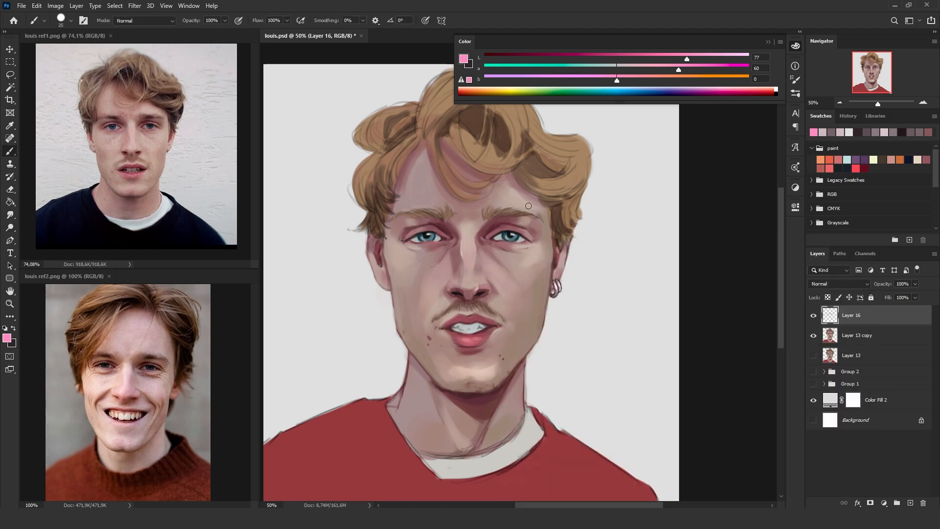
{"action": "key", "text": "alt"}
{"action": "left_click", "coordinate": [538, 220], "text": "alt"}
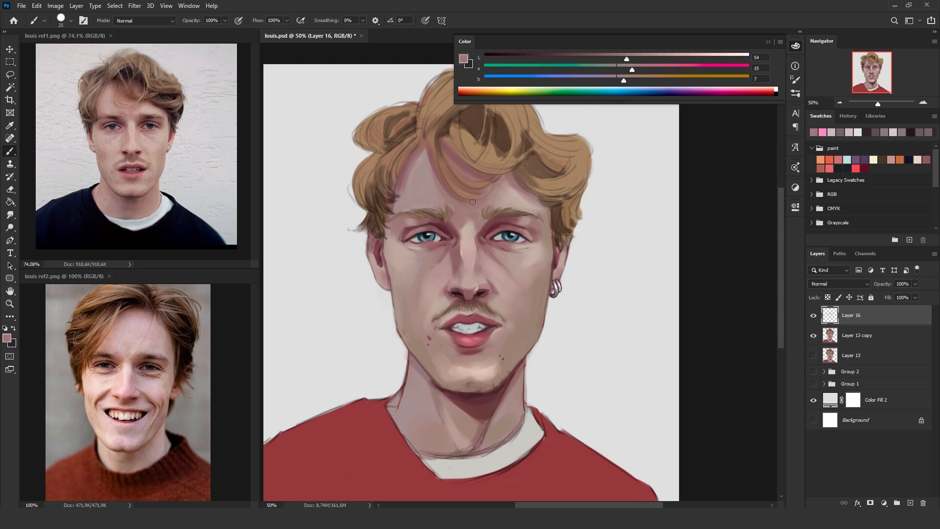
{"action": "left_click", "coordinate": [461, 233], "text": "alt"}
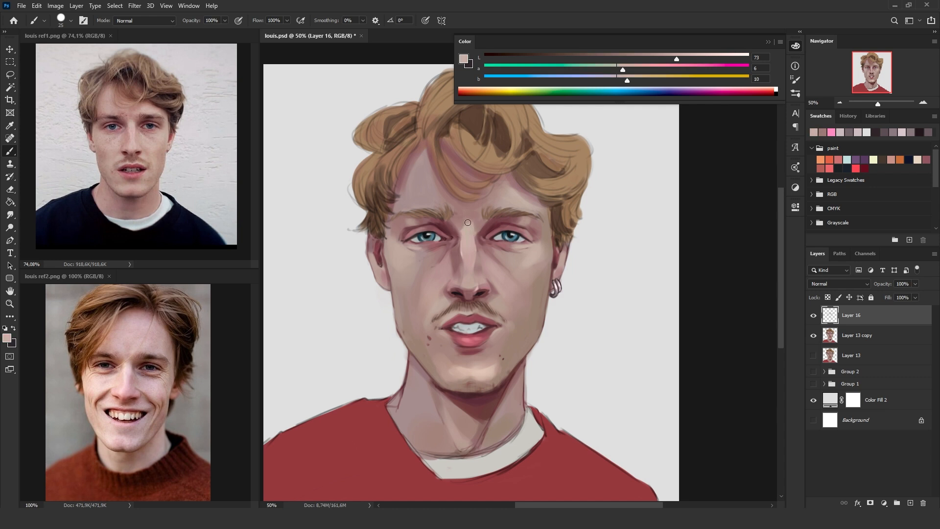
{"action": "left_click", "coordinate": [463, 224], "text": "alt"}
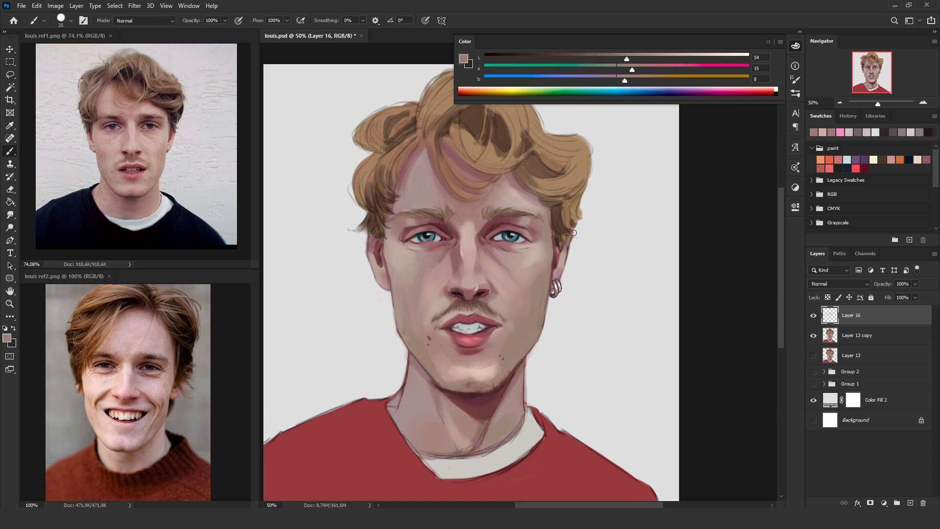
- Smooth the forehead and the area between the eyebrows using sampled skin tones and a 50 px brush
{"action": "left_click", "coordinate": [505, 194], "text": "alt"}
{"action": "key", "text": "bracketright"}
{"action": "key", "text": "bracketright"}
{"action": "key", "text": "bracketright"}
{"action": "key", "text": "bracketright"}
{"action": "key", "text": "bracketright"}
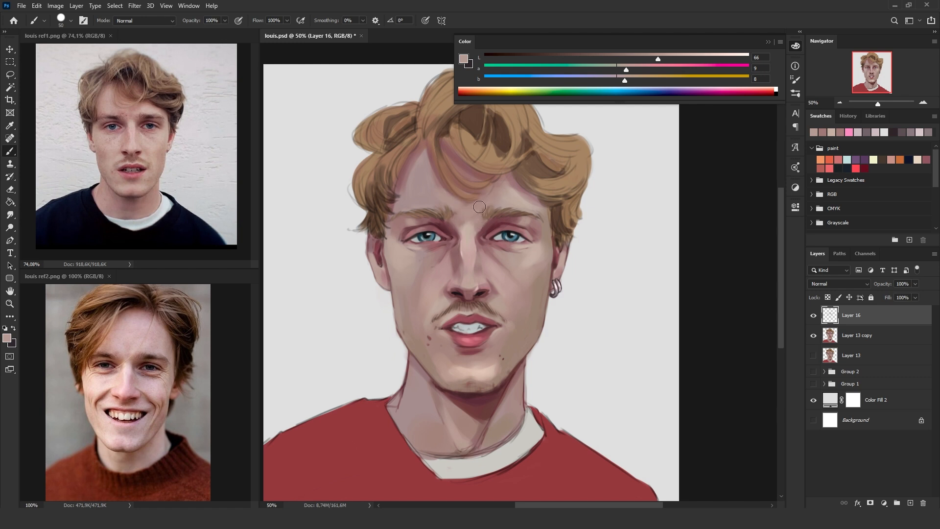
{"action": "left_click", "coordinate": [459, 221], "text": "alt"}
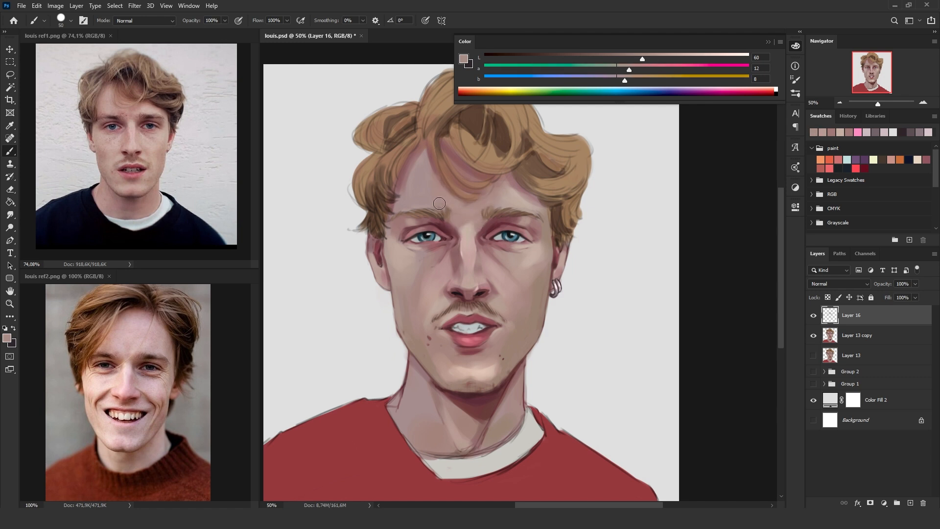
{"action": "left_click", "coordinate": [434, 186], "text": "alt"}
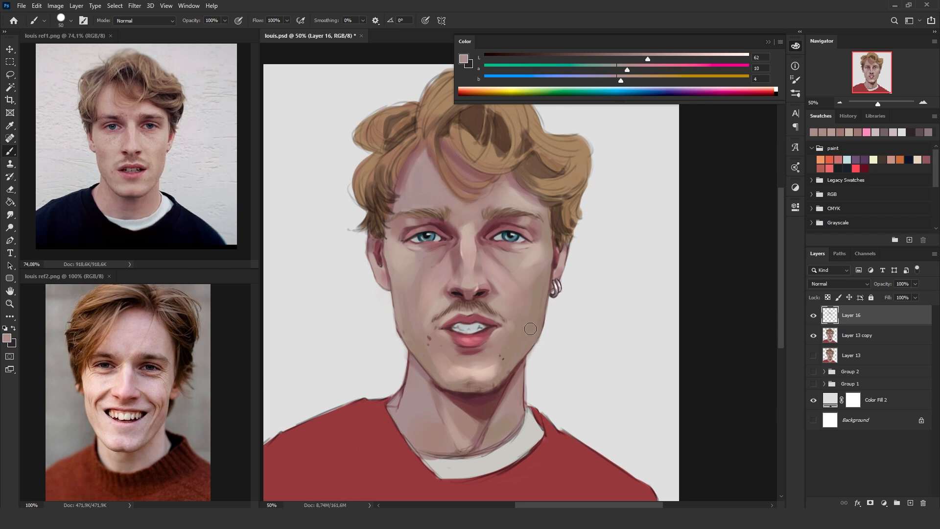
- Soften the cheek, jaw and chin edges with sampled light and mid skin tones
{"action": "left_click", "coordinate": [406, 259], "text": "alt"}
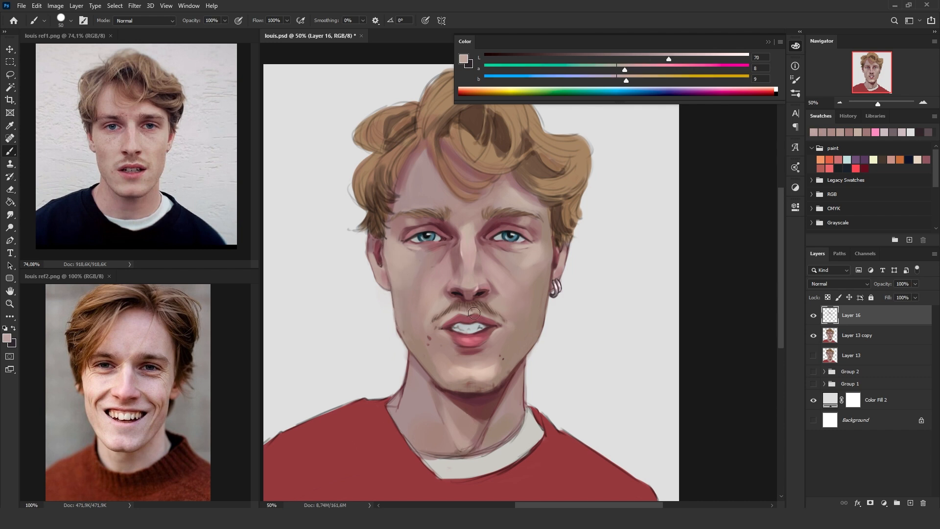
{"action": "left_click", "coordinate": [504, 364], "text": "alt"}
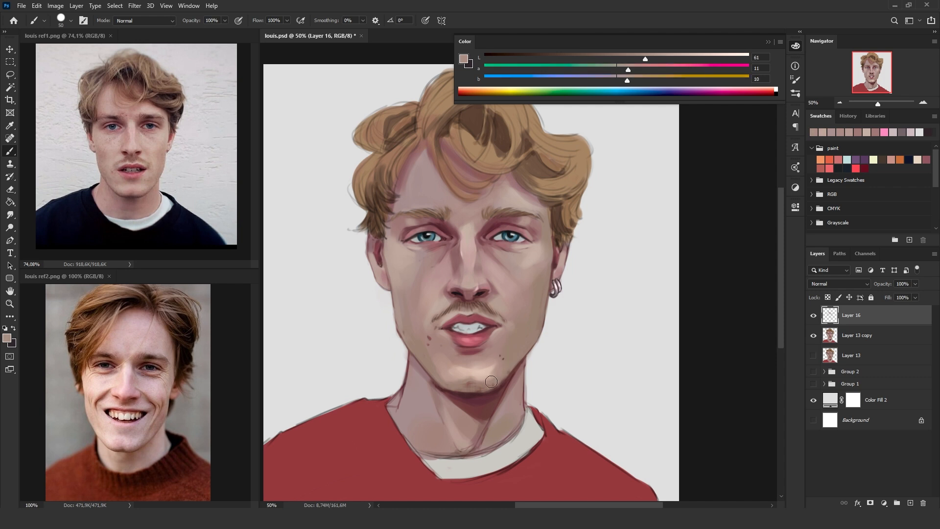
{"action": "mouse_move", "coordinate": [502, 372]}
{"action": "left_mouse_down"}
{"action": "mouse_move", "coordinate": [454, 387]}
{"action": "mouse_move", "coordinate": [500, 388]}
{"action": "mouse_move", "coordinate": [490, 386]}
{"action": "left_mouse_up"}
- Blend sampled mauve-pink tones into the shading below and around the earring-side eye, varying the brush size up to 40 px
{"action": "left_click", "coordinate": [504, 247], "text": "alt"}
{"action": "key", "text": "bracketleft"}
{"action": "key", "text": "bracketleft"}
{"action": "key", "text": "bracketleft"}
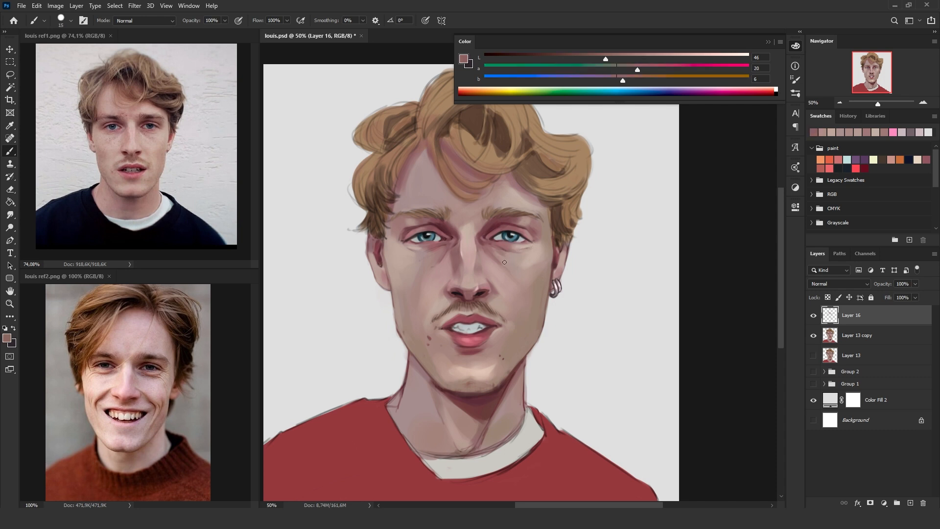
{"action": "key", "text": "bracketright"}
{"action": "key", "text": "bracketright"}
{"action": "key", "text": "bracketright"}
{"action": "key", "text": "bracketright"}
{"action": "key", "text": "bracketright"}
{"action": "left_click", "coordinate": [506, 243], "text": "alt"}
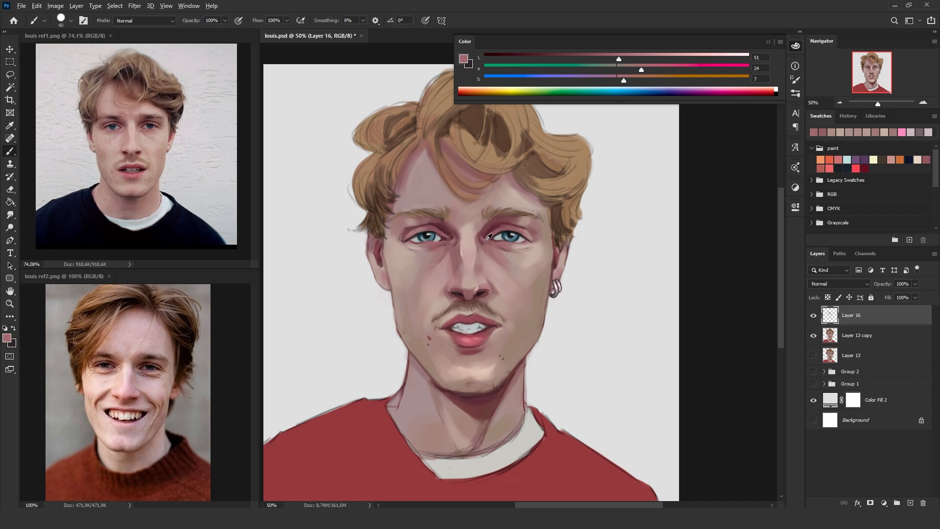
- Add tiny dark-red skin marks on the brow area and cheek with a very small brush
{"action": "left_click", "coordinate": [470, 221], "text": "alt"}
{"action": "key", "text": "bracketleft"}
{"action": "key", "text": "bracketleft"}
{"action": "key", "text": "bracketleft"}
{"action": "key", "text": "bracketleft"}
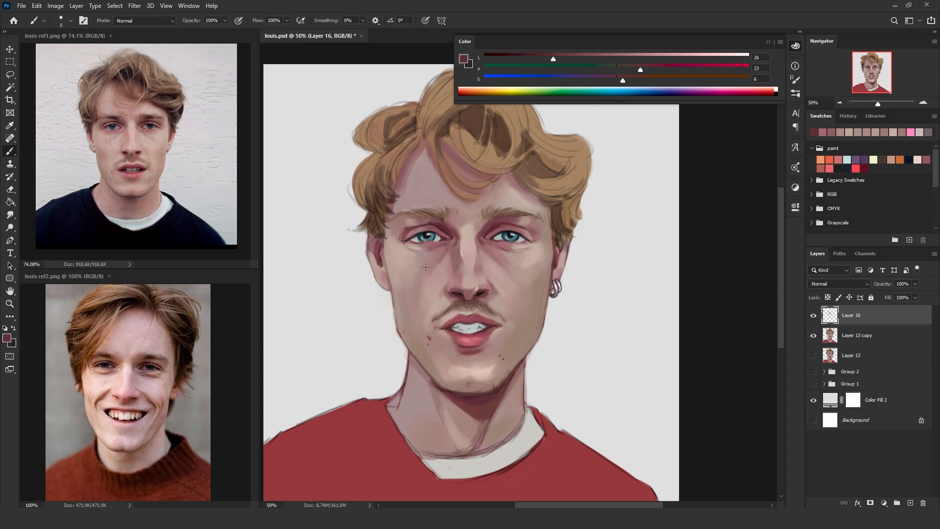
- Refine the outer eye corners with sampled light skin and reddish-pink tones, using a 25 px brush and a finer one
{"action": "left_click", "coordinate": [402, 240], "text": "alt"}
{"action": "key", "text": "bracketright"}
{"action": "key", "text": "bracketright"}
{"action": "key", "text": "bracketright"}
{"action": "key", "text": "bracketright"}
{"action": "key", "text": "bracketright"}
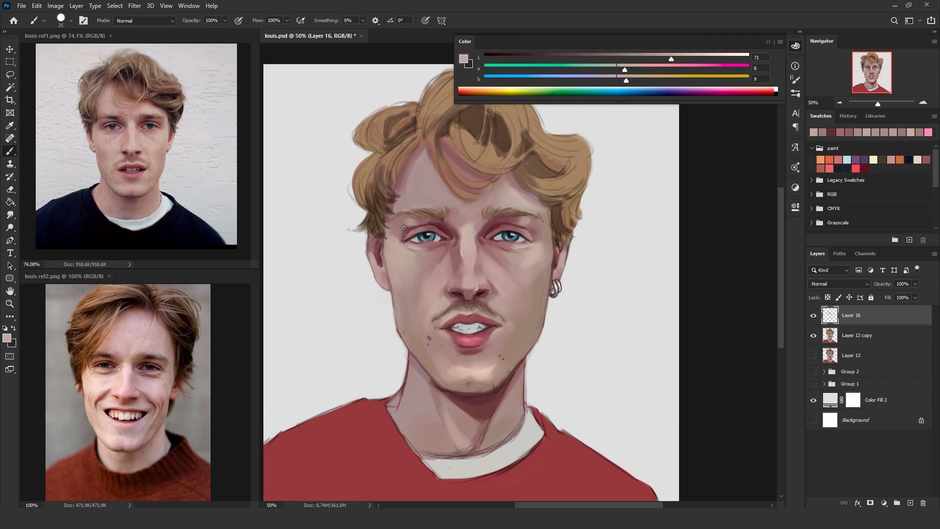
{"action": "left_click", "coordinate": [402, 242], "text": "alt"}
{"action": "key", "text": "bracketleft"}
{"action": "key", "text": "bracketleft"}
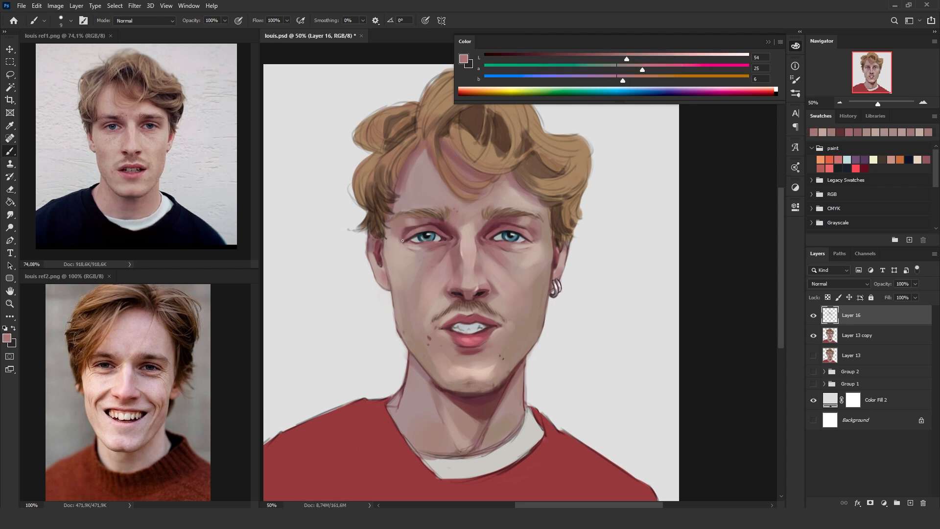
{"action": "left_click", "coordinate": [400, 242], "text": "alt"}
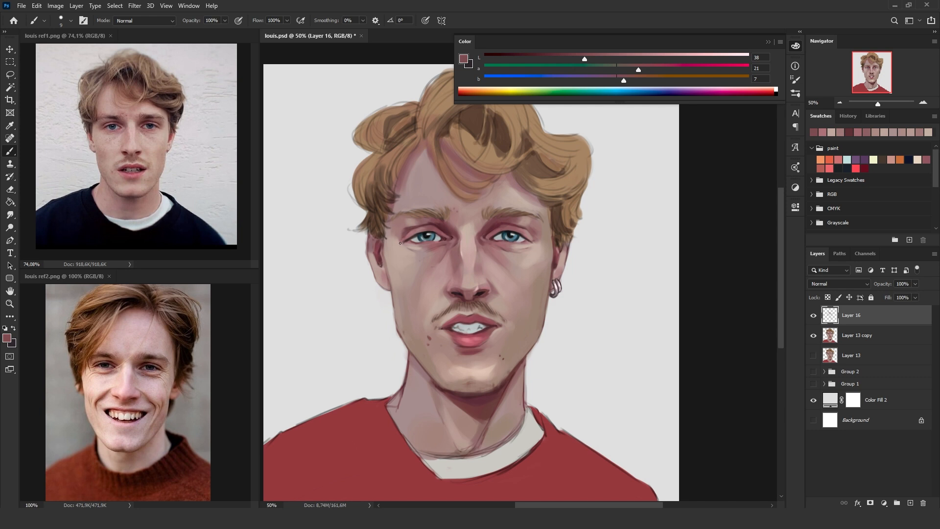
{"action": "left_click", "coordinate": [536, 241], "text": "alt"}
- Clean up the lower lip's edge and shading with sampled pink, dark red and surrounding skin tones
{"action": "left_click", "coordinate": [485, 338], "text": "alt"}
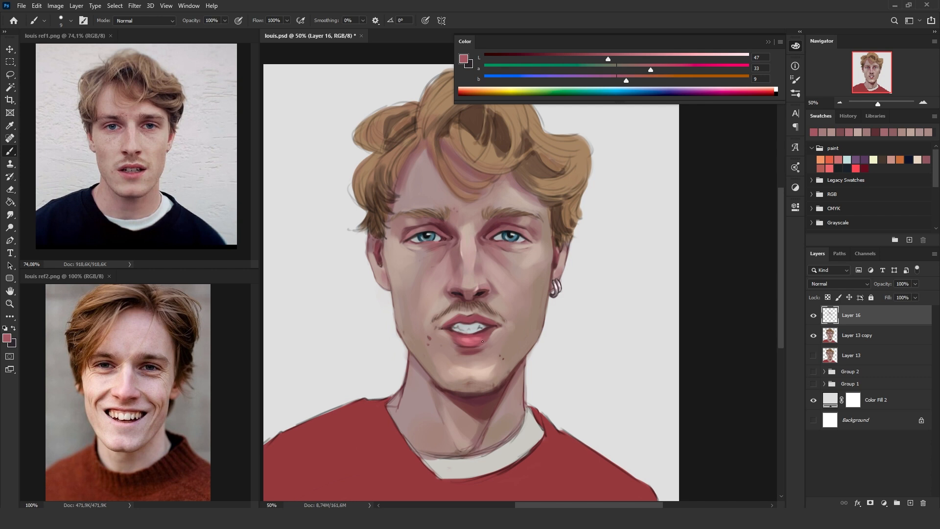
{"action": "left_click", "coordinate": [470, 347], "text": "alt"}
{"action": "left_click", "coordinate": [460, 344], "text": "alt"}
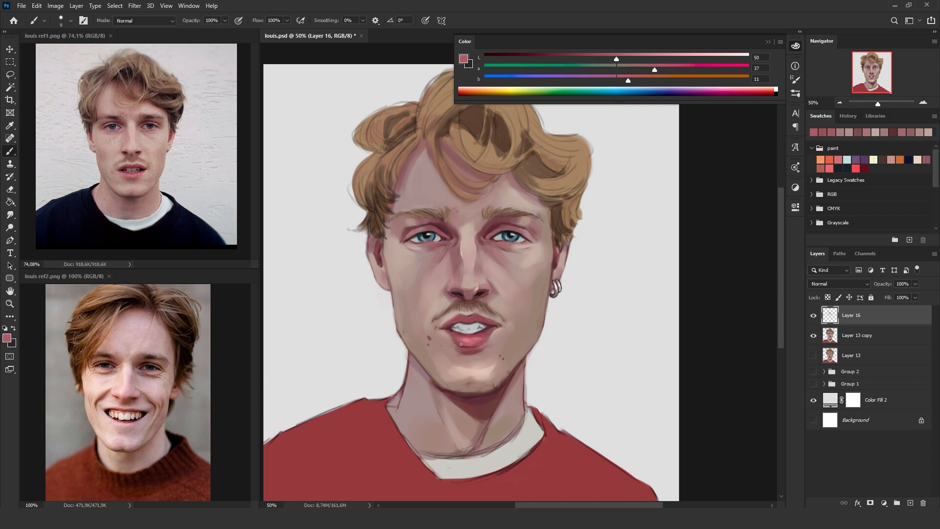
{"action": "left_click", "coordinate": [489, 339], "text": "alt"}
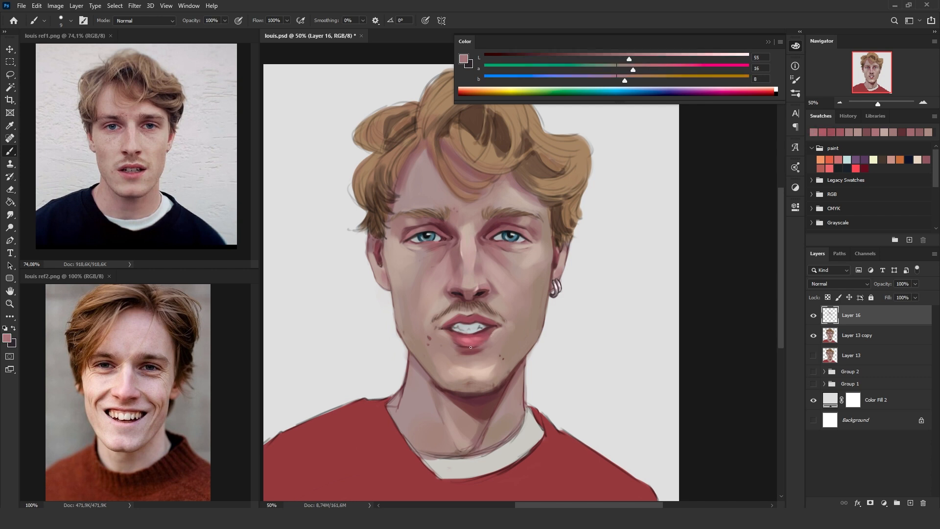
{"action": "left_click", "coordinate": [452, 343], "text": "alt"}
{"action": "left_click", "coordinate": [462, 346], "text": "alt"}
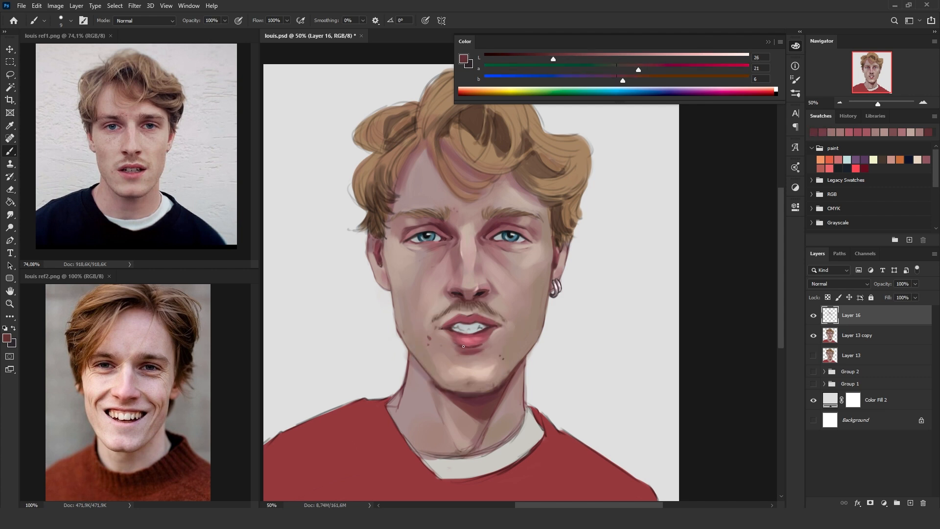
{"action": "left_click", "coordinate": [465, 346], "text": "alt"}
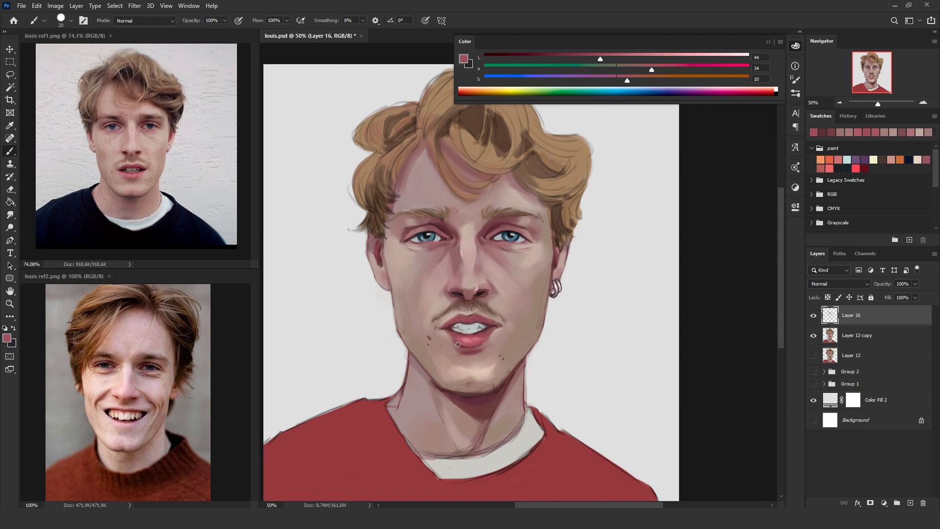
{"action": "left_click", "coordinate": [492, 342], "text": "alt"}
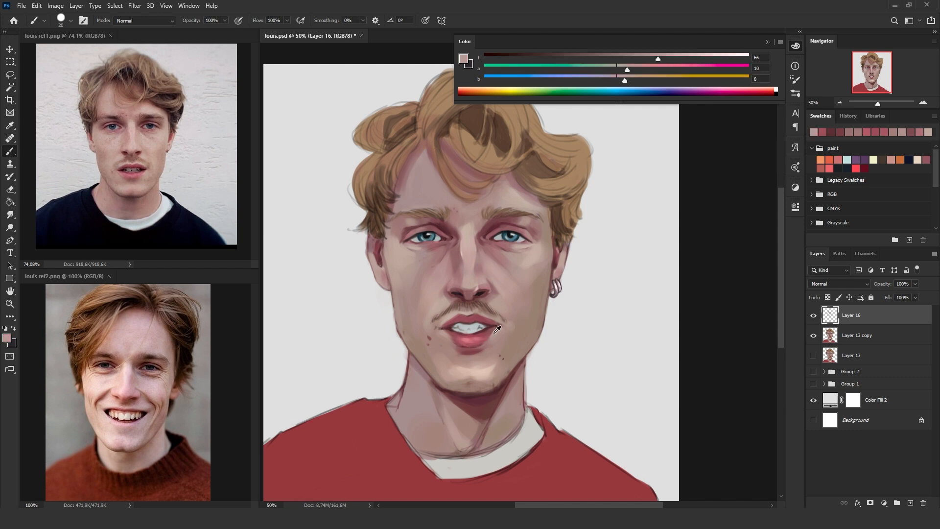
- Touch up the ear and hoop earring with sampled skin-pink and dark grey tones
{"action": "left_click", "coordinate": [568, 259], "text": "alt"}
{"action": "left_click", "coordinate": [553, 287], "text": "alt"}
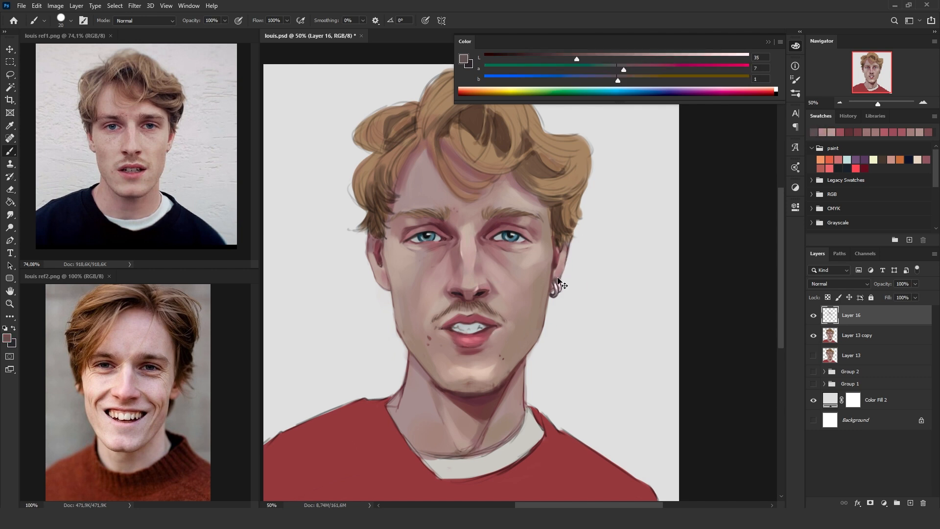
{"action": "left_click", "coordinate": [556, 279], "text": "alt"}
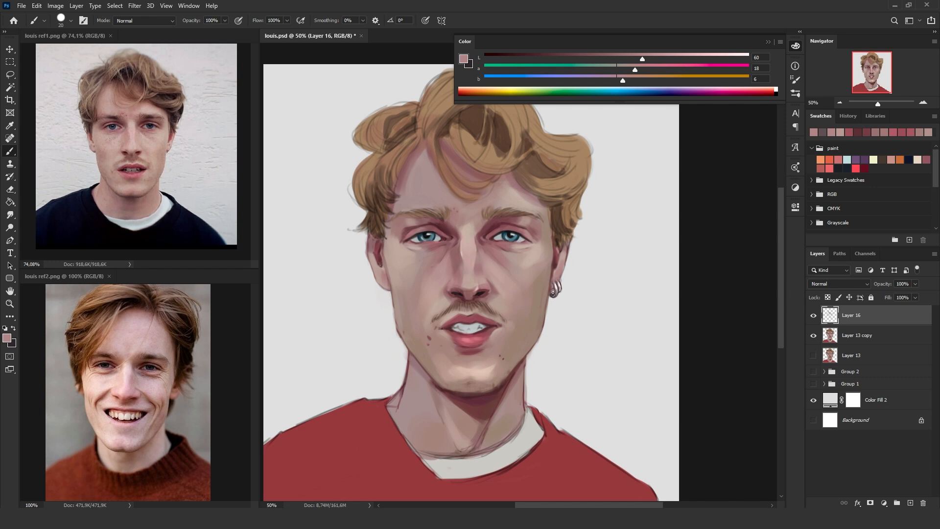
- Compare the portrait with and without Layer 16 in colour and in the grayscale proof view
{"action": "left_click", "coordinate": [817, 318]}
{"action": "left_click", "coordinate": [817, 319]}
{"action": "key", "text": "ctrl+y"}
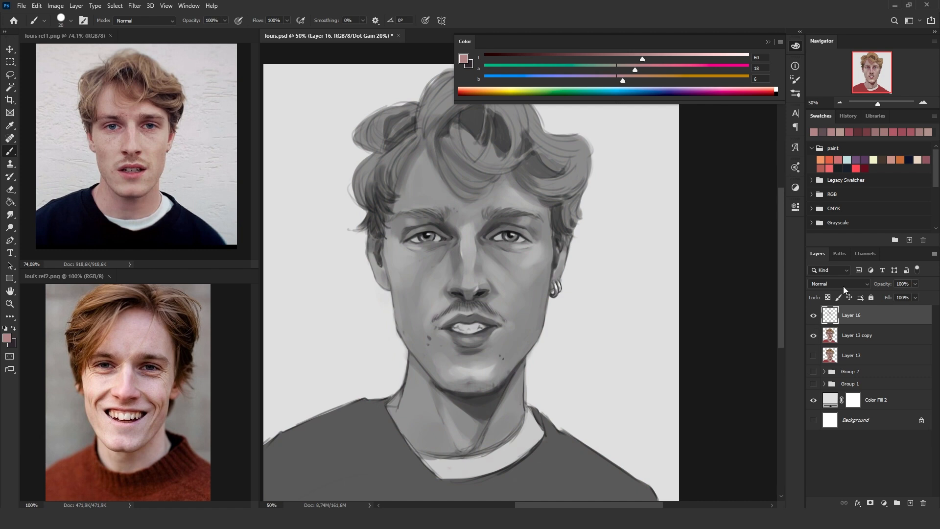
{"action": "left_click", "coordinate": [814, 316]}
{"action": "left_click", "coordinate": [814, 315]}
{"action": "left_click", "coordinate": [841, 102]}
{"action": "left_click", "coordinate": [814, 316]}
{"action": "left_click", "coordinate": [813, 318]}
{"action": "left_click", "coordinate": [815, 318]}
{"action": "left_click", "coordinate": [814, 318]}
{"action": "left_click", "coordinate": [814, 317]}
{"action": "left_click", "coordinate": [814, 317]}
{"action": "left_click", "coordinate": [814, 317]}
{"action": "key", "text": "ctrl+y"}
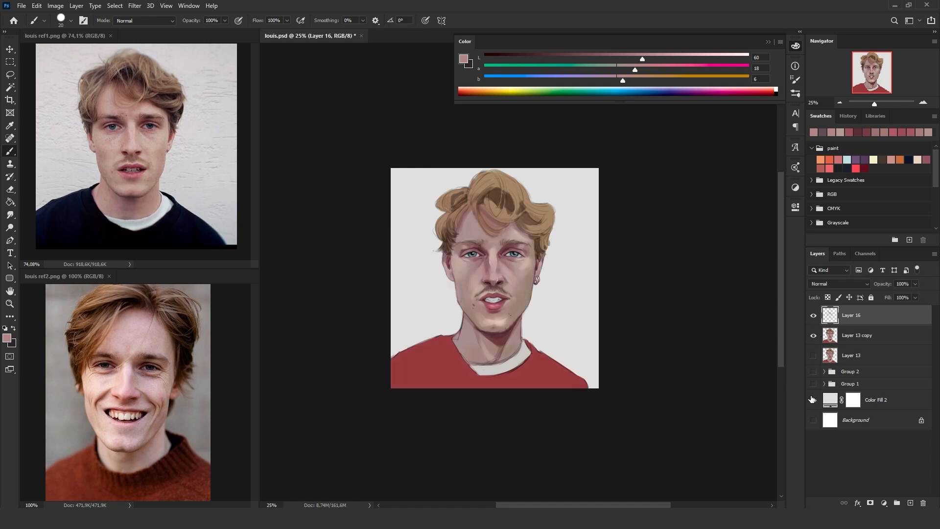
- Save the portrait file louis.psd
{"action": "left_click", "coordinate": [21, 6]}
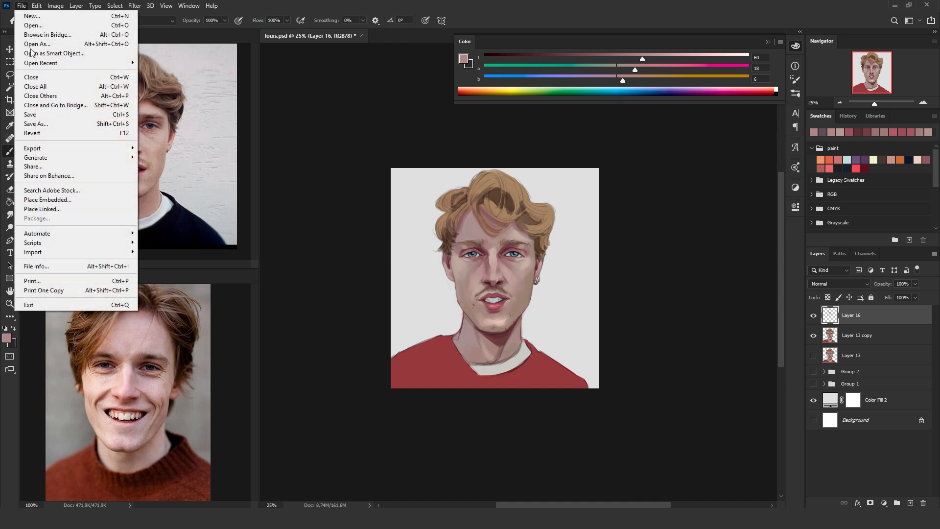
{"action": "left_click", "coordinate": [47, 122]}
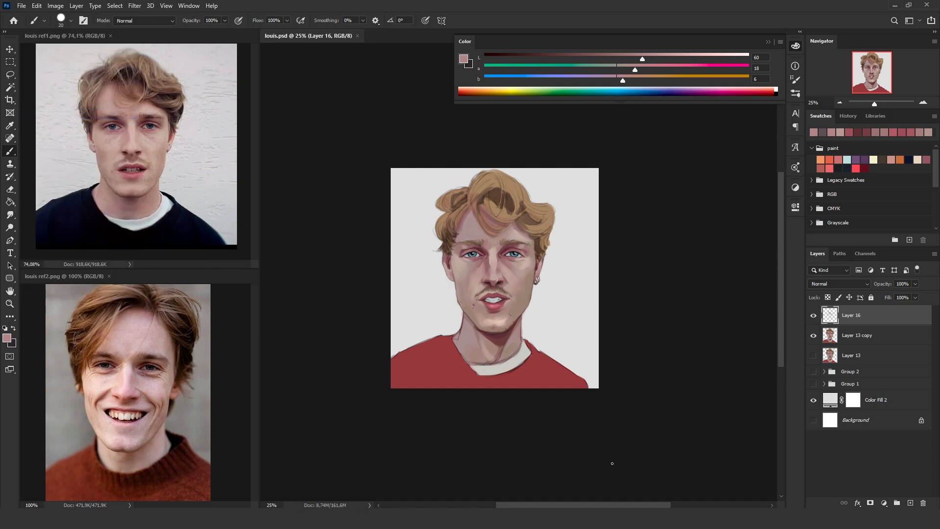
- Paint a sampled neck tone over the outline where the side of the neck meets the shoulder
{"action": "left_click", "coordinate": [924, 103]}
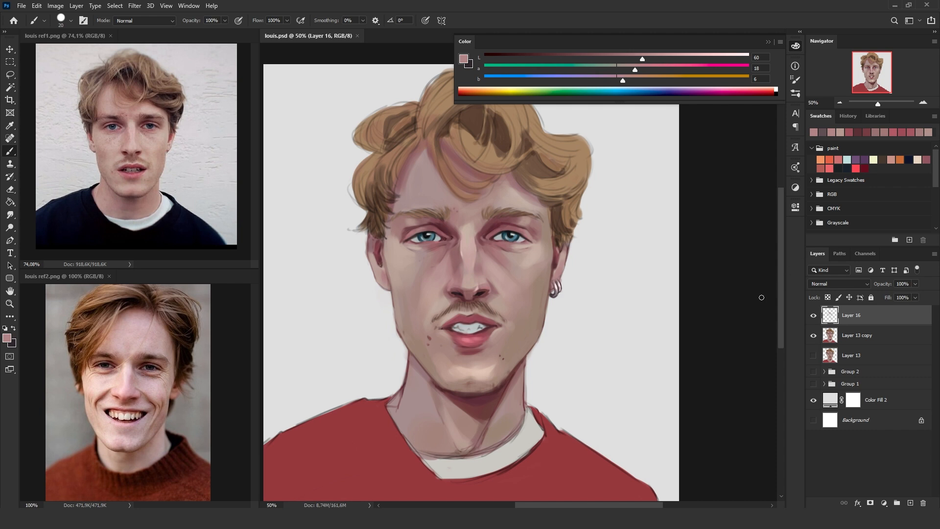
{"action": "left_click", "coordinate": [840, 103]}
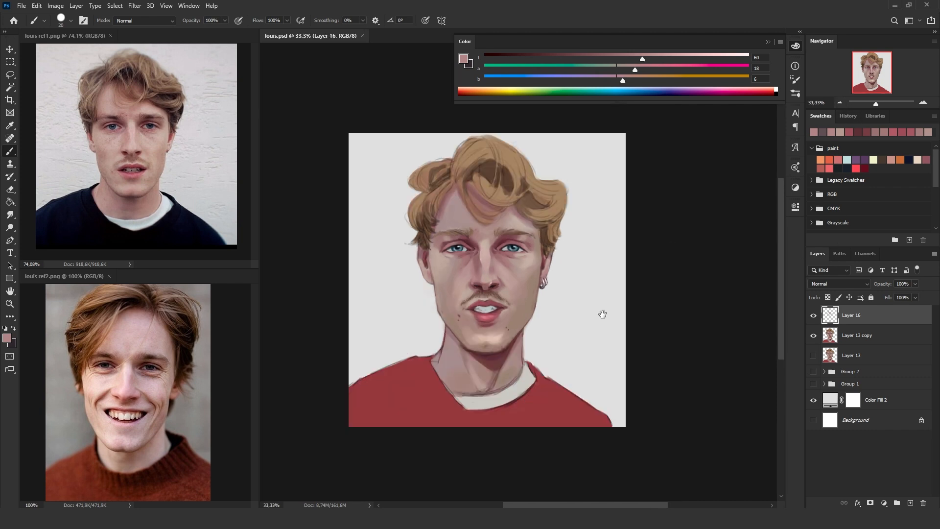
{"action": "left_click", "coordinate": [457, 355], "text": "alt"}
{"action": "key", "text": "bracketright"}
{"action": "left_click_drag", "start_coordinate": [438, 353], "coordinate": [433, 368]}
{"action": "key", "text": "bracketleft"}
{"action": "left_click", "coordinate": [446, 250], "text": "alt"}
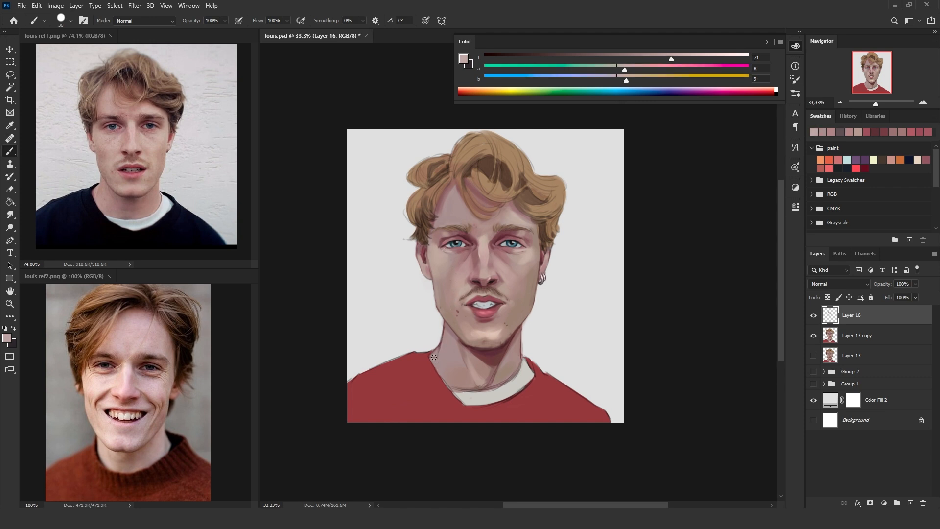
- Blend sampled pale and mauve skin tones along the shaded edge of the neck, between the jaw and the shoulder
{"action": "left_click", "coordinate": [444, 338], "text": "alt"}
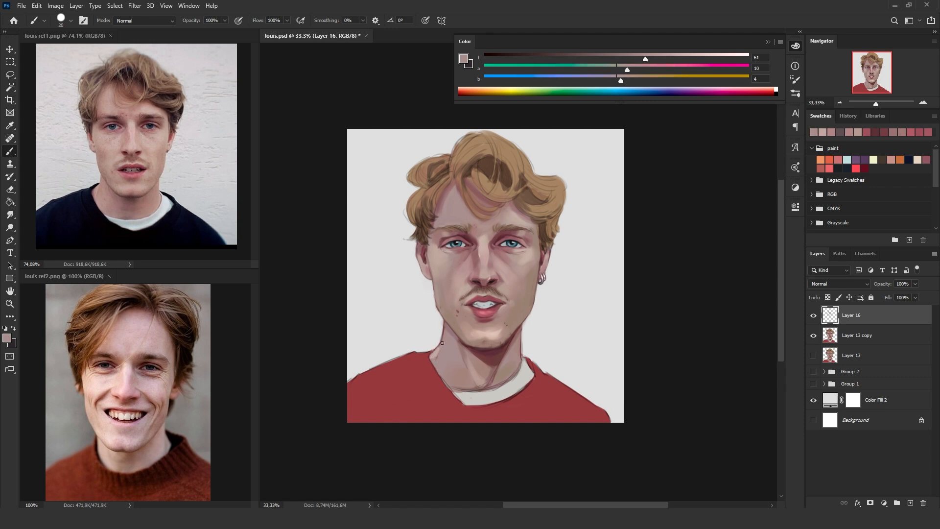
{"action": "left_click", "coordinate": [433, 359], "text": "alt"}
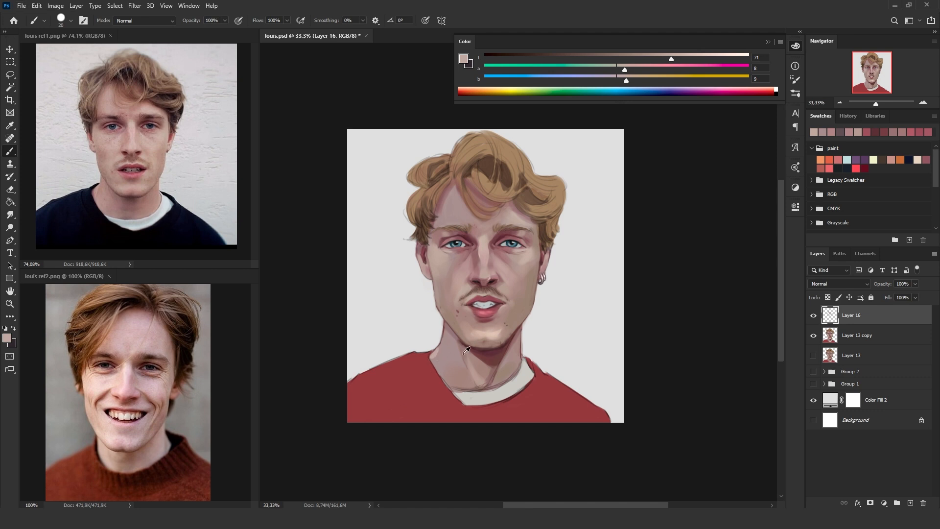
{"action": "left_click", "coordinate": [445, 337], "text": "alt"}
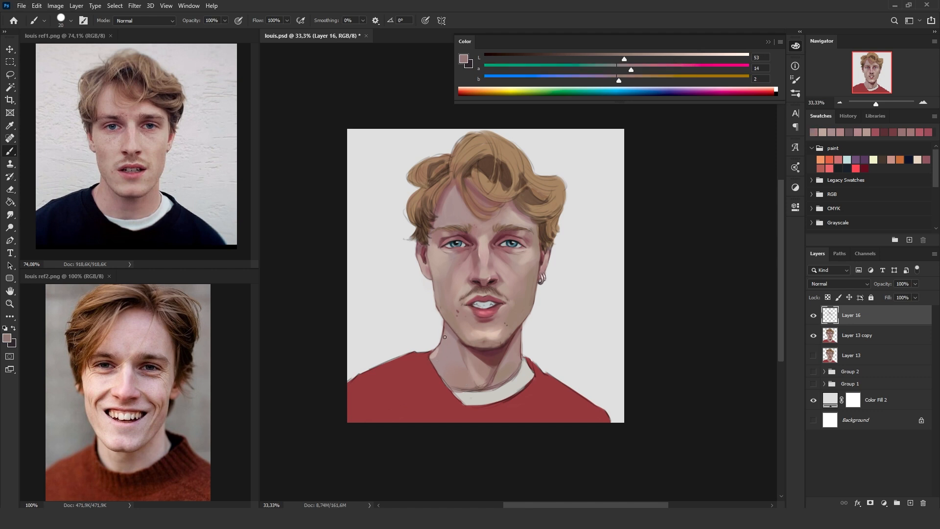
{"action": "left_click", "coordinate": [433, 360], "text": "alt"}
{"action": "left_click", "coordinate": [450, 328], "text": "alt"}
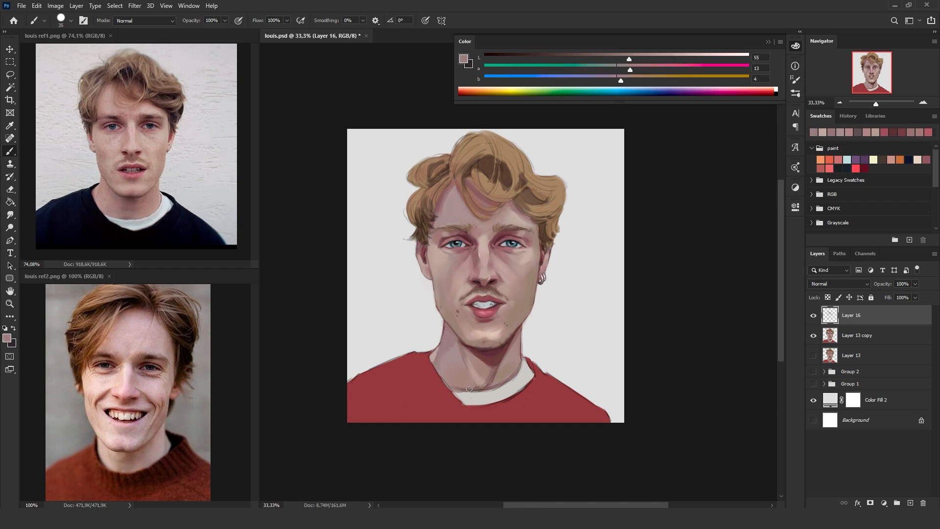
- Paint over the sketch lines at the base of the neck above the white collar with sampled skin tones
{"action": "left_click", "coordinate": [497, 378], "text": "alt"}
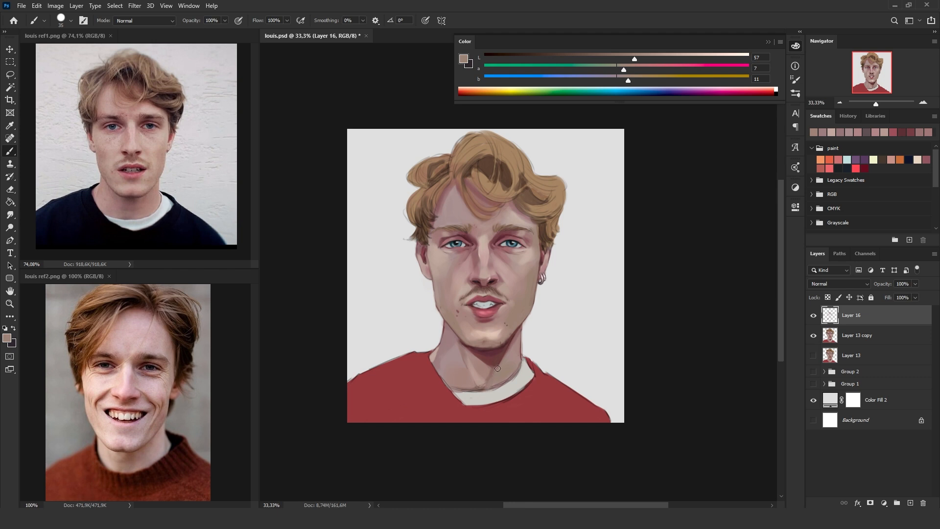
{"action": "left_click", "coordinate": [493, 371], "text": "alt"}
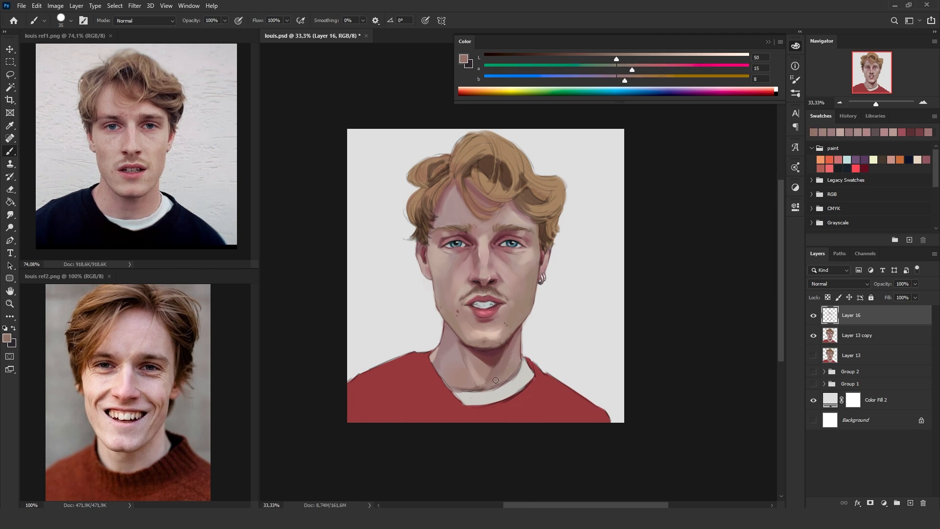
{"action": "left_click", "coordinate": [484, 370], "text": "alt"}
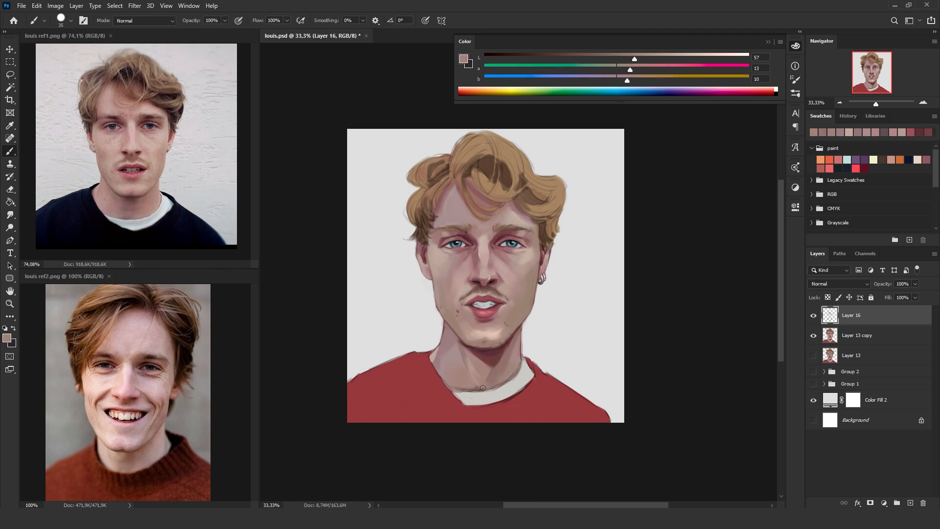
{"action": "left_click", "coordinate": [512, 371], "text": "alt"}
{"action": "left_click", "coordinate": [489, 381], "text": "alt"}
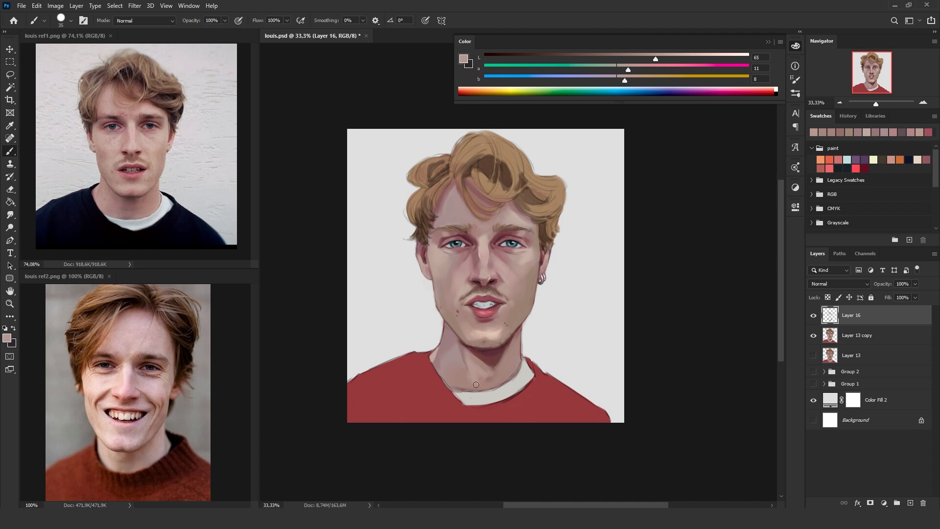
- Smooth the side and base of the neck with sampled mid skin tones, and compare the portrait with and without Layer 16
{"action": "left_click", "coordinate": [477, 381], "text": "alt"}
{"action": "left_click", "coordinate": [461, 353], "text": "alt"}
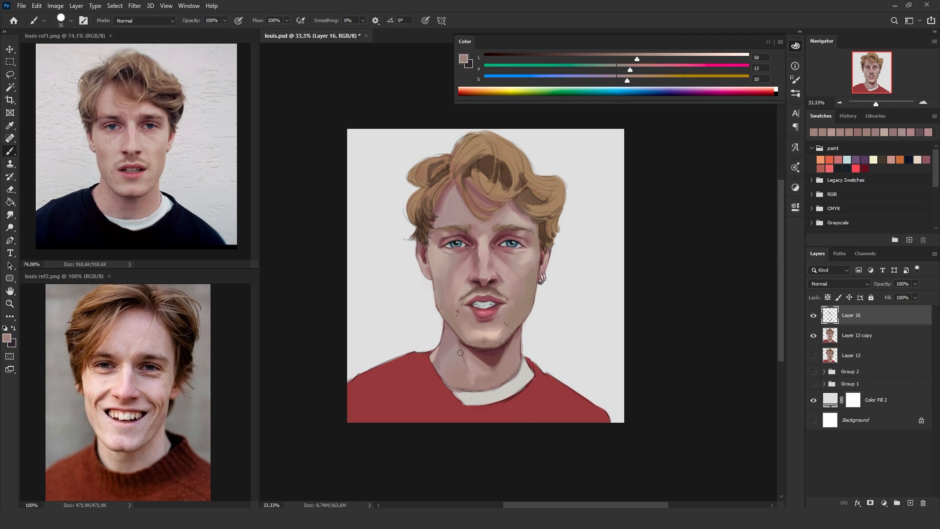
{"action": "left_click", "coordinate": [457, 357], "text": "alt"}
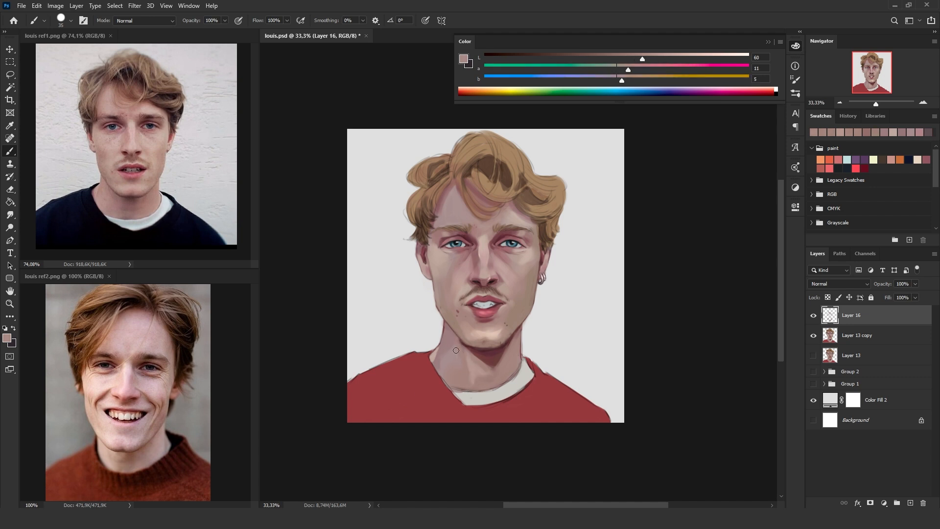
{"action": "left_click", "coordinate": [465, 380], "text": "alt"}
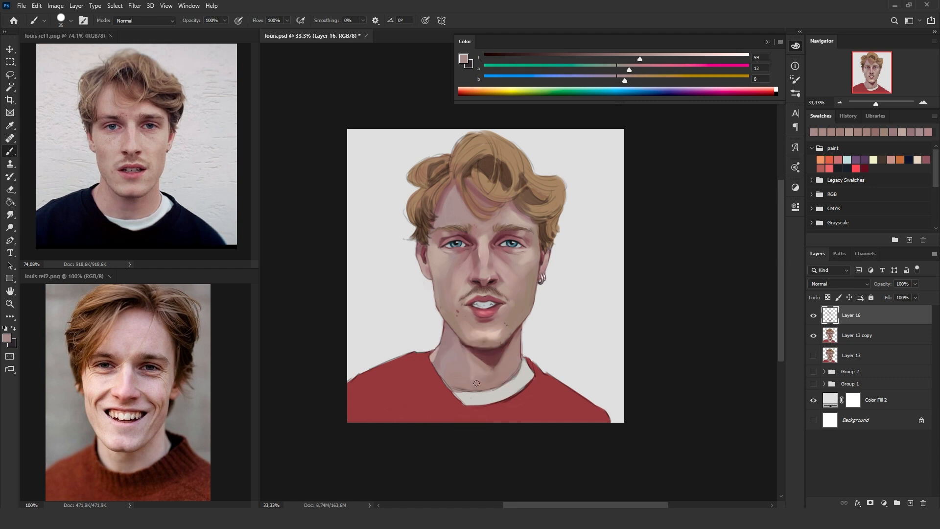
{"action": "left_click", "coordinate": [813, 316]}
{"action": "left_click", "coordinate": [813, 316]}
- Refine the neck shadow below the chin with a sampled dark brown and soften it towards the collar with a sampled skin tone
{"action": "left_click", "coordinate": [502, 358], "text": "alt"}
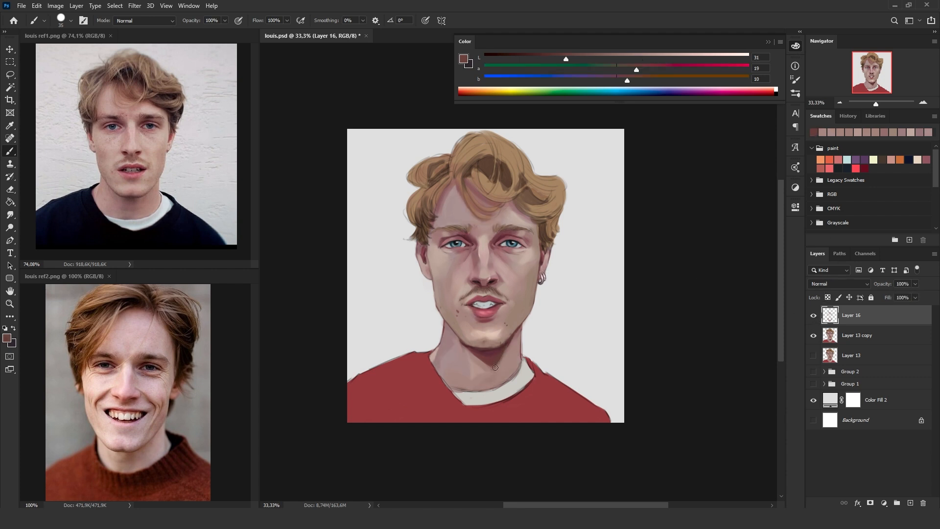
{"action": "key", "text": "bracketleft"}
{"action": "key", "text": "bracketleft"}
{"action": "key", "text": "bracketleft"}
{"action": "left_click", "coordinate": [510, 371], "text": "alt"}
{"action": "key", "text": "bracketright"}
{"action": "key", "text": "bracketright"}
{"action": "key", "text": "bracketright"}
{"action": "key", "text": "bracketright"}
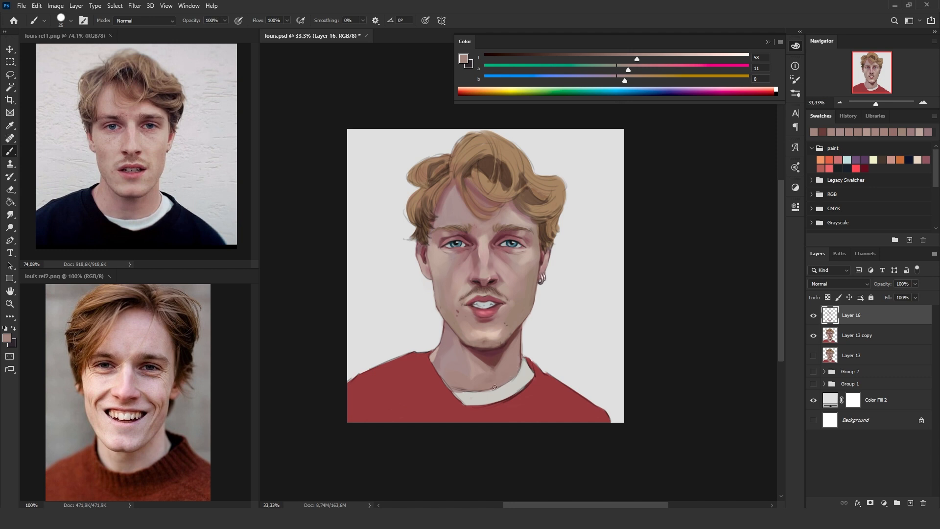
- Clean up the neckline edges using off-white sampled from the collar, red from the sweater and pink from the neck
{"action": "left_click", "coordinate": [476, 394], "text": "alt"}
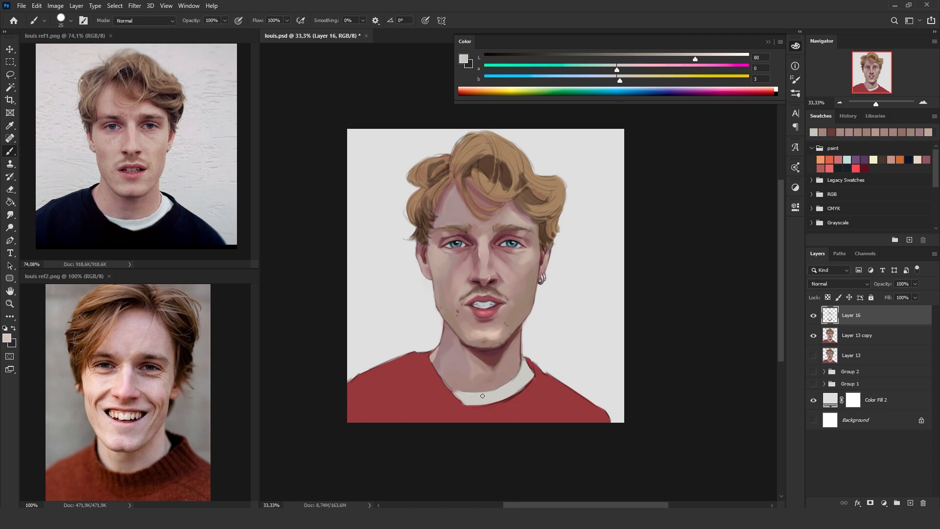
{"action": "mouse_move", "coordinate": [502, 390]}
{"action": "left_mouse_down"}
{"action": "mouse_move", "coordinate": [524, 375]}
{"action": "mouse_move", "coordinate": [480, 392]}
{"action": "left_mouse_up"}
{"action": "left_click", "coordinate": [435, 372], "text": "alt"}
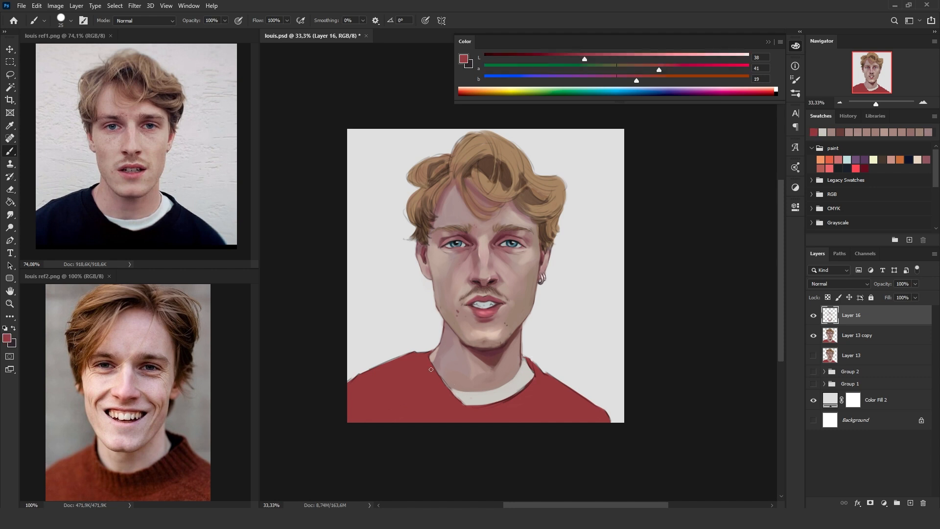
{"action": "left_click", "coordinate": [439, 368], "text": "alt"}
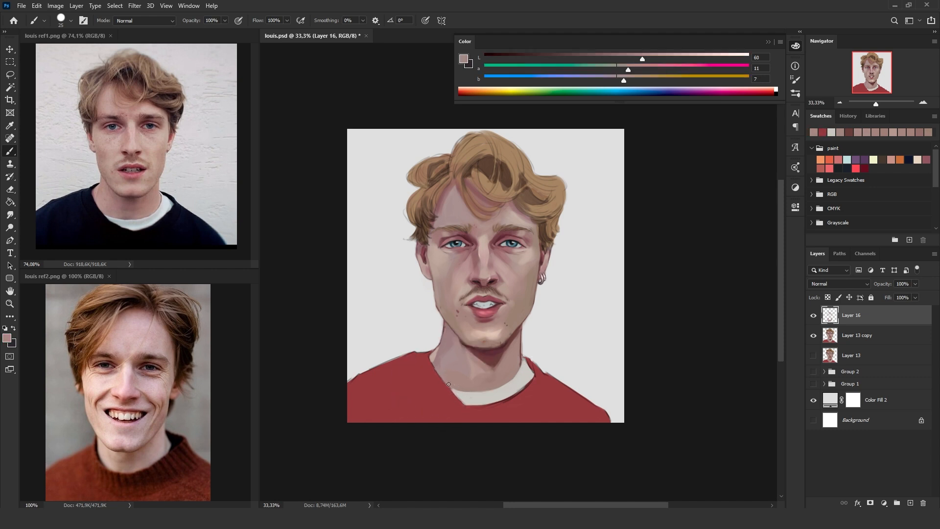
{"action": "left_click", "coordinate": [431, 359], "text": "alt"}
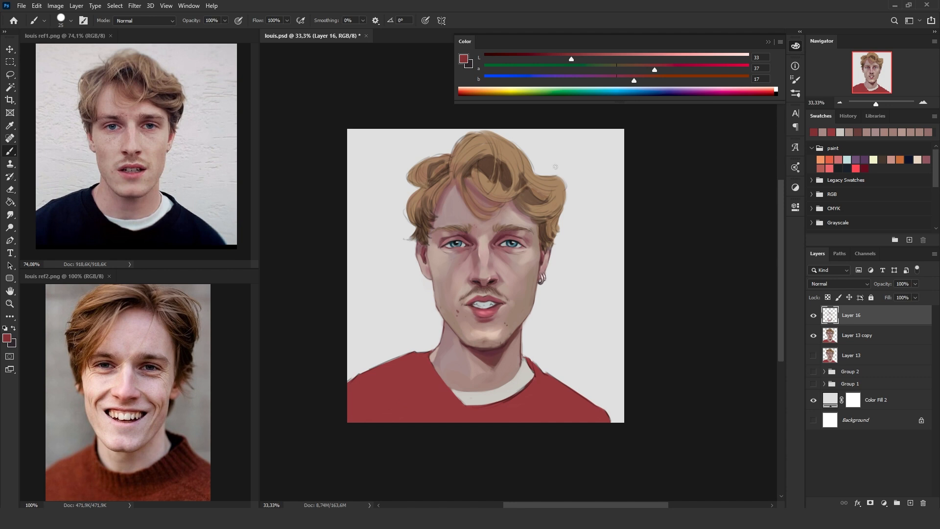
- Darken the sampled red to lightness 31 and paint the sweater's neckline edge from the shoulder down to the white collar
{"action": "left_click_drag", "start_coordinate": [566, 57], "coordinate": [561, 58]}
{"action": "key", "text": "bracketright"}
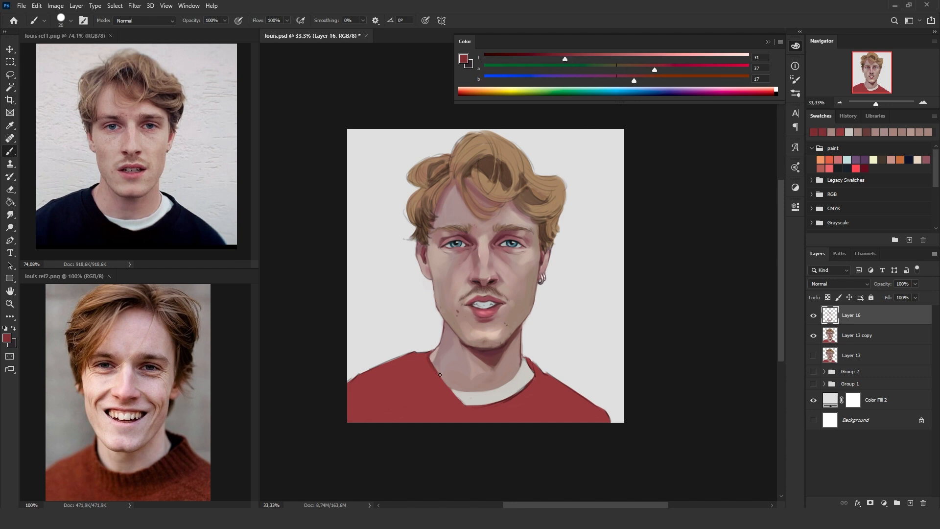
{"action": "left_click_drag", "start_coordinate": [428, 358], "coordinate": [464, 406]}
- Cover the rough outline of the sweater below the white collar with the sampled sweater red, using a larger brush
{"action": "key", "text": "bracketleft"}
{"action": "key", "text": "bracketright"}
{"action": "key", "text": "bracketright"}
{"action": "key", "text": "bracketright"}
{"action": "left_click", "coordinate": [438, 383], "text": "alt"}
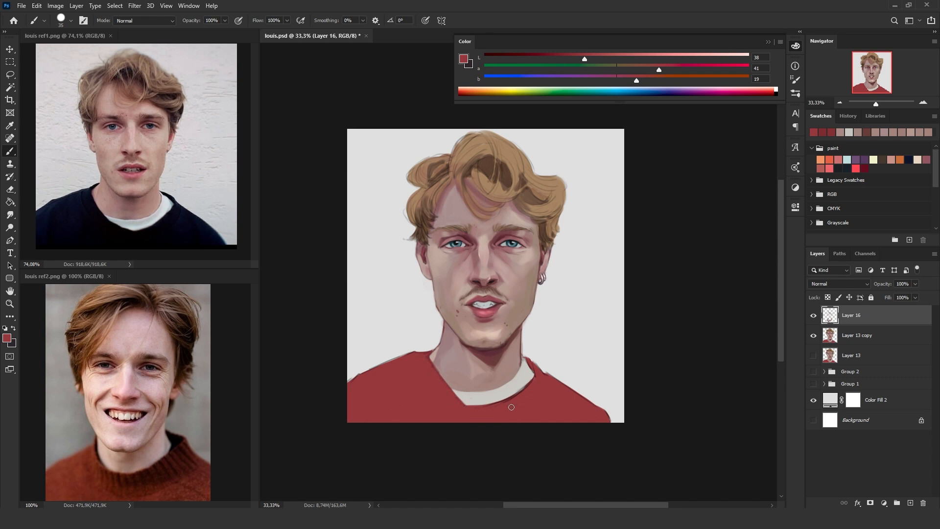
- Outline the sweater's neckline along the white collar and the neck with a thin, sampled dark red
{"action": "key", "text": "bracketleft"}
{"action": "key", "text": "bracketleft"}
{"action": "left_click", "coordinate": [533, 382], "text": "alt"}
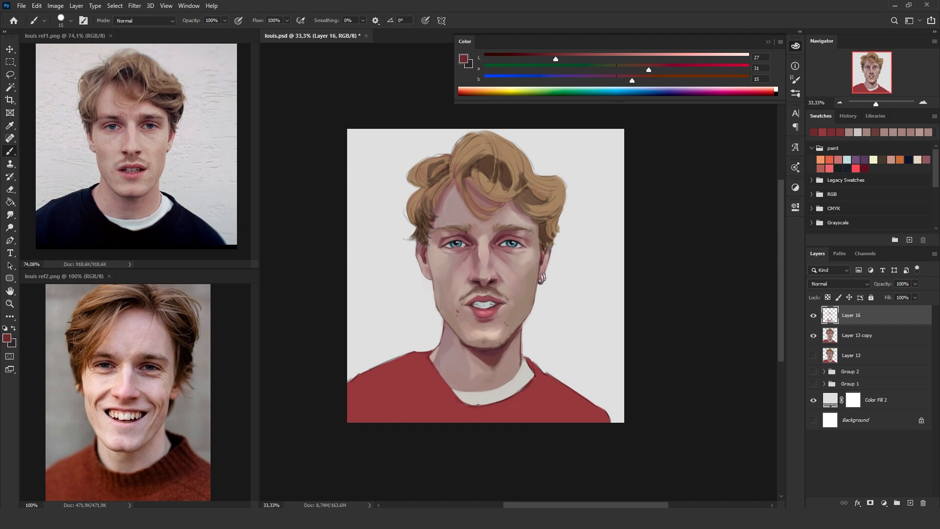
{"action": "left_click_drag", "start_coordinate": [470, 405], "coordinate": [506, 399]}
{"action": "left_click_drag", "start_coordinate": [439, 376], "coordinate": [460, 403]}
- Enlarge the Navigator preview and compare the portrait with and without Layer 16
{"action": "left_click_drag", "start_coordinate": [892, 110], "coordinate": [892, 130]}
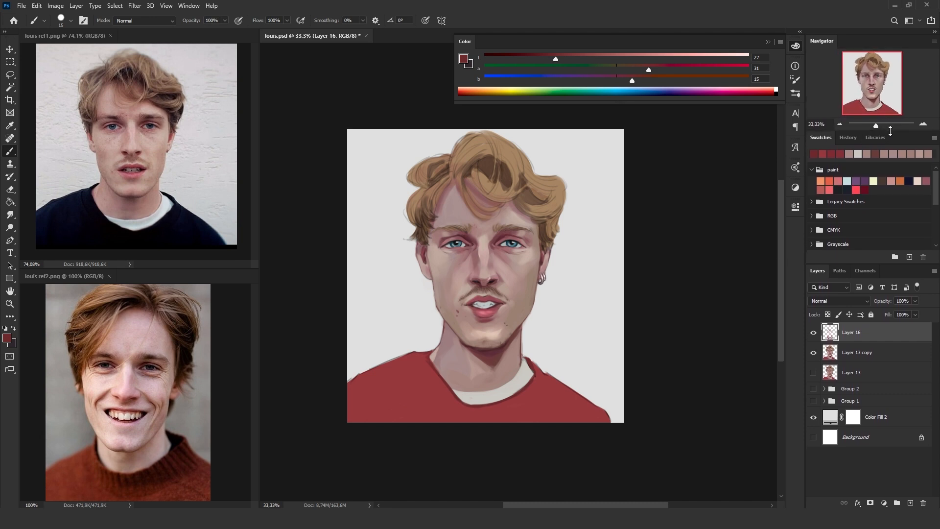
{"action": "mouse_move", "coordinate": [878, 266]}
{"action": "left_mouse_down"}
{"action": "mouse_move", "coordinate": [879, 251]}
{"action": "mouse_move", "coordinate": [877, 267]}
{"action": "left_mouse_up"}
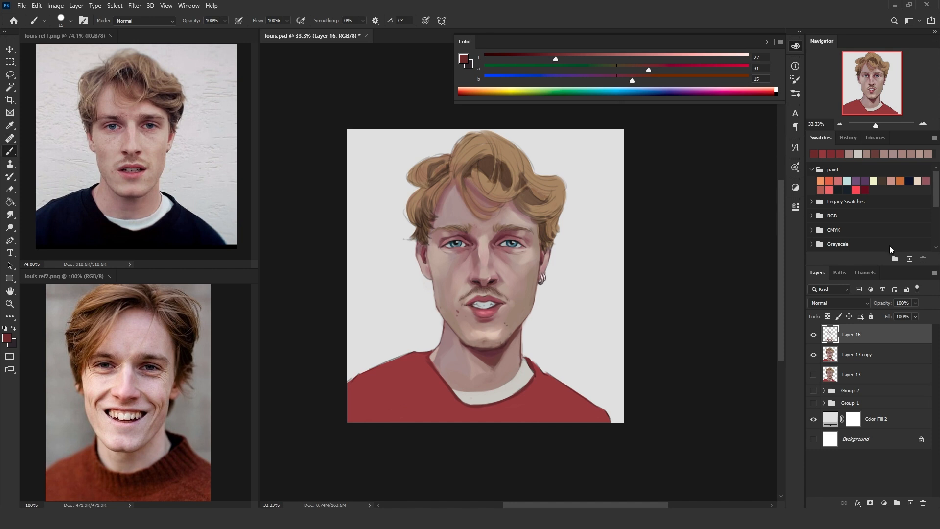
{"action": "left_click", "coordinate": [813, 335]}
{"action": "left_click", "coordinate": [813, 335]}
{"action": "left_click", "coordinate": [813, 336]}
{"action": "left_click", "coordinate": [813, 335]}
- Touch up the white collar's lower edge with its sampled off-white and the adjoining neck edge with a sampled skin tone
{"action": "left_click", "coordinate": [464, 394], "text": "alt"}
{"action": "left_click_drag", "start_coordinate": [490, 400], "coordinate": [532, 374]}
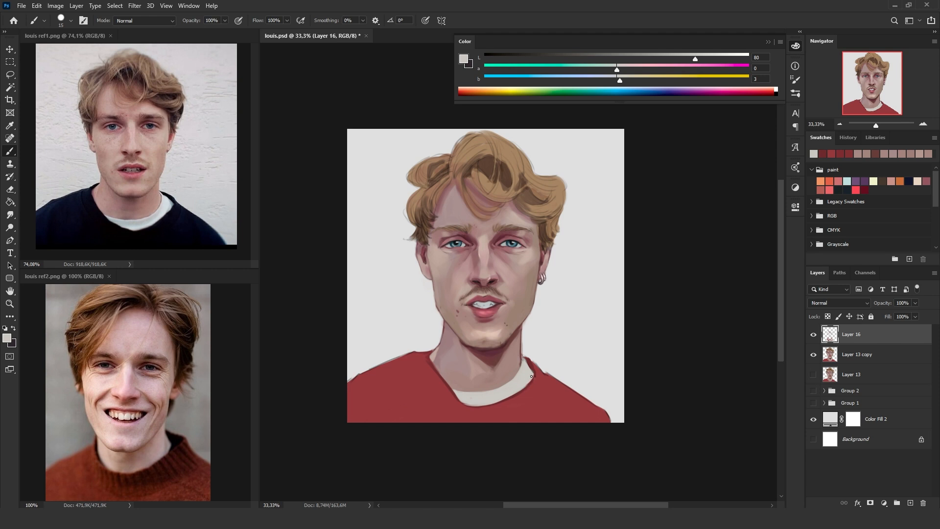
{"action": "left_click", "coordinate": [432, 360], "text": "alt"}
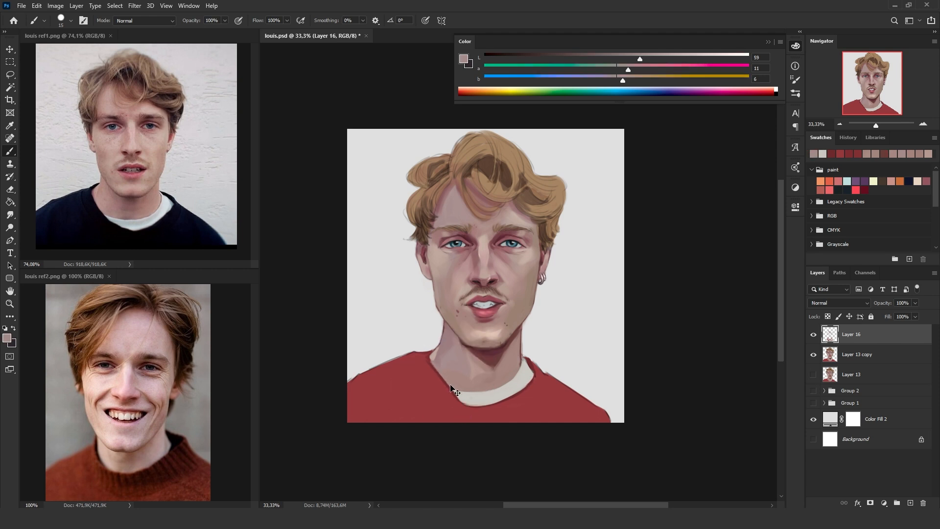
- Check the portrait in a horizontally mirrored view, restore its orientation, and save louis.psd
{"action": "key", "text": "h"}
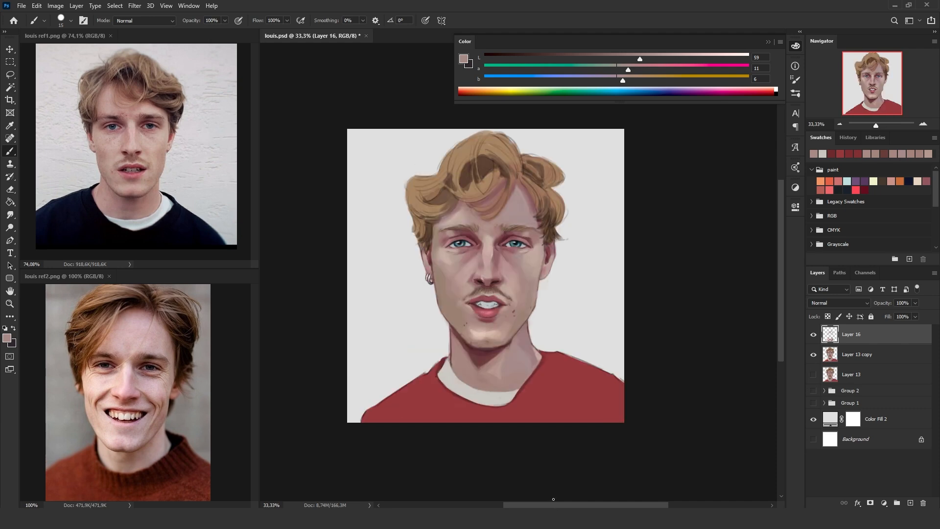
{"action": "key", "text": "h"}
{"action": "left_click", "coordinate": [22, 7]}
{"action": "left_click", "coordinate": [34, 114]}
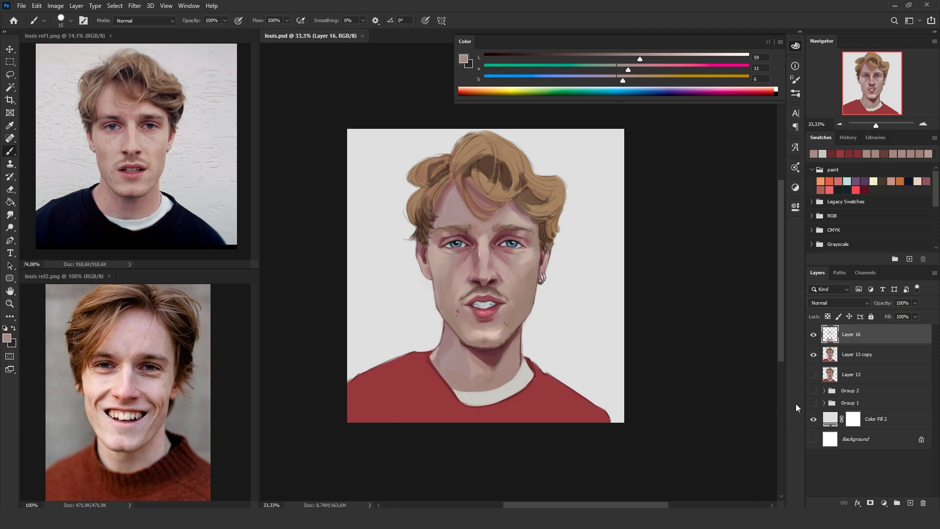
- Examine the whole portrait at smaller and larger zoom levels
{"action": "left_click", "coordinate": [840, 124]}
{"action": "left_click", "coordinate": [840, 125]}
{"action": "left_click", "coordinate": [841, 125]}
{"action": "left_click", "coordinate": [924, 124]}
{"action": "left_click", "coordinate": [924, 124]}
{"action": "left_click", "coordinate": [923, 124]}
{"action": "left_click", "coordinate": [924, 124]}
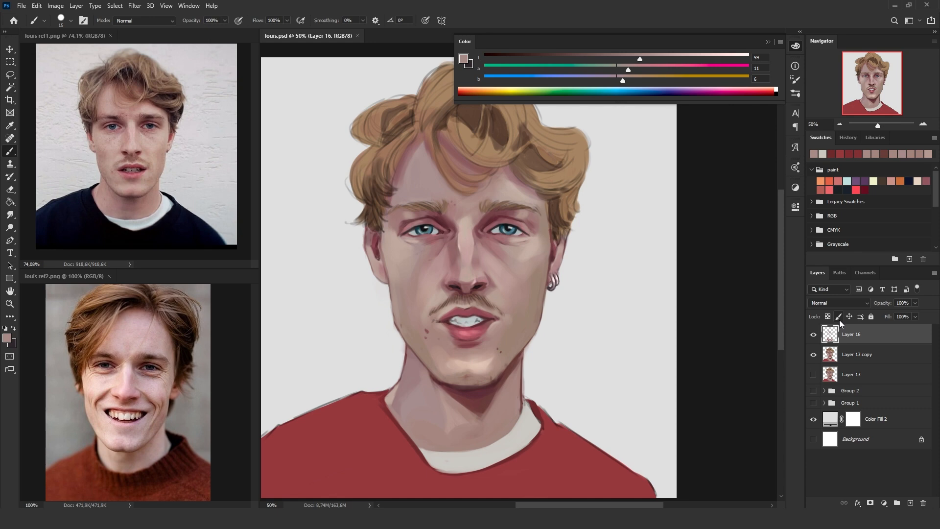
{"action": "key", "text": "ctrl+minus"}
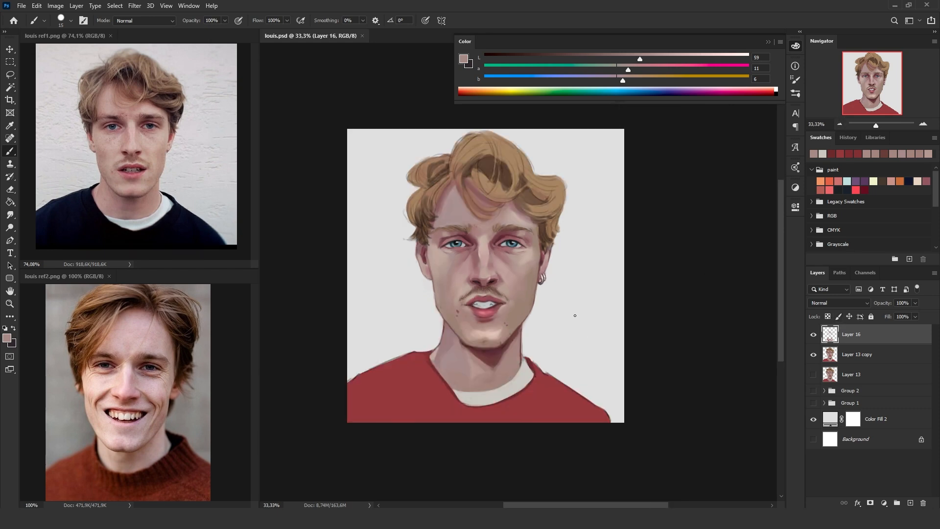
- Add a new layer above Layer 16 for painting the hair, with the hair and face in view at 66.67%
{"action": "key", "text": "ctrl+plus"}
{"action": "left_click_drag", "start_coordinate": [612, 260], "coordinate": [549, 411]}
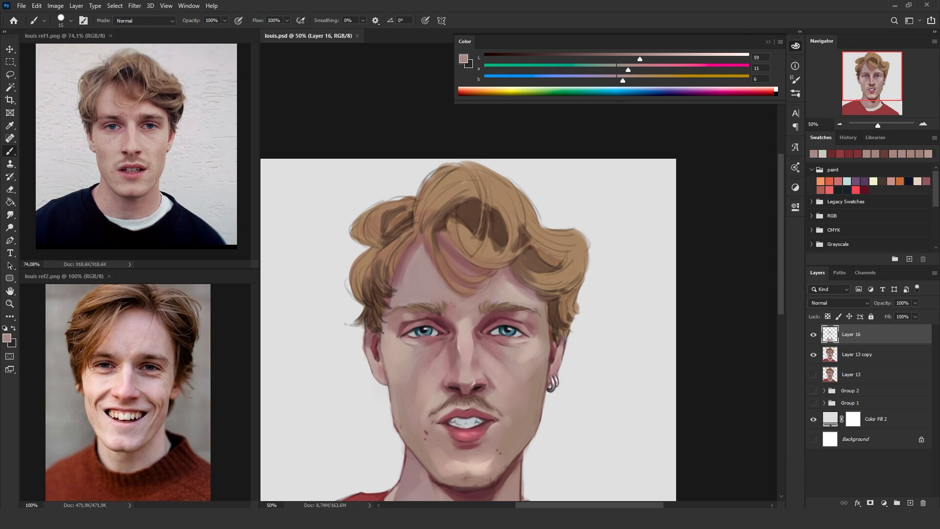
{"action": "left_click_drag", "start_coordinate": [462, 323], "coordinate": [452, 308]}
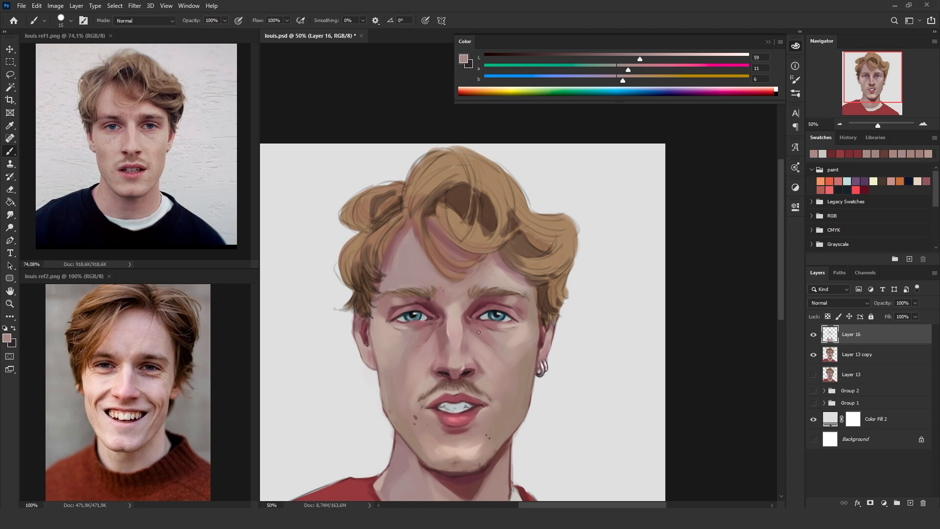
{"action": "left_click", "coordinate": [923, 124]}
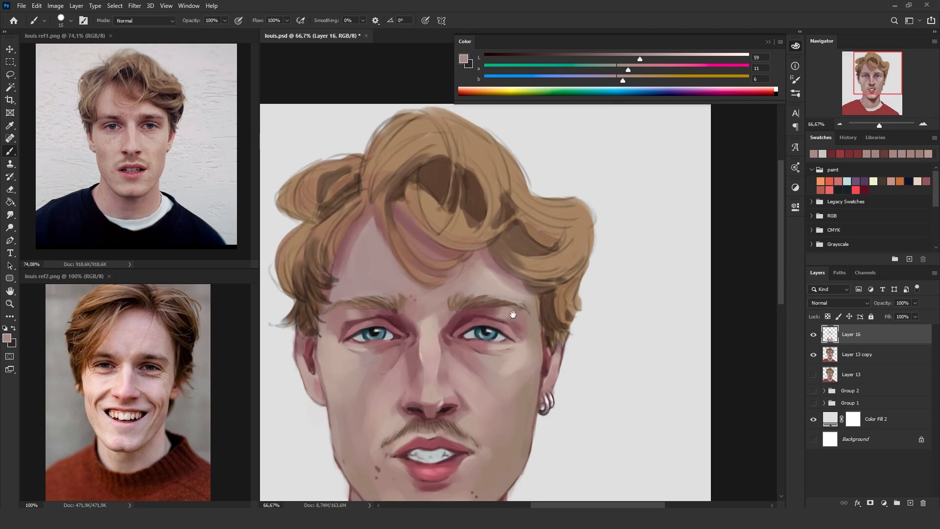
{"action": "left_click_drag", "start_coordinate": [533, 314], "coordinate": [554, 318]}
{"action": "left_click", "coordinate": [911, 503]}
{"action": "left_click_drag", "start_coordinate": [440, 356], "coordinate": [476, 369]}
- Paint a lightened, sampled hair tone onto the lock of hair beside the forehead
{"action": "key", "text": "bracketleft"}
{"action": "key", "text": "bracketleft"}
{"action": "left_click", "coordinate": [419, 197], "text": "alt"}
{"action": "left_click_drag", "start_coordinate": [624, 58], "coordinate": [653, 58]}
{"action": "key", "text": "bracketright"}
{"action": "key", "text": "bracketright"}
{"action": "mouse_move", "coordinate": [391, 220]}
{"action": "left_mouse_down"}
{"action": "mouse_move", "coordinate": [402, 213]}
{"action": "mouse_move", "coordinate": [382, 245]}
{"action": "mouse_move", "coordinate": [385, 225]}
{"action": "left_mouse_up"}
- Blend sampled dark and mid-brown hair tones into the lock beside the forehead on Layer 17
{"action": "left_click", "coordinate": [377, 253], "text": "alt"}
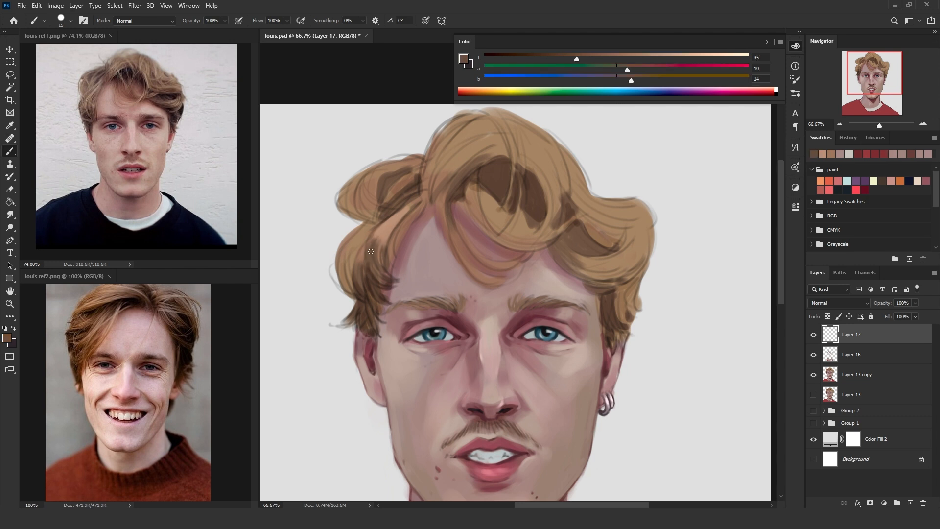
{"action": "left_click", "coordinate": [359, 242], "text": "alt"}
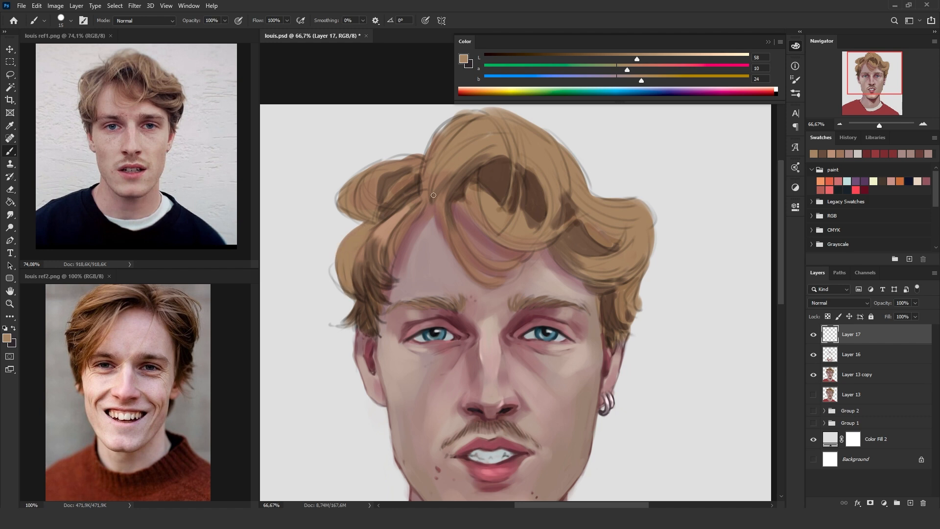
{"action": "left_click", "coordinate": [381, 232], "text": "alt"}
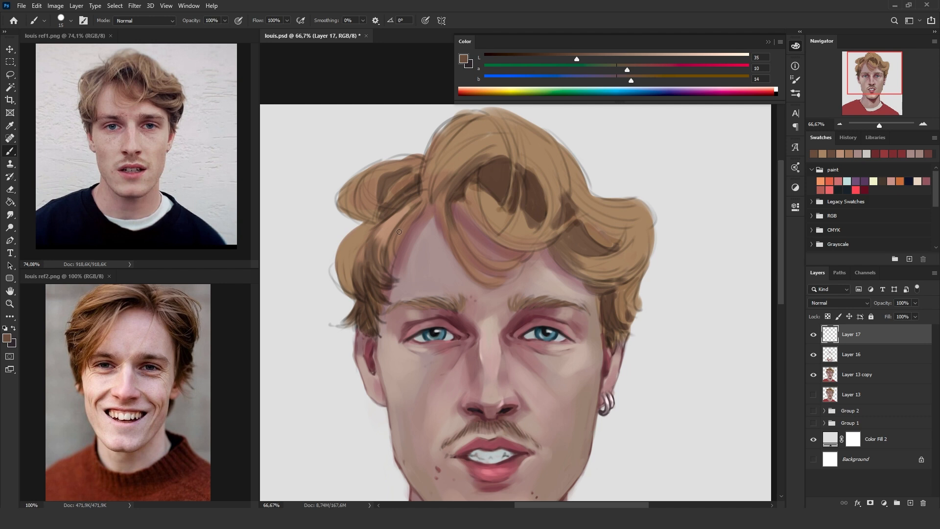
{"action": "left_click", "coordinate": [389, 257], "text": "alt"}
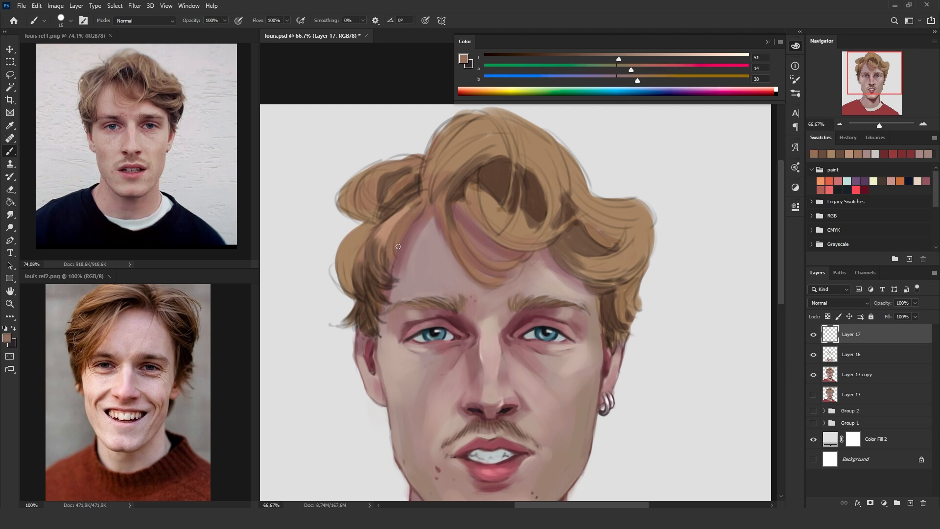
- Paint warm highlights and mid-brown tones sampled from the hair into the curl protruding above the forehead lock
{"action": "left_click", "coordinate": [404, 210], "text": "alt"}
{"action": "mouse_move", "coordinate": [364, 193]}
{"action": "left_mouse_down"}
{"action": "mouse_move", "coordinate": [378, 171]}
{"action": "mouse_move", "coordinate": [363, 205]}
{"action": "mouse_move", "coordinate": [350, 186]}
{"action": "left_mouse_up"}
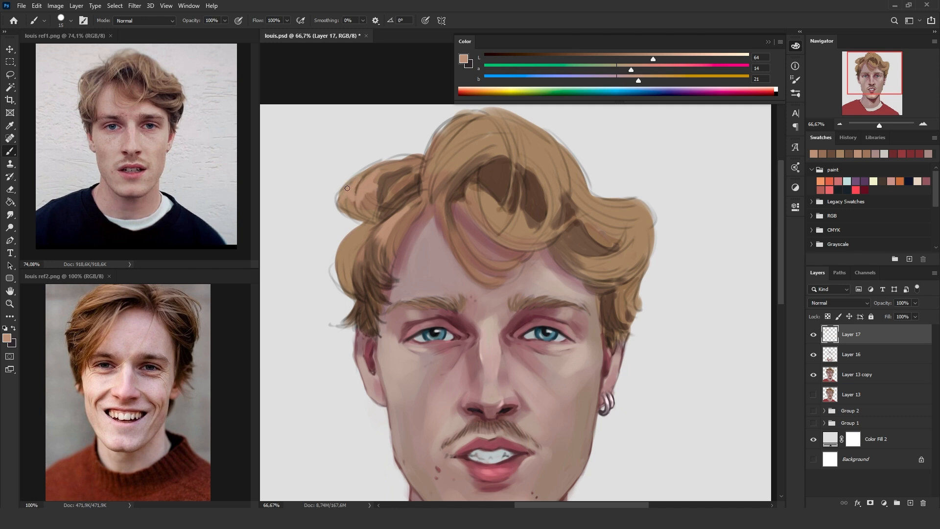
{"action": "left_click", "coordinate": [359, 197], "text": "alt"}
{"action": "left_click", "coordinate": [362, 182], "text": "alt"}
{"action": "left_click", "coordinate": [391, 157], "text": "alt"}
{"action": "key", "text": "bracketleft"}
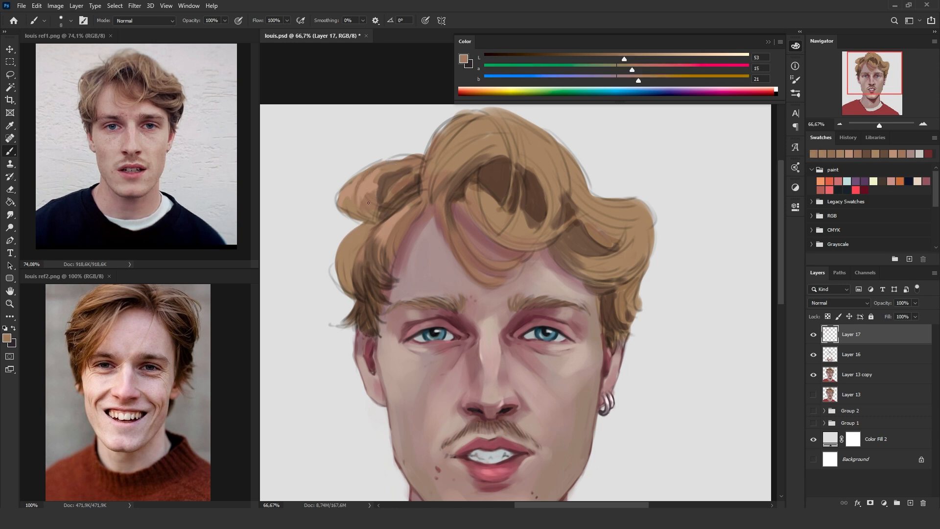
{"action": "left_click_drag", "start_coordinate": [377, 185], "coordinate": [373, 173]}
{"action": "left_click", "coordinate": [349, 191], "text": "alt"}
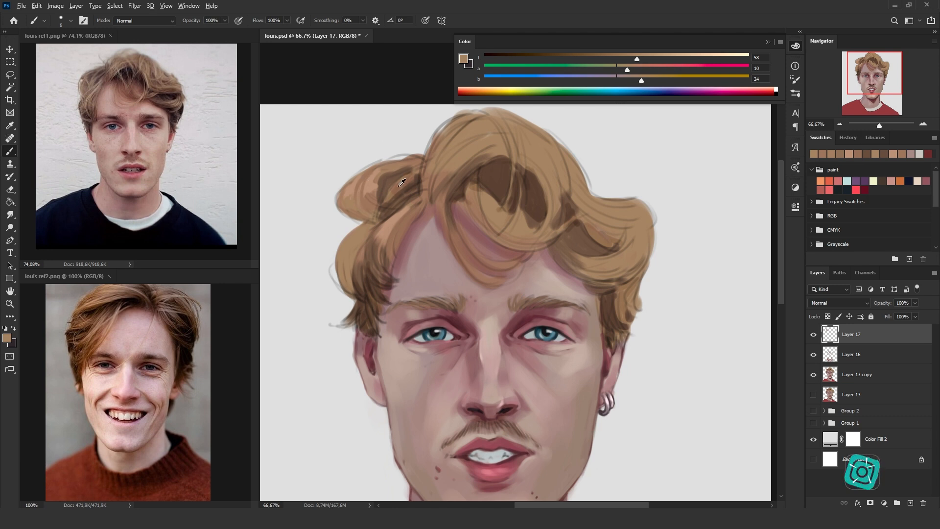
- Shade the lower and outer edges of the protruding curl with sampled browns, using a size 10 brush
{"action": "left_click", "coordinate": [366, 219], "text": "alt"}
{"action": "key", "text": "bracketright"}
{"action": "key", "text": "bracketright"}
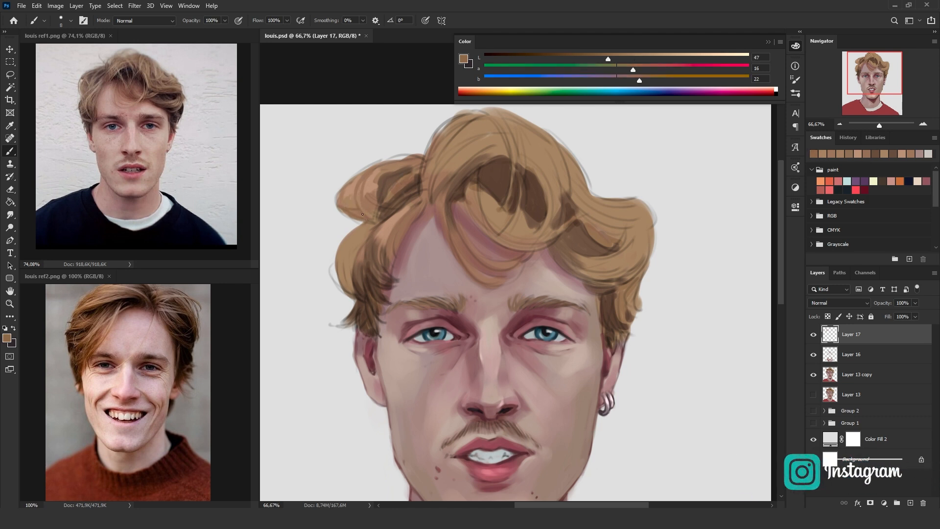
{"action": "left_click_drag", "start_coordinate": [339, 204], "coordinate": [342, 199]}
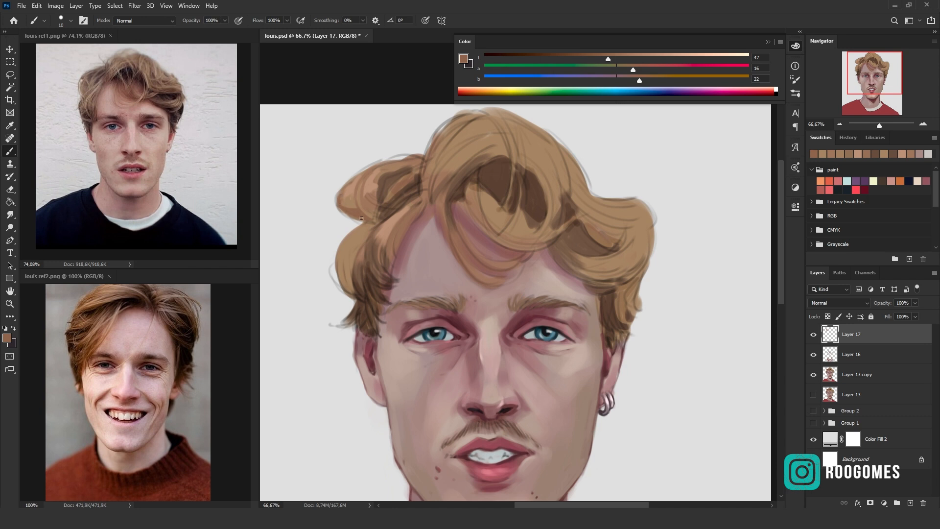
{"action": "left_click", "coordinate": [355, 205], "text": "alt"}
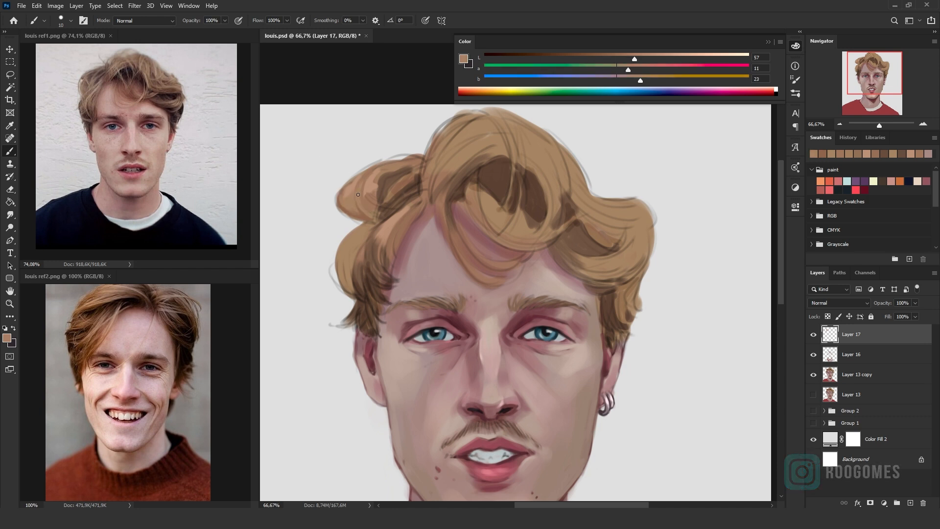
{"action": "left_click", "coordinate": [363, 214], "text": "alt"}
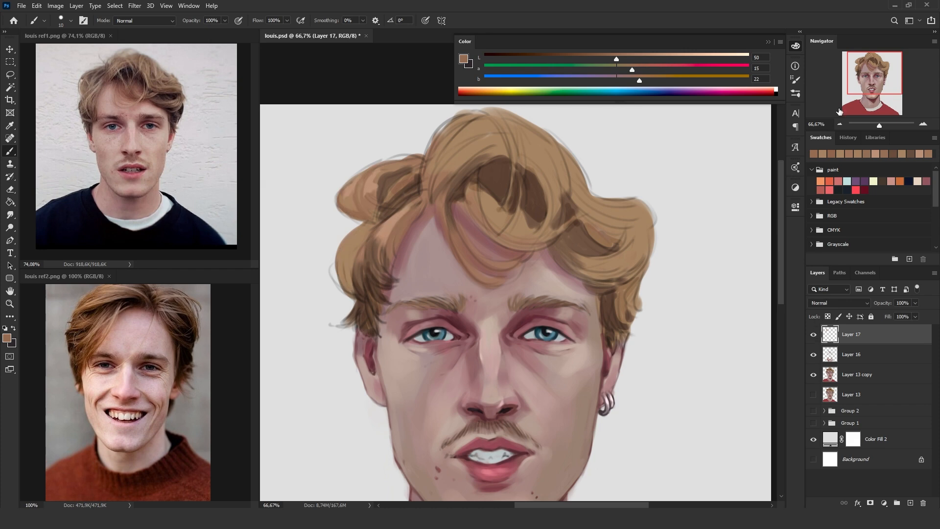
- With the portrait viewed at 50%, refine the protruding curl and the lock below it with sampled light and mid-brown tones
{"action": "left_click", "coordinate": [840, 124]}
{"action": "left_click", "coordinate": [924, 126]}
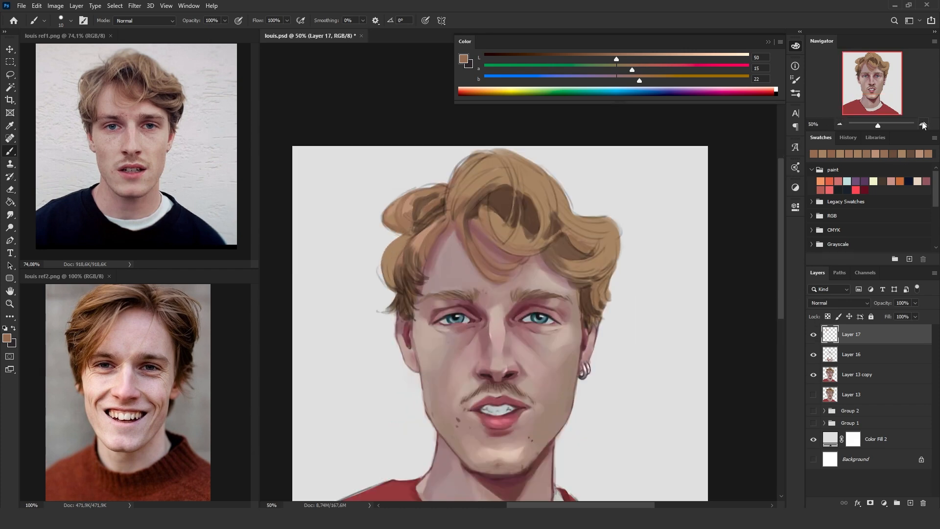
{"action": "left_click", "coordinate": [396, 216], "text": "alt"}
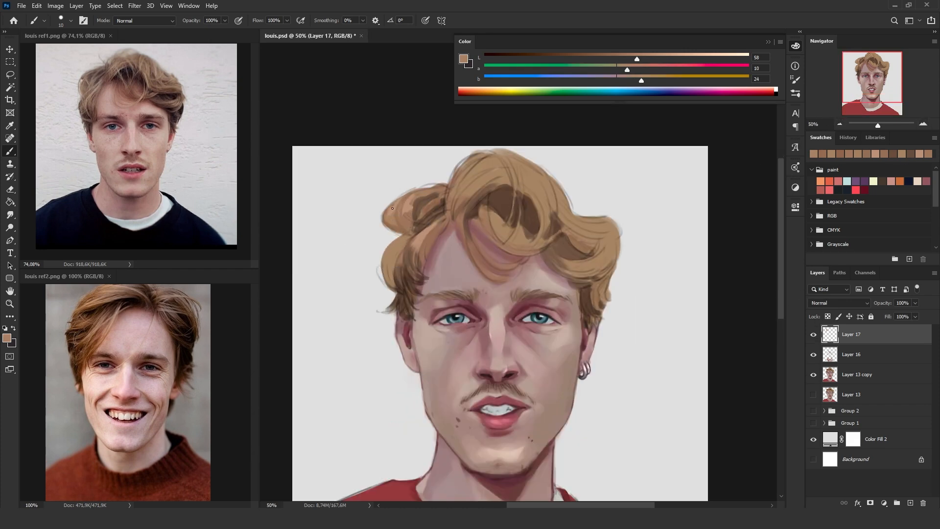
{"action": "left_click", "coordinate": [392, 208], "text": "alt"}
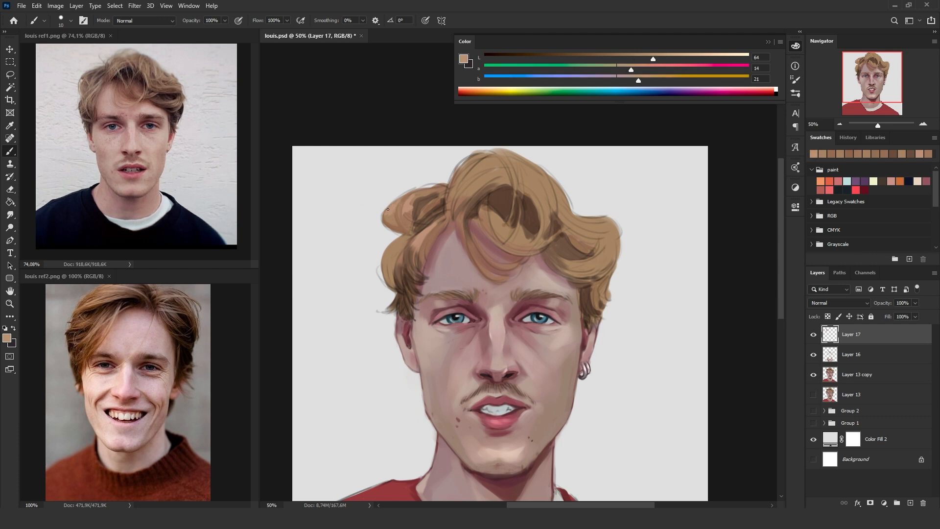
{"action": "left_click_drag", "start_coordinate": [384, 220], "coordinate": [403, 206]}
{"action": "left_click", "coordinate": [410, 270], "text": "alt"}
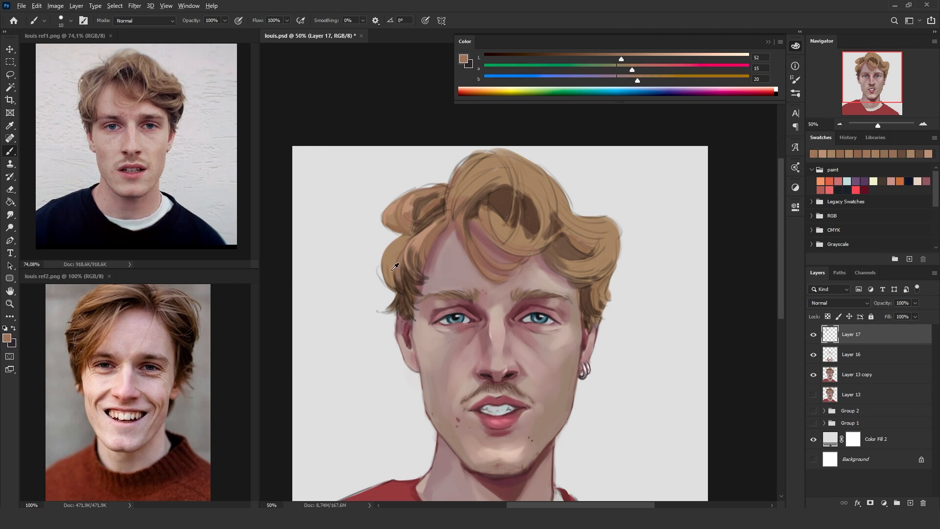
{"action": "left_click", "coordinate": [395, 271], "text": "alt"}
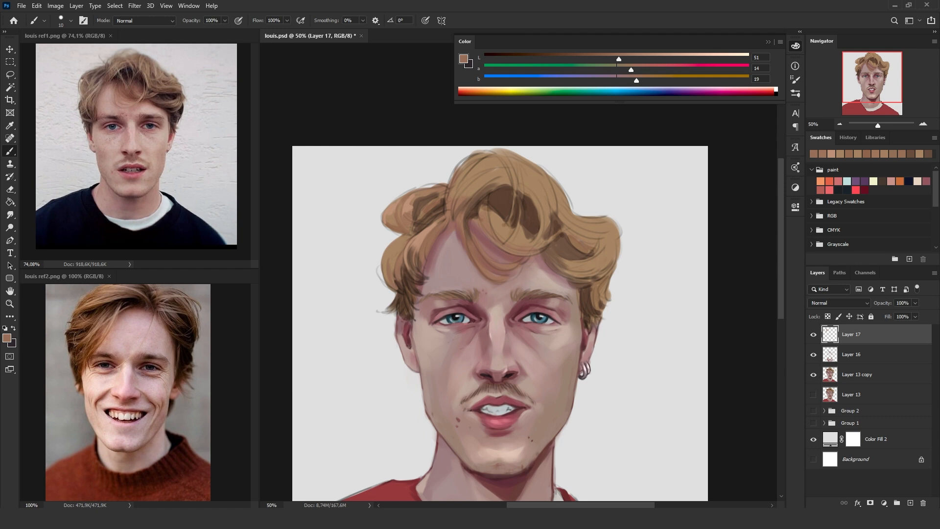
- Paint the gap and shadow beneath the fringe using sampled hair, skin and reddish forehead-shadow tones
{"action": "left_click", "coordinate": [538, 223], "text": "alt"}
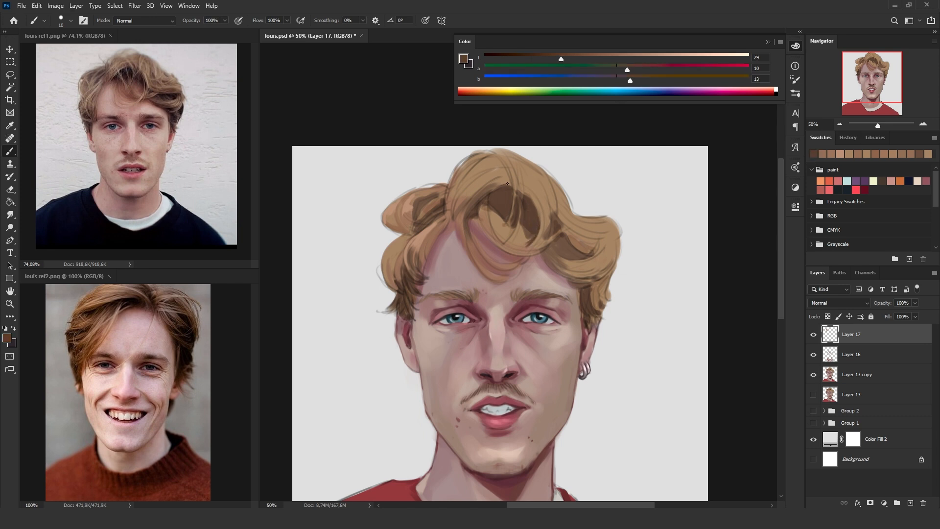
{"action": "left_click", "coordinate": [536, 269], "text": "alt"}
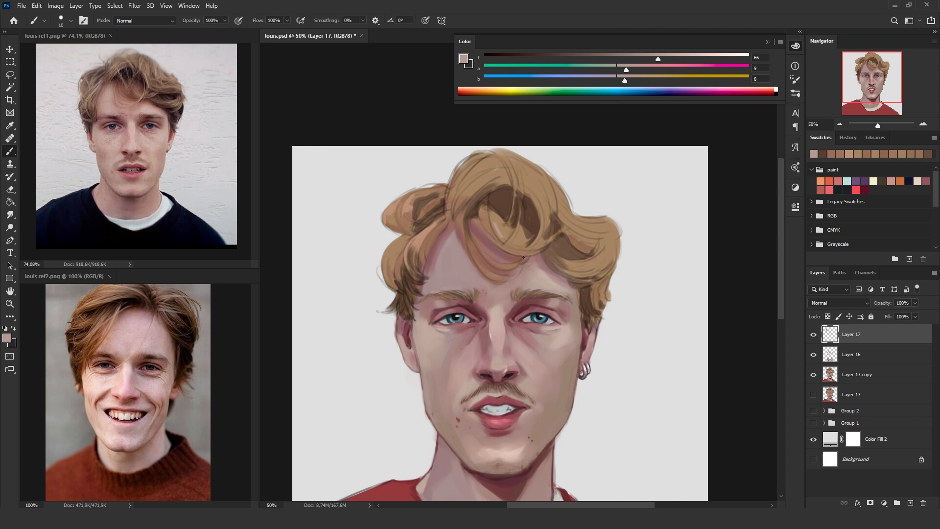
{"action": "left_click", "coordinate": [523, 251], "text": "alt"}
{"action": "left_click_drag", "start_coordinate": [501, 238], "coordinate": [497, 226]}
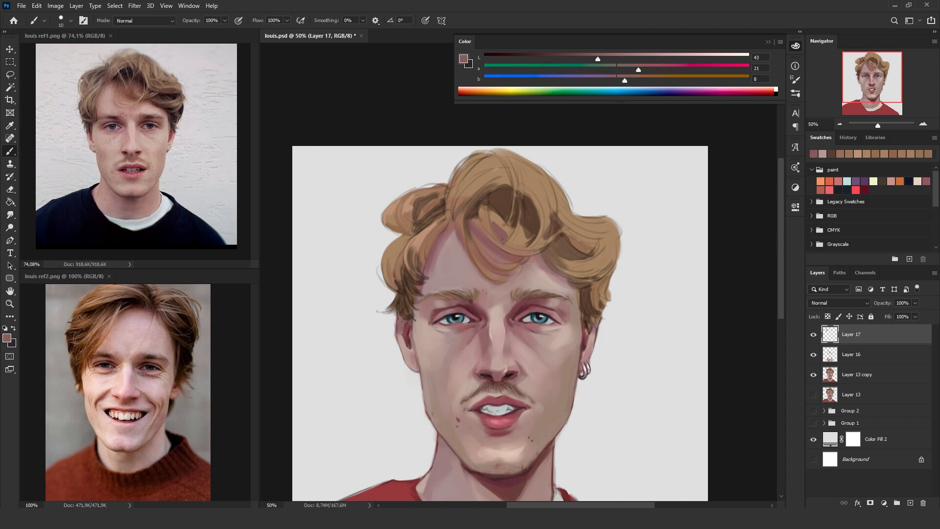
{"action": "left_click", "coordinate": [506, 221], "text": "alt"}
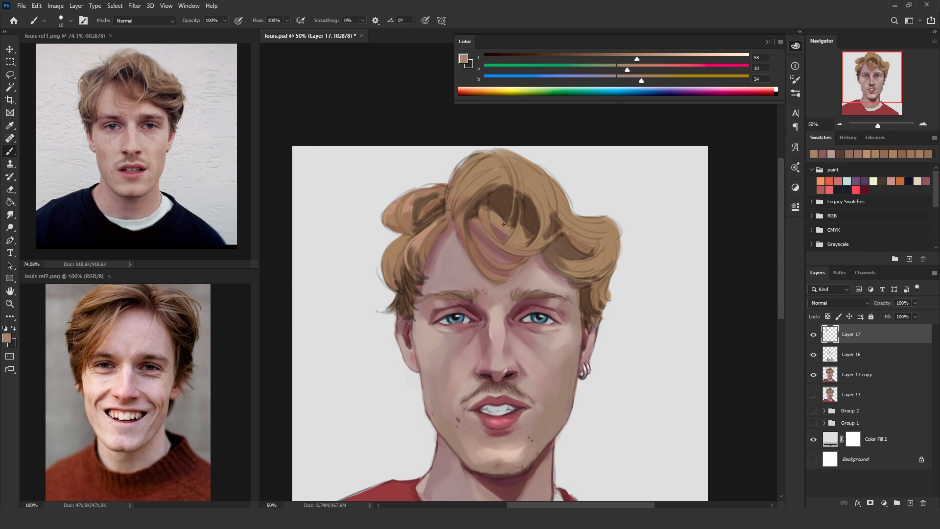
{"action": "left_click", "coordinate": [514, 243], "text": "alt"}
{"action": "key", "text": "bracketright"}
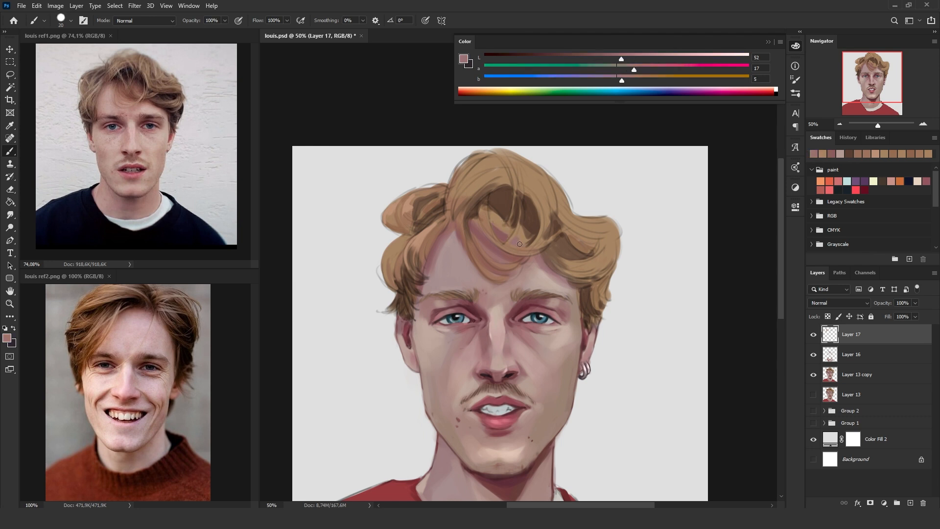
{"action": "left_click", "coordinate": [508, 250], "text": "alt"}
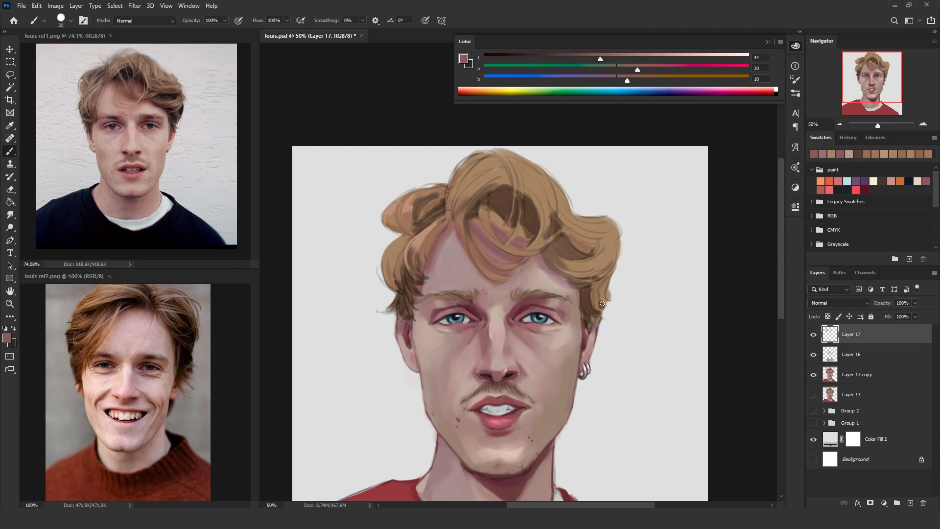
- Paint fringe strands sweeping down over the forehead shadow in sampled browns with a size 10 brush
{"action": "left_click", "coordinate": [480, 218], "text": "alt"}
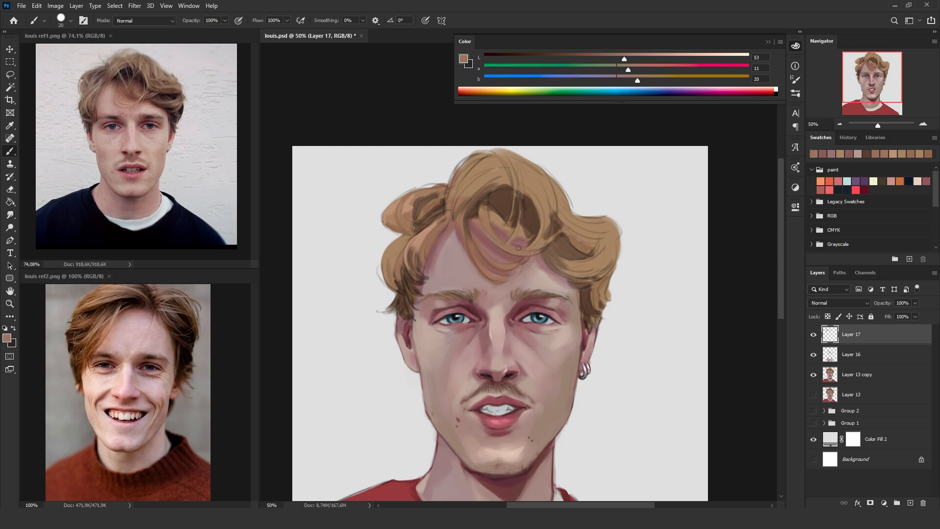
{"action": "left_click", "coordinate": [492, 210], "text": "alt"}
{"action": "key", "text": "bracketleft"}
{"action": "key", "text": "bracketleft"}
{"action": "left_click_drag", "start_coordinate": [485, 206], "coordinate": [493, 239]}
{"action": "left_click", "coordinate": [494, 241], "text": "alt"}
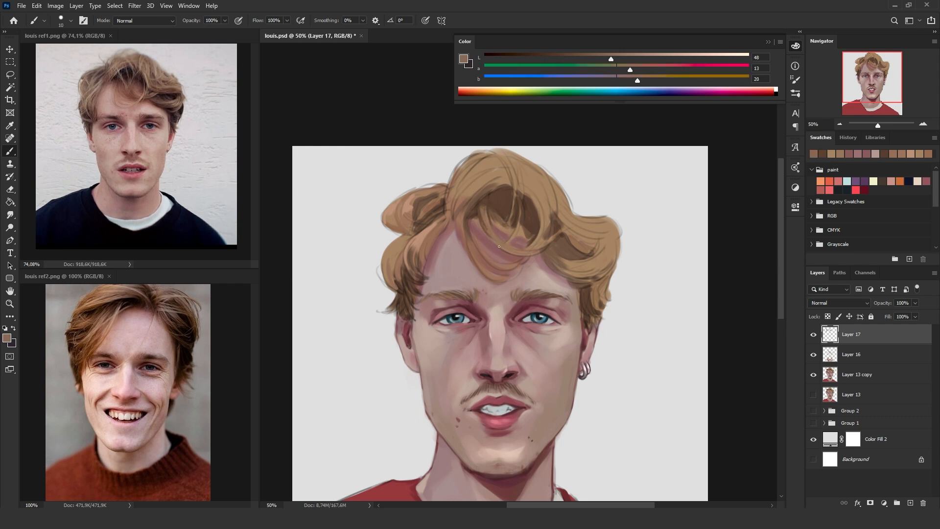
- Deepen and extend the fringe strands near the parting with sampled dark and reddish-brown tones
{"action": "left_click", "coordinate": [481, 206], "text": "alt"}
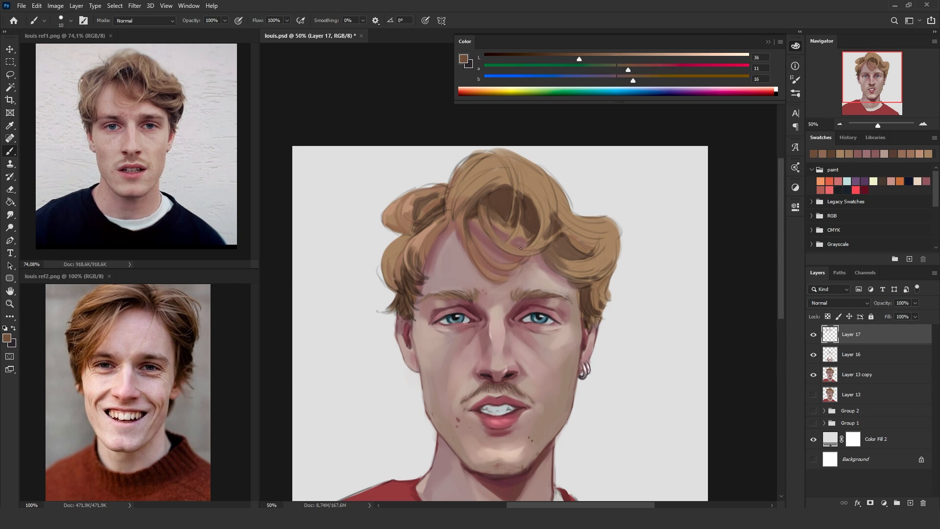
{"action": "left_click", "coordinate": [484, 213], "text": "alt"}
{"action": "left_click_drag", "start_coordinate": [495, 230], "coordinate": [488, 212]}
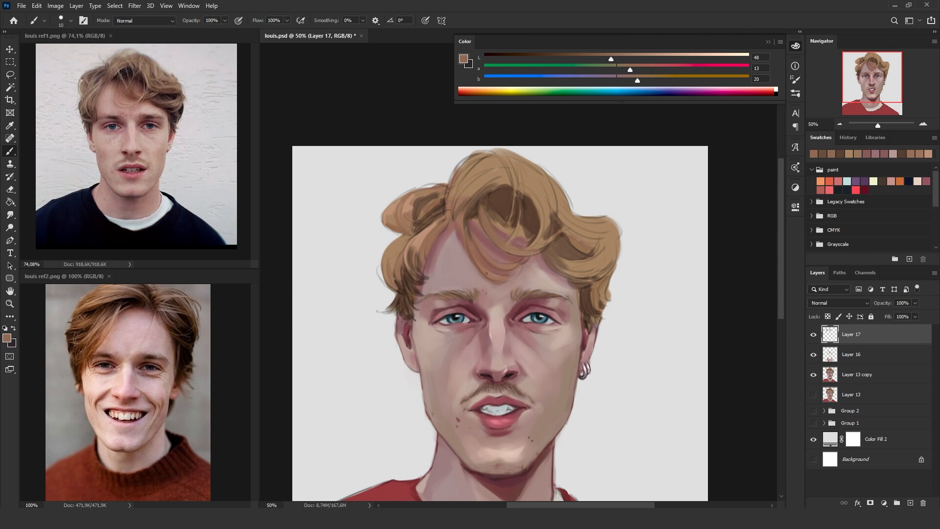
{"action": "mouse_move", "coordinate": [470, 221]}
{"action": "left_mouse_down"}
{"action": "mouse_move", "coordinate": [470, 238]}
{"action": "mouse_move", "coordinate": [482, 243]}
{"action": "left_mouse_up"}
{"action": "left_click", "coordinate": [464, 216], "text": "alt"}
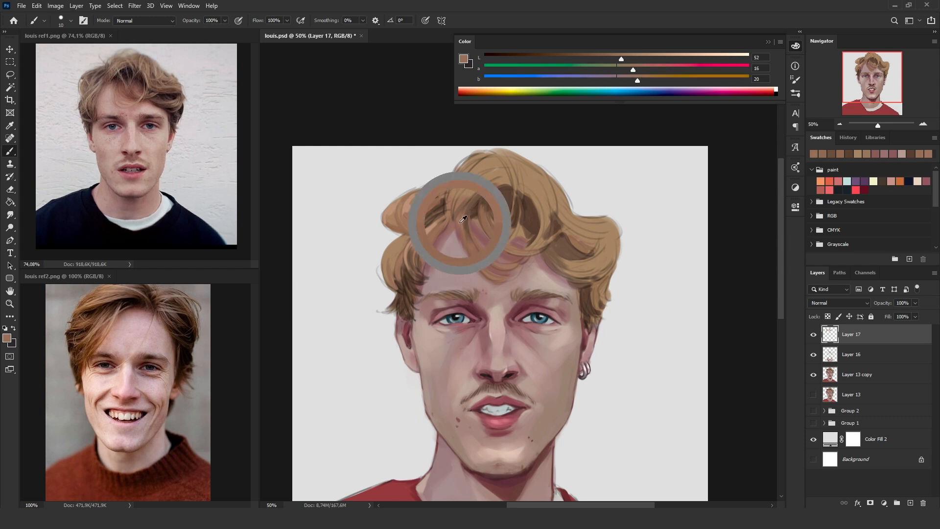
- Blend the hair at the parting and define the outer edge of the top swirl with sampled light and mid-browns
{"action": "left_click", "coordinate": [476, 186], "text": "alt"}
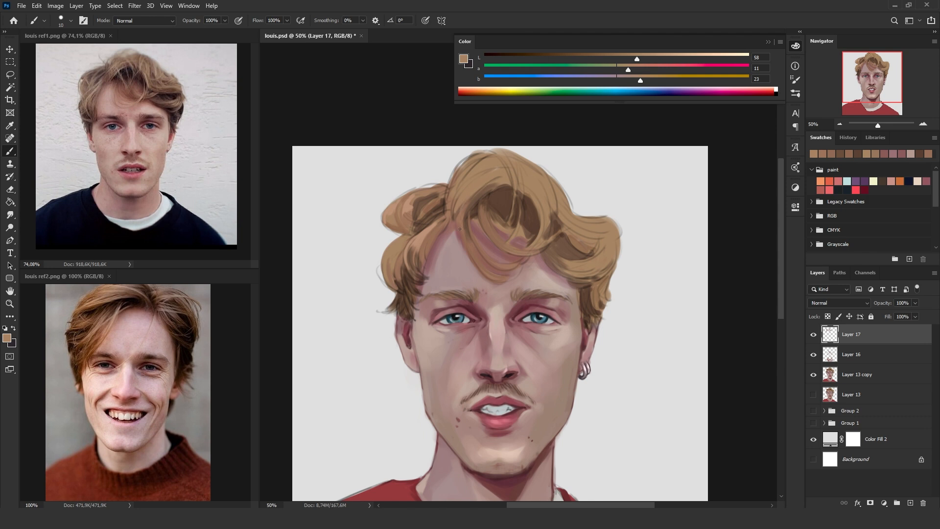
{"action": "left_click", "coordinate": [465, 208], "text": "alt"}
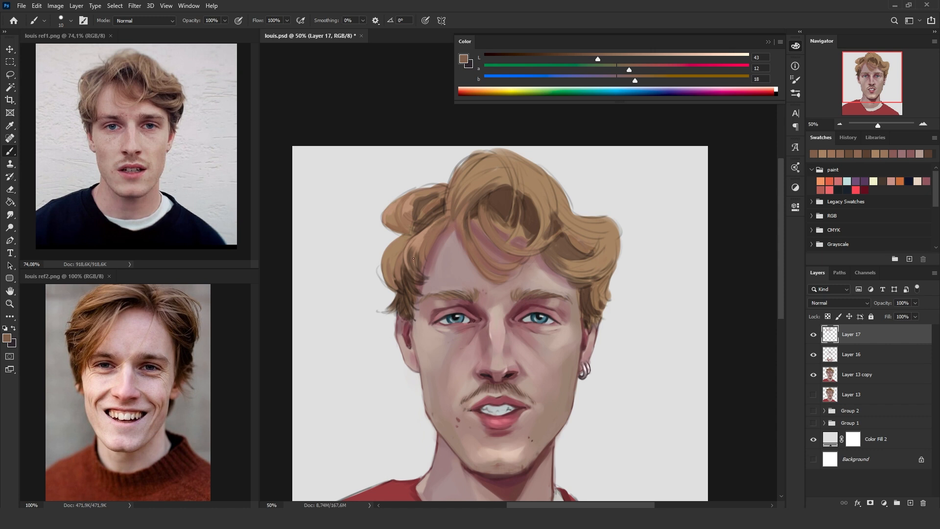
{"action": "left_click", "coordinate": [436, 220], "text": "alt"}
{"action": "mouse_move", "coordinate": [450, 200]}
{"action": "left_mouse_down"}
{"action": "mouse_move", "coordinate": [477, 158]}
{"action": "mouse_move", "coordinate": [449, 203]}
{"action": "mouse_move", "coordinate": [484, 154]}
{"action": "left_mouse_up"}
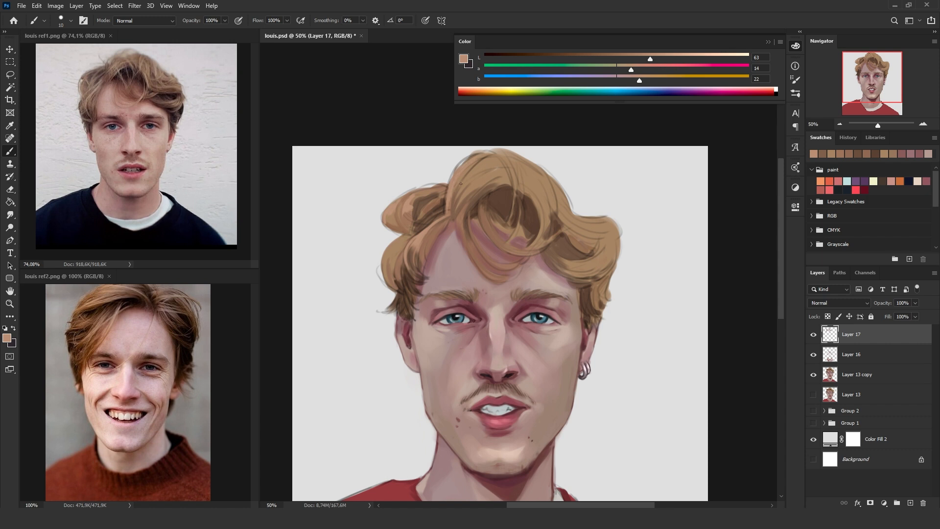
{"action": "left_click", "coordinate": [455, 206], "text": "alt"}
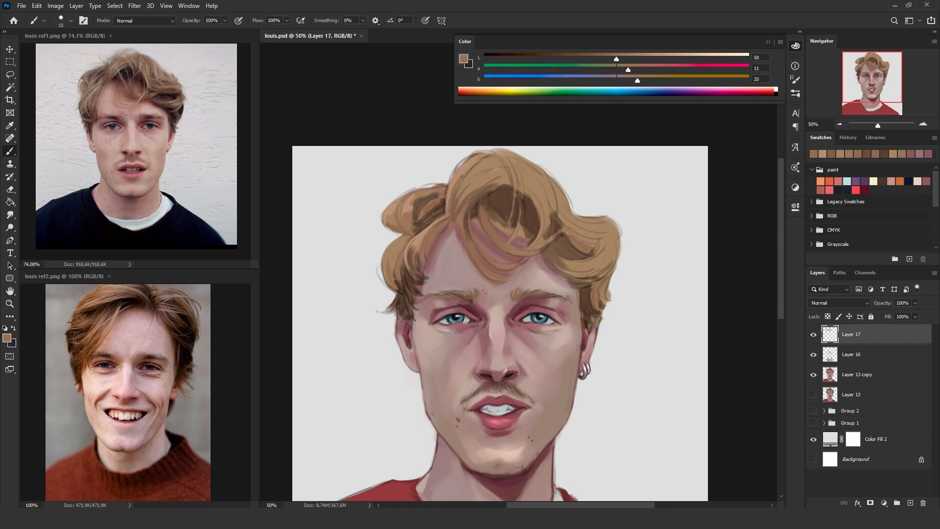
{"action": "left_click", "coordinate": [480, 166], "text": "alt"}
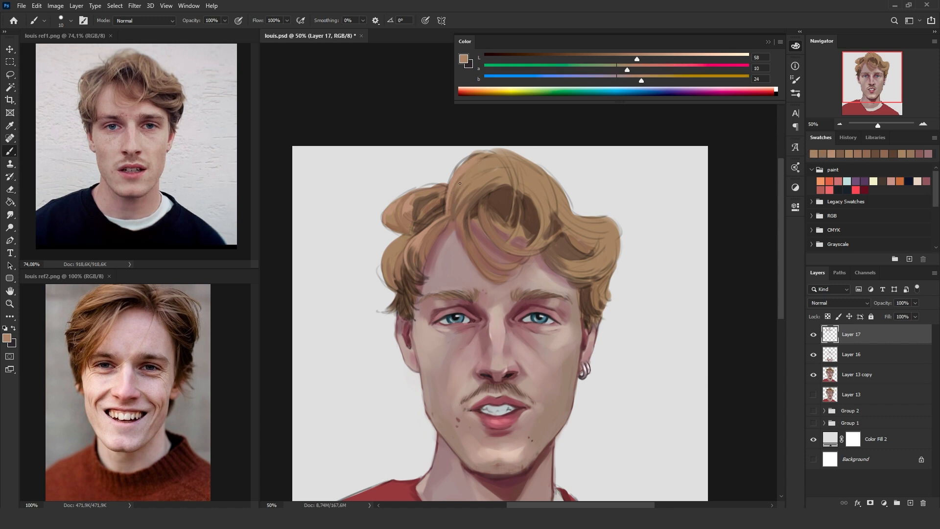
- Compare the portrait with Layer 17 hidden and shown, and examine the whole painting at 25%
{"action": "left_click", "coordinate": [815, 335]}
{"action": "left_click", "coordinate": [816, 335]}
{"action": "left_click", "coordinate": [814, 335]}
{"action": "left_click", "coordinate": [814, 335]}
{"action": "left_click", "coordinate": [841, 124]}
{"action": "left_click", "coordinate": [841, 124]}
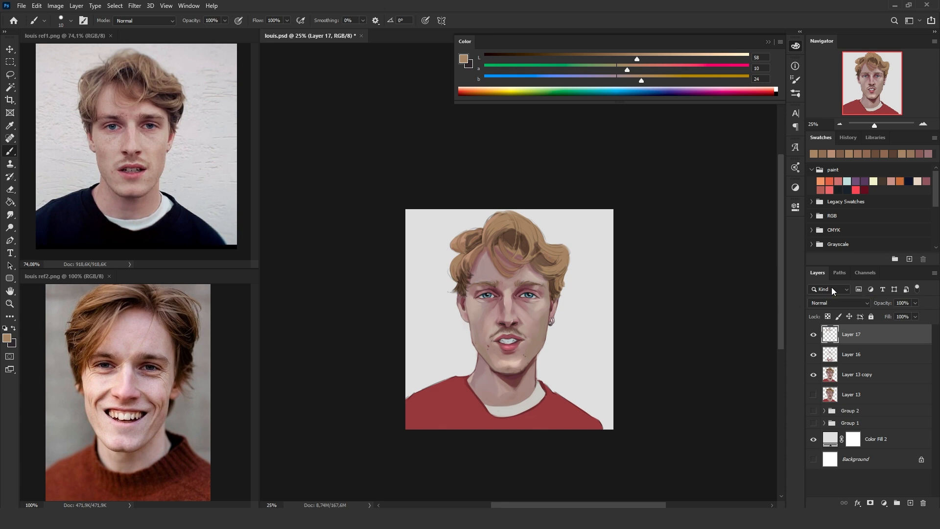
{"action": "left_click", "coordinate": [923, 125]}
{"action": "left_click", "coordinate": [924, 124]}
- Sample dark brown from the hair above the earring ear, set its b value to 9, and paint shadow strands there
{"action": "left_click_drag", "start_coordinate": [577, 391], "coordinate": [573, 367]}
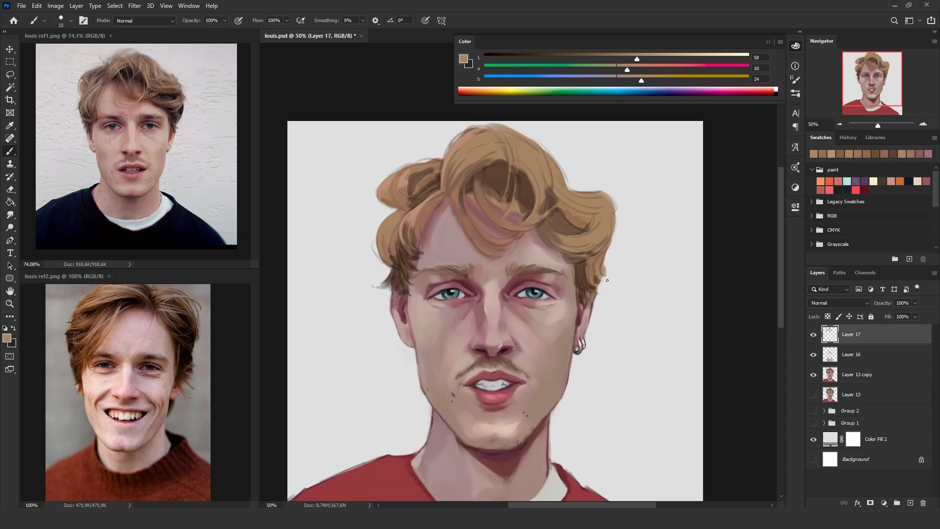
{"action": "left_click", "coordinate": [581, 269], "text": "alt"}
{"action": "left_click_drag", "start_coordinate": [629, 81], "coordinate": [626, 97]}
{"action": "left_click_drag", "start_coordinate": [586, 266], "coordinate": [591, 284]}
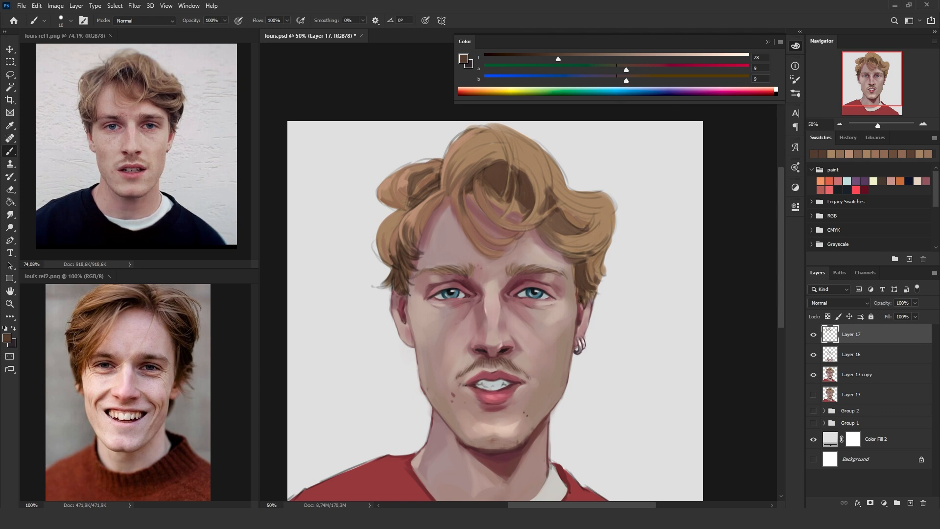
- Paint fine strands along the outer hair edge above the earring ear with sampled mid-browns and light brown
{"action": "left_click", "coordinate": [593, 290], "text": "alt"}
{"action": "left_click", "coordinate": [587, 297], "text": "alt"}
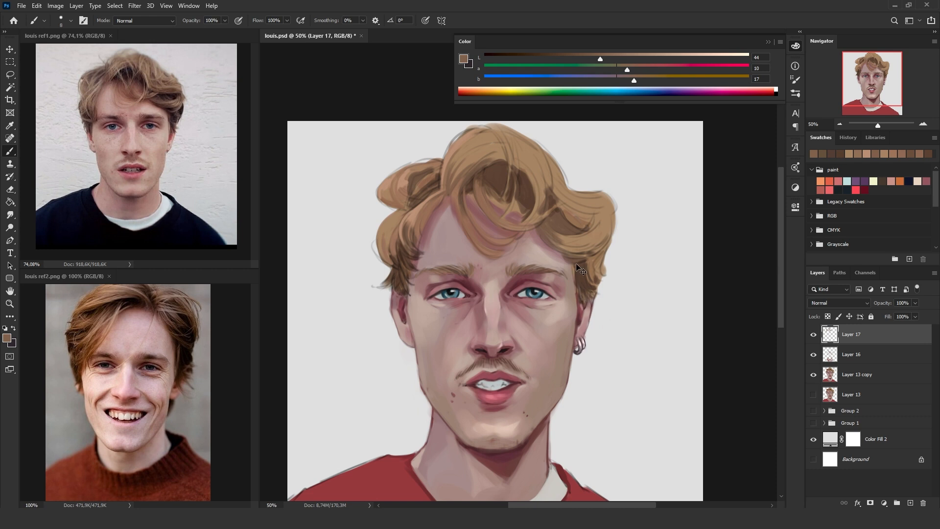
{"action": "left_click", "coordinate": [602, 283], "text": "alt"}
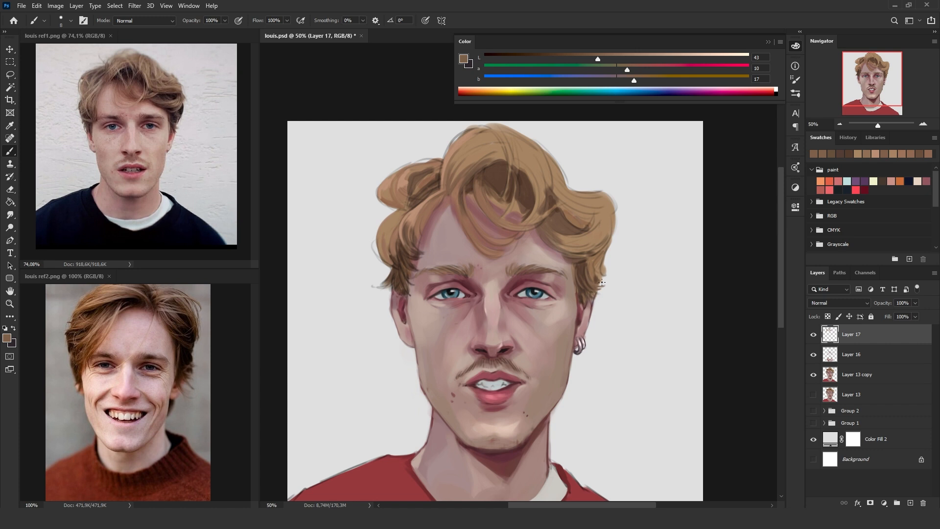
{"action": "left_click", "coordinate": [603, 263], "text": "alt"}
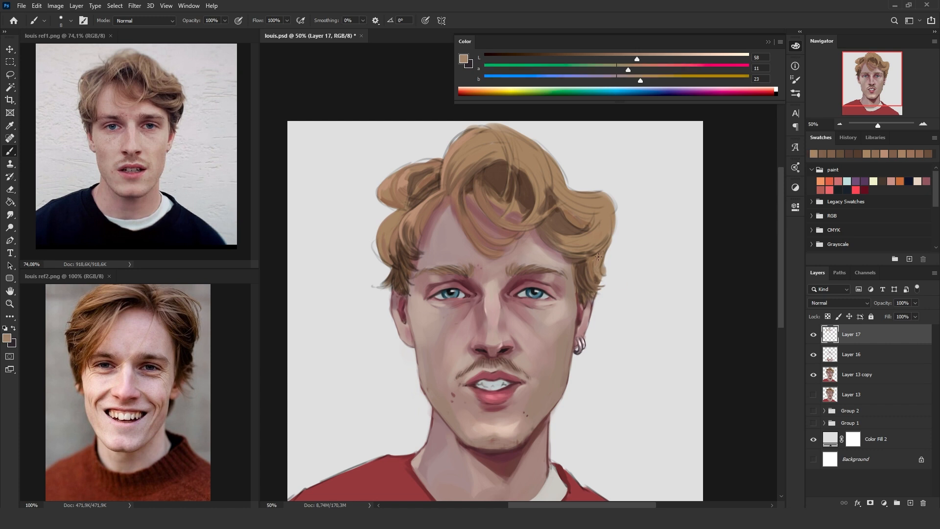
{"action": "left_click", "coordinate": [605, 262], "text": "alt"}
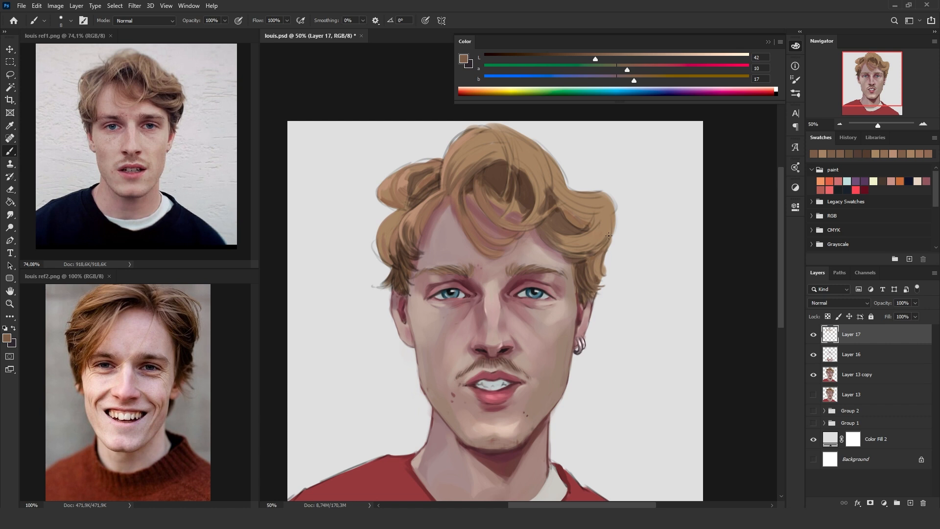
- Refine the sideburn tips above the ear without earrings with sampled dark and mid-brown tones
{"action": "left_click", "coordinate": [394, 275], "text": "alt"}
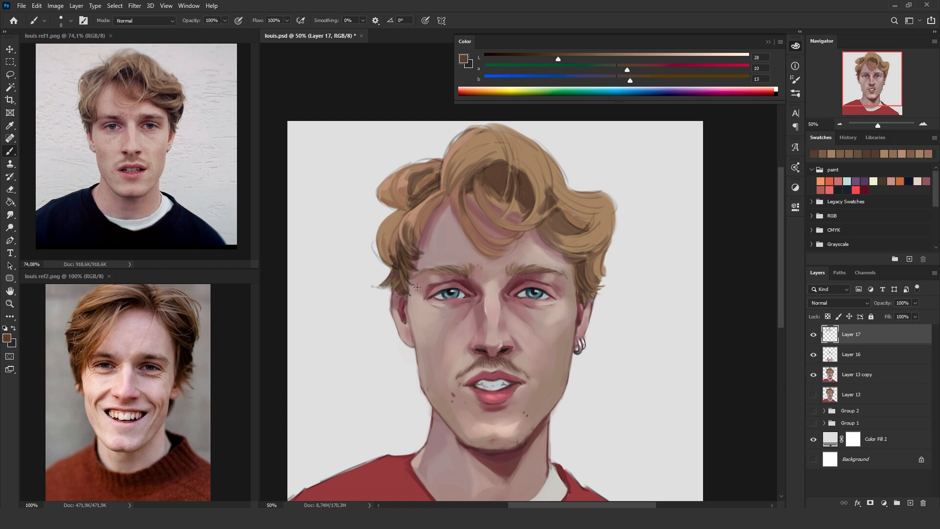
{"action": "left_click", "coordinate": [402, 289], "text": "alt"}
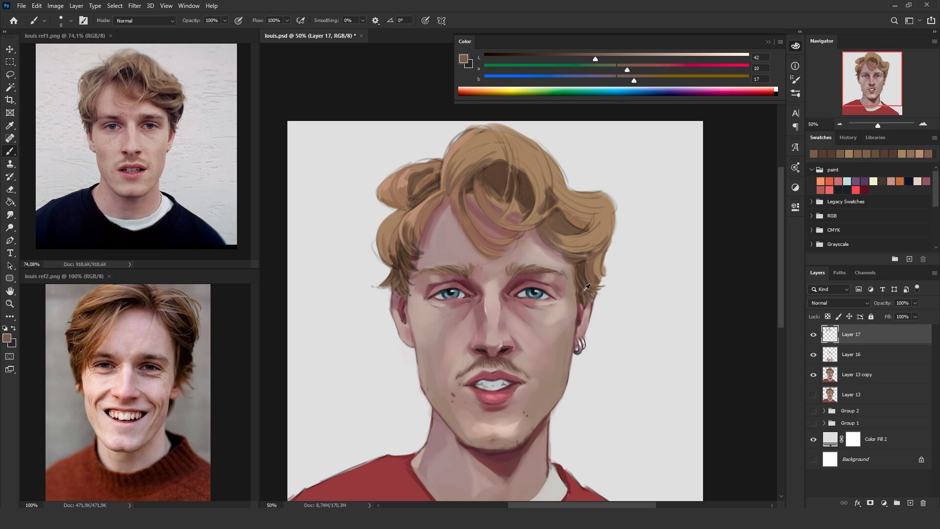
{"action": "left_click", "coordinate": [418, 299], "text": "alt"}
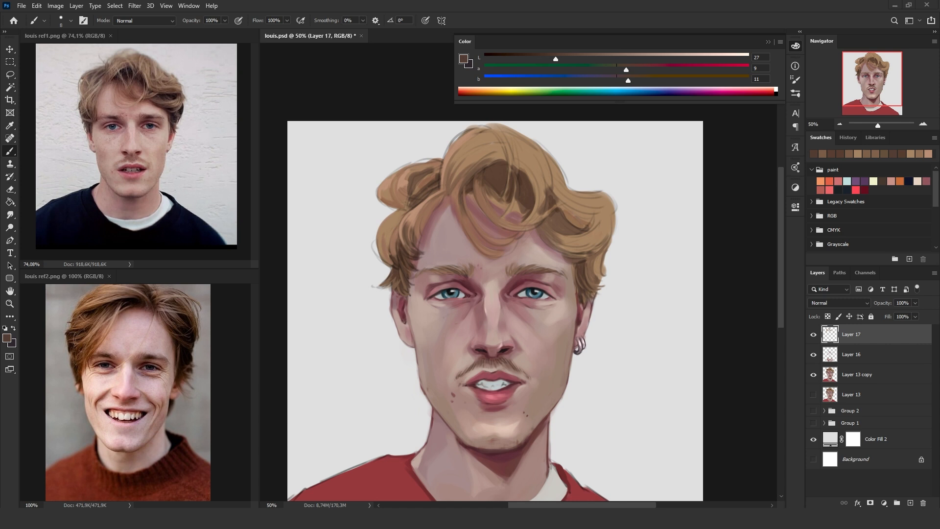
- Blend the temple hair beside the forehead on the side without earrings with a larger brush and sampled reddish-browns
{"action": "left_click", "coordinate": [408, 245], "text": "alt"}
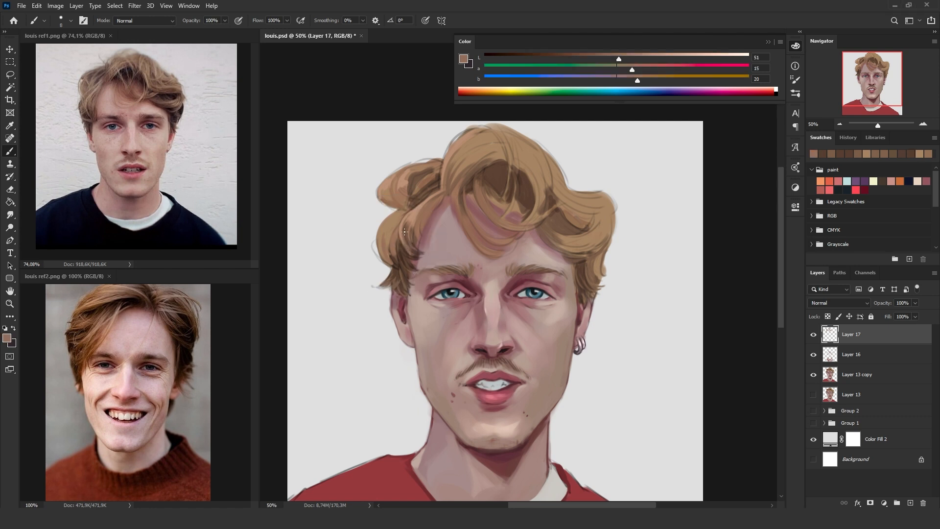
{"action": "left_click", "coordinate": [414, 220], "text": "alt"}
{"action": "key", "text": "bracketright"}
{"action": "key", "text": "bracketright"}
{"action": "key", "text": "bracketright"}
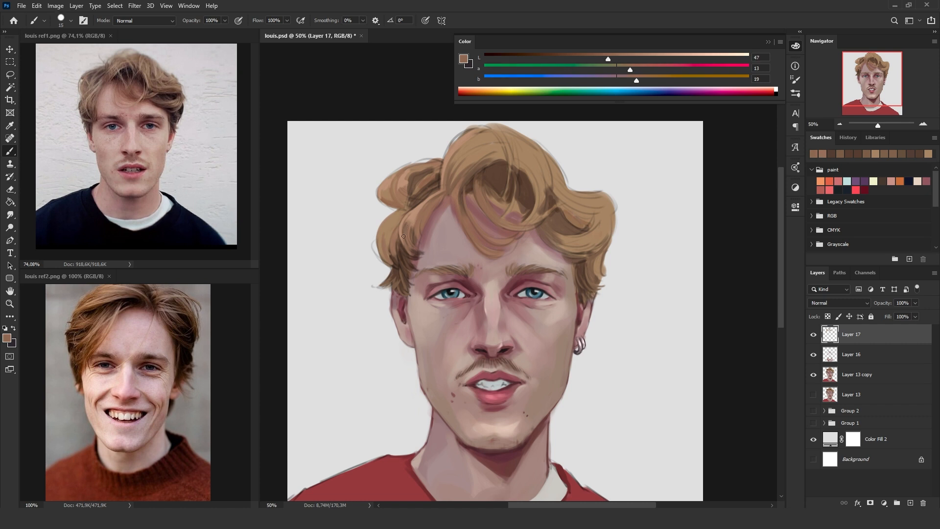
{"action": "left_click", "coordinate": [405, 228], "text": "alt"}
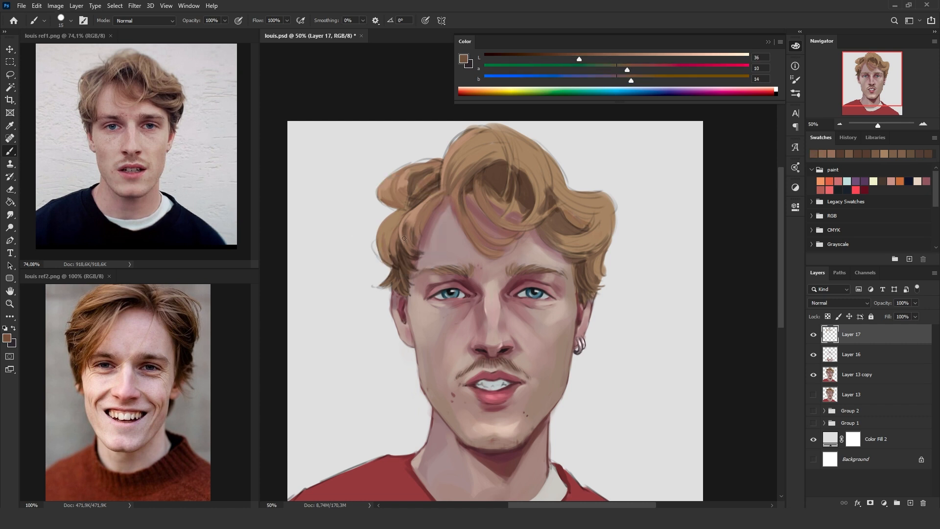
{"action": "left_click_drag", "start_coordinate": [417, 227], "coordinate": [415, 212]}
{"action": "left_click", "coordinate": [420, 239], "text": "alt"}
{"action": "left_click", "coordinate": [422, 238], "text": "alt"}
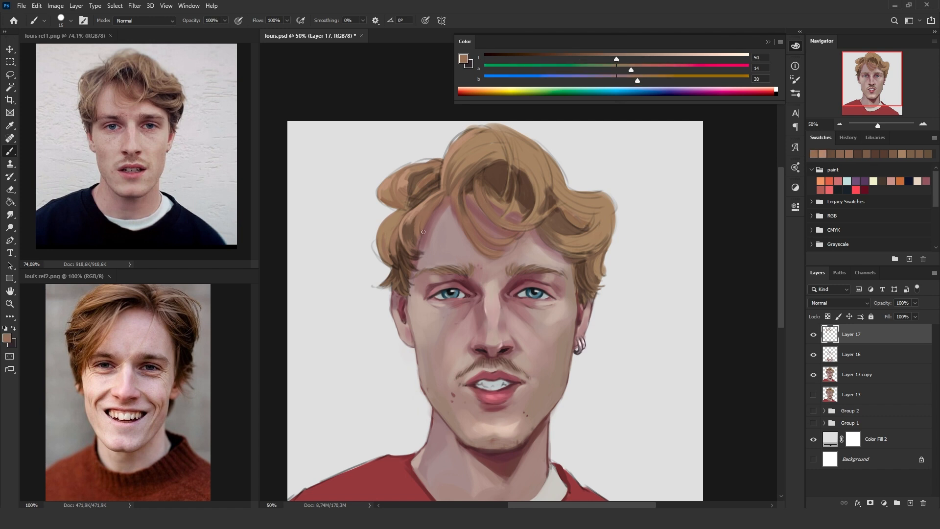
- Paint thinner strands through the lower side curl near the temple using a smaller brush and sampled browns
{"action": "key", "text": "bracketleft"}
{"action": "key", "text": "bracketleft"}
{"action": "key", "text": "bracketleft"}
{"action": "mouse_move", "coordinate": [412, 251]}
{"action": "left_mouse_down"}
{"action": "mouse_move", "coordinate": [407, 264]}
{"action": "mouse_move", "coordinate": [418, 263]}
{"action": "mouse_move", "coordinate": [400, 255]}
{"action": "left_mouse_up"}
{"action": "left_click", "coordinate": [398, 249], "text": "alt"}
{"action": "left_click", "coordinate": [404, 250], "text": "alt"}
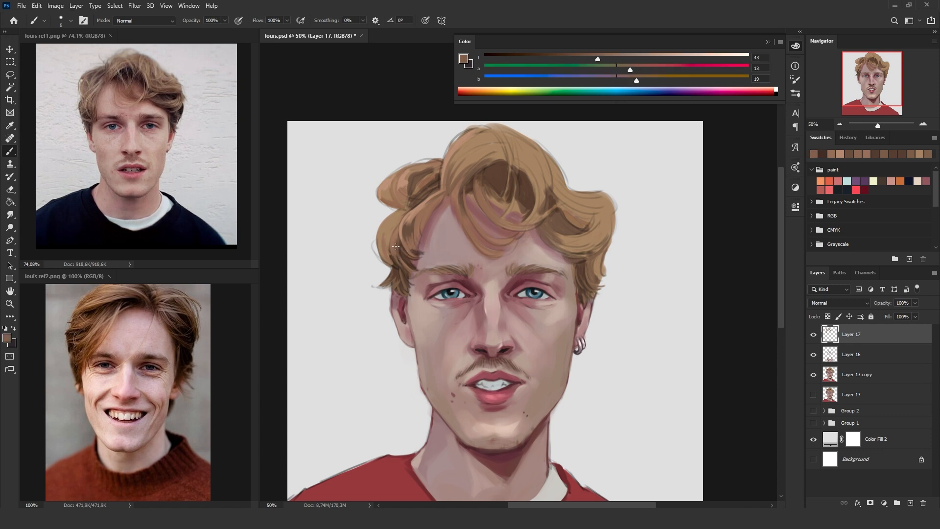
{"action": "left_click", "coordinate": [393, 259], "text": "alt"}
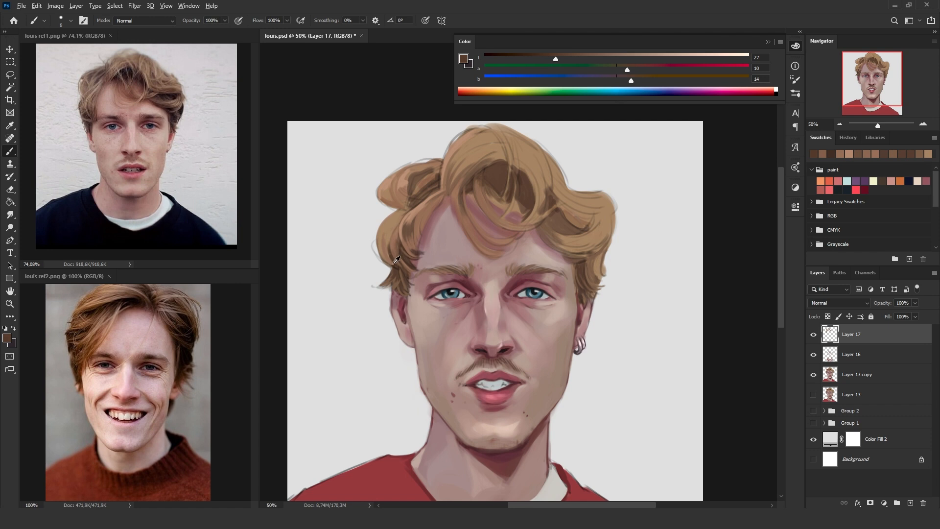
{"action": "left_click", "coordinate": [399, 233], "text": "alt"}
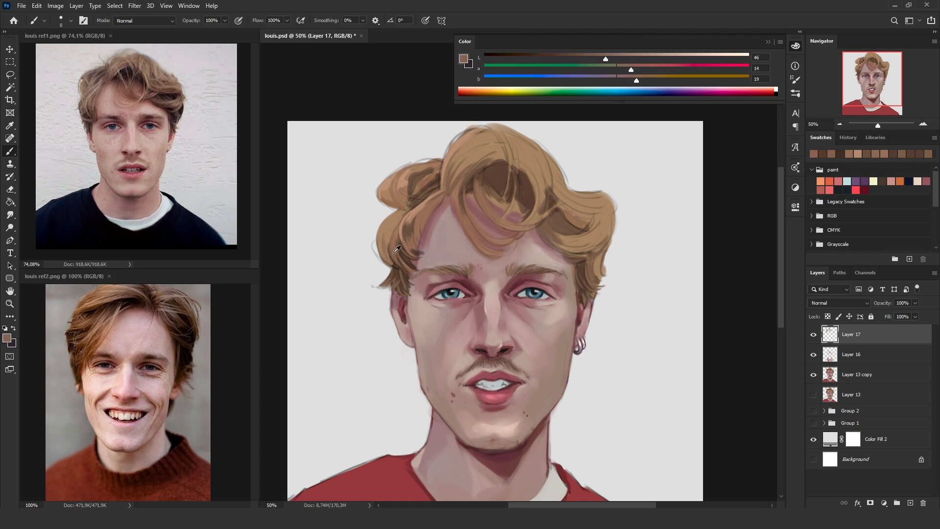
- Deepen the shadows inside the lower side curl with sampled dark brown, and sample its light brown for the highlights
{"action": "left_click", "coordinate": [392, 256], "text": "alt"}
{"action": "key", "text": "bracketright"}
{"action": "key", "text": "bracketright"}
{"action": "key", "text": "bracketright"}
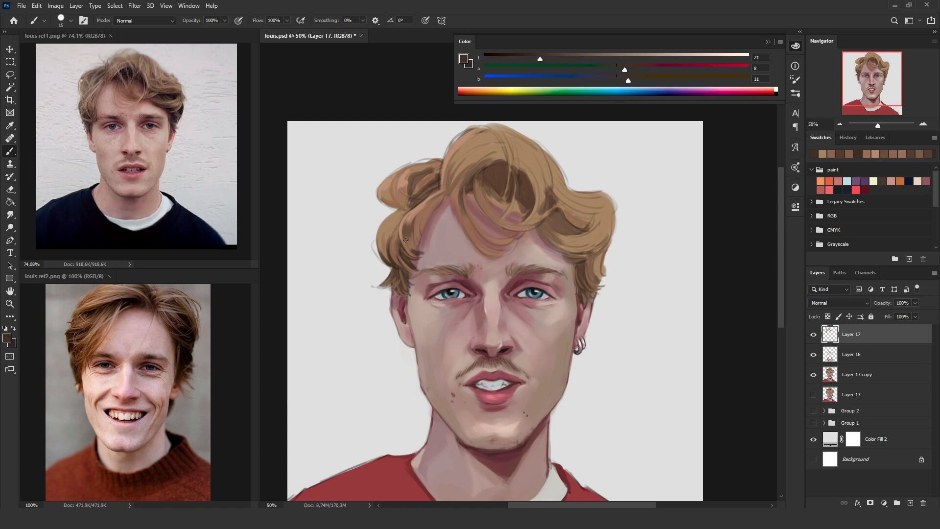
{"action": "left_click", "coordinate": [394, 263], "text": "alt"}
{"action": "key", "text": "bracketleft"}
{"action": "key", "text": "bracketleft"}
{"action": "left_click", "coordinate": [391, 247], "text": "alt"}
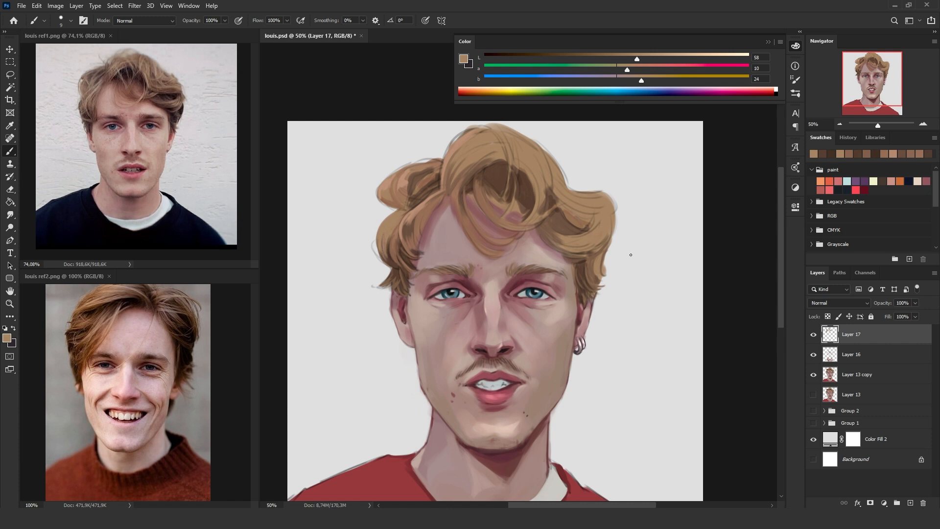
- Shape the outer part of the lower side curl and its junction with the upper curl using light and dark browns
{"action": "left_click", "coordinate": [397, 231], "text": "alt"}
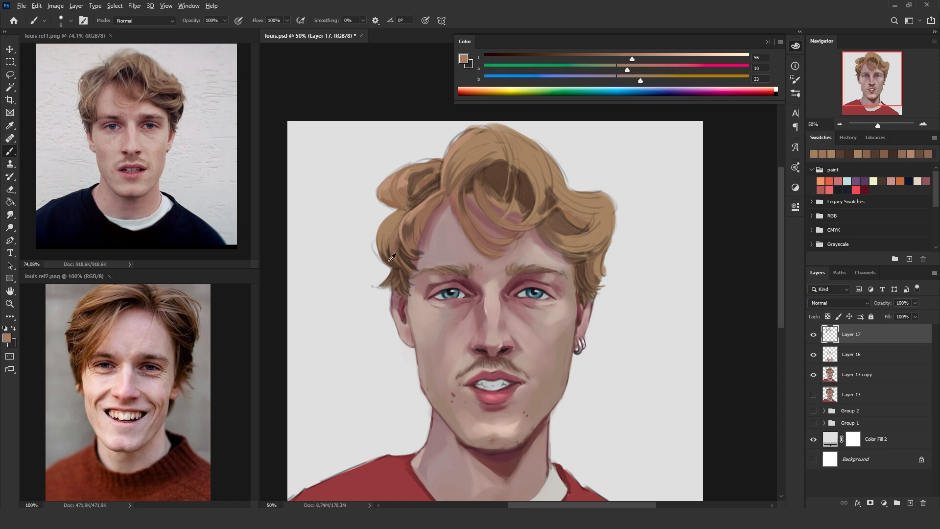
{"action": "left_click", "coordinate": [385, 227], "text": "alt"}
{"action": "left_click_drag", "start_coordinate": [385, 227], "coordinate": [384, 258]}
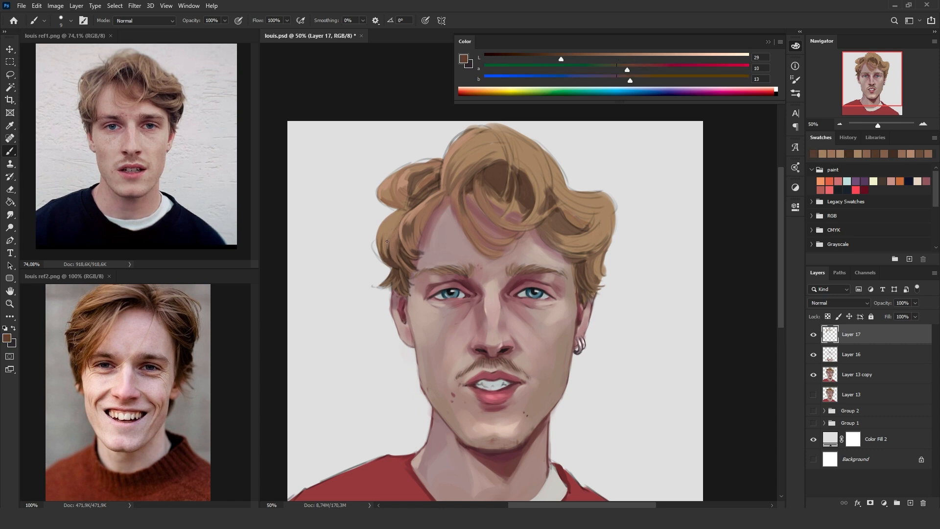
{"action": "left_click", "coordinate": [389, 282], "text": "alt"}
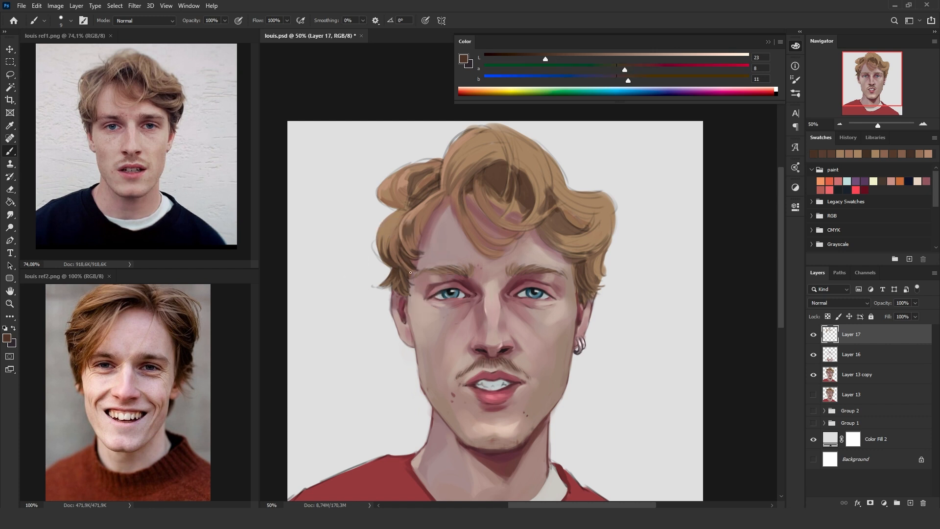
{"action": "mouse_move", "coordinate": [408, 210]}
{"action": "left_mouse_down"}
{"action": "mouse_move", "coordinate": [428, 194]}
{"action": "mouse_move", "coordinate": [393, 241]}
{"action": "mouse_move", "coordinate": [408, 211]}
{"action": "left_mouse_up"}
{"action": "left_click", "coordinate": [404, 212], "text": "alt"}
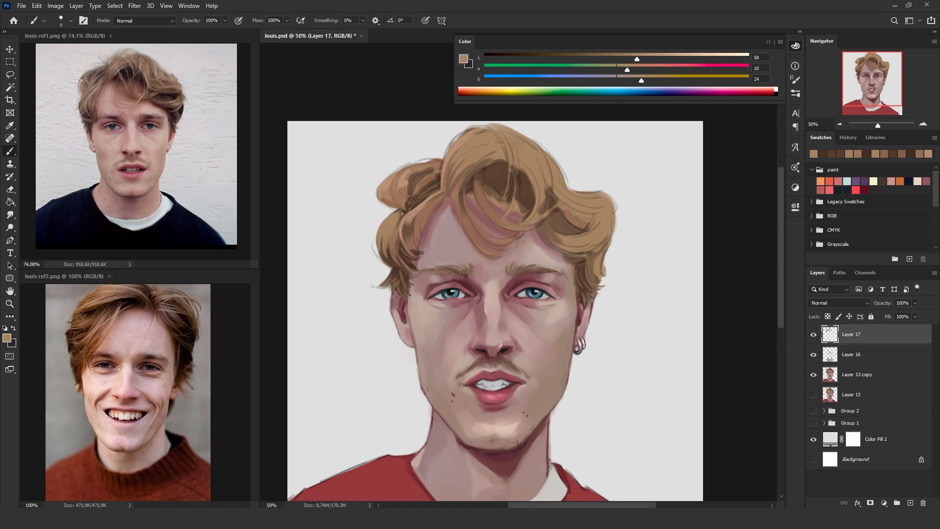
{"action": "left_click_drag", "start_coordinate": [403, 213], "coordinate": [400, 219]}
- Compare the portrait with Layer 17 hidden and shown, both close up and with the whole painting at 25%
{"action": "left_click", "coordinate": [815, 335]}
{"action": "left_click", "coordinate": [815, 335]}
{"action": "left_click", "coordinate": [841, 124]}
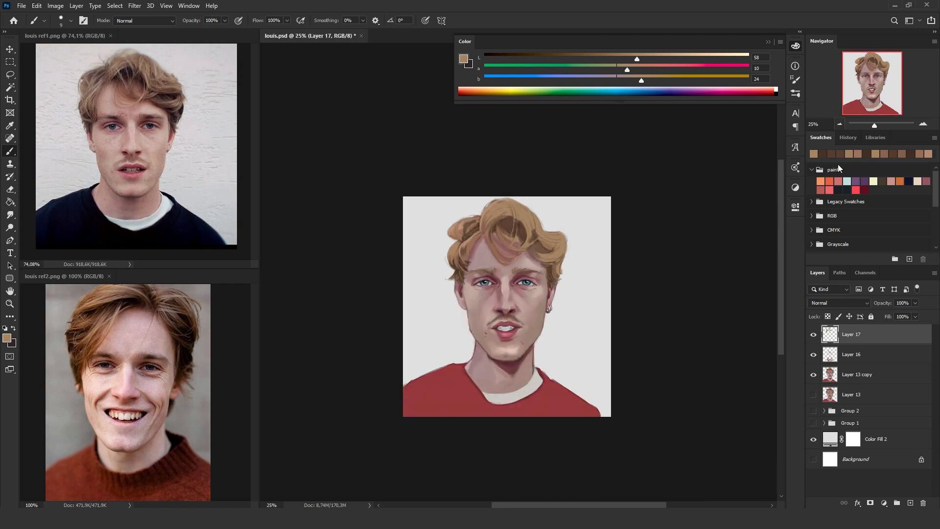
{"action": "left_click", "coordinate": [814, 335]}
{"action": "left_click", "coordinate": [816, 335]}
{"action": "left_click", "coordinate": [815, 336]}
{"action": "left_click", "coordinate": [816, 335]}
{"action": "left_click", "coordinate": [923, 124]}
- Extend the sideburn hair and its pointed outer tip above the ear without earrings with sampled dark and mid-browns
{"action": "left_click", "coordinate": [408, 275], "text": "alt"}
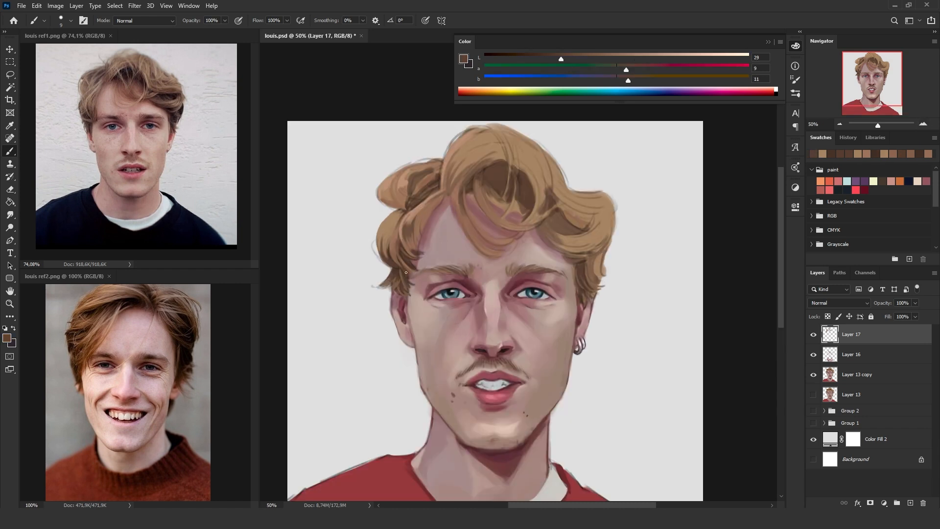
{"action": "left_click", "coordinate": [413, 281], "text": "alt"}
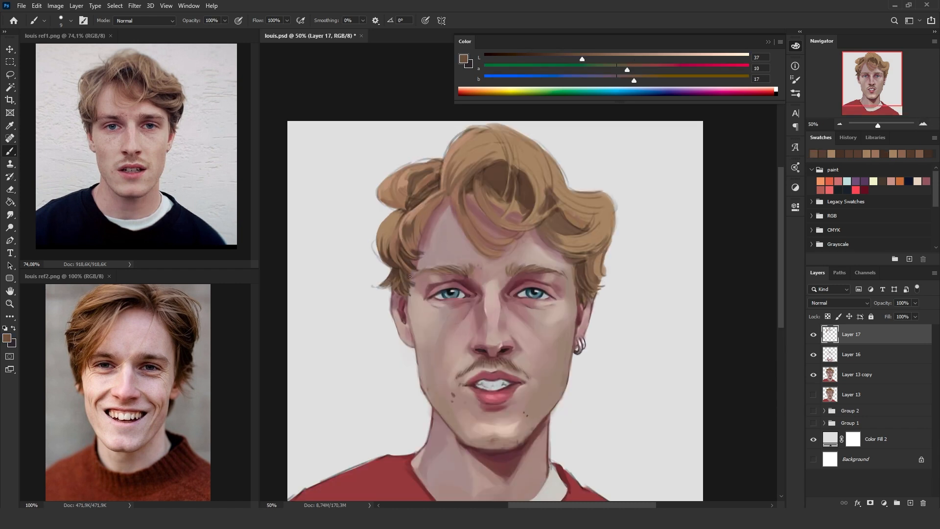
{"action": "left_click", "coordinate": [410, 288], "text": "alt"}
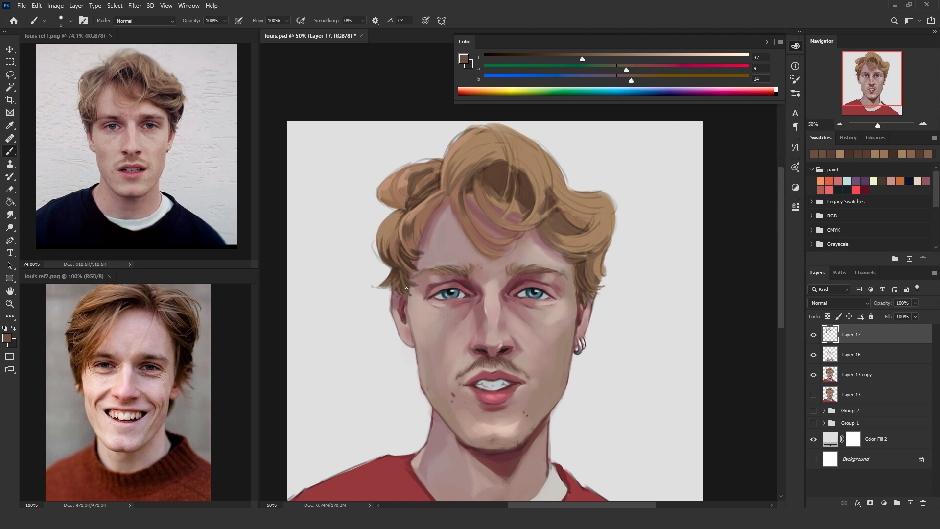
{"action": "left_click", "coordinate": [406, 285], "text": "alt"}
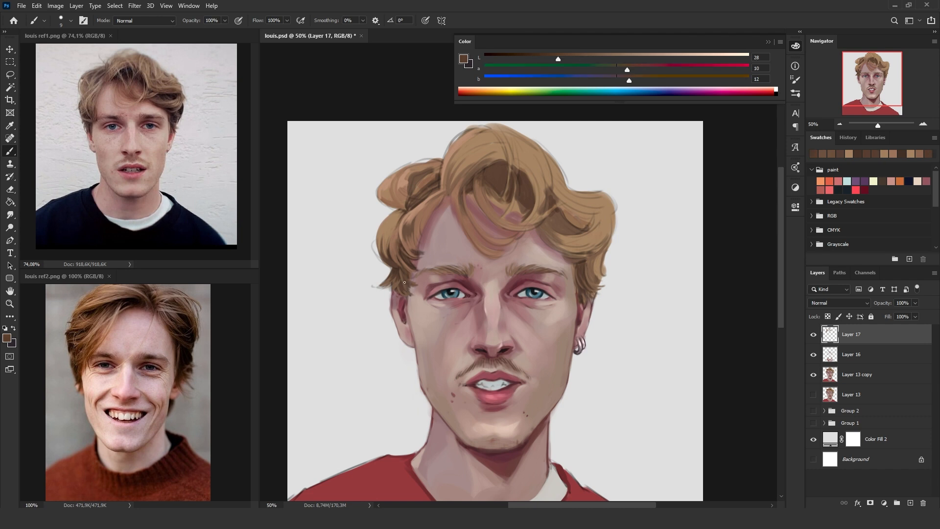
{"action": "left_click", "coordinate": [379, 286], "text": "alt"}
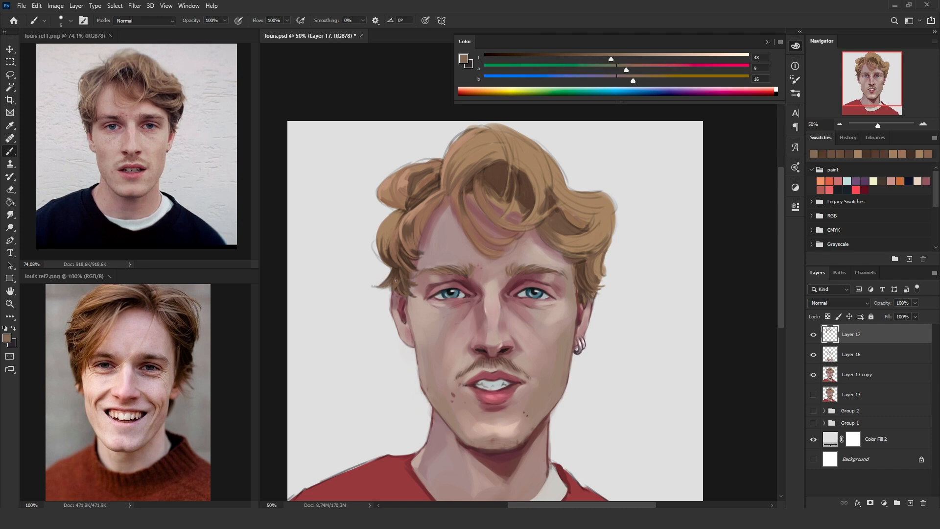
{"action": "left_click", "coordinate": [387, 281], "text": "alt"}
{"action": "left_click_drag", "start_coordinate": [378, 286], "coordinate": [386, 278]}
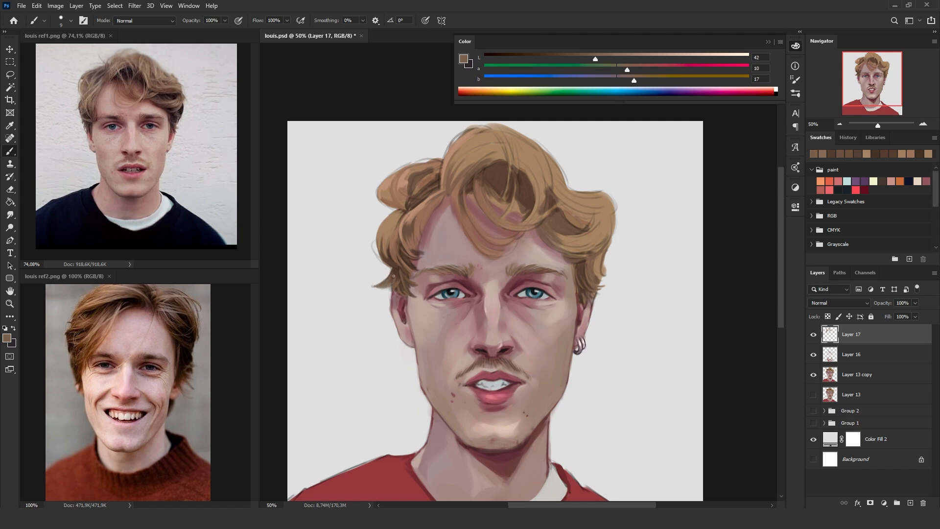
- Define the outer contour of the lower side curl with sampled mid-brown, light brown and dark brown
{"action": "left_click", "coordinate": [384, 252], "text": "alt"}
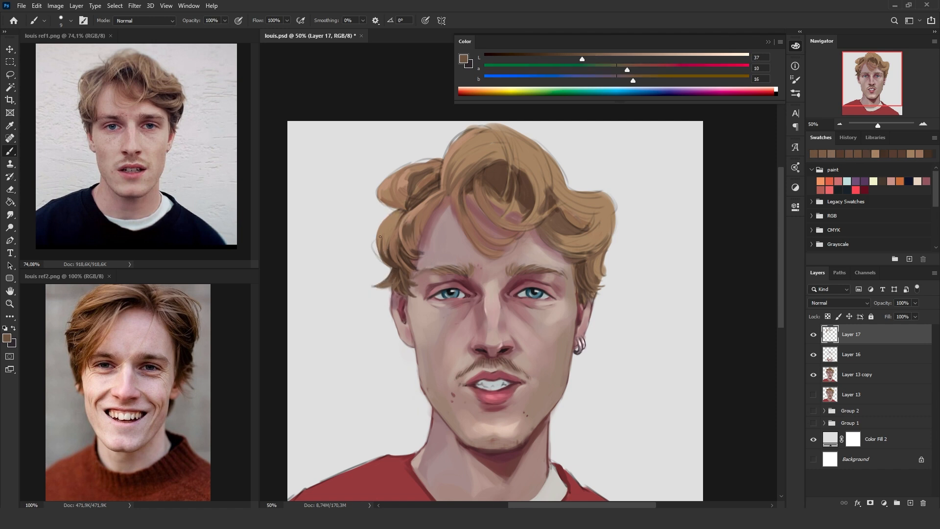
{"action": "left_click", "coordinate": [378, 239], "text": "alt"}
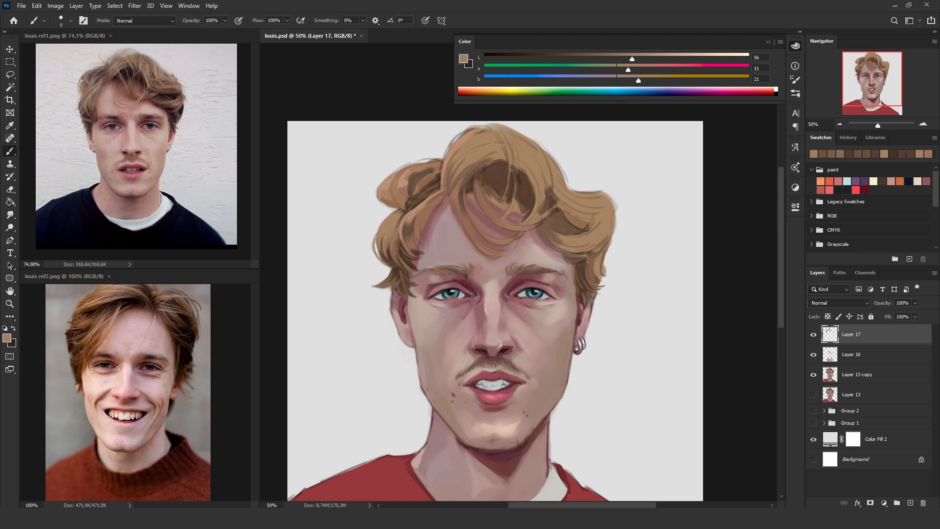
{"action": "left_click", "coordinate": [390, 247], "text": "alt"}
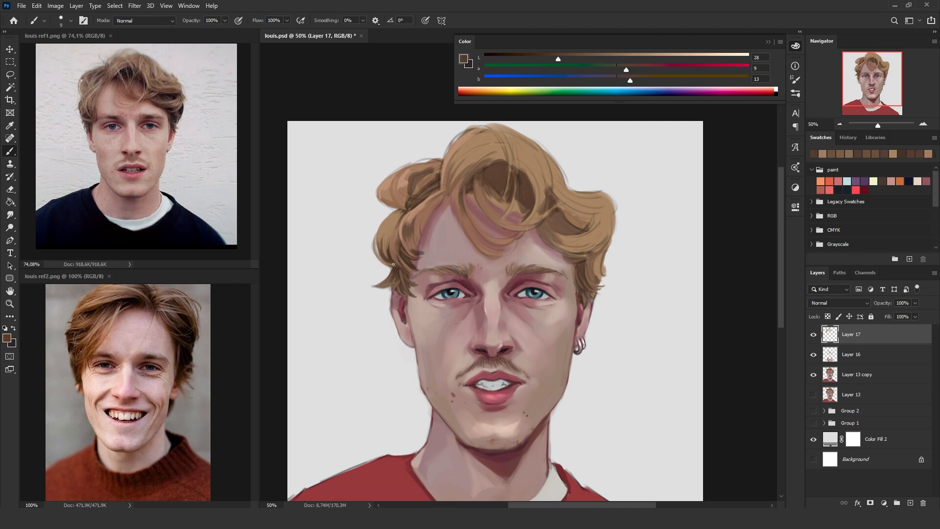
{"action": "left_click", "coordinate": [373, 248], "text": "alt"}
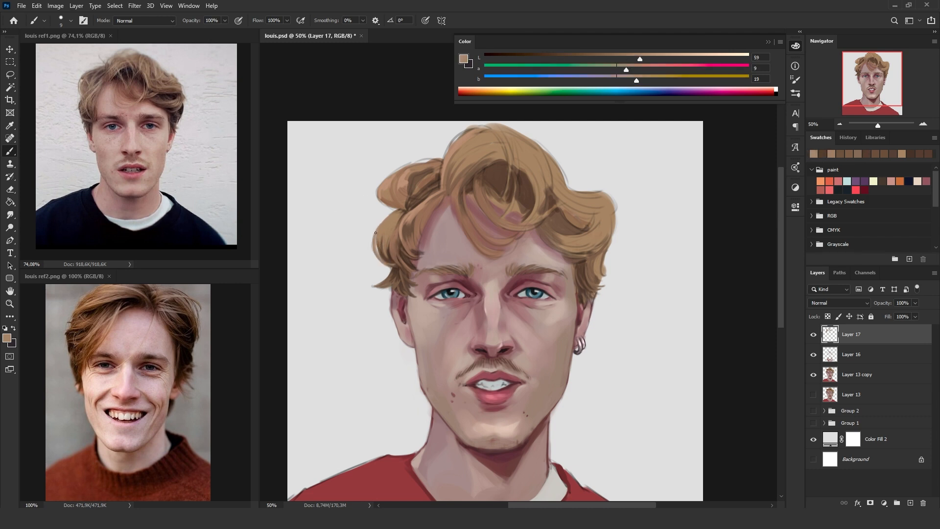
- Refine the inner strands of the lower side curl and its temple hairline with sampled mid-, reddish and dark browns
{"action": "left_click", "coordinate": [390, 204], "text": "alt"}
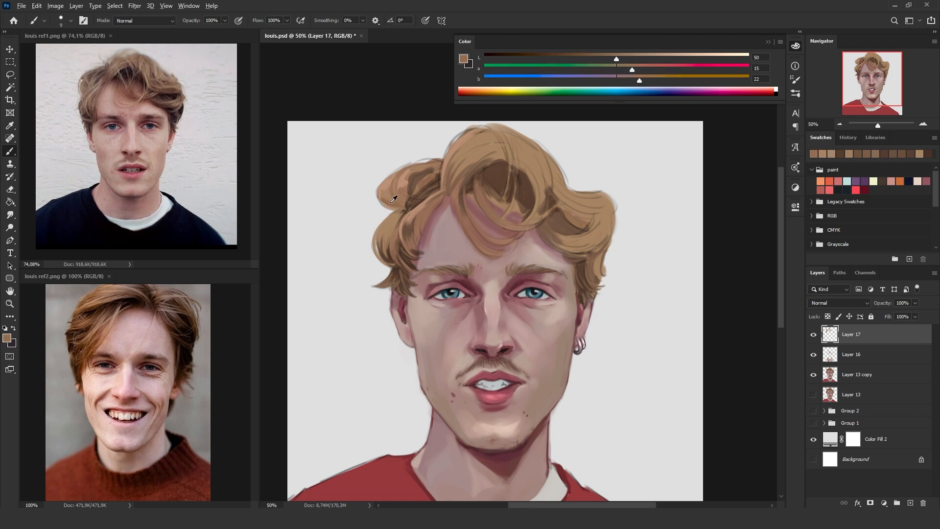
{"action": "left_click", "coordinate": [408, 207], "text": "alt"}
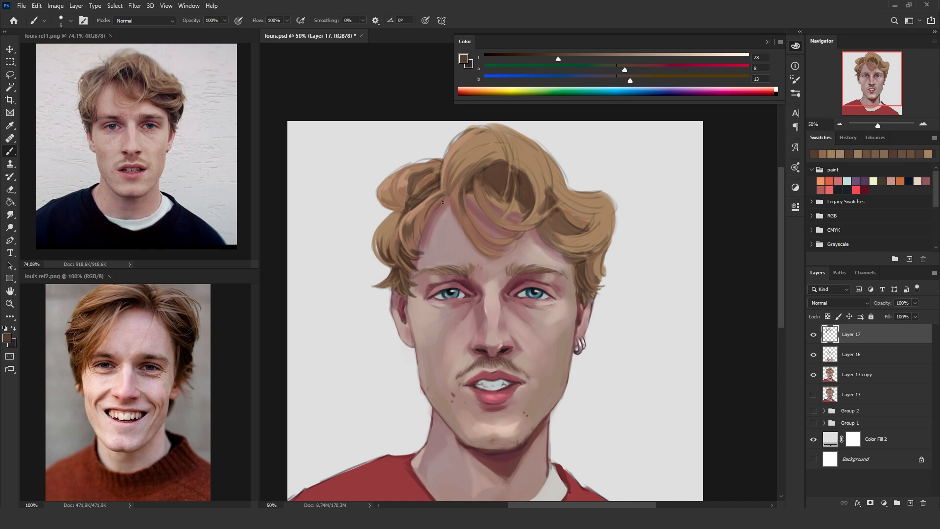
{"action": "left_click", "coordinate": [424, 232], "text": "alt"}
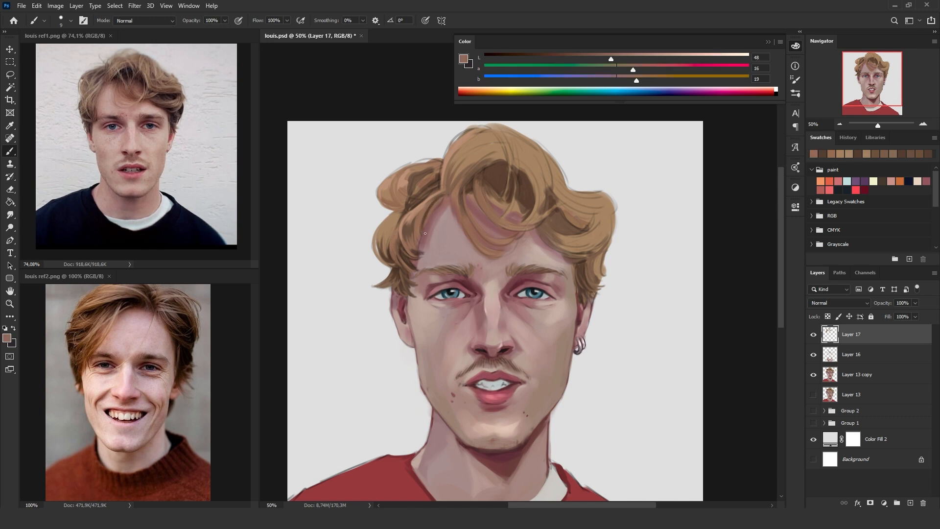
{"action": "left_click", "coordinate": [413, 233], "text": "alt"}
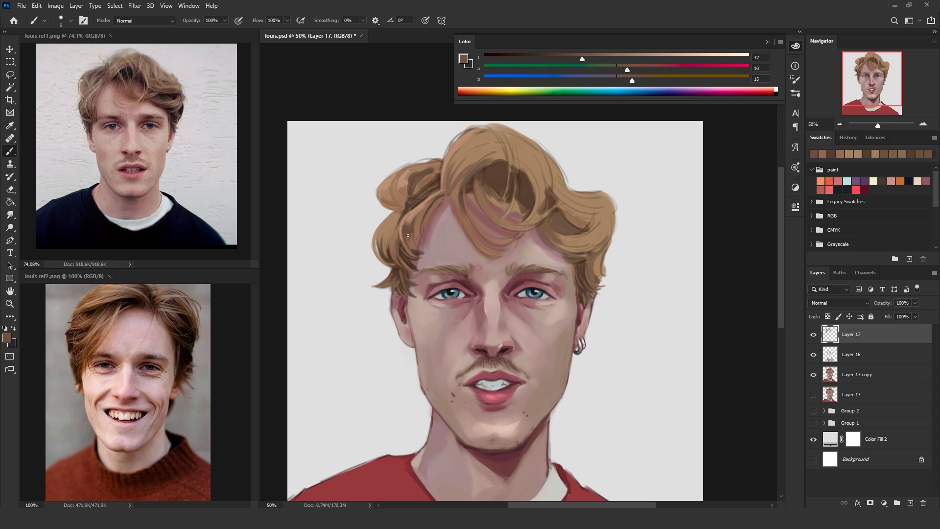
{"action": "left_click", "coordinate": [416, 252], "text": "alt"}
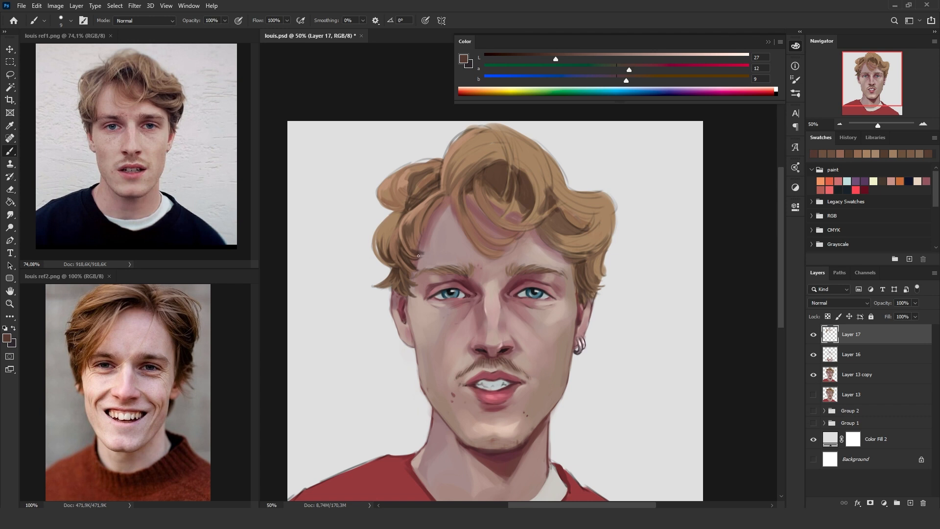
{"action": "left_click", "coordinate": [410, 244], "text": "alt"}
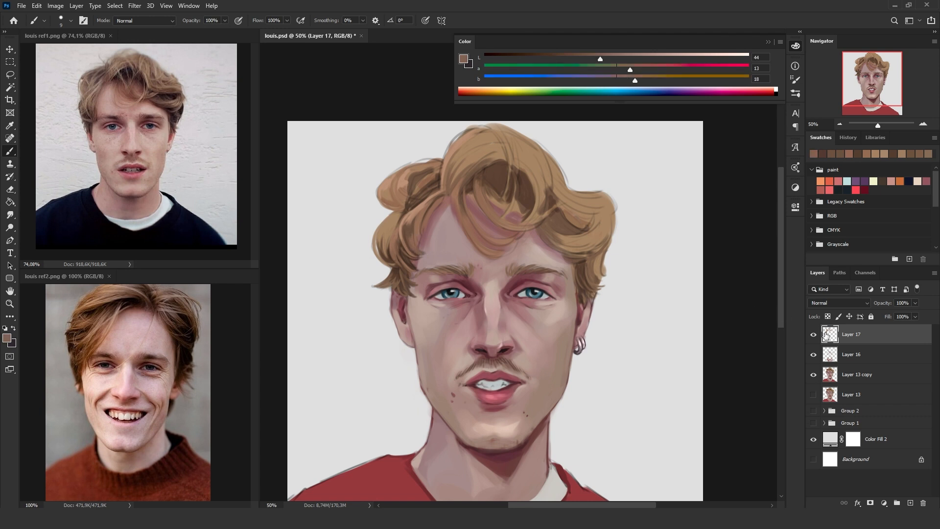
- Deepen the shaded inner part of the upper side curl with sampled dark and mid-browns, enlarging the brush to 20
{"action": "left_click", "coordinate": [443, 181], "text": "alt"}
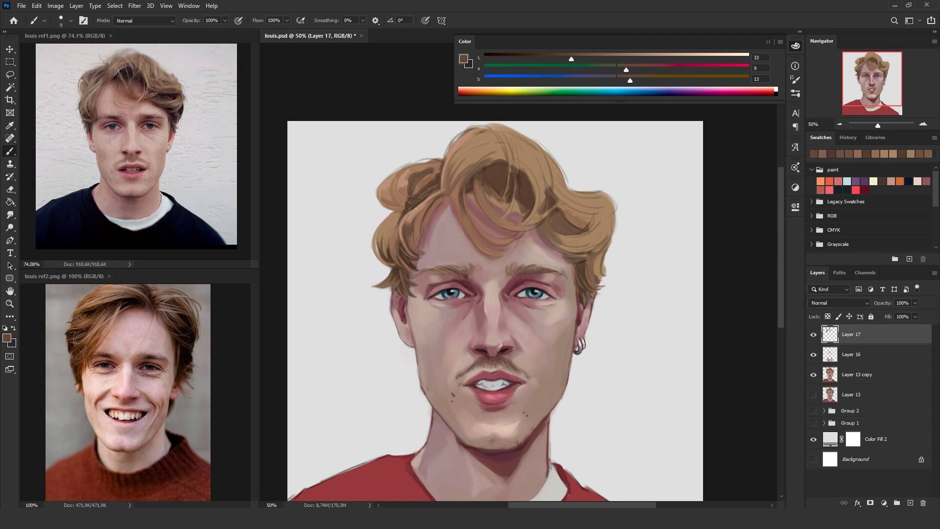
{"action": "left_click_drag", "start_coordinate": [411, 183], "coordinate": [408, 196]}
{"action": "left_click", "coordinate": [423, 186], "text": "alt"}
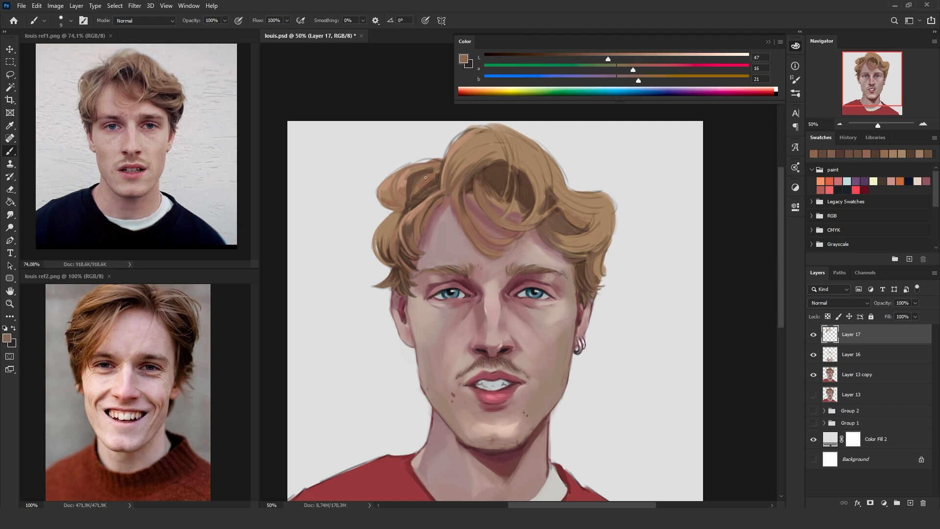
{"action": "key", "text": "bracketright"}
{"action": "key", "text": "bracketright"}
{"action": "left_click", "coordinate": [425, 191], "text": "alt"}
{"action": "left_click_drag", "start_coordinate": [415, 186], "coordinate": [408, 196]}
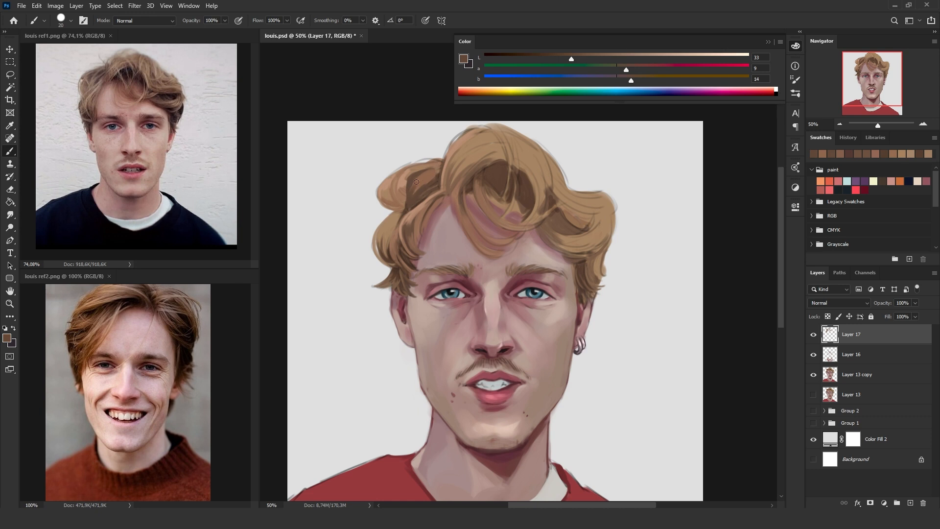
- Highlight the upper and lower side curls with a peach tone raised to lightness 74, using a size 10 brush
{"action": "left_click", "coordinate": [400, 183], "text": "alt"}
{"action": "left_click", "coordinate": [680, 57]}
{"action": "key", "text": "bracketleft"}
{"action": "key", "text": "bracketleft"}
{"action": "mouse_move", "coordinate": [411, 198]}
{"action": "left_mouse_down"}
{"action": "mouse_move", "coordinate": [430, 179]}
{"action": "mouse_move", "coordinate": [410, 194]}
{"action": "mouse_move", "coordinate": [421, 173]}
{"action": "mouse_move", "coordinate": [407, 207]}
{"action": "mouse_move", "coordinate": [408, 208]}
{"action": "left_mouse_up"}
{"action": "mouse_move", "coordinate": [406, 170]}
{"action": "left_mouse_down"}
{"action": "mouse_move", "coordinate": [402, 190]}
{"action": "mouse_move", "coordinate": [403, 179]}
{"action": "mouse_move", "coordinate": [398, 190]}
{"action": "mouse_move", "coordinate": [382, 187]}
{"action": "left_mouse_up"}
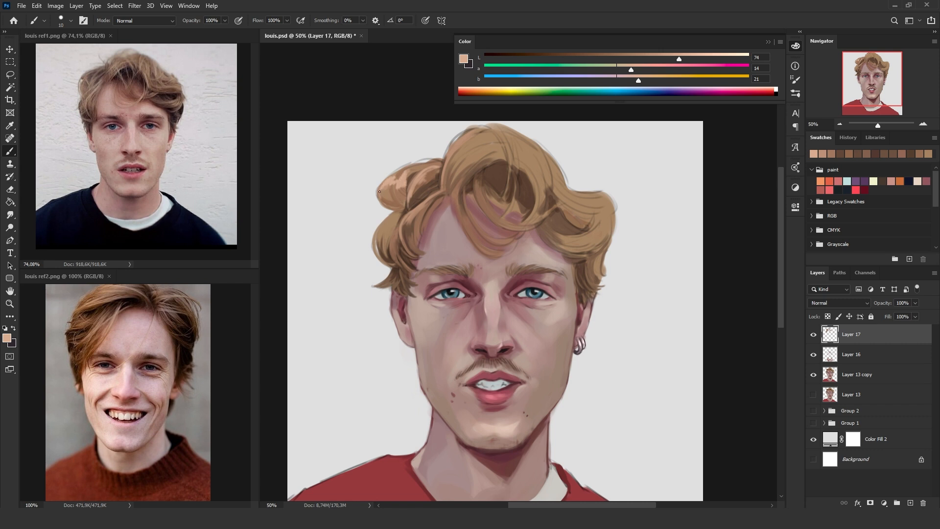
{"action": "mouse_move", "coordinate": [403, 220]}
{"action": "left_mouse_down"}
{"action": "mouse_move", "coordinate": [387, 235]}
{"action": "mouse_move", "coordinate": [397, 219]}
{"action": "mouse_move", "coordinate": [377, 232]}
{"action": "mouse_move", "coordinate": [397, 212]}
{"action": "left_mouse_up"}
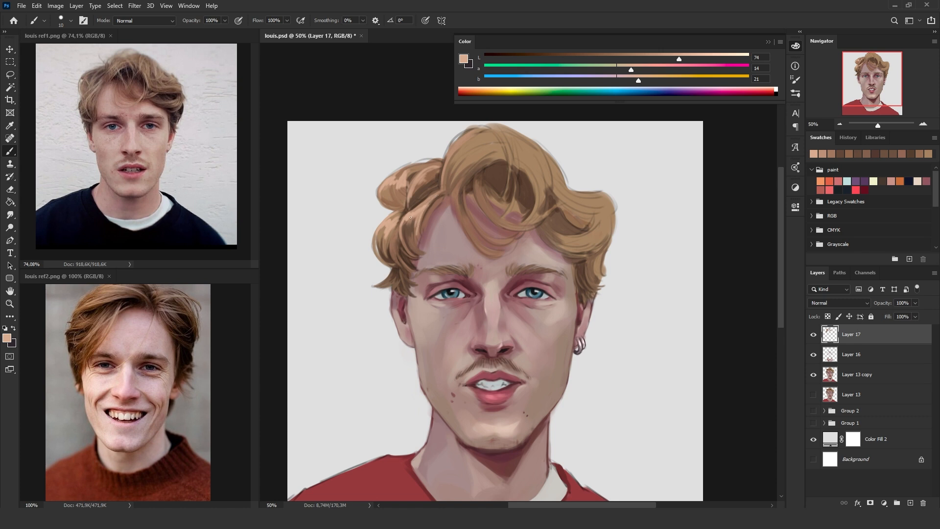
- Paint peach highlight strands along the top curl above the forehead, following its sweep
{"action": "left_click_drag", "start_coordinate": [456, 163], "coordinate": [497, 144]}
{"action": "left_click_drag", "start_coordinate": [469, 156], "coordinate": [478, 153]}
{"action": "key", "text": "bracketright"}
{"action": "key", "text": "bracketright"}
{"action": "key", "text": "bracketright"}
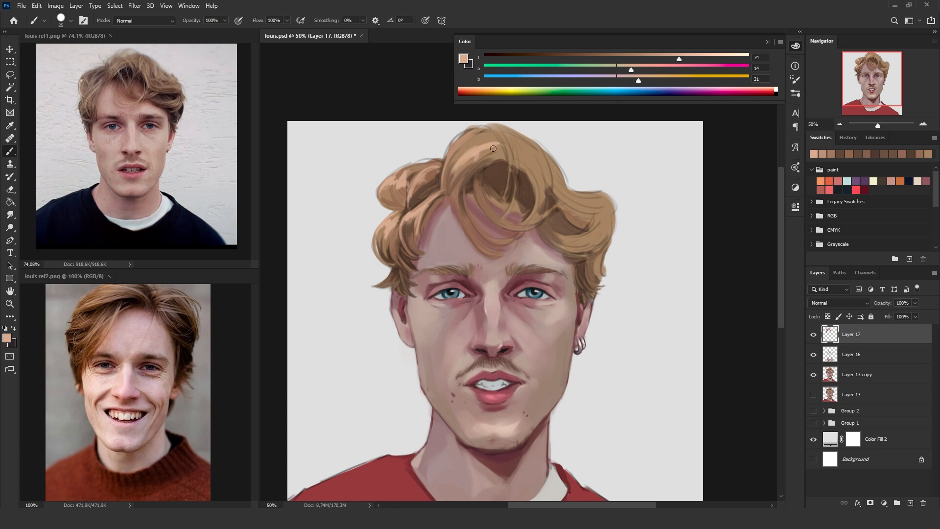
{"action": "key", "text": "bracketleft"}
{"action": "key", "text": "bracketleft"}
{"action": "key", "text": "bracketleft"}
{"action": "mouse_move", "coordinate": [476, 138]}
{"action": "left_mouse_down"}
{"action": "mouse_move", "coordinate": [460, 152]}
{"action": "mouse_move", "coordinate": [468, 135]}
{"action": "left_mouse_up"}
- Shade the base of the top curl and its junction with the side curl using sampled mid-brown and dark brown
{"action": "left_click", "coordinate": [459, 208], "text": "alt"}
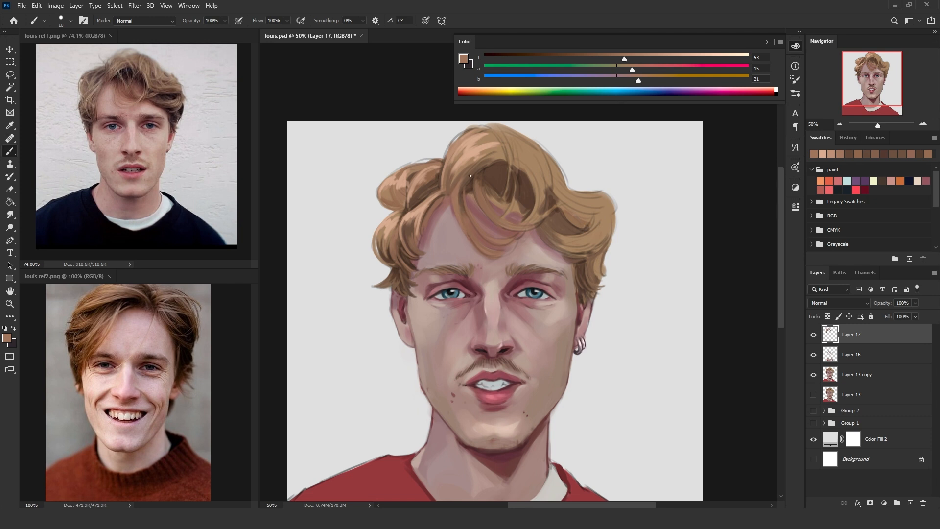
{"action": "left_click", "coordinate": [440, 182], "text": "alt"}
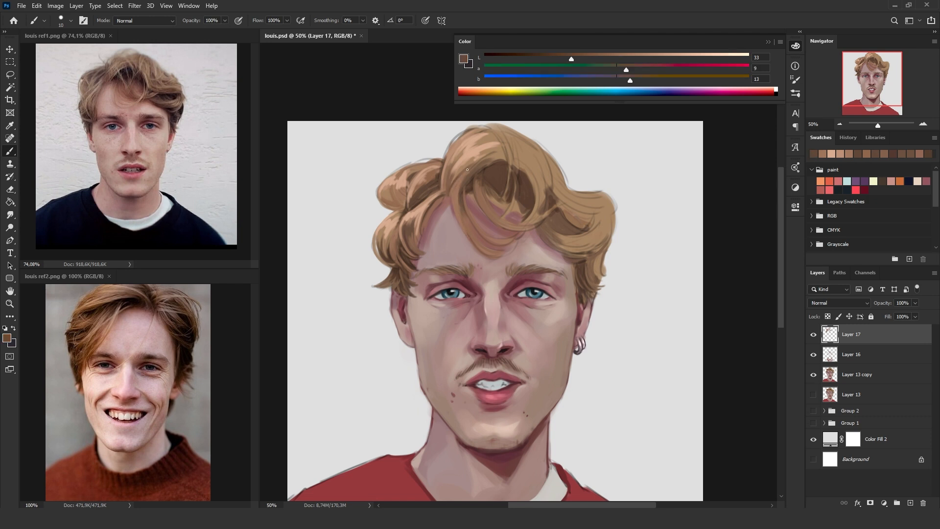
{"action": "left_click_drag", "start_coordinate": [448, 194], "coordinate": [450, 159]}
{"action": "mouse_move", "coordinate": [448, 191]}
{"action": "left_mouse_down"}
{"action": "mouse_move", "coordinate": [445, 168]}
{"action": "mouse_move", "coordinate": [445, 191]}
{"action": "mouse_move", "coordinate": [430, 196]}
{"action": "left_mouse_up"}
{"action": "mouse_move", "coordinate": [472, 166]}
{"action": "left_mouse_down"}
{"action": "mouse_move", "coordinate": [501, 159]}
{"action": "mouse_move", "coordinate": [466, 185]}
{"action": "mouse_move", "coordinate": [487, 162]}
{"action": "mouse_move", "coordinate": [459, 203]}
{"action": "mouse_move", "coordinate": [478, 166]}
{"action": "mouse_move", "coordinate": [464, 215]}
{"action": "mouse_move", "coordinate": [464, 180]}
{"action": "mouse_move", "coordinate": [487, 221]}
{"action": "mouse_move", "coordinate": [465, 225]}
{"action": "left_mouse_up"}
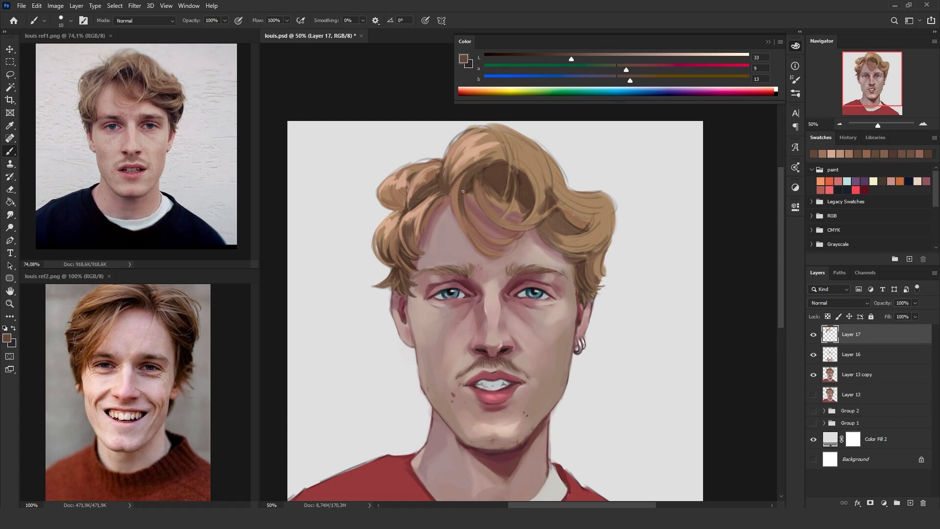
- Compare the whole painting at 25% with Layer 17 hidden and shown, then return to 50%
{"action": "key", "text": "h"}
{"action": "key", "text": "h"}
{"action": "key", "text": "ctrl+minus"}
{"action": "key", "text": "ctrl+minus"}
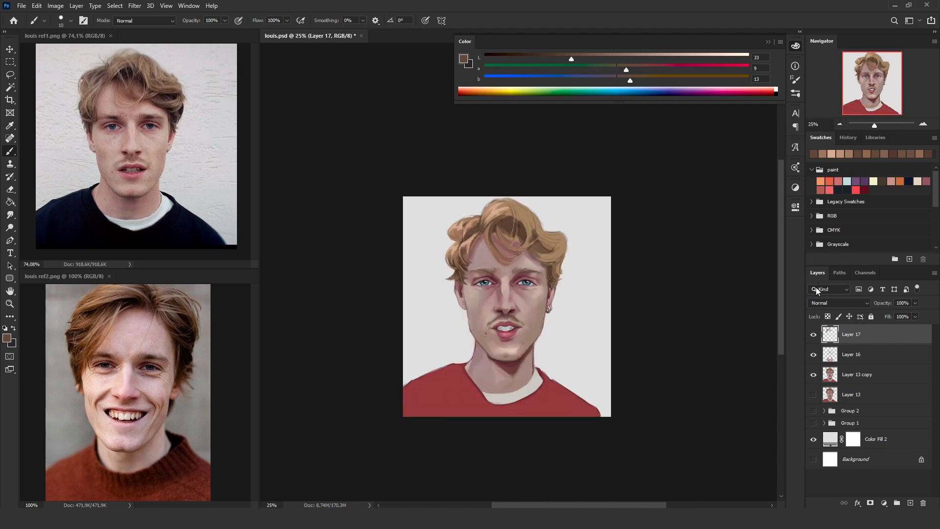
{"action": "left_click", "coordinate": [814, 335]}
{"action": "left_click", "coordinate": [814, 335]}
{"action": "left_click", "coordinate": [814, 335]}
{"action": "left_click", "coordinate": [814, 335]}
{"action": "left_click", "coordinate": [921, 125]}
{"action": "left_click", "coordinate": [921, 125]}
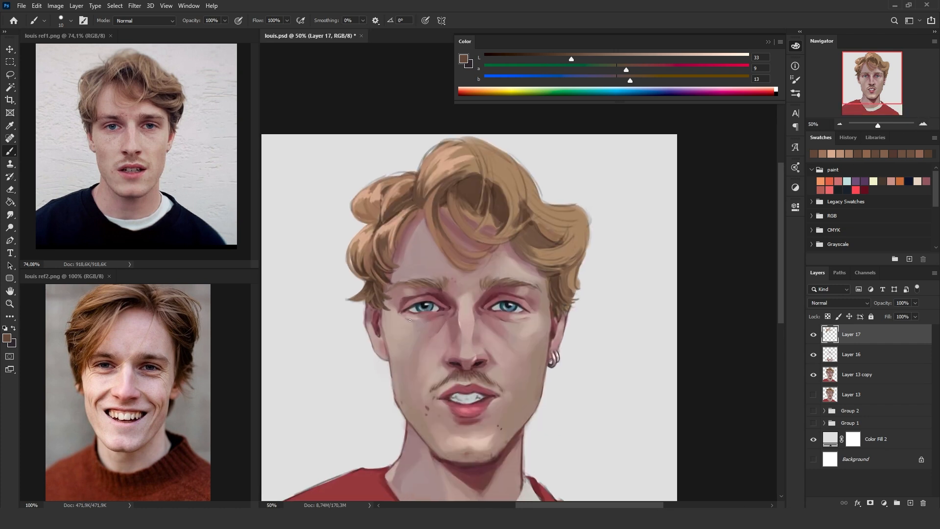
- Paint curved forelock strands along the inner edge of the top curl with sampled light browns
{"action": "left_click", "coordinate": [465, 168], "text": "alt"}
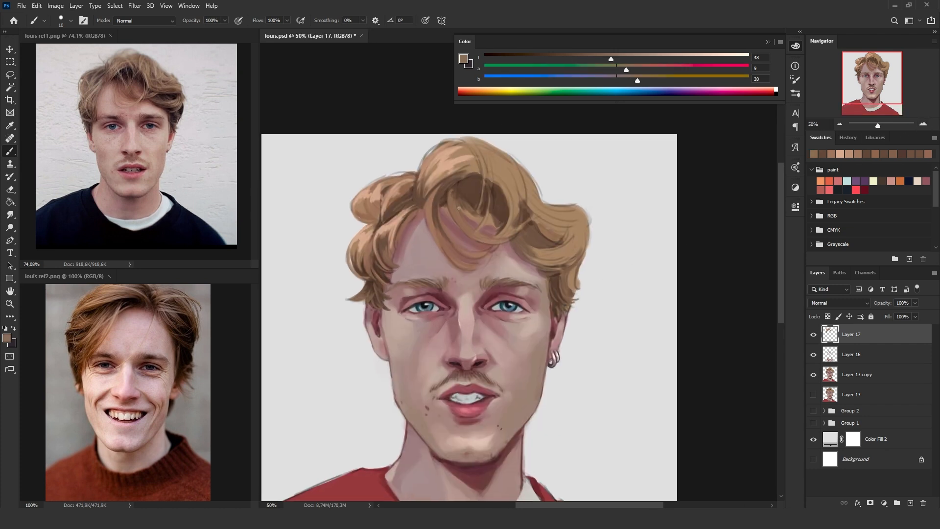
{"action": "left_click", "coordinate": [512, 171], "text": "alt"}
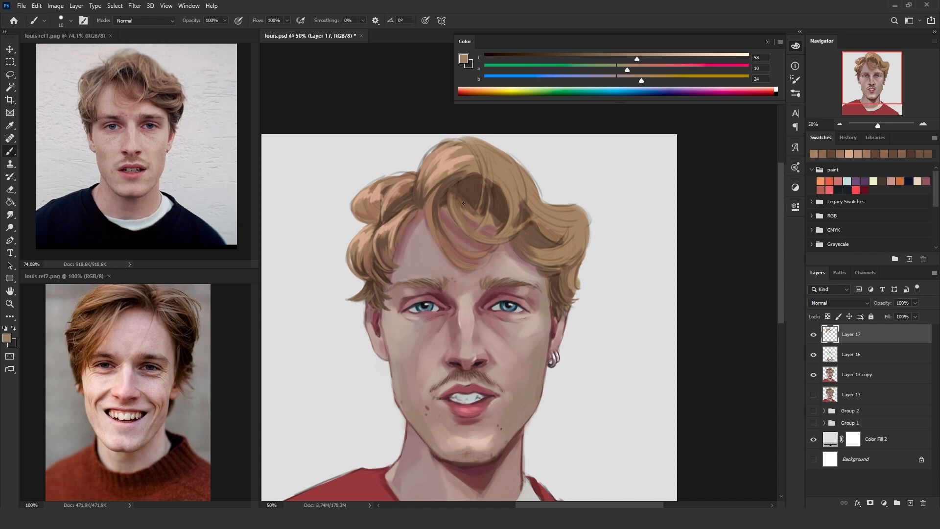
{"action": "left_click_drag", "start_coordinate": [465, 213], "coordinate": [492, 235]}
{"action": "left_click_drag", "start_coordinate": [452, 191], "coordinate": [492, 237]}
- Darken the hollow inside the top curl with a sampled dark brown, lowering its lightness to 16 for the deepest part
{"action": "left_click", "coordinate": [399, 258], "text": "alt"}
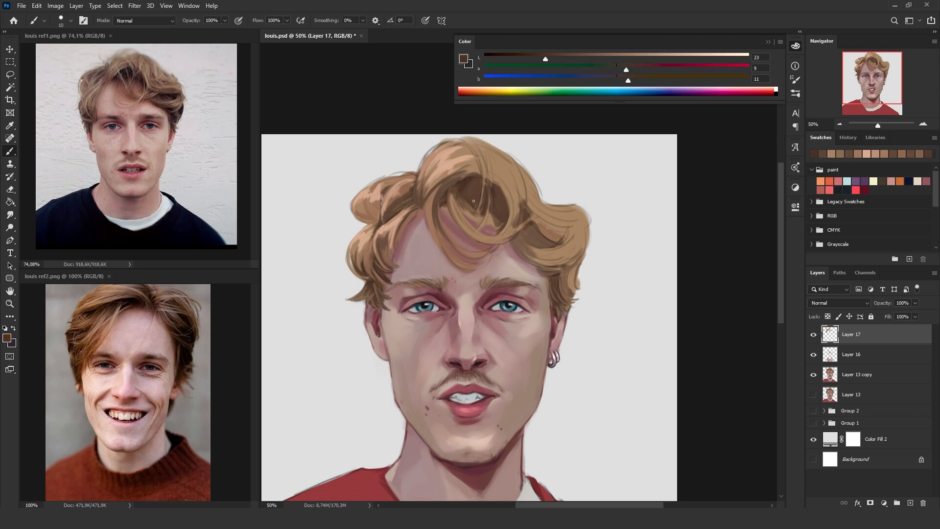
{"action": "key", "text": "bracketright"}
{"action": "key", "text": "bracketright"}
{"action": "left_click_drag", "start_coordinate": [471, 182], "coordinate": [482, 201]}
{"action": "left_click", "coordinate": [526, 58]}
{"action": "mouse_move", "coordinate": [482, 166]}
{"action": "left_mouse_down"}
{"action": "mouse_move", "coordinate": [468, 194]}
{"action": "mouse_move", "coordinate": [479, 196]}
{"action": "mouse_move", "coordinate": [447, 199]}
{"action": "left_mouse_up"}
{"action": "key", "text": "bracketleft"}
{"action": "key", "text": "bracketleft"}
{"action": "left_click", "coordinate": [443, 200], "text": "alt"}
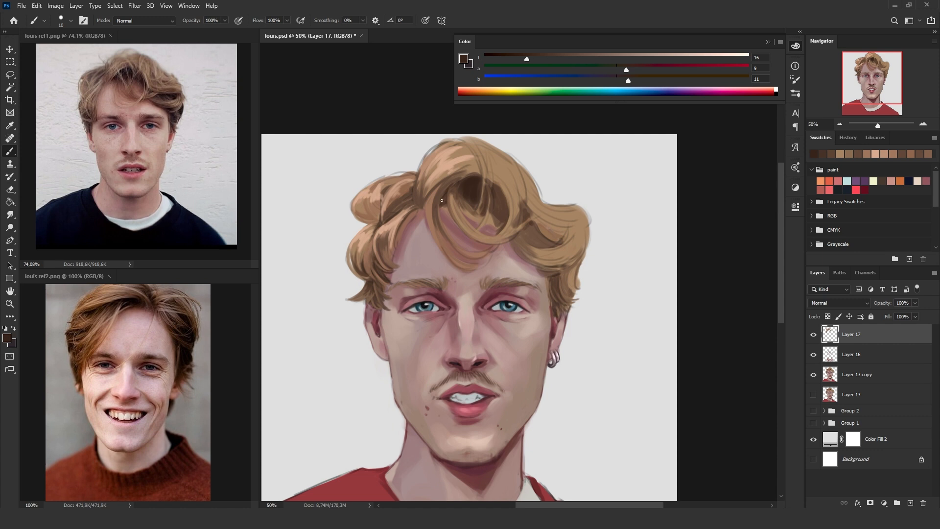
{"action": "mouse_move", "coordinate": [487, 188]}
{"action": "left_mouse_down"}
{"action": "mouse_move", "coordinate": [480, 214]}
{"action": "mouse_move", "coordinate": [500, 213]}
{"action": "mouse_move", "coordinate": [491, 211]}
{"action": "left_mouse_up"}
- Add darkest-brown accents to the shadow folds of the lower side curl with an adjusted brush size
{"action": "key", "text": "bracketright"}
{"action": "key", "text": "bracketright"}
{"action": "key", "text": "bracketright"}
{"action": "key", "text": "bracketright"}
{"action": "key", "text": "bracketright"}
{"action": "key", "text": "bracketleft"}
{"action": "key", "text": "bracketleft"}
{"action": "left_click_drag", "start_coordinate": [392, 238], "coordinate": [390, 256]}
{"action": "mouse_move", "coordinate": [402, 220]}
{"action": "left_mouse_down"}
{"action": "mouse_move", "coordinate": [393, 251]}
{"action": "mouse_move", "coordinate": [397, 242]}
{"action": "left_mouse_up"}
- Place darkest-brown accents in the hair wave above the earring-side temple and around the top curl's base, undoing unwanted strokes
{"action": "mouse_move", "coordinate": [546, 250]}
{"action": "left_mouse_down"}
{"action": "mouse_move", "coordinate": [527, 225]}
{"action": "mouse_move", "coordinate": [548, 225]}
{"action": "mouse_move", "coordinate": [510, 199]}
{"action": "mouse_move", "coordinate": [551, 244]}
{"action": "mouse_move", "coordinate": [527, 233]}
{"action": "mouse_move", "coordinate": [531, 226]}
{"action": "mouse_move", "coordinate": [533, 242]}
{"action": "mouse_move", "coordinate": [561, 242]}
{"action": "mouse_move", "coordinate": [527, 222]}
{"action": "mouse_move", "coordinate": [516, 200]}
{"action": "mouse_move", "coordinate": [514, 220]}
{"action": "mouse_move", "coordinate": [502, 198]}
{"action": "mouse_move", "coordinate": [459, 197]}
{"action": "left_mouse_up"}
{"action": "key", "text": "bracketright"}
{"action": "key", "text": "bracketright"}
{"action": "key", "text": "bracketright"}
{"action": "key", "text": "bracketleft"}
{"action": "key", "text": "bracketleft"}
{"action": "key", "text": "bracketleft"}
{"action": "key", "text": "bracketleft"}
{"action": "key", "text": "ctrl+z"}
{"action": "mouse_move", "coordinate": [474, 228]}
{"action": "left_mouse_down"}
{"action": "mouse_move", "coordinate": [461, 201]}
{"action": "mouse_move", "coordinate": [463, 183]}
{"action": "mouse_move", "coordinate": [469, 211]}
{"action": "mouse_move", "coordinate": [459, 186]}
{"action": "mouse_move", "coordinate": [444, 211]}
{"action": "mouse_move", "coordinate": [461, 190]}
{"action": "mouse_move", "coordinate": [445, 210]}
{"action": "mouse_move", "coordinate": [453, 183]}
{"action": "mouse_move", "coordinate": [421, 219]}
{"action": "mouse_move", "coordinate": [428, 158]}
{"action": "mouse_move", "coordinate": [421, 205]}
{"action": "mouse_move", "coordinate": [422, 186]}
{"action": "left_mouse_up"}
{"action": "key", "text": "ctrl+z"}
{"action": "key", "text": "bracketright"}
{"action": "key", "text": "bracketright"}
{"action": "key", "text": "bracketright"}
{"action": "key", "text": "bracketleft"}
{"action": "key", "text": "bracketleft"}
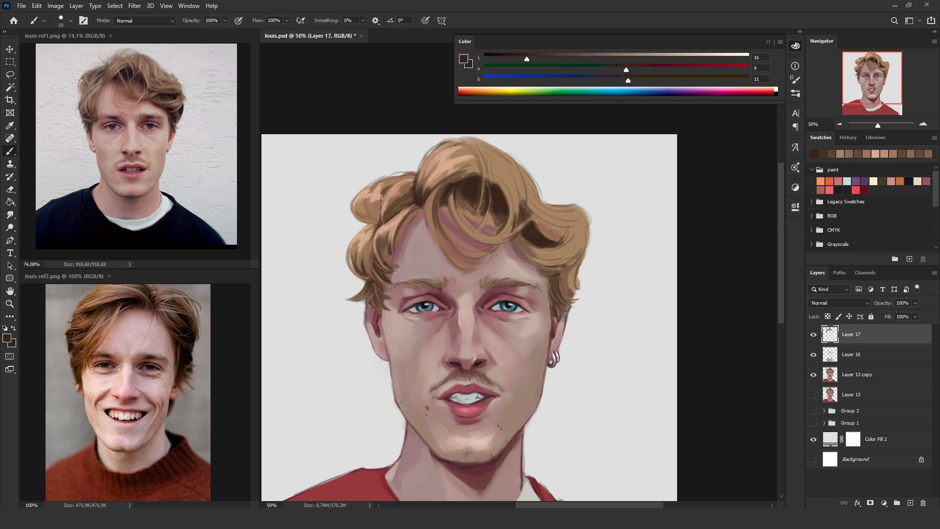
- Paint light-brown strands over the dark hollow of the top curl with a tone sampled from its upper edge
{"action": "left_click", "coordinate": [476, 170], "text": "alt"}
{"action": "left_click_drag", "start_coordinate": [459, 178], "coordinate": [438, 199]}
{"action": "left_click_drag", "start_coordinate": [487, 178], "coordinate": [477, 215]}
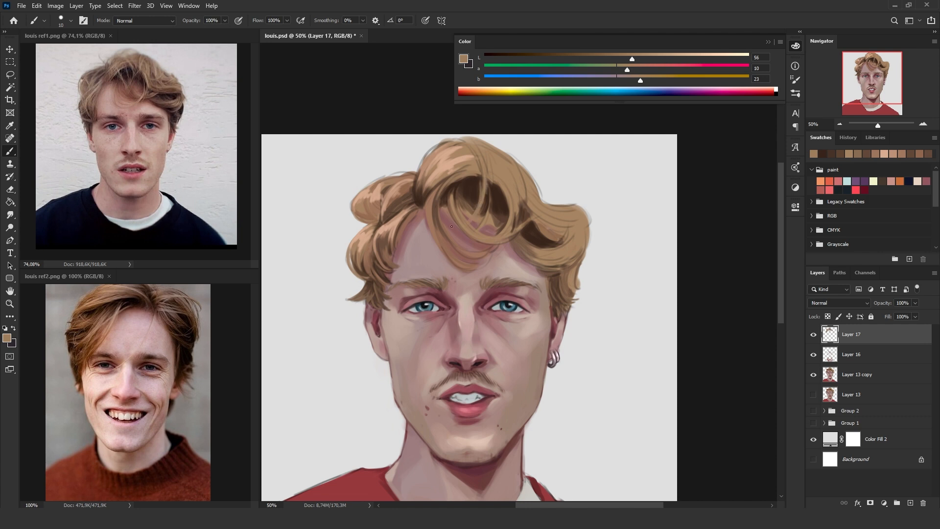
- Add thin peach highlight strands falling across the top curl's dark hollow, reducing the brush to size 8
{"action": "left_click", "coordinate": [486, 179], "text": "alt"}
{"action": "left_click_drag", "start_coordinate": [478, 160], "coordinate": [475, 223]}
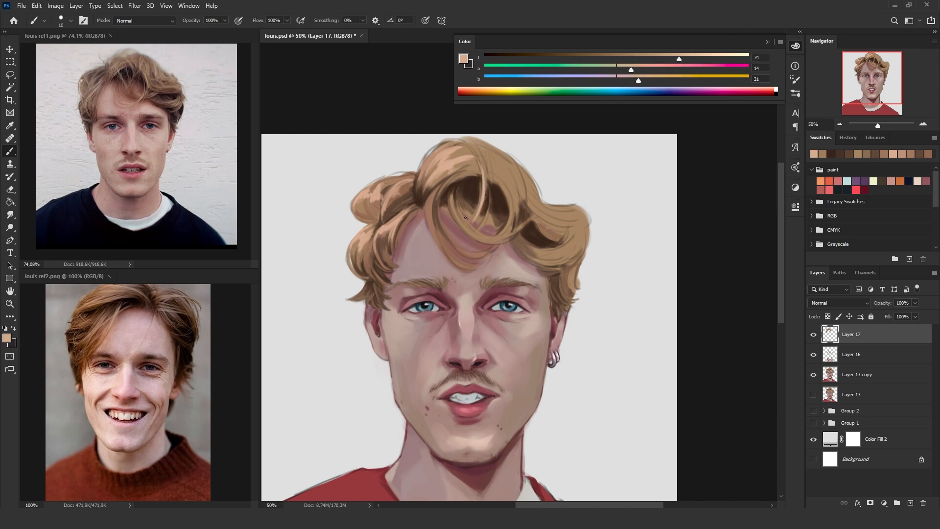
{"action": "key", "text": "bracketleft"}
{"action": "key", "text": "bracketleft"}
{"action": "left_click_drag", "start_coordinate": [479, 159], "coordinate": [476, 215]}
{"action": "mouse_move", "coordinate": [488, 175]}
{"action": "left_mouse_down"}
{"action": "mouse_move", "coordinate": [477, 223]}
{"action": "mouse_move", "coordinate": [488, 223]}
{"action": "mouse_move", "coordinate": [487, 214]}
{"action": "mouse_move", "coordinate": [475, 232]}
{"action": "left_mouse_up"}
{"action": "left_click_drag", "start_coordinate": [480, 151], "coordinate": [493, 195]}
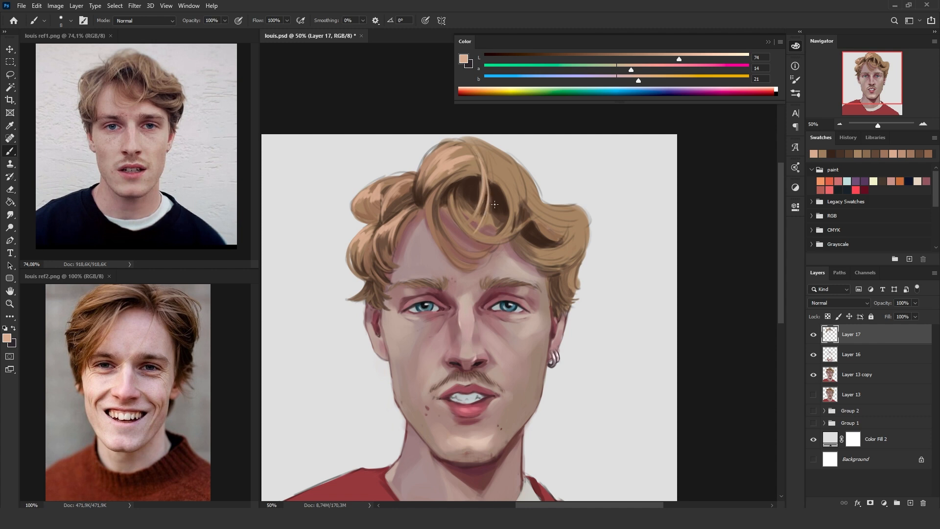
{"action": "mouse_move", "coordinate": [454, 221]}
{"action": "left_mouse_down"}
{"action": "mouse_move", "coordinate": [487, 242]}
{"action": "mouse_move", "coordinate": [475, 219]}
{"action": "left_mouse_up"}
- Brighten the forelock strand curving over the forehead with a sampled warm light brown
{"action": "left_click", "coordinate": [435, 209], "text": "alt"}
{"action": "left_click_drag", "start_coordinate": [438, 230], "coordinate": [467, 254]}
{"action": "left_click_drag", "start_coordinate": [435, 201], "coordinate": [452, 247]}
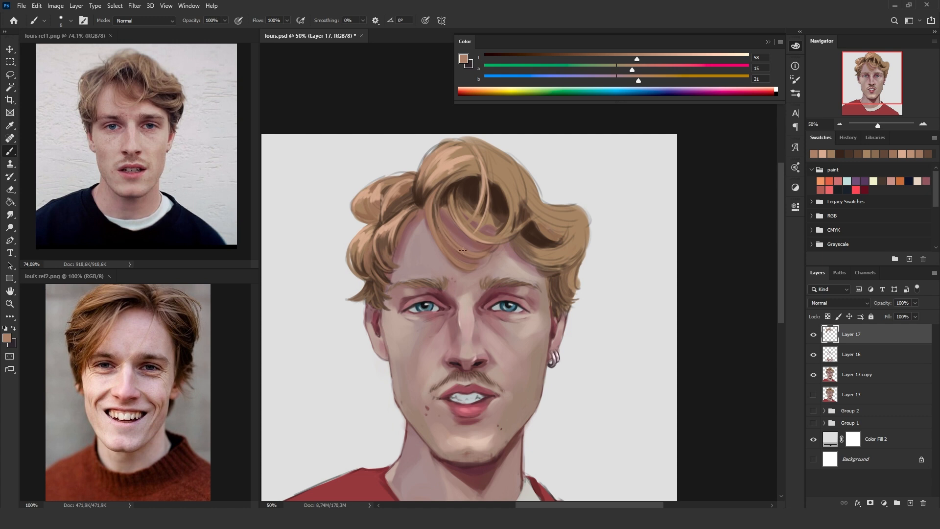
- Clean up the forehead around the forelock tip with sampled skin tones and a size 20 brush
{"action": "left_click", "coordinate": [490, 263], "text": "alt"}
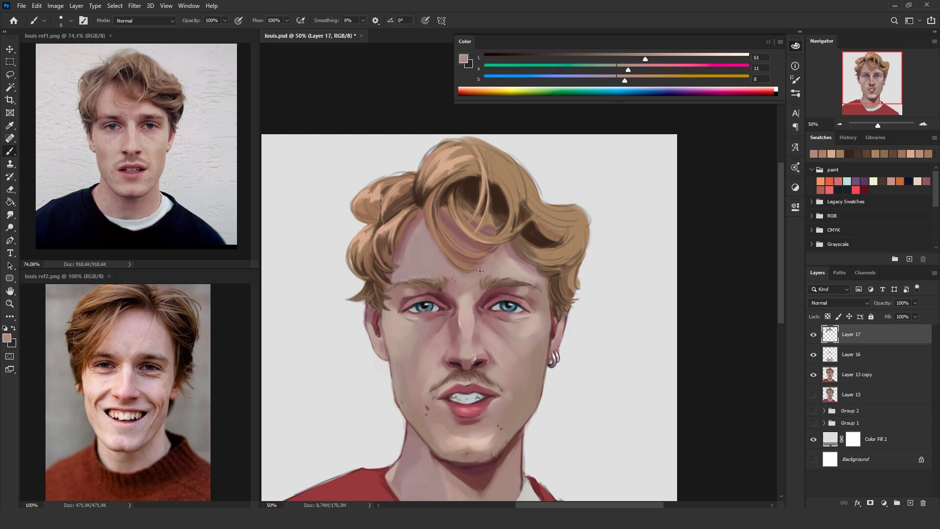
{"action": "left_click", "coordinate": [483, 268], "text": "alt"}
{"action": "key", "text": "bracketright"}
{"action": "key", "text": "bracketright"}
{"action": "key", "text": "bracketright"}
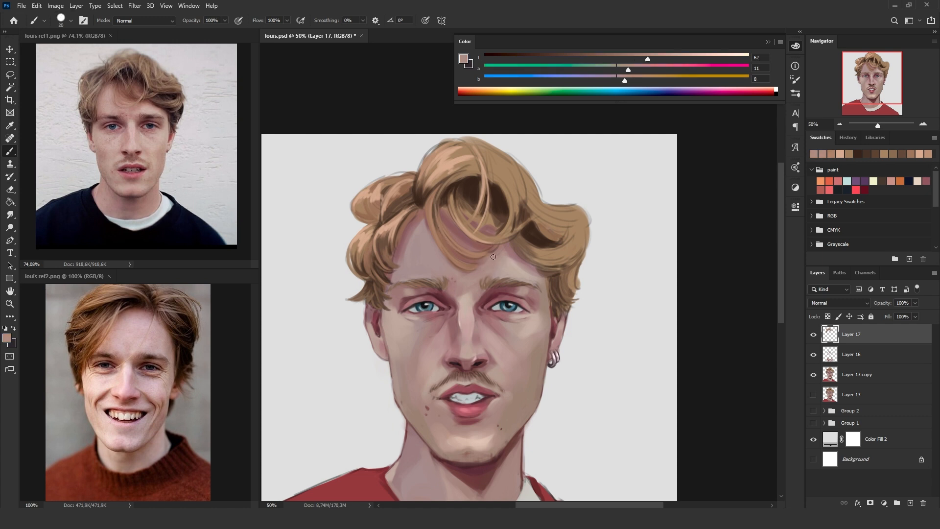
{"action": "left_click", "coordinate": [467, 262], "text": "alt"}
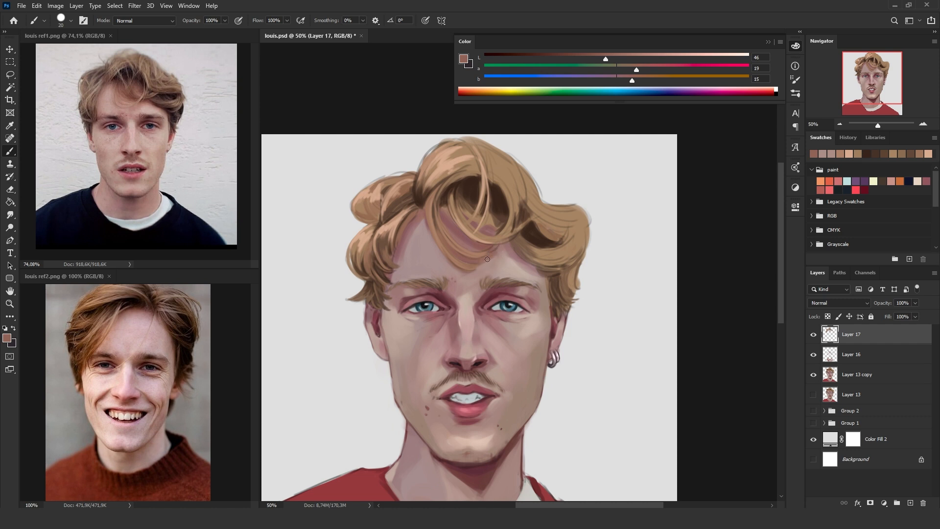
- Check the latest hair work by toggling Layer 17 close up and with the whole painting at 25%
{"action": "left_click", "coordinate": [817, 335]}
{"action": "left_click", "coordinate": [818, 334]}
{"action": "left_click", "coordinate": [819, 335]}
{"action": "left_click", "coordinate": [819, 336]}
{"action": "key", "text": "ctrl+minus"}
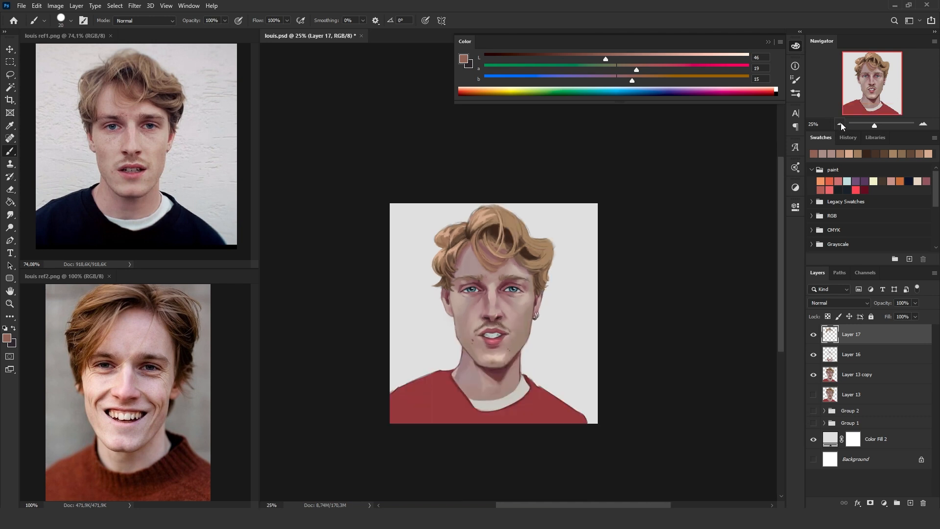
{"action": "key", "text": "ctrl+comma"}
{"action": "key", "text": "ctrl+comma"}
{"action": "key", "text": "ctrl+plus"}
- Tone the inner part of the lower side curl with a sampled peach darkened to lightness 52
{"action": "left_click", "coordinate": [417, 219], "text": "alt"}
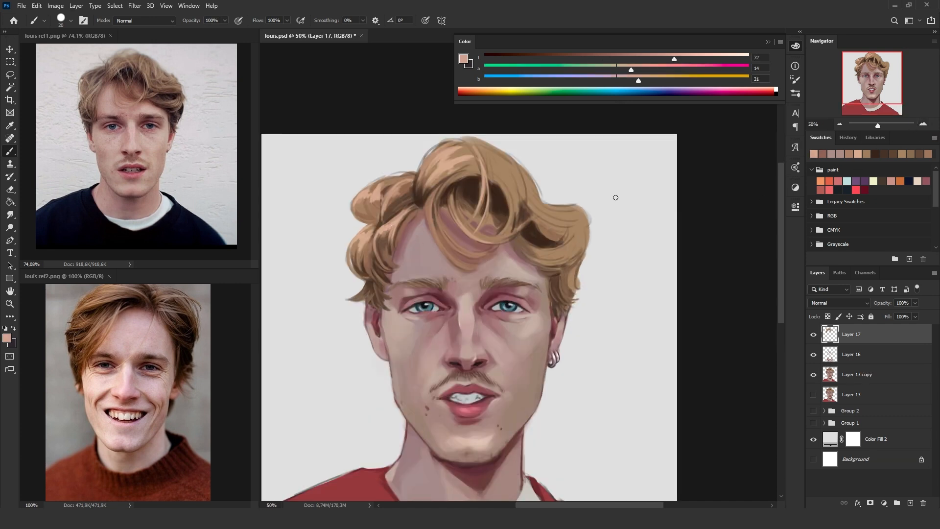
{"action": "left_click_drag", "start_coordinate": [674, 58], "coordinate": [622, 59]}
{"action": "left_click_drag", "start_coordinate": [389, 247], "coordinate": [384, 254]}
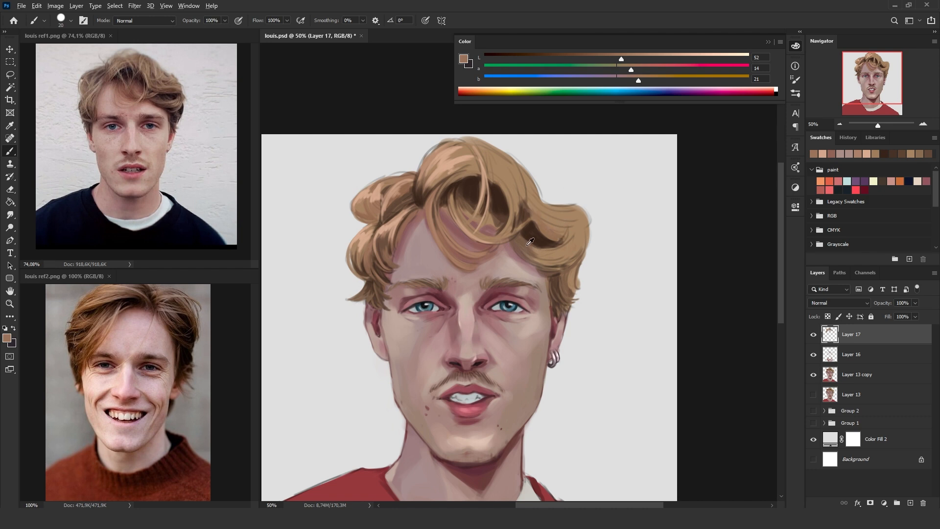
- Soften the dark shadow under the hair wave above the earring-side temple with sampled mid-browns
{"action": "left_click", "coordinate": [530, 243], "text": "alt"}
{"action": "key", "text": "bracketleft"}
{"action": "left_click", "coordinate": [370, 251], "text": "alt"}
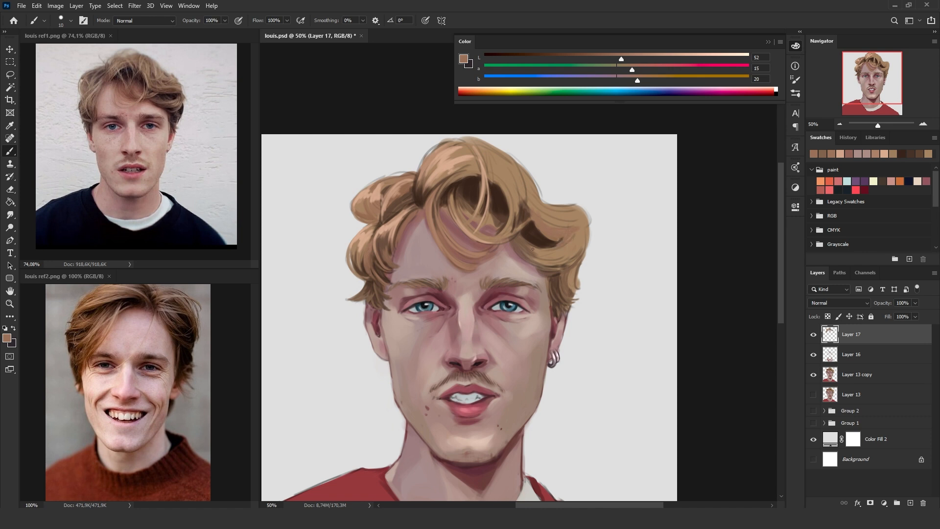
{"action": "key", "text": "bracketright"}
{"action": "key", "text": "bracketright"}
{"action": "key", "text": "bracketright"}
{"action": "left_click", "coordinate": [541, 247], "text": "alt"}
{"action": "key", "text": "bracketleft"}
{"action": "key", "text": "bracketleft"}
{"action": "key", "text": "bracketleft"}
{"action": "left_click_drag", "start_coordinate": [549, 246], "coordinate": [559, 244]}
- Paint sampled mid-brown and dark brown strands into the hair wave above the earring-side temple
{"action": "left_click", "coordinate": [568, 279], "text": "alt"}
{"action": "mouse_move", "coordinate": [527, 215]}
{"action": "left_mouse_down"}
{"action": "mouse_move", "coordinate": [567, 239]}
{"action": "mouse_move", "coordinate": [544, 236]}
{"action": "mouse_move", "coordinate": [544, 213]}
{"action": "mouse_move", "coordinate": [578, 232]}
{"action": "mouse_move", "coordinate": [546, 236]}
{"action": "mouse_move", "coordinate": [586, 231]}
{"action": "mouse_move", "coordinate": [565, 241]}
{"action": "mouse_move", "coordinate": [589, 219]}
{"action": "mouse_move", "coordinate": [561, 230]}
{"action": "left_mouse_up"}
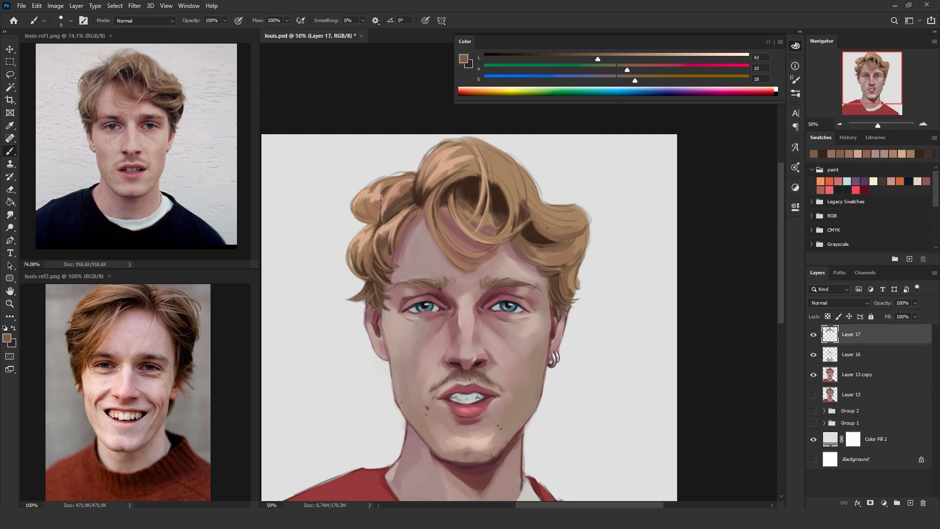
{"action": "left_click", "coordinate": [523, 201], "text": "alt"}
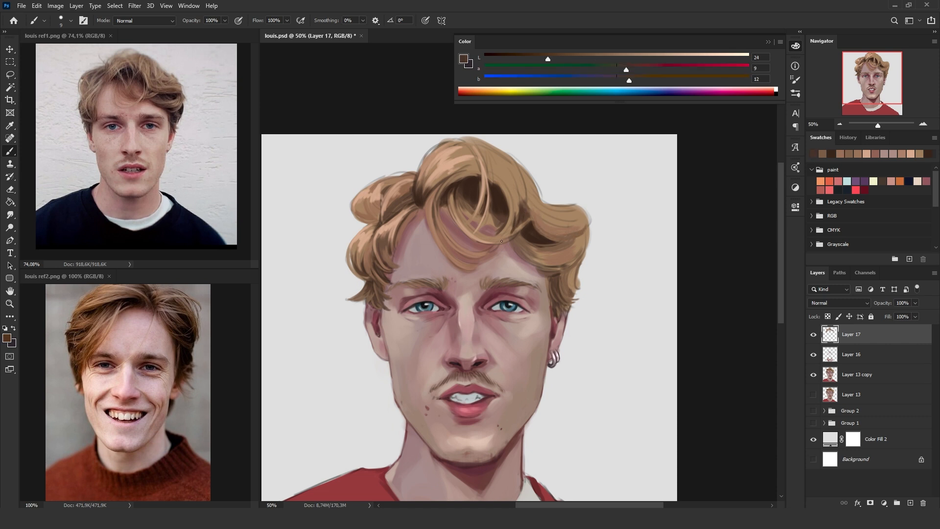
- Blend the forelock's lower outer edge, where it meets the hair wave, with sampled tans and a dark brown
{"action": "left_click", "coordinate": [514, 217], "text": "alt"}
{"action": "left_click_drag", "start_coordinate": [500, 239], "coordinate": [515, 215]}
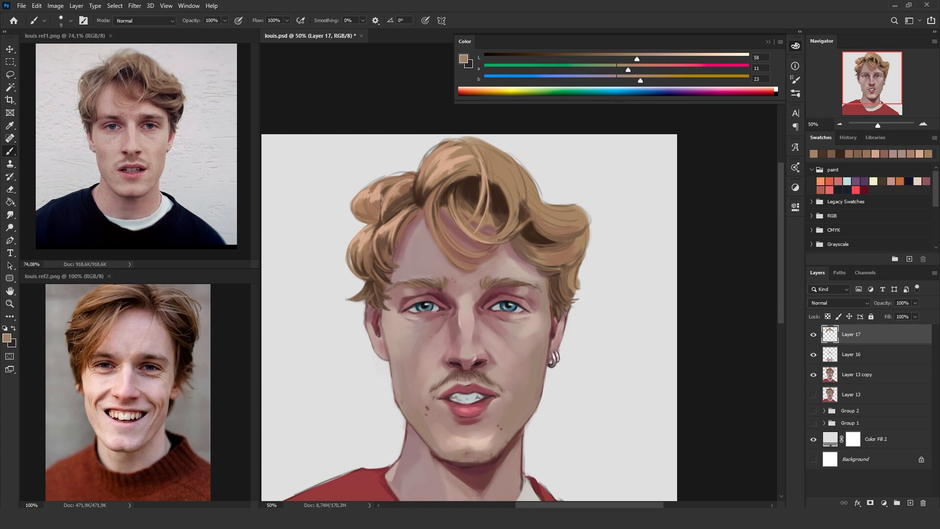
{"action": "left_click", "coordinate": [509, 220], "text": "alt"}
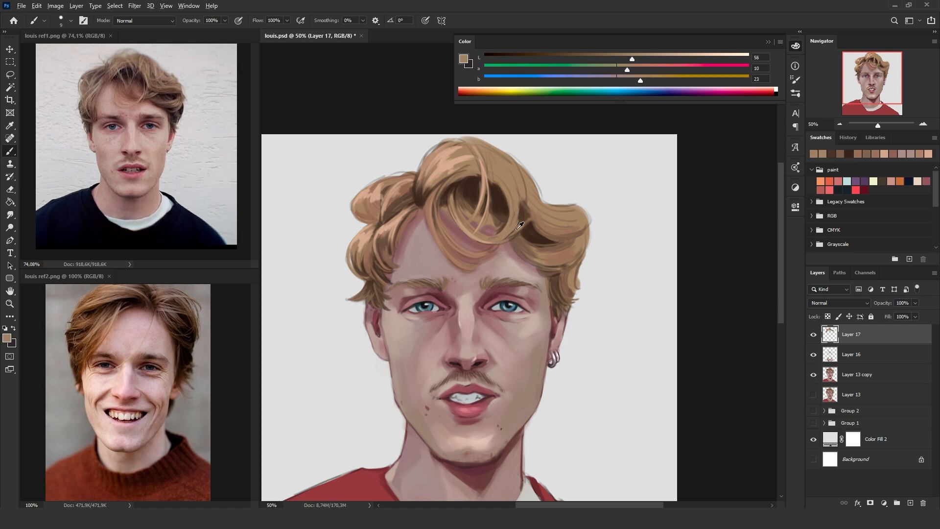
{"action": "left_click", "coordinate": [514, 230], "text": "alt"}
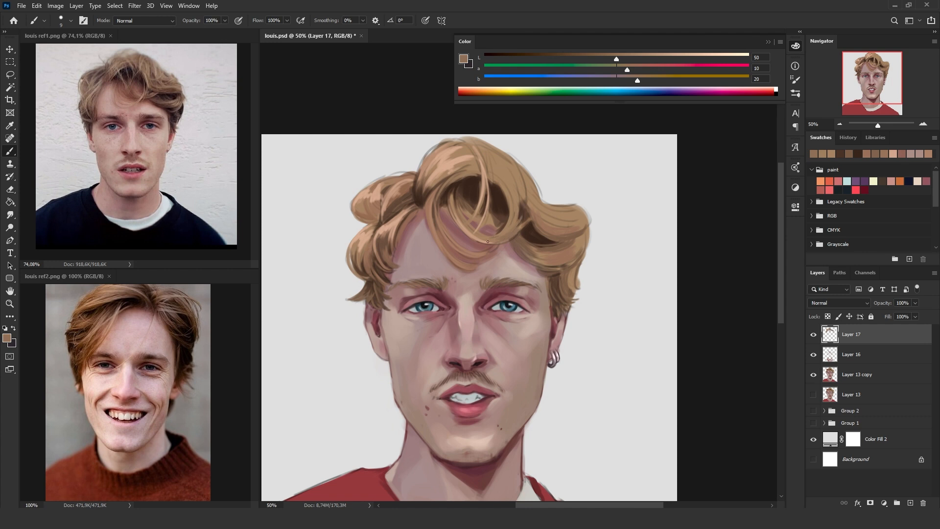
{"action": "left_click", "coordinate": [524, 216], "text": "alt"}
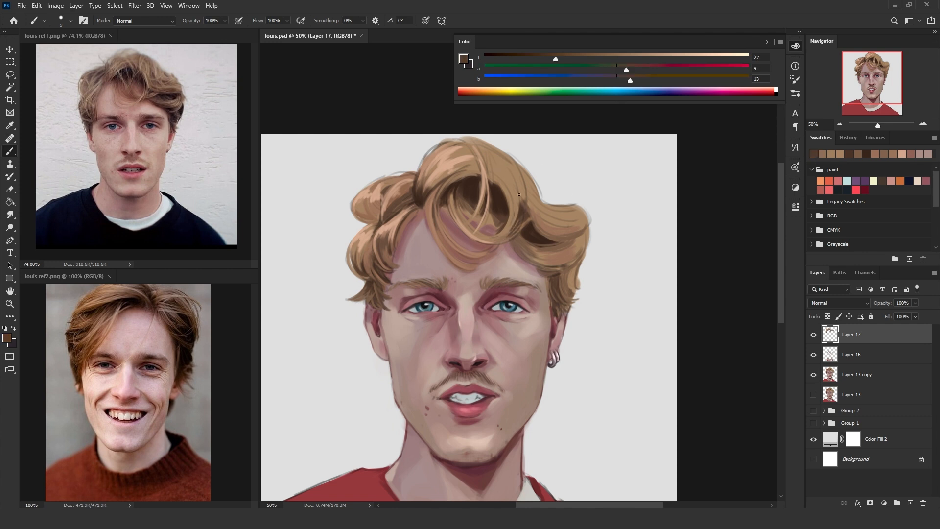
{"action": "left_click", "coordinate": [513, 223], "text": "alt"}
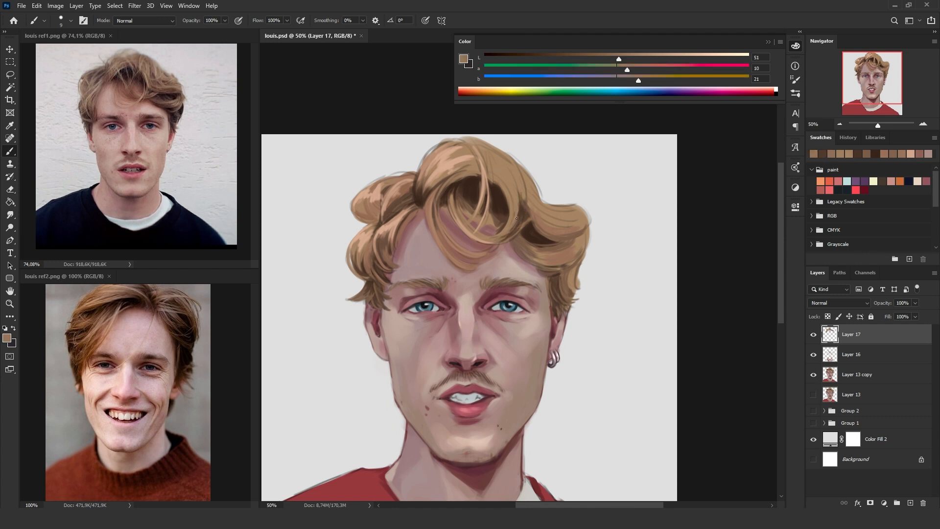
- Paint a thin strand across the crown of the top curl with a sampled brown of lightness 39, redoing the first stroke
{"action": "key", "text": "bracketright"}
{"action": "key", "text": "bracketright"}
{"action": "key", "text": "bracketright"}
{"action": "key", "text": "bracketright"}
{"action": "left_click", "coordinate": [530, 204], "text": "alt"}
{"action": "key", "text": "bracketleft"}
{"action": "key", "text": "bracketleft"}
{"action": "key", "text": "bracketleft"}
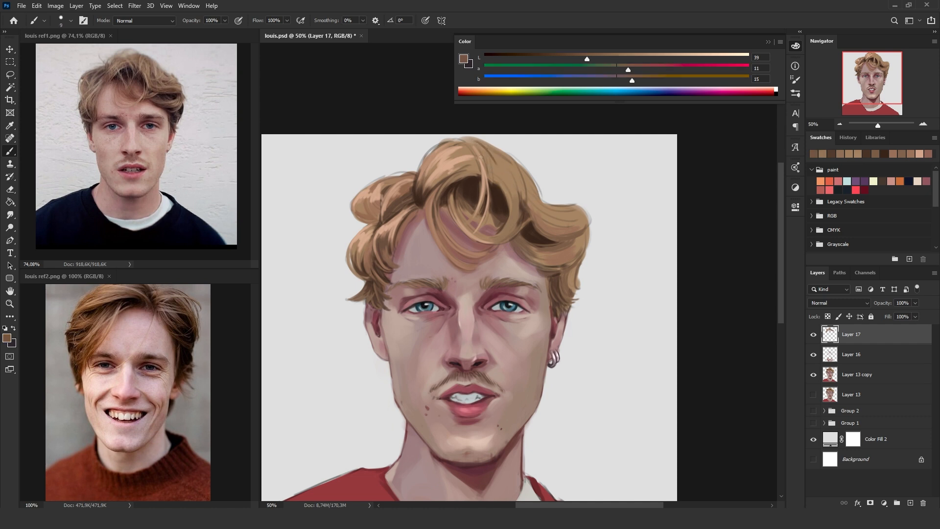
{"action": "mouse_move", "coordinate": [483, 147]}
{"action": "left_mouse_down"}
{"action": "mouse_move", "coordinate": [504, 191]}
{"action": "mouse_move", "coordinate": [520, 184]}
{"action": "left_mouse_up"}
{"action": "key", "text": "ctrl+z"}
{"action": "left_click_drag", "start_coordinate": [460, 142], "coordinate": [491, 164]}
- Add light peach highlight strands down the outer side of the top curl with a size 20 brush
{"action": "key", "text": "bracketright"}
{"action": "key", "text": "bracketright"}
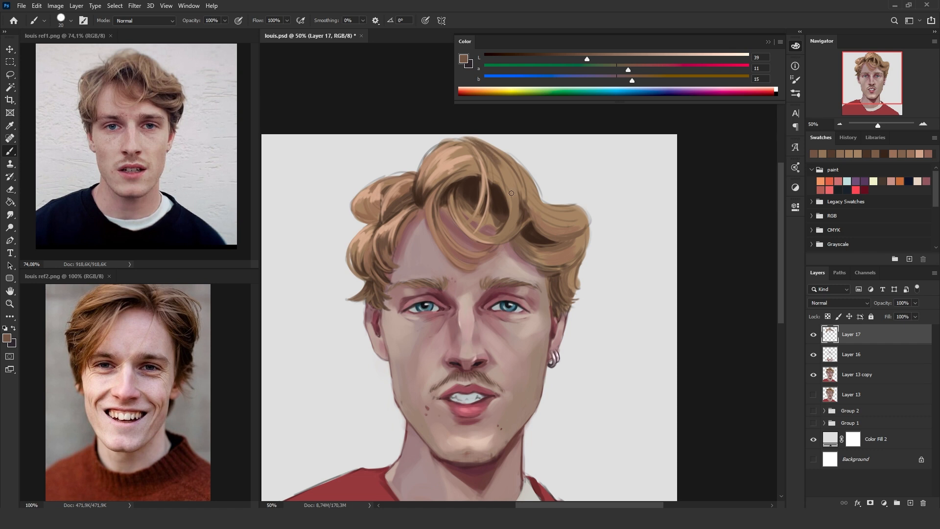
{"action": "left_click", "coordinate": [511, 186], "text": "alt"}
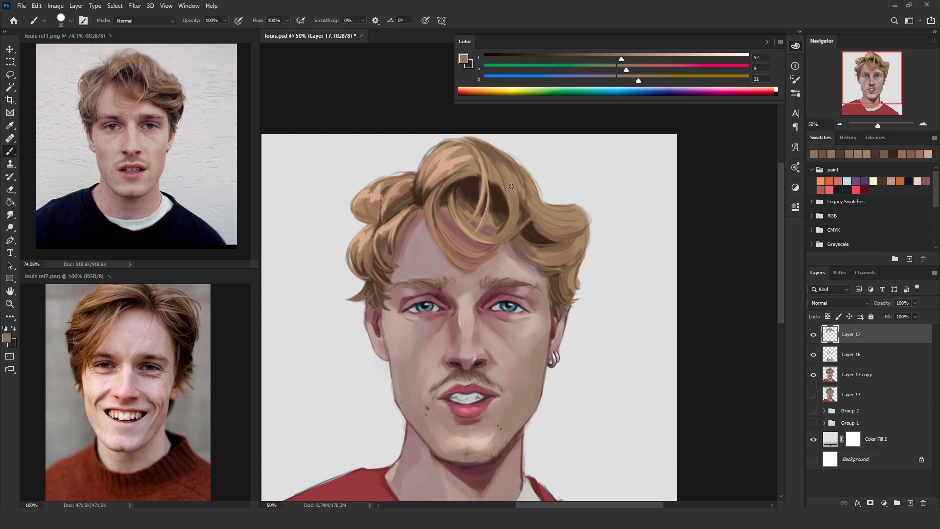
{"action": "left_click", "coordinate": [492, 177], "text": "alt"}
{"action": "left_click", "coordinate": [491, 162], "text": "alt"}
{"action": "left_click_drag", "start_coordinate": [497, 157], "coordinate": [514, 216]}
{"action": "left_click_drag", "start_coordinate": [498, 167], "coordinate": [514, 223]}
- Refine the strands and dark edge on the forelock's outer side with sampled browns and a size 9 brush
{"action": "key", "text": "bracketleft"}
{"action": "key", "text": "bracketleft"}
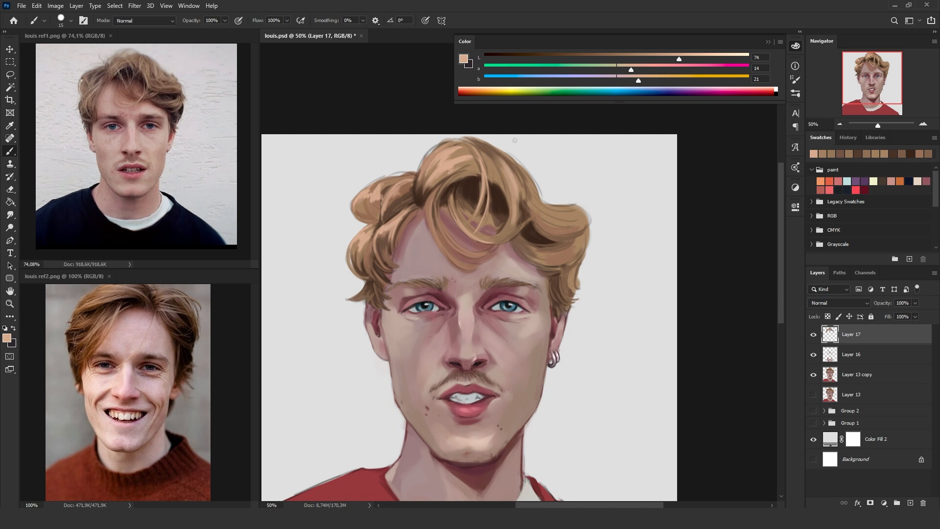
{"action": "left_click", "coordinate": [520, 175], "text": "alt"}
{"action": "left_click", "coordinate": [509, 164], "text": "alt"}
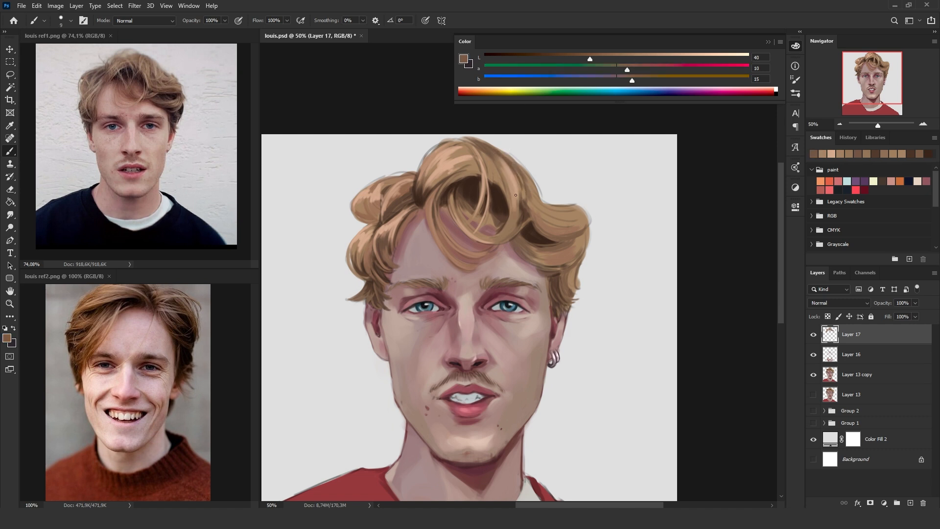
{"action": "left_click", "coordinate": [518, 221], "text": "alt"}
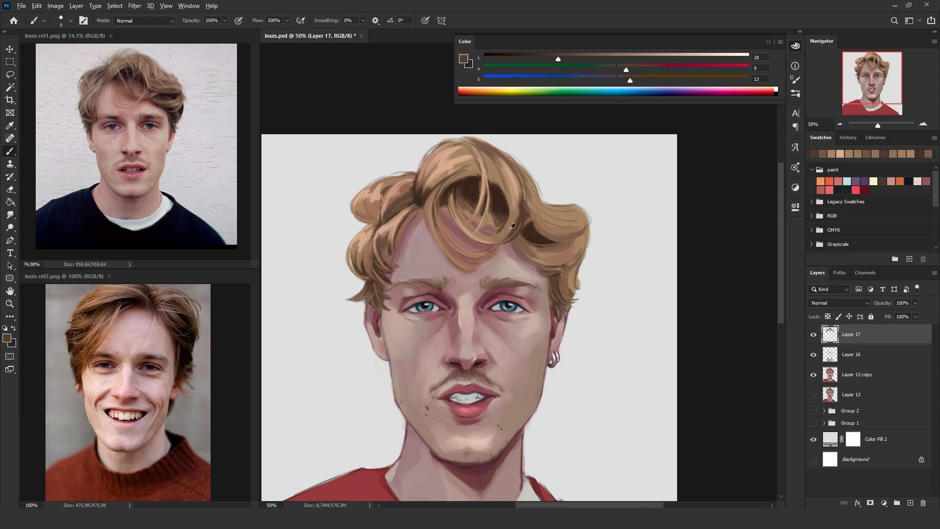
{"action": "left_click", "coordinate": [516, 225], "text": "alt"}
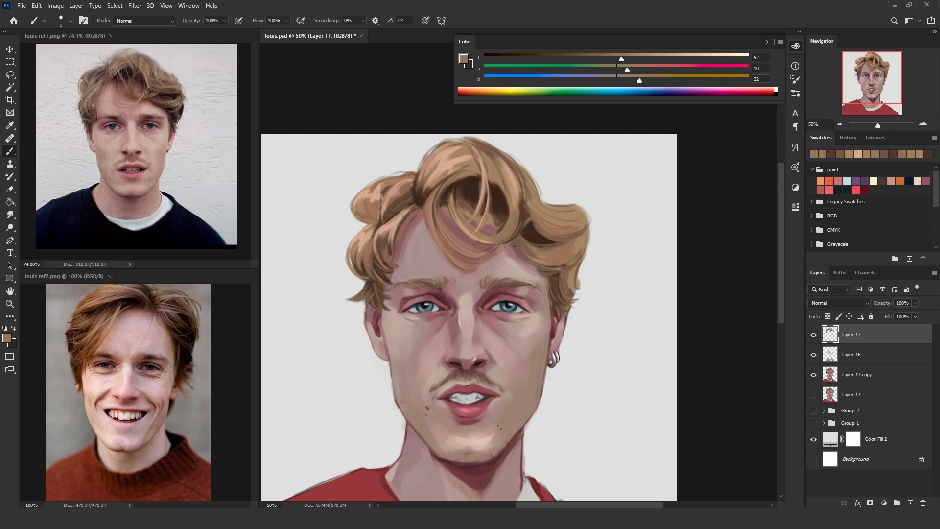
- Add very dark brown accents under the hair wave and in the temple hair above the earring
{"action": "left_click", "coordinate": [507, 200], "text": "alt"}
{"action": "mouse_move", "coordinate": [533, 244]}
{"action": "left_mouse_down"}
{"action": "mouse_move", "coordinate": [565, 248]}
{"action": "mouse_move", "coordinate": [574, 237]}
{"action": "left_mouse_up"}
{"action": "left_click_drag", "start_coordinate": [559, 286], "coordinate": [564, 273]}
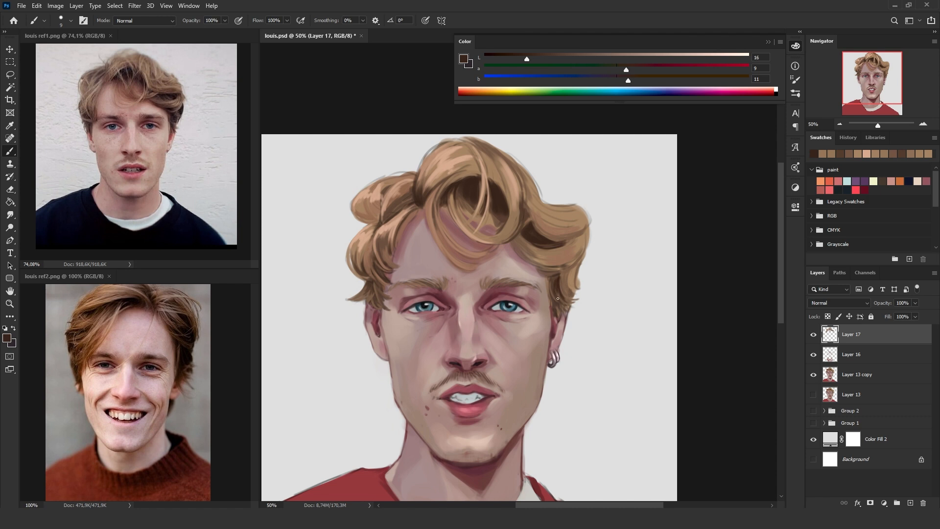
{"action": "left_click_drag", "start_coordinate": [561, 278], "coordinate": [573, 267]}
- Refine the temple hair and its hairline above the earring with sampled tans, mid-browns and a warm skin brown
{"action": "left_click", "coordinate": [573, 276], "text": "alt"}
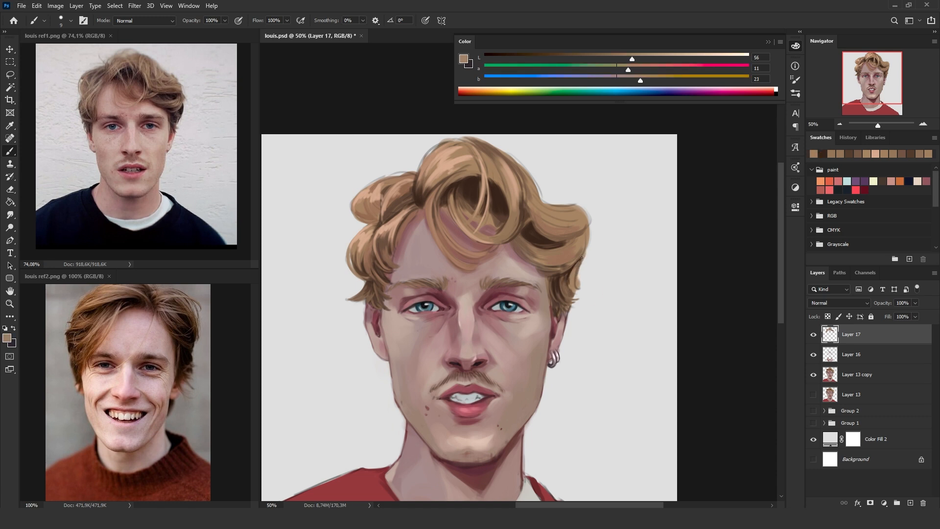
{"action": "left_click", "coordinate": [570, 292], "text": "alt"}
{"action": "mouse_move", "coordinate": [568, 287]}
{"action": "left_mouse_down"}
{"action": "mouse_move", "coordinate": [574, 266]}
{"action": "mouse_move", "coordinate": [566, 280]}
{"action": "left_mouse_up"}
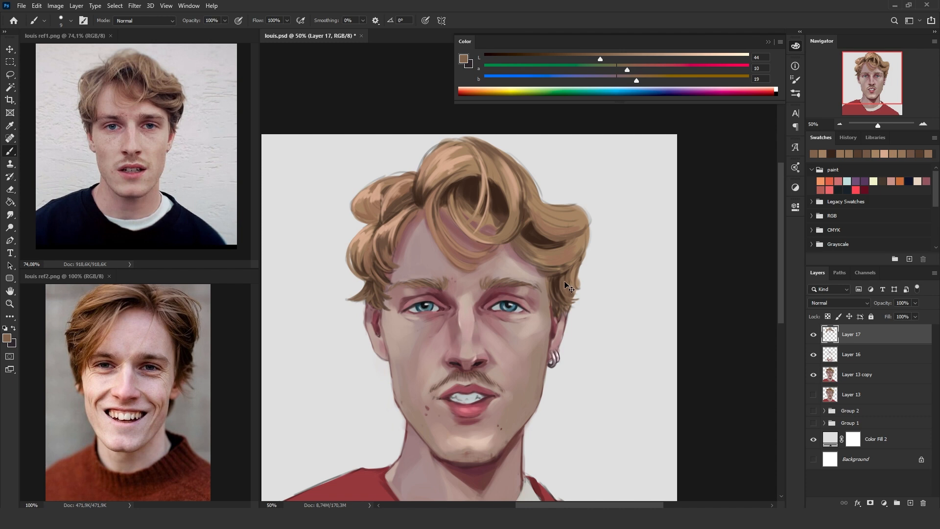
{"action": "left_click", "coordinate": [546, 264], "text": "alt"}
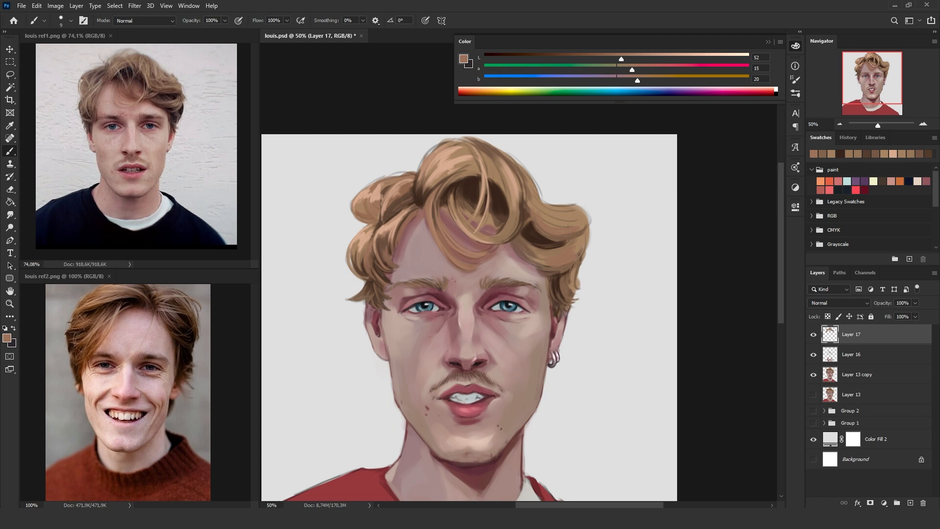
{"action": "left_click", "coordinate": [553, 272], "text": "alt"}
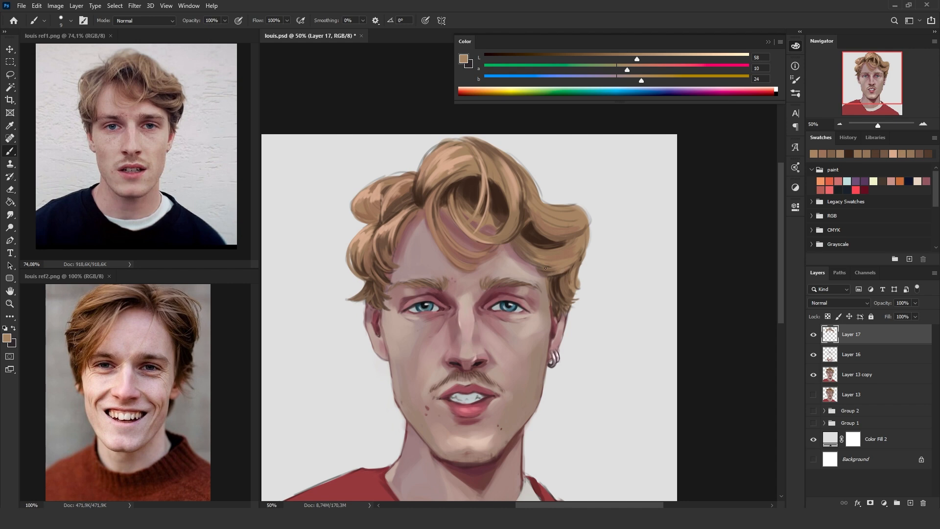
- Compare the portrait with and without Layer 17, leaving its layer style unchanged
{"action": "left_click", "coordinate": [814, 335]}
{"action": "left_click", "coordinate": [814, 336]}
{"action": "double_click", "coordinate": [824, 335]}
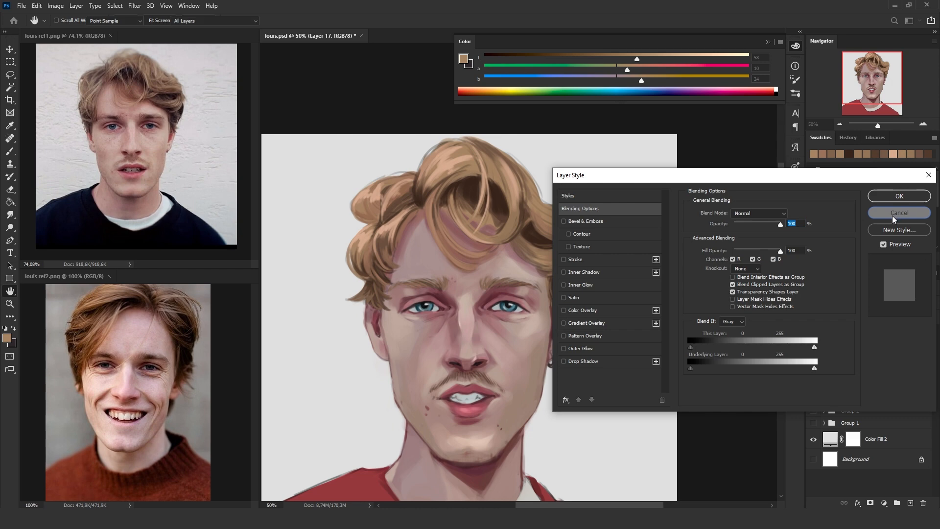
{"action": "left_click", "coordinate": [894, 214]}
- Rework the shadows under the earring-side hair wave and inside the top curl with sampled dark browns and a tan
{"action": "left_click", "coordinate": [548, 241], "text": "alt"}
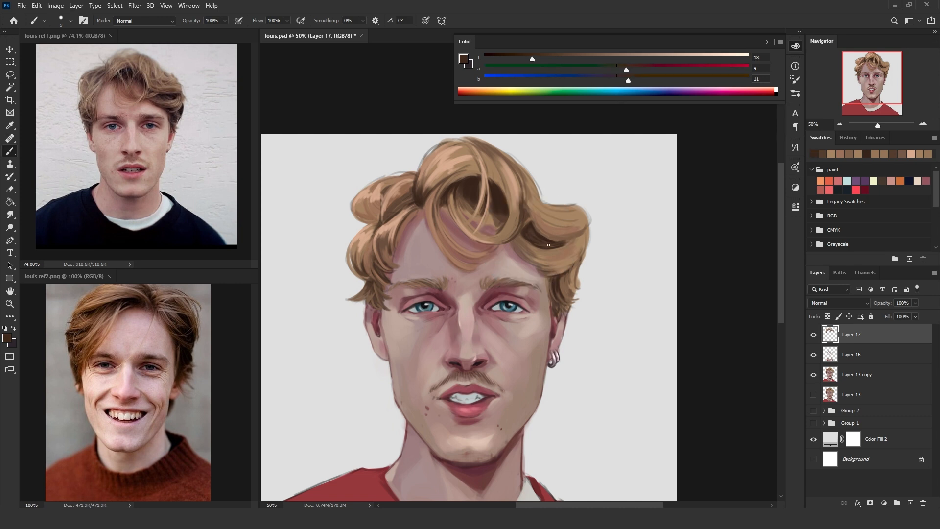
{"action": "left_click", "coordinate": [532, 226], "text": "alt"}
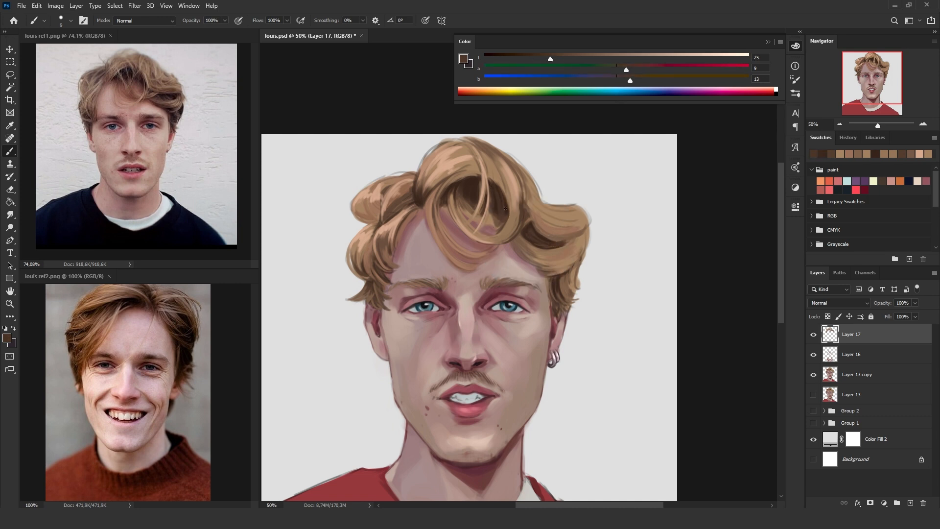
{"action": "left_click", "coordinate": [451, 188], "text": "alt"}
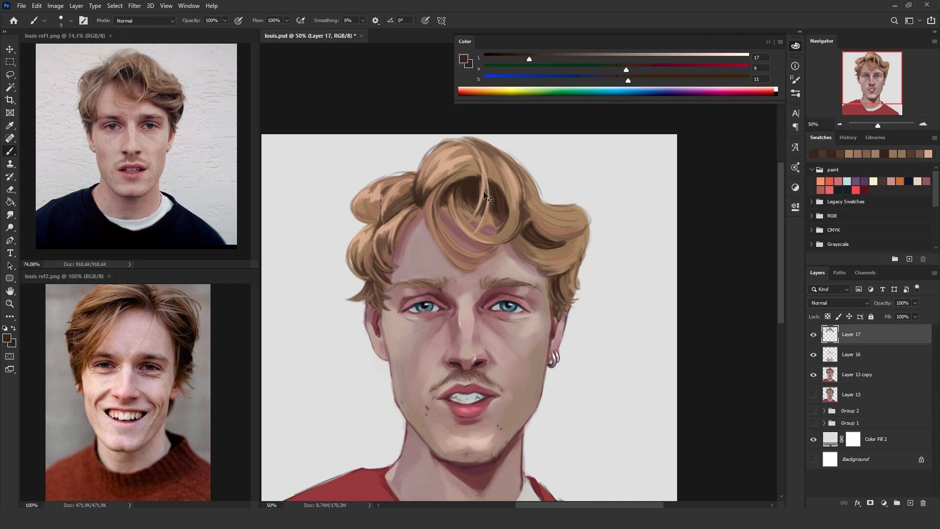
{"action": "left_click", "coordinate": [449, 169], "text": "alt"}
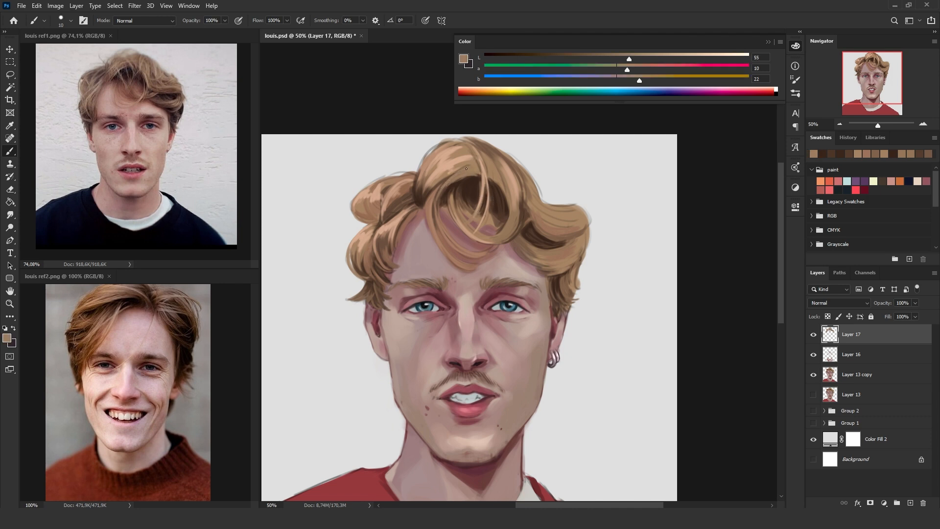
- Shade the folds of the upper side curl with a sampled brown and a warm tan at brush size 10
{"action": "left_click", "coordinate": [446, 180], "text": "alt"}
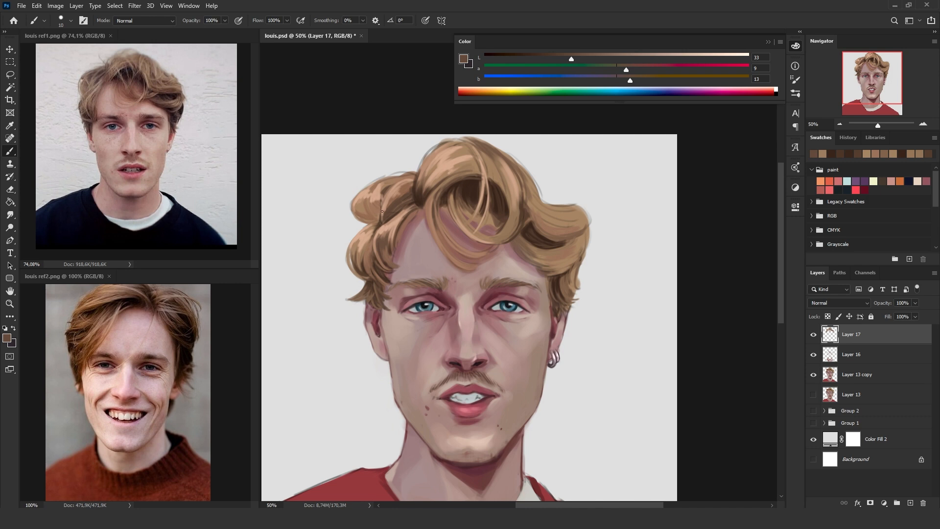
{"action": "left_click", "coordinate": [375, 198], "text": "alt"}
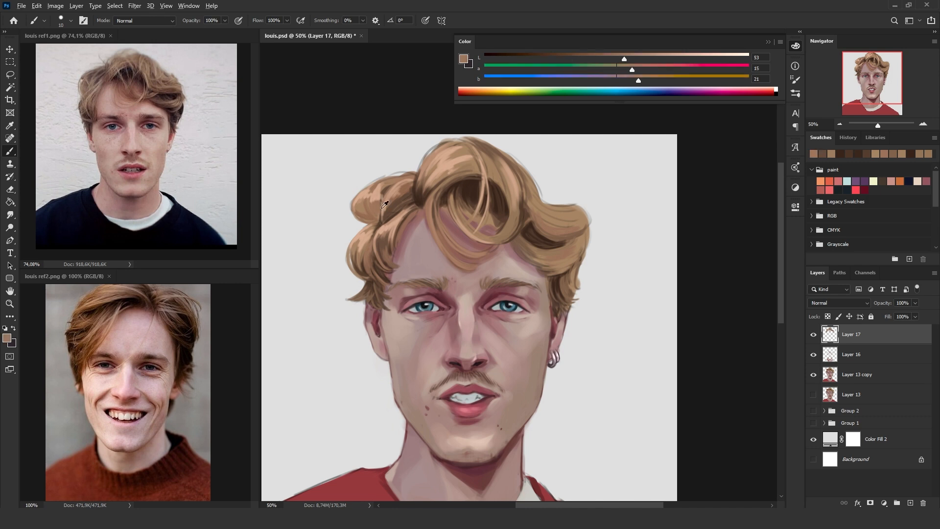
- Paint darker and lighter strands into the curl on the portrait's right side, using browns sampled from the hair on Layer 17
{"action": "left_click", "coordinate": [388, 188], "text": "alt"}
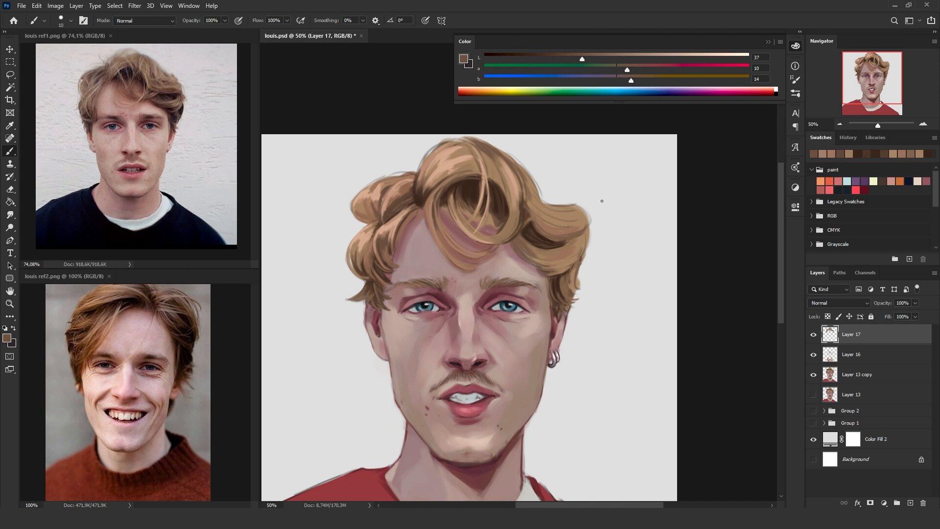
{"action": "mouse_move", "coordinate": [534, 195]}
{"action": "left_mouse_down"}
{"action": "mouse_move", "coordinate": [562, 211]}
{"action": "mouse_move", "coordinate": [566, 235]}
{"action": "left_mouse_up"}
{"action": "left_click", "coordinate": [532, 187], "text": "alt"}
{"action": "key", "text": "bracketright"}
{"action": "key", "text": "bracketright"}
{"action": "key", "text": "bracketright"}
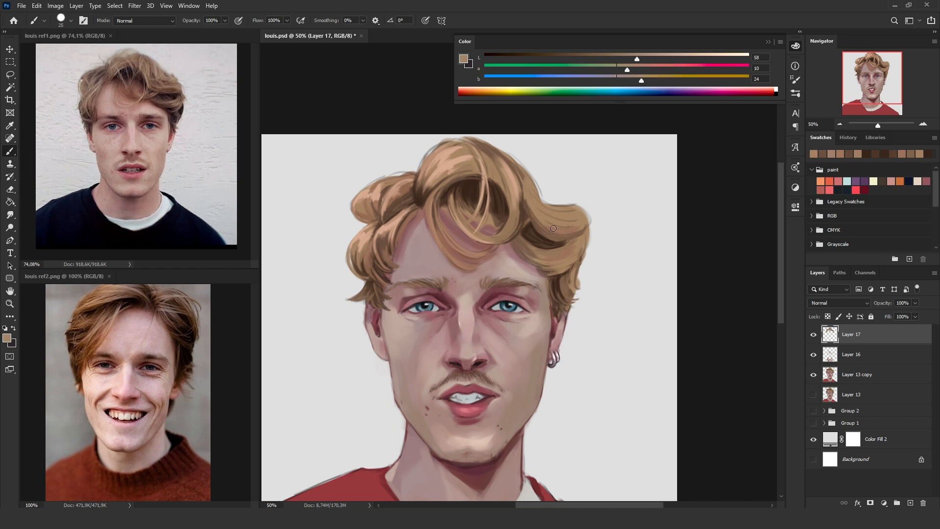
{"action": "left_click_drag", "start_coordinate": [536, 216], "coordinate": [568, 232]}
- Compare the portrait with and without the paint on Layer 17
{"action": "left_click", "coordinate": [536, 406], "text": "alt"}
{"action": "left_click", "coordinate": [814, 335]}
{"action": "left_click", "coordinate": [814, 334]}
{"action": "left_click", "coordinate": [814, 334]}
{"action": "left_click", "coordinate": [814, 335]}
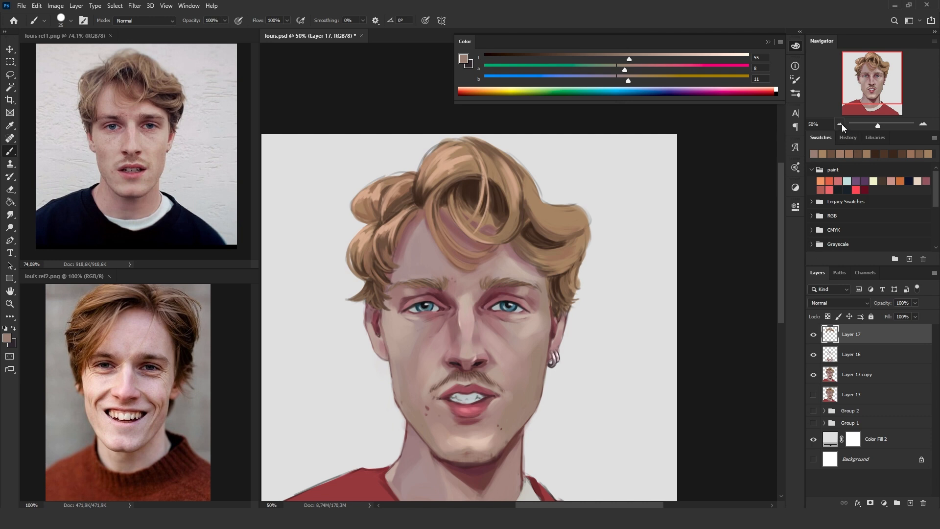
- Check the whole portrait mirrored horizontally, restore its orientation, and return to 50% zoom on the head
{"action": "key", "text": "ctrl+minus"}
{"action": "scroll", "coordinate": [592, 396], "scroll_direction": "down", "scroll_amount": 2}
{"action": "key", "text": "ctrl+shift+h"}
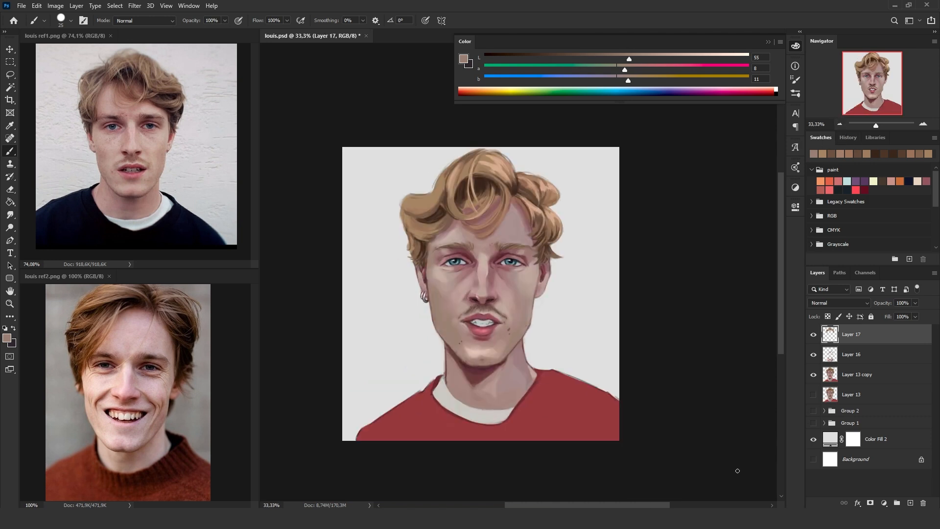
{"action": "key", "text": "ctrl+shift+h"}
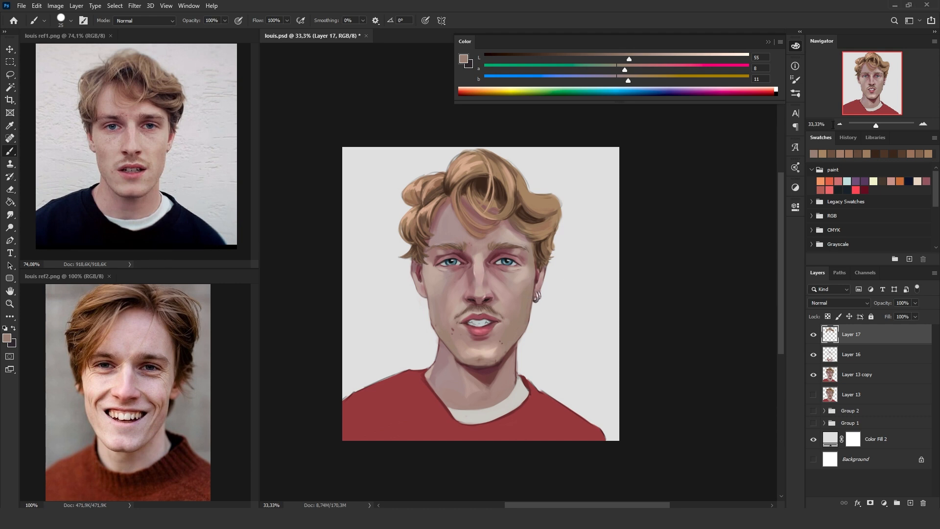
{"action": "left_click", "coordinate": [923, 124]}
{"action": "left_click", "coordinate": [923, 124]}
{"action": "scroll", "coordinate": [685, 278], "scroll_direction": "up", "scroll_amount": 1}
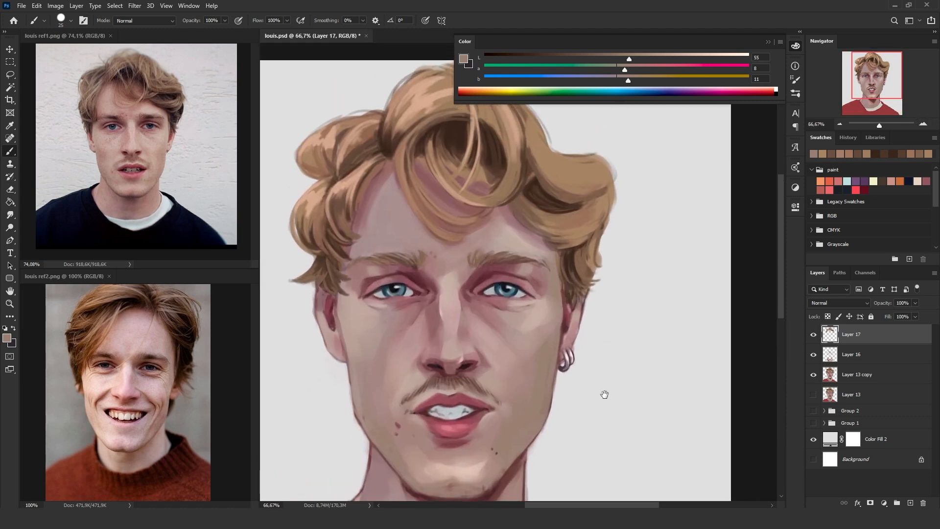
{"action": "key", "text": "ctrl+minus"}
{"action": "left_click_drag", "start_coordinate": [612, 255], "coordinate": [600, 276]}
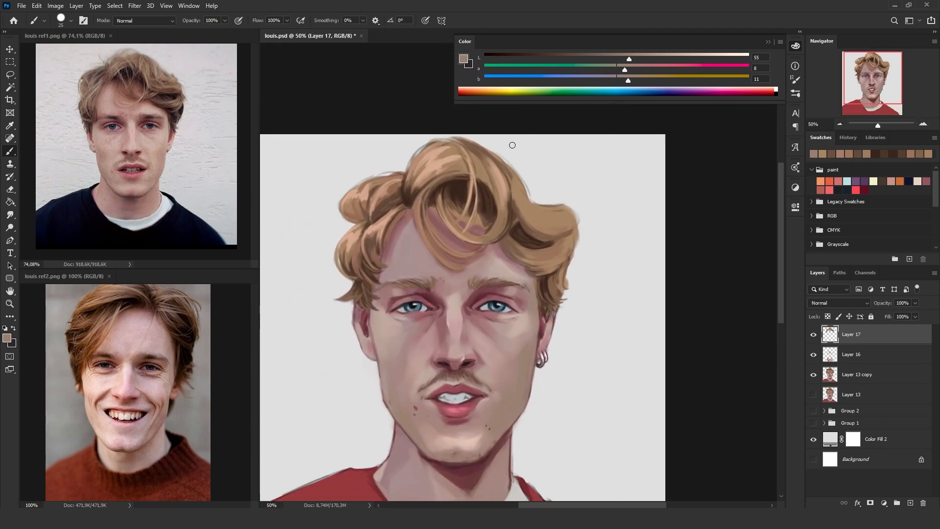
- Define the outline of the crown and the upper-left curl with a sampled brown and a 9 px brush
{"action": "left_click", "coordinate": [425, 149], "text": "alt"}
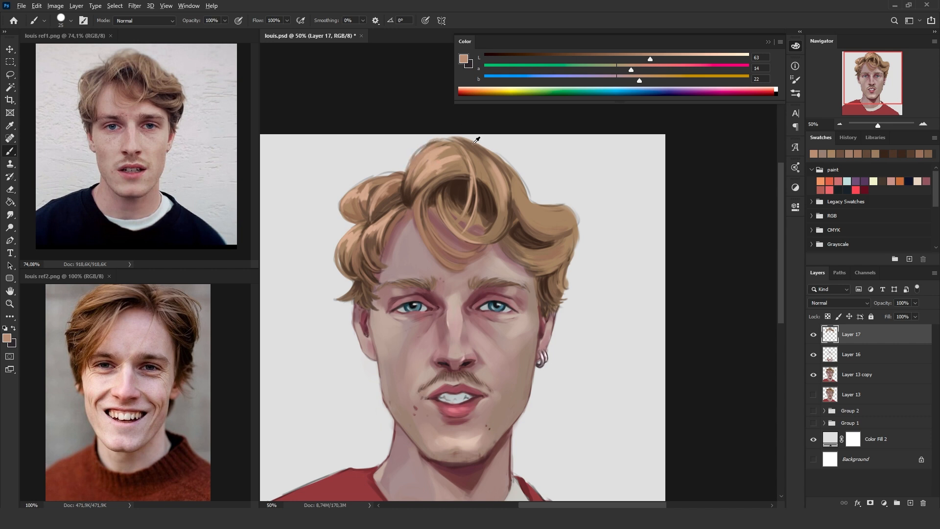
{"action": "left_click", "coordinate": [420, 155], "text": "alt"}
{"action": "key", "text": "bracketleft"}
{"action": "key", "text": "bracketleft"}
{"action": "key", "text": "bracketleft"}
{"action": "key", "text": "bracketleft"}
{"action": "mouse_move", "coordinate": [420, 155]}
{"action": "left_mouse_down"}
{"action": "mouse_move", "coordinate": [409, 168]}
{"action": "mouse_move", "coordinate": [430, 147]}
{"action": "mouse_move", "coordinate": [455, 141]}
{"action": "mouse_move", "coordinate": [446, 139]}
{"action": "left_mouse_up"}
{"action": "mouse_move", "coordinate": [398, 176]}
{"action": "left_mouse_down"}
{"action": "mouse_move", "coordinate": [369, 177]}
{"action": "mouse_move", "coordinate": [341, 205]}
{"action": "left_mouse_up"}
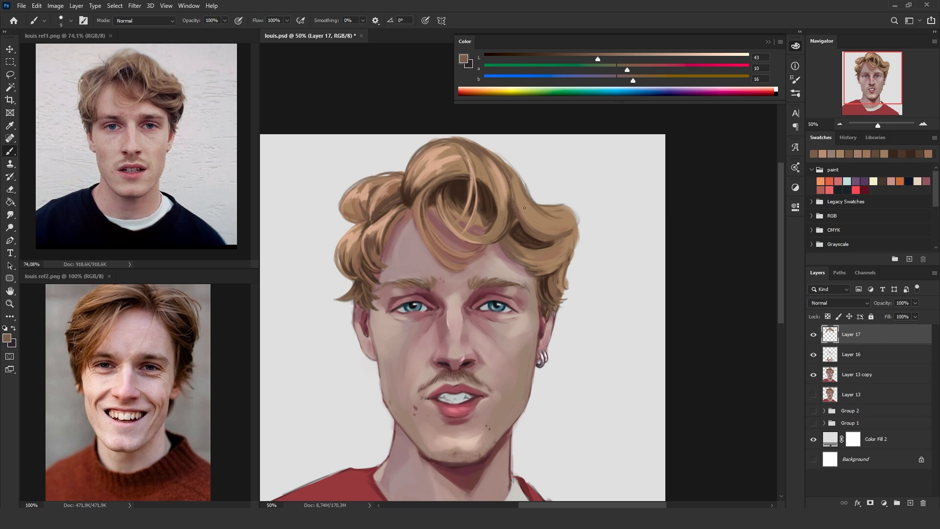
- Paint brown strands down the right side of the hair and blend a reddish brown into the right curl on Layer 17
{"action": "mouse_move", "coordinate": [506, 174]}
{"action": "left_mouse_down"}
{"action": "mouse_move", "coordinate": [520, 213]}
{"action": "mouse_move", "coordinate": [568, 230]}
{"action": "mouse_move", "coordinate": [556, 215]}
{"action": "mouse_move", "coordinate": [570, 247]}
{"action": "mouse_move", "coordinate": [533, 271]}
{"action": "left_mouse_up"}
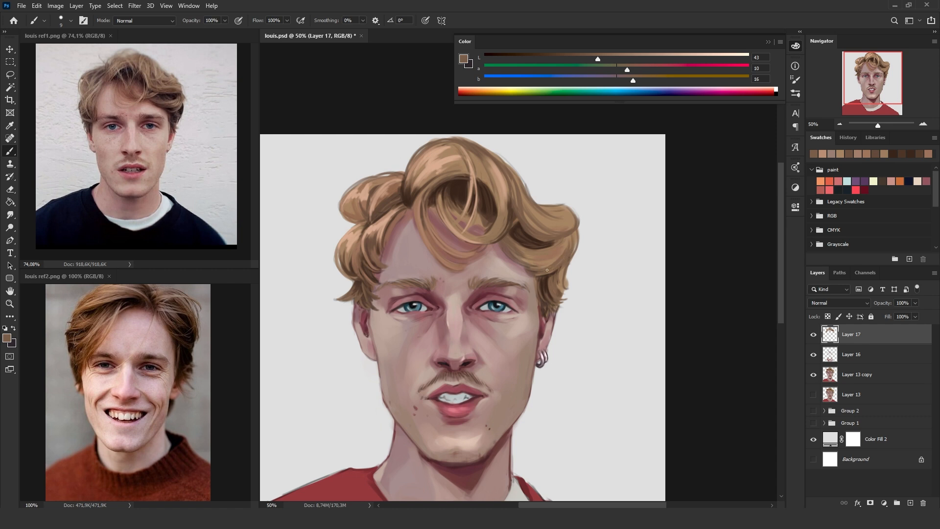
{"action": "left_click", "coordinate": [537, 251], "text": "alt"}
{"action": "key", "text": "bracketright"}
{"action": "key", "text": "bracketright"}
{"action": "left_click", "coordinate": [551, 220]}
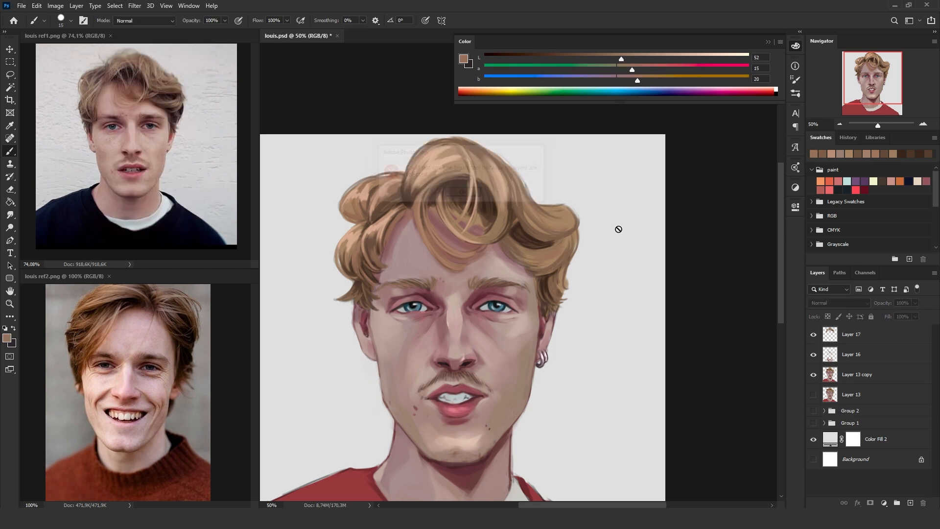
{"action": "key", "text": "alt+period"}
{"action": "key", "text": "bracketright"}
{"action": "key", "text": "bracketright"}
{"action": "key", "text": "bracketright"}
{"action": "key", "text": "bracketleft"}
{"action": "key", "text": "bracketleft"}
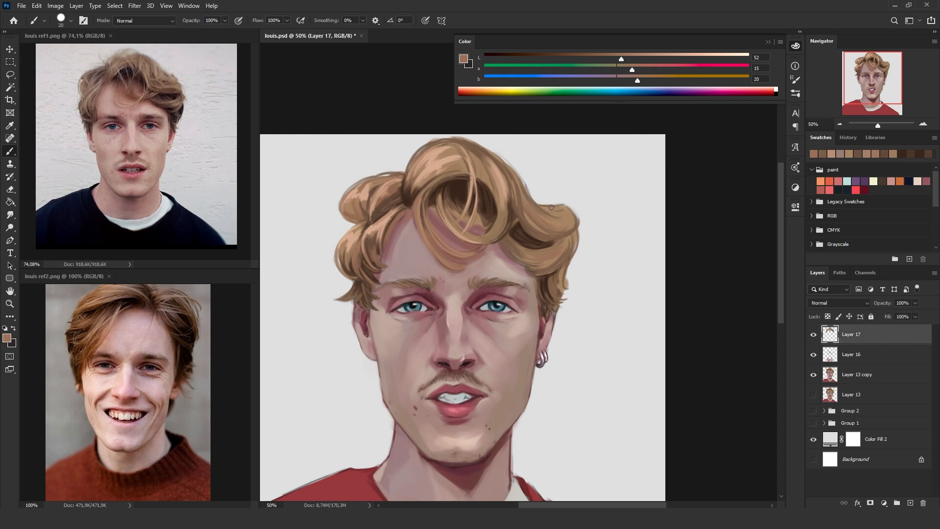
- Add fine light highlights to the tip of the right curl with a small brush
{"action": "left_click", "coordinate": [505, 174], "text": "alt"}
{"action": "key", "text": "bracketleft"}
{"action": "key", "text": "bracketleft"}
{"action": "key", "text": "bracketleft"}
{"action": "key", "text": "bracketleft"}
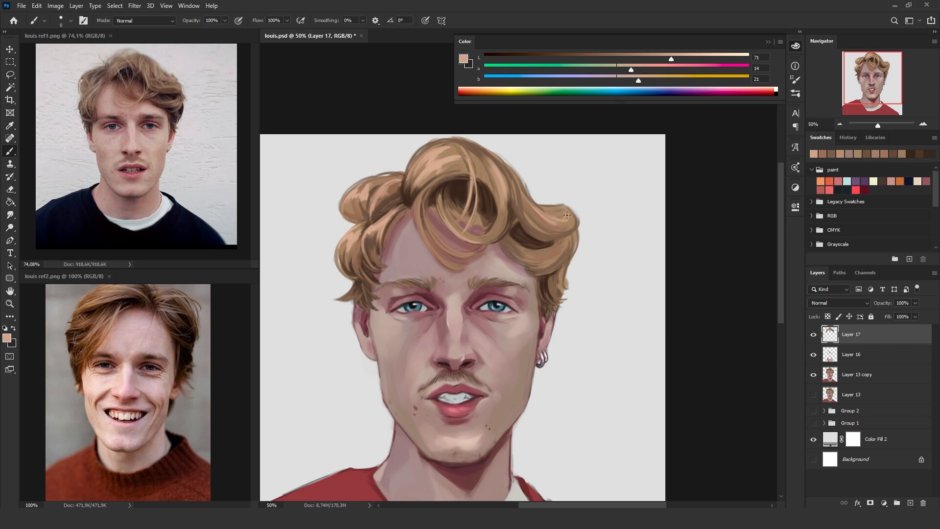
- Refine the upper edge and tip of the right curl with sampled browns, enlarging the brush to 15 px
{"action": "left_click", "coordinate": [546, 204], "text": "alt"}
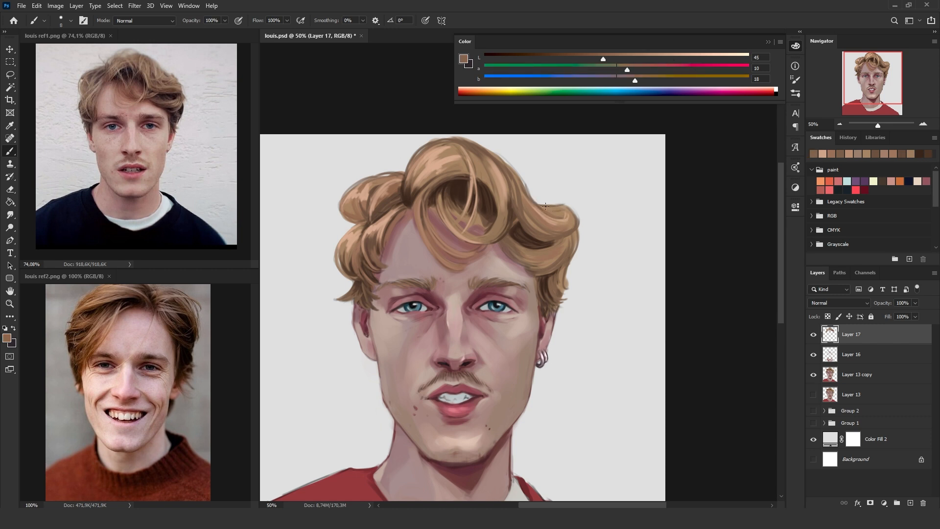
{"action": "left_click", "coordinate": [560, 218], "text": "alt"}
{"action": "key", "text": "bracketright"}
{"action": "key", "text": "bracketright"}
{"action": "key", "text": "bracketright"}
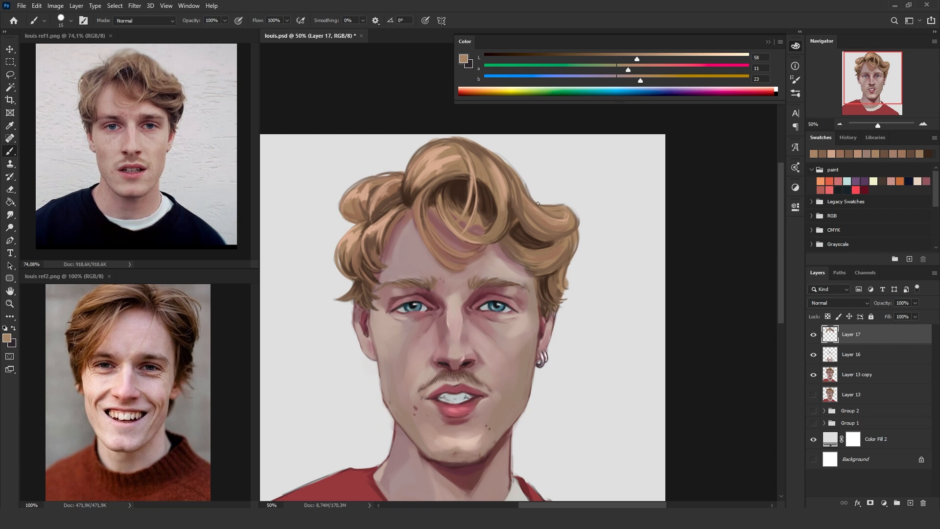
{"action": "left_click_drag", "start_coordinate": [567, 216], "coordinate": [561, 223]}
- Paint dark strands into the hair above the right ear and down the right side of the crown with a small brush
{"action": "left_click", "coordinate": [562, 283], "text": "alt"}
{"action": "key", "text": "bracketleft"}
{"action": "key", "text": "bracketleft"}
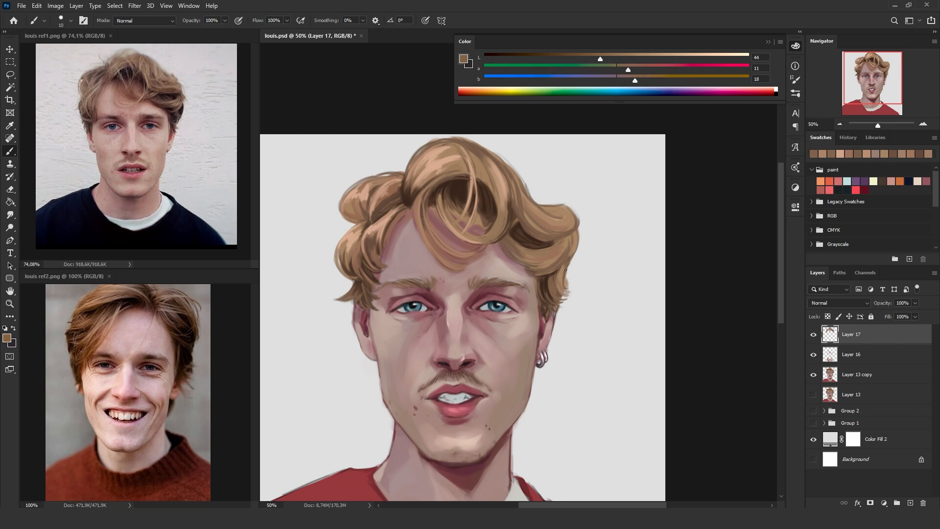
{"action": "left_click", "coordinate": [559, 269], "text": "alt"}
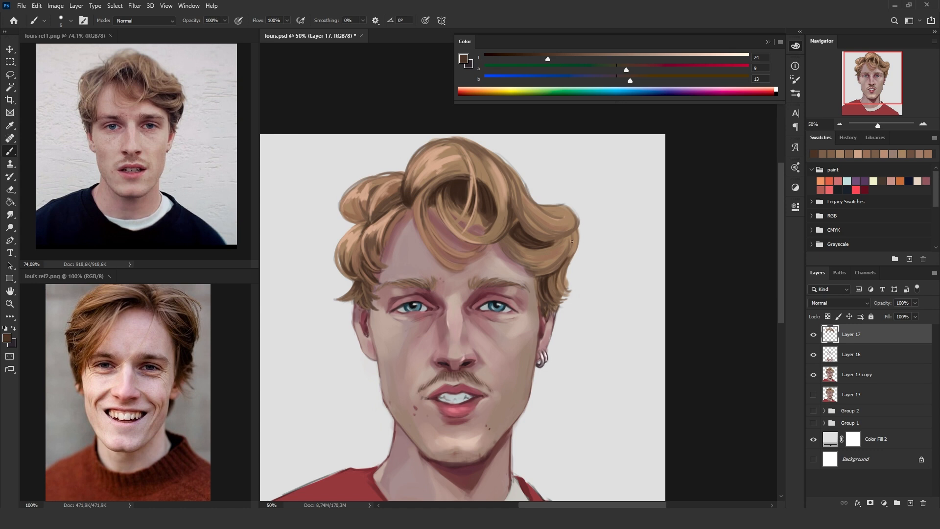
{"action": "left_click_drag", "start_coordinate": [564, 265], "coordinate": [564, 286]}
{"action": "left_click_drag", "start_coordinate": [496, 163], "coordinate": [520, 211]}
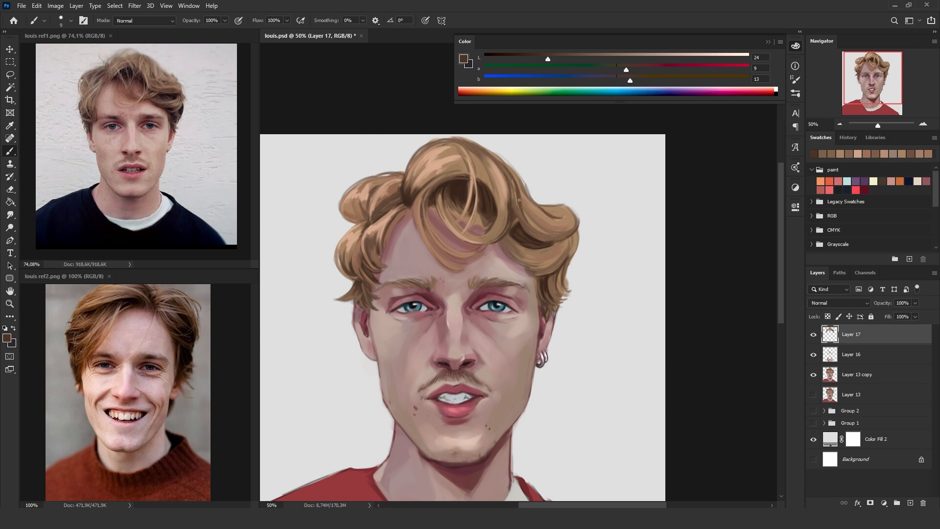
- Add light highlight strands along the right hair's lower edge and the forehead curl with a sampled light tone
{"action": "left_click", "coordinate": [472, 171], "text": "alt"}
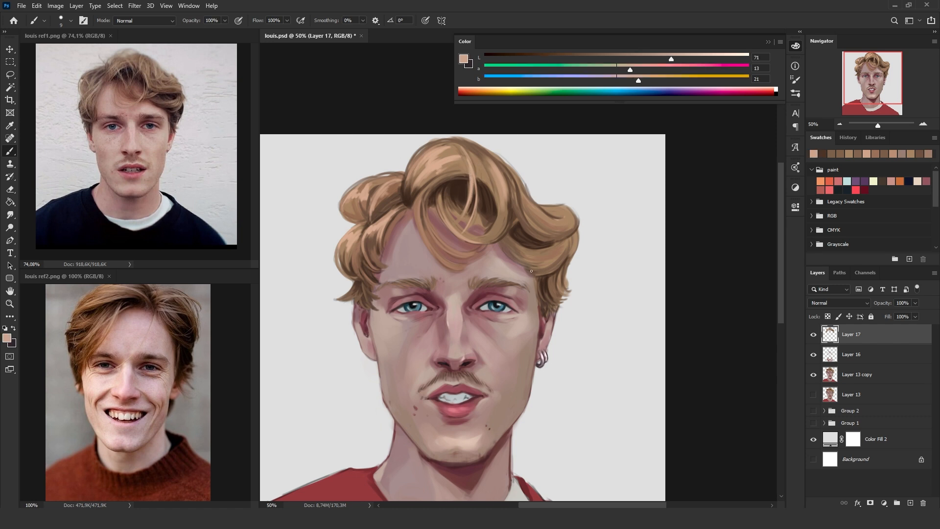
{"action": "mouse_move", "coordinate": [508, 254]}
{"action": "left_mouse_down"}
{"action": "mouse_move", "coordinate": [546, 262]}
{"action": "mouse_move", "coordinate": [508, 241]}
{"action": "mouse_move", "coordinate": [554, 258]}
{"action": "left_mouse_up"}
{"action": "left_click_drag", "start_coordinate": [438, 258], "coordinate": [472, 241]}
- Soften the skin shadow beneath the forehead curl with sampled reddish tones and a 25 px brush
{"action": "left_click", "coordinate": [492, 244], "text": "alt"}
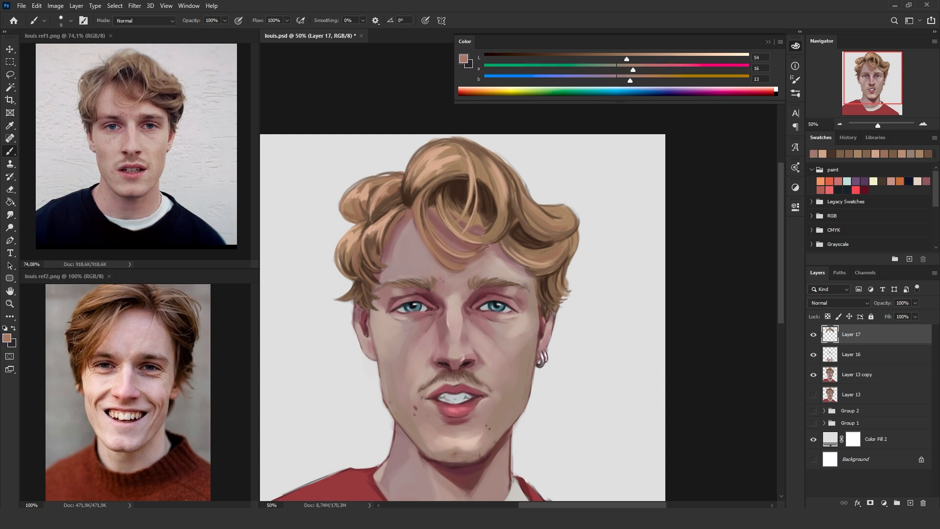
{"action": "left_click", "coordinate": [471, 245], "text": "alt"}
{"action": "key", "text": "bracketright"}
{"action": "key", "text": "bracketright"}
{"action": "key", "text": "bracketright"}
{"action": "key", "text": "bracketright"}
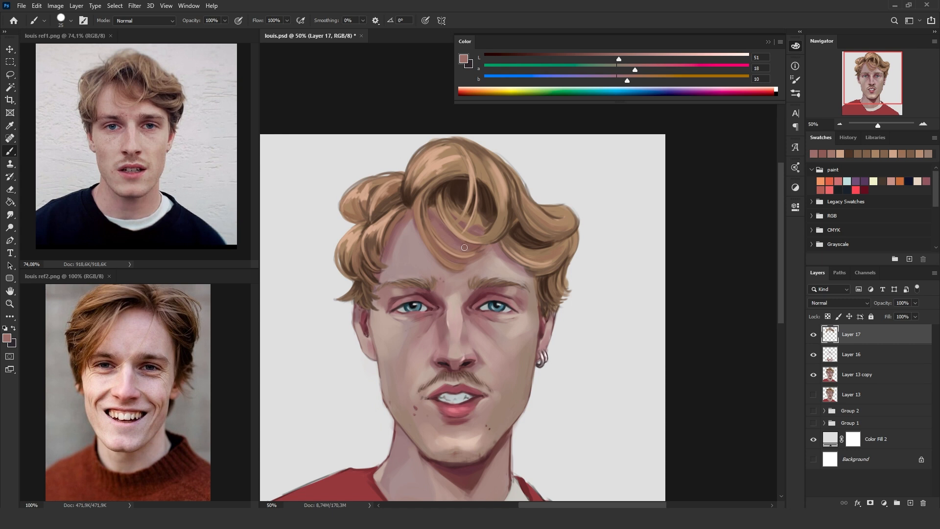
- Blend the forehead skin within the curl and below the right fringe using sampled light and dark pink tones
{"action": "left_click", "coordinate": [426, 248], "text": "alt"}
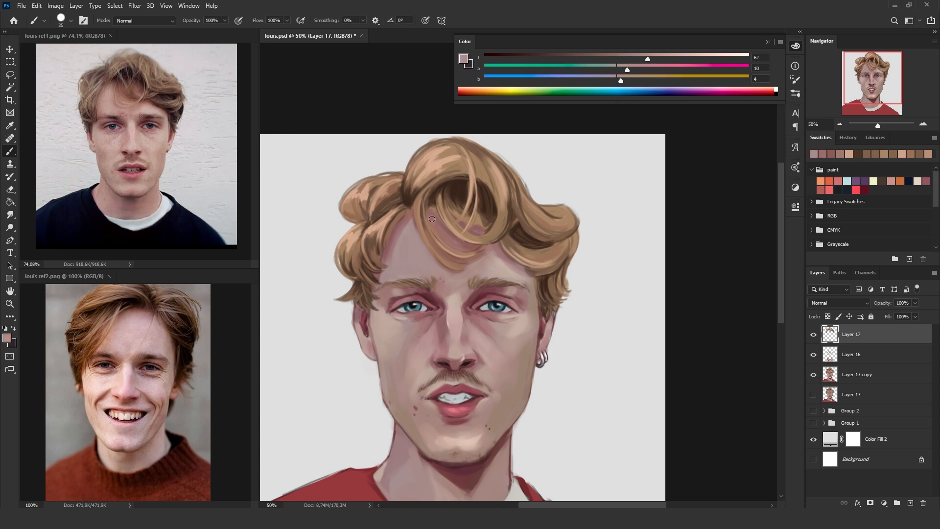
{"action": "left_click", "coordinate": [456, 232], "text": "alt"}
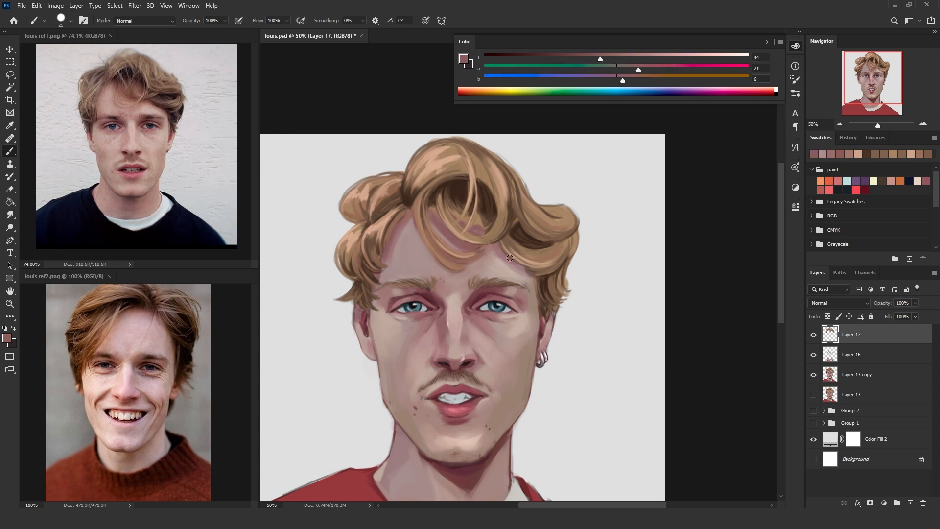
{"action": "left_click", "coordinate": [455, 239], "text": "alt"}
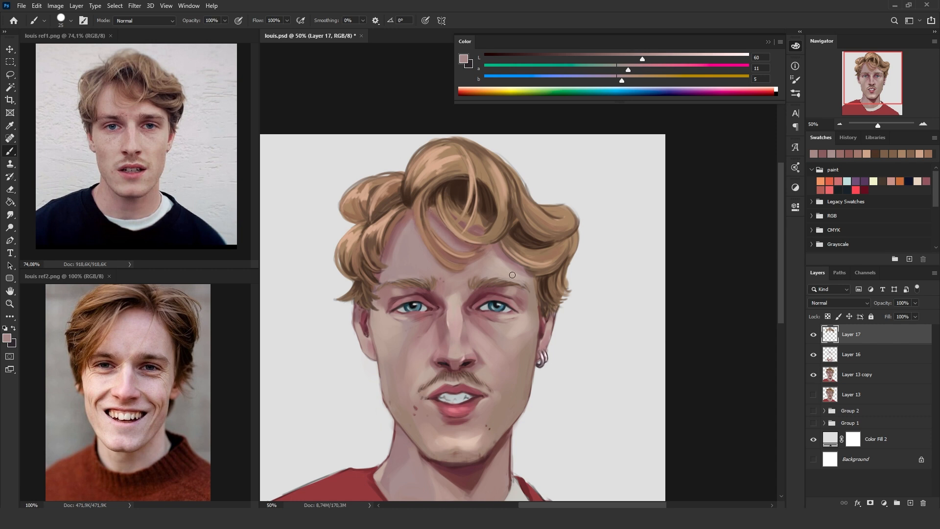
{"action": "left_click", "coordinate": [502, 256], "text": "alt"}
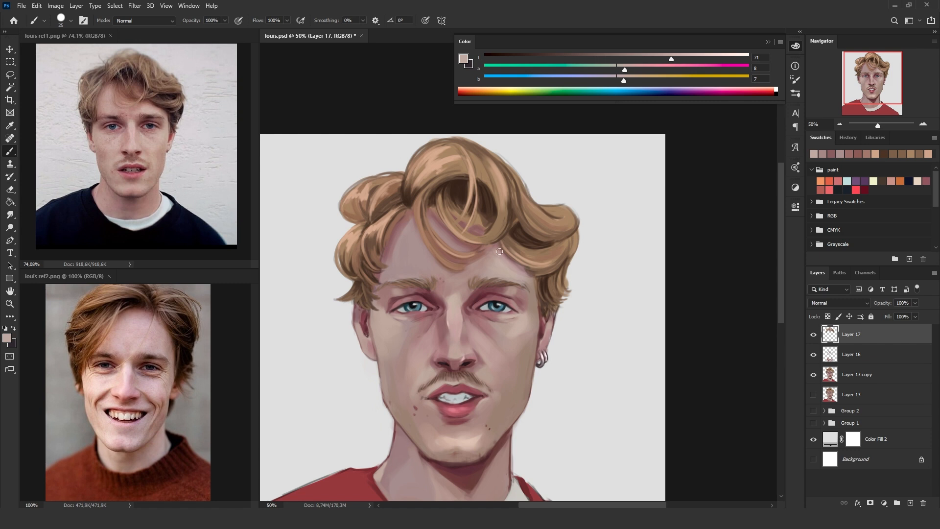
{"action": "left_click", "coordinate": [486, 262], "text": "alt"}
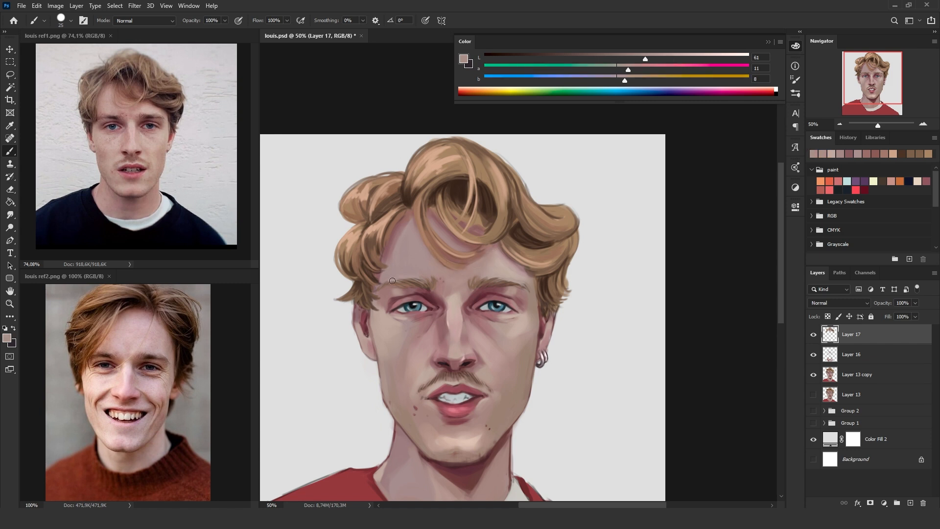
- Shade the upper forehead along the left hairline with sampled skin tones, enlarging the brush to 45 px
{"action": "mouse_move", "coordinate": [397, 232]}
{"action": "left_mouse_down"}
{"action": "mouse_move", "coordinate": [389, 257]}
{"action": "mouse_move", "coordinate": [410, 217]}
{"action": "left_mouse_up"}
{"action": "left_click", "coordinate": [403, 231], "text": "alt"}
{"action": "key", "text": "bracketright"}
{"action": "key", "text": "bracketright"}
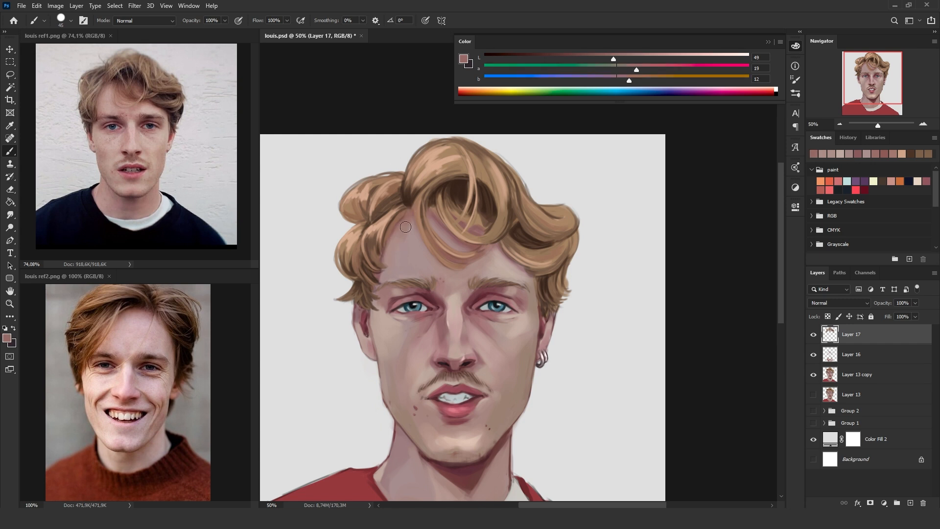
- Blend the skin shadow down the left temple with sampled pink tones and a smaller brush
{"action": "key", "text": "bracketleft"}
{"action": "left_click", "coordinate": [384, 252], "text": "alt"}
{"action": "mouse_move", "coordinate": [384, 252]}
{"action": "left_mouse_down"}
{"action": "mouse_move", "coordinate": [393, 248]}
{"action": "mouse_move", "coordinate": [385, 259]}
{"action": "left_mouse_up"}
{"action": "key", "text": "bracketleft"}
{"action": "left_click", "coordinate": [388, 251], "text": "alt"}
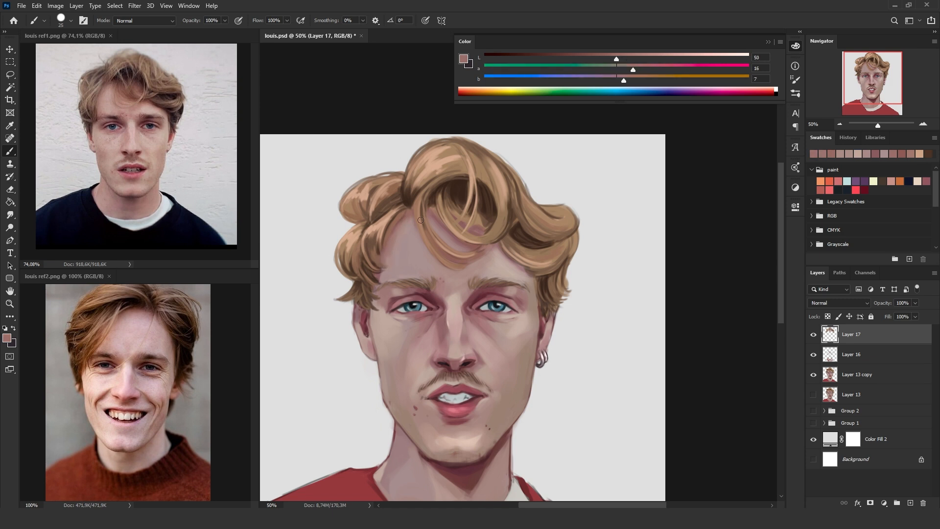
{"action": "key", "text": "bracketleft"}
{"action": "left_click", "coordinate": [392, 264], "text": "alt"}
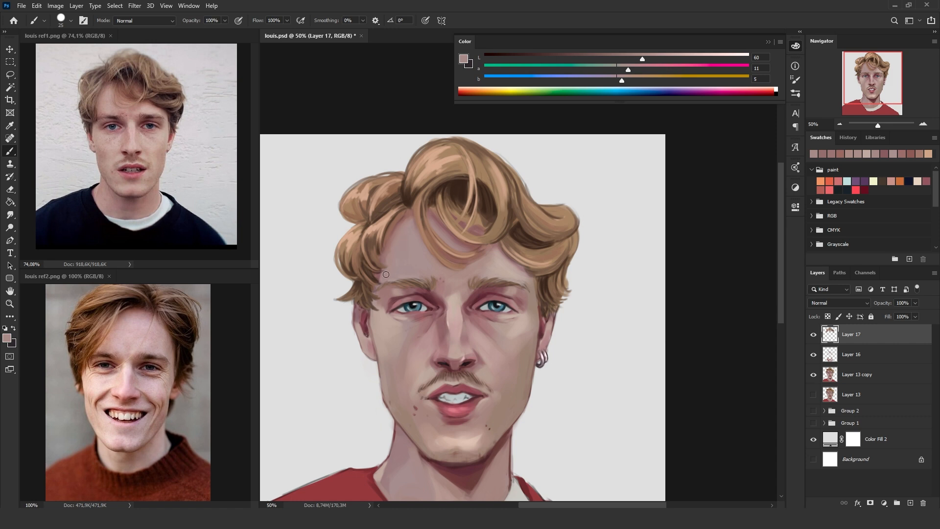
- Smooth the skin of the right temple beside the eyebrow with sampled skin tones and a 25 px brush
{"action": "key", "text": "bracketleft"}
{"action": "left_click", "coordinate": [533, 282], "text": "alt"}
{"action": "key", "text": "bracketright"}
{"action": "key", "text": "bracketright"}
{"action": "left_click", "coordinate": [529, 295], "text": "alt"}
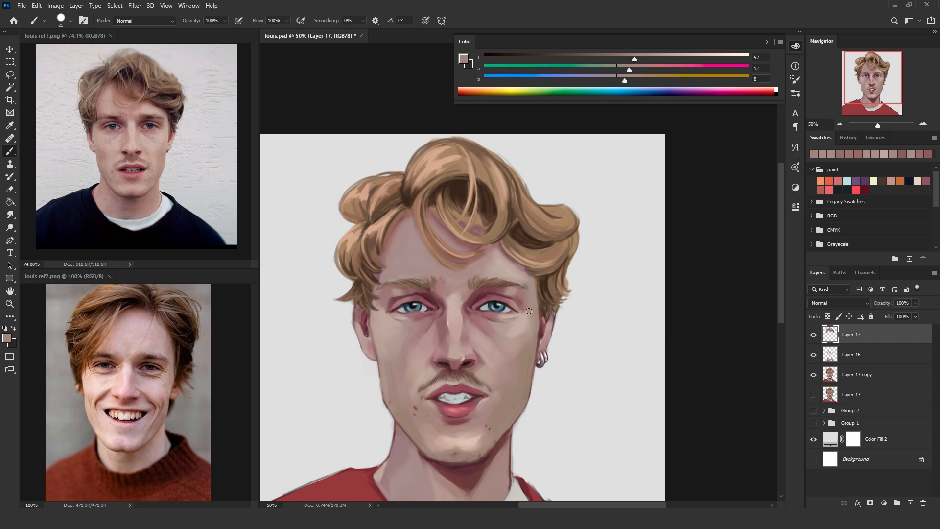
{"action": "left_click", "coordinate": [526, 293], "text": "alt"}
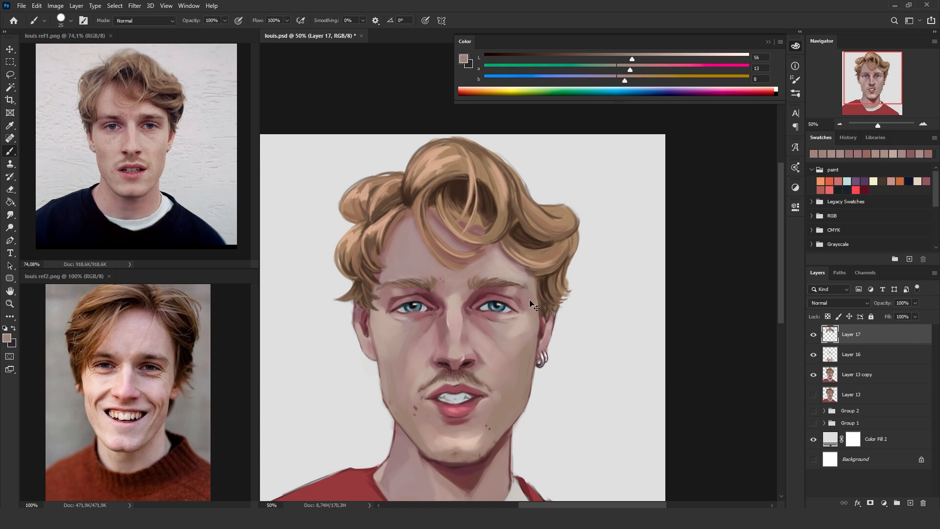
{"action": "left_click", "coordinate": [530, 300], "text": "alt"}
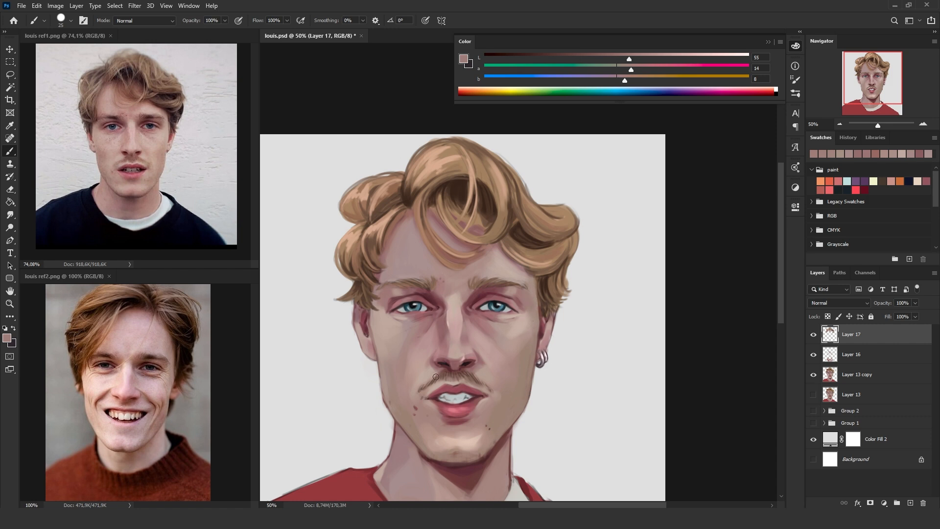
- Paint over the right end of the moustache with sampled skin tones and a 10 px brush
{"action": "left_click", "coordinate": [482, 390], "text": "alt"}
{"action": "key", "text": "bracketleft"}
{"action": "key", "text": "bracketleft"}
{"action": "left_click", "coordinate": [482, 388], "text": "alt"}
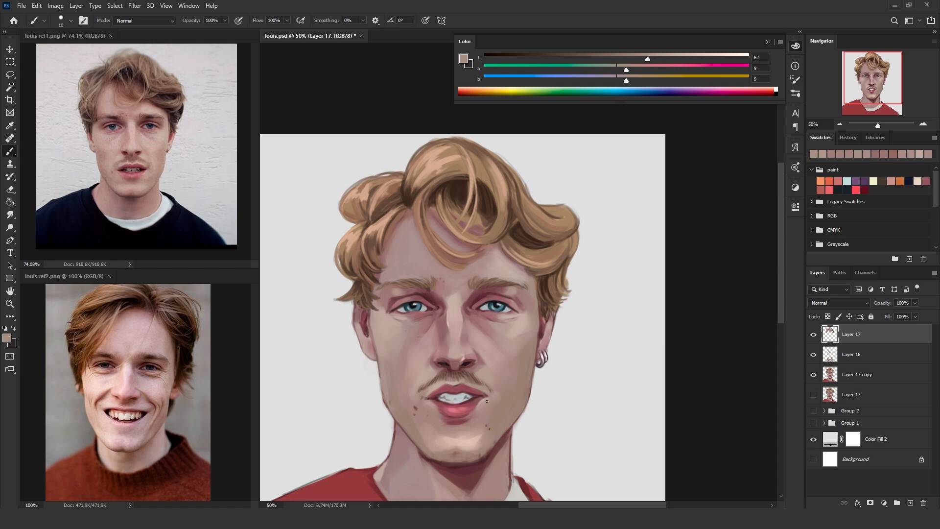
- Repaint the right end of the moustache with sampled brown and skin tones, comparing it with Layer 17 hidden
{"action": "left_click", "coordinate": [483, 386], "text": "alt"}
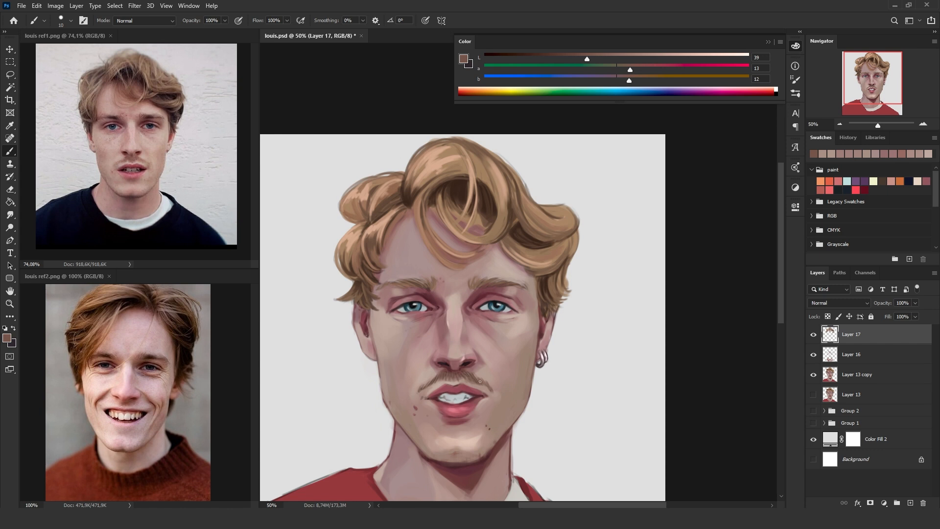
{"action": "left_click", "coordinate": [813, 334]}
{"action": "left_click", "coordinate": [813, 335]}
{"action": "left_click", "coordinate": [492, 390], "text": "alt"}
{"action": "left_click", "coordinate": [489, 384], "text": "alt"}
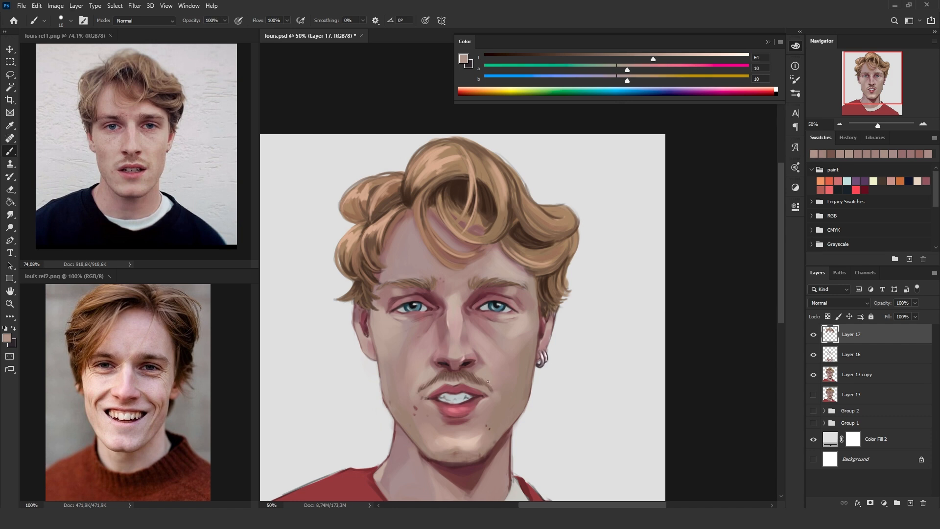
- Deepen the shadow inside the central front curl with sampled brown tones, after comparing the portrait with Layer 17 hidden
{"action": "left_click", "coordinate": [813, 334]}
{"action": "left_click", "coordinate": [813, 335]}
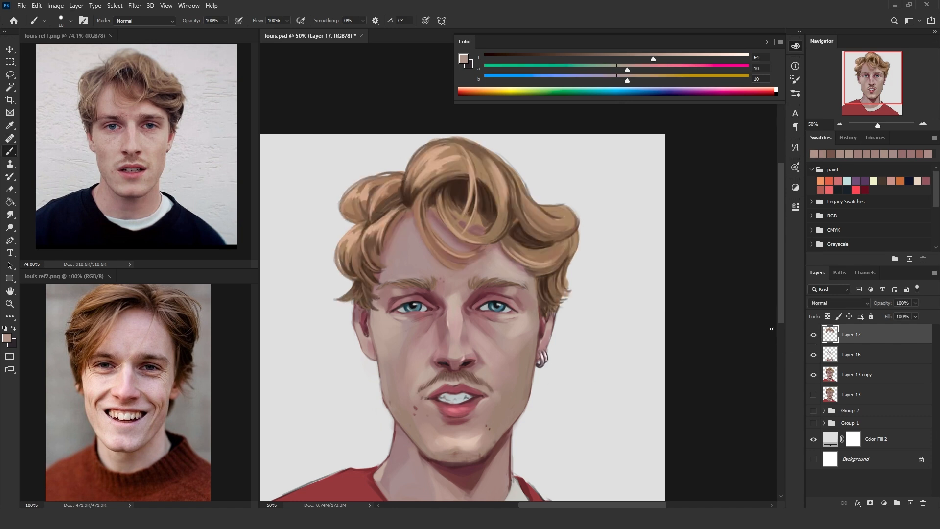
{"action": "left_click", "coordinate": [473, 229], "text": "alt"}
{"action": "left_click", "coordinate": [484, 216], "text": "alt"}
{"action": "left_click", "coordinate": [475, 218], "text": "alt"}
{"action": "left_click_drag", "start_coordinate": [453, 216], "coordinate": [448, 201]}
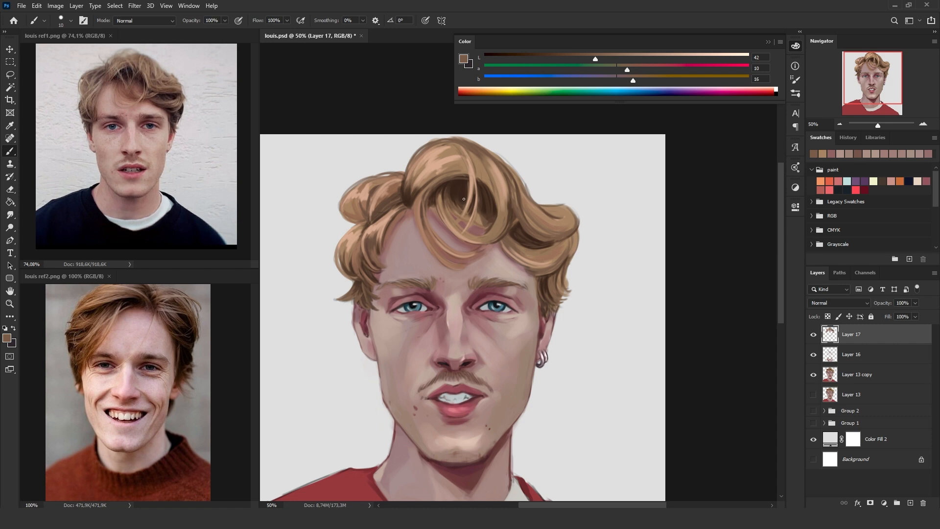
{"action": "left_click", "coordinate": [475, 205], "text": "alt"}
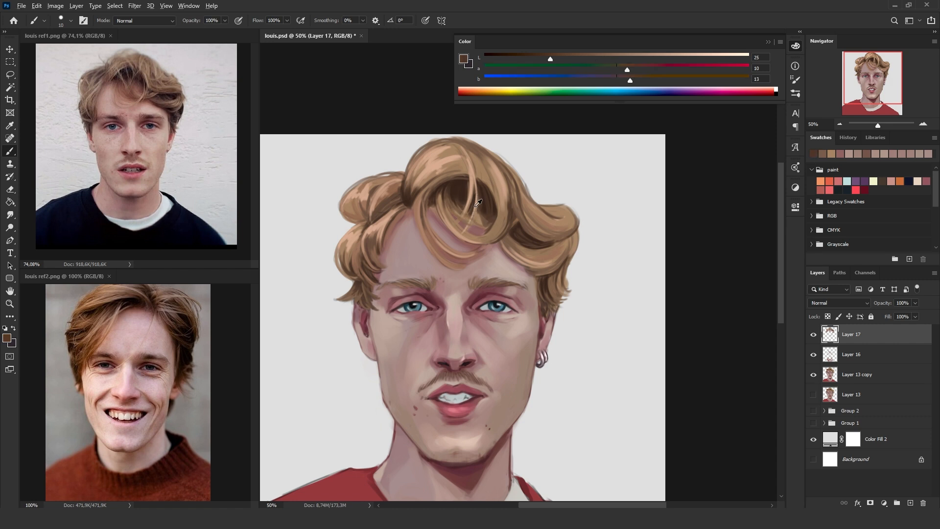
- Paint a thin light strand along the central front curl with a sampled light tone and undo the last stroke
{"action": "left_click", "coordinate": [463, 230], "text": "alt"}
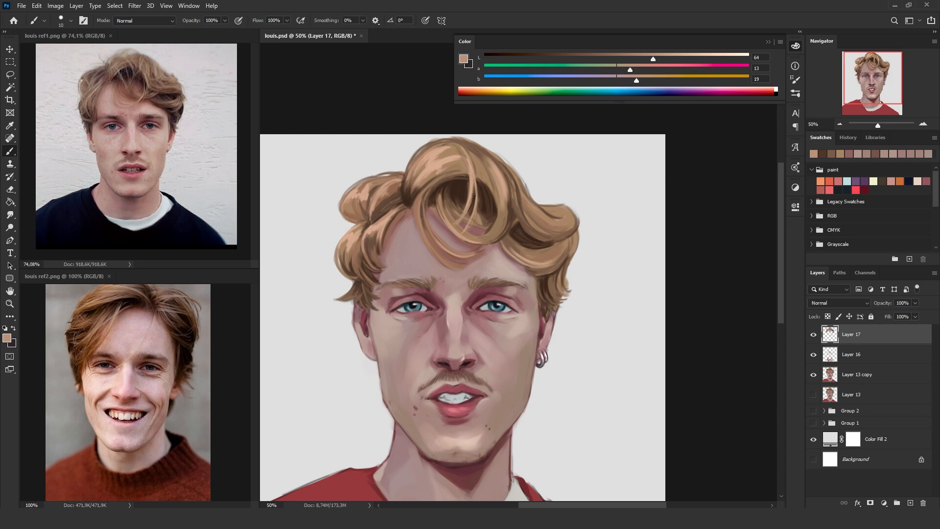
{"action": "left_click_drag", "start_coordinate": [496, 212], "coordinate": [486, 234]}
{"action": "left_click_drag", "start_coordinate": [422, 192], "coordinate": [418, 213]}
{"action": "key", "text": "ctrl+z"}
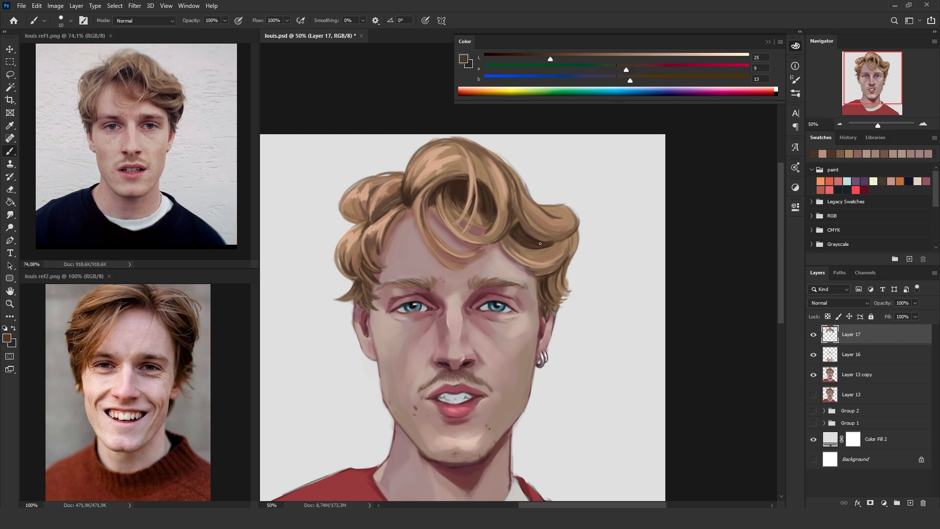
- Examine the whole portrait at reduced size, switching between the grayscale proof and full colour
{"action": "key", "text": "ctrl+minus"}
{"action": "key", "text": "ctrl+minus"}
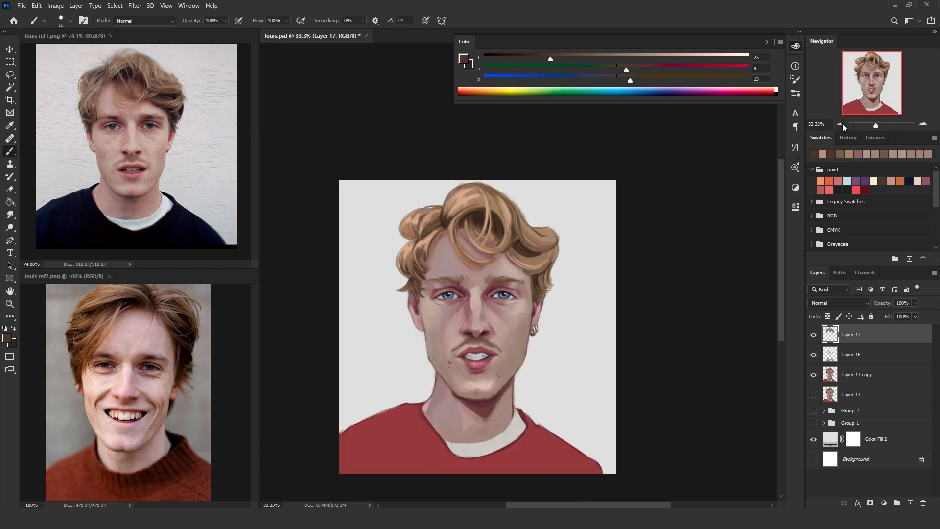
{"action": "key", "text": "ctrl+y"}
{"action": "left_click", "coordinate": [840, 126]}
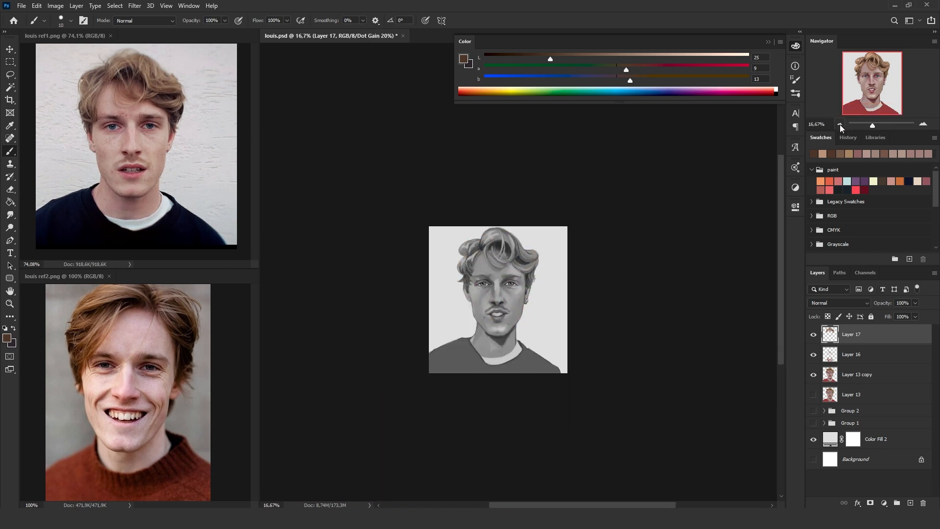
{"action": "left_click", "coordinate": [840, 126]}
{"action": "key", "text": "ctrl+y"}
{"action": "key", "text": "ctrl+y"}
{"action": "key", "text": "ctrl+y"}
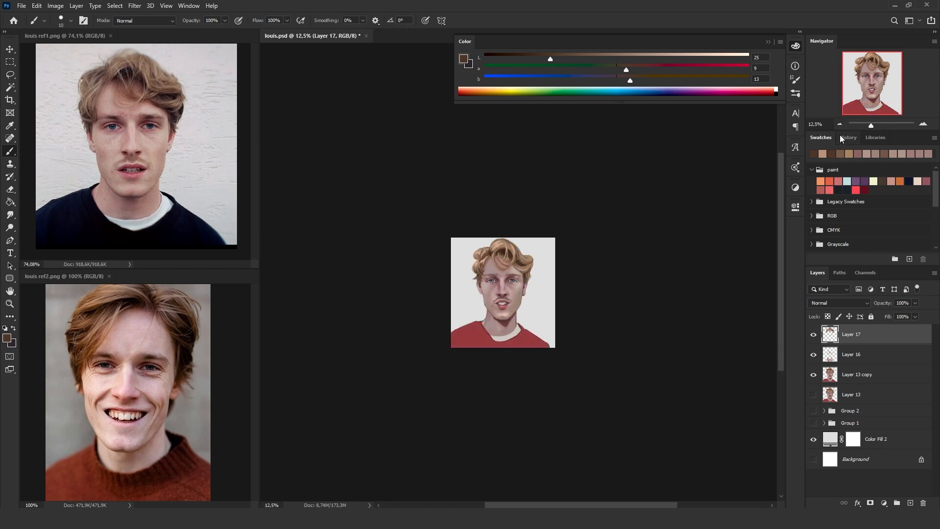
{"action": "left_click", "coordinate": [923, 124]}
{"action": "left_click", "coordinate": [923, 125]}
{"action": "left_click", "coordinate": [923, 125]}
{"action": "scroll", "coordinate": [577, 363], "scroll_direction": "down", "scroll_amount": 2}
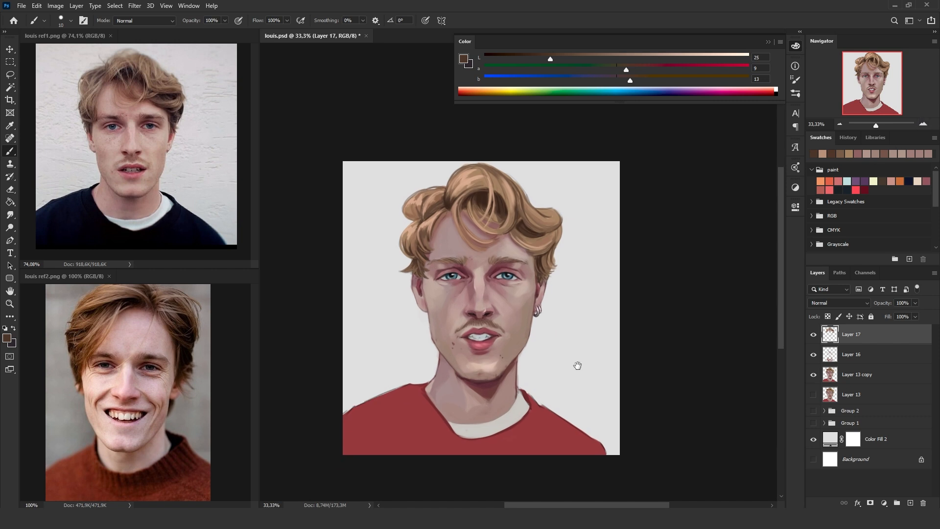
- Compare the portrait with Layer 16, Layer 17 and Layer 13 copy hidden and shown in turn
{"action": "left_click", "coordinate": [557, 251], "text": "alt"}
{"action": "key", "text": "w"}
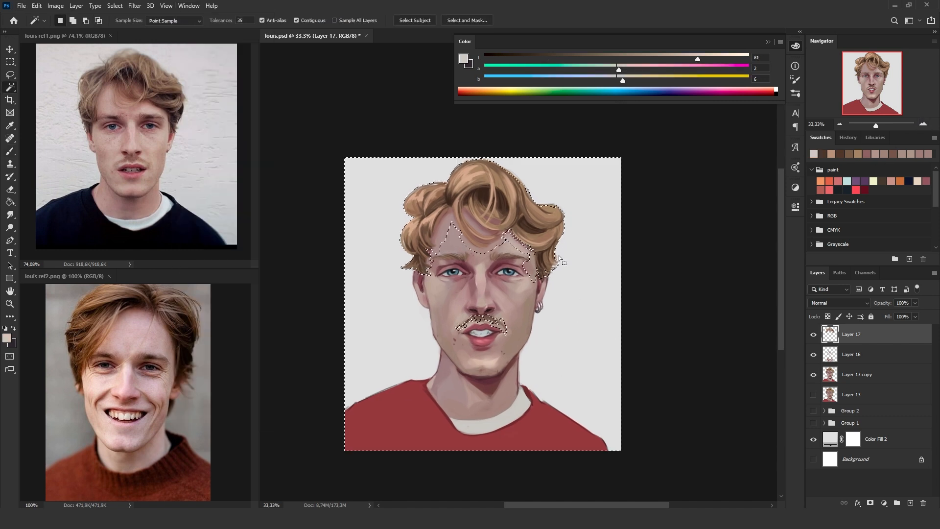
{"action": "left_click", "coordinate": [821, 360]}
{"action": "left_click", "coordinate": [813, 355]}
{"action": "left_click", "coordinate": [814, 355]}
{"action": "left_click", "coordinate": [814, 335]}
{"action": "left_click", "coordinate": [813, 335]}
{"action": "left_click", "coordinate": [813, 375]}
{"action": "left_click", "coordinate": [813, 375]}
{"action": "left_click", "coordinate": [814, 354]}
{"action": "left_click", "coordinate": [813, 335]}
{"action": "left_click", "coordinate": [814, 337]}
{"action": "left_click", "coordinate": [814, 336]}
{"action": "left_click", "coordinate": [814, 335]}
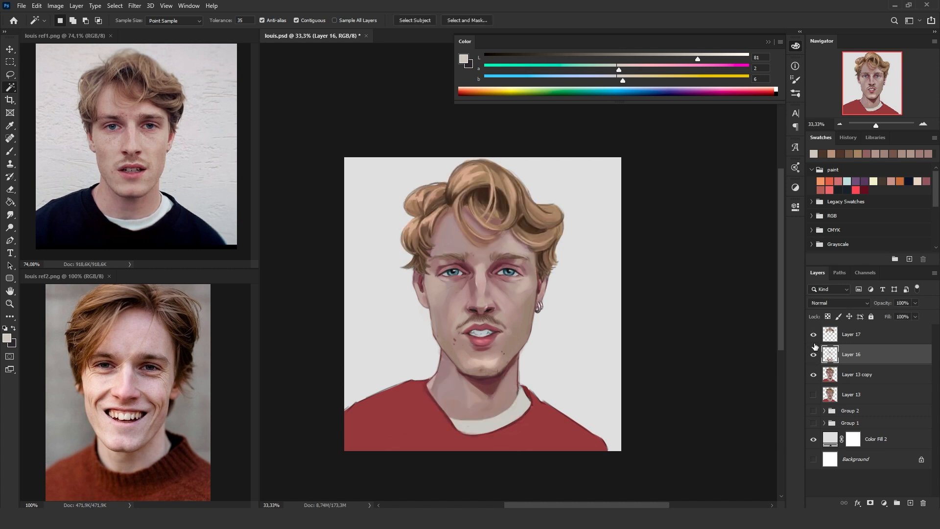
{"action": "left_click", "coordinate": [813, 335]}
{"action": "left_click", "coordinate": [814, 334]}
{"action": "left_click", "coordinate": [813, 355]}
- Check the portrait's proportions mirrored horizontally and at 12.5% size, and return to the normal orientation
{"action": "key", "text": "h"}
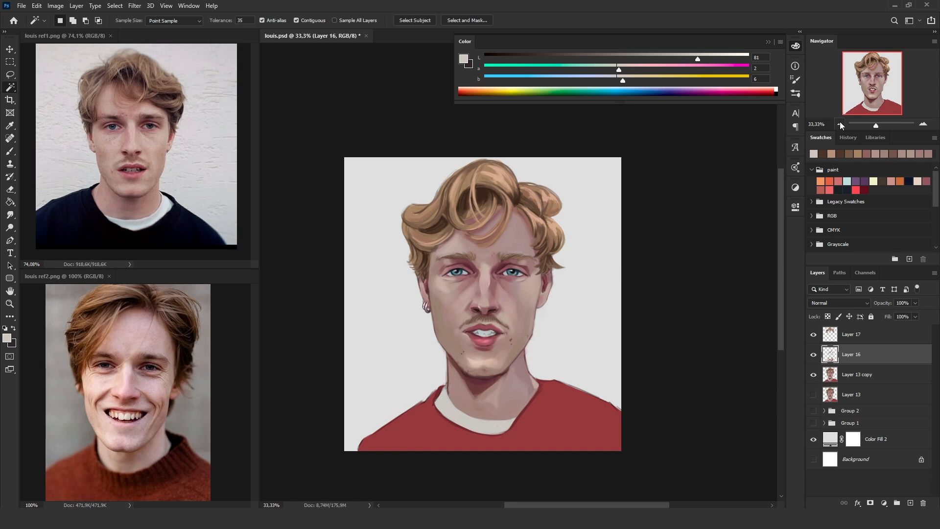
{"action": "left_click", "coordinate": [840, 124]}
{"action": "left_click", "coordinate": [840, 124]}
{"action": "left_click", "coordinate": [840, 124]}
{"action": "left_click", "coordinate": [839, 124]}
{"action": "key", "text": "h"}
{"action": "left_click", "coordinate": [924, 124]}
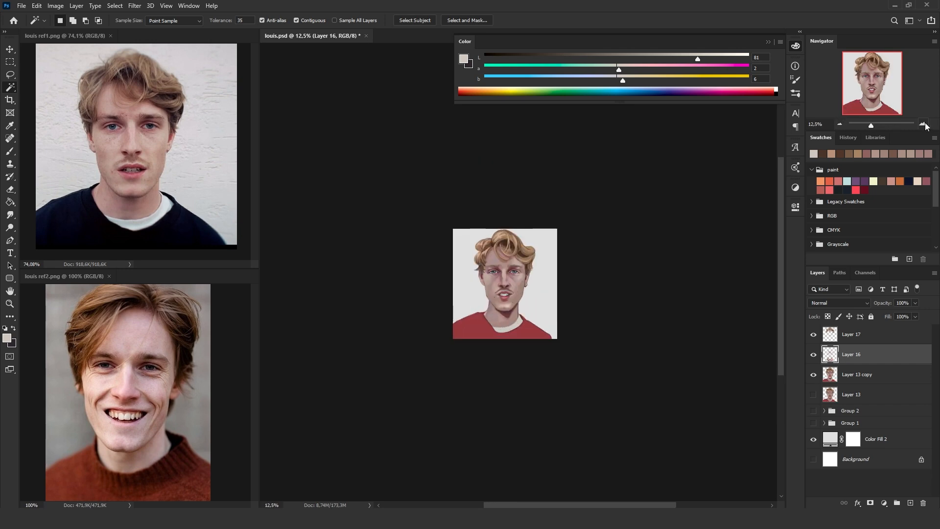
{"action": "left_click", "coordinate": [924, 124]}
{"action": "left_click", "coordinate": [924, 124]}
{"action": "left_click", "coordinate": [923, 124]}
- Try a light blue background by setting the Color Fill 2 colour to #71acc4
{"action": "left_click", "coordinate": [813, 439]}
{"action": "left_click", "coordinate": [813, 440]}
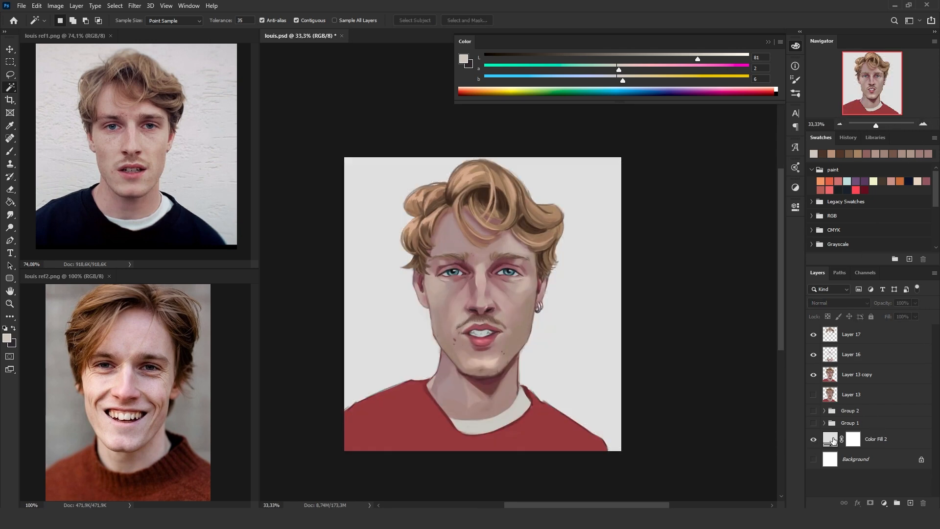
{"action": "double_click", "coordinate": [829, 440]}
{"action": "left_click_drag", "start_coordinate": [603, 296], "coordinate": [518, 280]}
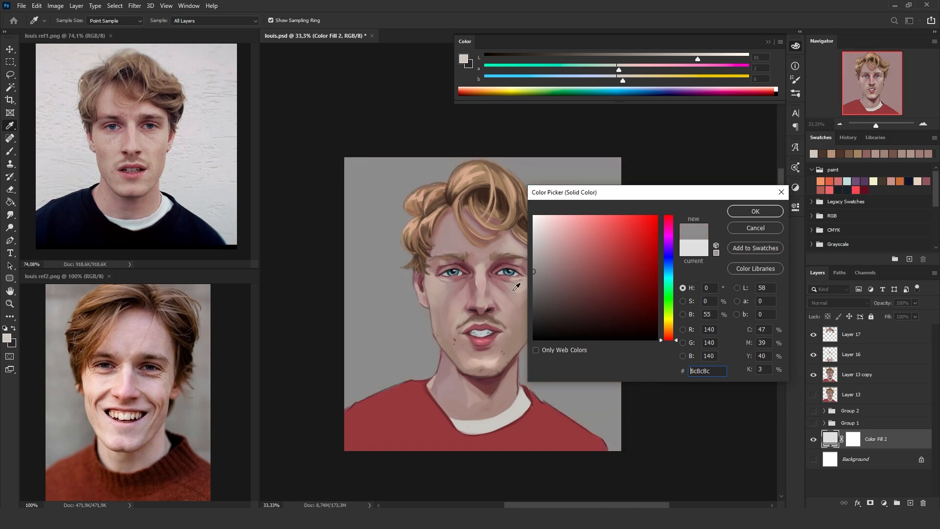
{"action": "left_click", "coordinate": [672, 279]}
{"action": "mouse_move", "coordinate": [608, 277]}
{"action": "left_mouse_down"}
{"action": "mouse_move", "coordinate": [555, 292]}
{"action": "mouse_move", "coordinate": [574, 278]}
{"action": "mouse_move", "coordinate": [553, 273]}
{"action": "mouse_move", "coordinate": [581, 245]}
{"action": "mouse_move", "coordinate": [591, 248]}
{"action": "mouse_move", "coordinate": [575, 234]}
{"action": "mouse_move", "coordinate": [580, 243]}
{"action": "left_mouse_up"}
{"action": "left_click_drag", "start_coordinate": [674, 287], "coordinate": [668, 233]}
{"action": "left_click_drag", "start_coordinate": [695, 192], "coordinate": [743, 189]}
{"action": "left_click", "coordinate": [717, 313]}
{"action": "left_click_drag", "start_coordinate": [716, 313], "coordinate": [724, 268]}
{"action": "left_click", "coordinate": [645, 220]}
{"action": "left_click_drag", "start_coordinate": [645, 221], "coordinate": [632, 240]}
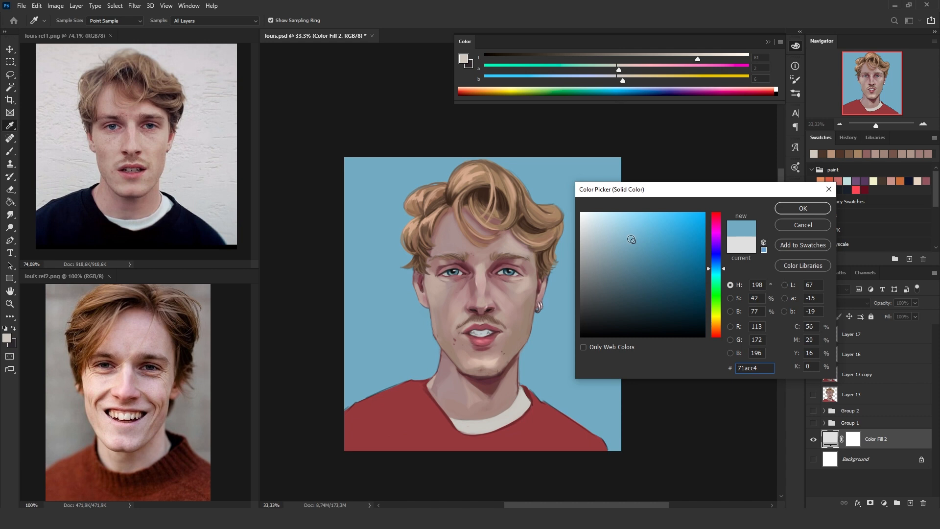
{"action": "left_click", "coordinate": [787, 212]}
- Judge the portrait on the blue background at small and large sizes, and undo the background colour change
{"action": "left_click", "coordinate": [841, 123]}
{"action": "left_click", "coordinate": [841, 123]}
{"action": "left_click", "coordinate": [841, 123]}
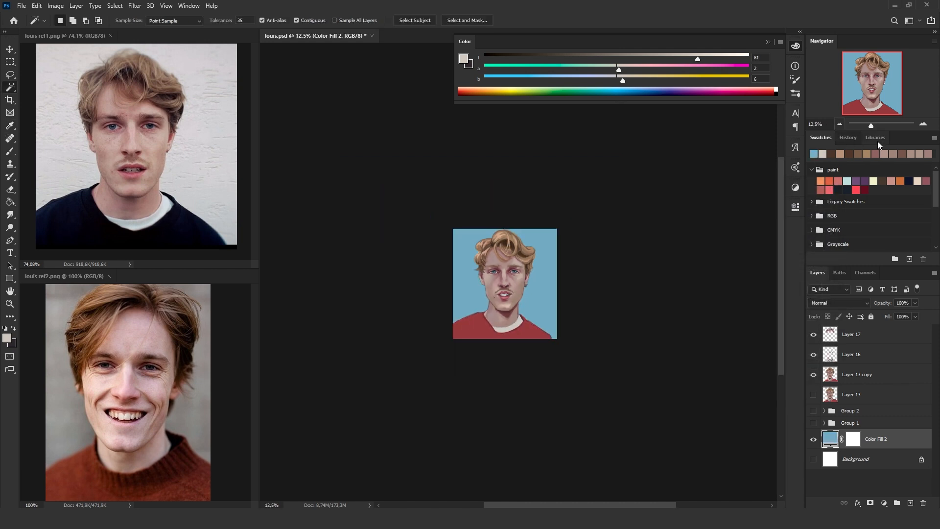
{"action": "left_click", "coordinate": [924, 123]}
{"action": "left_click", "coordinate": [924, 124]}
{"action": "left_click", "coordinate": [923, 123]}
{"action": "left_click", "coordinate": [924, 123]}
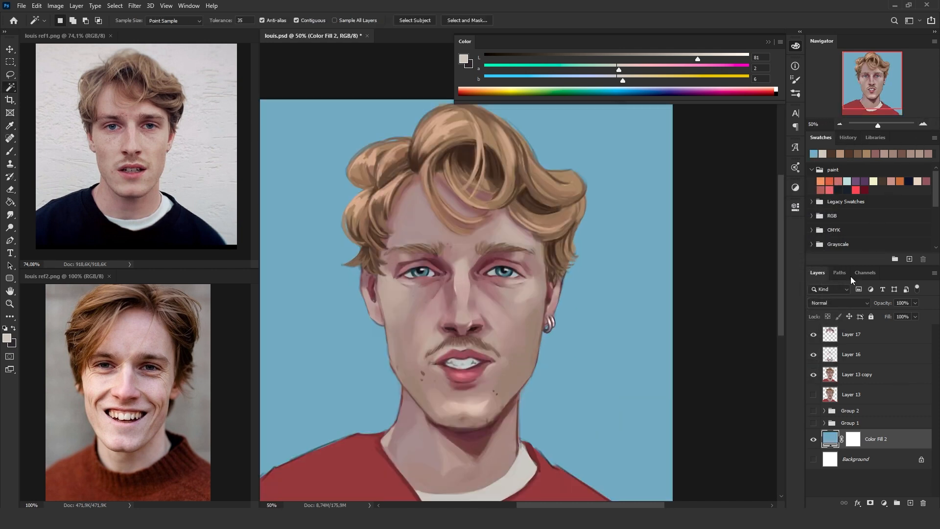
{"action": "key", "text": "ctrl+shift+h"}
{"action": "key", "text": "ctrl+z"}
{"action": "key", "text": "ctrl+z"}
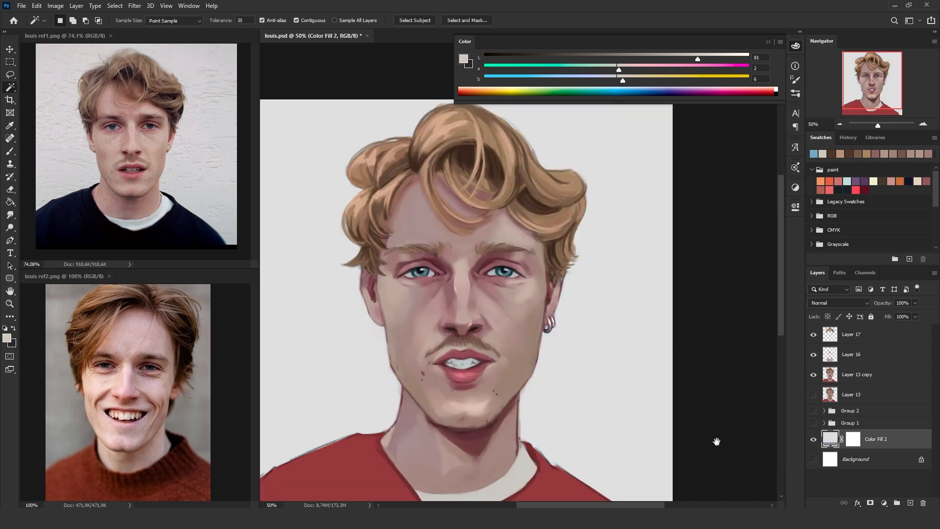
- Return to the Brush tool on Layer 17 and compare the portrait with that layer hidden and shown
{"action": "scroll", "coordinate": [573, 384], "scroll_direction": "down", "scroll_amount": 3}
{"action": "key", "text": "b"}
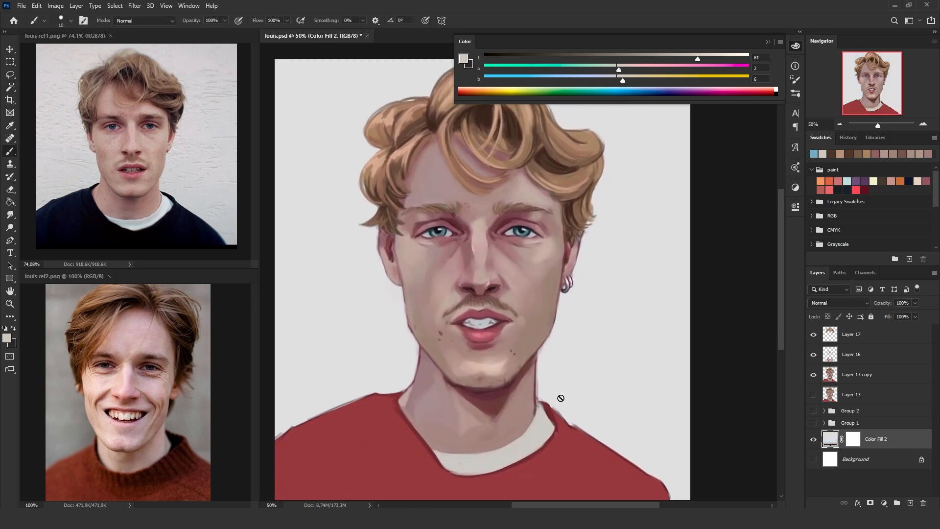
{"action": "left_click", "coordinate": [847, 339]}
{"action": "left_click", "coordinate": [813, 335]}
{"action": "left_click", "coordinate": [814, 335]}
{"action": "left_click", "coordinate": [815, 335]}
{"action": "left_click", "coordinate": [815, 335]}
{"action": "left_click_drag", "start_coordinate": [642, 377], "coordinate": [634, 404]}
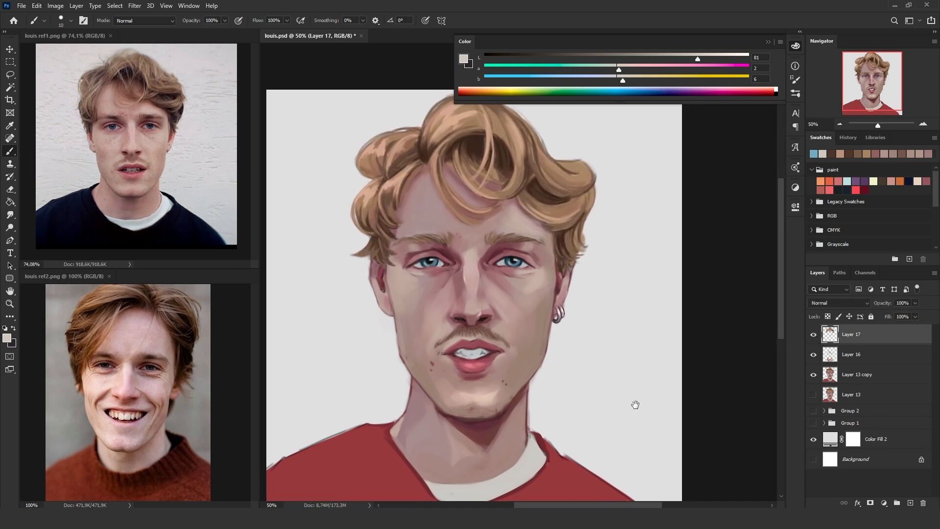
{"action": "left_click", "coordinate": [839, 124]}
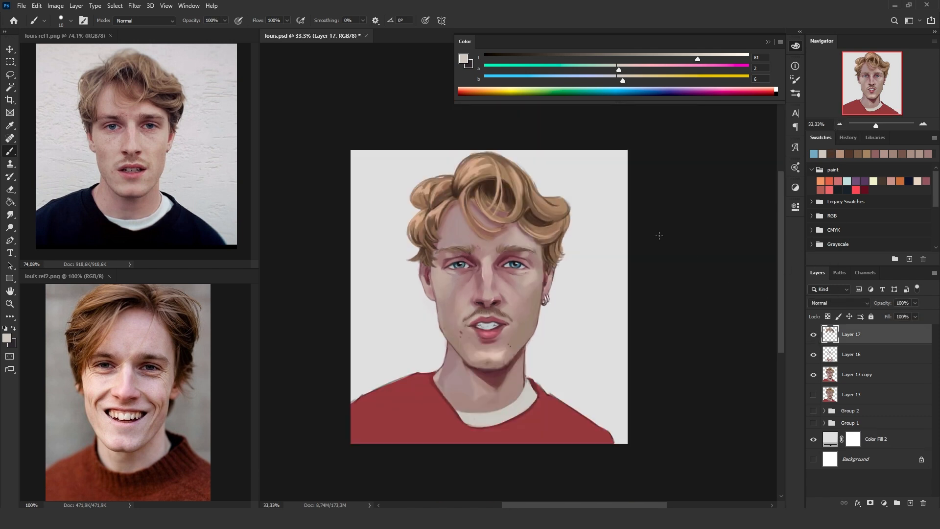
- Refine the curls on the right side of the head with sampled dark and mid browns and a 9 px brush
{"action": "left_click", "coordinate": [532, 183], "text": "alt"}
{"action": "left_click", "coordinate": [531, 182], "text": "alt"}
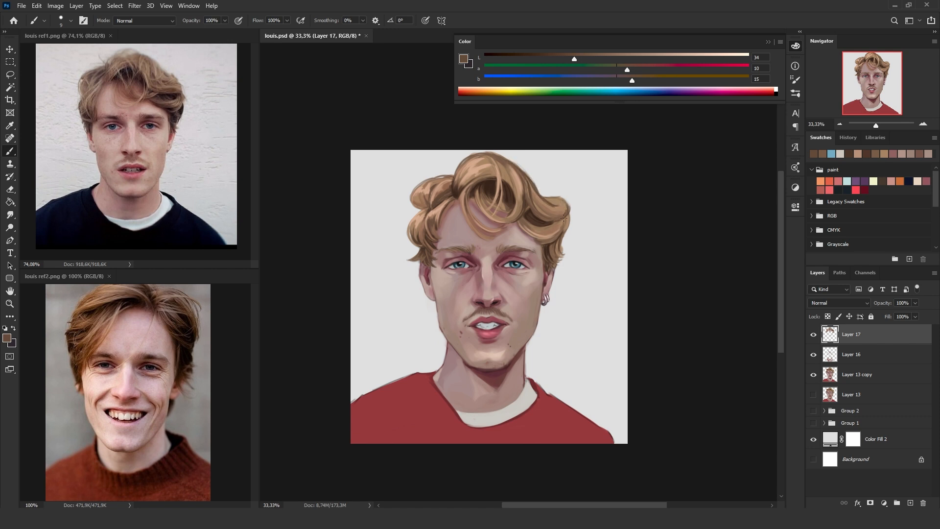
{"action": "left_click", "coordinate": [538, 225], "text": "alt"}
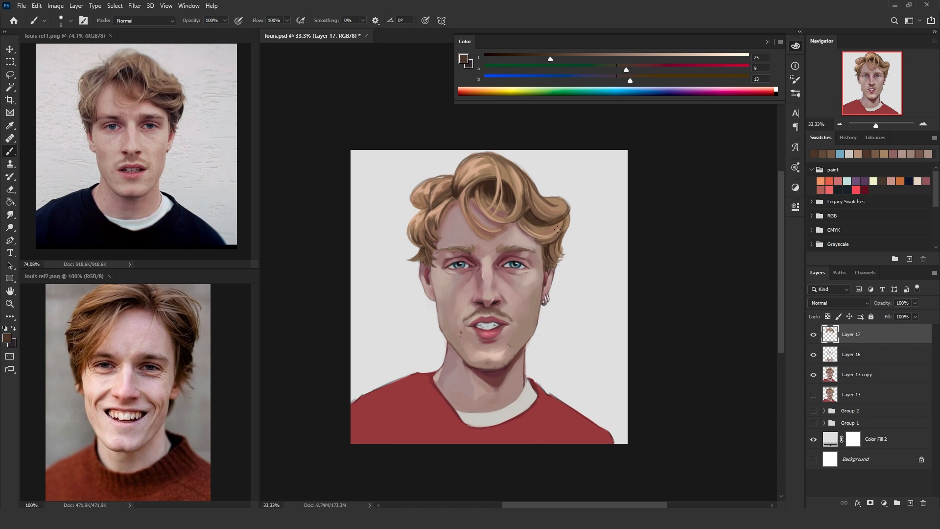
{"action": "left_click", "coordinate": [564, 220], "text": "alt"}
{"action": "left_click", "coordinate": [553, 233], "text": "alt"}
{"action": "left_click", "coordinate": [549, 237], "text": "alt"}
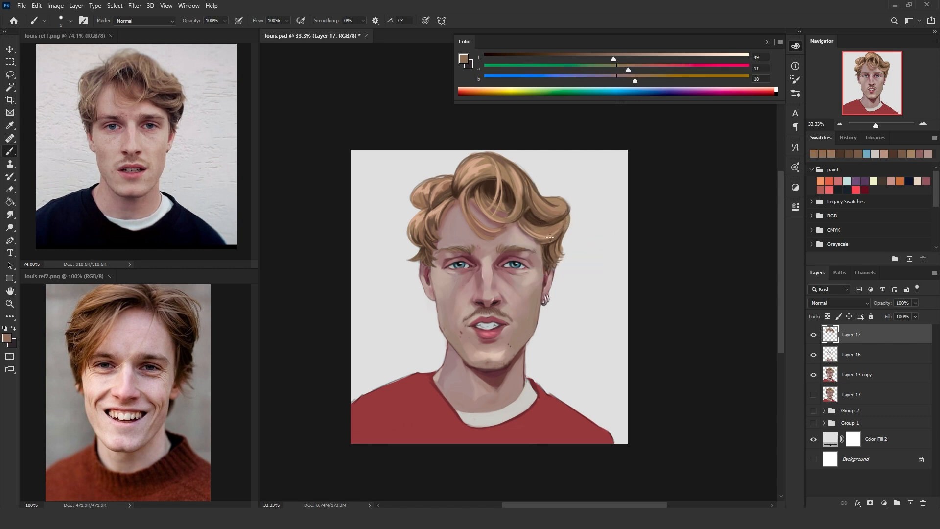
{"action": "left_click", "coordinate": [565, 225], "text": "alt"}
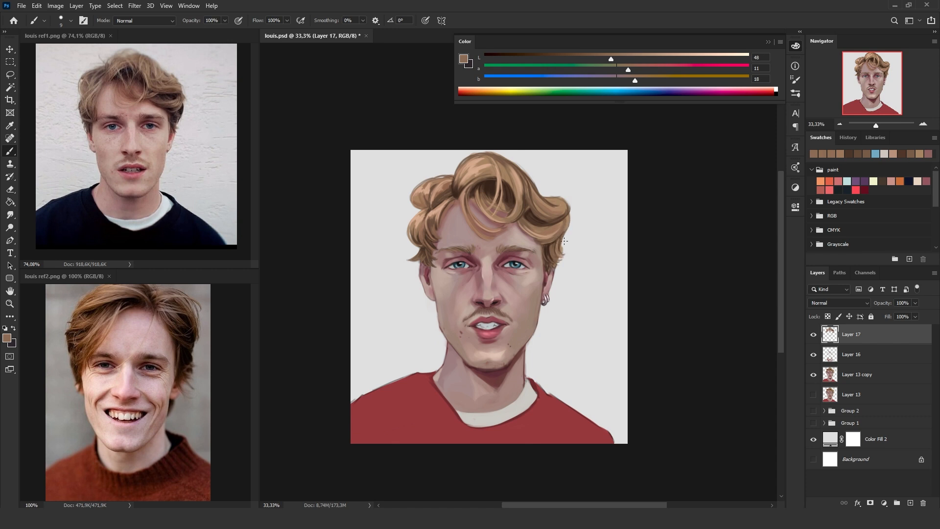
- Touch up the hair with a sampled light tone and a sampled dark brown, finishing with a 10 px brush
{"action": "left_click", "coordinate": [525, 228], "text": "alt"}
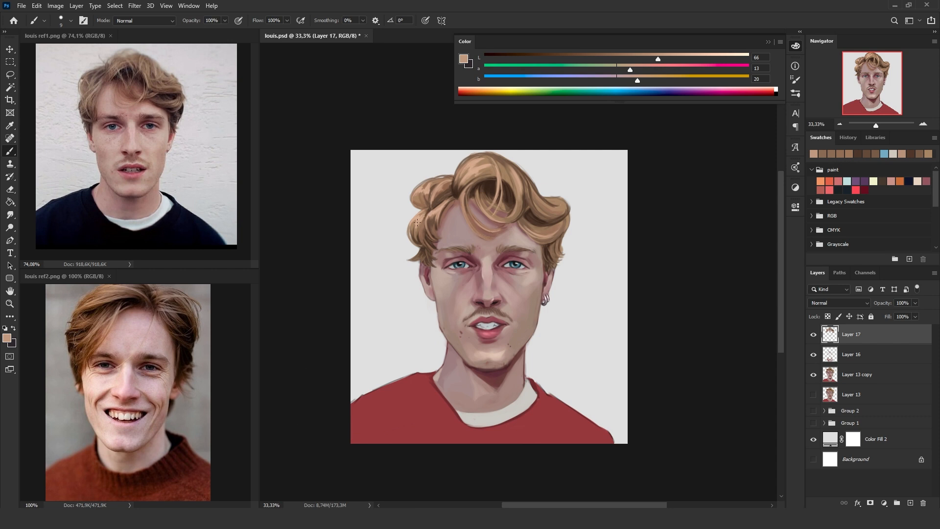
{"action": "key", "text": "bracketright"}
{"action": "key", "text": "bracketright"}
{"action": "key", "text": "bracketright"}
{"action": "left_click", "coordinate": [542, 205], "text": "alt"}
{"action": "key", "text": "bracketleft"}
{"action": "key", "text": "bracketleft"}
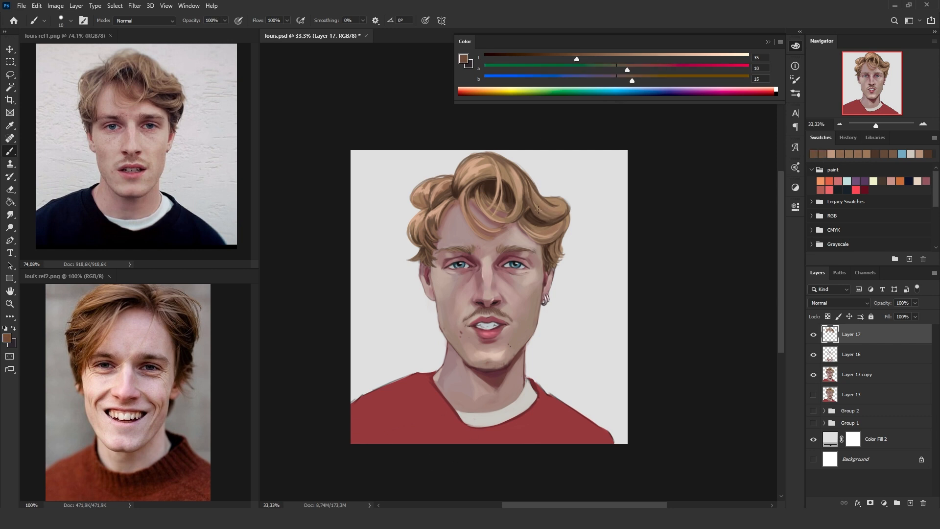
- Soften the top of the outermost right curl with sampled mid browns and a 25 px brush
{"action": "key", "text": "bracketright"}
{"action": "key", "text": "bracketright"}
{"action": "key", "text": "bracketright"}
{"action": "left_click", "coordinate": [557, 212], "text": "alt"}
{"action": "left_click", "coordinate": [556, 210], "text": "alt"}
{"action": "left_click", "coordinate": [556, 197], "text": "alt"}
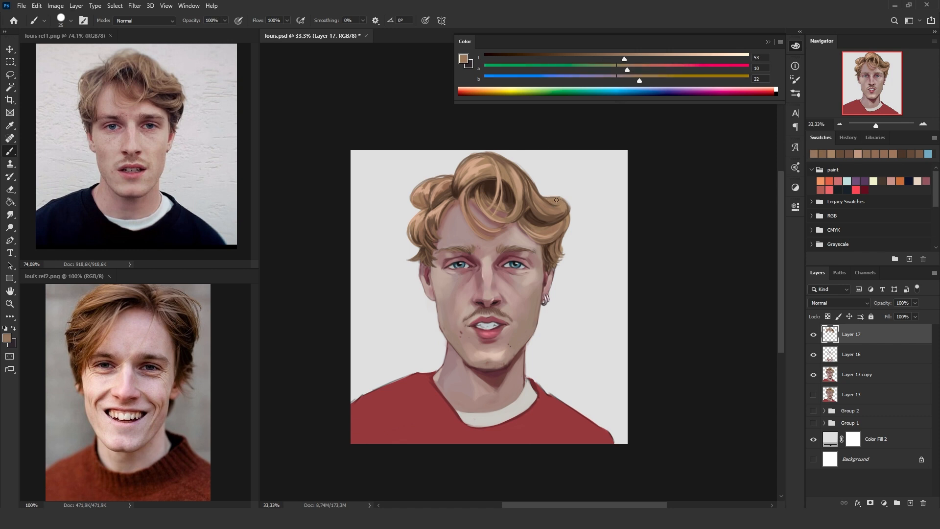
{"action": "left_click", "coordinate": [559, 202], "text": "alt"}
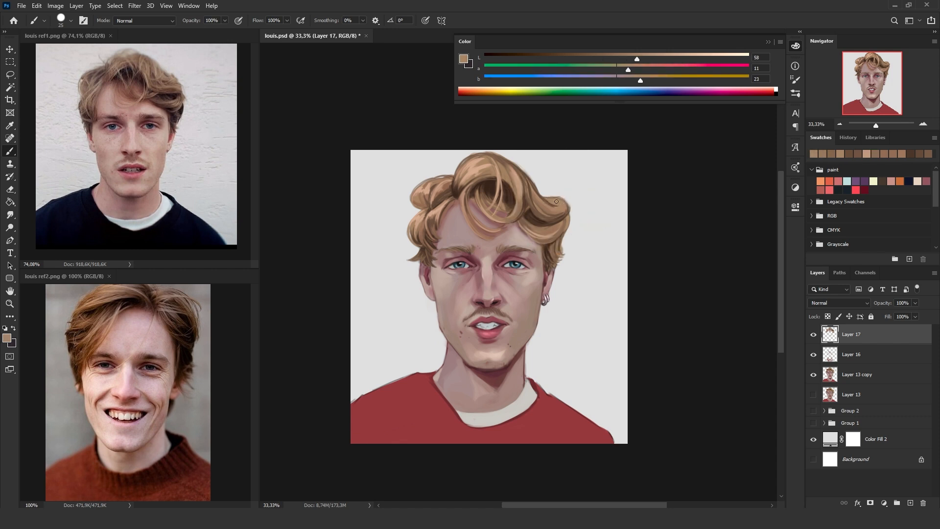
- Detail the shadow and lit edges of the right curl with sampled browns and a small 6 to 9 px brush
{"action": "key", "text": "bracketleft"}
{"action": "key", "text": "bracketleft"}
{"action": "key", "text": "bracketleft"}
{"action": "key", "text": "bracketleft"}
{"action": "key", "text": "bracketleft"}
{"action": "key", "text": "bracketleft"}
{"action": "left_click", "coordinate": [554, 220], "text": "alt"}
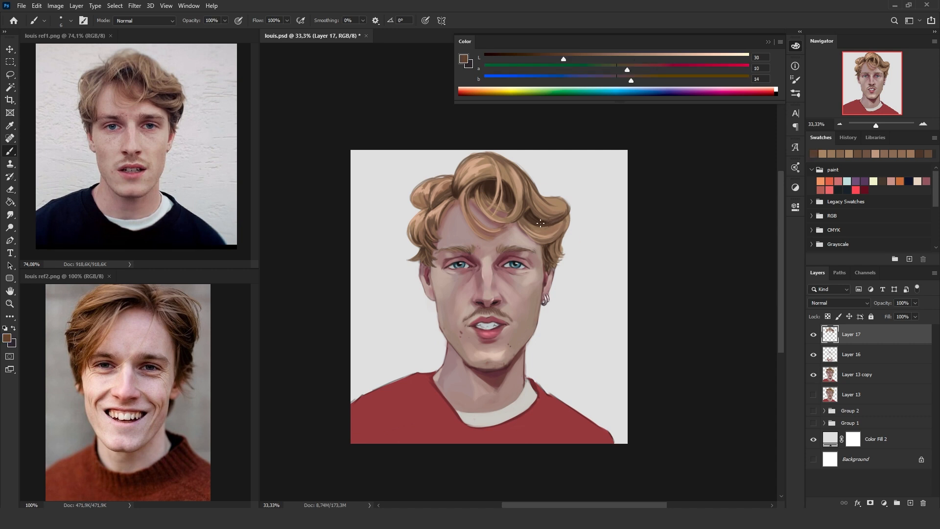
{"action": "left_click", "coordinate": [563, 211], "text": "alt"}
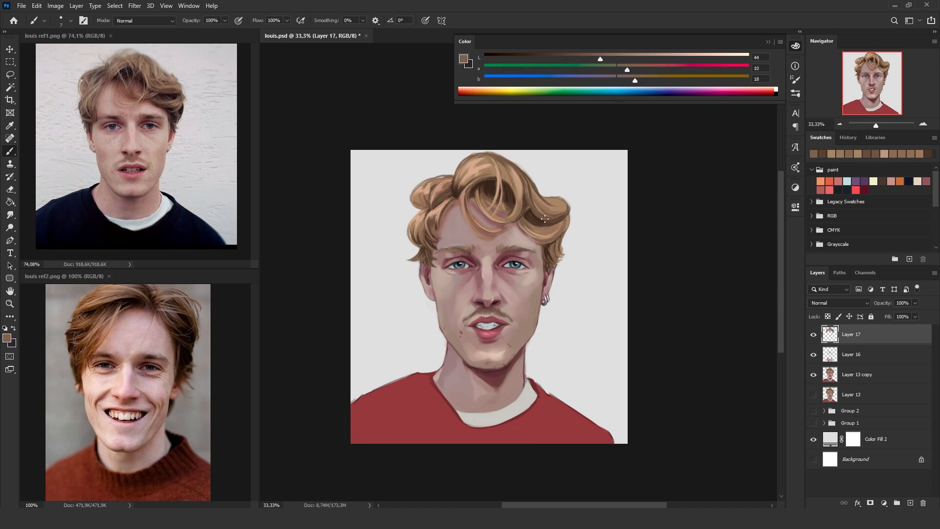
{"action": "left_click", "coordinate": [565, 209], "text": "alt"}
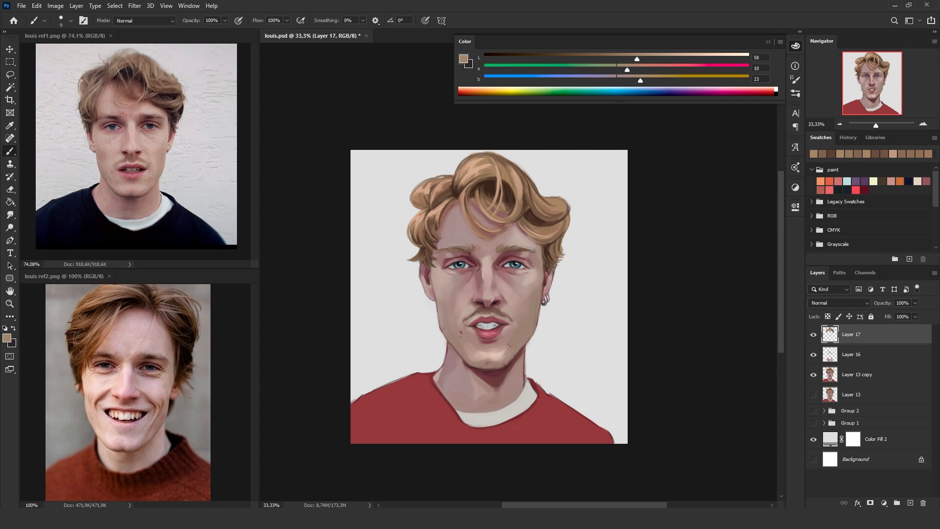
{"action": "left_click", "coordinate": [540, 207], "text": "alt"}
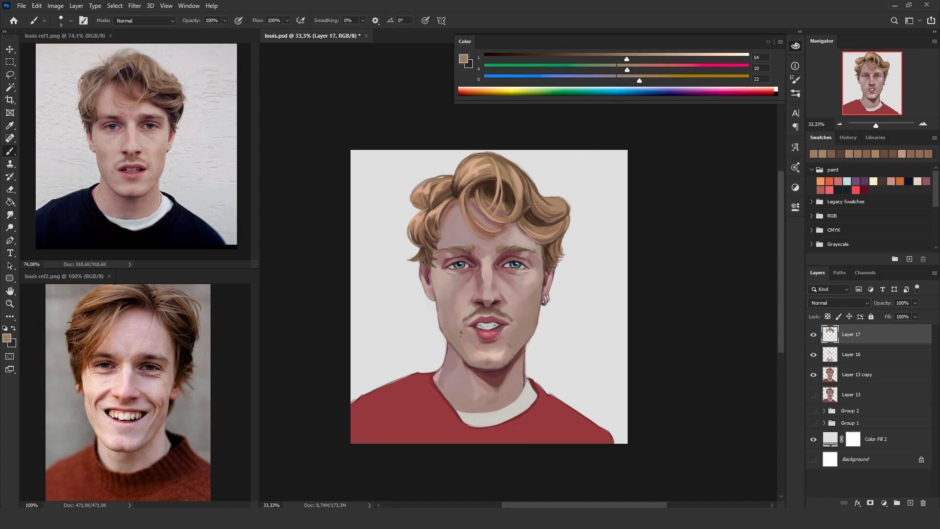
- Rework the top of the front curl with sampled highlight and brown tones, adjusting the brush size
{"action": "key", "text": "bracketright"}
{"action": "left_click", "coordinate": [490, 164], "text": "alt"}
{"action": "left_click", "coordinate": [494, 167], "text": "alt"}
{"action": "left_click", "coordinate": [497, 157], "text": "alt"}
{"action": "key", "text": "bracketleft"}
{"action": "key", "text": "bracketleft"}
{"action": "key", "text": "bracketright"}
{"action": "key", "text": "bracketright"}
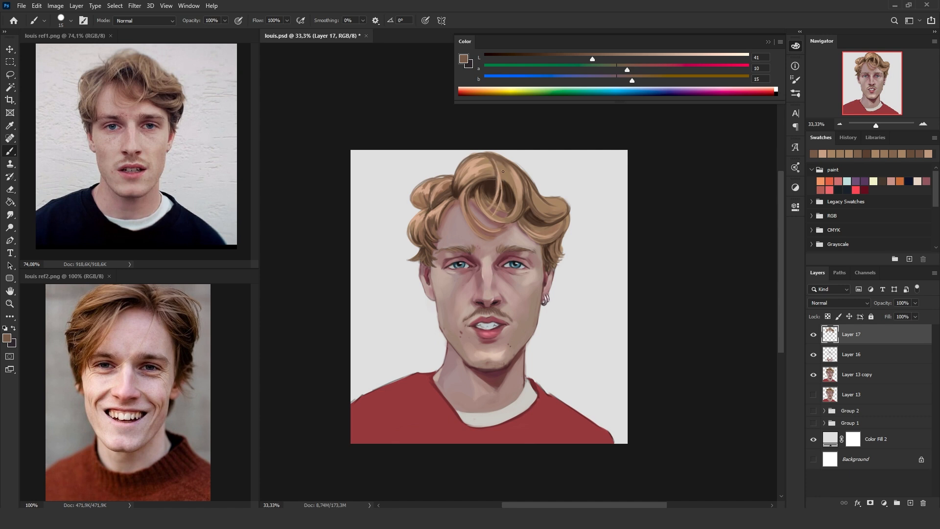
- Add a fine strand along the top of the front curl with a sampled light brown and an 8 px brush
{"action": "left_click", "coordinate": [490, 156], "text": "alt"}
{"action": "key", "text": "bracketleft"}
{"action": "key", "text": "bracketleft"}
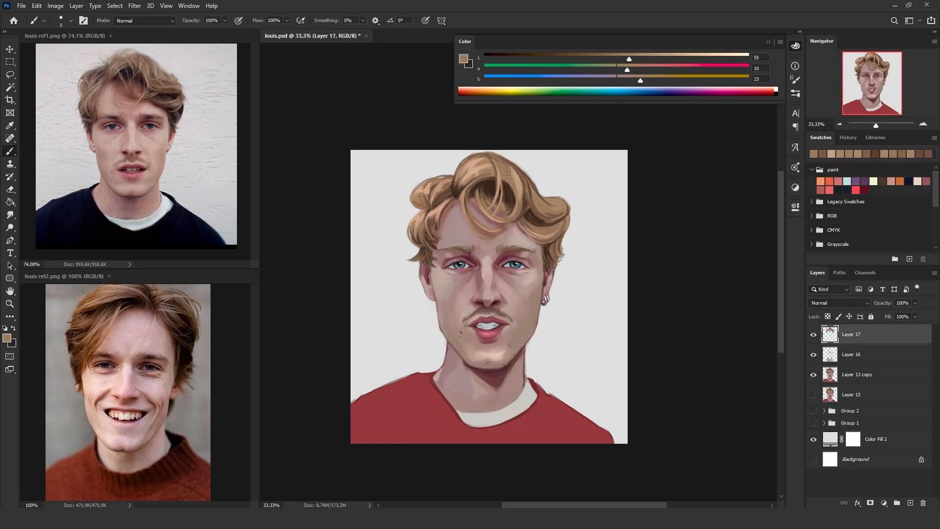
{"action": "left_click_drag", "start_coordinate": [482, 160], "coordinate": [465, 153]}
- Touch up the skin along the forehead hairline and temple with sampled skin tones and a 30 px brush
{"action": "left_click", "coordinate": [458, 201], "text": "alt"}
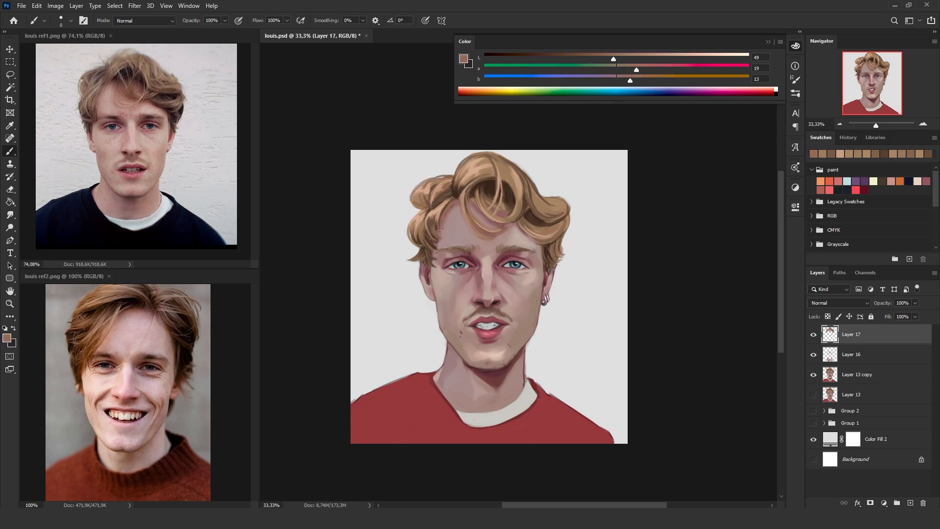
{"action": "key", "text": "bracketright"}
{"action": "key", "text": "bracketright"}
{"action": "key", "text": "bracketright"}
{"action": "left_click", "coordinate": [455, 207], "text": "alt"}
{"action": "left_click", "coordinate": [543, 259], "text": "alt"}
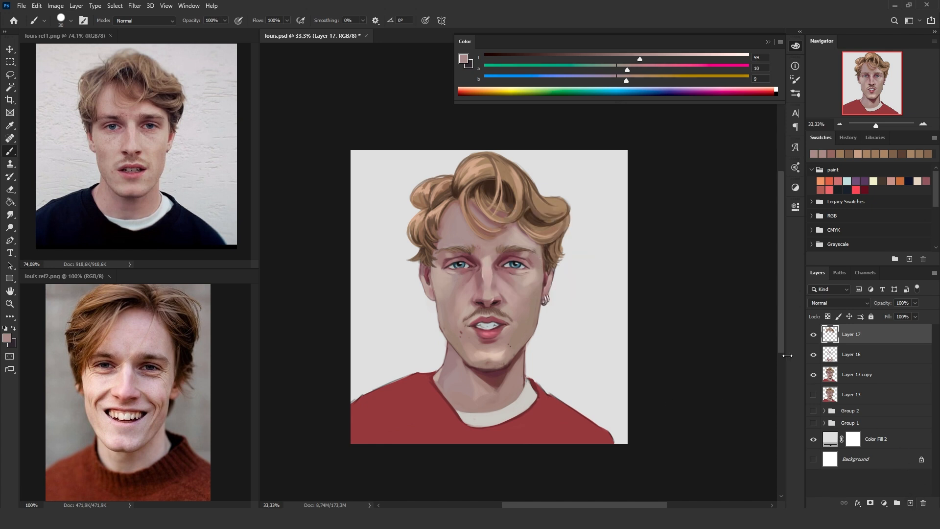
- Refine the lower edge of the chin with a sampled dark red-brown and nearby skin tones, using a 15 px brush
{"action": "left_click", "coordinate": [504, 363], "text": "alt"}
{"action": "key", "text": "bracketleft"}
{"action": "key", "text": "bracketleft"}
{"action": "key", "text": "bracketleft"}
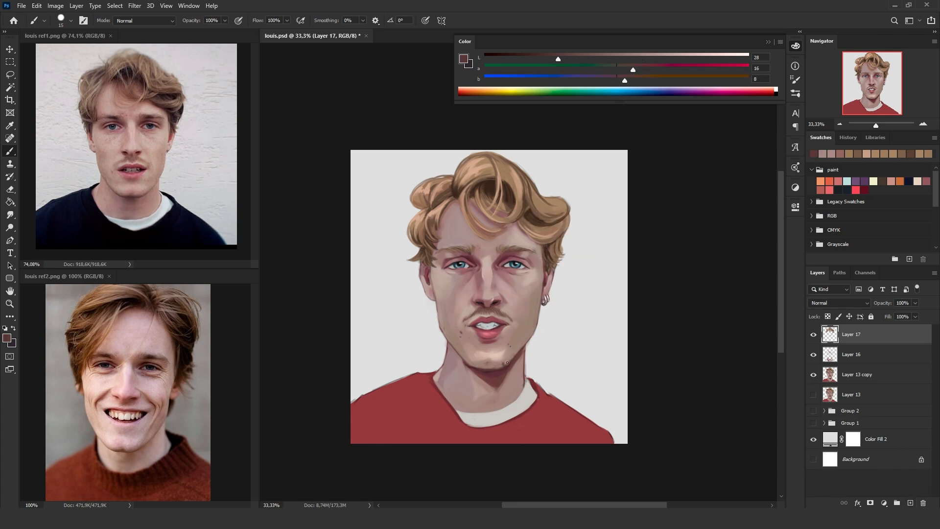
{"action": "left_click", "coordinate": [504, 364], "text": "alt"}
{"action": "left_click", "coordinate": [494, 364], "text": "alt"}
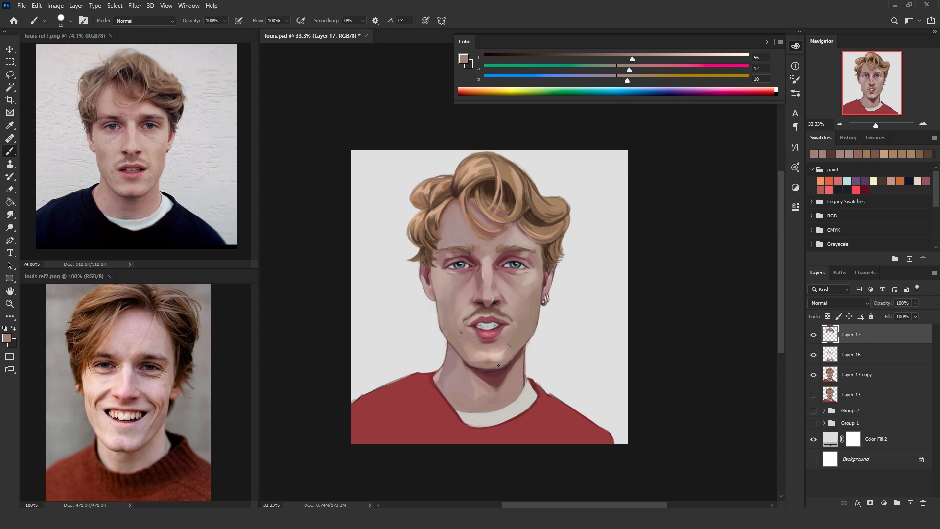
{"action": "left_click", "coordinate": [491, 357], "text": "alt"}
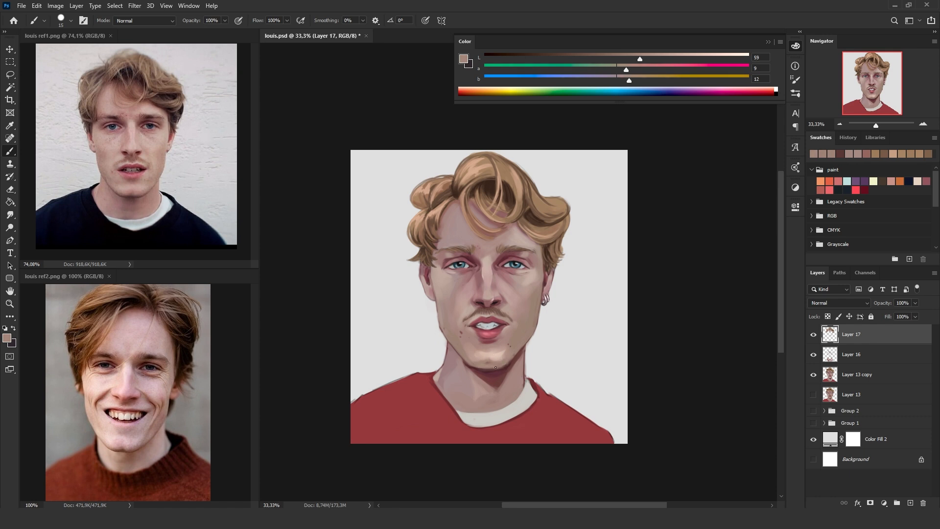
{"action": "left_click", "coordinate": [492, 362], "text": "alt"}
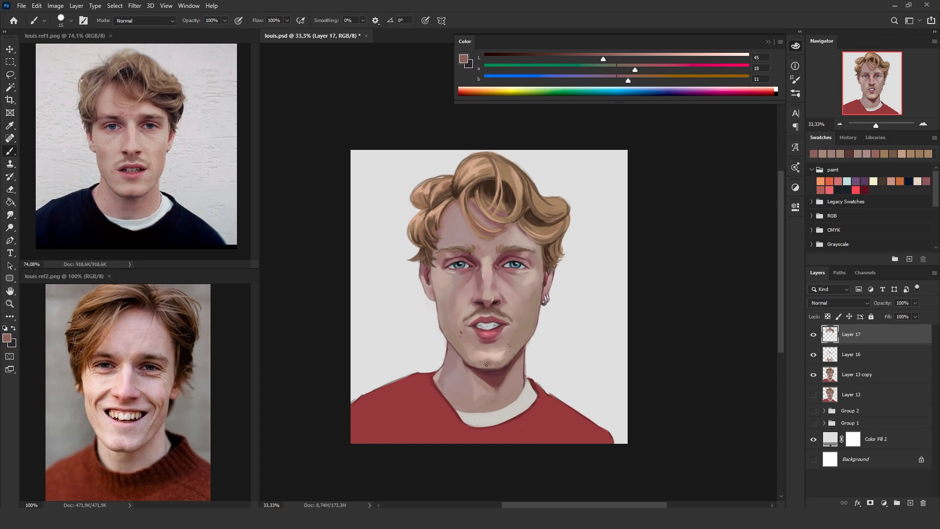
- Blend the underside of the chin with a sampled skin tone and a 30 px brush, comparing the portrait without Layer 17
{"action": "key", "text": "bracketright"}
{"action": "key", "text": "bracketright"}
{"action": "left_click", "coordinate": [492, 361], "text": "alt"}
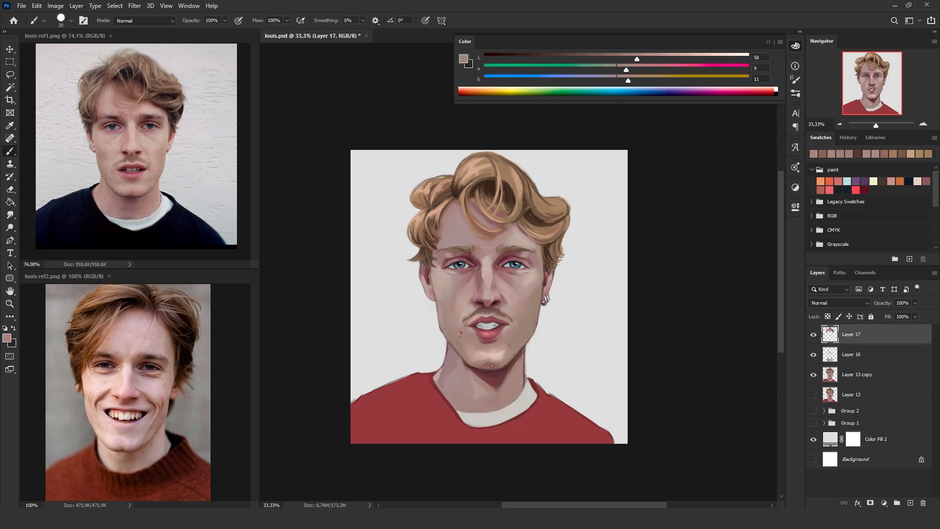
{"action": "left_click_drag", "start_coordinate": [484, 362], "coordinate": [504, 367]}
{"action": "left_click", "coordinate": [814, 334]}
{"action": "left_click", "coordinate": [814, 334]}
- Touch up the hair mass between the front curl and the right curl with sampled browns and a 15 px brush
{"action": "left_click", "coordinate": [529, 199], "text": "alt"}
{"action": "key", "text": "bracketleft"}
{"action": "key", "text": "bracketleft"}
{"action": "key", "text": "bracketleft"}
{"action": "left_click", "coordinate": [523, 202], "text": "alt"}
{"action": "left_click", "coordinate": [522, 180], "text": "alt"}
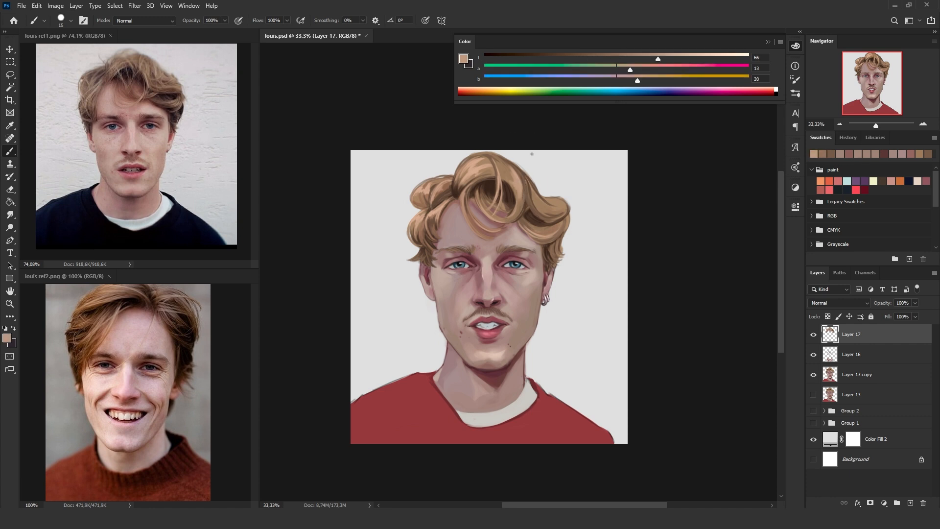
- Paint light strands on the right curls and the front curl with the sampled highlight tone and a smaller brush
{"action": "mouse_move", "coordinate": [529, 211]}
{"action": "left_mouse_down"}
{"action": "mouse_move", "coordinate": [536, 189]}
{"action": "mouse_move", "coordinate": [551, 211]}
{"action": "left_mouse_up"}
{"action": "key", "text": "bracketleft"}
{"action": "left_click_drag", "start_coordinate": [556, 240], "coordinate": [559, 269]}
{"action": "left_click_drag", "start_coordinate": [499, 163], "coordinate": [497, 188]}
{"action": "key", "text": "ctrl+shift+h"}
{"action": "key", "text": "ctrl+shift+h"}
- Deepen the strands of the front curl over the forehead with a sampled dark brown and save the file
{"action": "left_click", "coordinate": [474, 200], "text": "alt"}
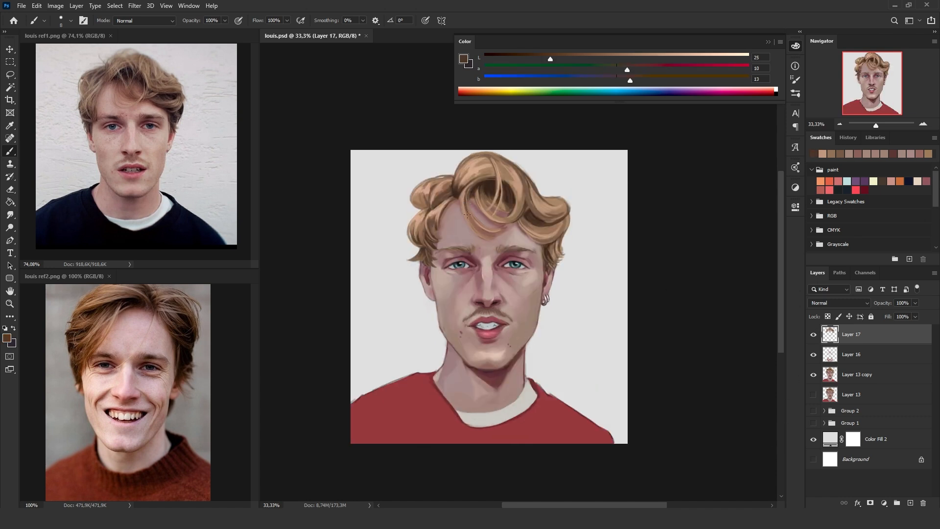
{"action": "left_click_drag", "start_coordinate": [486, 231], "coordinate": [470, 205]}
{"action": "left_click", "coordinate": [24, 6]}
{"action": "left_click", "coordinate": [49, 114]}
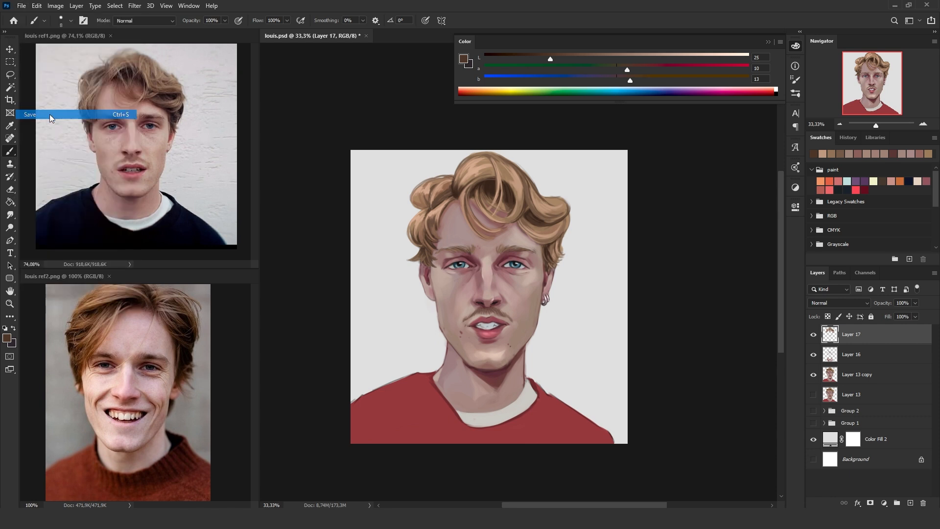
- Duplicate Layer 13 copy and merge Layer 16 and Layer 17 into the duplicate
{"action": "left_click", "coordinate": [924, 124]}
{"action": "left_click_drag", "start_coordinate": [604, 371], "coordinate": [619, 342]}
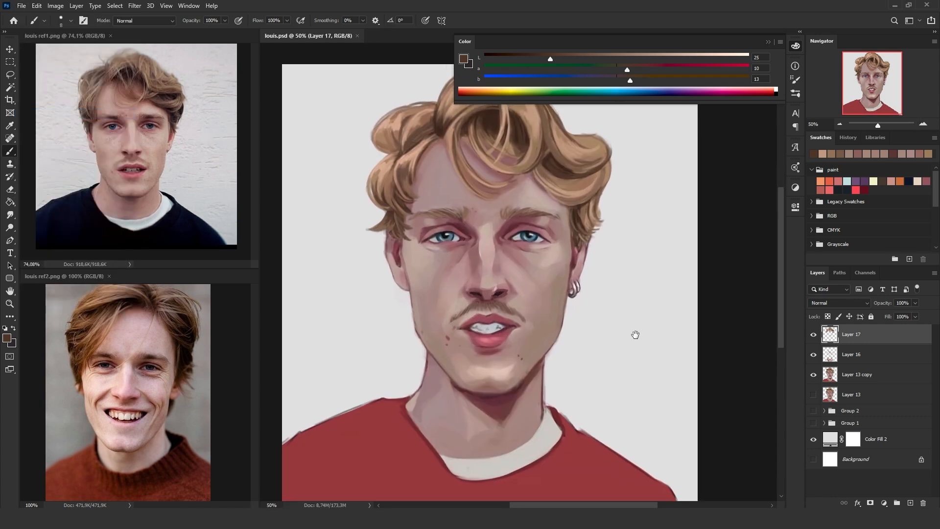
{"action": "left_click", "coordinate": [868, 361]}
{"action": "left_click", "coordinate": [866, 369]}
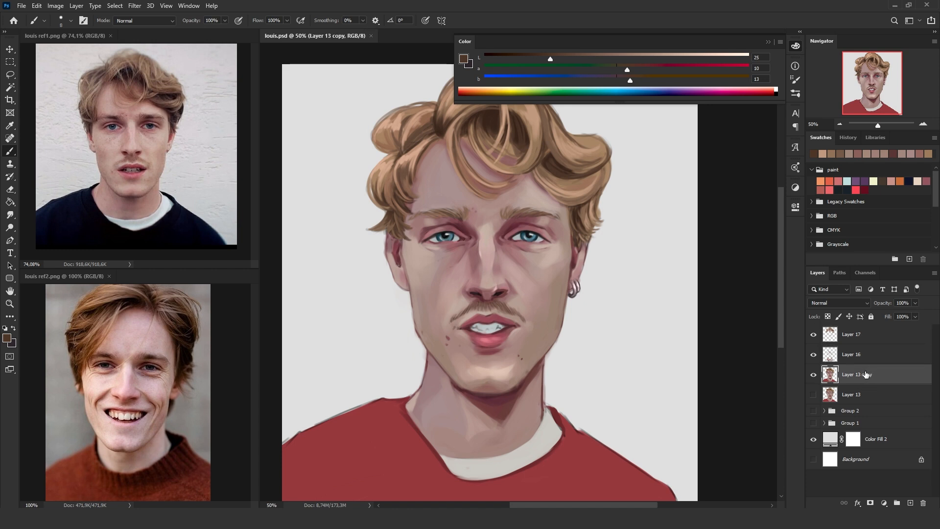
{"action": "key", "text": "ctrl+j"}
{"action": "left_click_drag", "start_coordinate": [869, 335], "coordinate": [868, 356]}
{"action": "left_click", "coordinate": [862, 337], "text": "shift"}
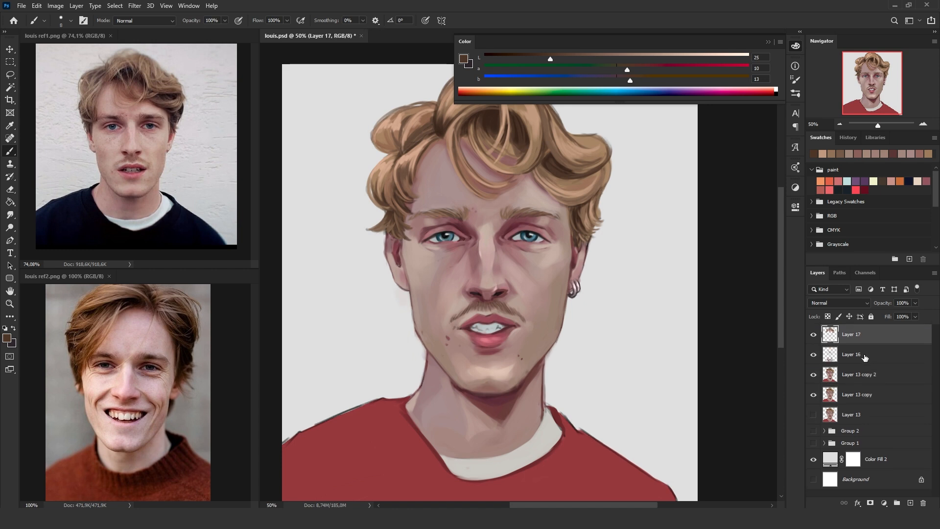
{"action": "key", "text": "Delete"}
- Compare the merged portrait layer with the earlier version by switching the layers' visibility
{"action": "left_click", "coordinate": [814, 354]}
{"action": "left_click", "coordinate": [813, 334]}
{"action": "left_click", "coordinate": [814, 335]}
{"action": "left_click", "coordinate": [814, 354]}
{"action": "left_click", "coordinate": [814, 335]}
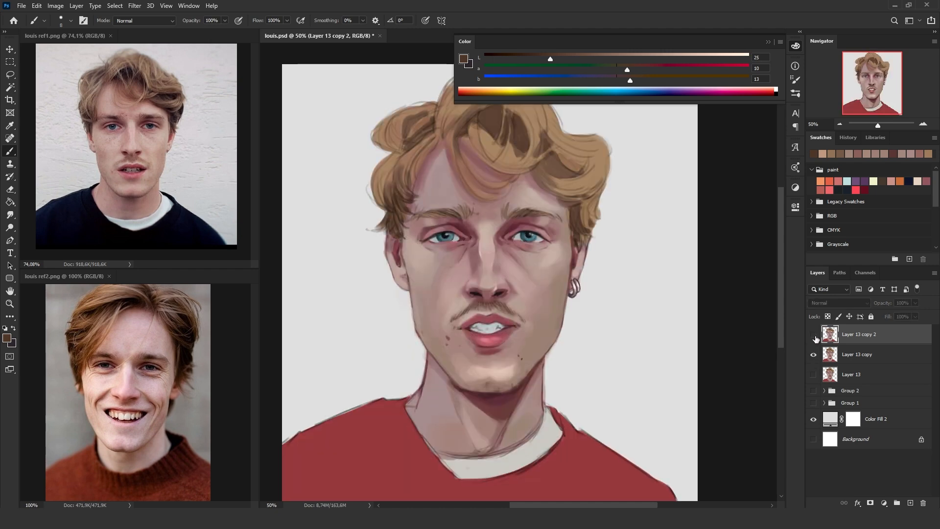
{"action": "left_click", "coordinate": [814, 335]}
{"action": "left_click", "coordinate": [814, 335]}
{"action": "left_click", "coordinate": [816, 335]}
{"action": "left_click", "coordinate": [816, 336]}
- Hide Layer 13 copy and view the whole portrait with only the merged layer and the background colour
{"action": "left_click", "coordinate": [814, 355]}
{"action": "left_click", "coordinate": [814, 355]}
{"action": "left_click", "coordinate": [815, 356]}
{"action": "left_click", "coordinate": [841, 124]}
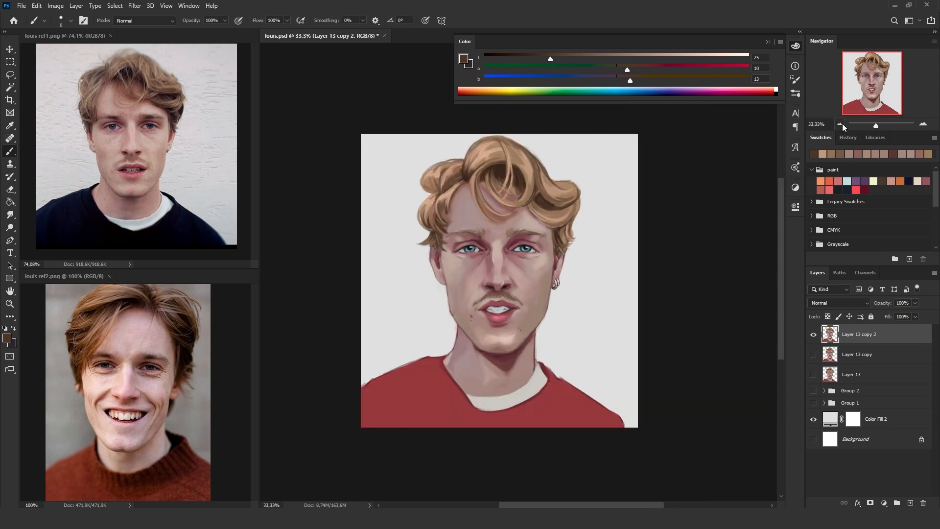
{"action": "left_click", "coordinate": [842, 124]}
{"action": "left_click", "coordinate": [923, 124]}
{"action": "scroll", "coordinate": [613, 343], "scroll_direction": "up", "scroll_amount": 1}
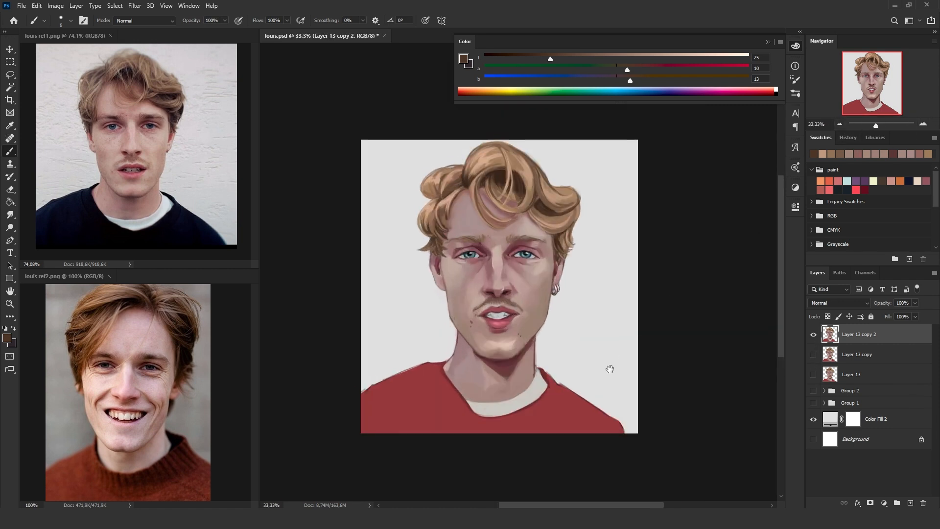
- Add a new layer in Multiply mode above the merged portrait and sample the sweater's red
{"action": "left_click", "coordinate": [911, 503]}
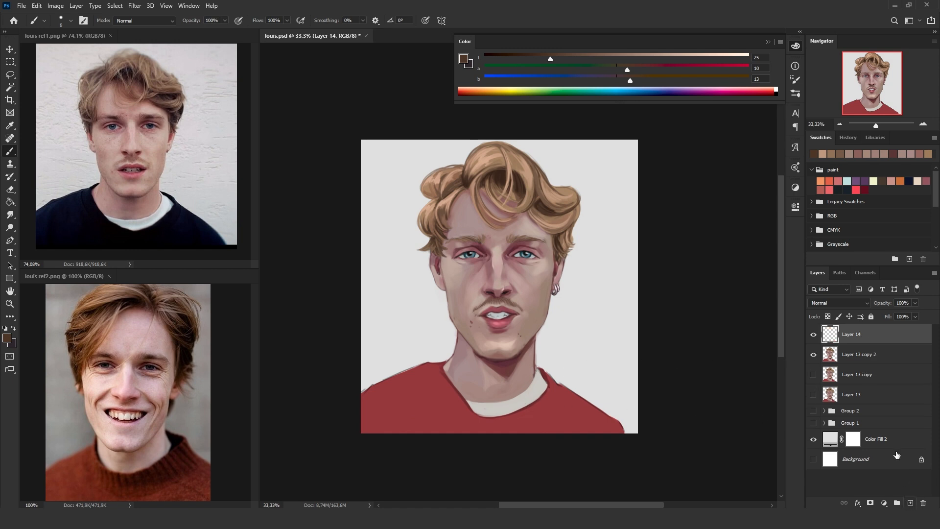
{"action": "left_click", "coordinate": [849, 302]}
{"action": "left_click", "coordinate": [847, 307]}
{"action": "left_click", "coordinate": [462, 414], "text": "alt"}
- Try a shadow stroke on the sweater, undo it, and lower the Multiply layer's fill to 49%
{"action": "left_click_drag", "start_coordinate": [459, 405], "coordinate": [434, 434]}
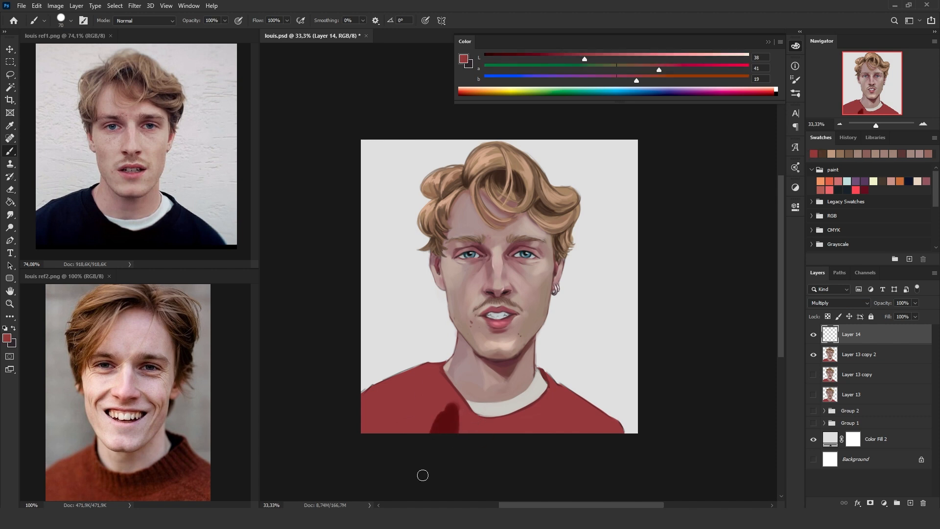
{"action": "key", "text": "ctrl+z"}
{"action": "left_click", "coordinate": [915, 317]}
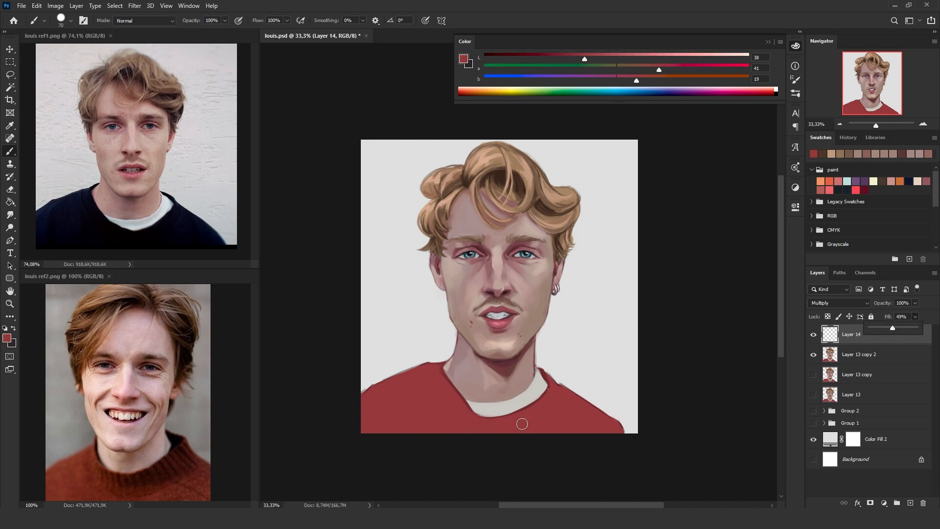
- Paint shadows on the sweater around the collar and over its right side with a 50 px brush
{"action": "left_click", "coordinate": [530, 407]}
{"action": "key", "text": "bracketleft"}
{"action": "key", "text": "bracketleft"}
{"action": "key", "text": "bracketleft"}
{"action": "mouse_move", "coordinate": [548, 375]}
{"action": "left_mouse_down"}
{"action": "mouse_move", "coordinate": [503, 427]}
{"action": "mouse_move", "coordinate": [553, 406]}
{"action": "mouse_move", "coordinate": [497, 423]}
{"action": "mouse_move", "coordinate": [474, 418]}
{"action": "mouse_move", "coordinate": [532, 419]}
{"action": "mouse_move", "coordinate": [517, 427]}
{"action": "mouse_move", "coordinate": [558, 397]}
{"action": "mouse_move", "coordinate": [556, 385]}
{"action": "mouse_move", "coordinate": [562, 413]}
{"action": "mouse_move", "coordinate": [532, 421]}
{"action": "left_mouse_up"}
{"action": "mouse_move", "coordinate": [439, 380]}
{"action": "left_mouse_down"}
{"action": "mouse_move", "coordinate": [479, 429]}
{"action": "mouse_move", "coordinate": [508, 434]}
{"action": "mouse_move", "coordinate": [556, 406]}
{"action": "mouse_move", "coordinate": [520, 454]}
{"action": "mouse_move", "coordinate": [562, 425]}
{"action": "mouse_move", "coordinate": [548, 421]}
{"action": "left_mouse_up"}
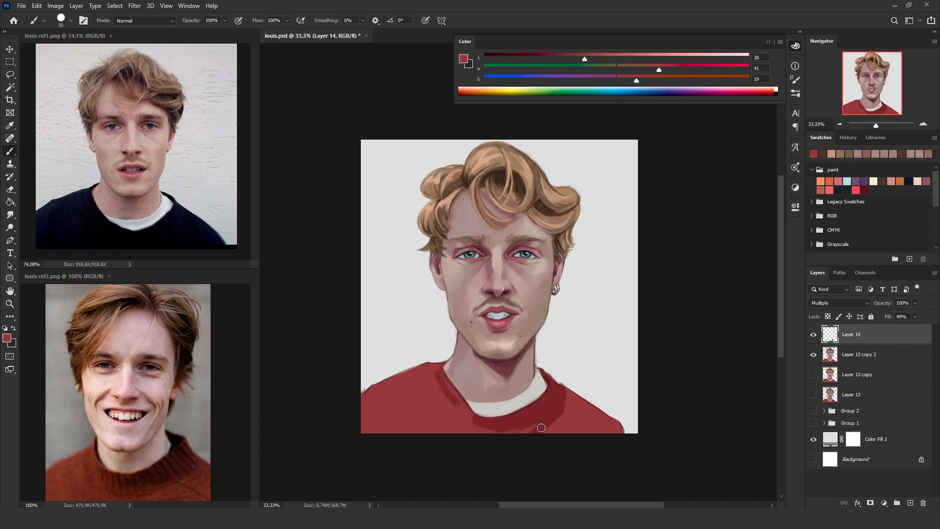
- Try a broad shadow stroke across the sweater's lower front with an 80 px brush
{"action": "key", "text": "bracketright"}
{"action": "key", "text": "bracketright"}
{"action": "key", "text": "bracketright"}
{"action": "key", "text": "bracketright"}
{"action": "mouse_move", "coordinate": [487, 437]}
{"action": "left_mouse_down"}
{"action": "mouse_move", "coordinate": [458, 407]}
{"action": "mouse_move", "coordinate": [435, 407]}
{"action": "mouse_move", "coordinate": [422, 346]}
{"action": "mouse_move", "coordinate": [432, 397]}
{"action": "mouse_move", "coordinate": [453, 428]}
{"action": "mouse_move", "coordinate": [436, 382]}
{"action": "left_mouse_up"}
{"action": "key", "text": "ctrl+z"}
- Add a new layer and shade the left side of the sweater with a sampled dark red, reducing the brush to 45 px
{"action": "left_click", "coordinate": [910, 502]}
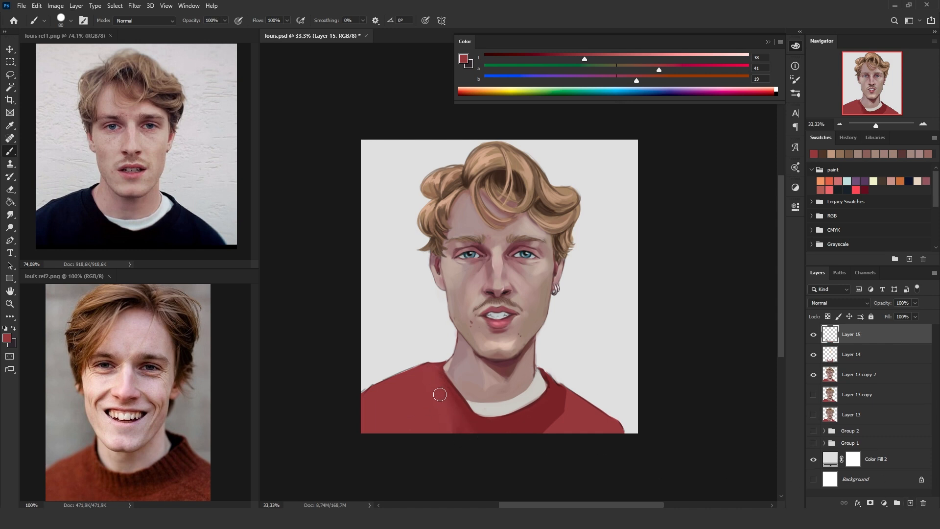
{"action": "left_click", "coordinate": [437, 410], "text": "alt"}
{"action": "left_click_drag", "start_coordinate": [411, 369], "coordinate": [371, 401]}
{"action": "key", "text": "ctrl+z"}
{"action": "key", "text": "bracketleft"}
{"action": "key", "text": "bracketleft"}
{"action": "key", "text": "bracketleft"}
{"action": "key", "text": "bracketleft"}
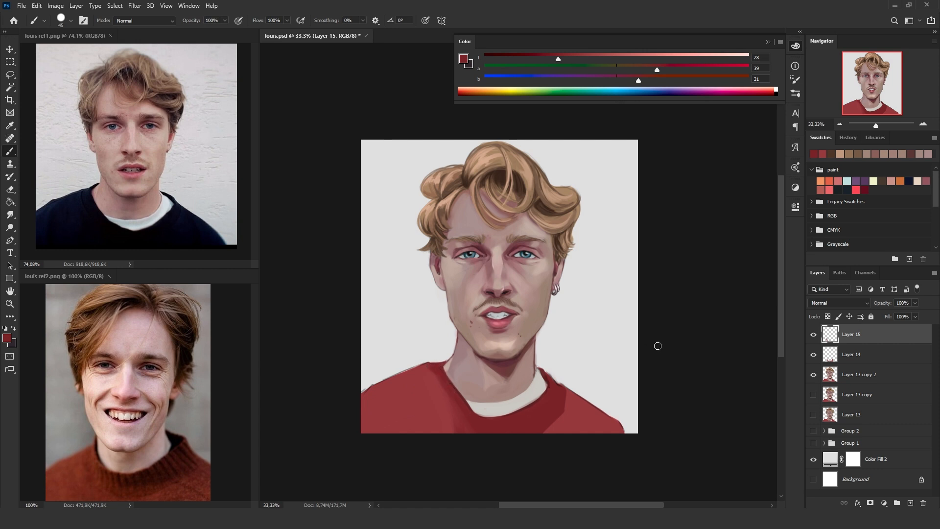
- Paint and blend folds on the sweater's right shoulder with sampled dark and mid reds, enlarging the brush to 80 px
{"action": "left_click", "coordinate": [563, 411], "text": "alt"}
{"action": "mouse_move", "coordinate": [563, 414]}
{"action": "left_mouse_down"}
{"action": "mouse_move", "coordinate": [572, 422]}
{"action": "mouse_move", "coordinate": [550, 423]}
{"action": "mouse_move", "coordinate": [594, 419]}
{"action": "mouse_move", "coordinate": [618, 436]}
{"action": "left_mouse_up"}
{"action": "key", "text": "ctrl+z"}
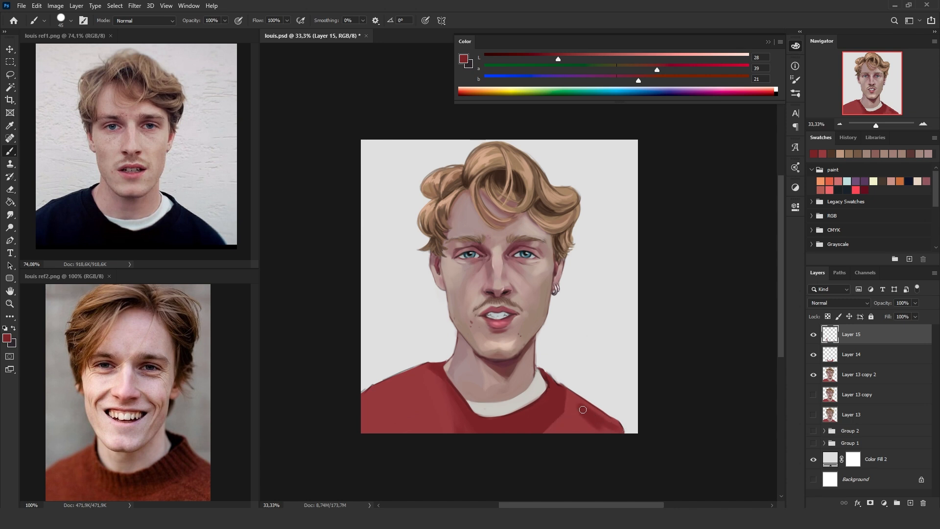
{"action": "left_click", "coordinate": [575, 398], "text": "alt"}
{"action": "left_click_drag", "start_coordinate": [561, 387], "coordinate": [558, 422]}
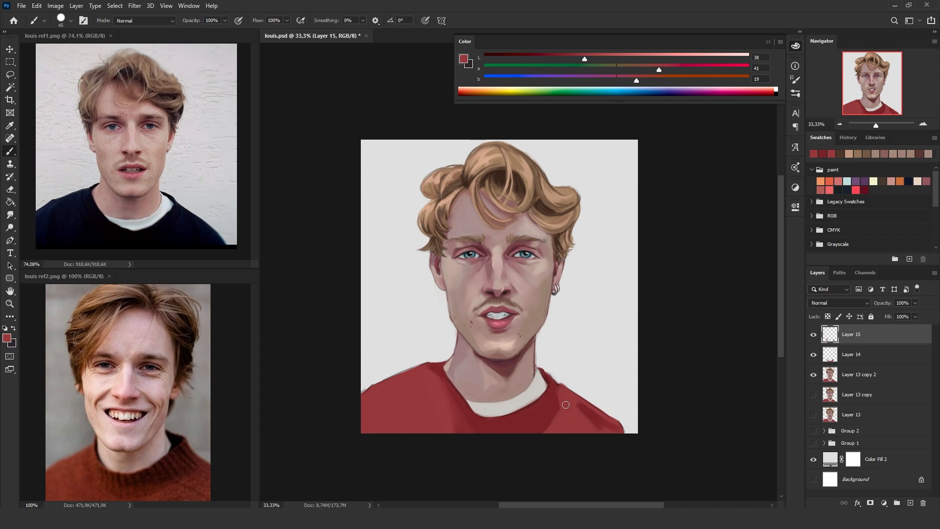
{"action": "key", "text": "bracketright"}
{"action": "key", "text": "bracketright"}
{"action": "key", "text": "bracketright"}
{"action": "key", "text": "bracketright"}
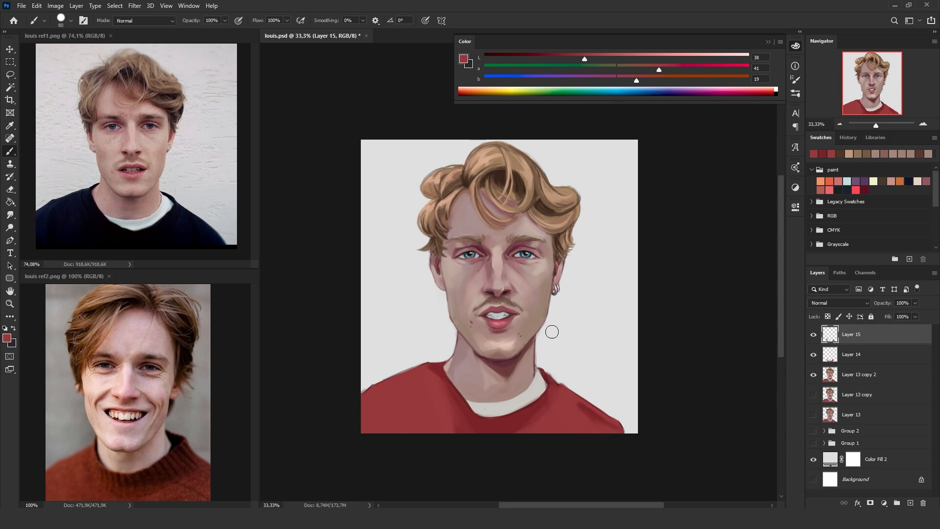
- Redefine the left edge of the jaw and neck with a sampled dark red-brown and a 10 px brush
{"action": "left_click", "coordinate": [460, 334], "text": "alt"}
{"action": "key", "text": "bracketleft"}
{"action": "key", "text": "bracketleft"}
{"action": "key", "text": "bracketleft"}
{"action": "key", "text": "bracketleft"}
{"action": "key", "text": "bracketleft"}
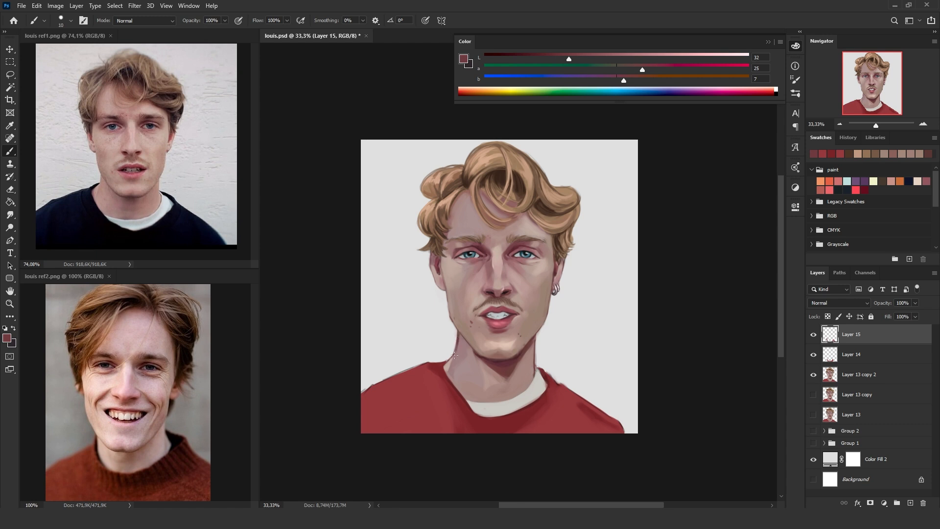
{"action": "key", "text": "bracketright"}
- Blend the left side of the neck and jaw with sampled skin tones and a 25 px brush
{"action": "left_click", "coordinate": [466, 348], "text": "alt"}
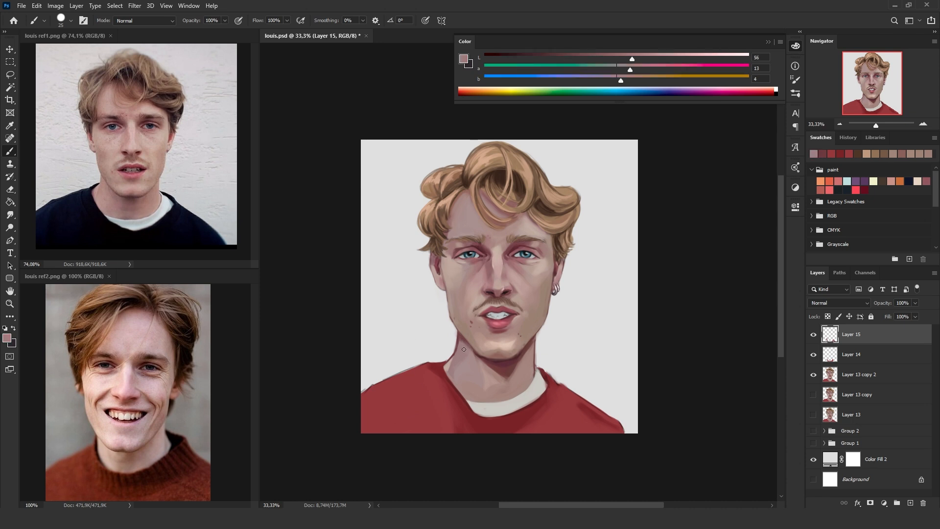
{"action": "left_click_drag", "start_coordinate": [464, 355], "coordinate": [458, 344]}
{"action": "left_click", "coordinate": [452, 314], "text": "alt"}
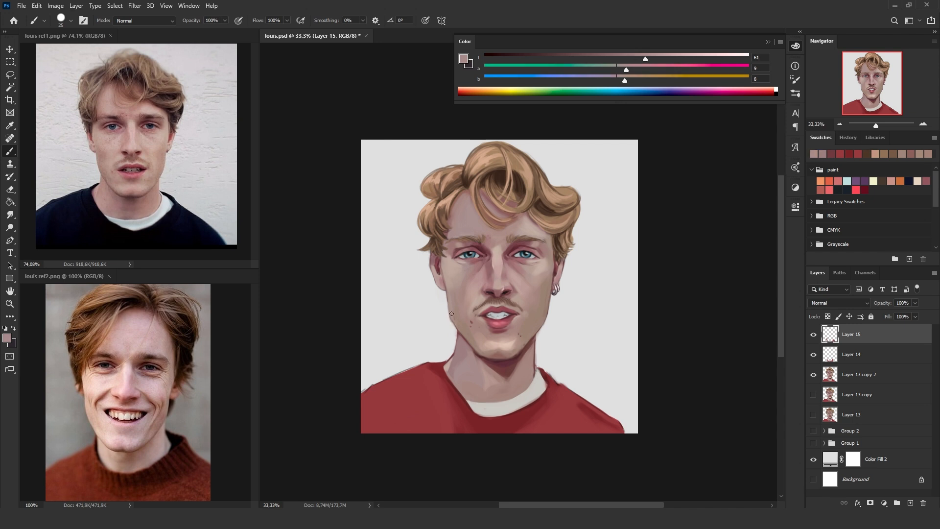
- Add a small mole on the left side of the jaw with a sampled red-brown and a 10 px brush
{"action": "left_click", "coordinate": [473, 319], "text": "alt"}
{"action": "key", "text": "bracketleft"}
{"action": "key", "text": "bracketleft"}
{"action": "key", "text": "bracketleft"}
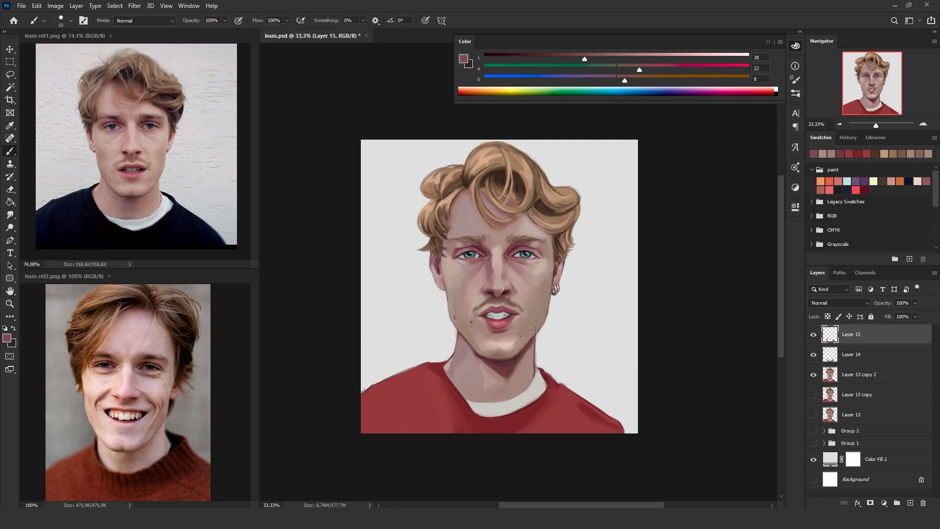
- Blend the cheek on the earring side with sampled light and mid skin tones, using a 45 px brush
{"action": "left_click", "coordinate": [495, 294], "text": "alt"}
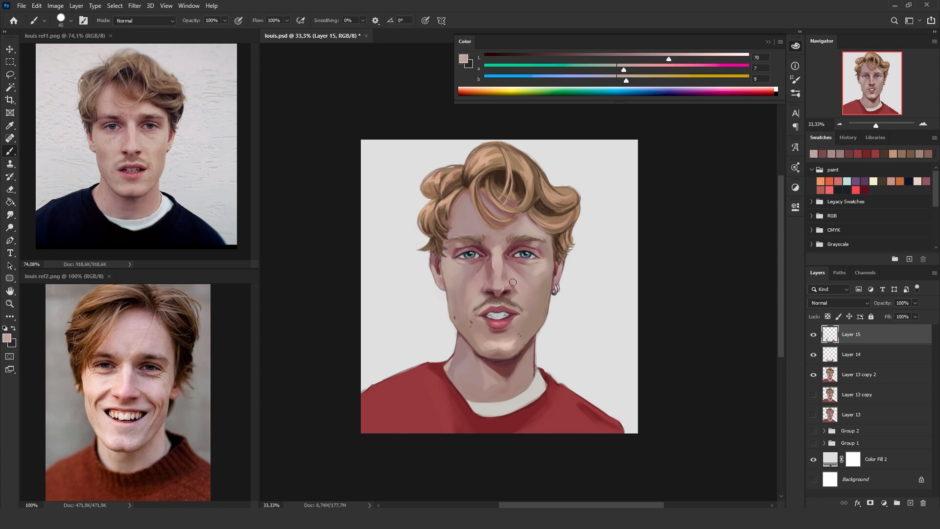
{"action": "left_click", "coordinate": [534, 309], "text": "alt"}
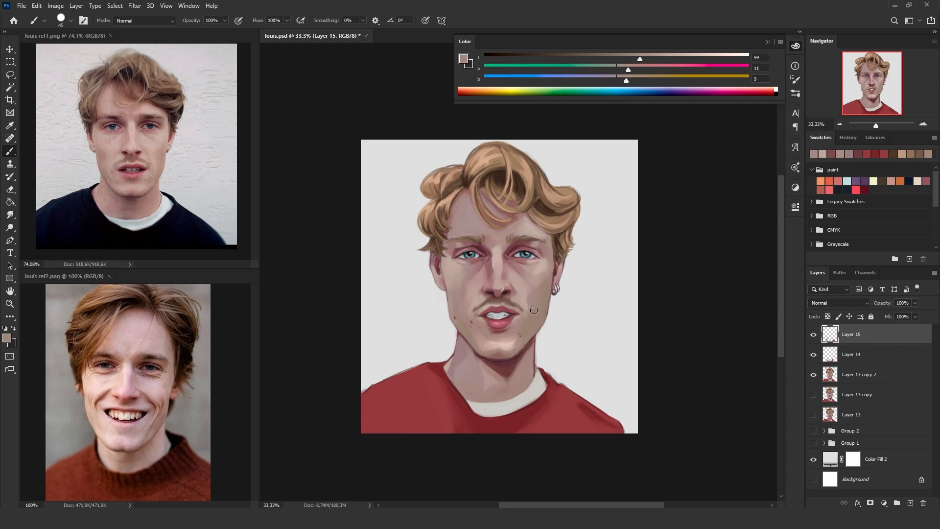
{"action": "left_click", "coordinate": [531, 301], "text": "alt"}
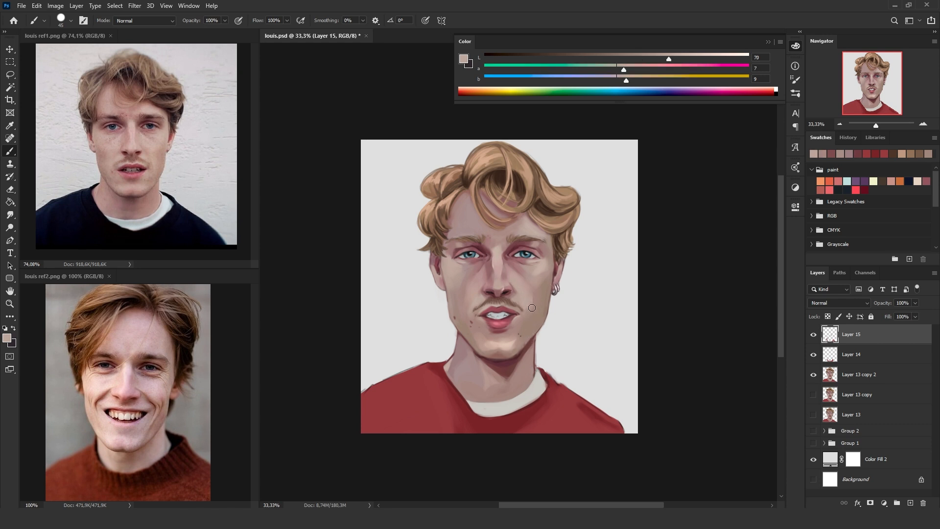
{"action": "left_click", "coordinate": [527, 307], "text": "alt"}
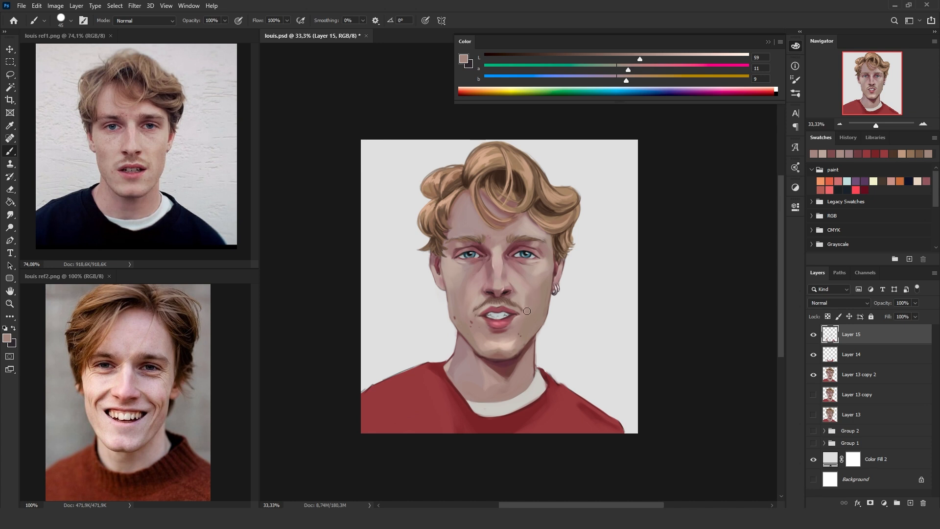
- Smooth the opposite cheek and the area beside the nose with sampled pinkish skin tones
{"action": "left_click", "coordinate": [481, 297], "text": "alt"}
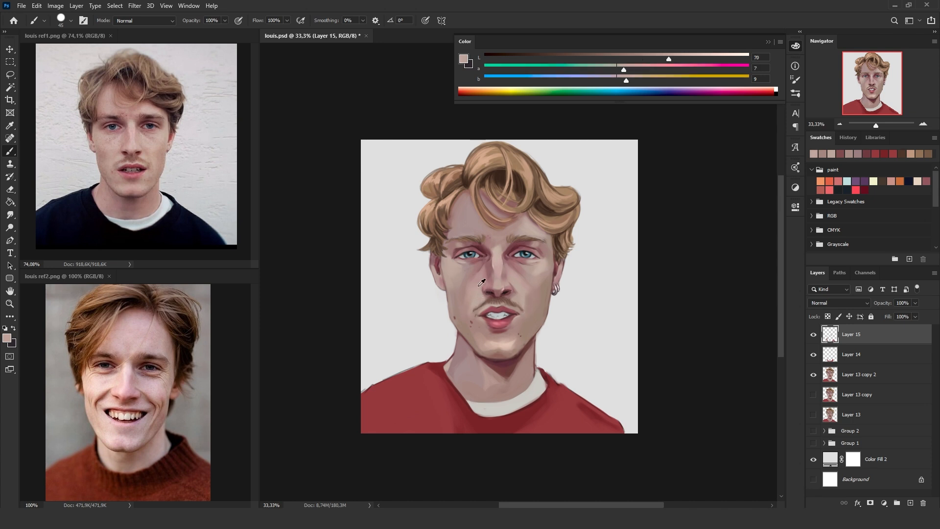
{"action": "left_click", "coordinate": [478, 292], "text": "alt"}
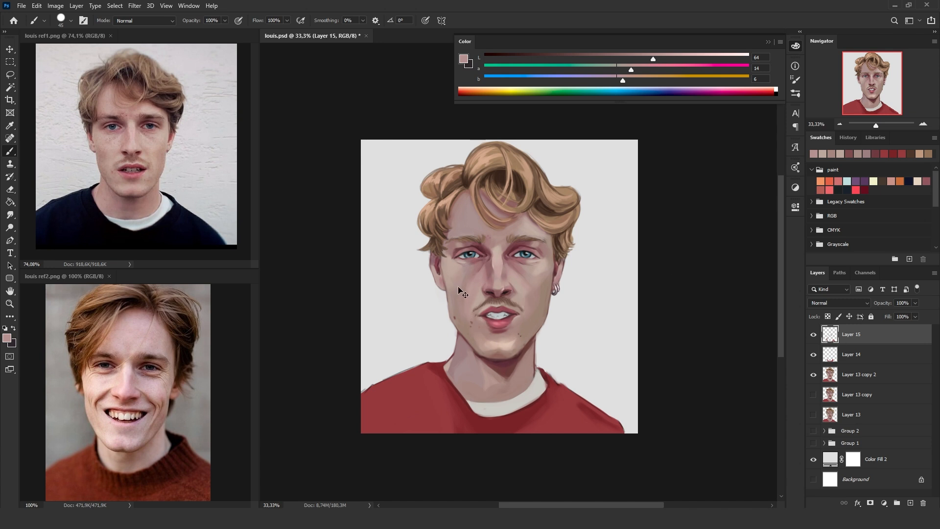
{"action": "left_click", "coordinate": [466, 267], "text": "alt"}
{"action": "left_click", "coordinate": [478, 289], "text": "alt"}
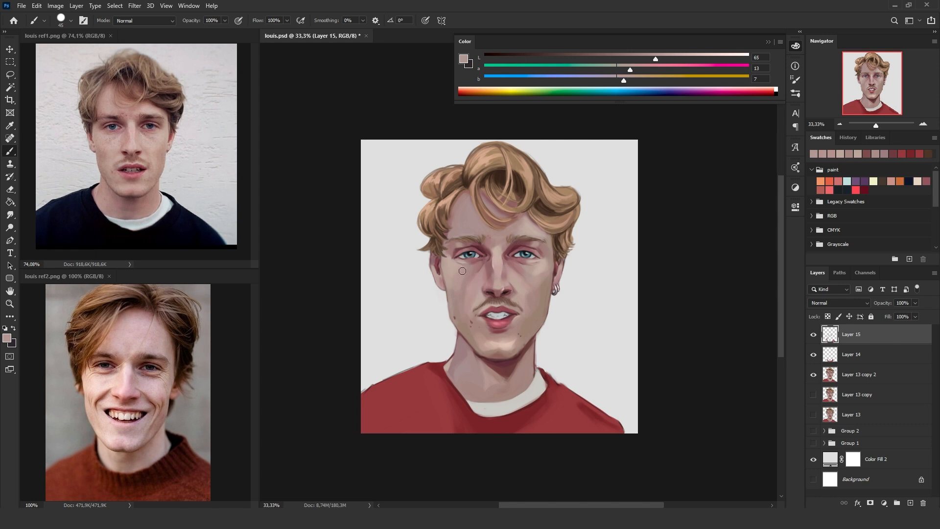
{"action": "left_click", "coordinate": [458, 319], "text": "alt"}
{"action": "left_click", "coordinate": [470, 290], "text": "alt"}
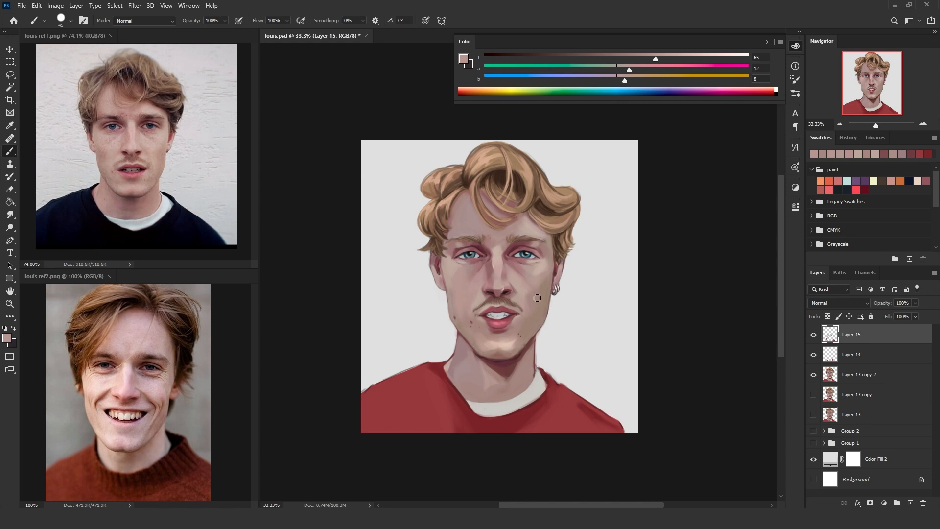
- Soften both cheeks with a sampled light pink skin tone and an 80 px brush
{"action": "key", "text": "bracketright"}
{"action": "key", "text": "bracketright"}
{"action": "key", "text": "bracketright"}
{"action": "key", "text": "bracketright"}
{"action": "left_click", "coordinate": [534, 301], "text": "alt"}
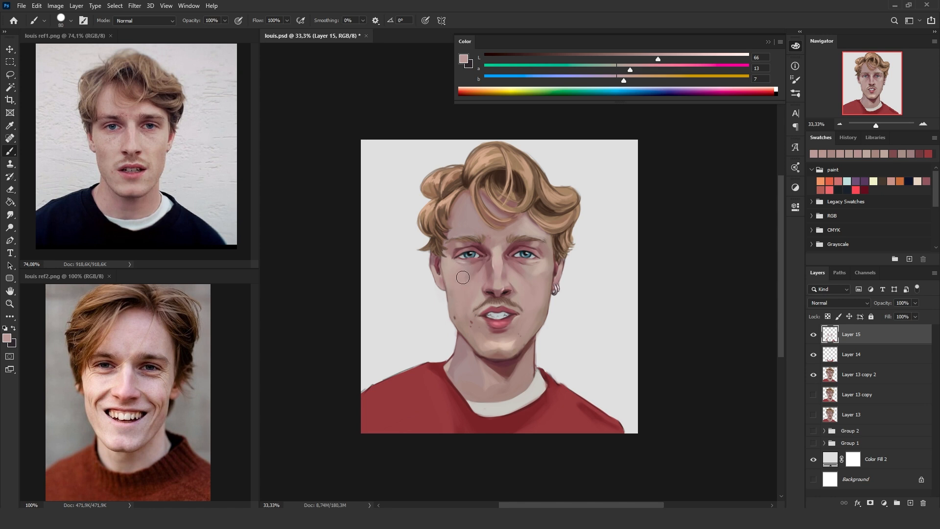
{"action": "left_click_drag", "start_coordinate": [530, 275], "coordinate": [534, 279]}
- Mirror the canvas view horizontally and check the portrait's proportions
{"action": "left_click", "coordinate": [923, 124]}
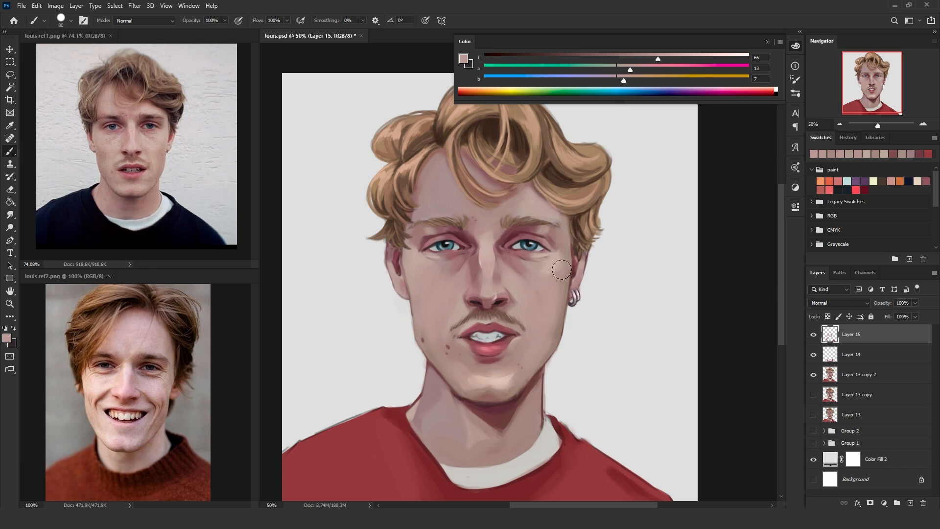
{"action": "key", "text": "h"}
{"action": "key", "text": "h"}
{"action": "left_click", "coordinate": [839, 124]}
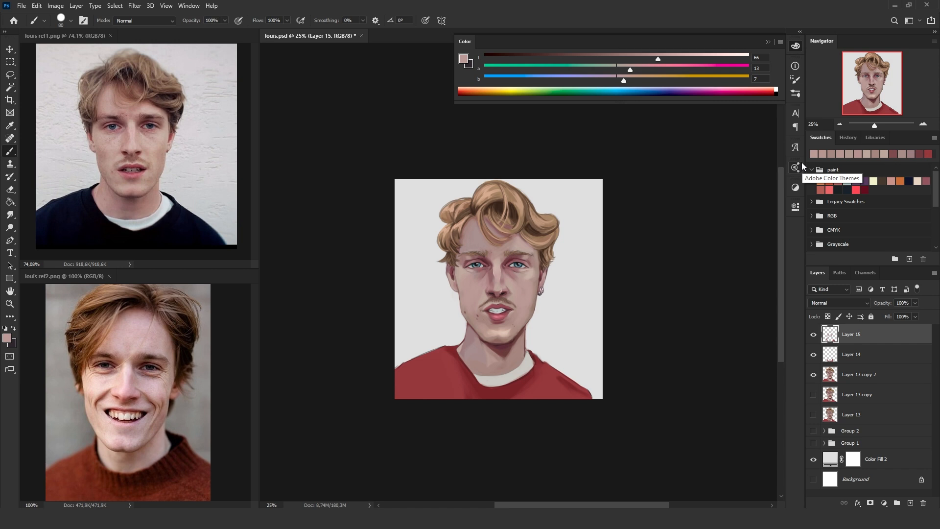
{"action": "left_click", "coordinate": [924, 124]}
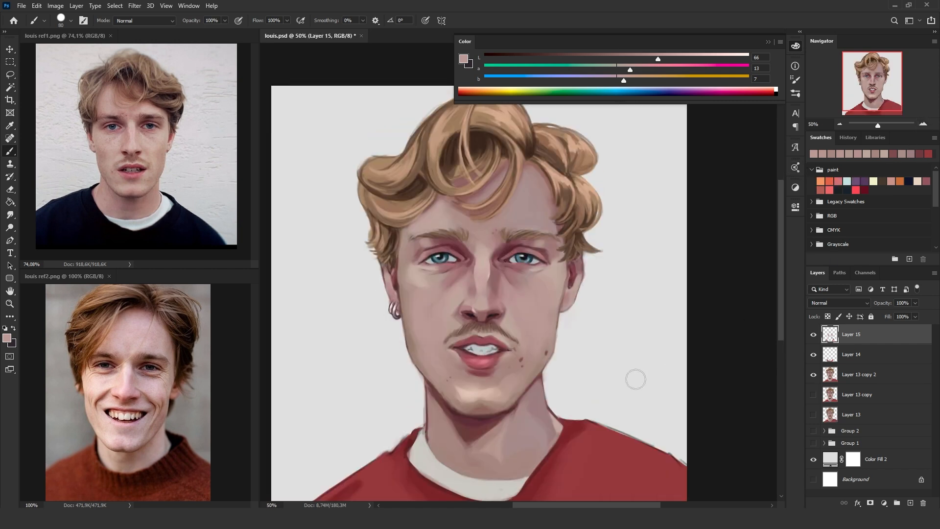
- Refine the outer curl on the earring side with sampled mid browns, reducing the brush to 8 px
{"action": "left_click", "coordinate": [398, 186], "text": "alt"}
{"action": "key", "text": "bracketleft"}
{"action": "key", "text": "bracketleft"}
{"action": "key", "text": "bracketleft"}
{"action": "key", "text": "bracketleft"}
{"action": "key", "text": "bracketleft"}
{"action": "key", "text": "bracketleft"}
{"action": "key", "text": "bracketleft"}
{"action": "key", "text": "bracketleft"}
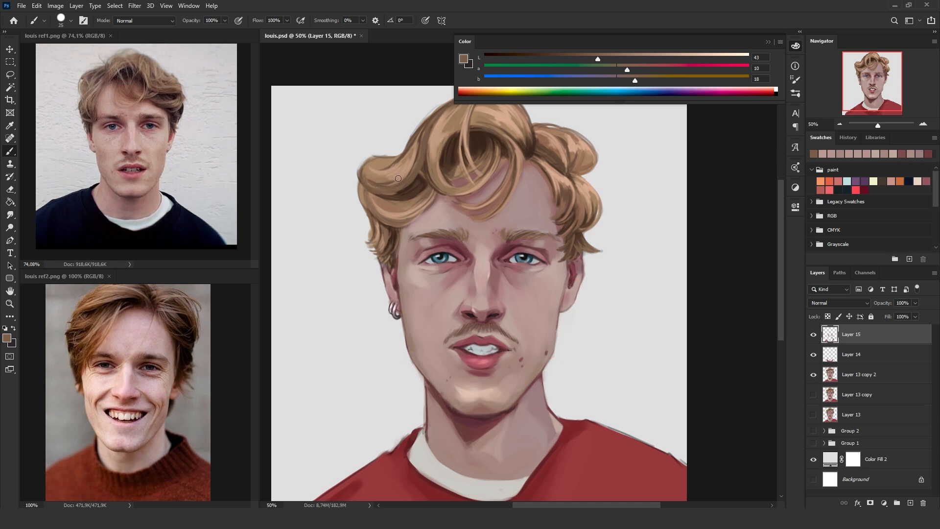
{"action": "key", "text": "bracketleft"}
{"action": "left_click", "coordinate": [437, 165], "text": "alt"}
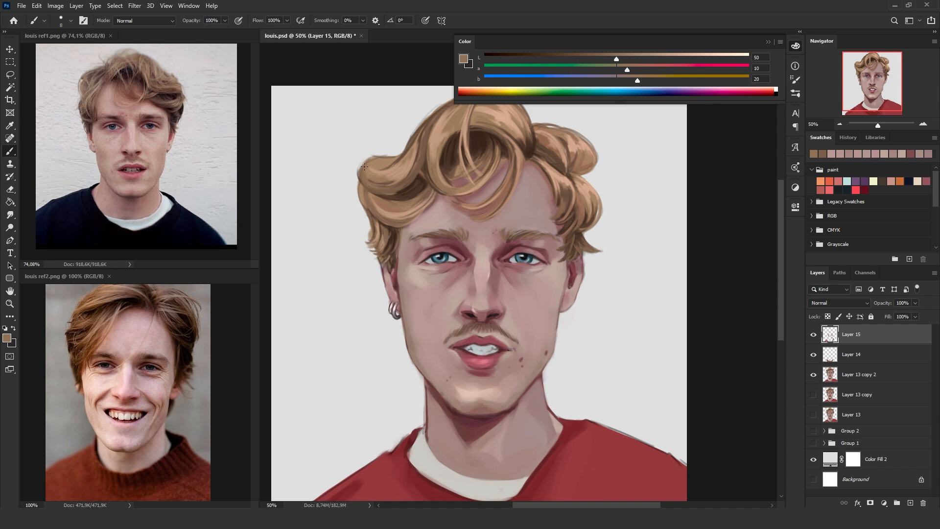
- Deepen the shadow strands under the outer curl with sampled dark browns and an 8 px brush
{"action": "left_click", "coordinate": [386, 180], "text": "alt"}
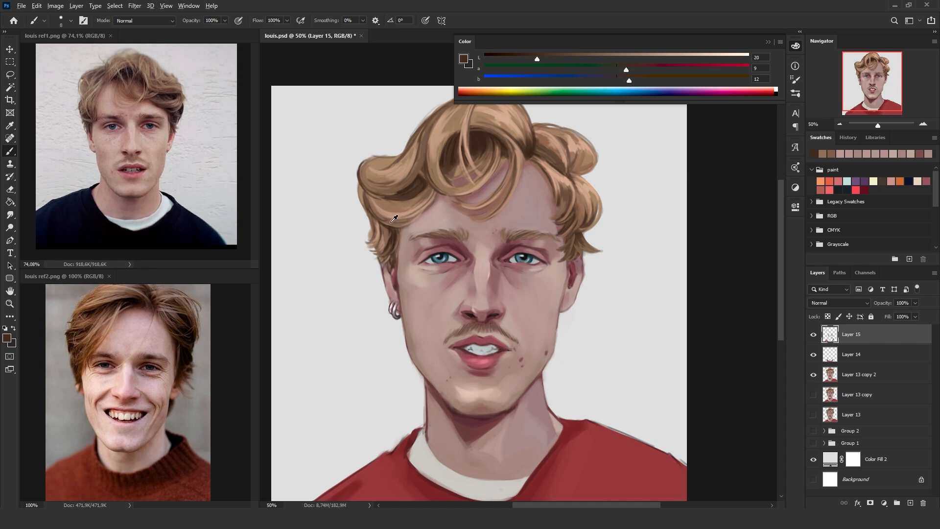
{"action": "left_click", "coordinate": [391, 216], "text": "alt"}
{"action": "left_click", "coordinate": [372, 209], "text": "alt"}
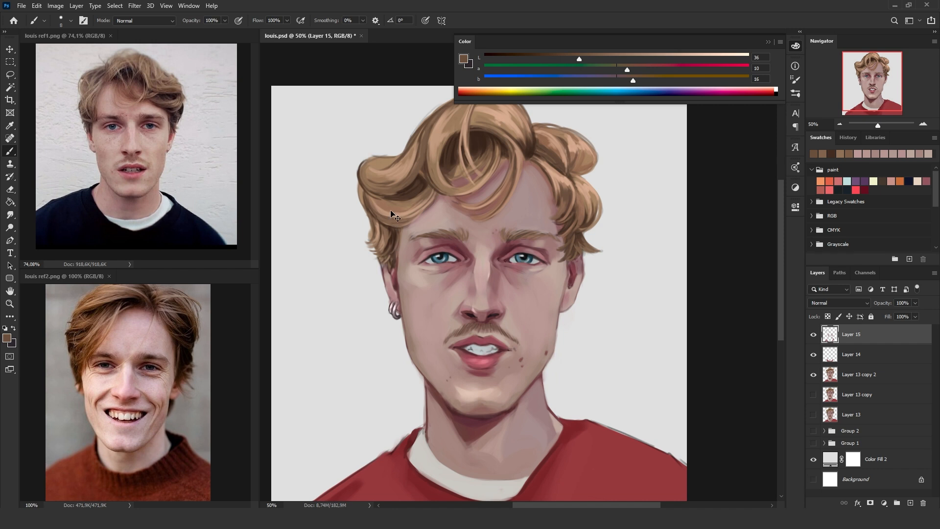
{"action": "left_click", "coordinate": [406, 188], "text": "alt"}
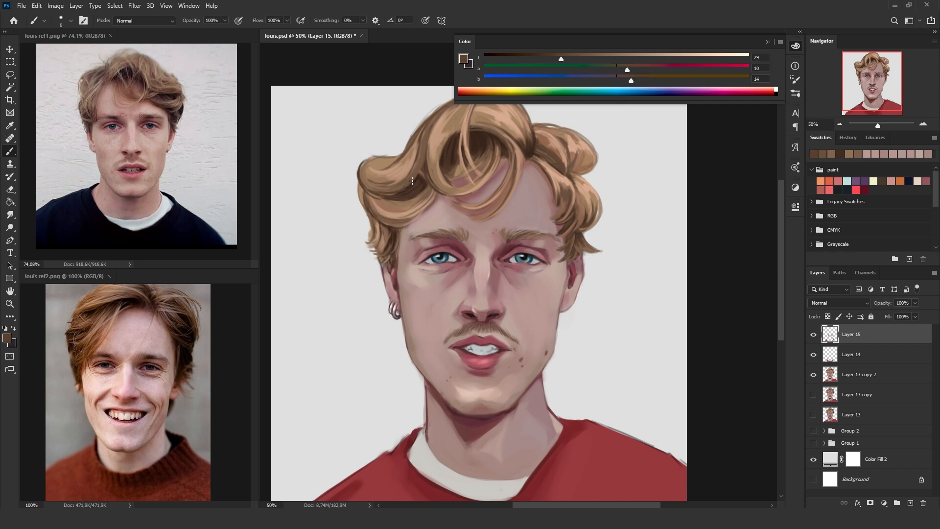
{"action": "left_click", "coordinate": [414, 181], "text": "alt"}
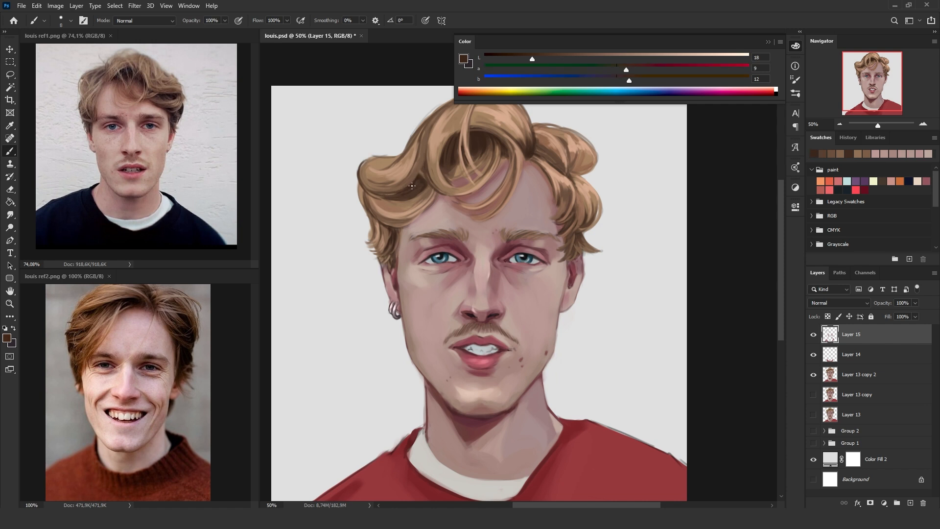
- Blend the inside of the outer curl with sampled brown and light tan tones, using a slightly larger brush
{"action": "key", "text": "bracketright"}
{"action": "left_click", "coordinate": [388, 171], "text": "alt"}
{"action": "key", "text": "bracketleft"}
{"action": "key", "text": "bracketleft"}
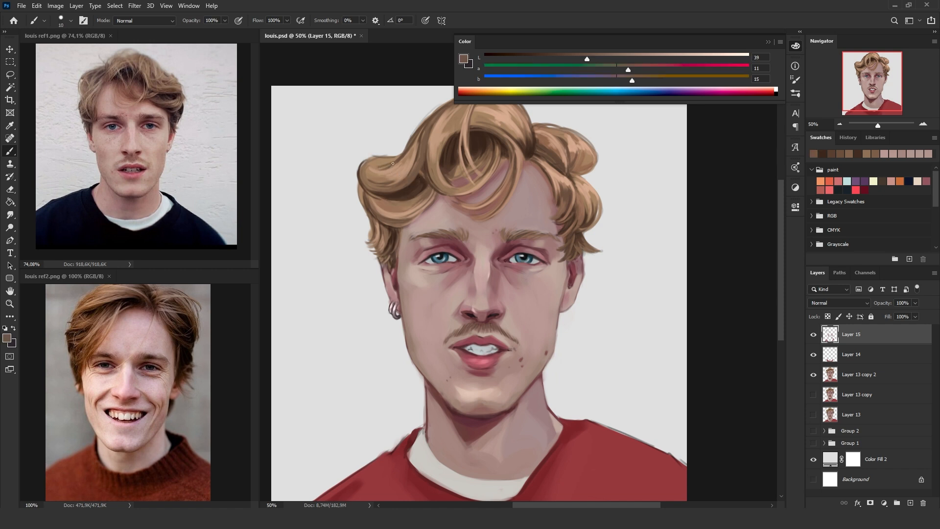
{"action": "key", "text": "bracketright"}
{"action": "key", "text": "bracketright"}
{"action": "key", "text": "bracketleft"}
{"action": "mouse_move", "coordinate": [382, 168]}
{"action": "left_mouse_down"}
{"action": "mouse_move", "coordinate": [387, 161]}
{"action": "mouse_move", "coordinate": [364, 185]}
{"action": "mouse_move", "coordinate": [386, 173]}
{"action": "left_mouse_up"}
{"action": "left_click", "coordinate": [408, 159], "text": "alt"}
{"action": "left_click", "coordinate": [385, 177], "text": "alt"}
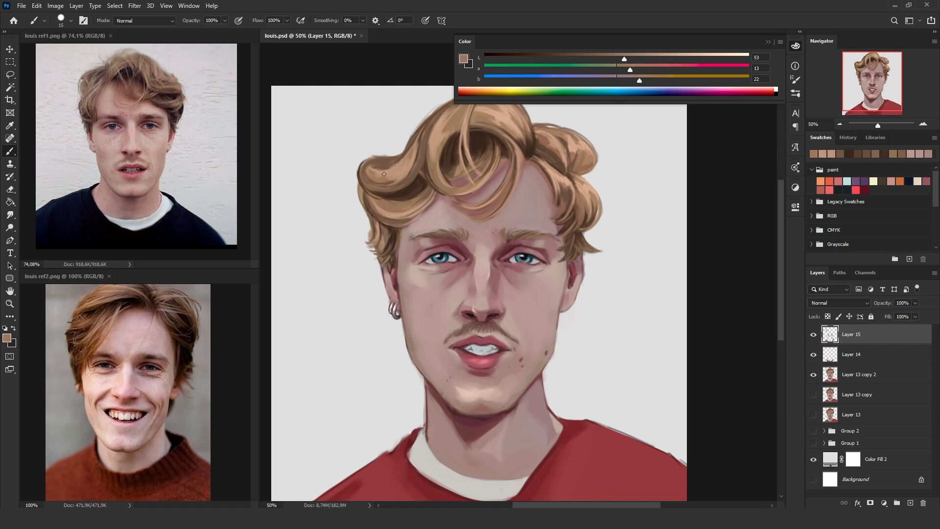
{"action": "mouse_move", "coordinate": [387, 177]}
{"action": "left_mouse_down"}
{"action": "mouse_move", "coordinate": [414, 151]}
{"action": "mouse_move", "coordinate": [401, 178]}
{"action": "left_mouse_up"}
- Define the upper edge of the outer curl with sampled dark and mid browns and an 8 px brush
{"action": "key", "text": "bracketleft"}
{"action": "key", "text": "bracketleft"}
{"action": "key", "text": "bracketleft"}
{"action": "left_click", "coordinate": [365, 162], "text": "alt"}
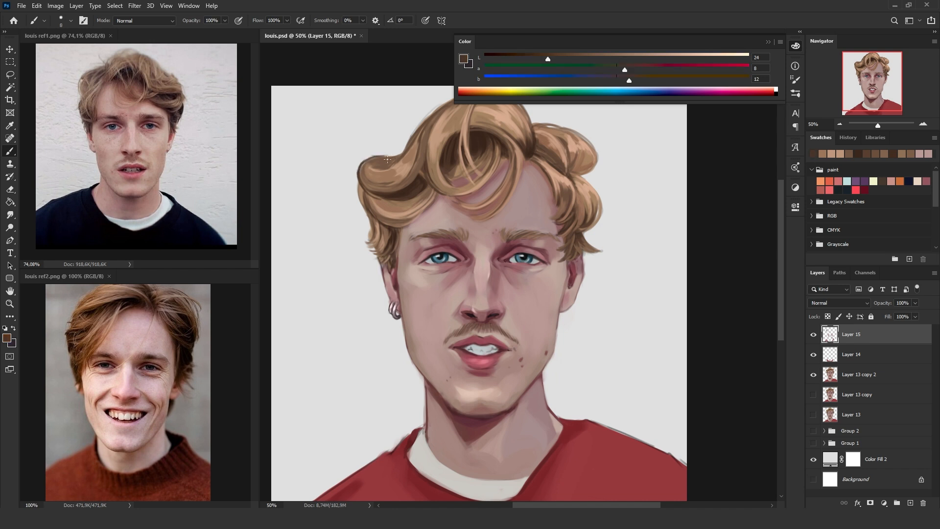
{"action": "left_click", "coordinate": [374, 161], "text": "alt"}
{"action": "left_click_drag", "start_coordinate": [374, 157], "coordinate": [399, 156]}
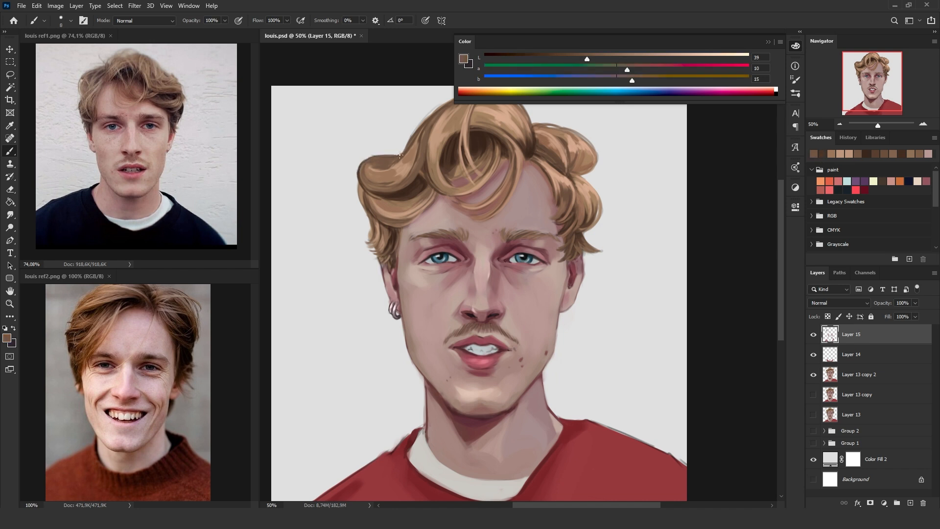
{"action": "left_click", "coordinate": [387, 158], "text": "alt"}
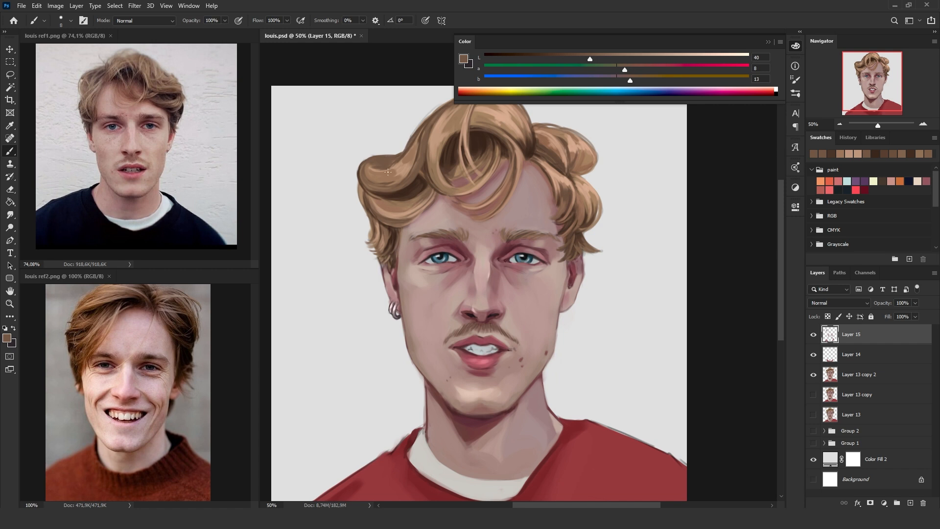
{"action": "left_click", "coordinate": [382, 171], "text": "alt"}
{"action": "mouse_move", "coordinate": [364, 159]}
{"action": "left_mouse_down"}
{"action": "mouse_move", "coordinate": [384, 158]}
{"action": "mouse_move", "coordinate": [362, 162]}
{"action": "mouse_move", "coordinate": [368, 187]}
{"action": "mouse_move", "coordinate": [406, 152]}
{"action": "mouse_move", "coordinate": [410, 169]}
{"action": "mouse_move", "coordinate": [395, 153]}
{"action": "left_mouse_up"}
{"action": "key", "text": "bracketright"}
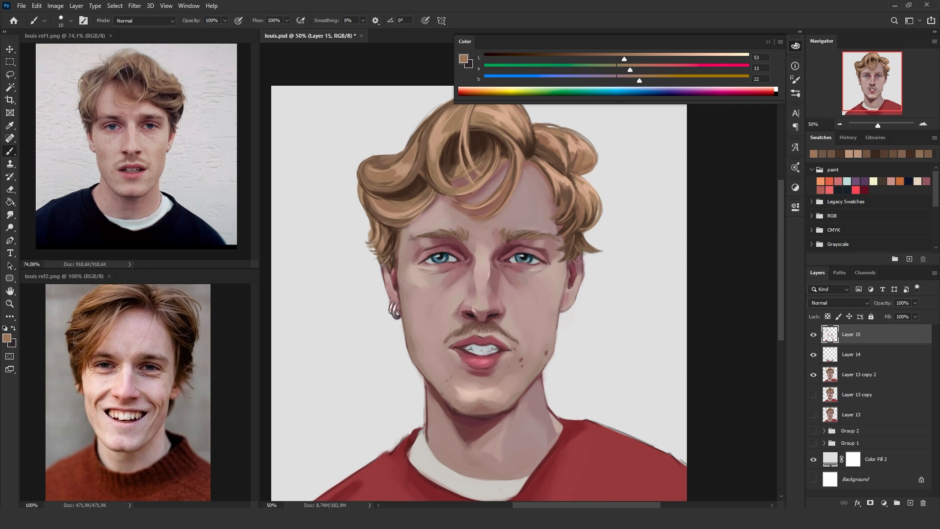
- Flip the canvas view back and paint fine strands in the hair with sampled light browns and a 6 px brush
{"action": "key", "text": "h"}
{"action": "key", "text": "bracketleft"}
{"action": "left_click", "coordinate": [526, 176], "text": "alt"}
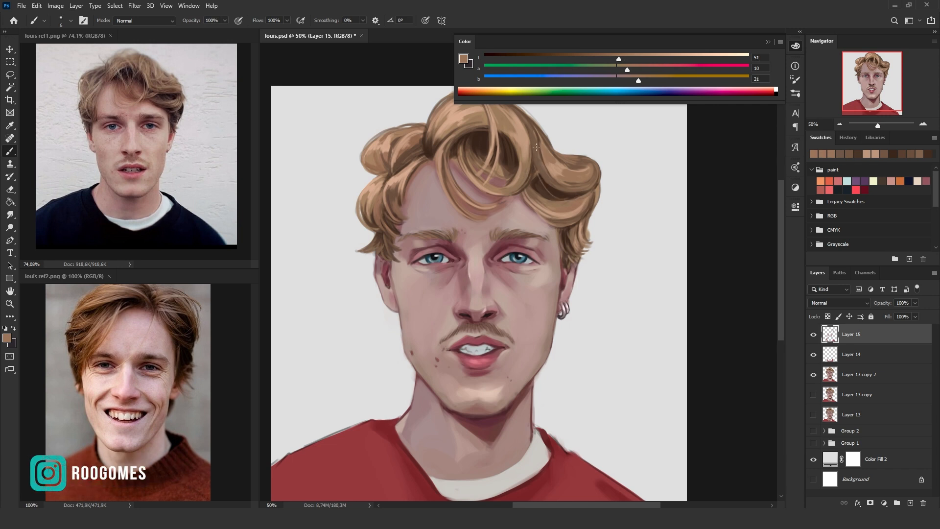
{"action": "left_click", "coordinate": [578, 169], "text": "alt"}
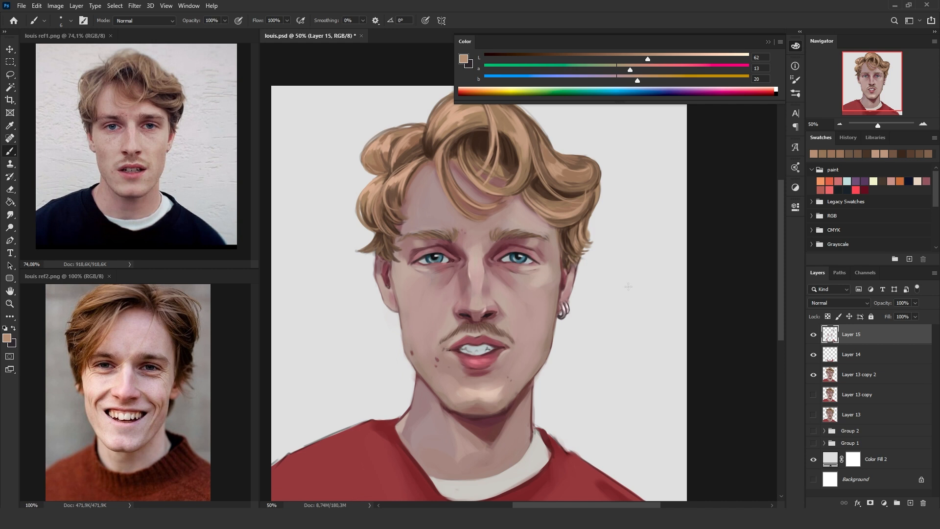
{"action": "key", "text": "ctrl+minus"}
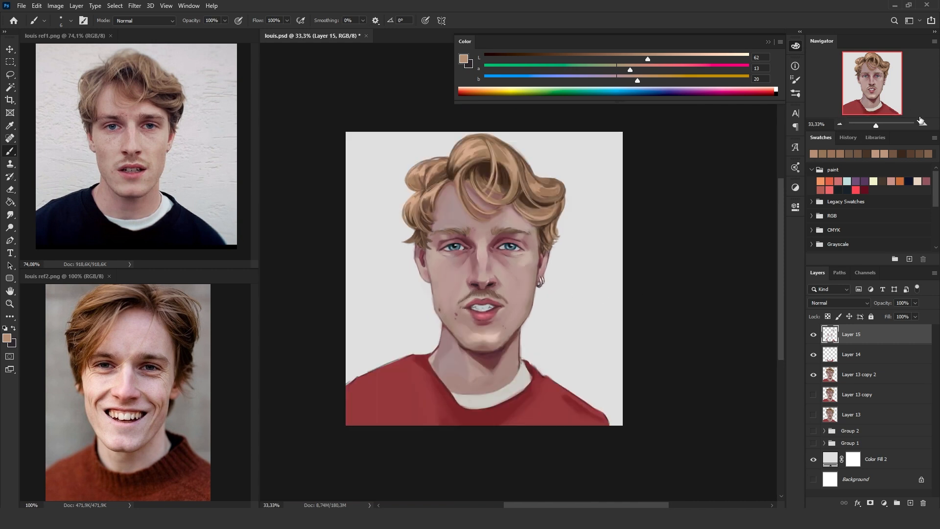
{"action": "left_click", "coordinate": [923, 123]}
- Add fine hairs to the eyebrows and moustache with sampled dark and mid browns and a 6 px brush
{"action": "left_click", "coordinate": [503, 217], "text": "alt"}
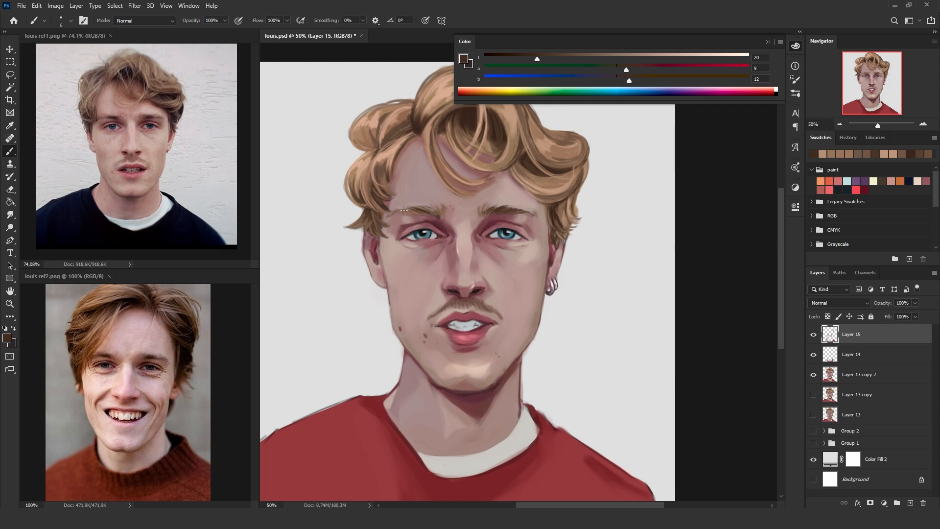
{"action": "left_click_drag", "start_coordinate": [400, 212], "coordinate": [438, 218]}
{"action": "left_click", "coordinate": [489, 211], "text": "alt"}
{"action": "left_click_drag", "start_coordinate": [489, 210], "coordinate": [488, 213]}
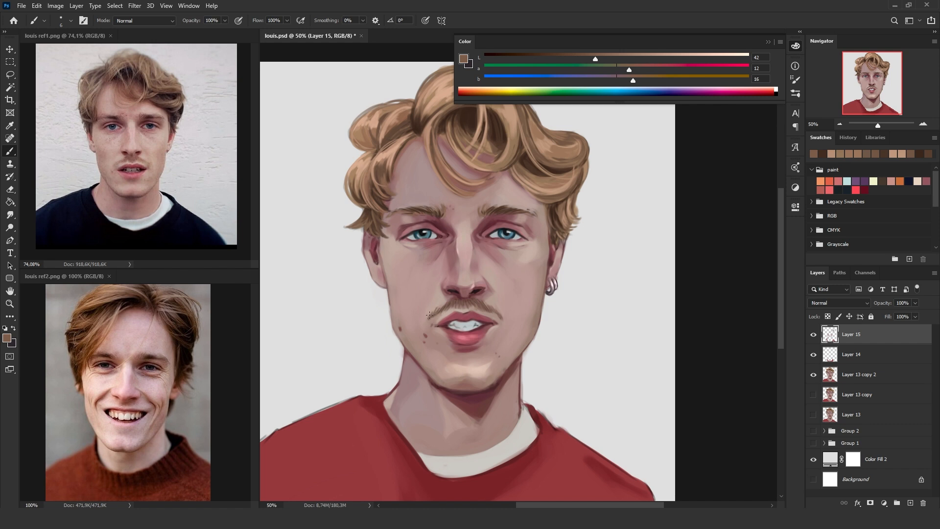
- Paint short beard stubble along the jaw and chin with a sampled dark brown, reducing the brush to 4 px
{"action": "left_click", "coordinate": [506, 209], "text": "alt"}
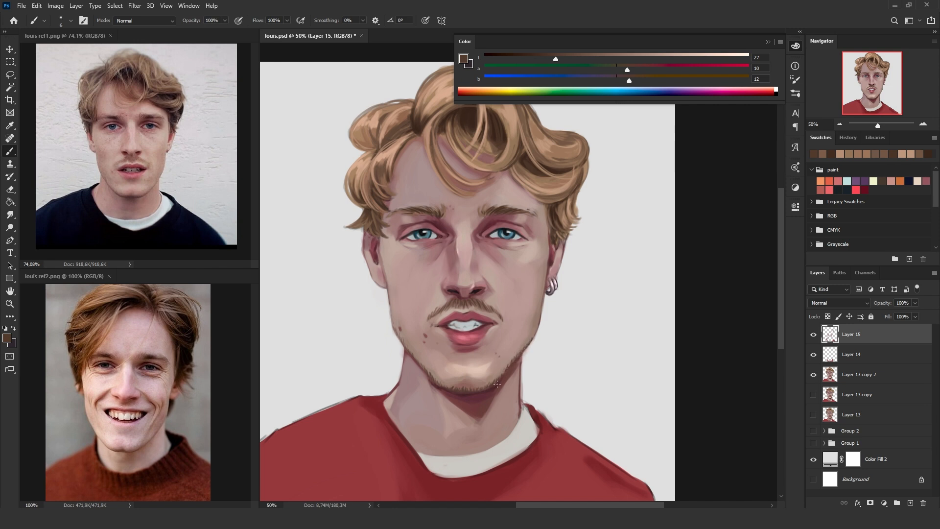
{"action": "key", "text": "bracketleft"}
{"action": "key", "text": "bracketleft"}
{"action": "key", "text": "bracketleft"}
{"action": "key", "text": "bracketright"}
{"action": "key", "text": "bracketright"}
- Compare the painting with and without Layer 14 and Layer 15 by toggling their visibility
{"action": "left_click", "coordinate": [852, 354]}
{"action": "left_click", "coordinate": [814, 355]}
{"action": "left_click", "coordinate": [813, 355]}
{"action": "left_click", "coordinate": [814, 334]}
{"action": "double_click", "coordinate": [822, 338]}
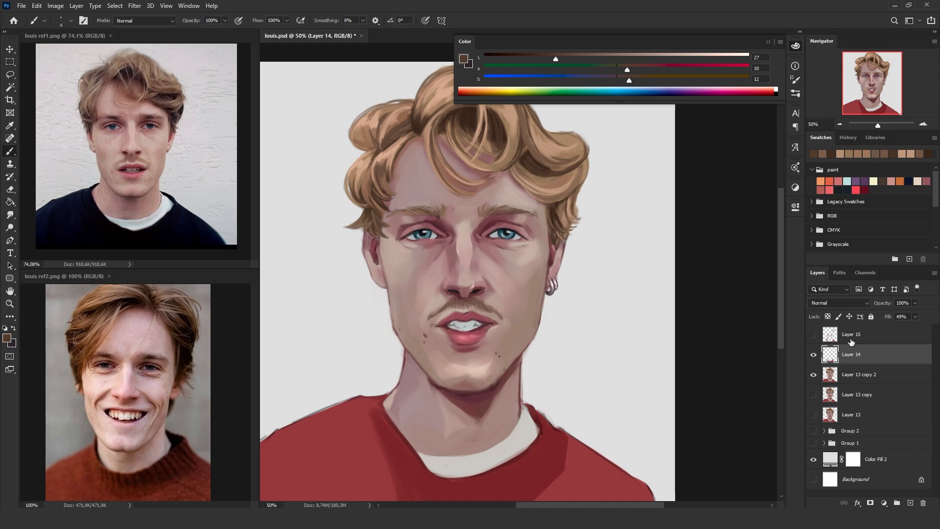
{"action": "left_click", "coordinate": [895, 218]}
{"action": "left_click", "coordinate": [813, 334]}
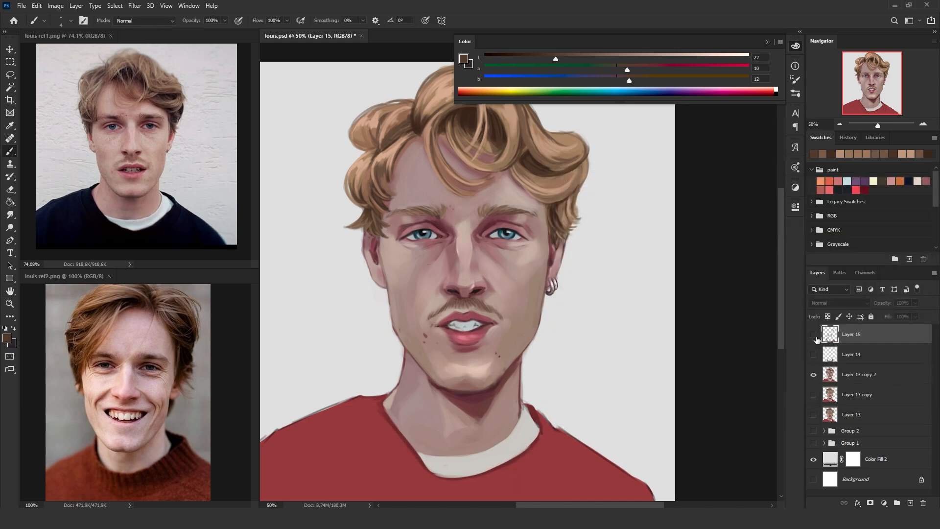
- Merge Layer 15 and Layer 14 down into Layer 13 copy 2
{"action": "left_click", "coordinate": [853, 360]}
{"action": "key", "text": "ctrl+e"}
{"action": "key", "text": "ctrl+e"}
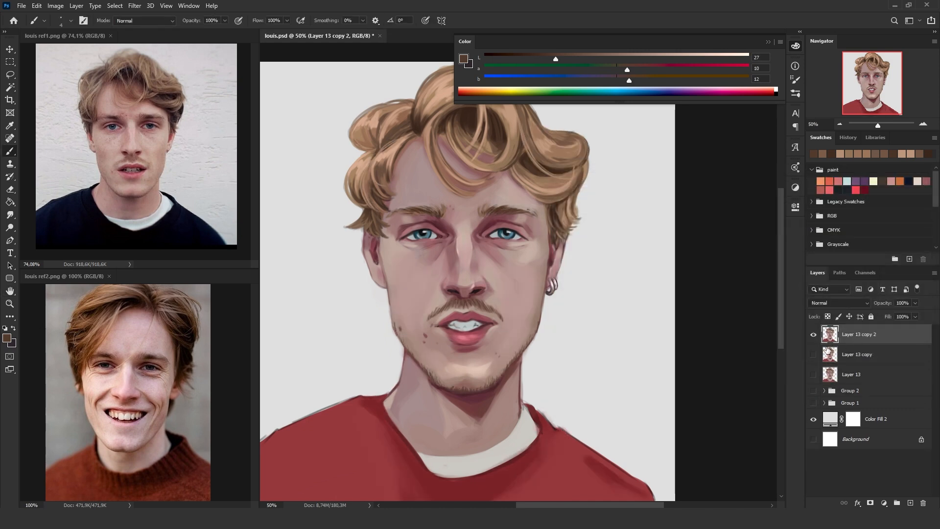
- Compare the merged Layer 13 copy 2 with the earlier Layer 13 copy and review the whole portrait
{"action": "left_click", "coordinate": [813, 334]}
{"action": "left_click", "coordinate": [813, 334]}
{"action": "left_click", "coordinate": [814, 354]}
{"action": "left_click", "coordinate": [813, 335]}
{"action": "left_click", "coordinate": [813, 335]}
{"action": "left_click", "coordinate": [840, 123]}
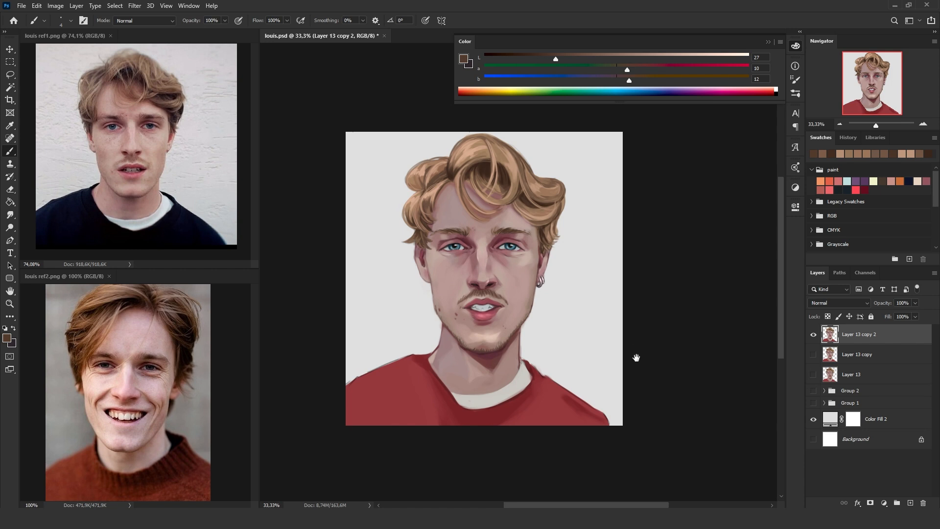
{"action": "key", "text": "ctrl+plus"}
{"action": "left_click_drag", "start_coordinate": [627, 325], "coordinate": [661, 309]}
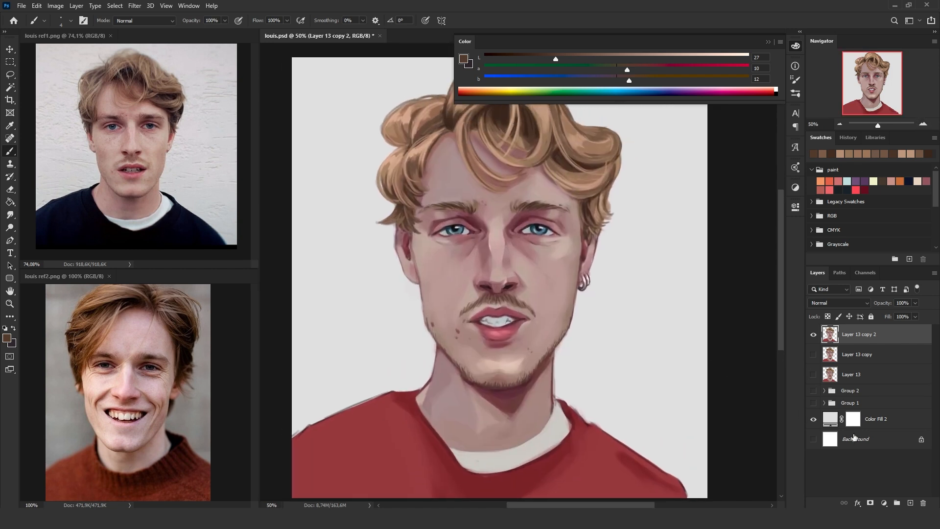
- Duplicate Layer 13 copy 2 and try the automatic tone, contrast and color corrections on the copy, keeping the warmer, more contrasted version
{"action": "key", "text": "ctrl+j"}
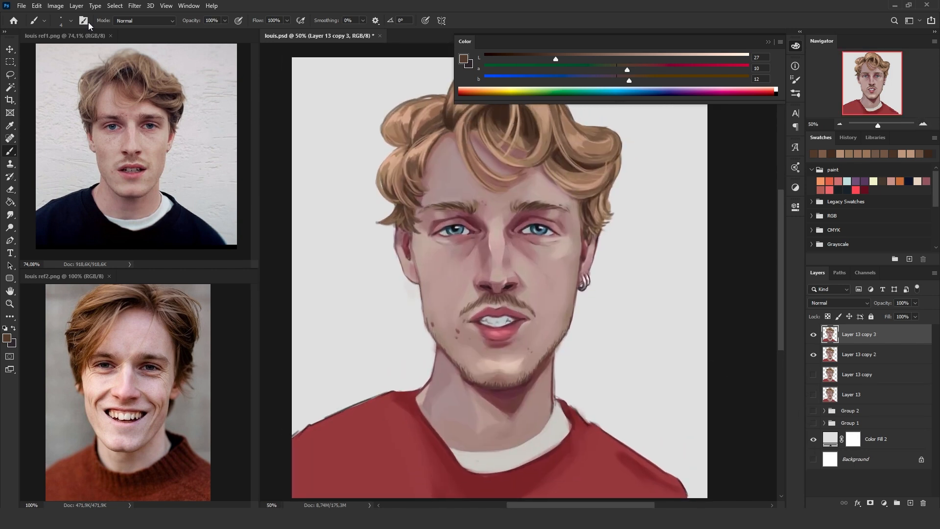
{"action": "left_click", "coordinate": [59, 5]}
{"action": "left_click", "coordinate": [82, 46]}
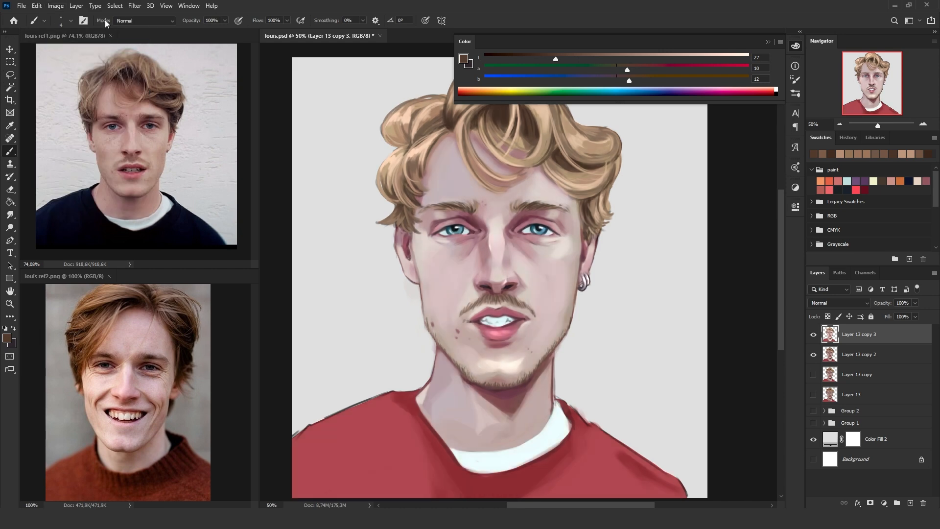
{"action": "key", "text": "ctrl+z"}
{"action": "left_click", "coordinate": [56, 6]}
{"action": "left_click", "coordinate": [53, 55]}
{"action": "left_click", "coordinate": [61, 6]}
{"action": "left_click", "coordinate": [64, 64]}
{"action": "key", "text": "ctrl+z"}
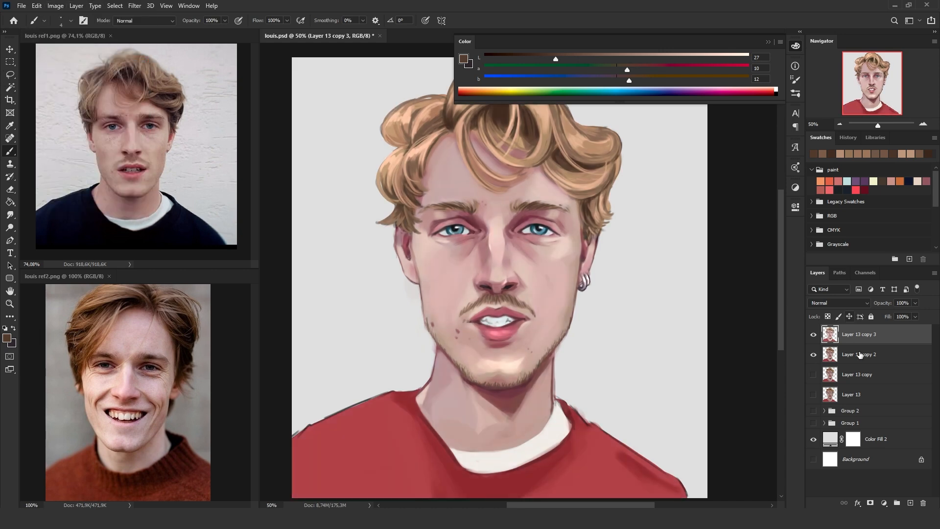
- Soften the automatic correction by lowering the fill of Layer 13 copy 3, comparing it on and off, and merge it into Layer 13 copy 2
{"action": "left_click", "coordinate": [813, 335]}
{"action": "left_click", "coordinate": [814, 335]}
{"action": "left_click", "coordinate": [916, 317]}
{"action": "left_click_drag", "start_coordinate": [919, 327], "coordinate": [894, 329]}
{"action": "left_click", "coordinate": [813, 335]}
{"action": "left_click", "coordinate": [813, 335]}
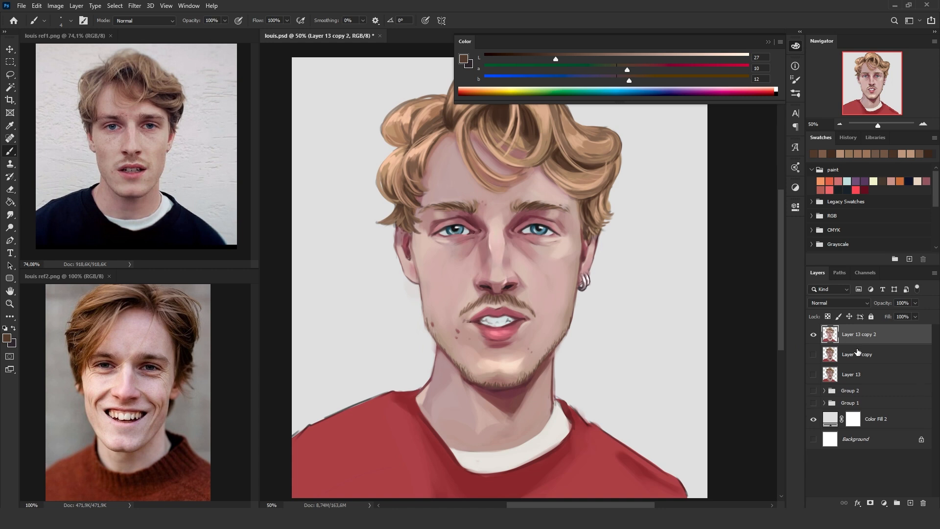
- Duplicate the merged portrait layer and add a Hue/Saturation adjustment layer above it with saturation +14
{"action": "key", "text": "ctrl+z"}
{"action": "left_click", "coordinate": [884, 503]}
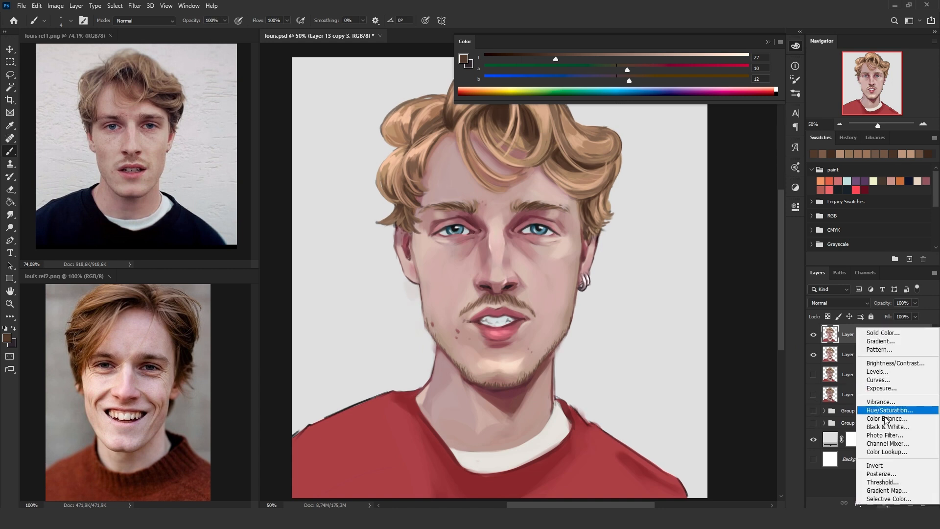
{"action": "left_click", "coordinate": [890, 410]}
{"action": "left_click_drag", "start_coordinate": [704, 293], "coordinate": [707, 292]}
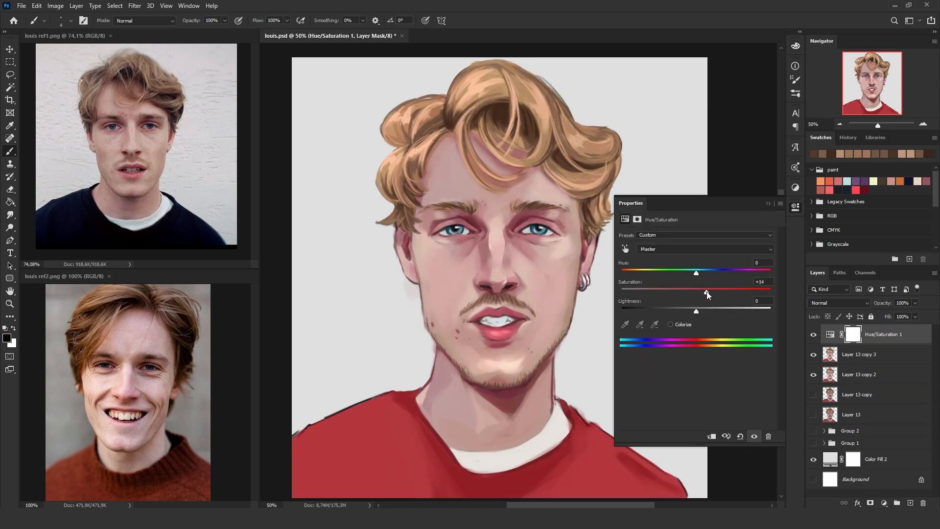
{"action": "left_click", "coordinate": [768, 204]}
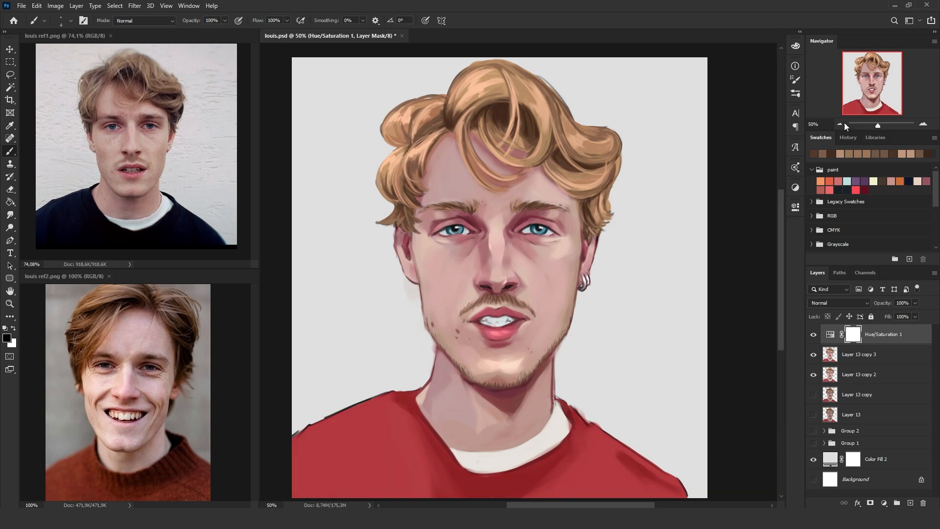
- Review the more saturated portrait at reduced size and merge the Hue/Saturation adjustment into Layer 13 copy 3
{"action": "key", "text": "ctrl+minus"}
{"action": "key", "text": "ctrl+minus"}
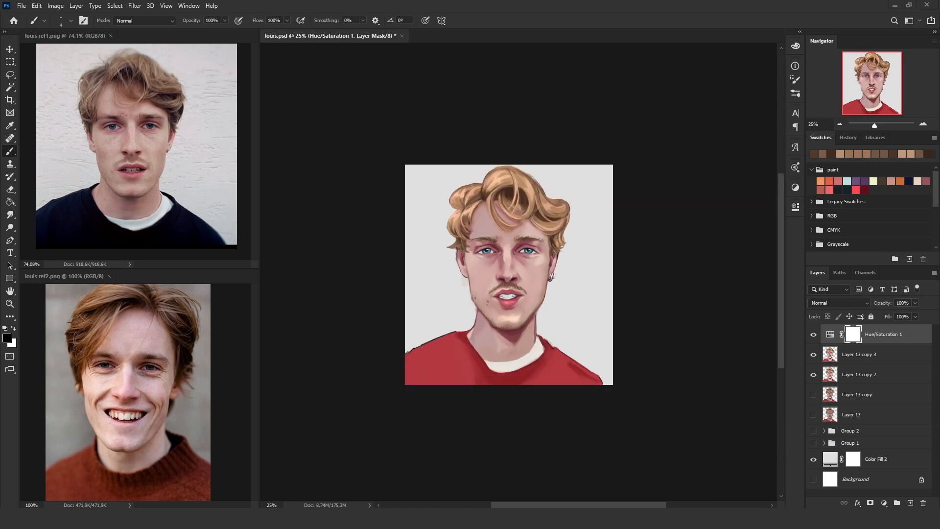
{"action": "key", "text": "ctrl+plus"}
{"action": "key", "text": "ctrl+plus"}
{"action": "scroll", "coordinate": [777, 457], "scroll_direction": "down", "scroll_amount": 1}
{"action": "scroll", "coordinate": [777, 457], "scroll_direction": "up", "scroll_amount": 1}
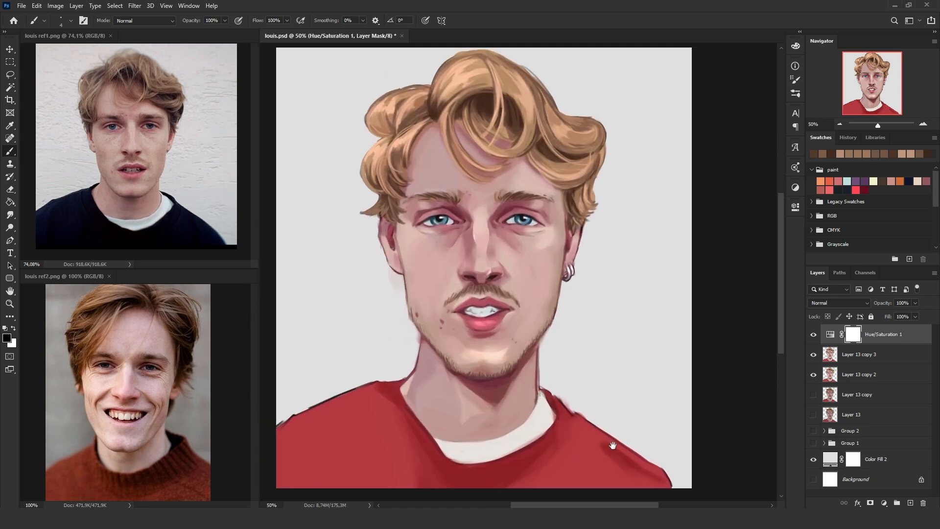
{"action": "key", "text": "ctrl+e"}
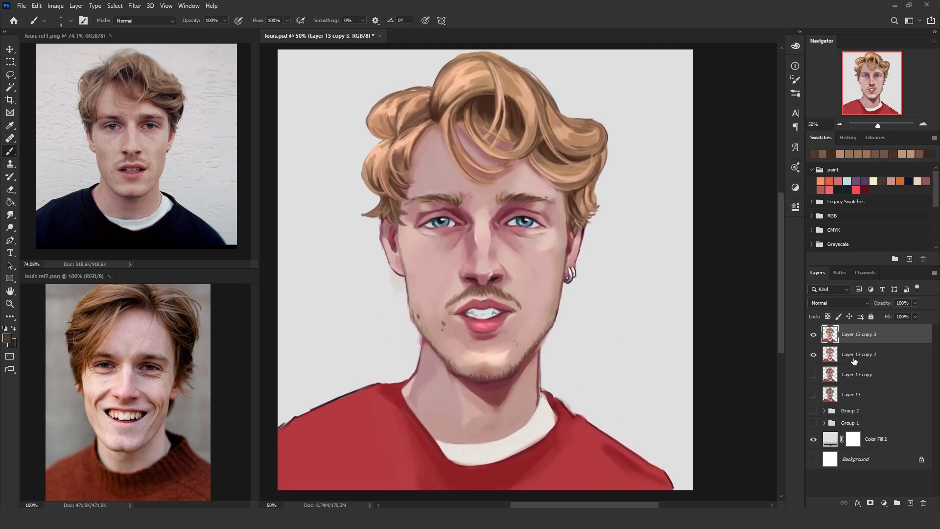
- Hide Layer 13 copy 2 and erase the rough dark outlines along the neck and both shoulders on Layer 13 copy 3
{"action": "key", "text": "e"}
{"action": "left_click", "coordinate": [814, 354]}
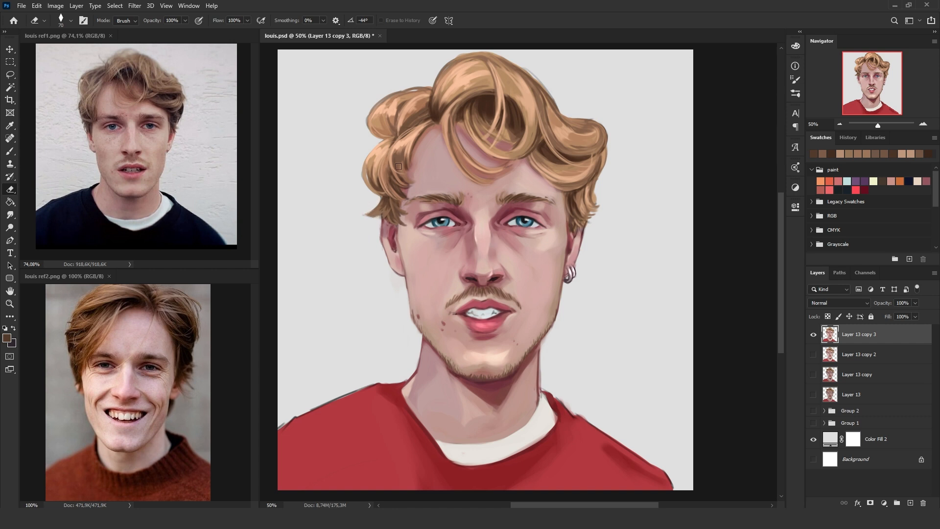
{"action": "left_click_drag", "start_coordinate": [608, 176], "coordinate": [609, 180]}
{"action": "left_click_drag", "start_coordinate": [546, 349], "coordinate": [540, 387]}
{"action": "left_click_drag", "start_coordinate": [588, 413], "coordinate": [674, 482]}
{"action": "mouse_move", "coordinate": [548, 387]}
{"action": "left_mouse_down"}
{"action": "mouse_move", "coordinate": [542, 361]}
{"action": "mouse_move", "coordinate": [542, 369]}
{"action": "left_mouse_up"}
{"action": "left_click_drag", "start_coordinate": [357, 390], "coordinate": [325, 398]}
{"action": "key", "text": "ctrl+z"}
{"action": "mouse_move", "coordinate": [378, 380]}
{"action": "left_mouse_down"}
{"action": "mouse_move", "coordinate": [280, 421]}
{"action": "mouse_move", "coordinate": [266, 439]}
{"action": "left_mouse_up"}
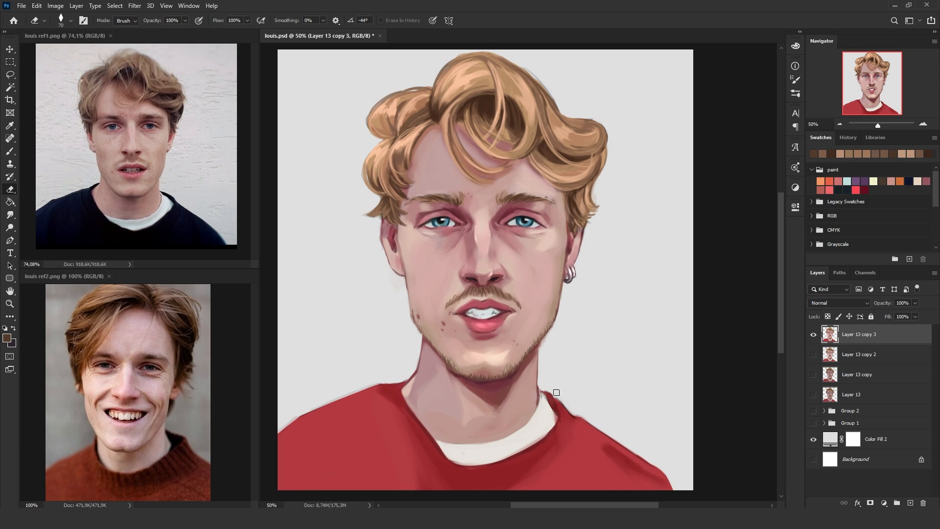
{"action": "left_click_drag", "start_coordinate": [570, 407], "coordinate": [647, 460]}
- Erase the stray edges around the outer contour of the hair
{"action": "scroll", "coordinate": [533, 427], "scroll_direction": "down", "scroll_amount": 3}
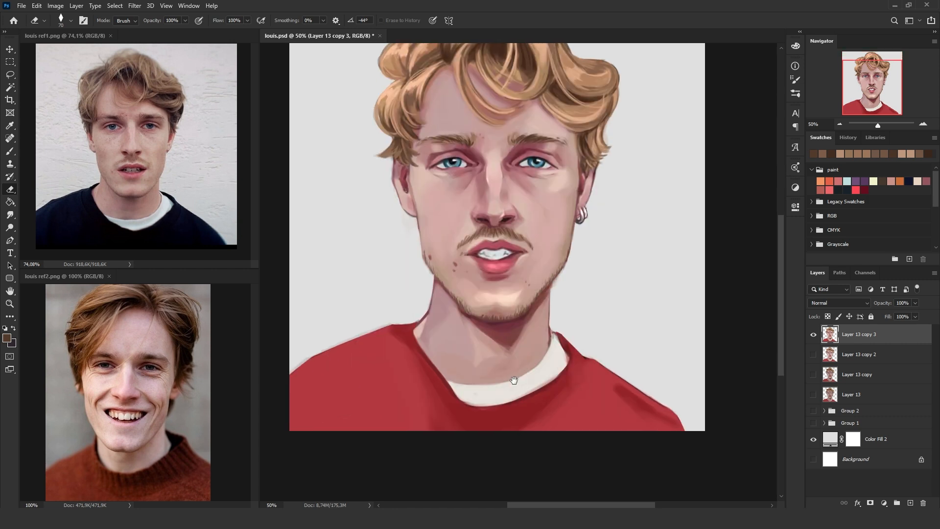
{"action": "scroll", "coordinate": [481, 402], "scroll_direction": "up", "scroll_amount": 3}
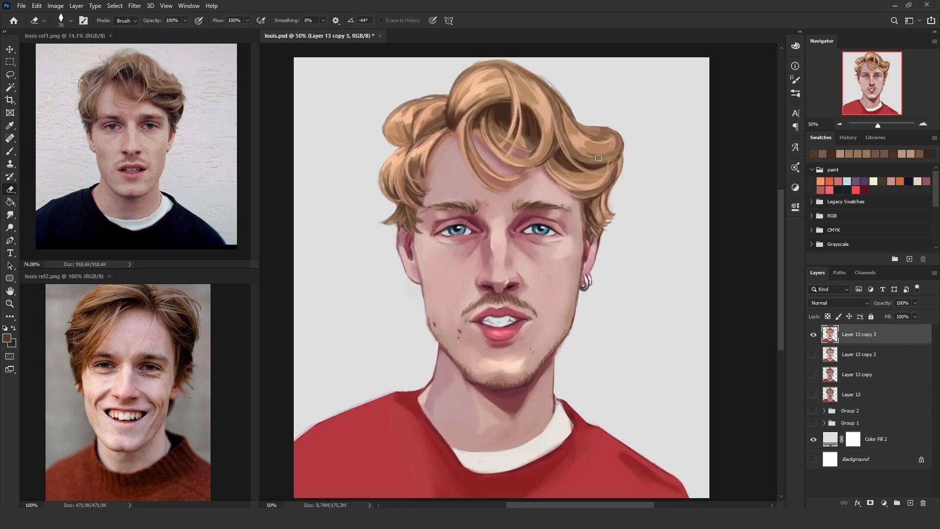
{"action": "scroll", "coordinate": [587, 164], "scroll_direction": "up", "scroll_amount": 1}
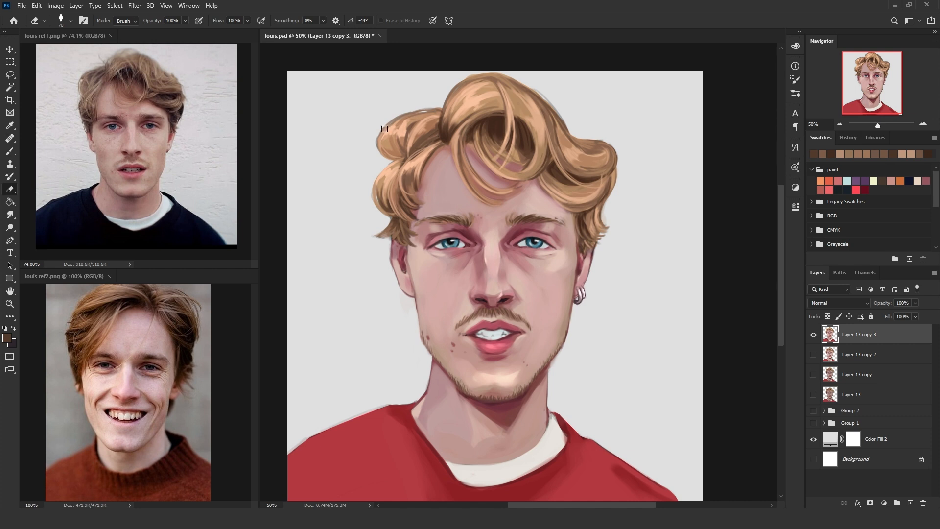
{"action": "left_click_drag", "start_coordinate": [543, 98], "coordinate": [560, 118]}
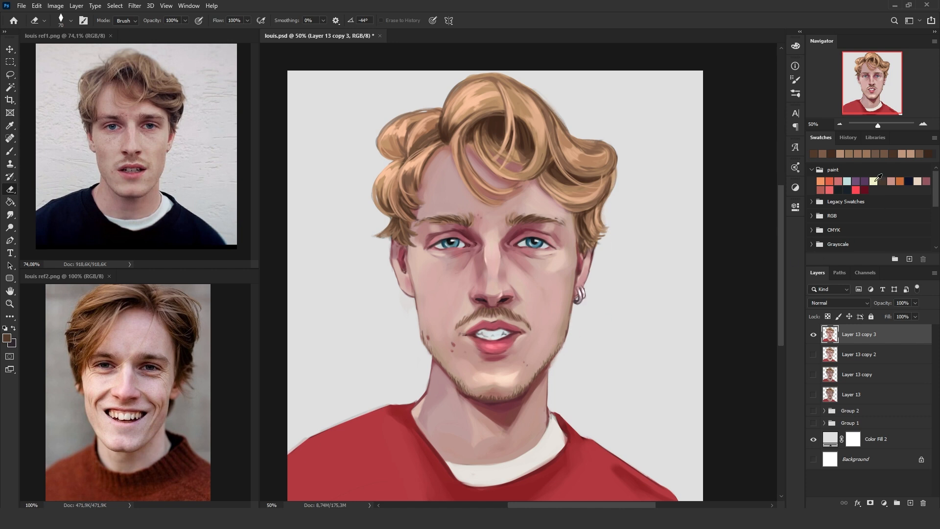
- Create a new layer in Multiply mode with 53% fill and set the brush size to 125 px for shading
{"action": "left_click", "coordinate": [840, 125]}
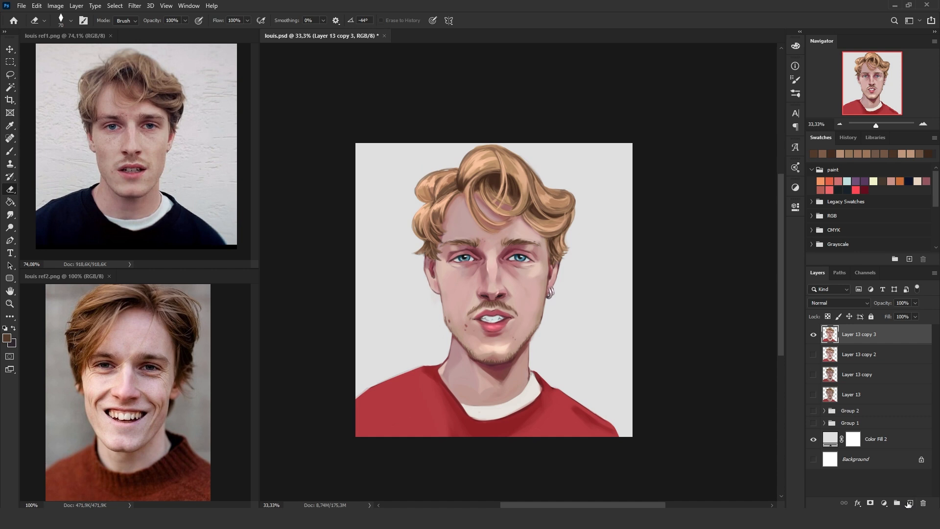
{"action": "left_click", "coordinate": [911, 503]}
{"action": "left_click", "coordinate": [839, 302]}
{"action": "left_click", "coordinate": [833, 314]}
{"action": "left_click", "coordinate": [916, 316]}
{"action": "right_click", "coordinate": [505, 331]}
{"action": "left_click", "coordinate": [769, 417]}
{"action": "key", "text": "Escape"}
{"action": "key", "text": "b"}
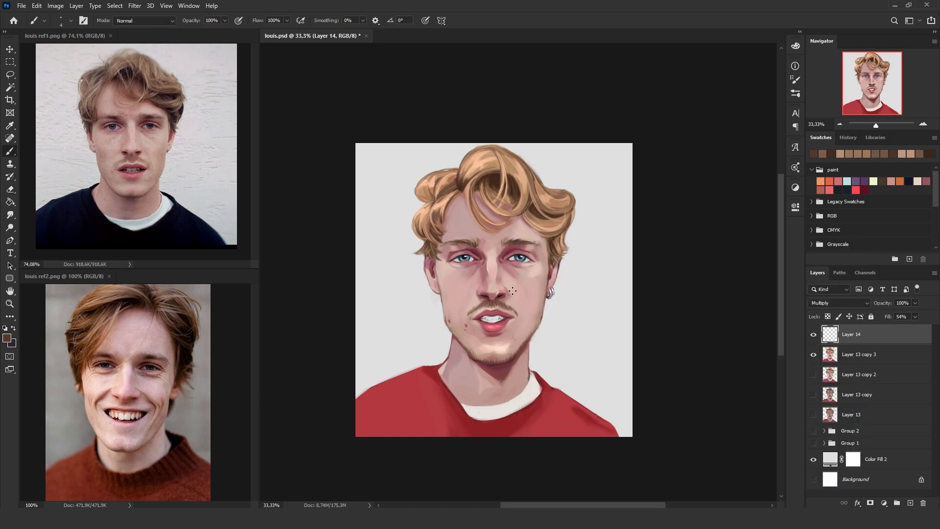
{"action": "right_click", "coordinate": [521, 331]}
{"action": "left_click", "coordinate": [779, 424]}
{"action": "key", "text": "Escape"}
{"action": "key", "text": "bracketright"}
{"action": "key", "text": "bracketright"}
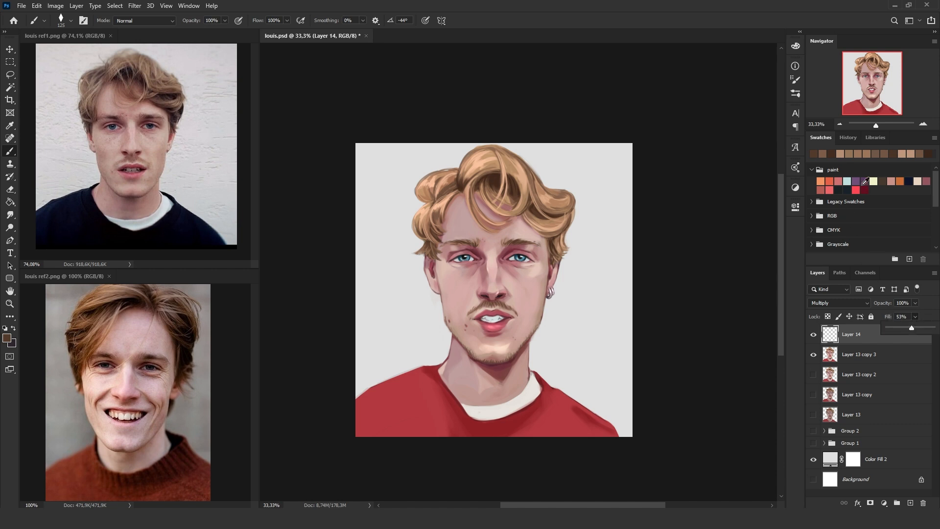
- Shade the neck, collar and area beside the nose with the light cyan swatch, checking the values in a grayscale proof
{"action": "left_click", "coordinate": [848, 182]}
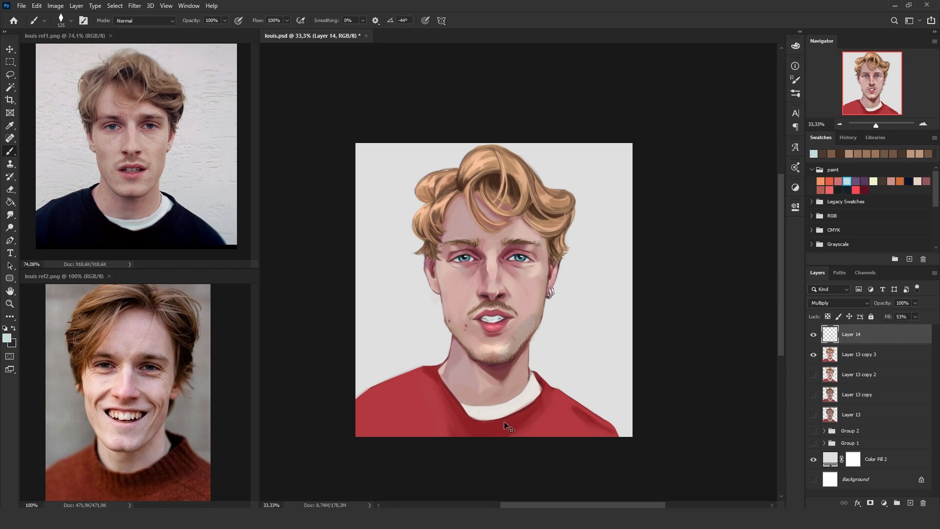
{"action": "mouse_move", "coordinate": [492, 377]}
{"action": "left_mouse_down"}
{"action": "mouse_move", "coordinate": [492, 398]}
{"action": "mouse_move", "coordinate": [475, 367]}
{"action": "left_mouse_up"}
{"action": "left_click_drag", "start_coordinate": [512, 403], "coordinate": [488, 410]}
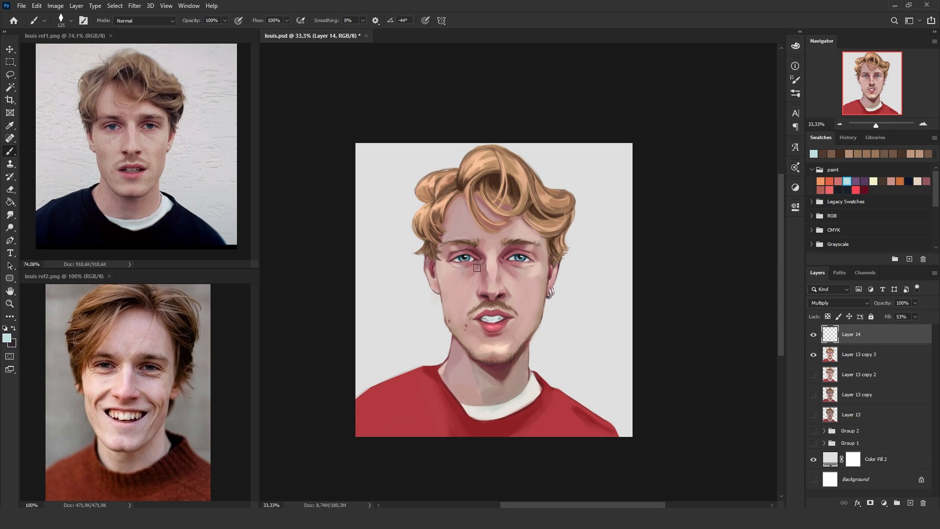
{"action": "left_click_drag", "start_coordinate": [471, 279], "coordinate": [487, 299]}
{"action": "key", "text": "ctrl+y"}
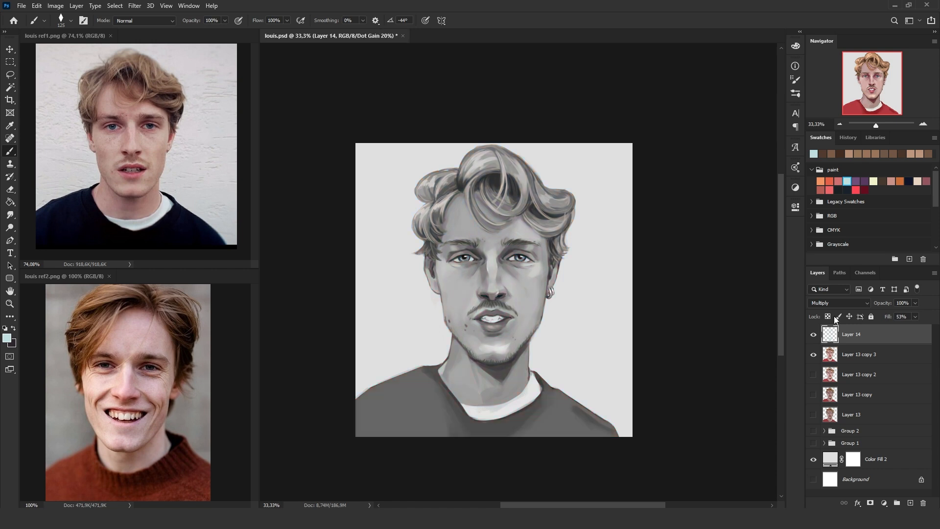
{"action": "key", "text": "ctrl+y"}
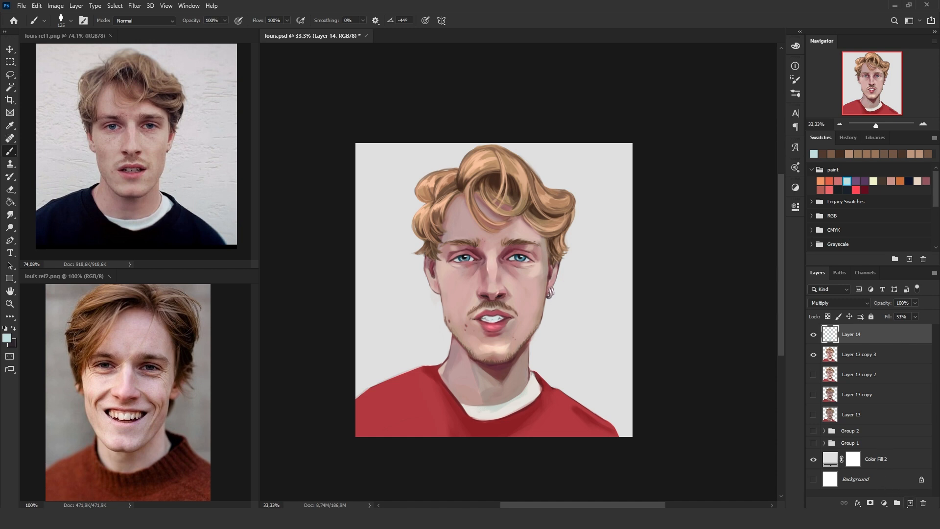
- Add another Multiply layer with 70% fill, shade around the eyes on it and reduce the brush to 90 px
{"action": "left_click", "coordinate": [910, 503]}
{"action": "left_click", "coordinate": [839, 303]}
{"action": "left_click", "coordinate": [835, 309]}
{"action": "left_click_drag", "start_coordinate": [916, 316], "coordinate": [903, 328]}
{"action": "left_click", "coordinate": [512, 255]}
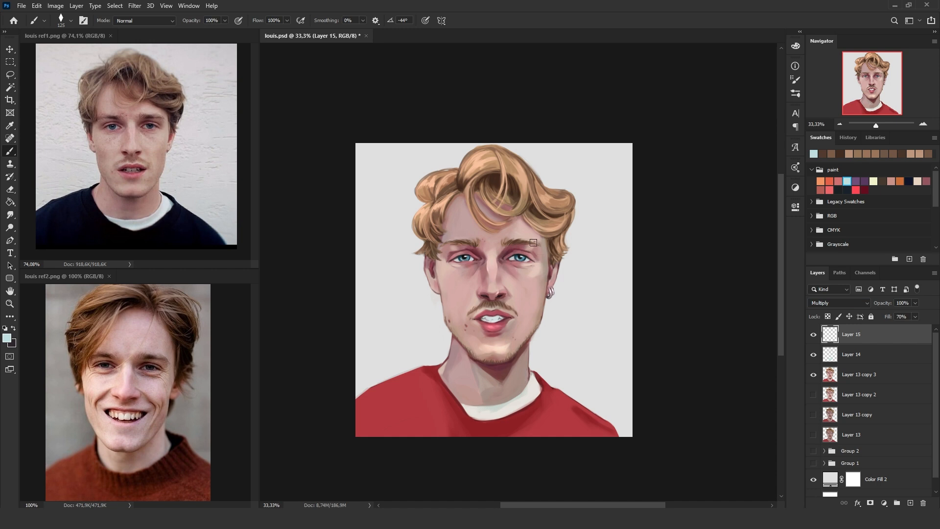
{"action": "key", "text": "bracketleft"}
{"action": "key", "text": "bracketleft"}
- Create a new layer in Screen mode above the shading layers and reduce the brush to 40 px
{"action": "left_click", "coordinate": [911, 503]}
{"action": "left_click", "coordinate": [831, 303]}
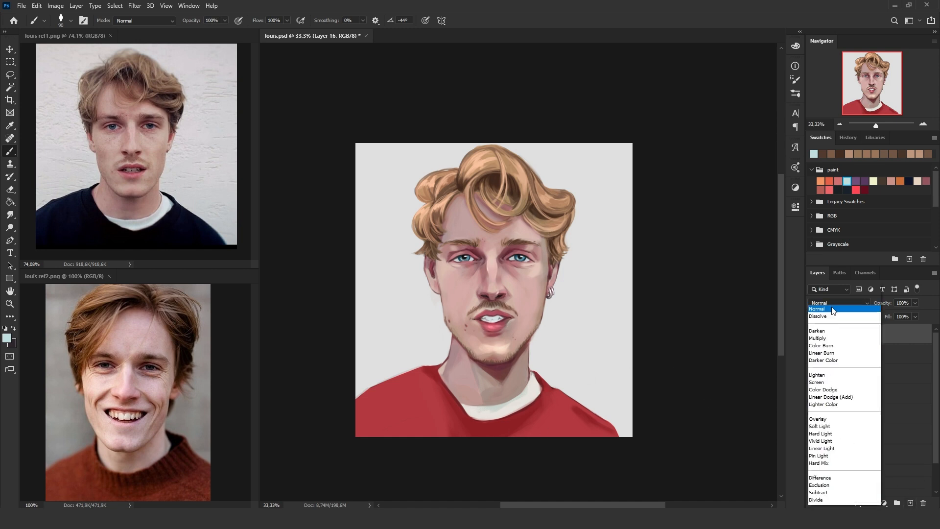
{"action": "left_click", "coordinate": [862, 354]}
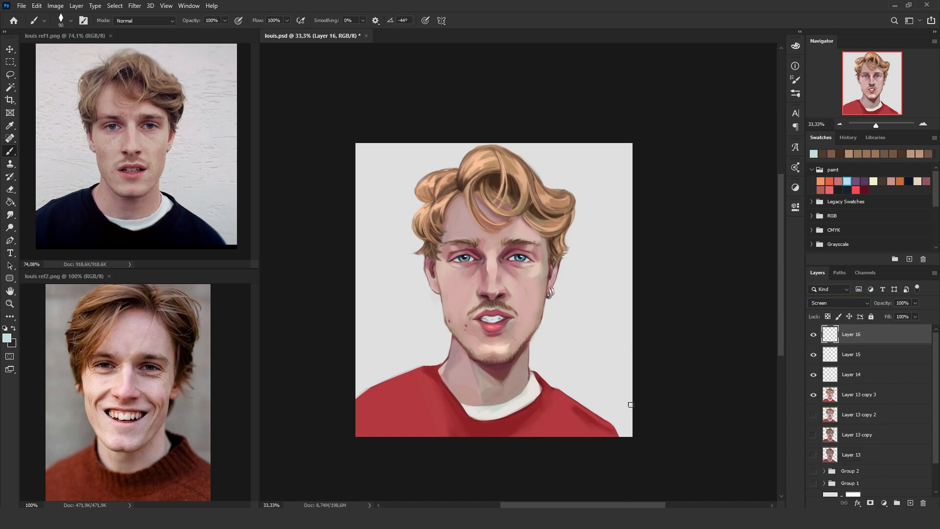
{"action": "key", "text": "bracketleft"}
{"action": "key", "text": "bracketleft"}
{"action": "key", "text": "bracketleft"}
{"action": "key", "text": "bracketleft"}
{"action": "mouse_move", "coordinate": [424, 367]}
{"action": "left_mouse_down"}
{"action": "mouse_move", "coordinate": [350, 409]}
{"action": "mouse_move", "coordinate": [408, 373]}
{"action": "left_mouse_up"}
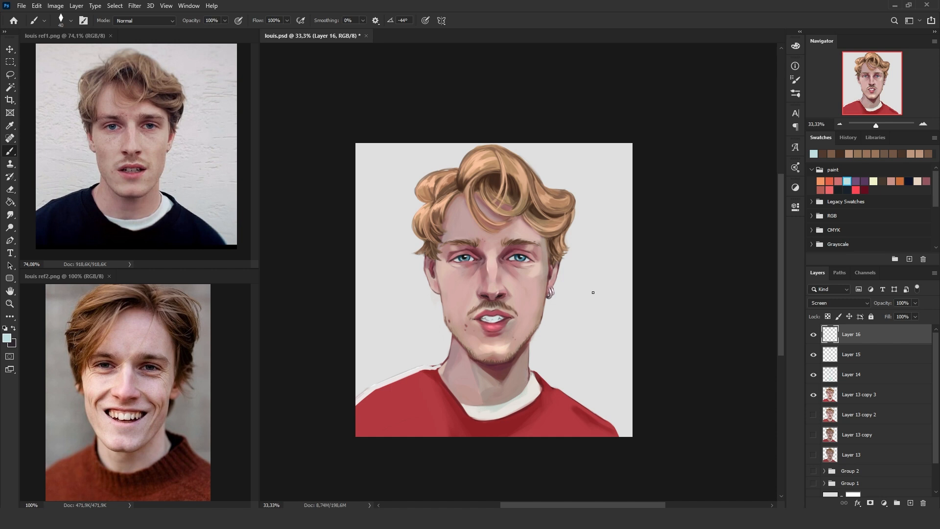
{"action": "key", "text": "ctrl+z"}
{"action": "key", "text": "ctrl+z"}
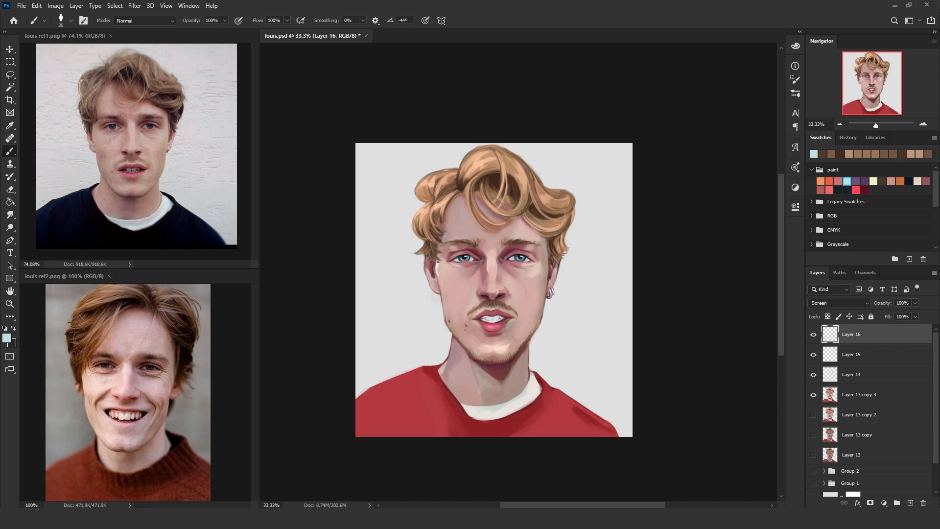
- Paint a thin light cyan rim light along the ear, cheek, jaw, neck and hair on Layer 16 and check it at reduced size
{"action": "left_click_drag", "start_coordinate": [442, 288], "coordinate": [446, 318]}
{"action": "left_click_drag", "start_coordinate": [442, 285], "coordinate": [444, 291]}
{"action": "left_click_drag", "start_coordinate": [448, 315], "coordinate": [446, 323]}
{"action": "left_click_drag", "start_coordinate": [454, 338], "coordinate": [454, 340]}
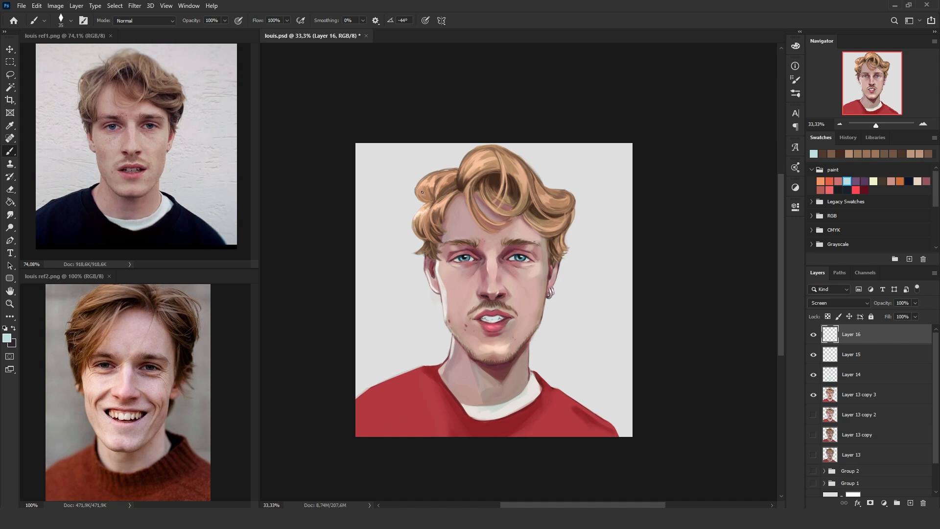
{"action": "left_click_drag", "start_coordinate": [420, 184], "coordinate": [421, 200]}
{"action": "left_click", "coordinate": [841, 124]}
{"action": "left_click", "coordinate": [840, 124]}
{"action": "left_click", "coordinate": [840, 124]}
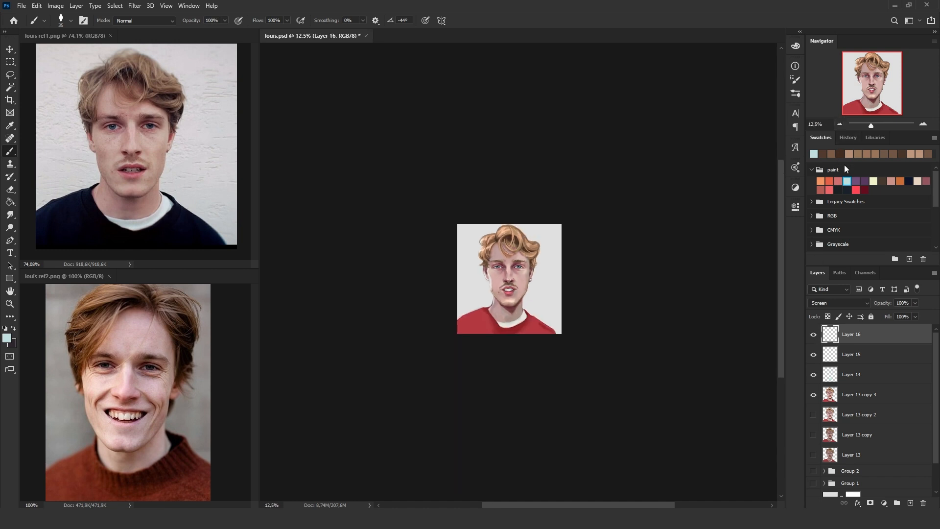
{"action": "left_click", "coordinate": [924, 125]}
{"action": "left_click", "coordinate": [924, 125]}
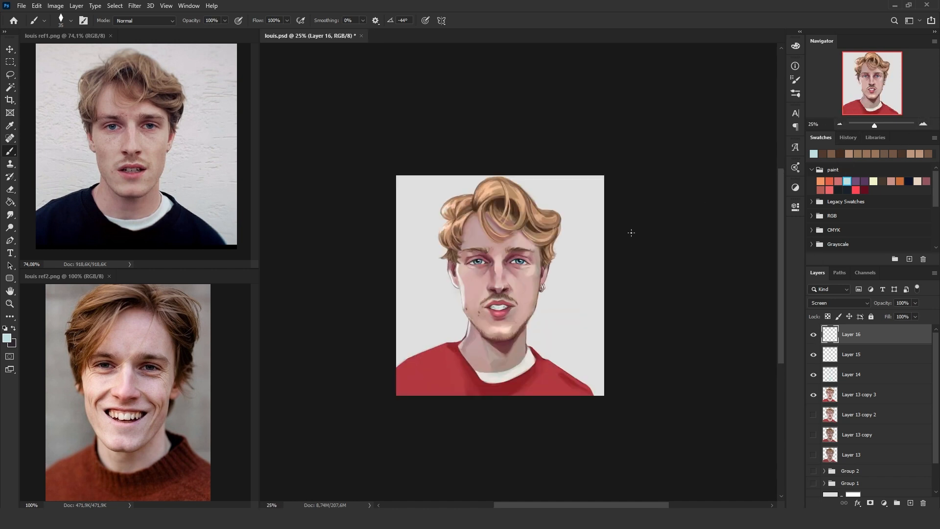
{"action": "key", "text": "e"}
{"action": "left_click_drag", "start_coordinate": [464, 292], "coordinate": [463, 313]}
{"action": "key", "text": "ctrl+z"}
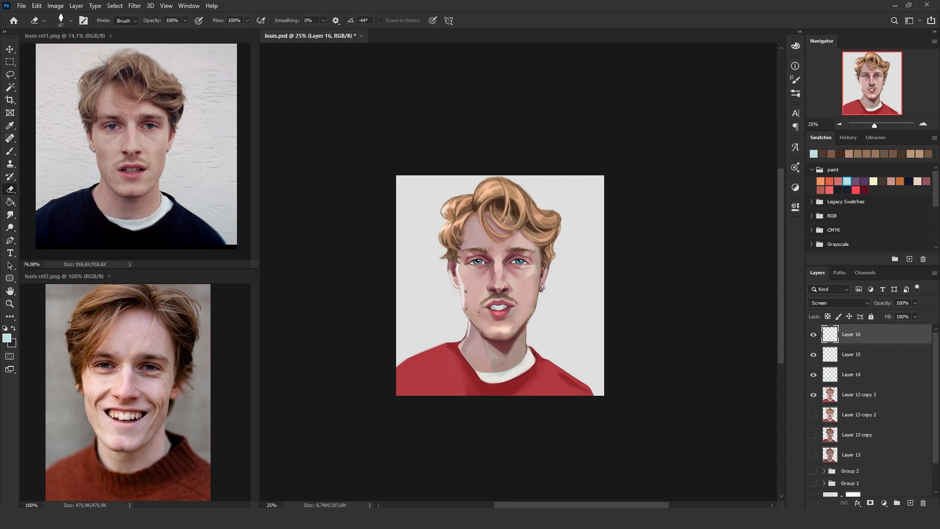
- Add an Outer Glow to the rim light on Layer 16 with 9% opacity, 10% noise, 13% spread and 7 px size
{"action": "double_click", "coordinate": [879, 337]}
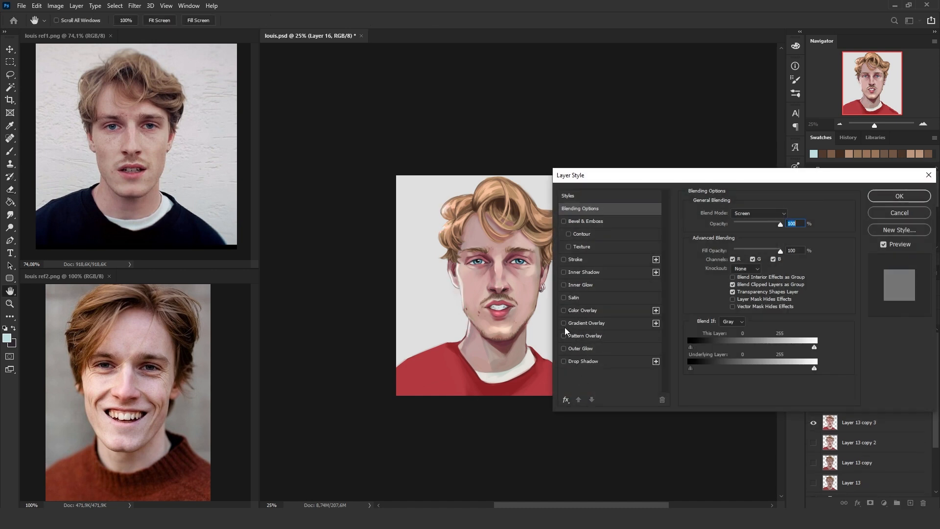
{"action": "left_click", "coordinate": [565, 286]}
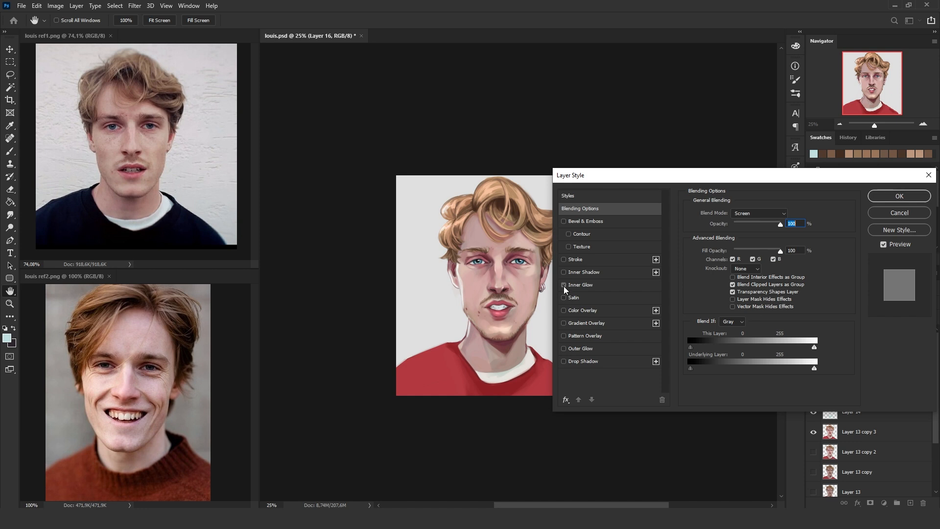
{"action": "left_click", "coordinate": [580, 351]}
{"action": "left_click_drag", "start_coordinate": [747, 224], "coordinate": [733, 225]}
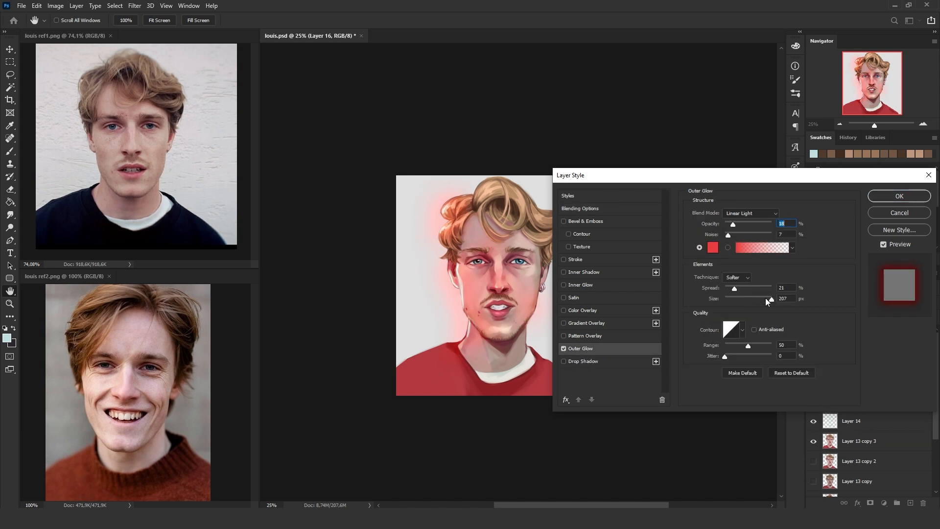
{"action": "left_click_drag", "start_coordinate": [733, 301], "coordinate": [732, 287]}
{"action": "left_click_drag", "start_coordinate": [734, 223], "coordinate": [730, 235]}
{"action": "left_click_drag", "start_coordinate": [730, 288], "coordinate": [737, 298]}
{"action": "left_click", "coordinate": [728, 299]}
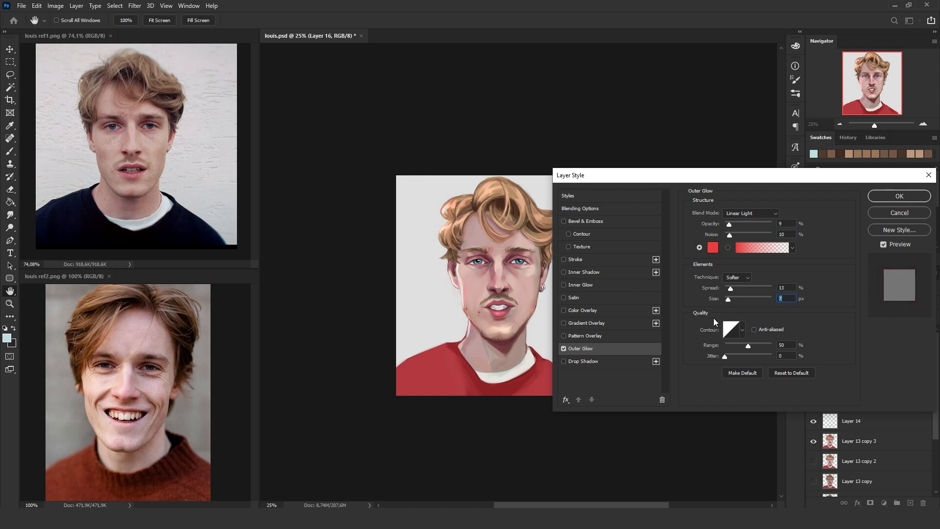
- Set the outer glow color to red and apply the layer style to Layer 16
{"action": "left_click", "coordinate": [713, 247]}
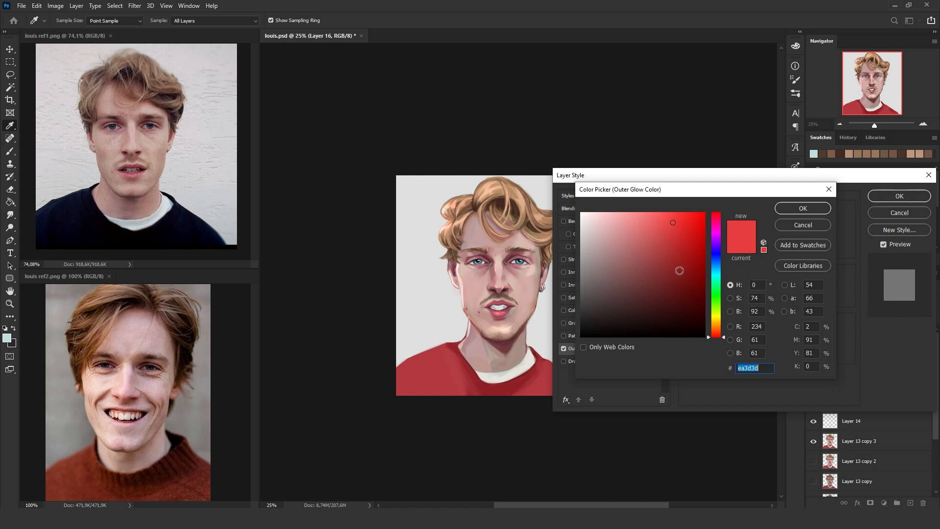
{"action": "left_click_drag", "start_coordinate": [719, 291], "coordinate": [720, 198]}
{"action": "left_click", "coordinate": [802, 208]}
{"action": "left_click", "coordinate": [899, 195]}
- Erase the excess glowing rim light along the outer hair curls above the ear on Layer 16
{"action": "left_click", "coordinate": [924, 124]}
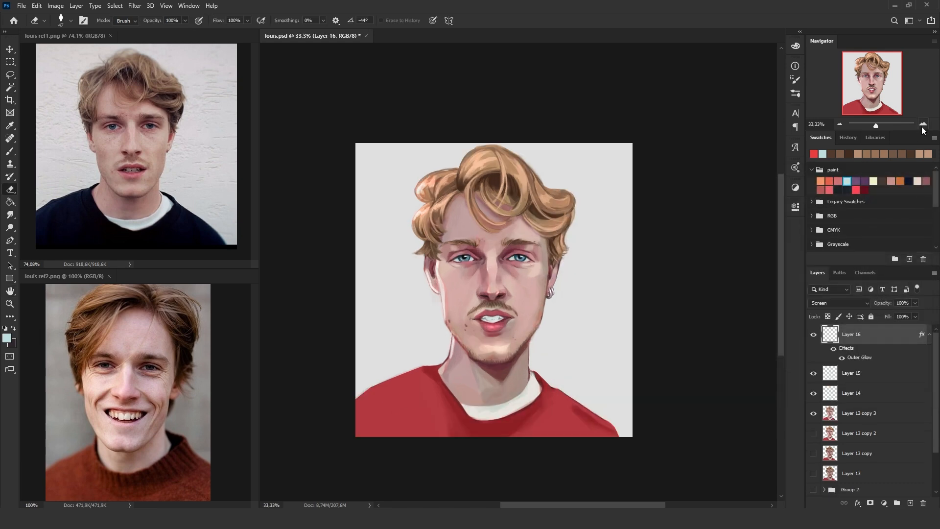
{"action": "left_click", "coordinate": [923, 124]}
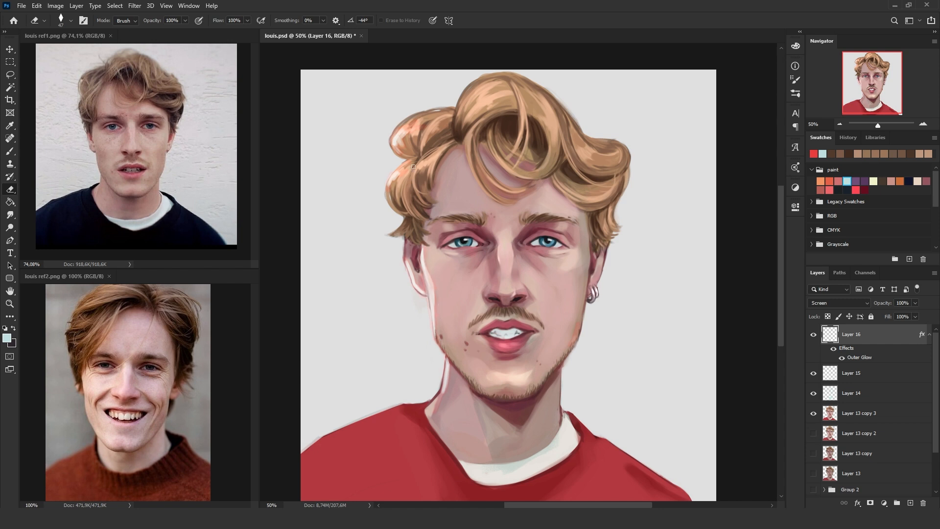
{"action": "left_click_drag", "start_coordinate": [395, 174], "coordinate": [391, 183]}
{"action": "left_click_drag", "start_coordinate": [399, 141], "coordinate": [398, 133]}
- Try a rim light stroke along the shoulder edge with a smaller brush, and undo it
{"action": "key", "text": "b"}
{"action": "key", "text": "bracketleft"}
{"action": "key", "text": "bracketleft"}
{"action": "left_click_drag", "start_coordinate": [402, 407], "coordinate": [375, 420]}
{"action": "key", "text": "ctrl+z"}
{"action": "key", "text": "bracketleft"}
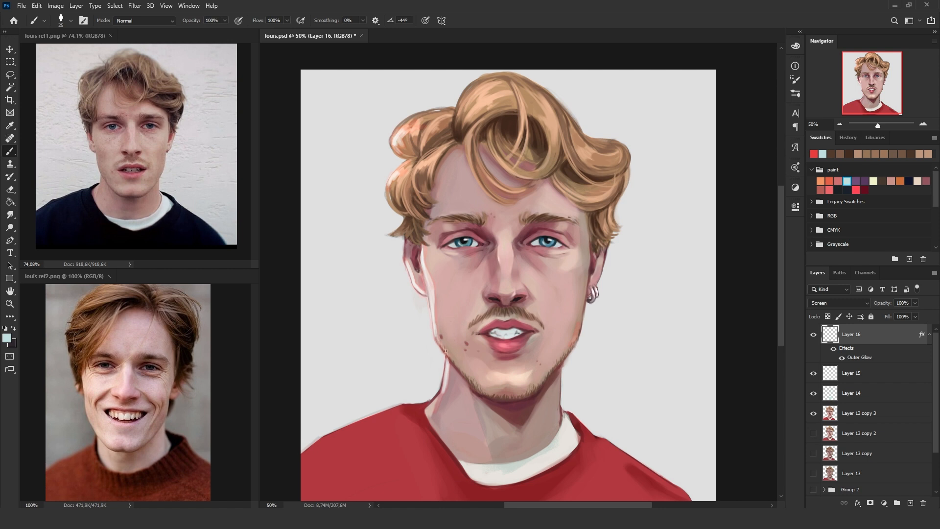
- Reduce the fill of Layer 16 to 78% and check the rim light at reduced size
{"action": "key", "text": "e"}
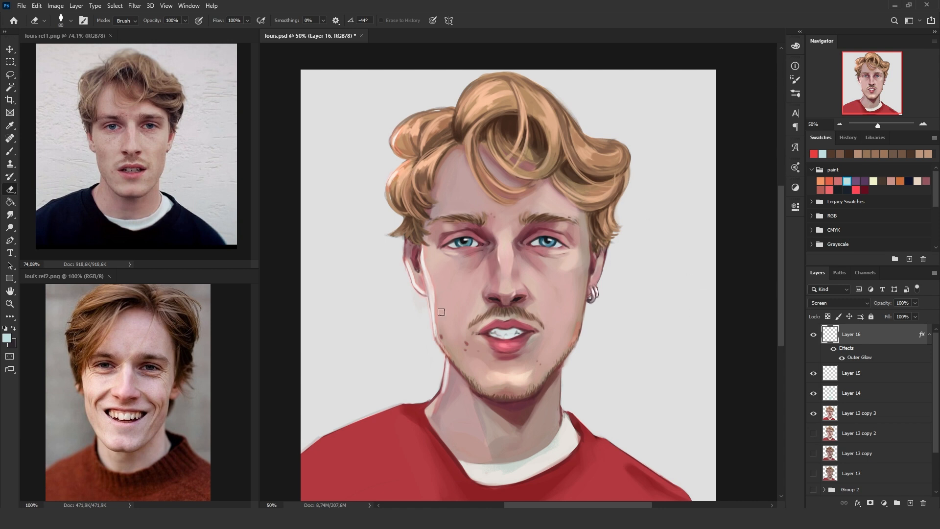
{"action": "left_click", "coordinate": [915, 317]}
{"action": "left_click_drag", "start_coordinate": [919, 327], "coordinate": [900, 328]}
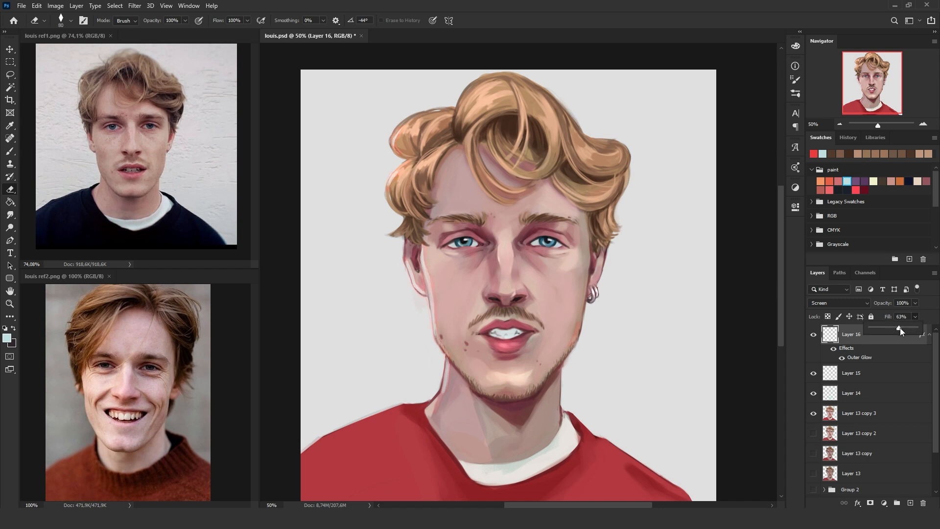
{"action": "left_click", "coordinate": [842, 124]}
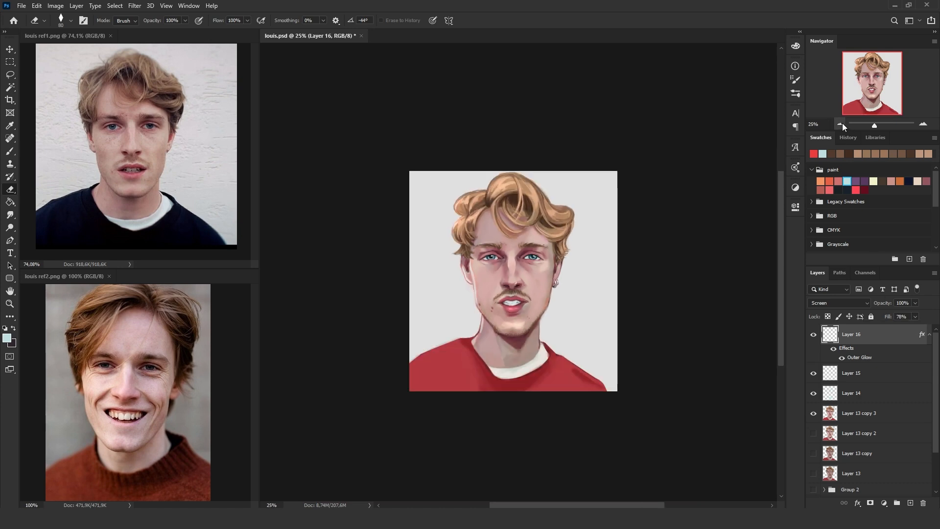
{"action": "left_click", "coordinate": [842, 124]}
{"action": "left_click", "coordinate": [923, 124]}
{"action": "left_click", "coordinate": [923, 124]}
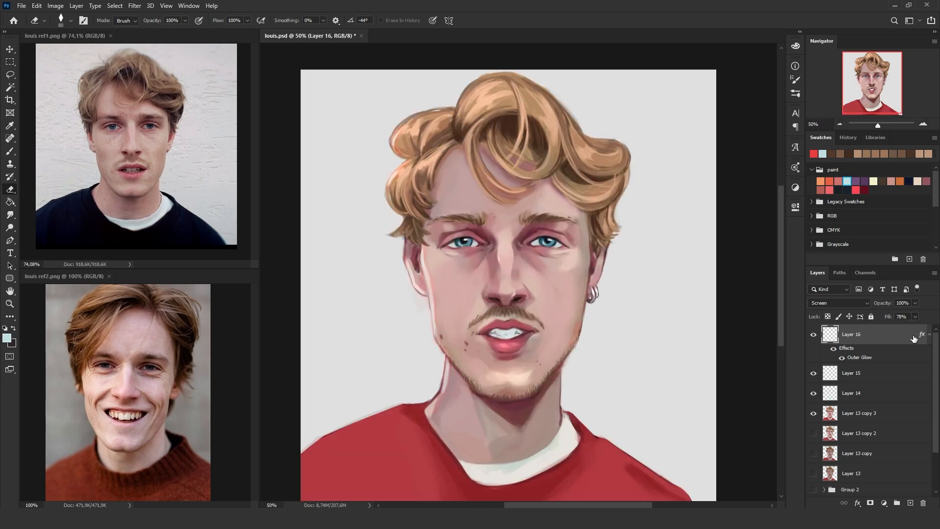
- Create a new layer above the rim light and set the eraser to the DG_MAIN tip at 47 px
{"action": "key", "text": "ctrl+shift+alt+n"}
{"action": "right_click", "coordinate": [751, 346]}
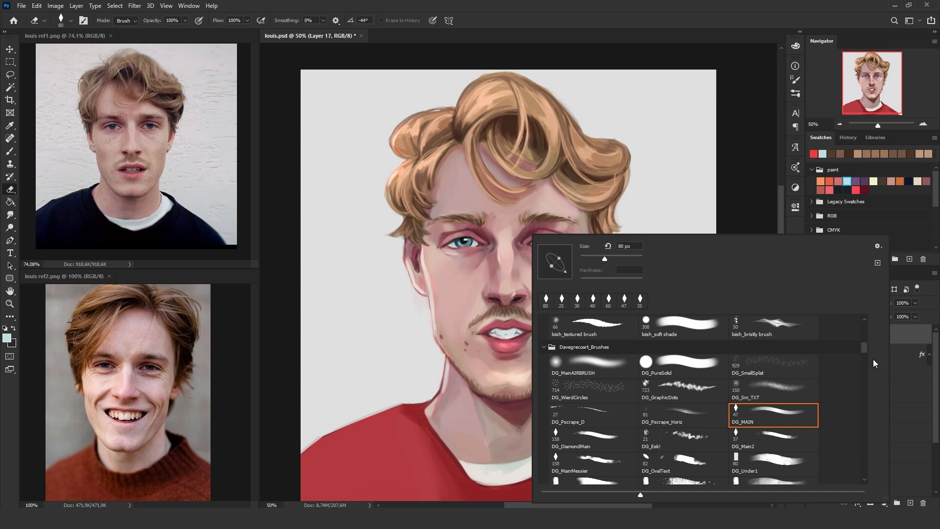
{"action": "left_click", "coordinate": [766, 421]}
{"action": "key", "text": "Return"}
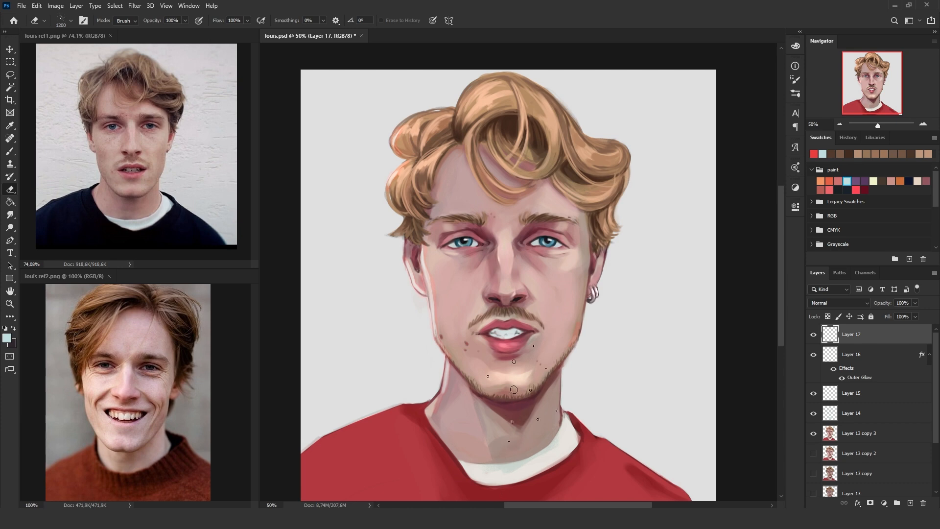
{"action": "right_click", "coordinate": [504, 169]}
{"action": "scroll", "coordinate": [774, 338], "scroll_direction": "down", "scroll_amount": 5}
{"action": "left_click", "coordinate": [772, 332]}
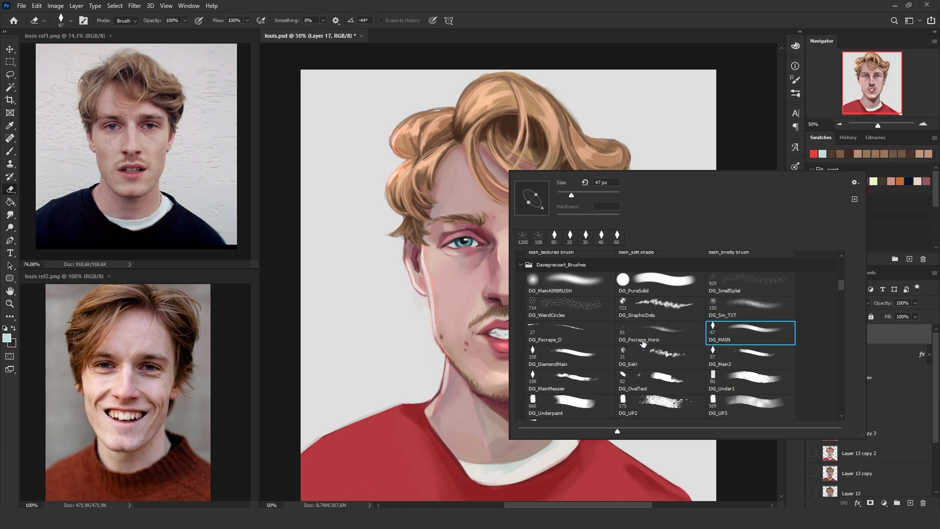
{"action": "key", "text": "Return"}
- Switch to painting with the loish_splatter brush and reduce its size
{"action": "key", "text": "b"}
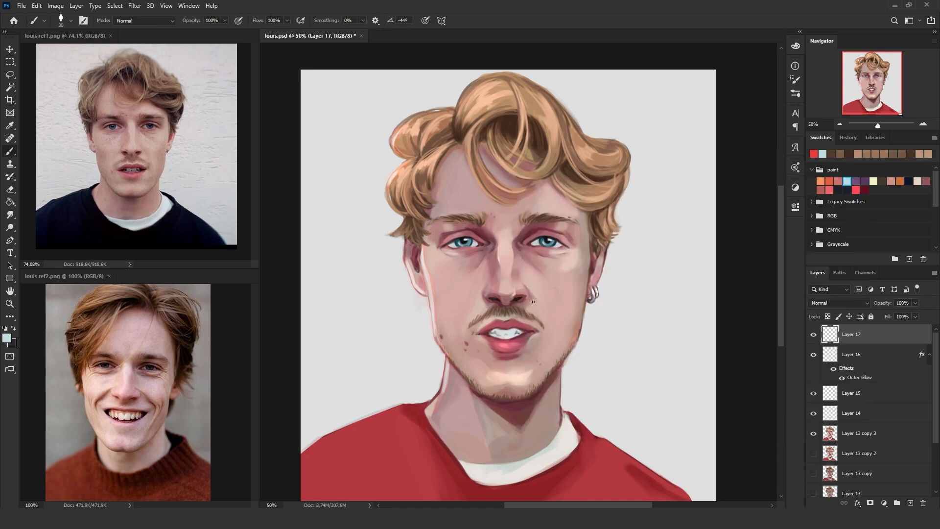
{"action": "right_click", "coordinate": [528, 257]}
{"action": "scroll", "coordinate": [850, 353], "scroll_direction": "up", "scroll_amount": 4}
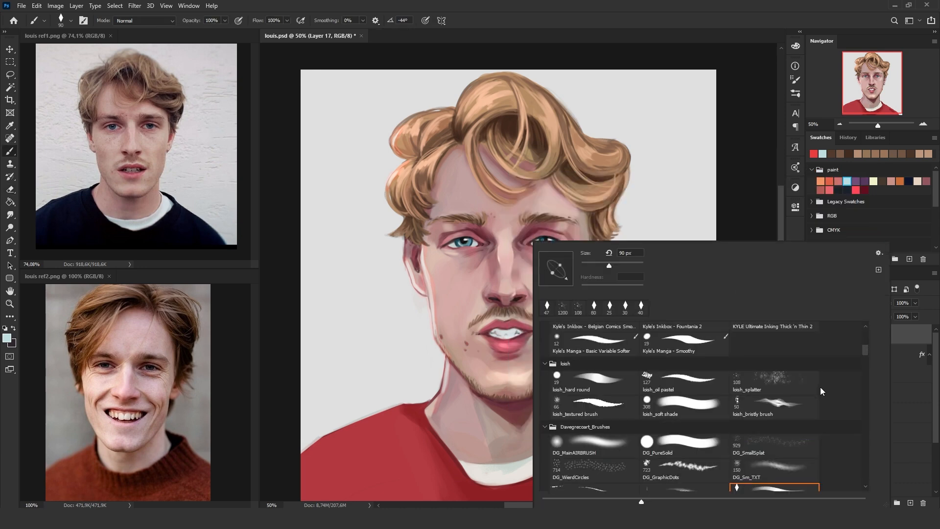
{"action": "left_click", "coordinate": [755, 384]}
{"action": "key", "text": "Return"}
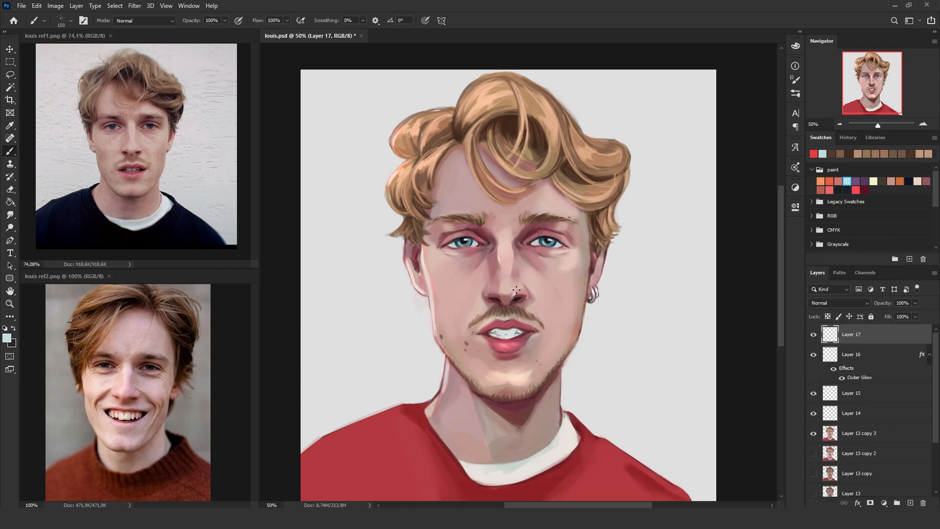
{"action": "key", "text": "bracketleft"}
{"action": "key", "text": "bracketleft"}
- Splatter fine freckles over the nose and cheeks on Layer 17, using reddish tones sampled from the face
{"action": "left_click", "coordinate": [527, 249], "text": "alt"}
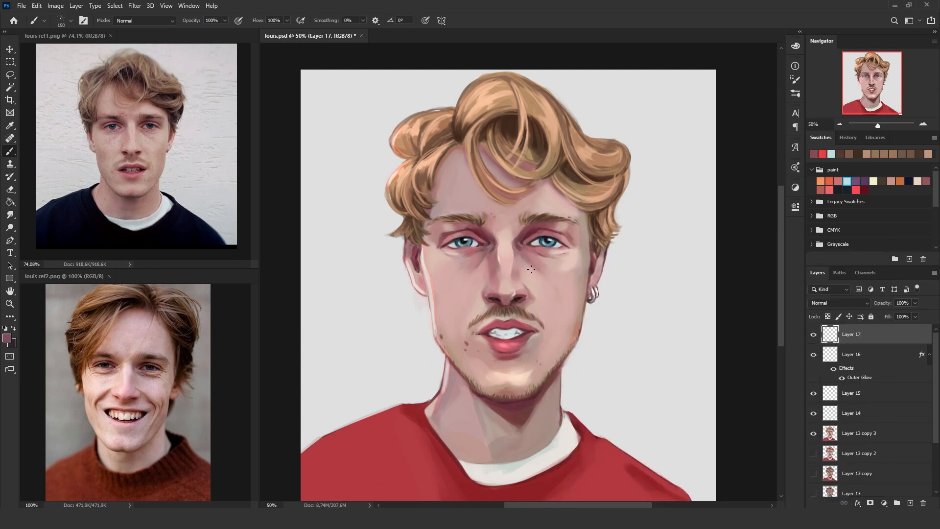
{"action": "left_click", "coordinate": [515, 289]}
{"action": "key", "text": "bracketleft"}
{"action": "left_click", "coordinate": [468, 342], "text": "alt"}
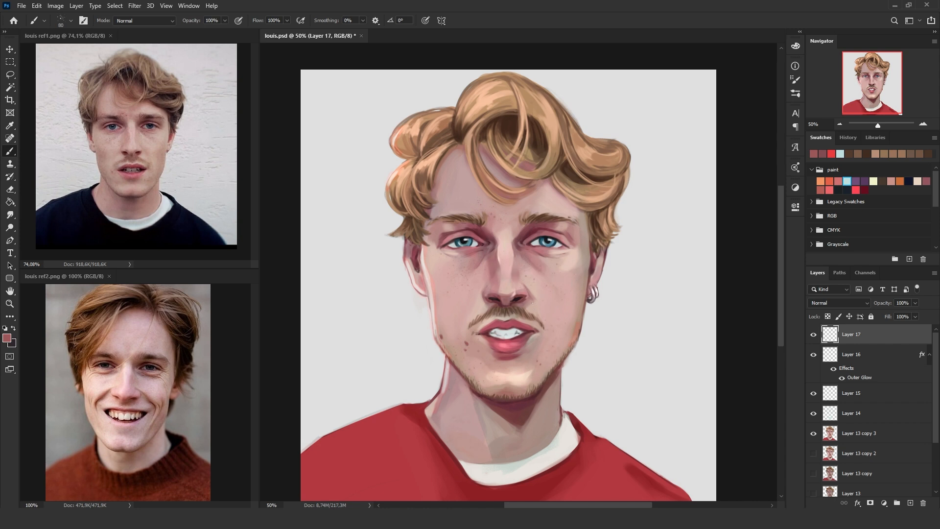
{"action": "key", "text": "bracketright"}
{"action": "key", "text": "bracketright"}
{"action": "left_click", "coordinate": [559, 282]}
{"action": "key", "text": "bracketleft"}
{"action": "key", "text": "bracketleft"}
- Merge the layers from Layer 16 down to Layer 13 copy 3 and clip the freckle layer to the merged portrait
{"action": "left_click", "coordinate": [879, 399]}
{"action": "left_click", "coordinate": [886, 361]}
{"action": "left_click", "coordinate": [884, 429], "text": "shift"}
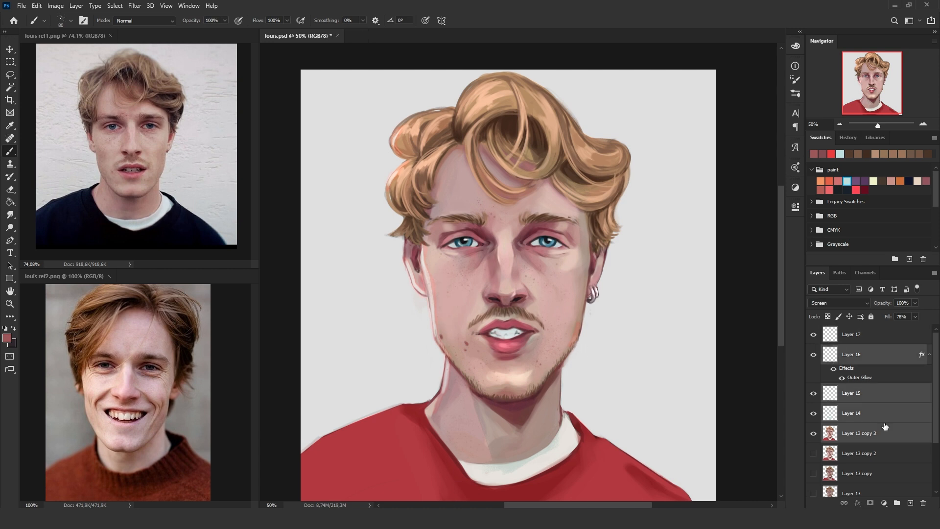
{"action": "key", "text": "ctrl+e"}
{"action": "left_click", "coordinate": [814, 354]}
{"action": "left_click", "coordinate": [814, 354]}
{"action": "left_click", "coordinate": [860, 338]}
{"action": "left_click", "coordinate": [856, 344], "text": "alt"}
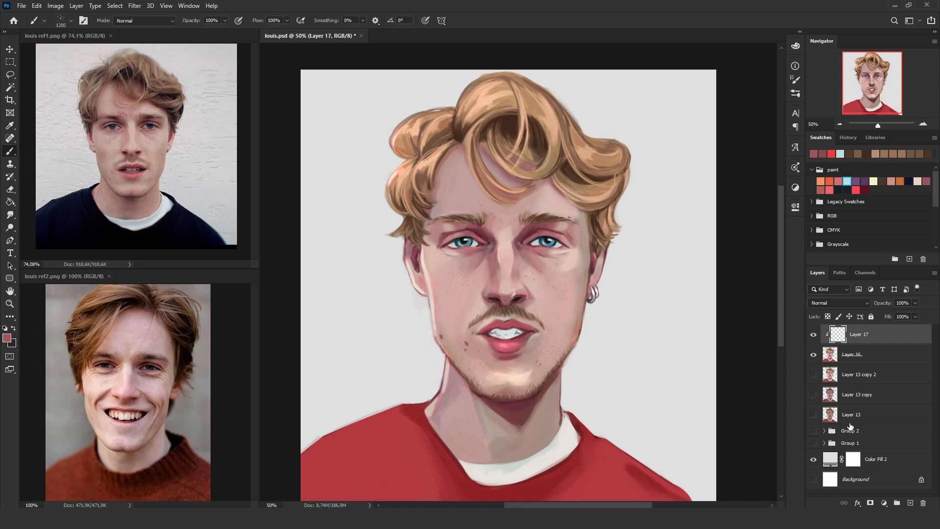
- Create a new layer above the clipped freckles and reduce the splatter brush to 250 px
{"action": "left_click", "coordinate": [910, 503]}
{"action": "left_click", "coordinate": [514, 242]}
{"action": "left_click", "coordinate": [496, 265]}
{"action": "key", "text": "bracketleft"}
{"action": "key", "text": "bracketleft"}
{"action": "key", "text": "bracketleft"}
{"action": "key", "text": "bracketleft"}
{"action": "key", "text": "bracketleft"}
{"action": "key", "text": "bracketleft"}
{"action": "key", "text": "bracketleft"}
{"action": "key", "text": "bracketleft"}
{"action": "key", "text": "bracketleft"}
{"action": "key", "text": "bracketleft"}
{"action": "key", "text": "bracketleft"}
{"action": "key", "text": "bracketleft"}
{"action": "key", "text": "bracketleft"}
{"action": "key", "text": "bracketleft"}
{"action": "key", "text": "bracketleft"}
{"action": "key", "text": "bracketleft"}
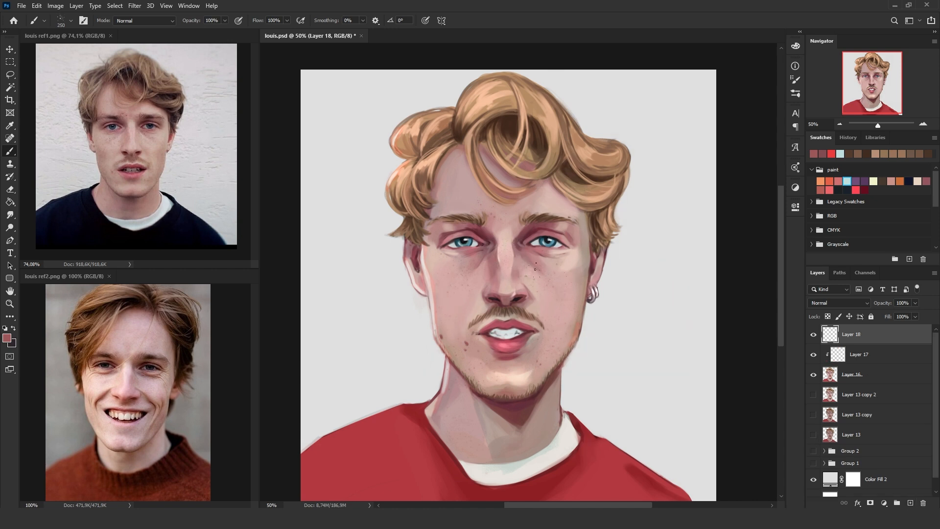
- Splatter larger reddish freckles across the nose and cheeks on Layer 18, and erase the excess spots below the eye
{"action": "left_click", "coordinate": [549, 273]}
{"action": "key", "text": "bracketleft"}
{"action": "left_click", "coordinate": [538, 273]}
{"action": "key", "text": "e"}
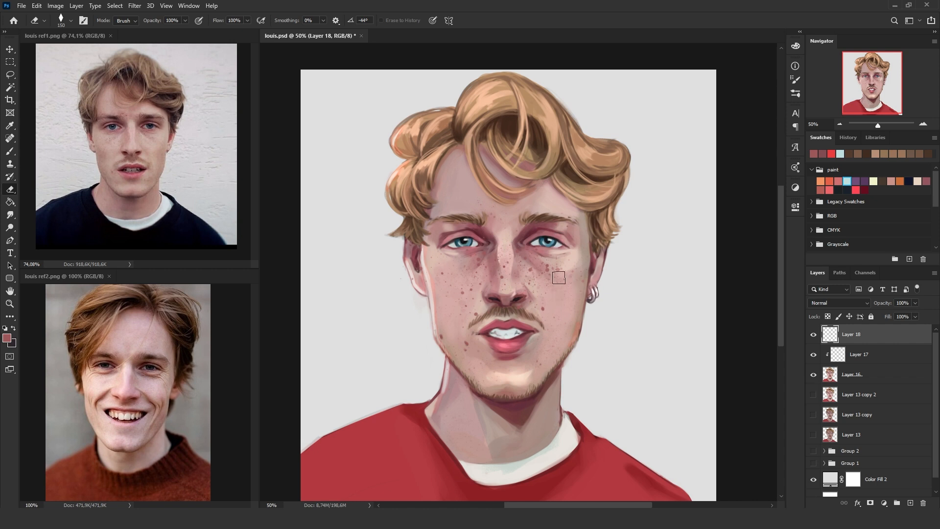
{"action": "left_click_drag", "start_coordinate": [548, 269], "coordinate": [553, 253]}
- Set Layer 18 to Multiply with 70% fill and clip it to the portrait layer
{"action": "left_click", "coordinate": [846, 304]}
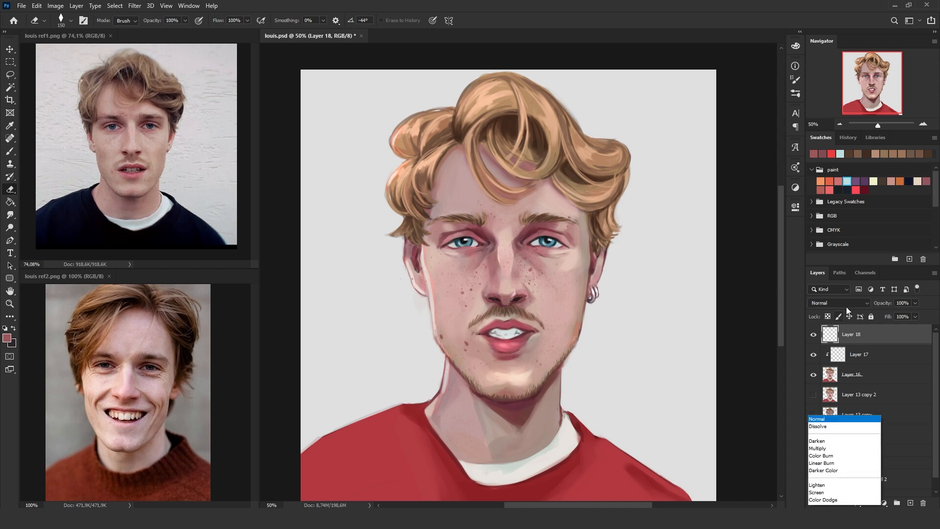
{"action": "left_click", "coordinate": [839, 304]}
{"action": "left_click_drag", "start_coordinate": [915, 316], "coordinate": [891, 327]}
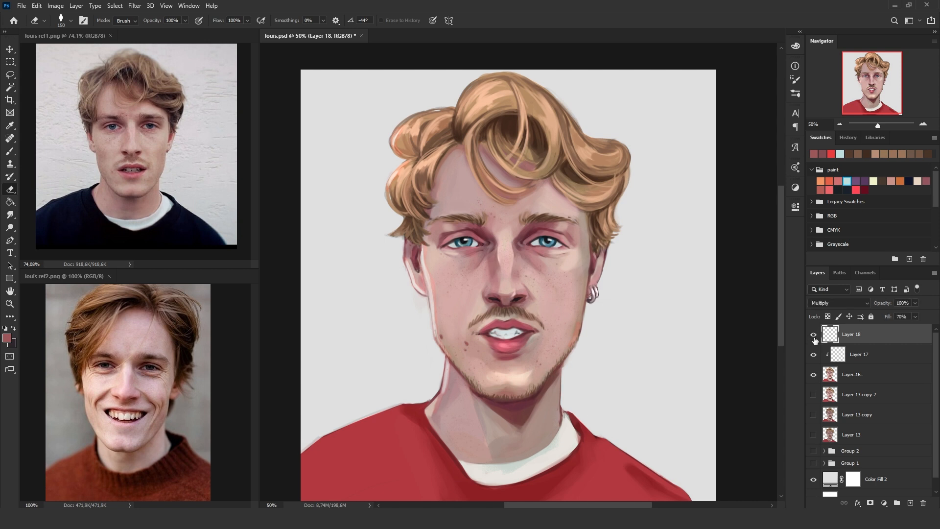
{"action": "key", "text": "ctrl+minus"}
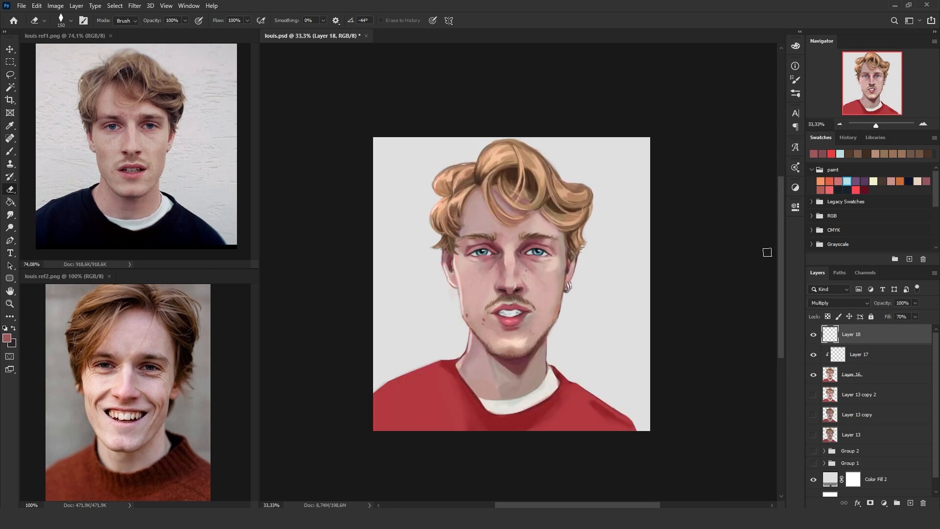
{"action": "key", "text": "ctrl+alt+g"}
- Add small splatter freckles to the forehead on Layer 18 with the brush reduced to 80 px
{"action": "left_click", "coordinate": [876, 357]}
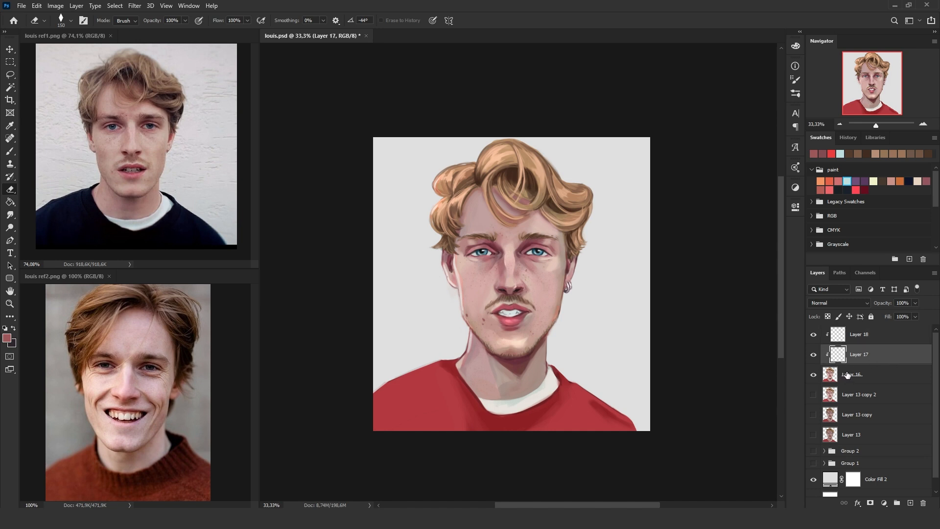
{"action": "left_click", "coordinate": [922, 125]}
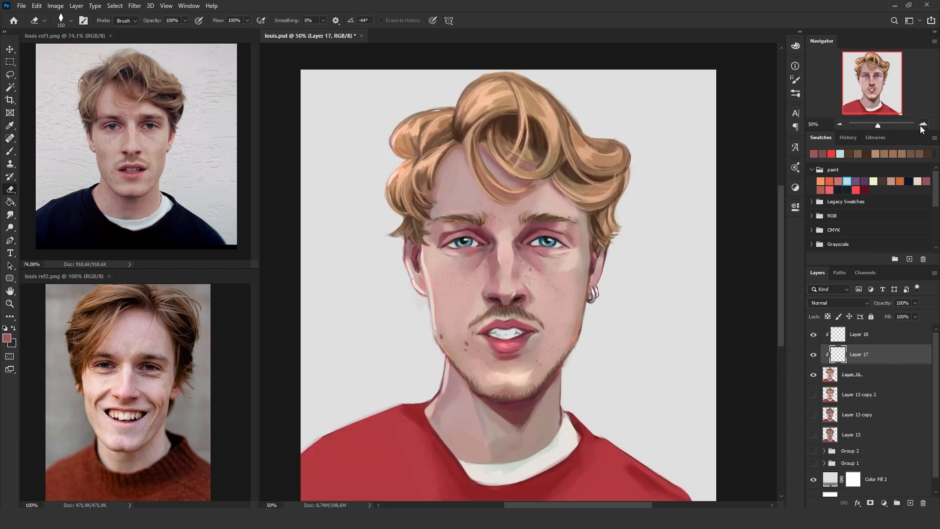
{"action": "left_click", "coordinate": [860, 339]}
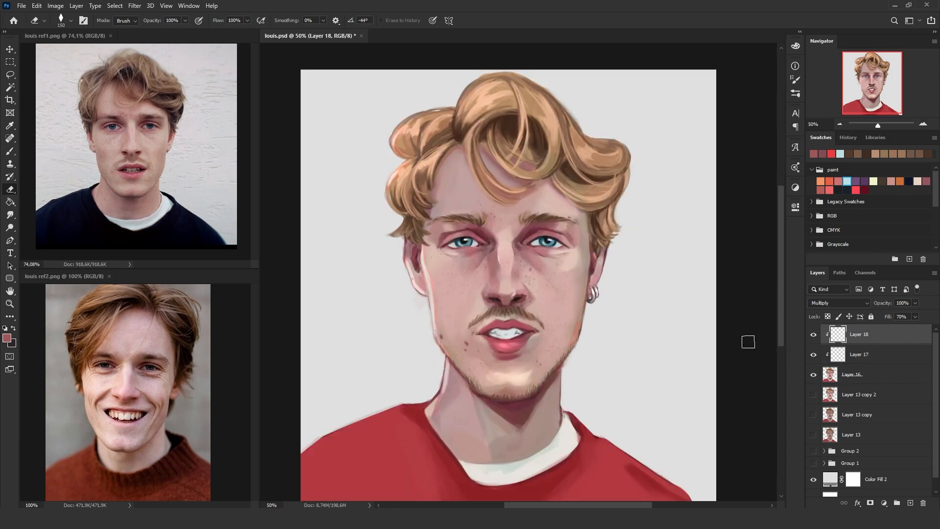
{"action": "key", "text": "b"}
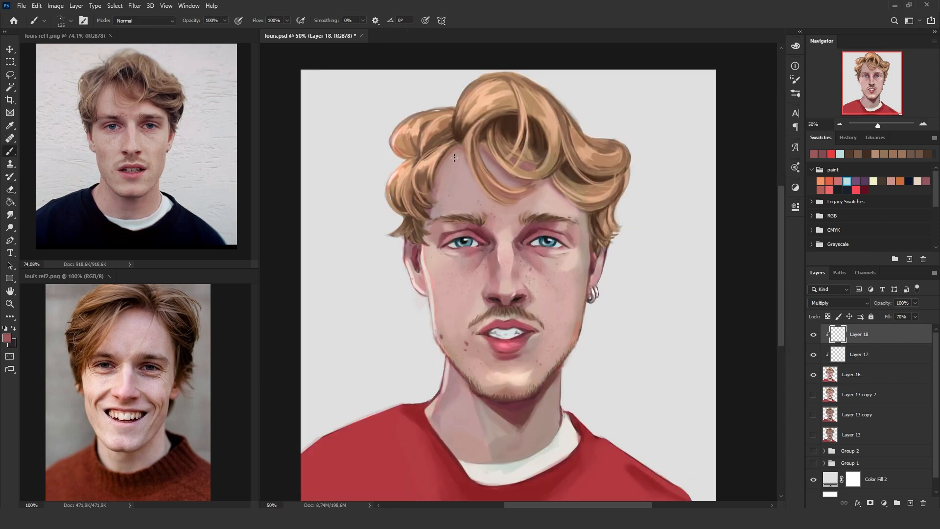
{"action": "key", "text": "bracketleft"}
{"action": "key", "text": "bracketleft"}
- Load the Pores 3 brush at 200 px from the Creature brush group
{"action": "right_click", "coordinate": [536, 243]}
{"action": "left_click_drag", "start_coordinate": [877, 350], "coordinate": [874, 472]}
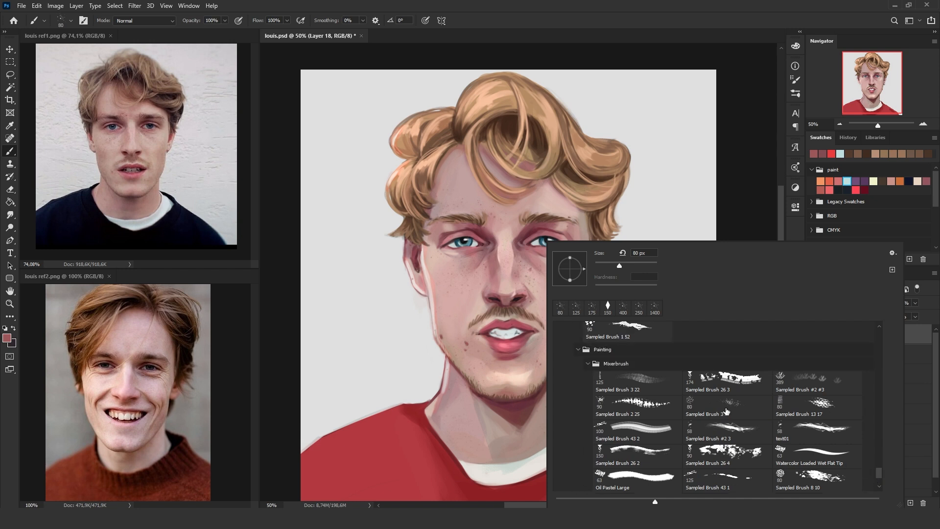
{"action": "left_click", "coordinate": [588, 363]}
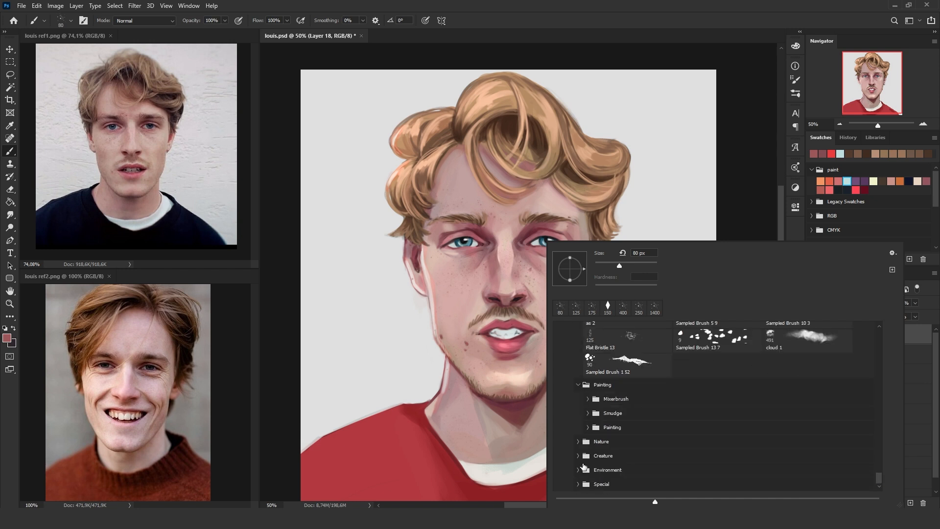
{"action": "left_click", "coordinate": [712, 453]}
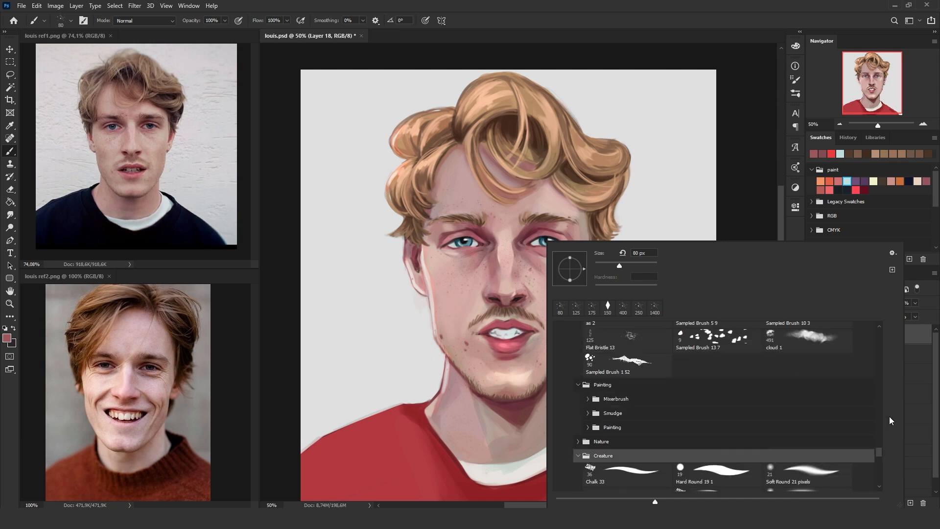
{"action": "left_click_drag", "start_coordinate": [880, 454], "coordinate": [880, 466]}
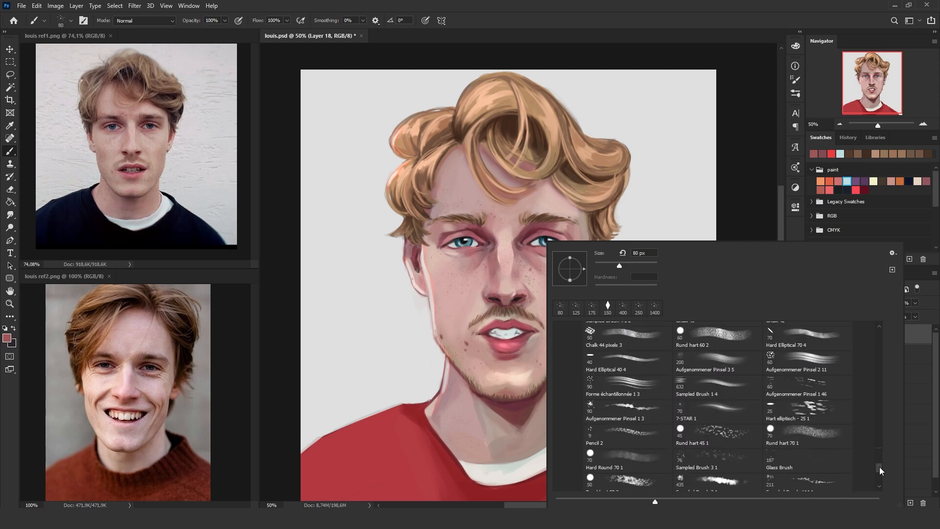
{"action": "left_click_drag", "start_coordinate": [880, 466], "coordinate": [878, 473]}
{"action": "left_click", "coordinate": [620, 414]}
{"action": "left_click", "coordinate": [483, 357]}
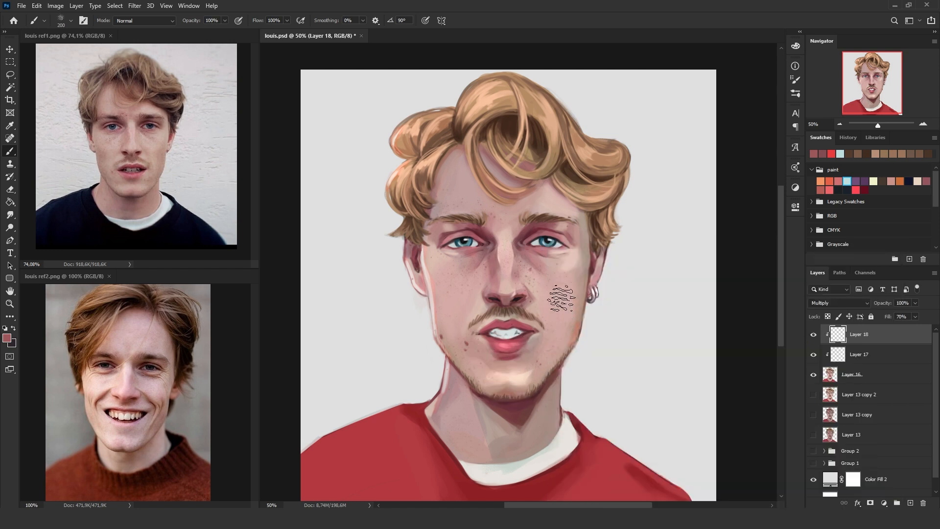
- Paint light pore texture over the face on a new layer using a sampled pale skin tone, and clip the layer to the portrait
{"action": "left_click", "coordinate": [572, 261], "text": "alt"}
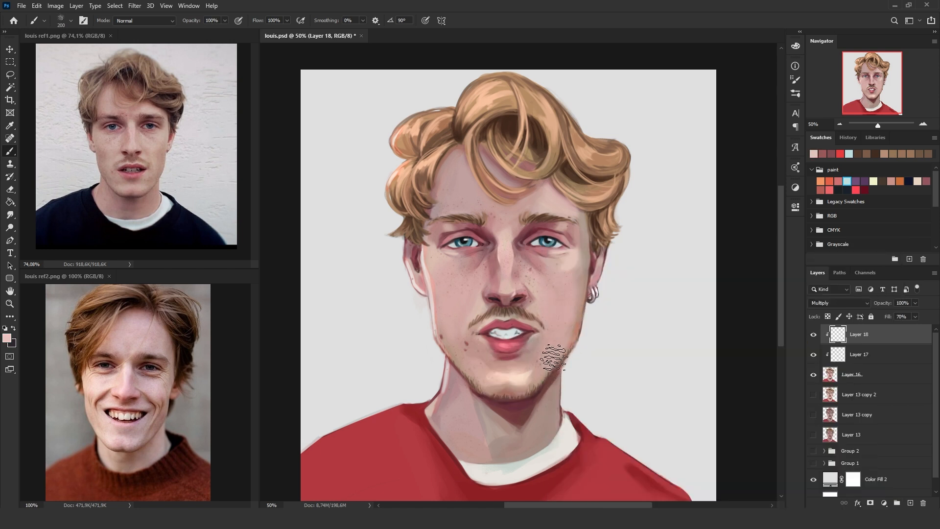
{"action": "key", "text": "ctrl+shift+alt+n"}
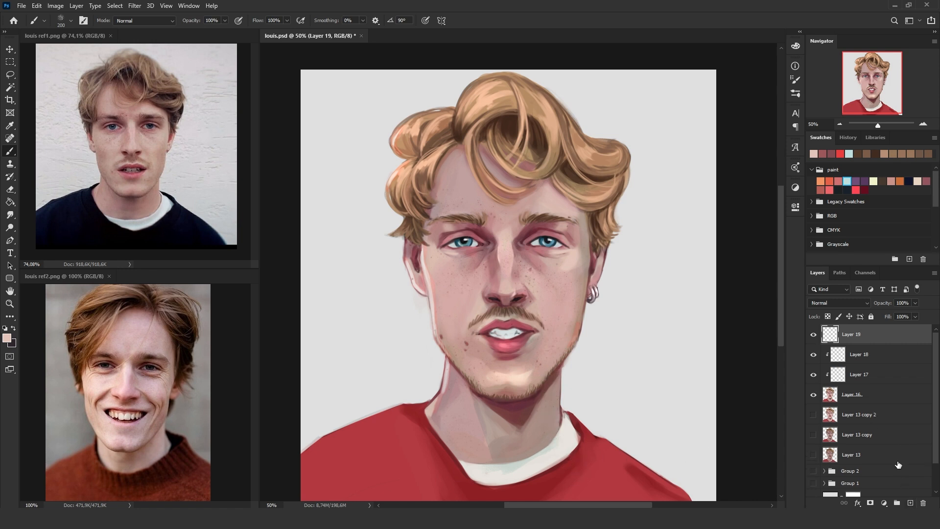
{"action": "left_click", "coordinate": [921, 125]}
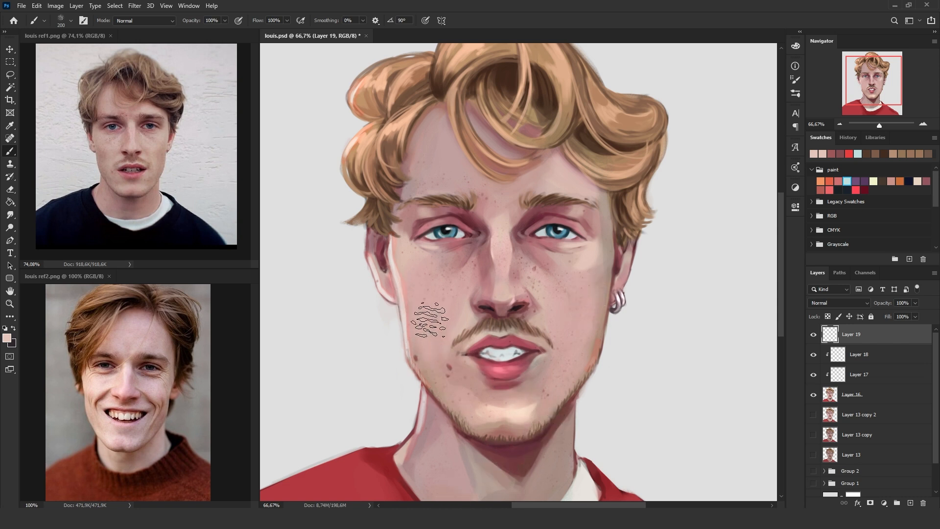
{"action": "mouse_move", "coordinate": [490, 449]}
{"action": "left_mouse_down"}
{"action": "mouse_move", "coordinate": [490, 382]}
{"action": "mouse_move", "coordinate": [529, 456]}
{"action": "left_mouse_up"}
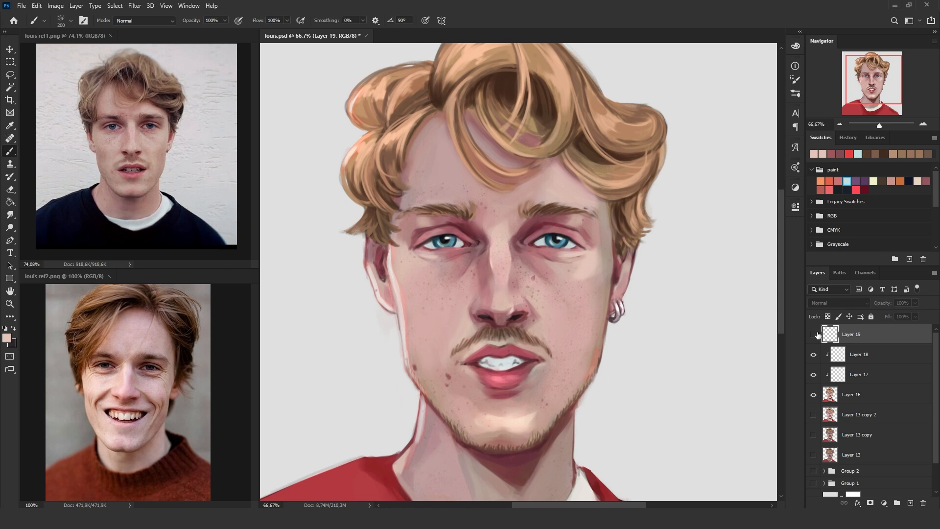
{"action": "left_click", "coordinate": [827, 345], "text": "alt"}
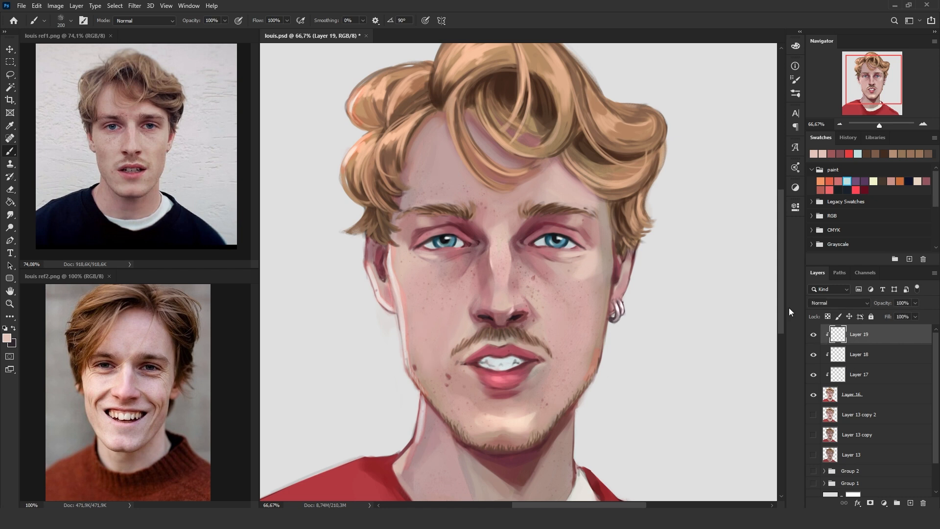
- Load the Hair Brush 2 preset at 26 px
{"action": "right_click", "coordinate": [655, 295]}
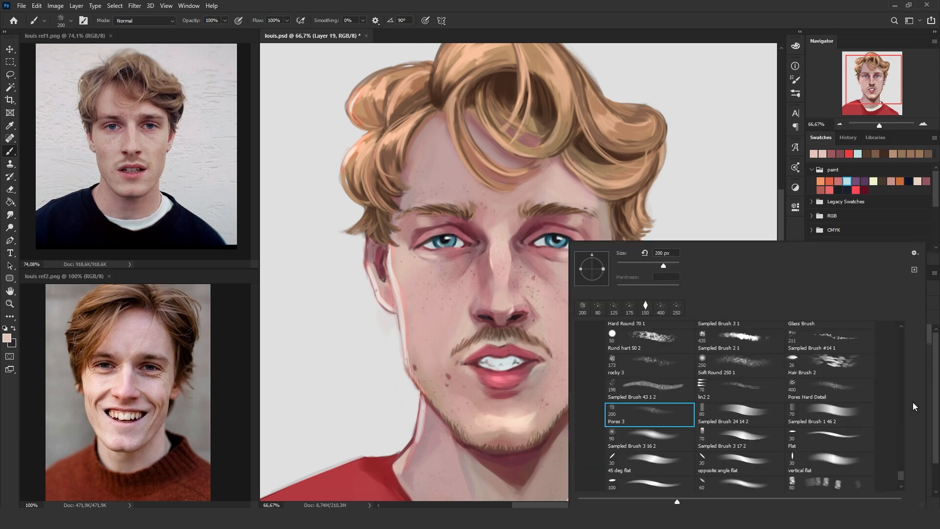
{"action": "scroll", "coordinate": [900, 472], "scroll_direction": "up", "scroll_amount": 2}
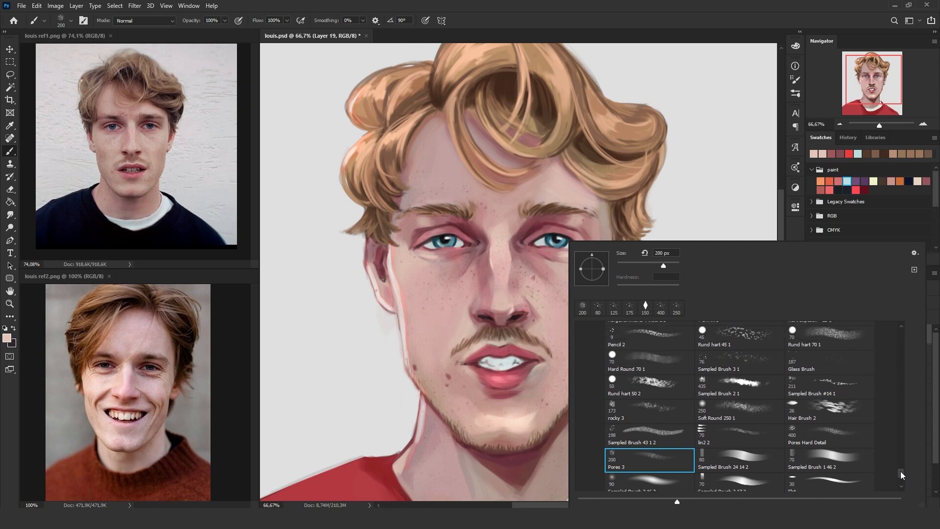
{"action": "scroll", "coordinate": [901, 471], "scroll_direction": "up", "scroll_amount": 3}
{"action": "scroll", "coordinate": [901, 472], "scroll_direction": "up", "scroll_amount": 2}
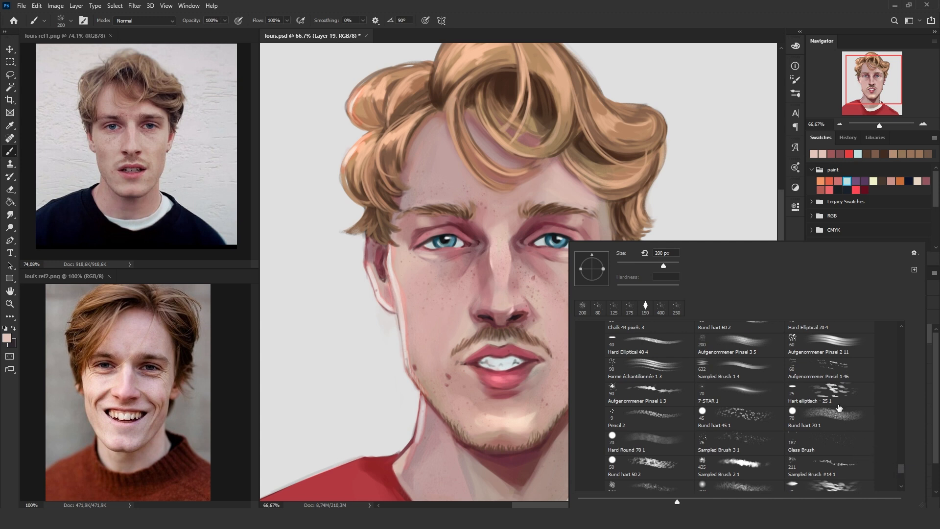
{"action": "mouse_move", "coordinate": [903, 468]}
{"action": "left_mouse_down"}
{"action": "mouse_move", "coordinate": [904, 460]}
{"action": "mouse_move", "coordinate": [898, 471]}
{"action": "left_mouse_up"}
{"action": "left_click", "coordinate": [808, 440]}
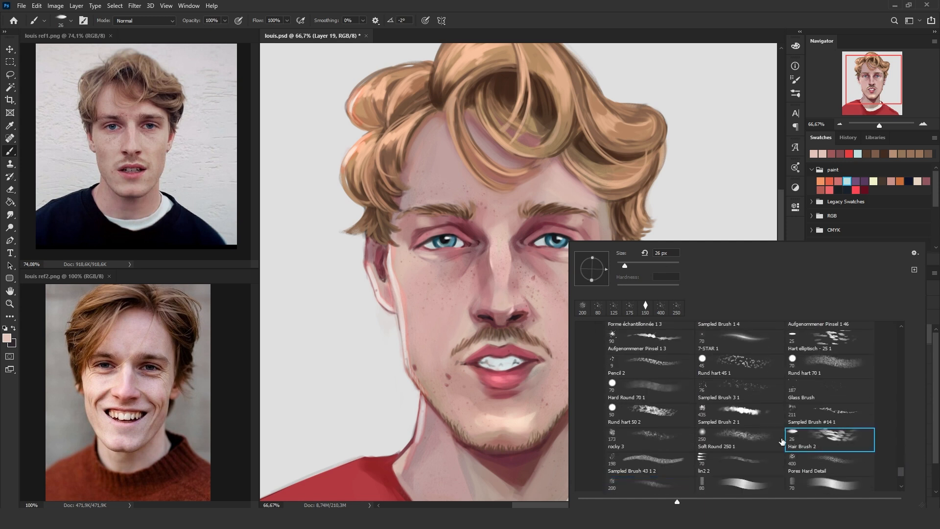
{"action": "key", "text": "Return"}
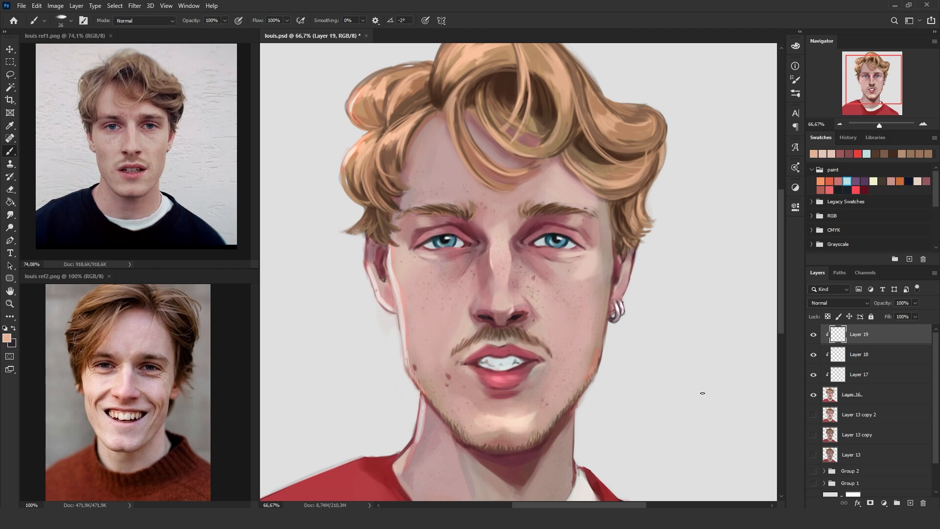
- Sample a dark red from the lower part of the sweater and create a new layer above Layer 19
{"action": "scroll", "coordinate": [686, 387], "scroll_direction": "down", "scroll_amount": 3}
{"action": "left_click", "coordinate": [840, 123]}
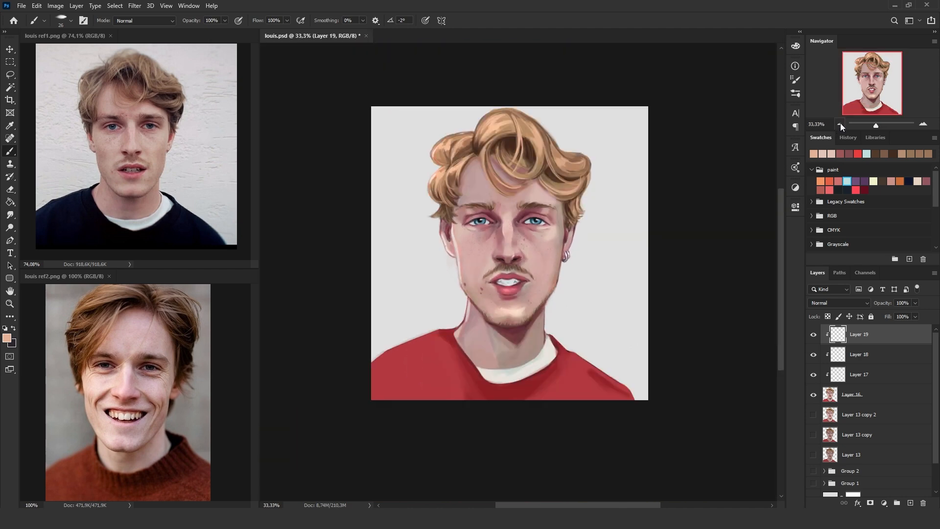
{"action": "left_click", "coordinate": [840, 124]}
{"action": "left_click", "coordinate": [923, 123]}
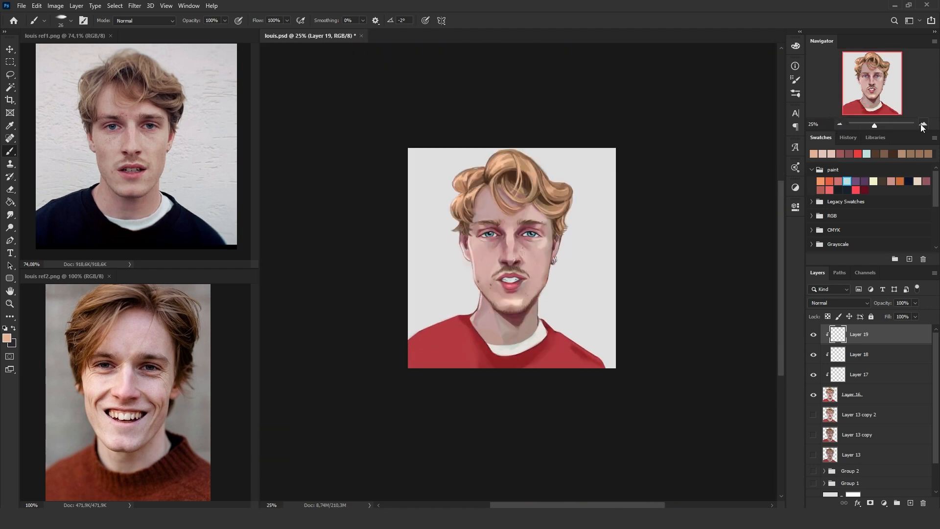
{"action": "left_click", "coordinate": [923, 124]}
{"action": "left_click_drag", "start_coordinate": [670, 292], "coordinate": [703, 306]}
{"action": "left_click", "coordinate": [468, 402], "text": "alt"}
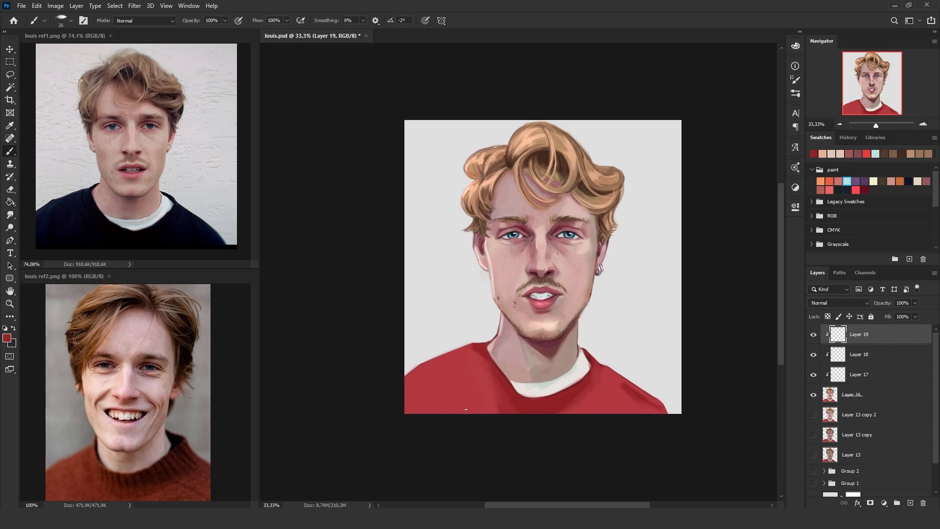
{"action": "left_click", "coordinate": [910, 503]}
- Switch to the loish_soft shade brush and paint dark red shading on the sweater's lower left area
{"action": "right_click", "coordinate": [809, 397]}
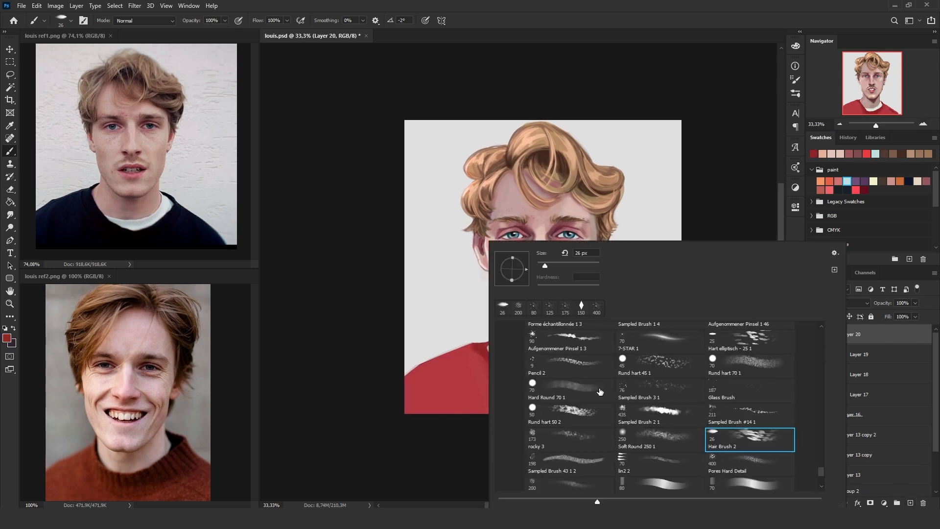
{"action": "mouse_move", "coordinate": [821, 469]}
{"action": "left_mouse_down"}
{"action": "mouse_move", "coordinate": [836, 335]}
{"action": "mouse_move", "coordinate": [823, 343]}
{"action": "left_mouse_up"}
{"action": "left_click", "coordinate": [671, 448]}
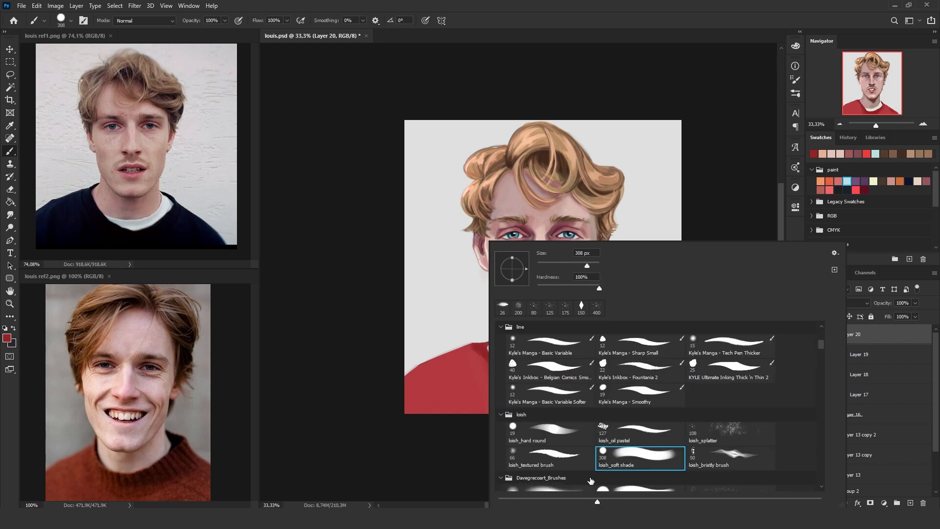
{"action": "left_click", "coordinate": [456, 407]}
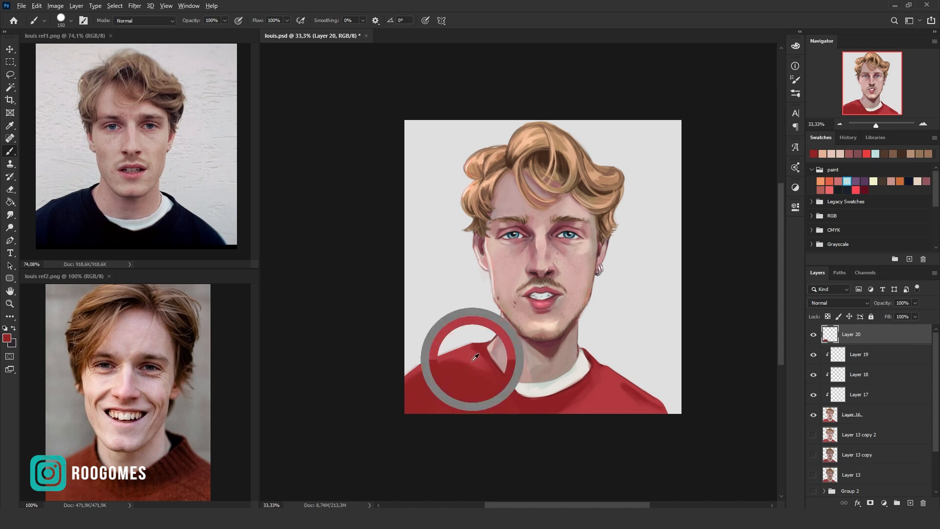
- Blend the shading on the sweater's left shoulder with sampled reds, reducing the brush to 70 px and then 40 px
{"action": "left_click", "coordinate": [452, 371], "text": "alt"}
{"action": "key", "text": "bracketleft"}
{"action": "key", "text": "bracketleft"}
{"action": "key", "text": "bracketleft"}
{"action": "key", "text": "bracketleft"}
{"action": "key", "text": "bracketleft"}
{"action": "key", "text": "bracketleft"}
{"action": "key", "text": "bracketleft"}
{"action": "key", "text": "bracketleft"}
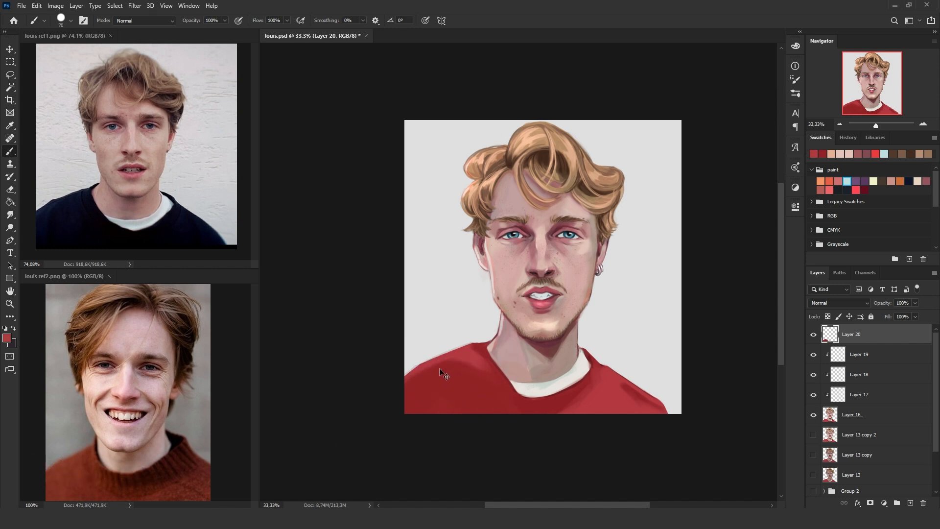
{"action": "mouse_move", "coordinate": [425, 366]}
{"action": "left_mouse_down"}
{"action": "mouse_move", "coordinate": [416, 394]}
{"action": "mouse_move", "coordinate": [437, 361]}
{"action": "mouse_move", "coordinate": [424, 400]}
{"action": "mouse_move", "coordinate": [417, 369]}
{"action": "mouse_move", "coordinate": [422, 390]}
{"action": "left_mouse_up"}
{"action": "left_click", "coordinate": [441, 371], "text": "alt"}
{"action": "left_click", "coordinate": [425, 364], "text": "alt"}
{"action": "left_click", "coordinate": [414, 371], "text": "alt"}
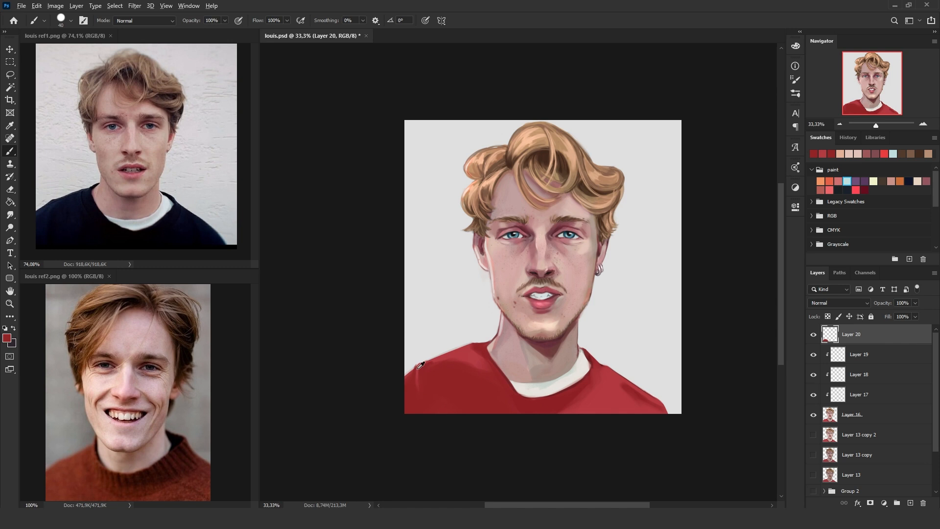
- Refine the outer edge of the left shoulder with sampled light and dark reds, using brush sizes from 20 to 50 px
{"action": "left_click", "coordinate": [420, 365], "text": "alt"}
{"action": "key", "text": "bracketleft"}
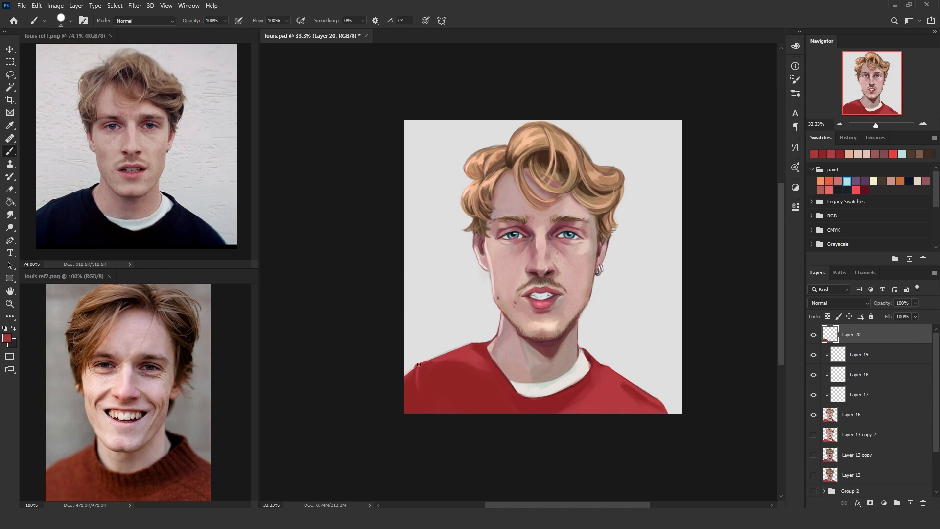
{"action": "left_click", "coordinate": [421, 367], "text": "alt"}
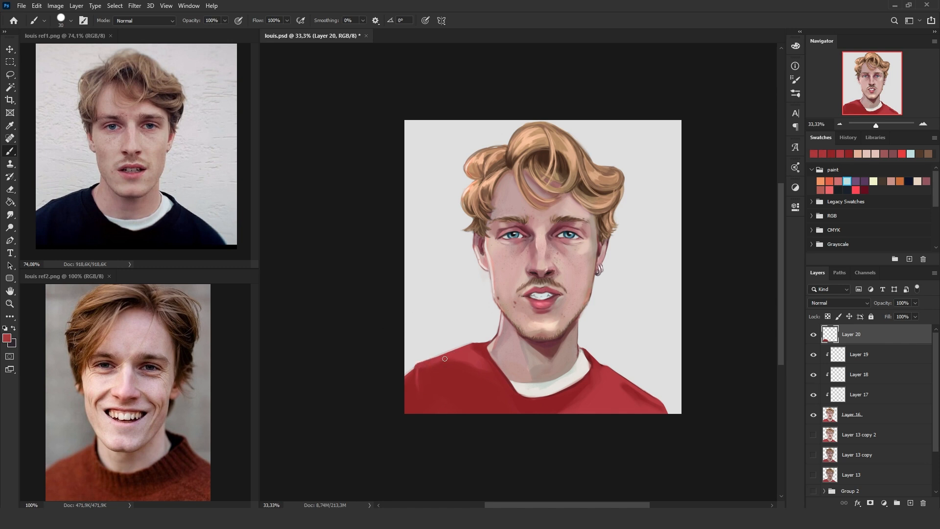
{"action": "left_click", "coordinate": [402, 389], "text": "alt"}
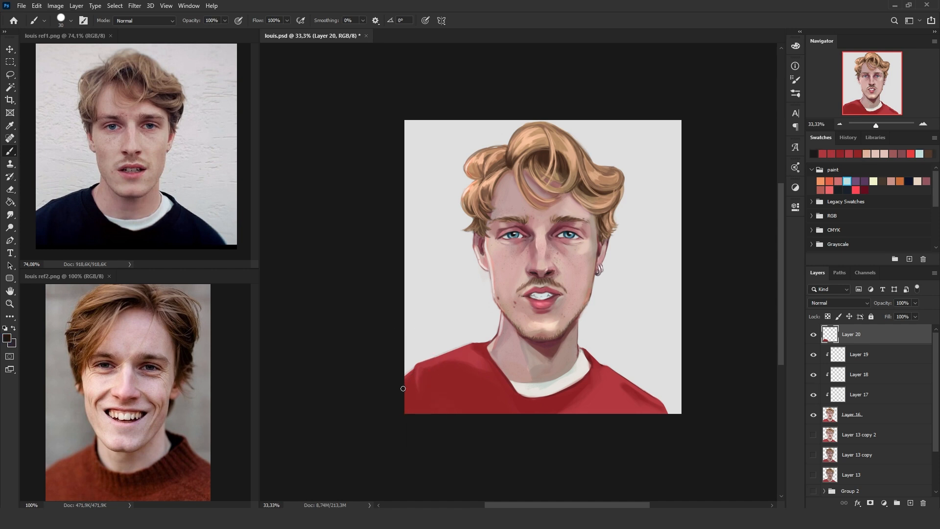
{"action": "left_click", "coordinate": [407, 380], "text": "alt"}
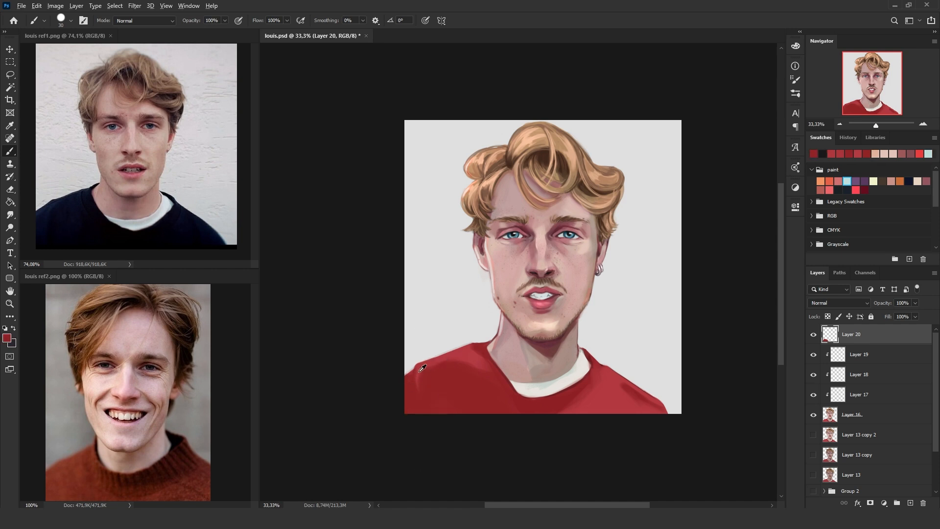
{"action": "left_click", "coordinate": [414, 373], "text": "alt"}
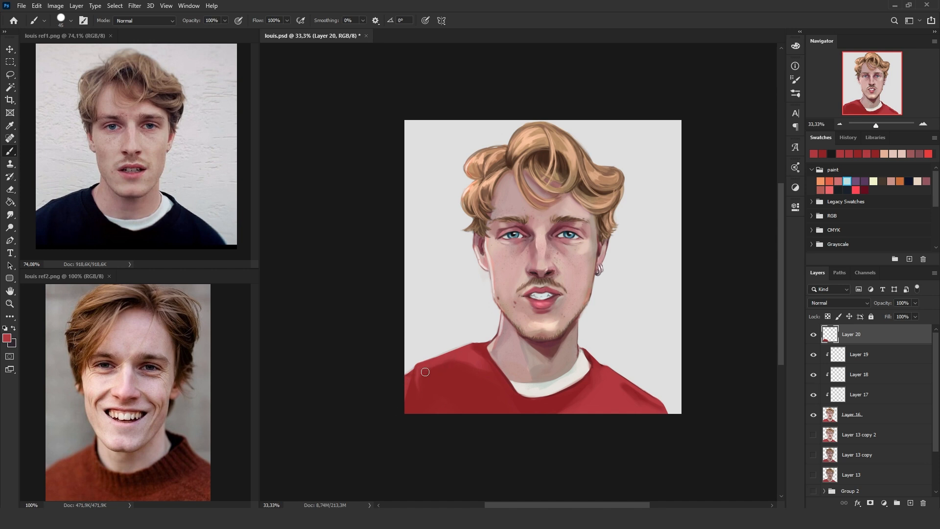
{"action": "key", "text": "bracketright"}
{"action": "left_click", "coordinate": [430, 388], "text": "alt"}
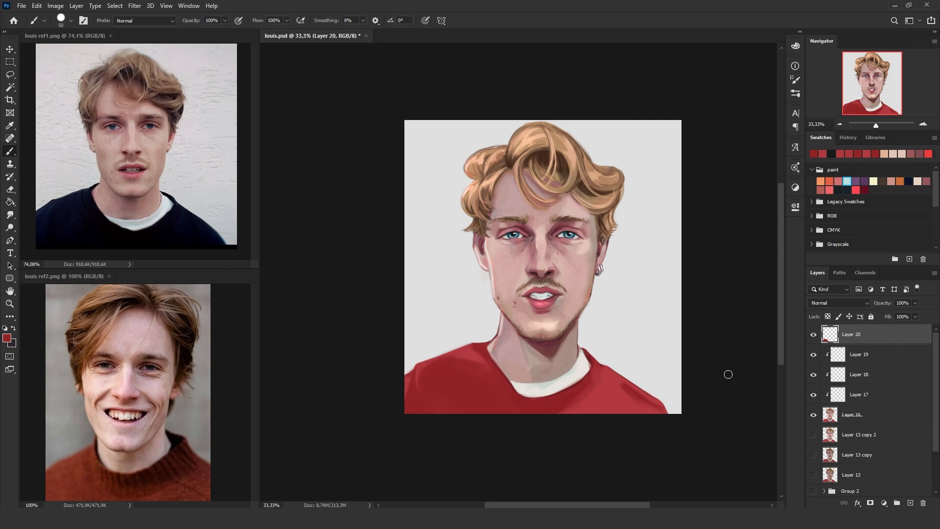
- Paint a sampled sweater red across the chest below the collar and enlarge the brush to about 100 px
{"action": "left_click", "coordinate": [604, 383], "text": "alt"}
{"action": "left_click_drag", "start_coordinate": [590, 386], "coordinate": [530, 424]}
{"action": "key", "text": "bracketright"}
{"action": "key", "text": "bracketright"}
{"action": "key", "text": "bracketright"}
{"action": "key", "text": "bracketright"}
{"action": "key", "text": "bracketright"}
{"action": "mouse_move", "coordinate": [473, 425]}
{"action": "left_mouse_down"}
{"action": "mouse_move", "coordinate": [511, 407]}
{"action": "mouse_move", "coordinate": [444, 422]}
{"action": "mouse_move", "coordinate": [449, 397]}
{"action": "mouse_move", "coordinate": [485, 386]}
{"action": "mouse_move", "coordinate": [487, 398]}
{"action": "mouse_move", "coordinate": [463, 398]}
{"action": "mouse_move", "coordinate": [449, 379]}
{"action": "mouse_move", "coordinate": [458, 370]}
{"action": "mouse_move", "coordinate": [479, 379]}
{"action": "mouse_move", "coordinate": [477, 366]}
{"action": "mouse_move", "coordinate": [489, 383]}
{"action": "mouse_move", "coordinate": [446, 378]}
{"action": "mouse_move", "coordinate": [463, 371]}
{"action": "mouse_move", "coordinate": [421, 415]}
{"action": "mouse_move", "coordinate": [466, 416]}
{"action": "left_mouse_up"}
- Smooth the red tones between the left shoulder and the chest with repeatedly sampled sweater colors
{"action": "left_click", "coordinate": [465, 368], "text": "alt"}
{"action": "left_click", "coordinate": [466, 378], "text": "alt"}
{"action": "left_click", "coordinate": [478, 384], "text": "alt"}
{"action": "mouse_move", "coordinate": [479, 384]}
{"action": "left_mouse_down"}
{"action": "mouse_move", "coordinate": [477, 419]}
{"action": "mouse_move", "coordinate": [453, 365]}
{"action": "mouse_move", "coordinate": [465, 408]}
{"action": "mouse_move", "coordinate": [442, 407]}
{"action": "mouse_move", "coordinate": [451, 378]}
{"action": "left_mouse_up"}
{"action": "left_click", "coordinate": [436, 390], "text": "alt"}
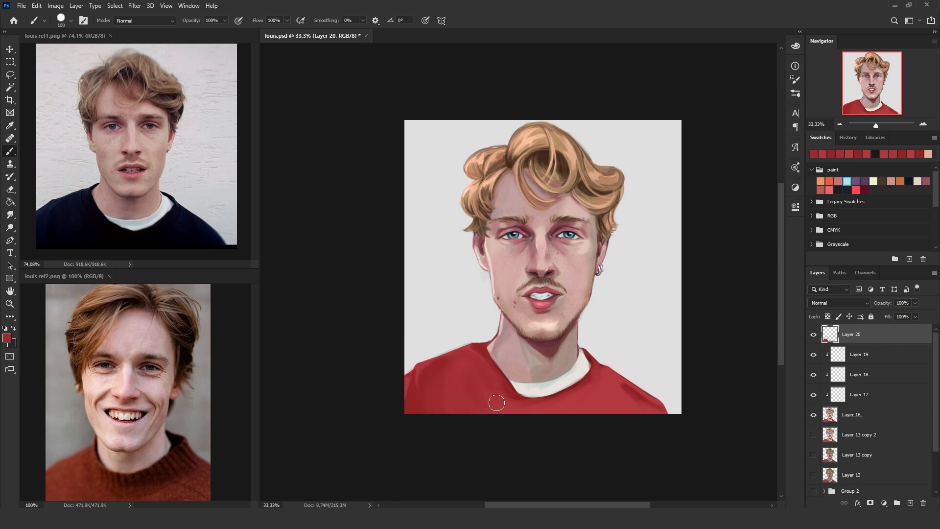
- Paint the sweater's left side near the neck with a sampled red, reducing the brush to 45 px
{"action": "left_click", "coordinate": [478, 348], "text": "alt"}
{"action": "key", "text": "bracketleft"}
{"action": "key", "text": "bracketleft"}
{"action": "key", "text": "bracketleft"}
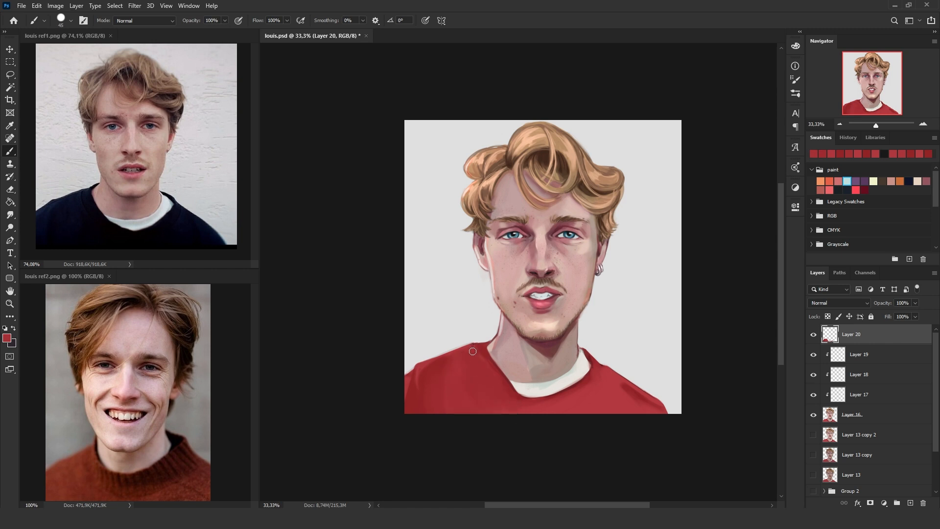
{"action": "left_click_drag", "start_coordinate": [456, 411], "coordinate": [377, 328]}
- Mix a lighter red of L 49, a 49, b 28 and paint sweater highlights, reducing the brush to 20 px
{"action": "left_click", "coordinate": [795, 47]}
{"action": "left_click", "coordinate": [612, 58]}
{"action": "left_click", "coordinate": [644, 81]}
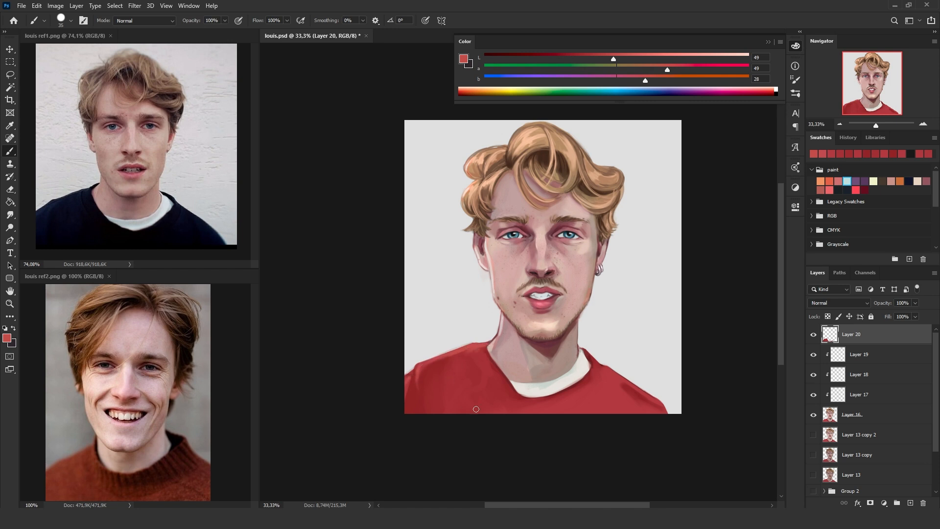
{"action": "key", "text": "bracketleft"}
{"action": "key", "text": "bracketleft"}
- Paint sampled sweater reds along the collar and the shoulder on the earring side, reducing the brush to 9 px
{"action": "left_click", "coordinate": [496, 372], "text": "alt"}
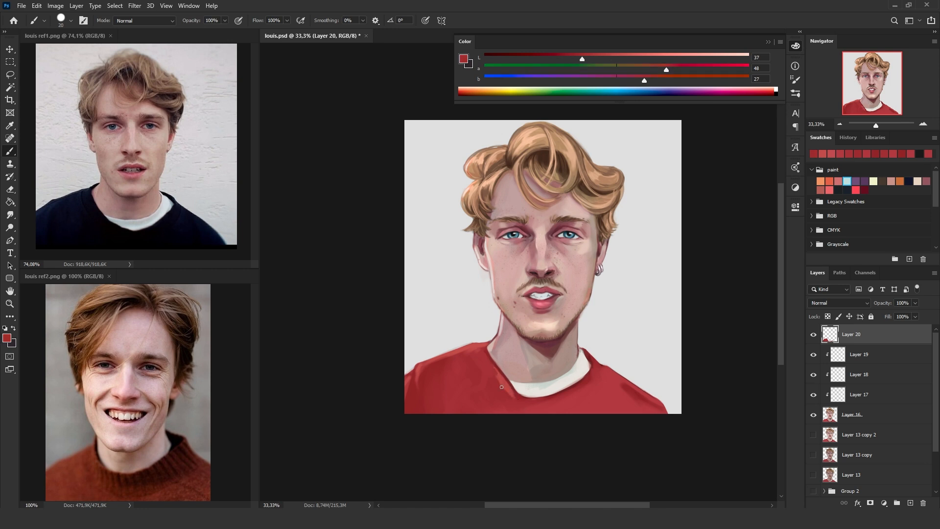
{"action": "left_click", "coordinate": [519, 387], "text": "alt"}
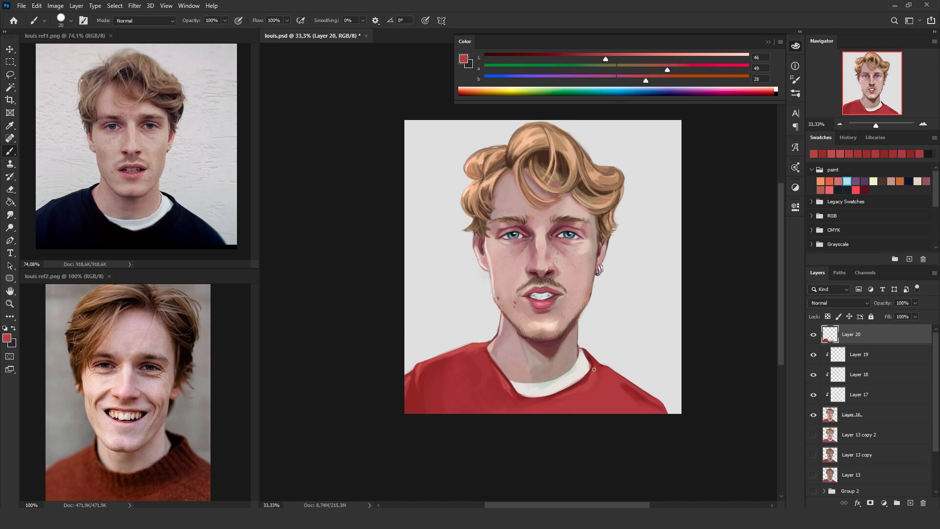
{"action": "left_click", "coordinate": [633, 389], "text": "alt"}
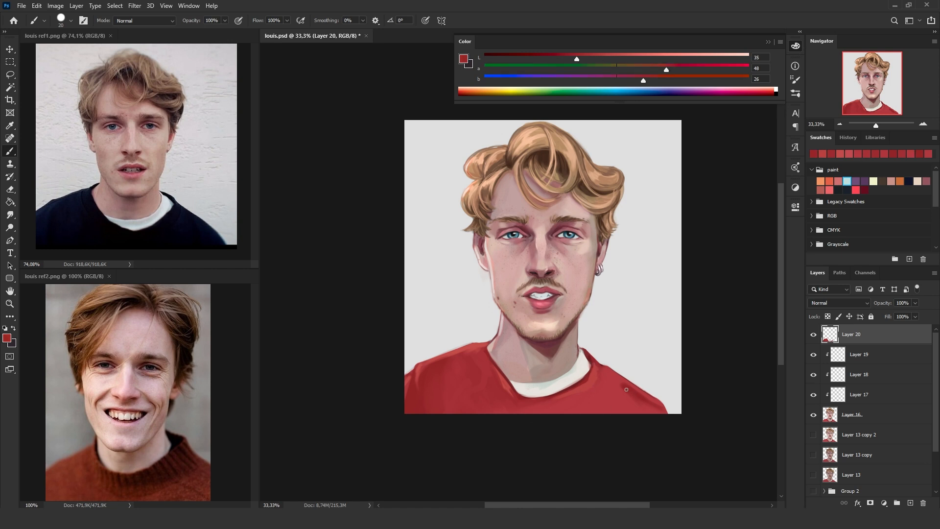
{"action": "left_click", "coordinate": [610, 368], "text": "alt"}
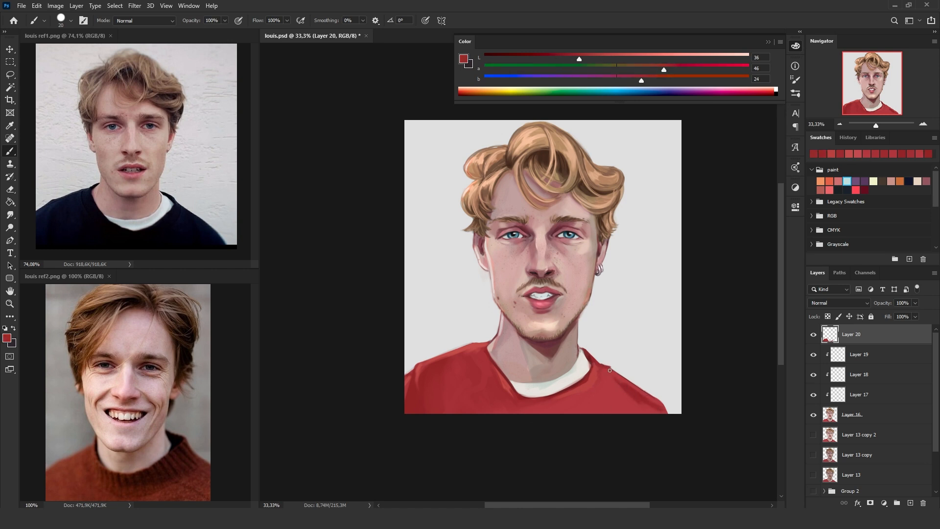
{"action": "left_click", "coordinate": [584, 348], "text": "alt"}
{"action": "key", "text": "bracketleft"}
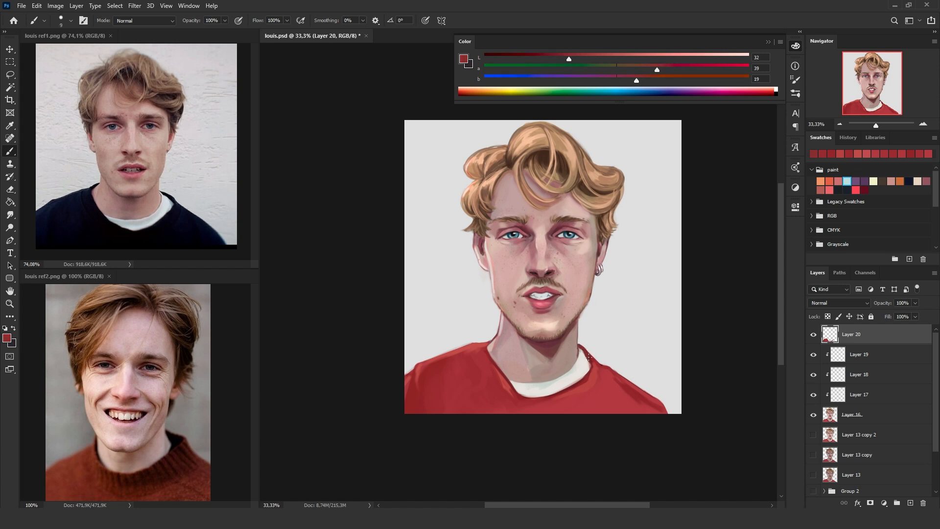
- Refine the sweater edge at the opposite side of the neck with sampled reds, using brush sizes of 9 to 30 px
{"action": "left_click", "coordinate": [486, 342], "text": "alt"}
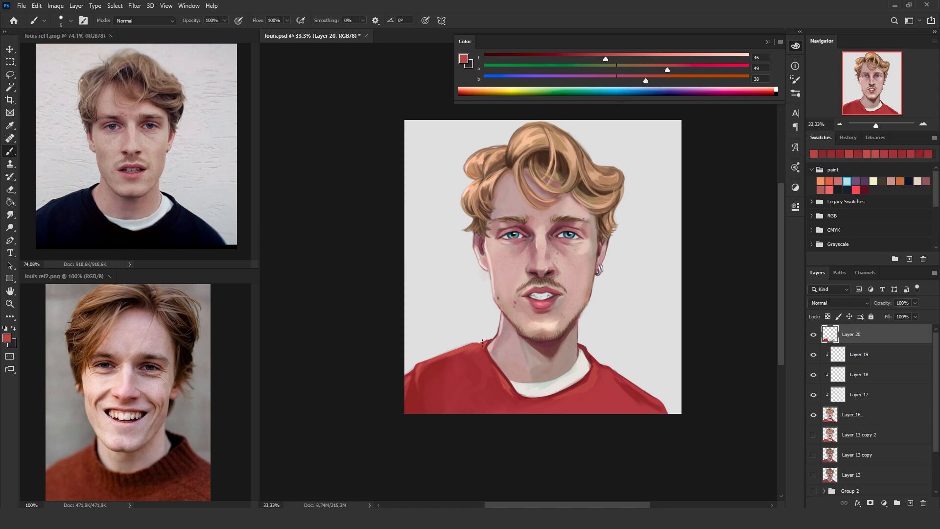
{"action": "left_click", "coordinate": [485, 353], "text": "alt"}
{"action": "key", "text": "bracketright"}
{"action": "key", "text": "bracketright"}
{"action": "key", "text": "bracketright"}
{"action": "left_click", "coordinate": [484, 358], "text": "alt"}
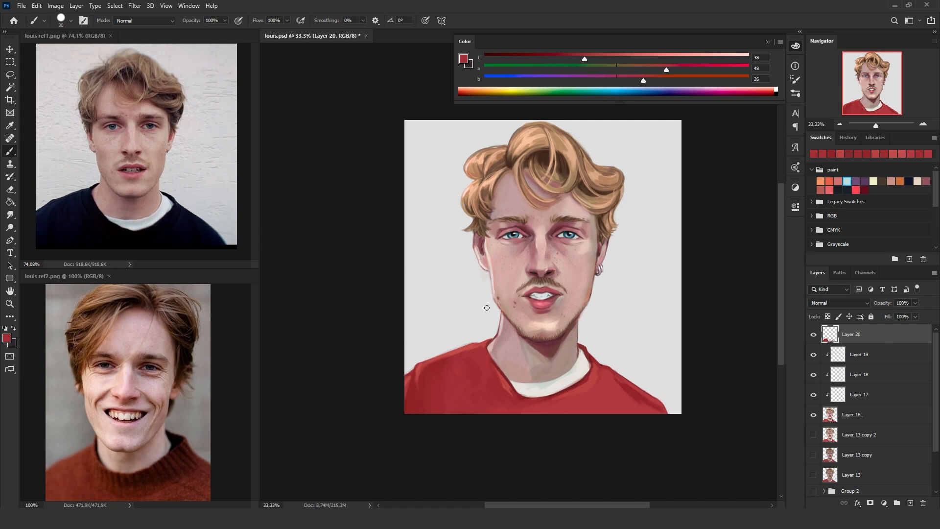
{"action": "left_click", "coordinate": [491, 358], "text": "alt"}
{"action": "key", "text": "bracketleft"}
{"action": "key", "text": "bracketleft"}
{"action": "key", "text": "bracketleft"}
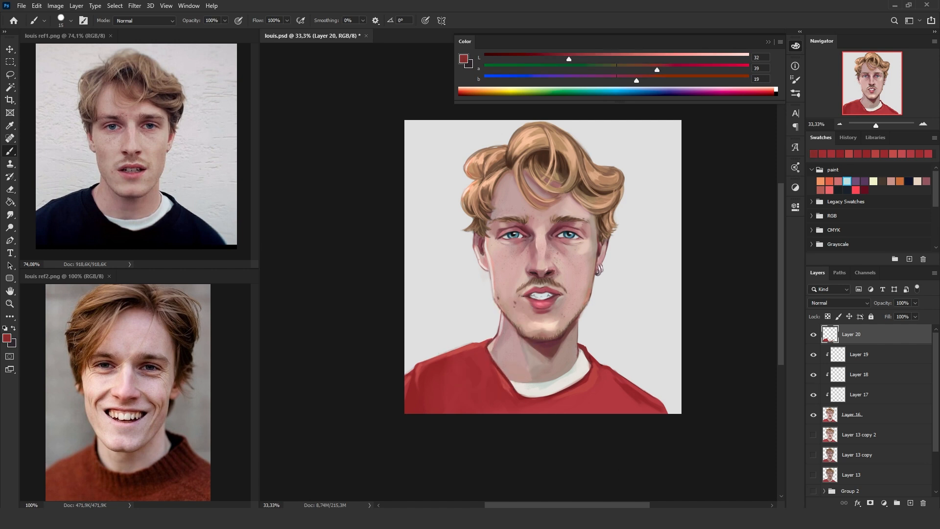
- Blend the earring-side shoulder and the chest below the collar with sampled sweater reds
{"action": "left_click", "coordinate": [627, 385], "text": "alt"}
{"action": "left_click", "coordinate": [636, 402], "text": "alt"}
{"action": "left_click", "coordinate": [483, 397], "text": "alt"}
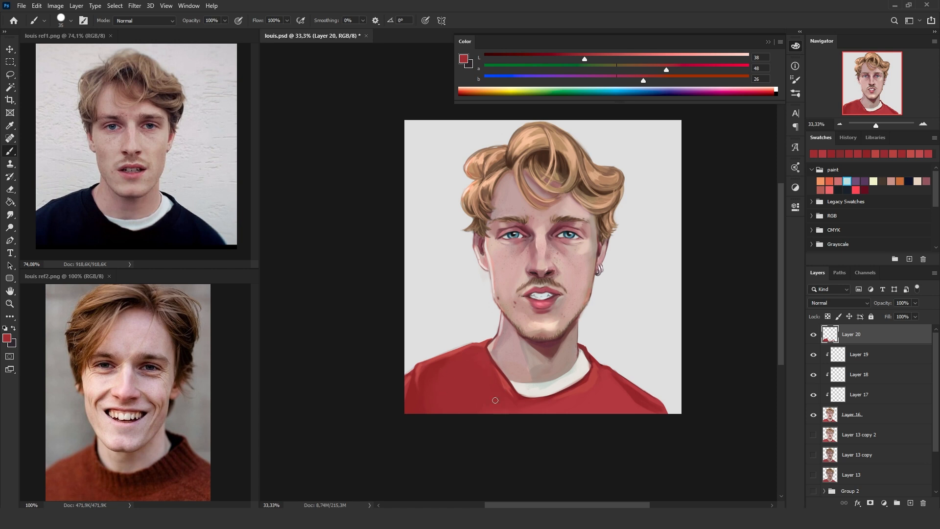
- Shade the sweater's lower chest with a sampled dark red at 60 px and blend it into the neighbouring red
{"action": "left_click", "coordinate": [420, 413], "text": "alt"}
{"action": "key", "text": "bracketright"}
{"action": "key", "text": "bracketright"}
{"action": "key", "text": "bracketright"}
{"action": "mouse_move", "coordinate": [455, 407]}
{"action": "left_mouse_down"}
{"action": "mouse_move", "coordinate": [489, 399]}
{"action": "mouse_move", "coordinate": [495, 407]}
{"action": "left_mouse_up"}
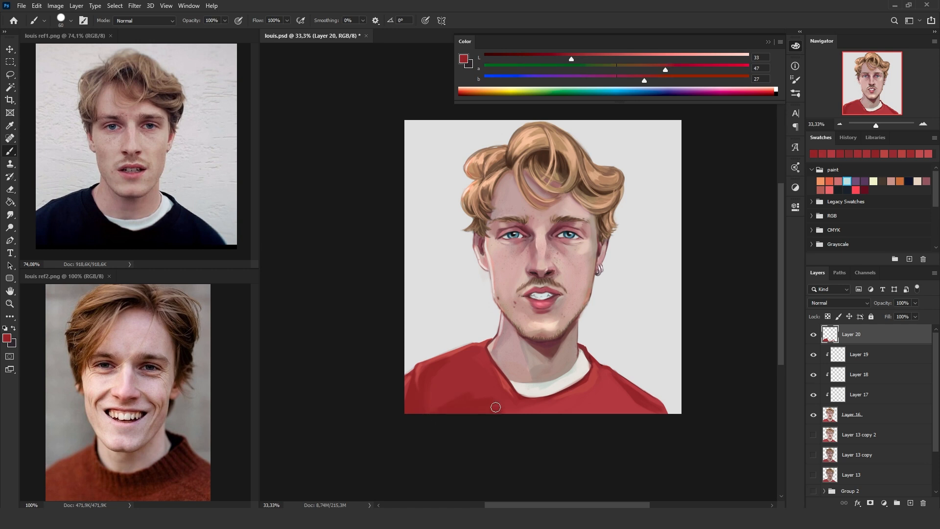
{"action": "left_click", "coordinate": [431, 406], "text": "alt"}
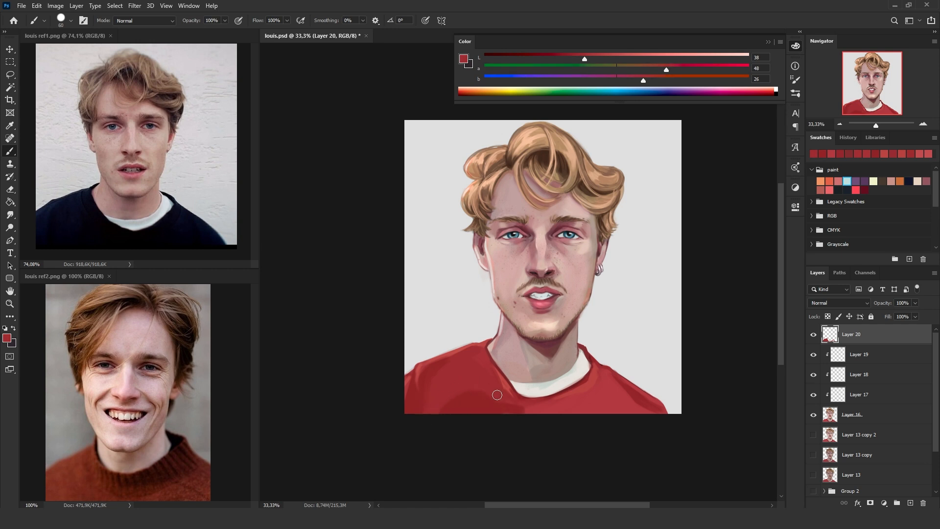
{"action": "left_click_drag", "start_coordinate": [458, 416], "coordinate": [524, 413]}
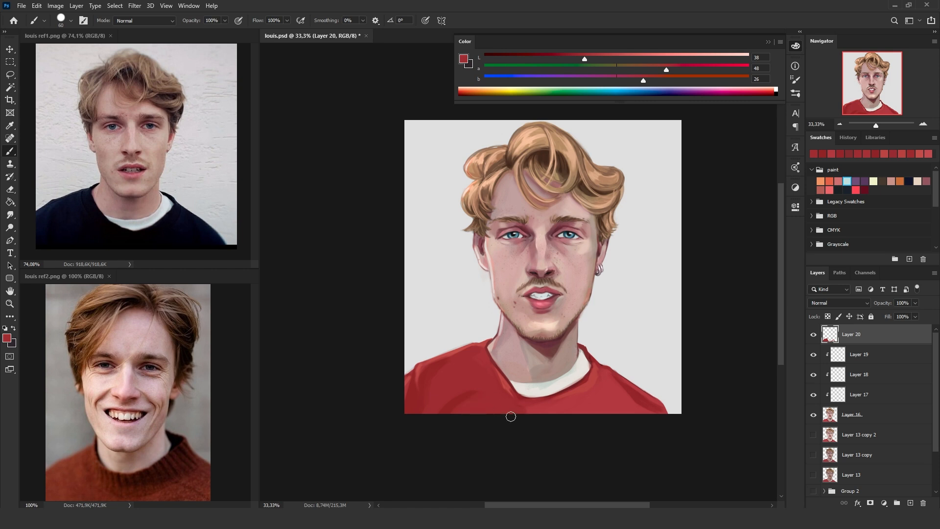
- Smooth the sweater's lower edge under the collar and toward the earring-side shoulder with repeatedly sampled light and dark reds
{"action": "left_click", "coordinate": [428, 405], "text": "alt"}
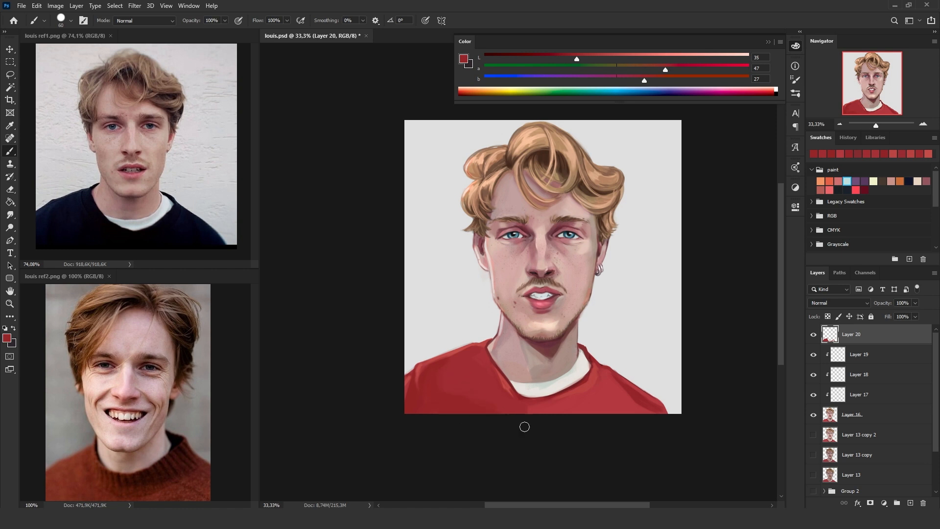
{"action": "mouse_move", "coordinate": [599, 411]}
{"action": "left_mouse_down"}
{"action": "mouse_move", "coordinate": [550, 414]}
{"action": "mouse_move", "coordinate": [626, 418]}
{"action": "mouse_move", "coordinate": [551, 416]}
{"action": "mouse_move", "coordinate": [560, 412]}
{"action": "left_mouse_up"}
{"action": "left_click", "coordinate": [595, 413], "text": "alt"}
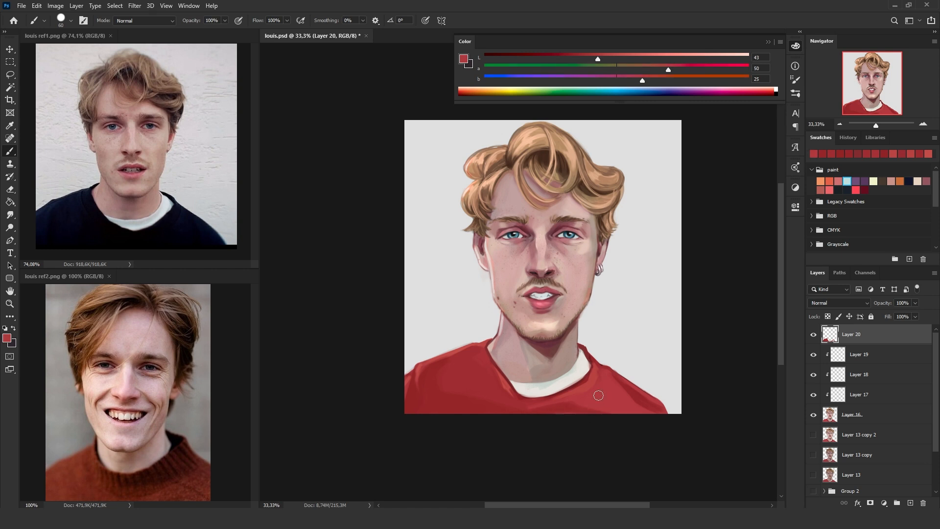
{"action": "left_click", "coordinate": [511, 411], "text": "alt"}
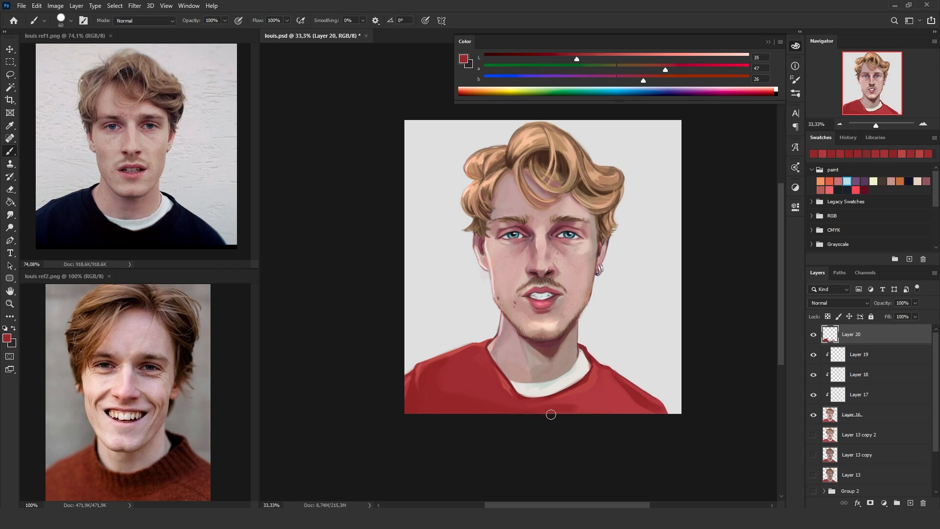
{"action": "left_click", "coordinate": [488, 366], "text": "alt"}
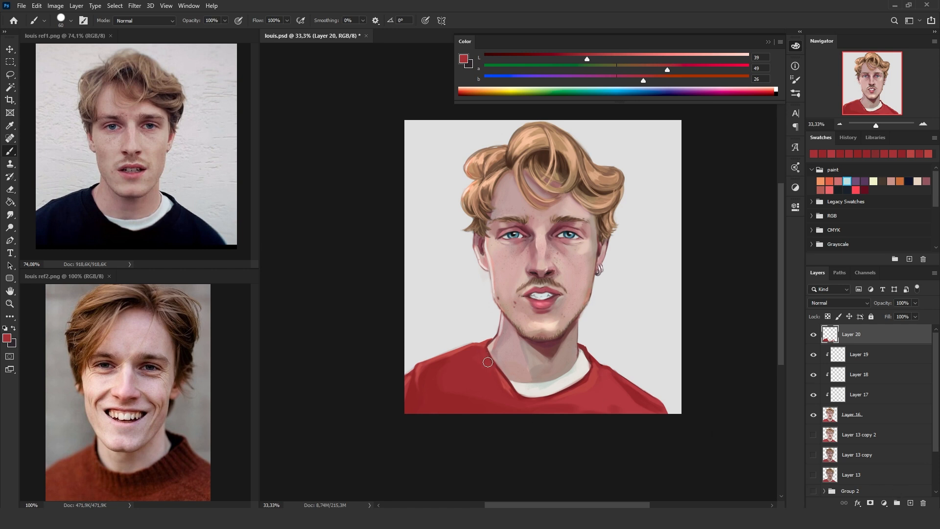
- Add a new layer above Layer 20 with Multiply blending and a fill of 61%
{"action": "left_click", "coordinate": [911, 504]}
{"action": "left_click", "coordinate": [839, 302]}
{"action": "left_click", "coordinate": [844, 327]}
{"action": "left_click_drag", "start_coordinate": [915, 316], "coordinate": [898, 329]}
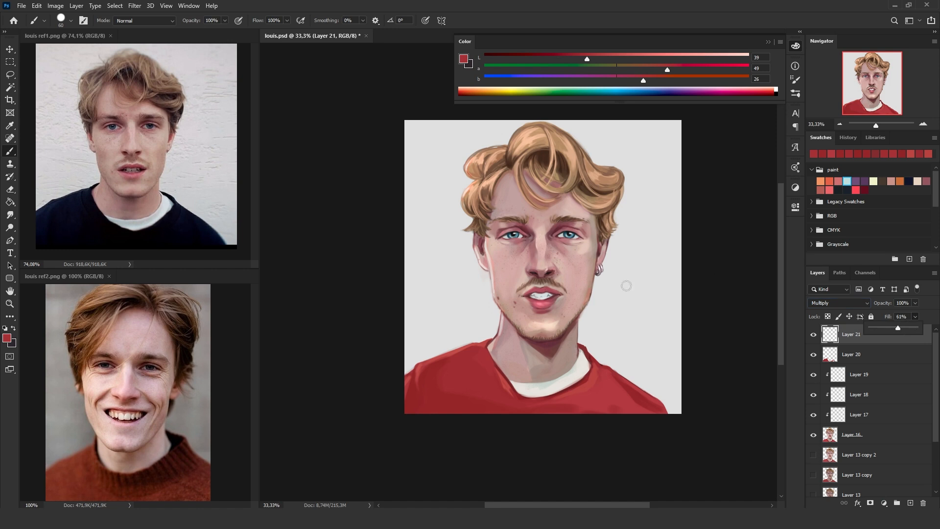
- Paint a soft shadow beside the neck on Layer 21 with a sampled skin pink and erase the excess around the collar
{"action": "left_click", "coordinate": [540, 260], "text": "alt"}
{"action": "key", "text": "bracketleft"}
{"action": "key", "text": "bracketleft"}
{"action": "mouse_move", "coordinate": [497, 360]}
{"action": "left_mouse_down"}
{"action": "mouse_move", "coordinate": [518, 391]}
{"action": "mouse_move", "coordinate": [495, 358]}
{"action": "mouse_move", "coordinate": [496, 338]}
{"action": "mouse_move", "coordinate": [497, 350]}
{"action": "left_mouse_up"}
{"action": "key", "text": "alt+s"}
{"action": "key", "text": "Escape"}
{"action": "key", "text": "e"}
{"action": "left_click_drag", "start_coordinate": [525, 387], "coordinate": [531, 394]}
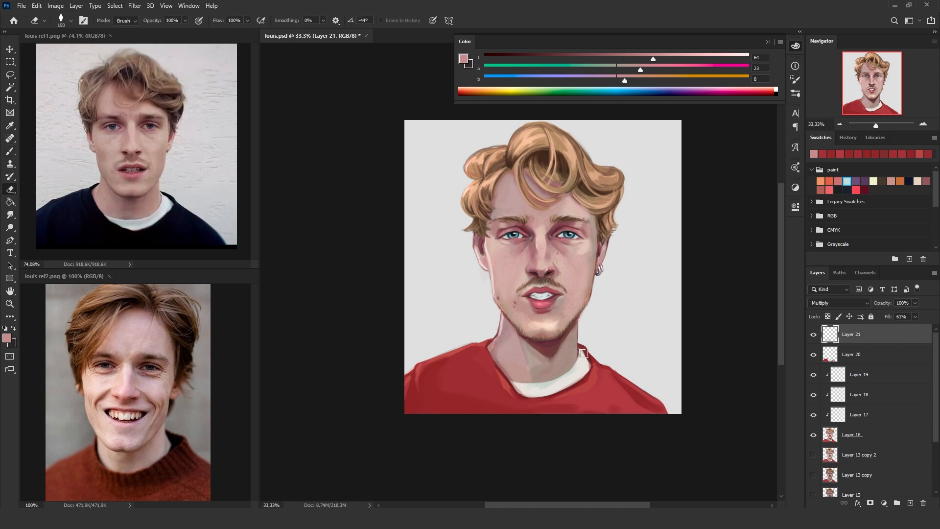
- On Layer 20, line the neck's lower edge above the white collar with a sampled dark brown and a thin brush
{"action": "left_click", "coordinate": [879, 358]}
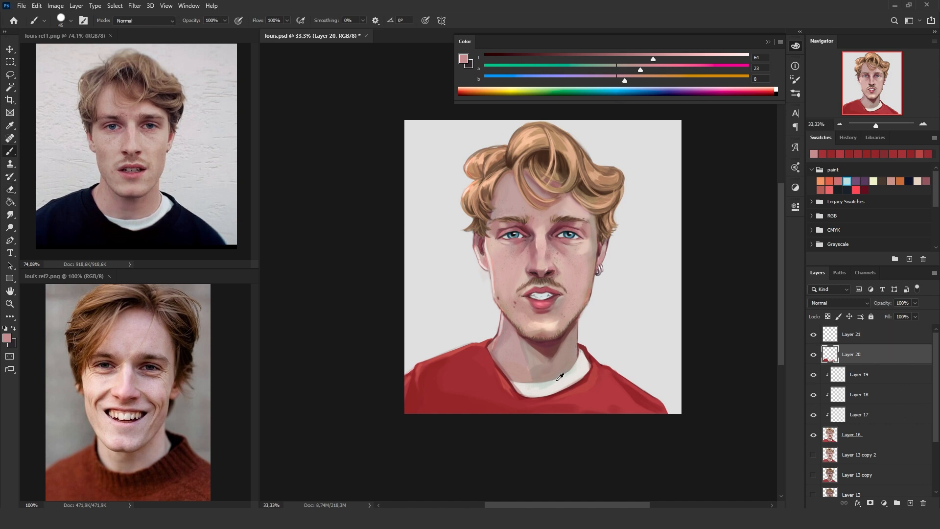
{"action": "left_click", "coordinate": [570, 360], "text": "alt"}
{"action": "key", "text": "bracketleft"}
{"action": "key", "text": "bracketleft"}
{"action": "key", "text": "bracketleft"}
{"action": "key", "text": "bracketleft"}
{"action": "key", "text": "bracketleft"}
{"action": "left_click_drag", "start_coordinate": [538, 381], "coordinate": [573, 365]}
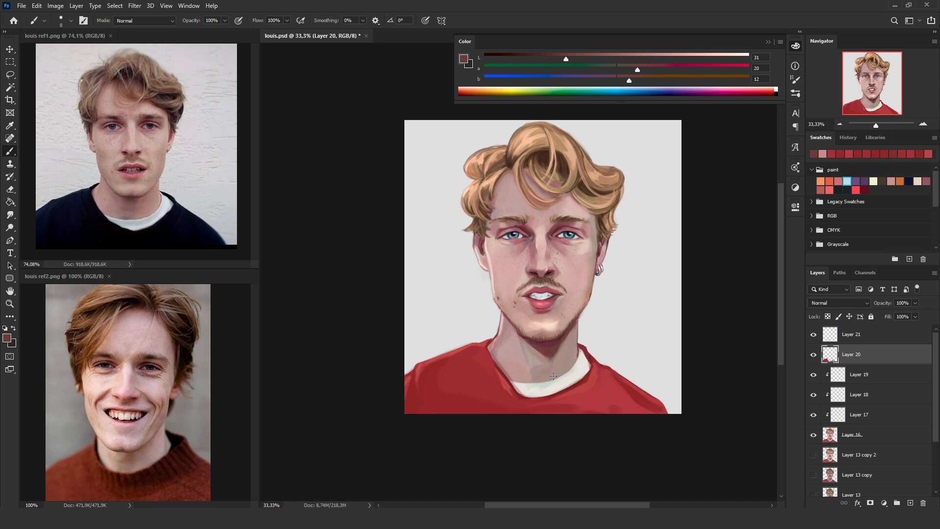
- Sample the neck's skin tone, darken it to L 45, and paint along the edge between neck and white collar
{"action": "left_click", "coordinate": [508, 332], "text": "alt"}
{"action": "left_click_drag", "start_coordinate": [559, 379], "coordinate": [558, 377]}
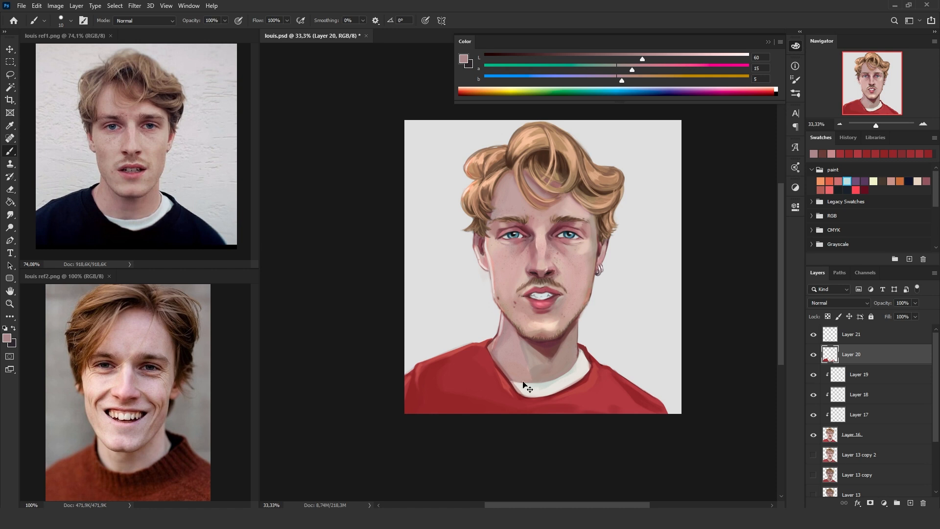
{"action": "left_click_drag", "start_coordinate": [643, 59], "coordinate": [603, 60]}
{"action": "left_click_drag", "start_coordinate": [548, 370], "coordinate": [571, 366]}
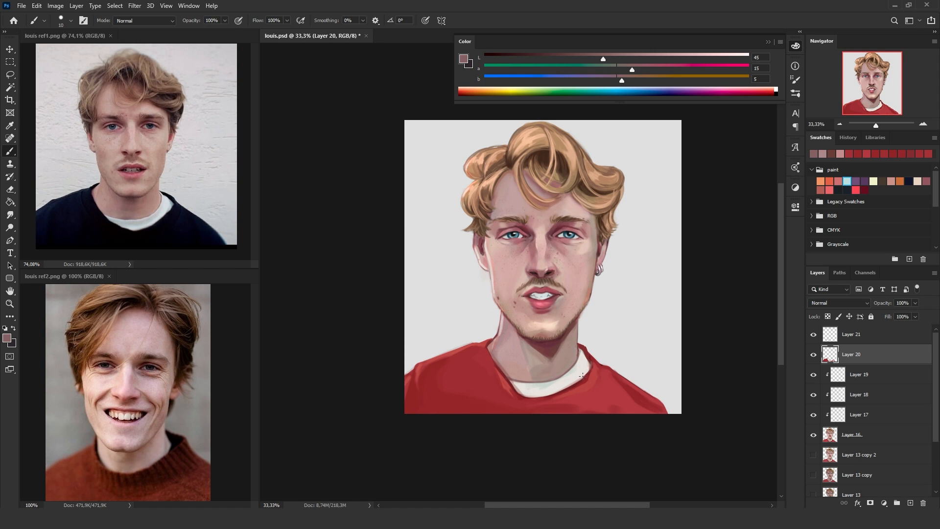
- Sample the collar white, set its lightness to 81, enlarge the brush, and shade the white collar
{"action": "left_click", "coordinate": [542, 385], "text": "alt"}
{"action": "left_click", "coordinate": [543, 383], "text": "alt"}
{"action": "left_click", "coordinate": [698, 57]}
{"action": "key", "text": "bracketright"}
{"action": "key", "text": "bracketright"}
{"action": "key", "text": "bracketright"}
{"action": "key", "text": "bracketright"}
{"action": "key", "text": "bracketright"}
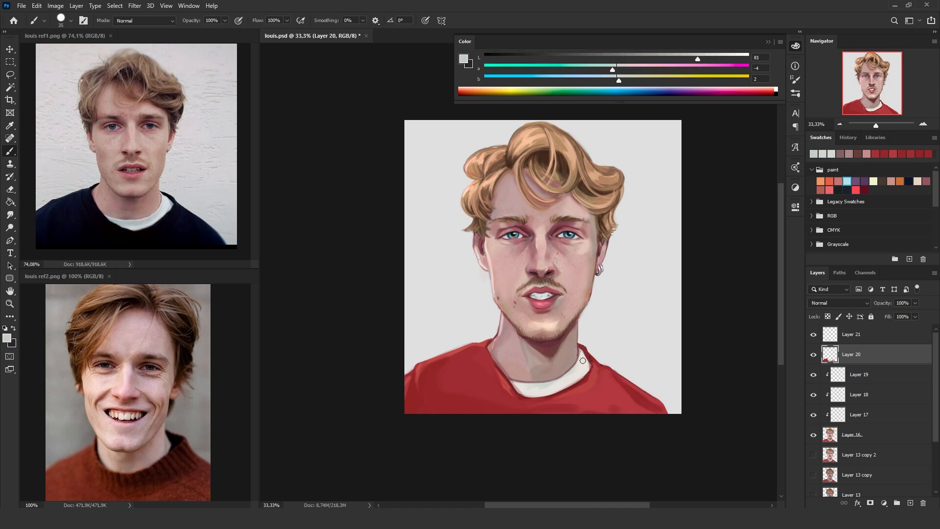
{"action": "mouse_move", "coordinate": [588, 364]}
{"action": "left_mouse_down"}
{"action": "mouse_move", "coordinate": [578, 381]}
{"action": "mouse_move", "coordinate": [534, 395]}
{"action": "left_mouse_up"}
- Merge Layer 21 into Layer 20 and combine the result with Layers 16 to 19 into one painting layer
{"action": "left_click", "coordinate": [840, 124]}
{"action": "left_click", "coordinate": [858, 341]}
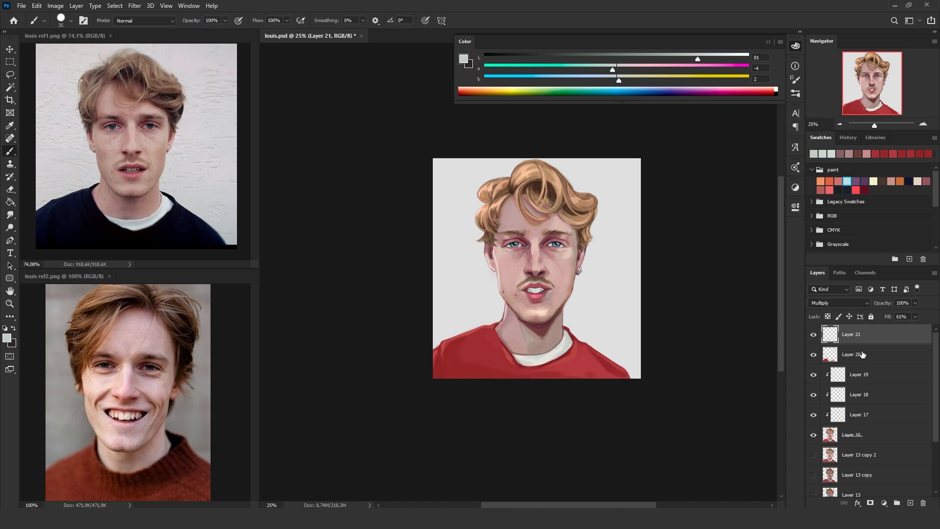
{"action": "key", "text": "ctrl+e"}
{"action": "left_click", "coordinate": [869, 354]}
{"action": "left_click", "coordinate": [879, 414], "text": "shift"}
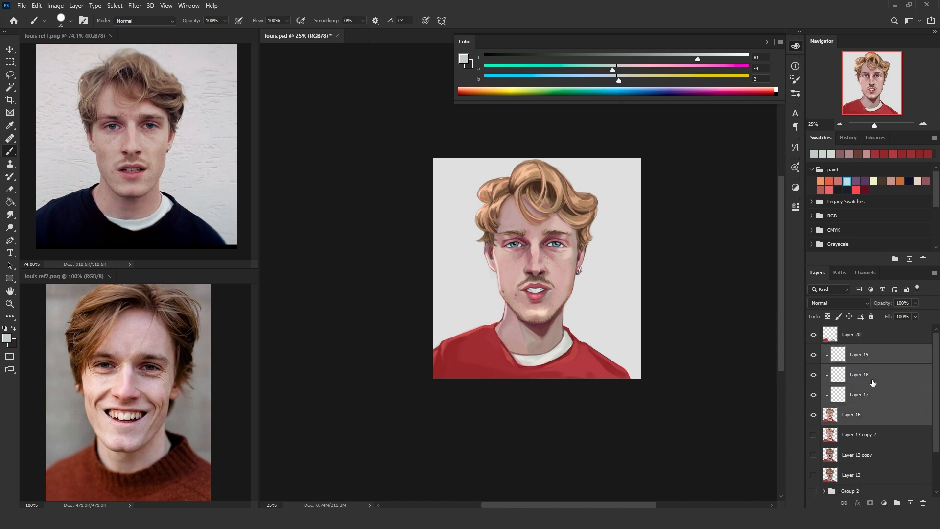
{"action": "key", "text": "ctrl+e"}
{"action": "left_click", "coordinate": [828, 334]}
{"action": "key", "text": "ctrl+e"}
- Compare the merged painting with Layer 13 copy 2 by repeatedly toggling the top layer's visibility
{"action": "left_click", "coordinate": [814, 334]}
{"action": "left_click", "coordinate": [814, 354]}
{"action": "left_click", "coordinate": [814, 334]}
{"action": "left_click", "coordinate": [815, 335]}
{"action": "left_click", "coordinate": [815, 336]}
{"action": "left_click", "coordinate": [814, 334]}
{"action": "left_click", "coordinate": [815, 336]}
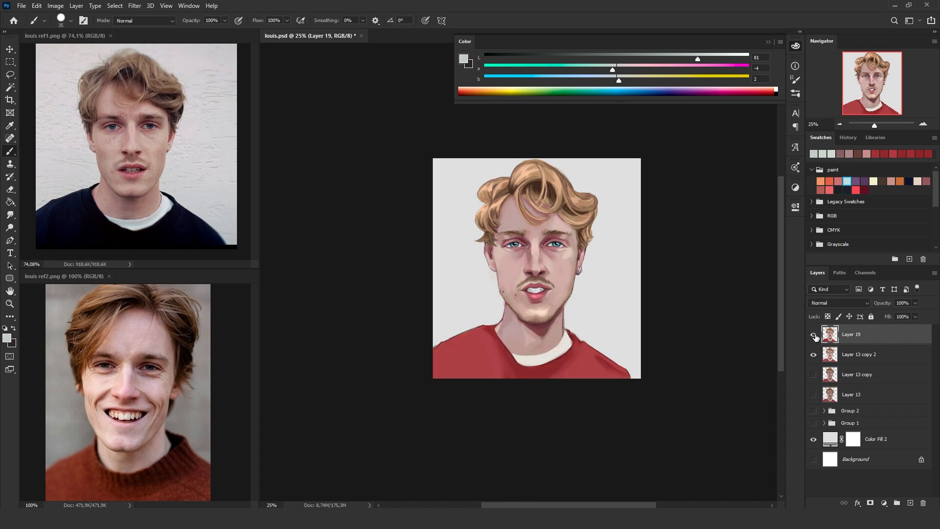
{"action": "left_click", "coordinate": [815, 337]}
{"action": "left_click", "coordinate": [814, 335]}
{"action": "left_click", "coordinate": [814, 335]}
{"action": "left_click", "coordinate": [815, 336]}
- Hide Layer 13 copy 2 and clean up the portrait's outer edges on Layer 19 with the Eraser, reducing it to 90 px
{"action": "left_click", "coordinate": [924, 124]}
{"action": "left_click", "coordinate": [923, 124]}
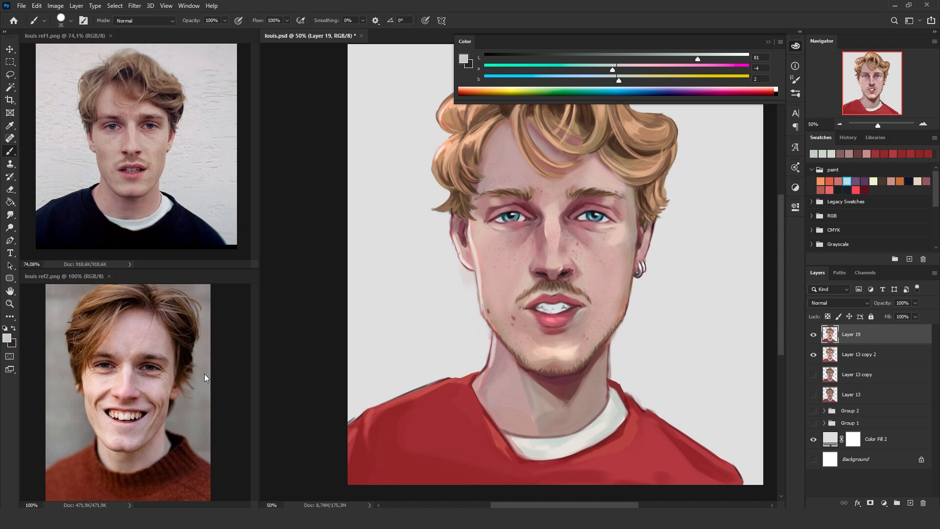
{"action": "key", "text": "e"}
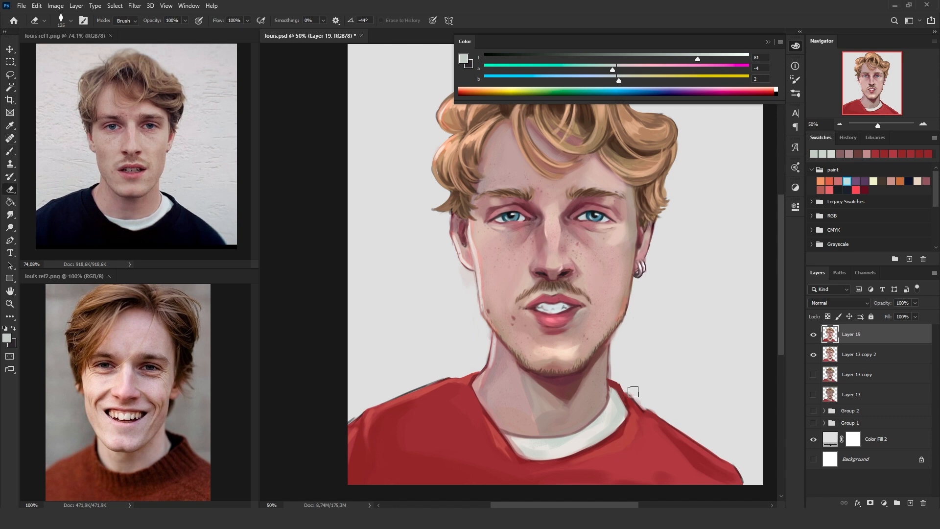
{"action": "left_click", "coordinate": [814, 354]}
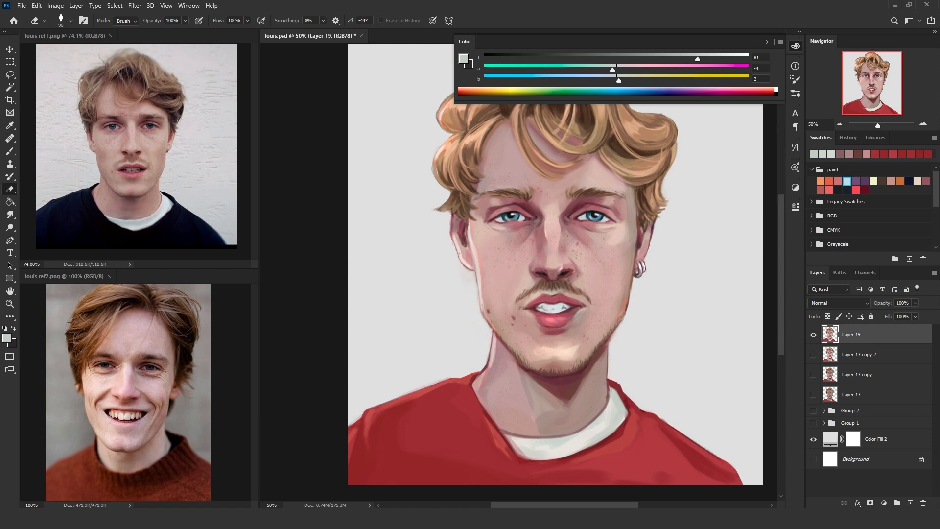
{"action": "left_click", "coordinate": [842, 125]}
{"action": "left_click", "coordinate": [841, 124]}
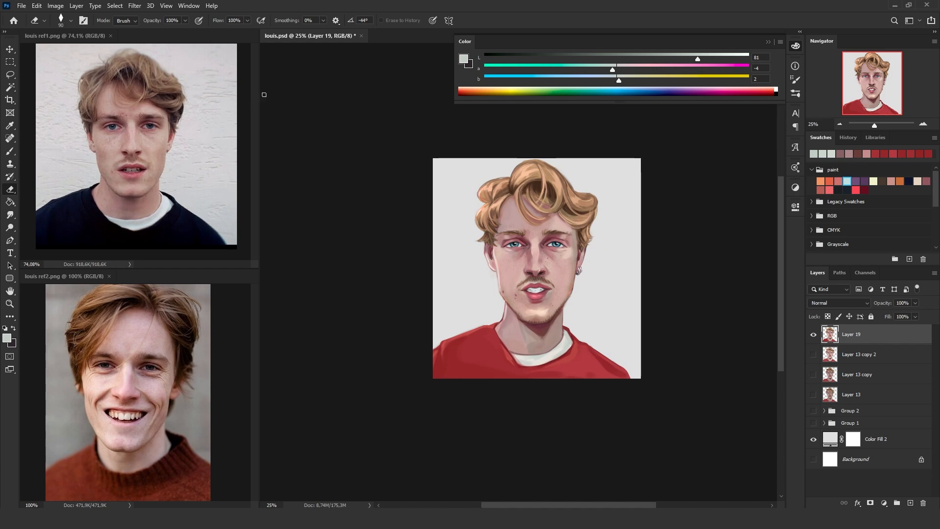
- Touch up the shading around both nostrils on Layer 19 with a smaller brush, repeatedly sampling the nearby skin and shadow tones
{"action": "left_click_drag", "start_coordinate": [920, 124], "coordinate": [885, 131]}
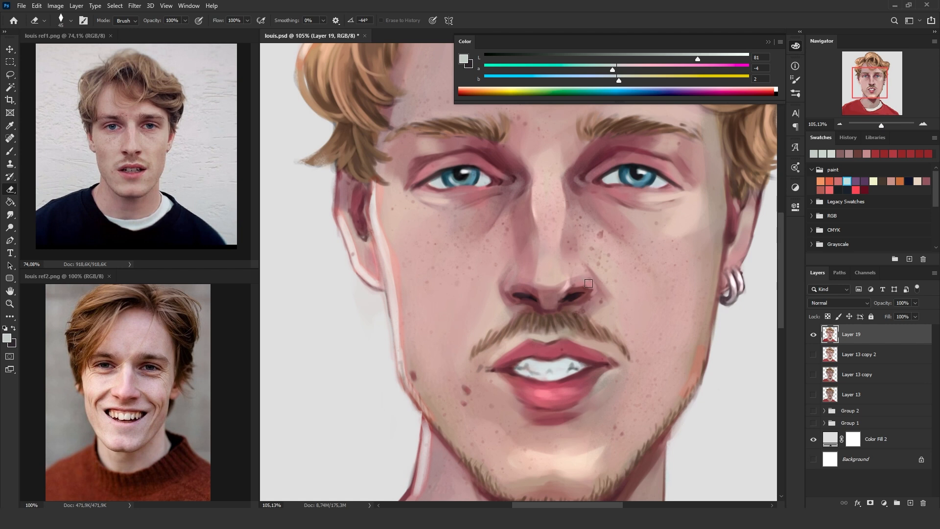
{"action": "left_click", "coordinate": [563, 257], "text": "alt"}
{"action": "key", "text": "Return"}
{"action": "key", "text": "b"}
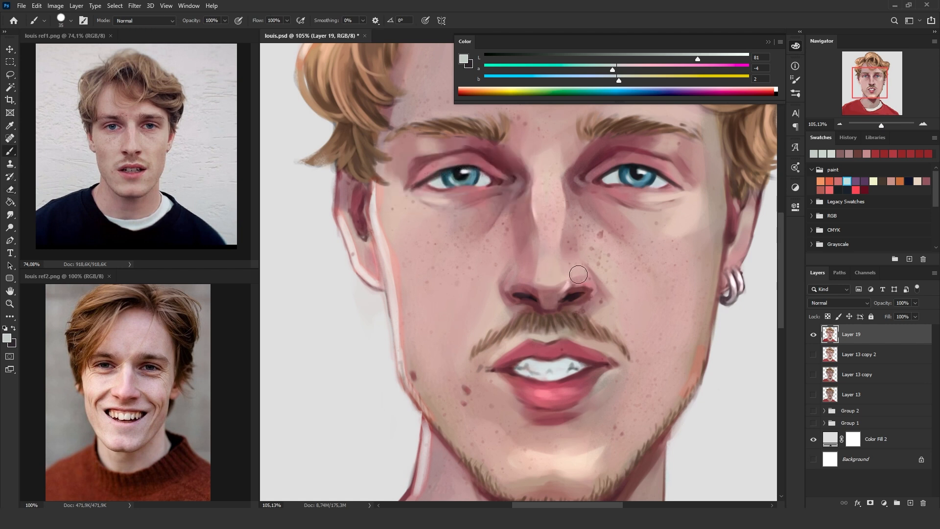
{"action": "left_click", "coordinate": [587, 283], "text": "alt"}
{"action": "key", "text": "bracketleft"}
{"action": "key", "text": "bracketleft"}
{"action": "key", "text": "bracketleft"}
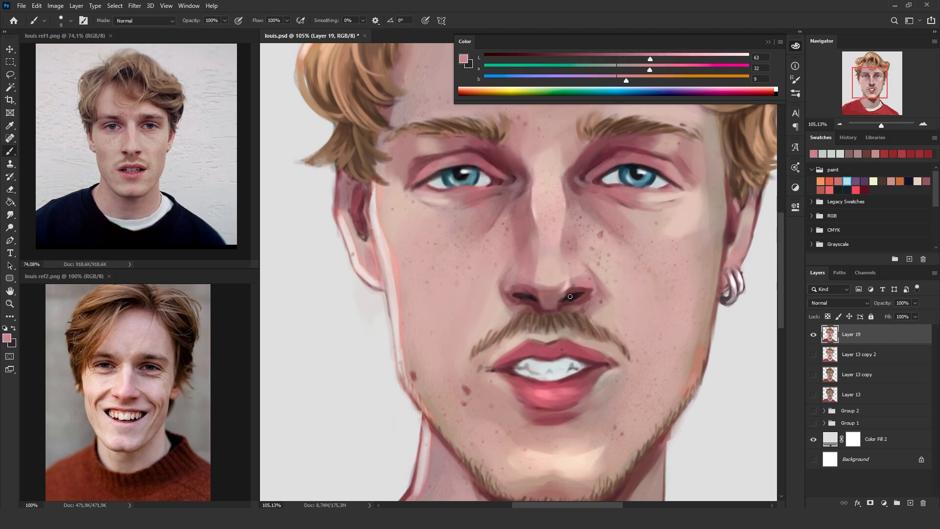
{"action": "left_click", "coordinate": [570, 291], "text": "alt"}
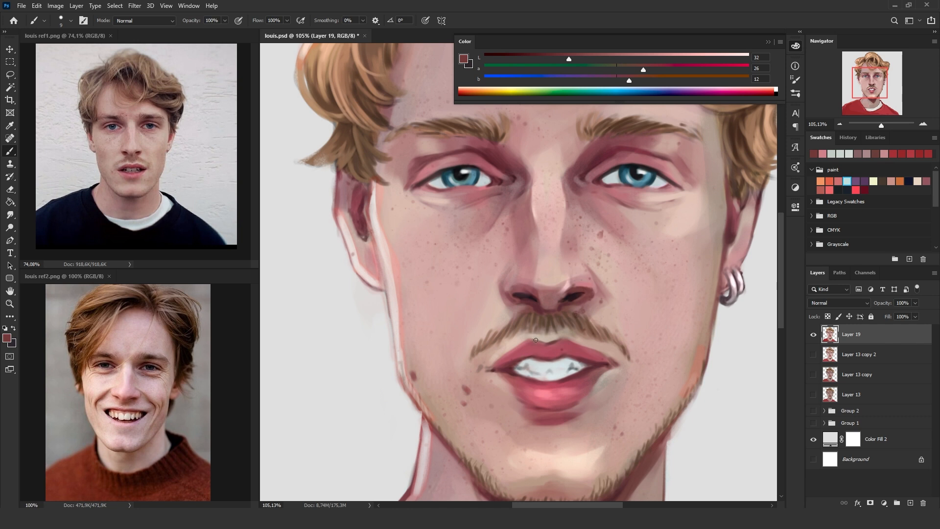
{"action": "left_click", "coordinate": [525, 287], "text": "alt"}
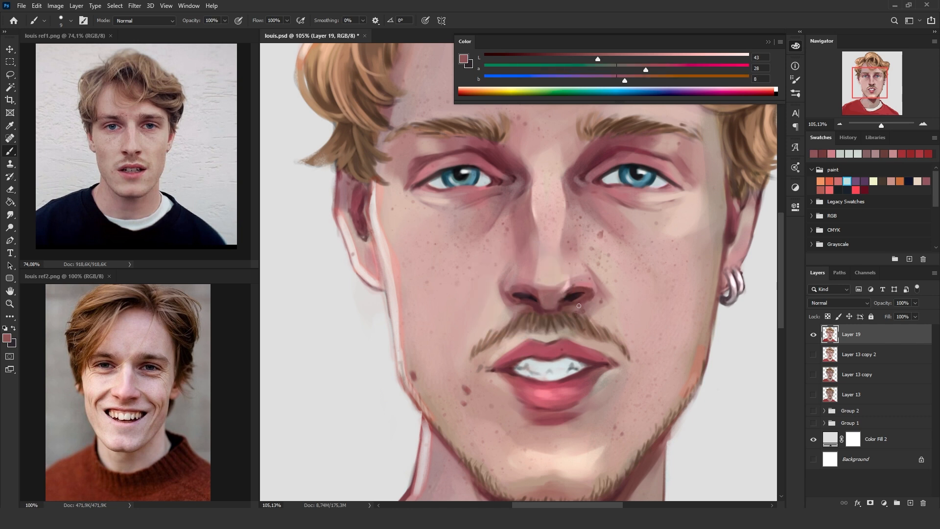
{"action": "left_click", "coordinate": [594, 290], "text": "alt"}
{"action": "left_click", "coordinate": [587, 297], "text": "alt"}
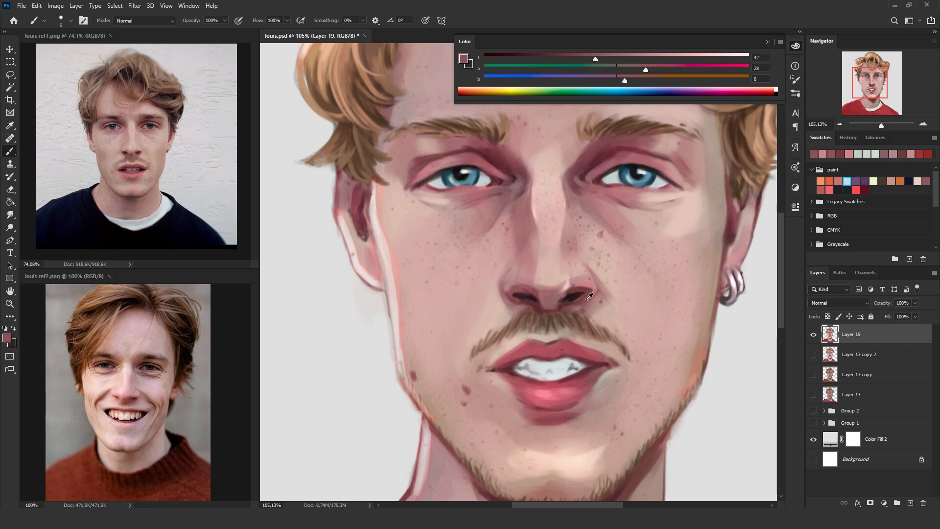
- Add a Levels adjustment above Layer 19 with input levels of 10, 1.06 and 230
{"action": "left_click", "coordinate": [840, 123]}
{"action": "left_click", "coordinate": [841, 124]}
{"action": "left_click", "coordinate": [840, 123]}
{"action": "key", "text": "ctrl+y"}
{"action": "key", "text": "ctrl+y"}
{"action": "left_click", "coordinate": [840, 124]}
{"action": "left_click", "coordinate": [840, 124]}
{"action": "left_click", "coordinate": [840, 124]}
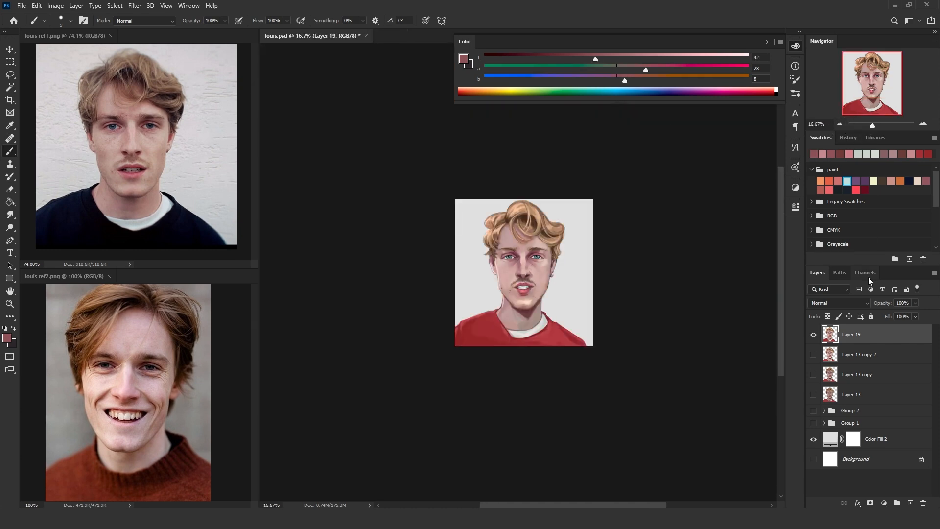
{"action": "left_click", "coordinate": [884, 503]}
{"action": "left_click", "coordinate": [879, 367]}
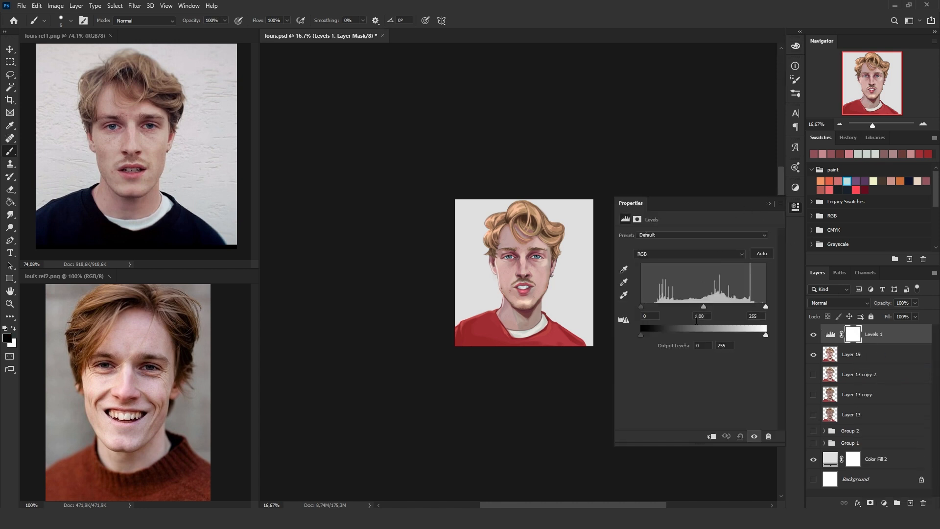
{"action": "left_click_drag", "start_coordinate": [644, 306], "coordinate": [653, 307]}
{"action": "mouse_move", "coordinate": [763, 306]}
{"action": "left_mouse_down"}
{"action": "mouse_move", "coordinate": [753, 306]}
{"action": "mouse_move", "coordinate": [766, 306]}
{"action": "left_mouse_up"}
{"action": "left_click_drag", "start_coordinate": [654, 306], "coordinate": [641, 307]}
{"action": "left_click_drag", "start_coordinate": [706, 306], "coordinate": [701, 314]}
{"action": "left_click_drag", "start_coordinate": [766, 307], "coordinate": [754, 307]}
{"action": "left_click_drag", "start_coordinate": [642, 305], "coordinate": [645, 306]}
- Compare the portrait with and without the Levels adjustment
{"action": "left_click", "coordinate": [813, 334]}
{"action": "left_click", "coordinate": [813, 335]}
{"action": "left_click", "coordinate": [923, 125]}
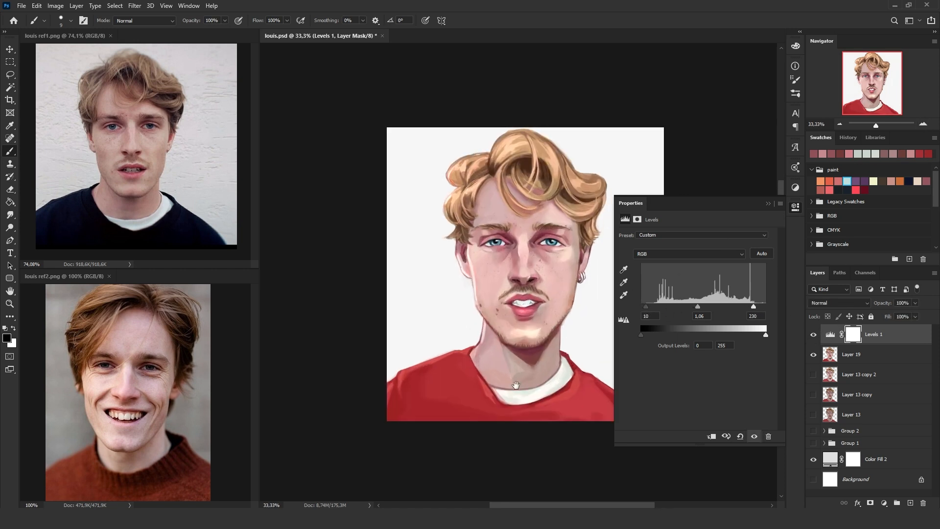
{"action": "left_click", "coordinate": [767, 207]}
{"action": "left_click", "coordinate": [813, 334]}
{"action": "left_click", "coordinate": [813, 335]}
- Add a Channel Mixer adjustment on top and set its Blue output to red -24, green +18 and blue +89
{"action": "left_click", "coordinate": [884, 503]}
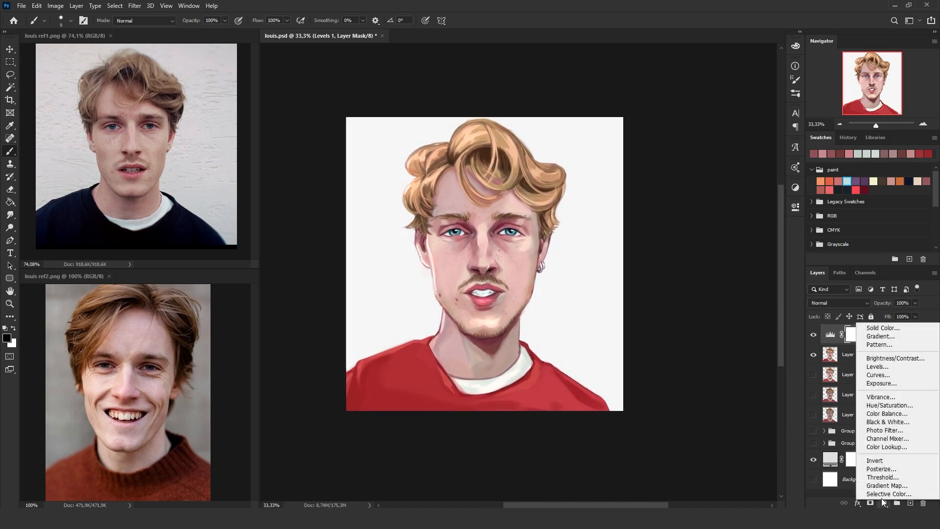
{"action": "left_click", "coordinate": [887, 438]}
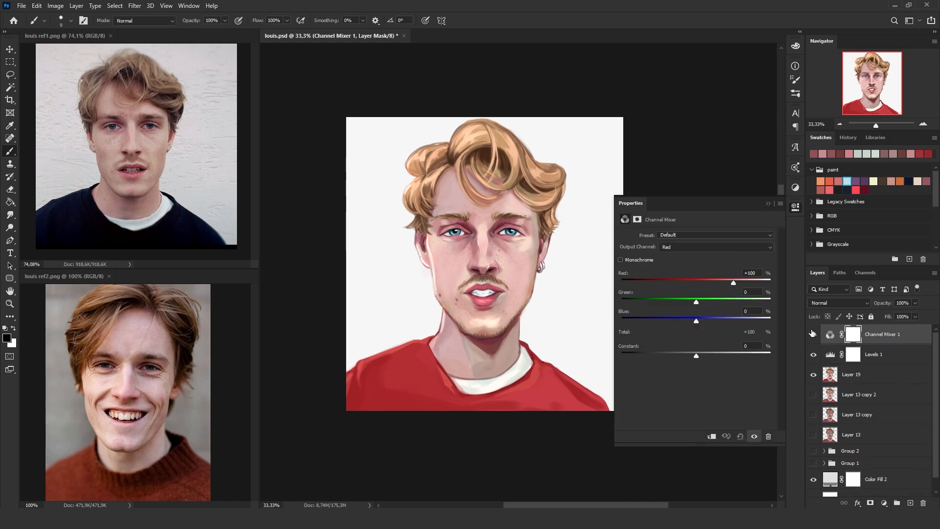
{"action": "left_click", "coordinate": [715, 247]}
{"action": "left_click", "coordinate": [696, 260]}
{"action": "mouse_move", "coordinate": [696, 283]}
{"action": "left_mouse_down"}
{"action": "mouse_move", "coordinate": [684, 284]}
{"action": "mouse_move", "coordinate": [735, 302]}
{"action": "mouse_move", "coordinate": [681, 281]}
{"action": "mouse_move", "coordinate": [695, 284]}
{"action": "mouse_move", "coordinate": [684, 279]}
{"action": "mouse_move", "coordinate": [703, 302]}
{"action": "mouse_move", "coordinate": [687, 283]}
{"action": "left_mouse_up"}
{"action": "left_click", "coordinate": [699, 248]}
{"action": "left_click", "coordinate": [696, 268]}
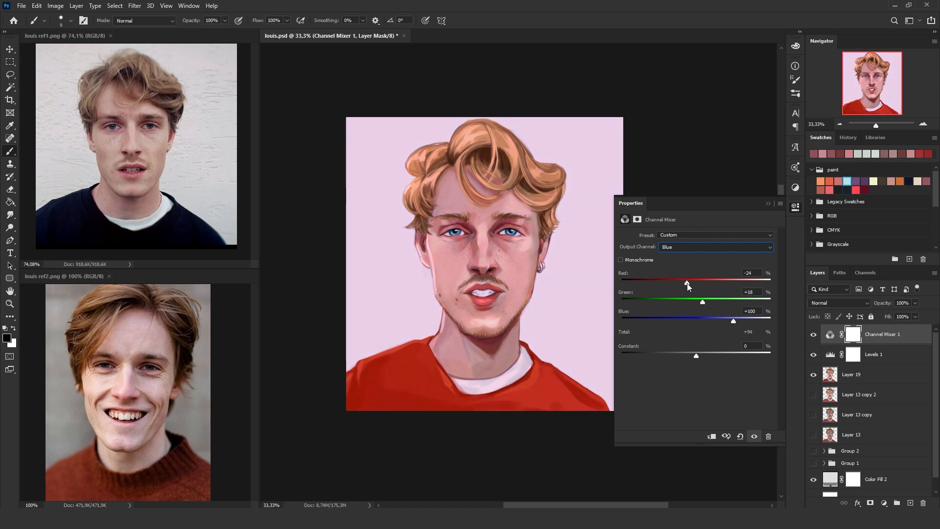
{"action": "left_click_drag", "start_coordinate": [730, 324], "coordinate": [729, 322]}
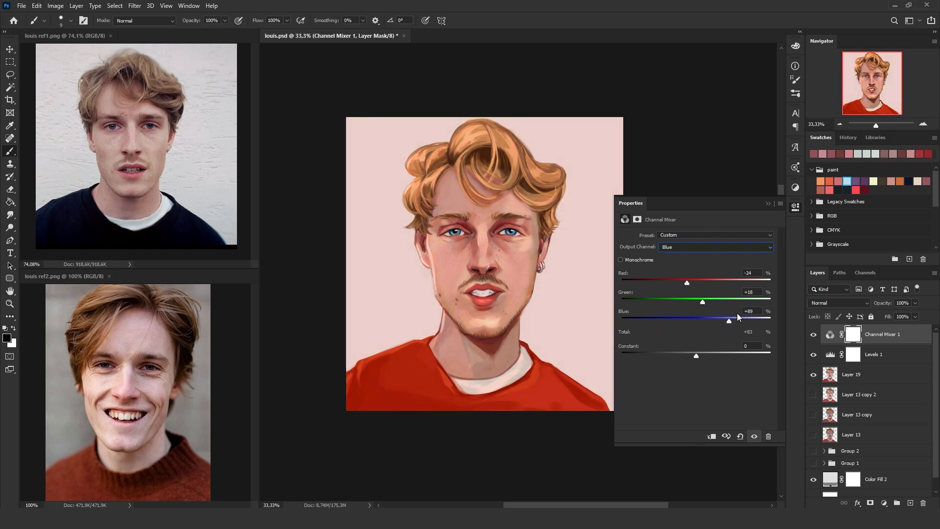
- Compare the portrait with and without the Channel Mixer and the Levels adjustment
{"action": "left_click", "coordinate": [814, 334]}
{"action": "left_click", "coordinate": [814, 334]}
{"action": "left_click", "coordinate": [814, 354]}
{"action": "left_click", "coordinate": [813, 354]}
- Set the Channel Mixer's Green output to red -1, green +81 and blue +5
{"action": "left_click", "coordinate": [721, 247]}
{"action": "left_click", "coordinate": [692, 260]}
{"action": "left_click_drag", "start_coordinate": [728, 302], "coordinate": [695, 281]}
{"action": "left_click_drag", "start_coordinate": [698, 321], "coordinate": [700, 321]}
- Clip the Levels and Channel Mixer adjustments to Layer 19 so they no longer affect the background
{"action": "left_click", "coordinate": [875, 355]}
{"action": "left_click", "coordinate": [891, 371]}
{"action": "left_click", "coordinate": [891, 354]}
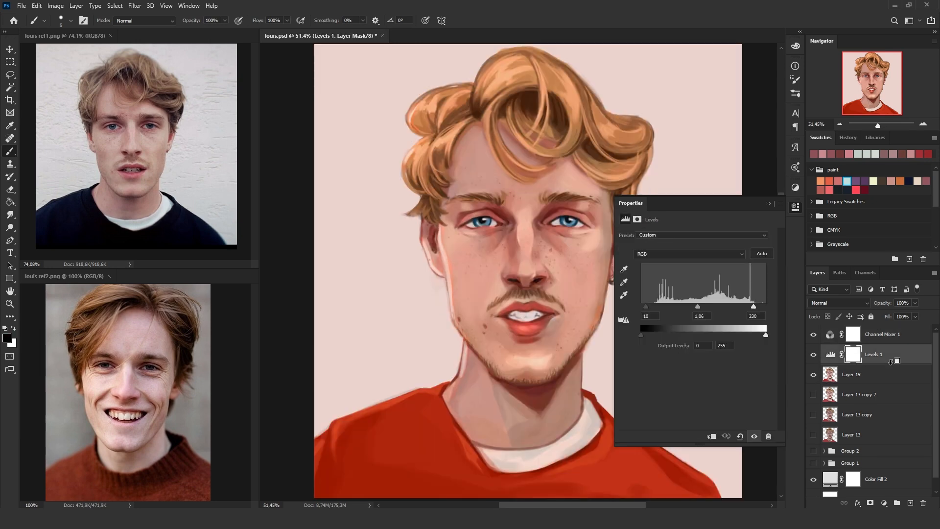
{"action": "left_click", "coordinate": [891, 364], "text": "alt"}
{"action": "left_click", "coordinate": [894, 341], "text": "alt"}
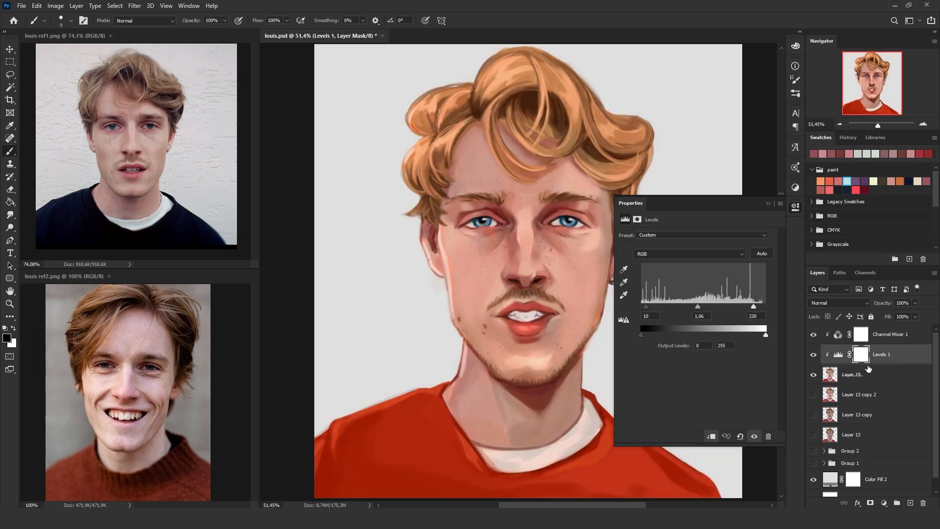
- Check the effect of each clipped adjustment by toggling its visibility
{"action": "left_click", "coordinate": [814, 355]}
{"action": "left_click", "coordinate": [814, 355]}
{"action": "left_click", "coordinate": [814, 335]}
{"action": "left_click", "coordinate": [814, 335]}
- Reduce the fill of Channel Mixer 1 to 65% and check the portrait at a smaller size
{"action": "left_click", "coordinate": [887, 338]}
{"action": "left_click", "coordinate": [916, 316]}
{"action": "left_click_drag", "start_coordinate": [918, 327], "coordinate": [893, 329]}
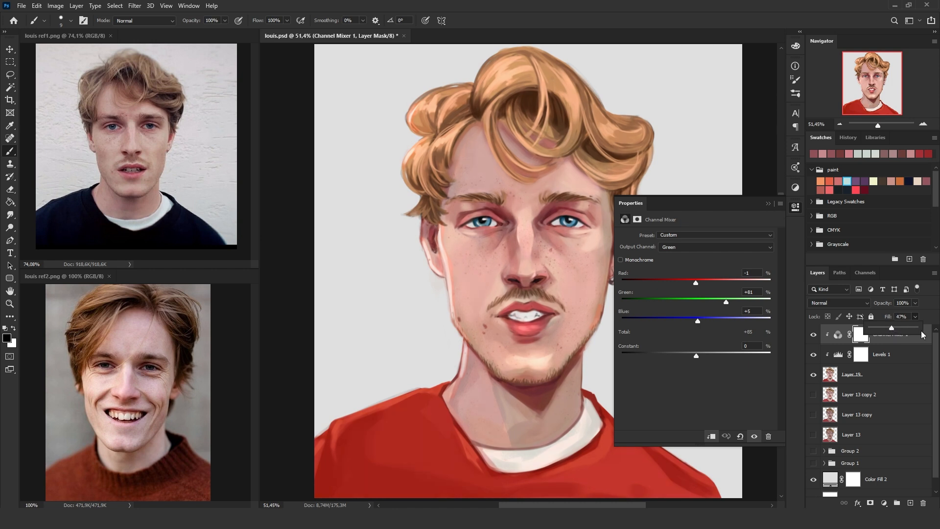
{"action": "left_click_drag", "start_coordinate": [907, 328], "coordinate": [895, 330]}
{"action": "left_click", "coordinate": [841, 124]}
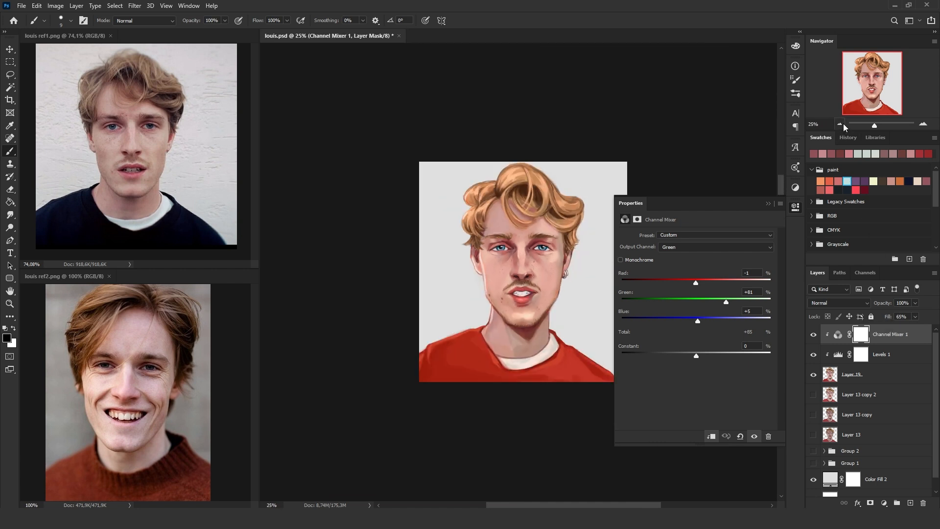
{"action": "left_click", "coordinate": [814, 354]}
{"action": "left_click", "coordinate": [923, 124]}
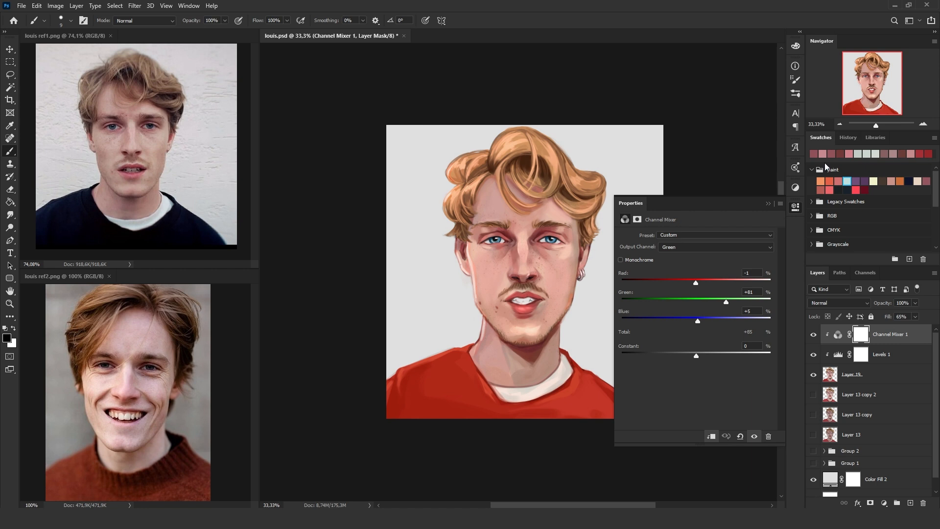
- Change the Color Fill 2 background colour to fdfdfd
{"action": "key", "text": "backslash"}
{"action": "left_click", "coordinate": [796, 205]}
{"action": "double_click", "coordinate": [830, 479]}
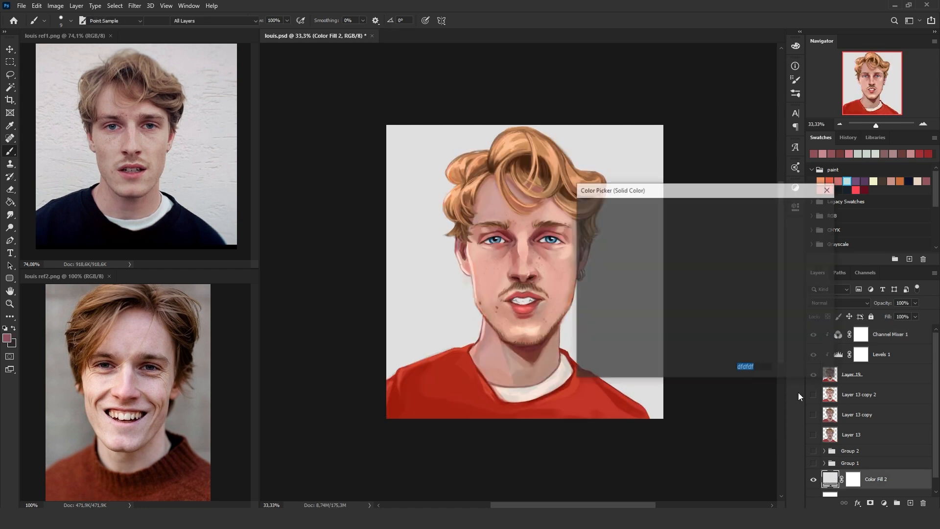
{"action": "type", "text": "fdfdfd"}
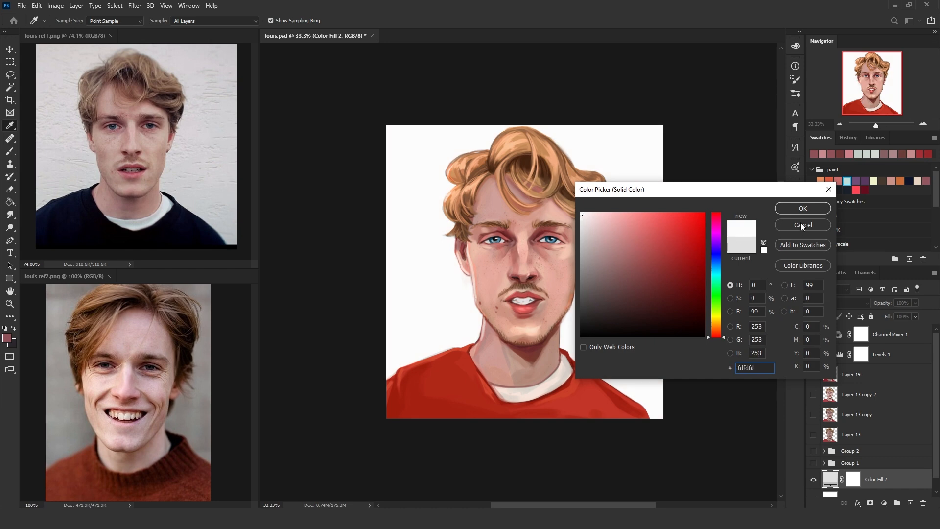
{"action": "left_click", "coordinate": [793, 208]}
{"action": "left_click", "coordinate": [923, 124]}
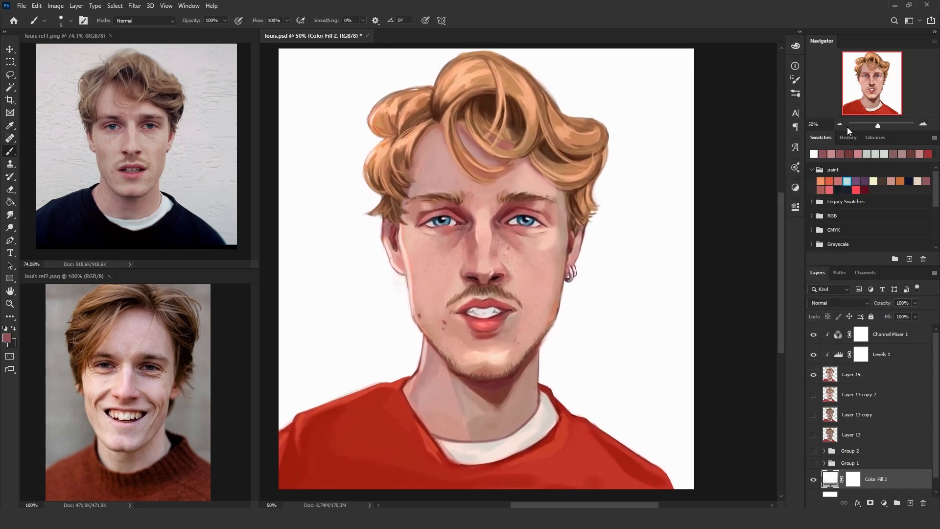
{"action": "left_click", "coordinate": [840, 124]}
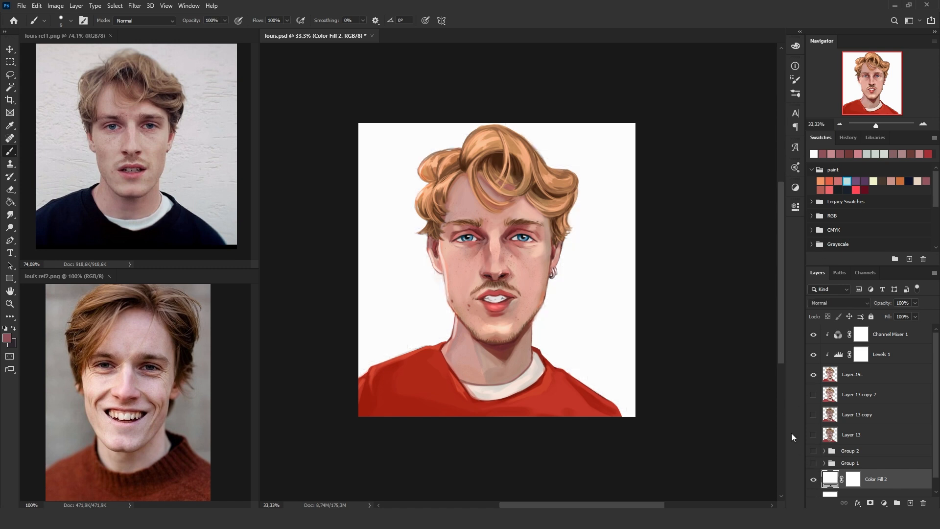
- Compare the portrait on the new background with and without Levels 1 and Channel Mixer 1
{"action": "left_click", "coordinate": [813, 354]}
{"action": "left_click", "coordinate": [814, 334]}
{"action": "left_click", "coordinate": [813, 335]}
{"action": "left_click", "coordinate": [813, 354]}
- Duplicate Channel Mixer 1 and set the copy's Green output to green -87 and blue -57
{"action": "left_click", "coordinate": [892, 339]}
{"action": "key", "text": "ctrl+j"}
{"action": "double_click", "coordinate": [830, 334]}
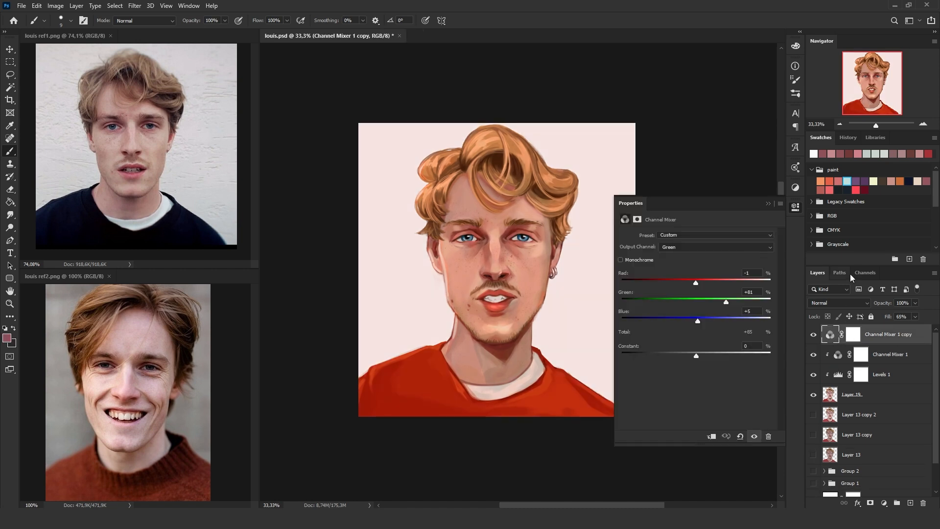
{"action": "left_click_drag", "start_coordinate": [726, 301], "coordinate": [662, 301]}
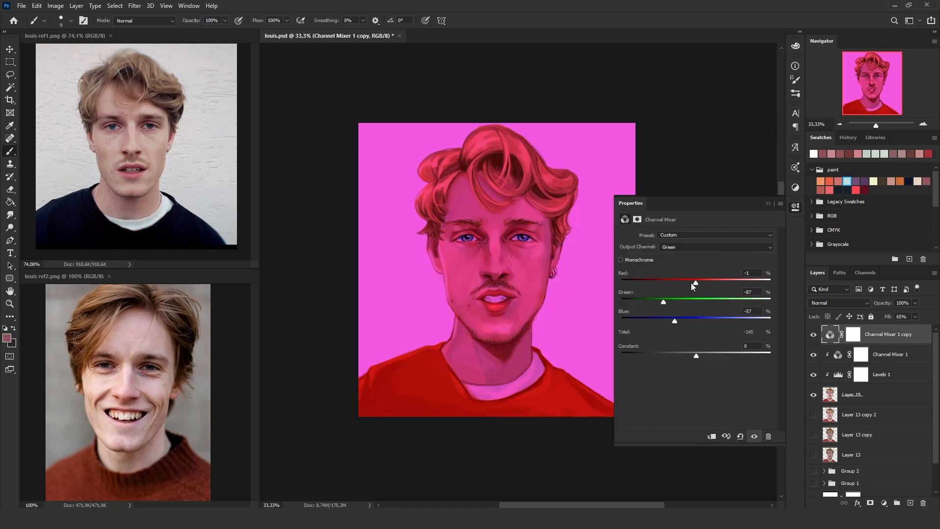
- Raise the red and lower the green amount in the Blue output of Channel Mixer 1 copy
{"action": "left_click", "coordinate": [690, 247]}
{"action": "left_click", "coordinate": [690, 271]}
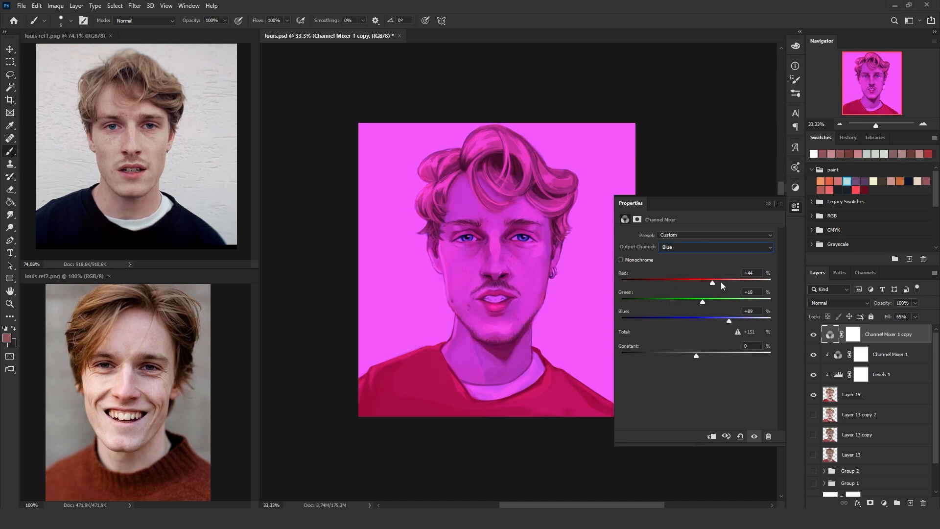
{"action": "mouse_move", "coordinate": [729, 321]}
{"action": "left_mouse_down"}
{"action": "mouse_move", "coordinate": [719, 319]}
{"action": "mouse_move", "coordinate": [747, 320]}
{"action": "left_mouse_up"}
{"action": "left_click_drag", "start_coordinate": [647, 302], "coordinate": [641, 301]}
{"action": "mouse_move", "coordinate": [730, 323]}
{"action": "left_mouse_down"}
{"action": "mouse_move", "coordinate": [703, 321]}
{"action": "mouse_move", "coordinate": [729, 322]}
{"action": "left_mouse_up"}
{"action": "left_click_drag", "start_coordinate": [725, 282], "coordinate": [732, 280]}
- Experiment with the red, green and blue amounts in the Green output of Channel Mixer 1 copy
{"action": "left_click", "coordinate": [702, 251]}
{"action": "left_click", "coordinate": [705, 269]}
{"action": "left_click", "coordinate": [718, 247]}
{"action": "left_click", "coordinate": [722, 260]}
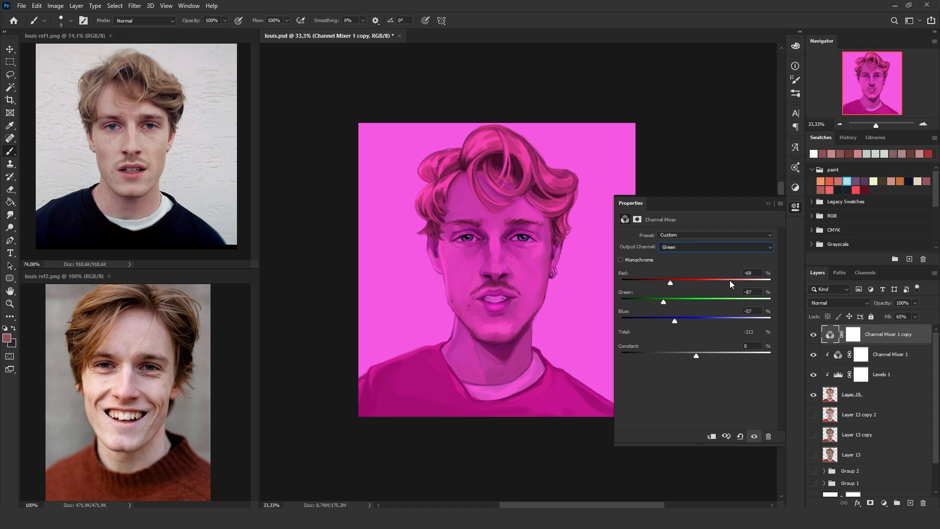
{"action": "left_click_drag", "start_coordinate": [695, 280], "coordinate": [652, 282]}
{"action": "left_click_drag", "start_coordinate": [641, 302], "coordinate": [659, 302]}
{"action": "left_click_drag", "start_coordinate": [705, 321], "coordinate": [660, 321]}
- Set the Blue output of Channel Mixer 1 copy to red +115, green -77 and blue +86
{"action": "left_click", "coordinate": [693, 247]}
{"action": "left_click", "coordinate": [697, 267]}
{"action": "left_click_drag", "start_coordinate": [708, 302], "coordinate": [678, 301]}
- Set the blend mode of Channel Mixer 1 copy to Exclusion and reduce the red amount in its Blue output
{"action": "left_click", "coordinate": [843, 299]}
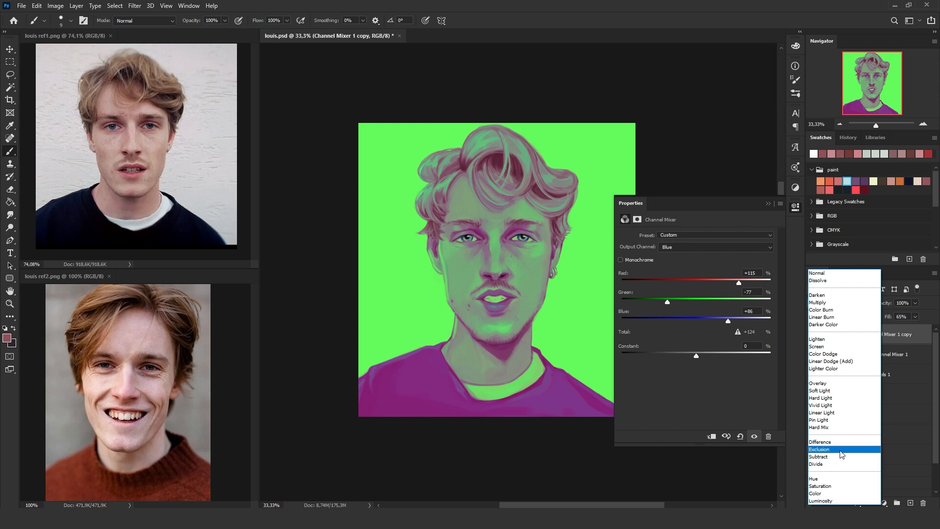
{"action": "left_click", "coordinate": [841, 452]}
{"action": "left_click_drag", "start_coordinate": [738, 283], "coordinate": [692, 312]}
- Set the Red output of Channel Mixer 1 copy to red +94, green -18 and blue +3
{"action": "left_click", "coordinate": [684, 247]}
{"action": "left_click", "coordinate": [684, 263]}
{"action": "left_click", "coordinate": [700, 247]}
{"action": "left_click", "coordinate": [696, 256]}
{"action": "mouse_move", "coordinate": [733, 283]}
{"action": "left_mouse_down"}
{"action": "mouse_move", "coordinate": [757, 278]}
{"action": "mouse_move", "coordinate": [721, 283]}
{"action": "mouse_move", "coordinate": [735, 286]}
{"action": "left_mouse_up"}
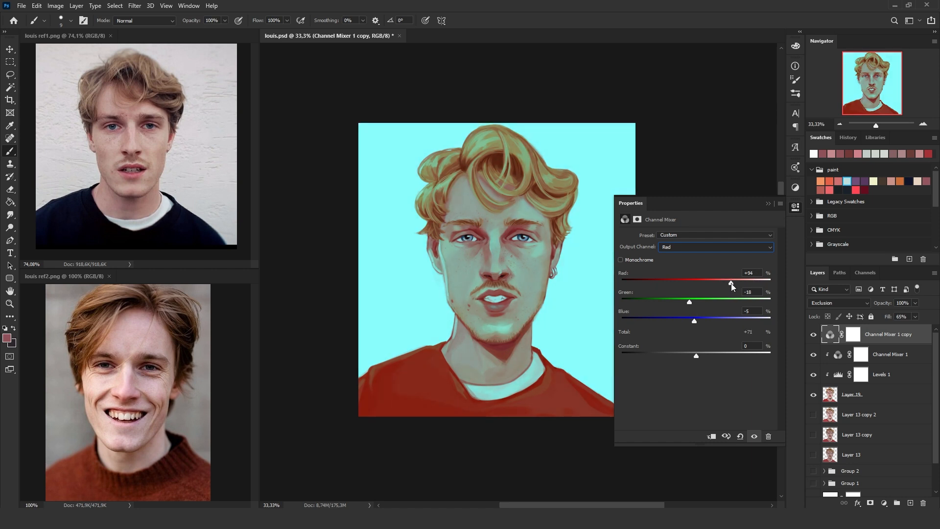
{"action": "left_click", "coordinate": [698, 319]}
- Clip Channel Mixer 1 copy to the layers below and set its Red output to green -35 and blue -9
{"action": "left_click", "coordinate": [876, 343], "text": "alt"}
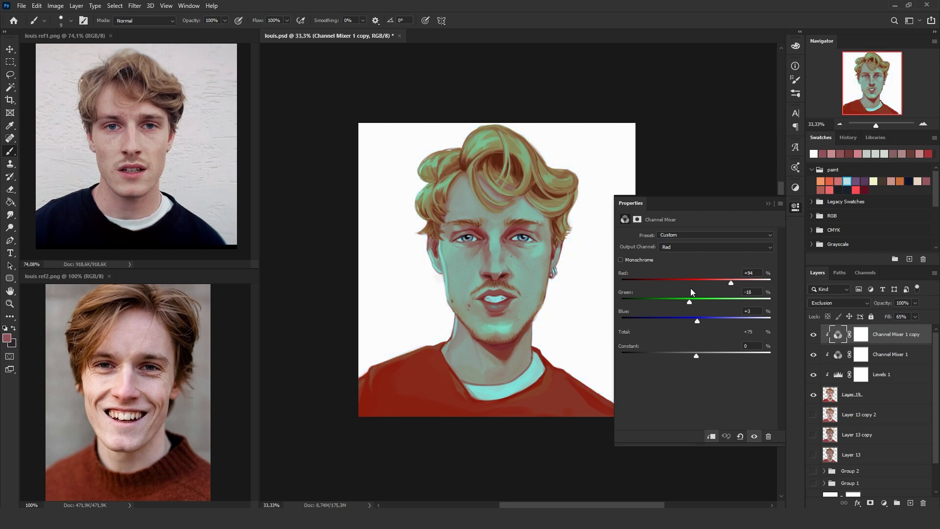
{"action": "mouse_move", "coordinate": [719, 319]}
{"action": "left_mouse_down"}
{"action": "mouse_move", "coordinate": [684, 319]}
{"action": "mouse_move", "coordinate": [692, 319]}
{"action": "mouse_move", "coordinate": [680, 303]}
{"action": "mouse_move", "coordinate": [708, 319]}
{"action": "left_mouse_up"}
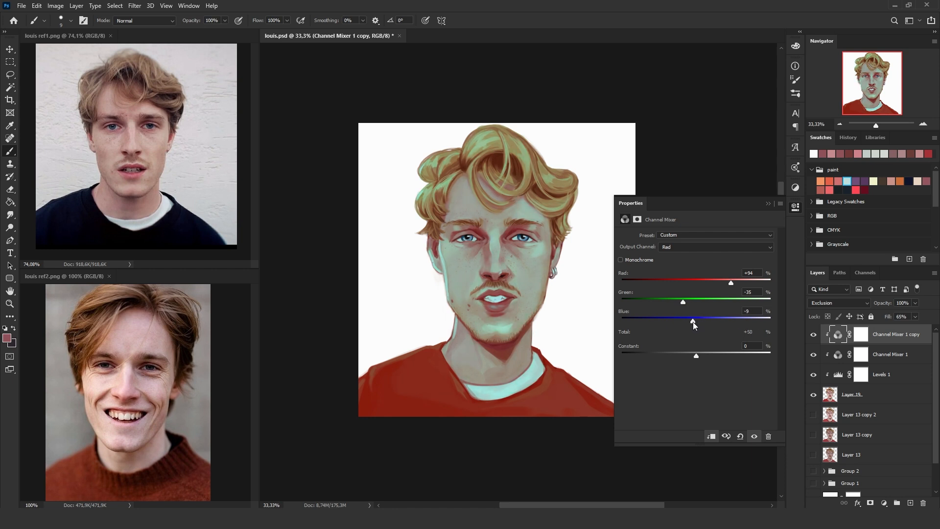
- Set the copy's Blue output to red -70, green +33 and blue +81, and compare the portrait with and without it
{"action": "left_click", "coordinate": [696, 246]}
{"action": "left_click", "coordinate": [692, 270]}
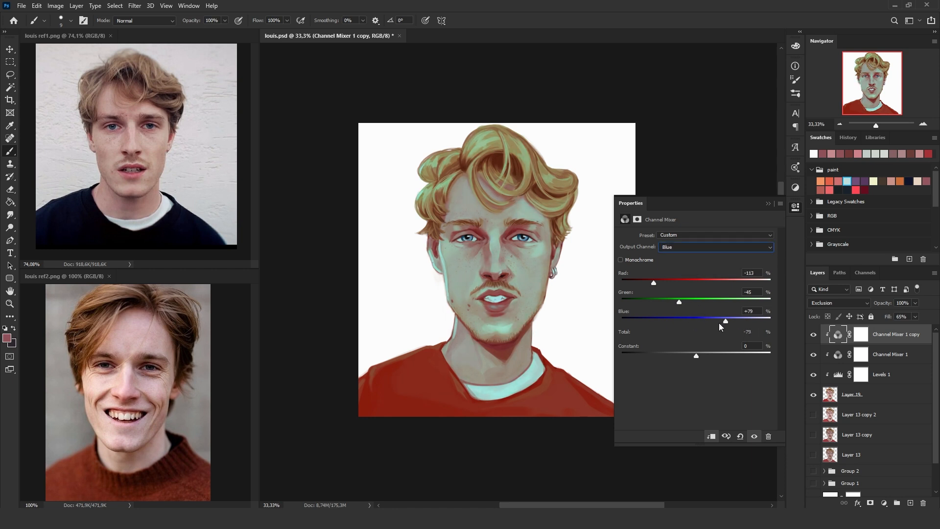
{"action": "left_click_drag", "start_coordinate": [720, 302], "coordinate": [670, 293]}
{"action": "left_click", "coordinate": [814, 335]}
{"action": "left_click", "coordinate": [814, 335]}
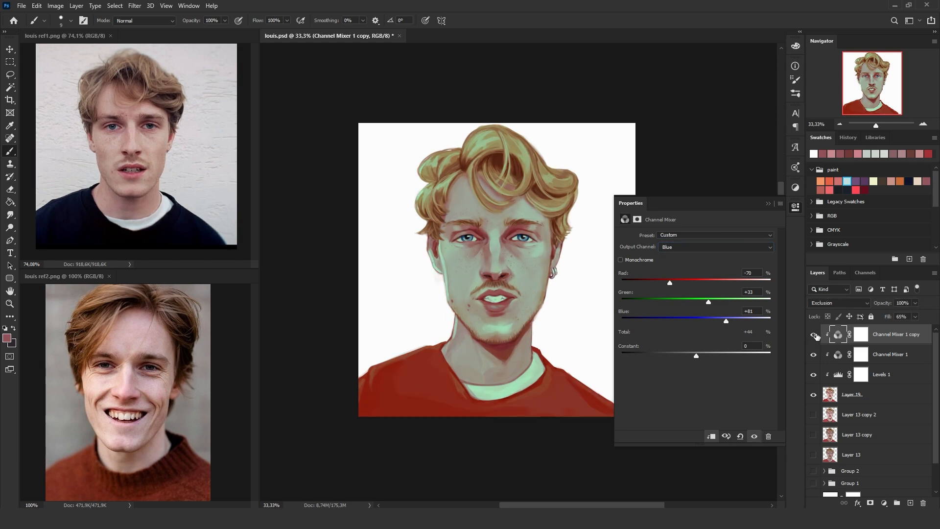
- Examine the recoloured portrait at thumbnail size and closer up
{"action": "left_click", "coordinate": [840, 124]}
{"action": "left_click", "coordinate": [839, 124]}
{"action": "left_click", "coordinate": [840, 124]}
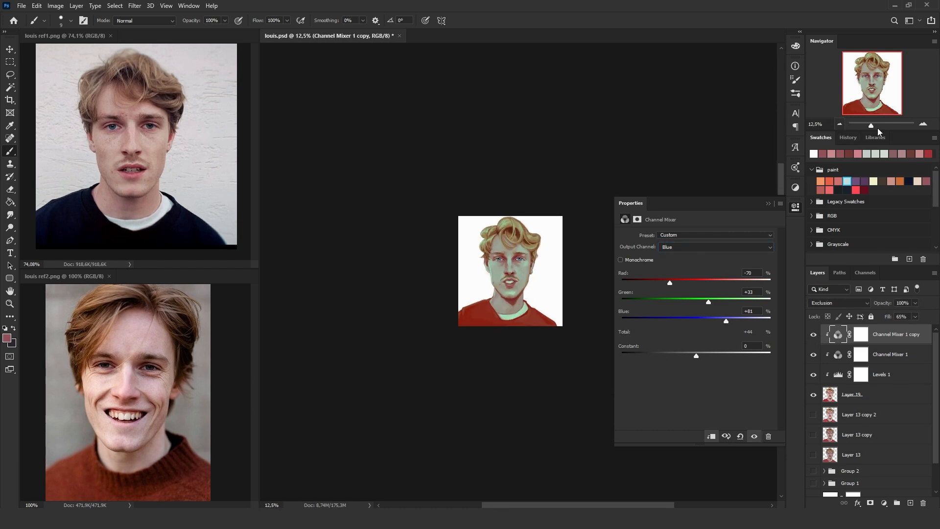
{"action": "left_click", "coordinate": [923, 123]}
{"action": "left_click", "coordinate": [923, 124]}
{"action": "left_click", "coordinate": [923, 123]}
{"action": "left_click", "coordinate": [923, 124]}
{"action": "left_click_drag", "start_coordinate": [541, 436], "coordinate": [539, 423]}
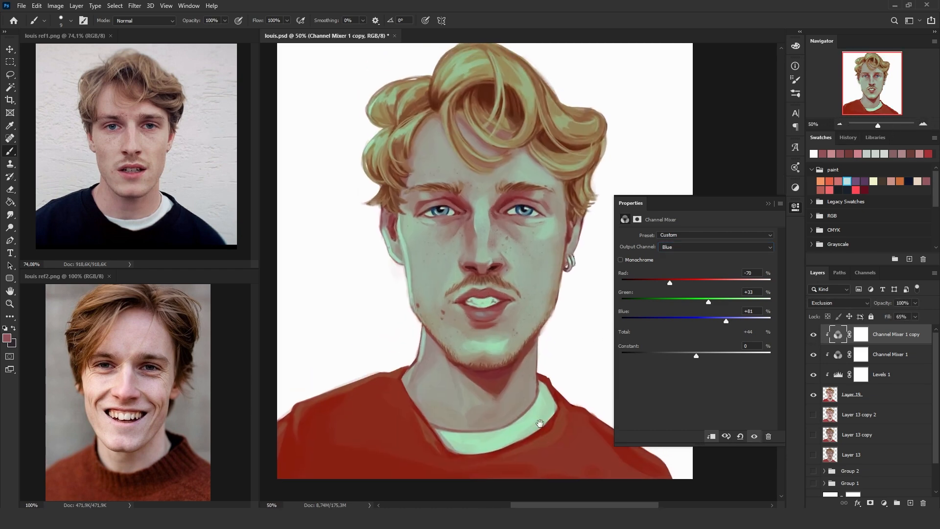
- Set the Green output of Channel Mixer 1 copy to red -79, green -26 and blue -23
{"action": "left_click", "coordinate": [695, 248]}
{"action": "left_click", "coordinate": [704, 259]}
{"action": "mouse_move", "coordinate": [684, 302]}
{"action": "left_mouse_down"}
{"action": "mouse_move", "coordinate": [664, 302]}
{"action": "mouse_move", "coordinate": [692, 302]}
{"action": "mouse_move", "coordinate": [689, 322]}
{"action": "left_mouse_up"}
{"action": "mouse_move", "coordinate": [680, 280]}
{"action": "left_mouse_down"}
{"action": "mouse_move", "coordinate": [696, 279]}
{"action": "mouse_move", "coordinate": [632, 290]}
{"action": "mouse_move", "coordinate": [733, 281]}
{"action": "mouse_move", "coordinate": [625, 283]}
{"action": "mouse_move", "coordinate": [669, 287]}
{"action": "left_mouse_up"}
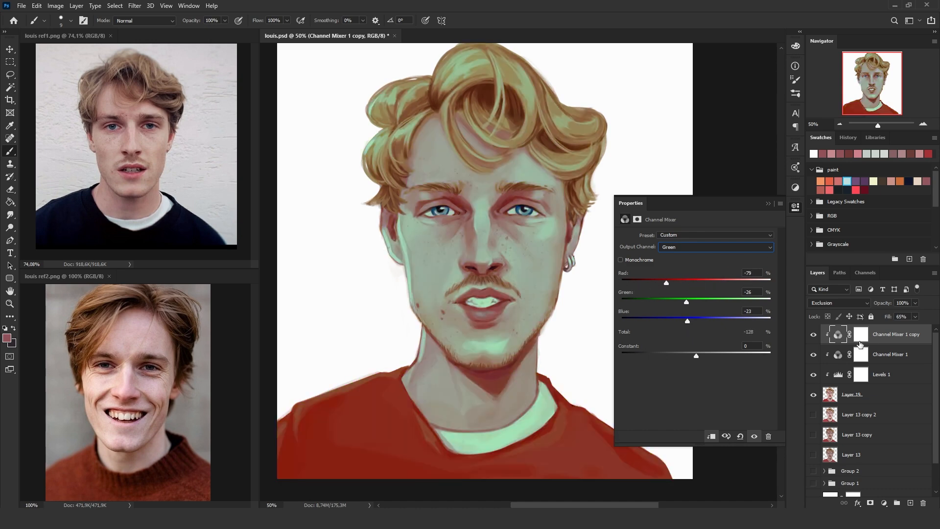
- Compare the portrait with and without Channel Mixer 1, and lower the fill of Channel Mixer 1 copy to 52%
{"action": "left_click", "coordinate": [814, 355]}
{"action": "left_click", "coordinate": [814, 355]}
{"action": "left_click", "coordinate": [814, 355]}
{"action": "left_click", "coordinate": [814, 355]}
{"action": "left_click", "coordinate": [891, 356]}
{"action": "mouse_move", "coordinate": [915, 316]}
{"action": "left_mouse_down"}
{"action": "mouse_move", "coordinate": [918, 333]}
{"action": "mouse_move", "coordinate": [909, 329]}
{"action": "mouse_move", "coordinate": [932, 328]}
{"action": "mouse_move", "coordinate": [885, 331]}
{"action": "mouse_move", "coordinate": [906, 333]}
{"action": "left_mouse_up"}
{"action": "left_click", "coordinate": [834, 339]}
{"action": "left_click", "coordinate": [838, 340]}
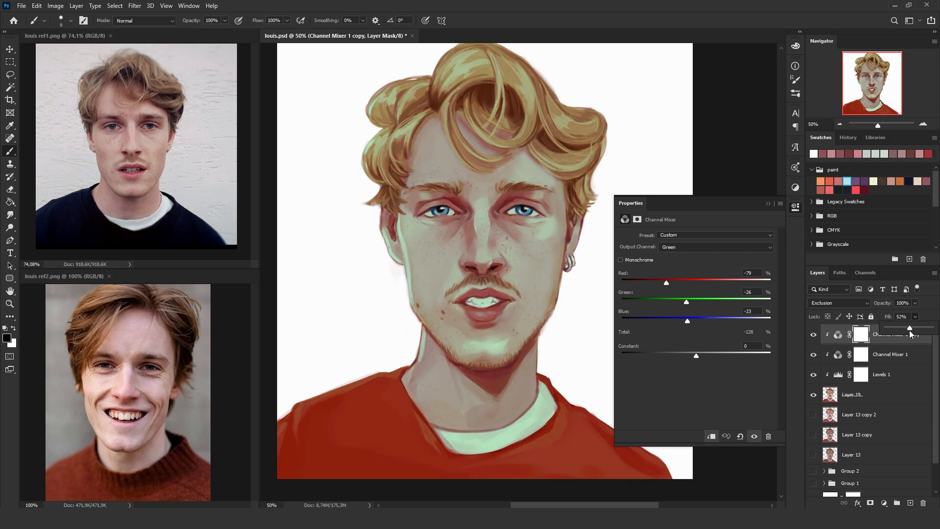
- Add a Curves adjustment with the black point at input 23, output 28 and slightly lifted midtones, and compare the portrait with and without it
{"action": "left_click", "coordinate": [884, 503]}
{"action": "left_click", "coordinate": [894, 381]}
{"action": "left_click_drag", "start_coordinate": [768, 259], "coordinate": [760, 260]}
{"action": "mouse_move", "coordinate": [643, 384]}
{"action": "left_mouse_down"}
{"action": "mouse_move", "coordinate": [645, 368]}
{"action": "mouse_move", "coordinate": [654, 374]}
{"action": "left_mouse_up"}
{"action": "left_click_drag", "start_coordinate": [706, 318], "coordinate": [704, 313]}
{"action": "left_click_drag", "start_coordinate": [652, 373], "coordinate": [655, 370]}
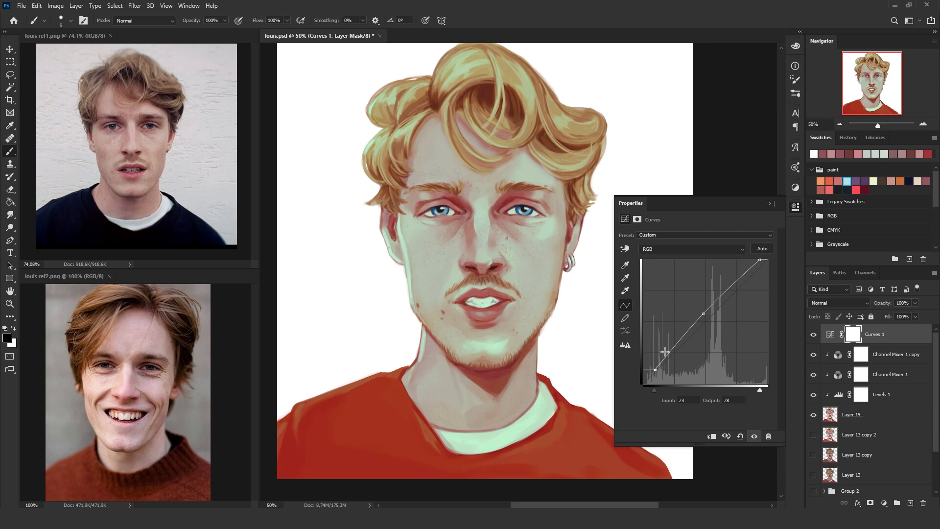
{"action": "left_click_drag", "start_coordinate": [759, 261], "coordinate": [772, 258]}
{"action": "left_click_drag", "start_coordinate": [702, 314], "coordinate": [701, 318]}
{"action": "left_click", "coordinate": [813, 335]}
{"action": "left_click", "coordinate": [814, 335]}
- Duplicate Channel Mixer 1 above Channel Mixer 1 copy, clip the duplicate to the layers below and set its fill to 39%
{"action": "left_click", "coordinate": [861, 354]}
{"action": "left_click", "coordinate": [916, 316]}
{"action": "left_click_drag", "start_coordinate": [932, 327], "coordinate": [887, 364]}
{"action": "left_click", "coordinate": [888, 365], "text": "alt"}
{"action": "left_click", "coordinate": [915, 317]}
{"action": "mouse_move", "coordinate": [915, 330]}
{"action": "left_mouse_down"}
{"action": "mouse_move", "coordinate": [889, 331]}
{"action": "mouse_move", "coordinate": [900, 330]}
{"action": "left_mouse_up"}
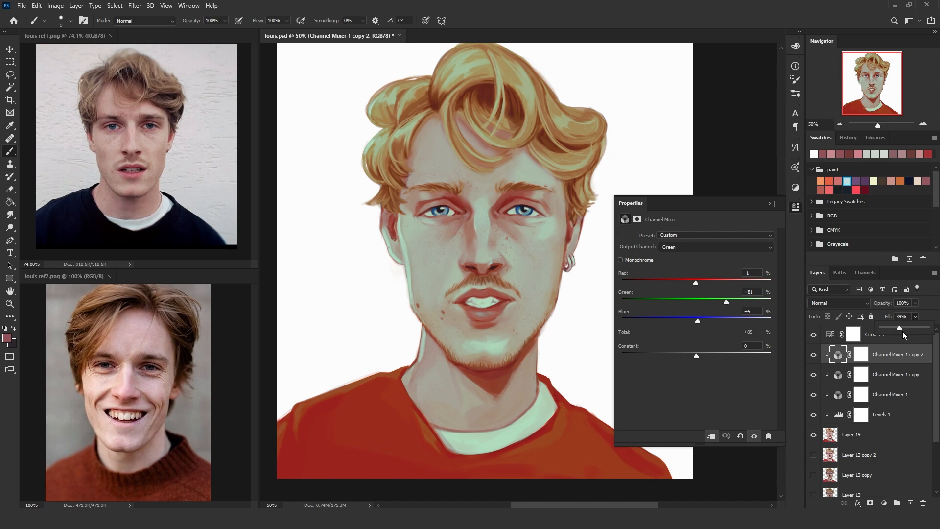
- In Channel Mixer 1 copy 2, set the Green output's blue to -2 and the Red output to red +107, green +18 and blue -19
{"action": "mouse_move", "coordinate": [698, 321]}
{"action": "left_mouse_down"}
{"action": "mouse_move", "coordinate": [718, 321]}
{"action": "mouse_move", "coordinate": [695, 322]}
{"action": "left_mouse_up"}
{"action": "left_click", "coordinate": [693, 247]}
{"action": "left_click", "coordinate": [686, 255]}
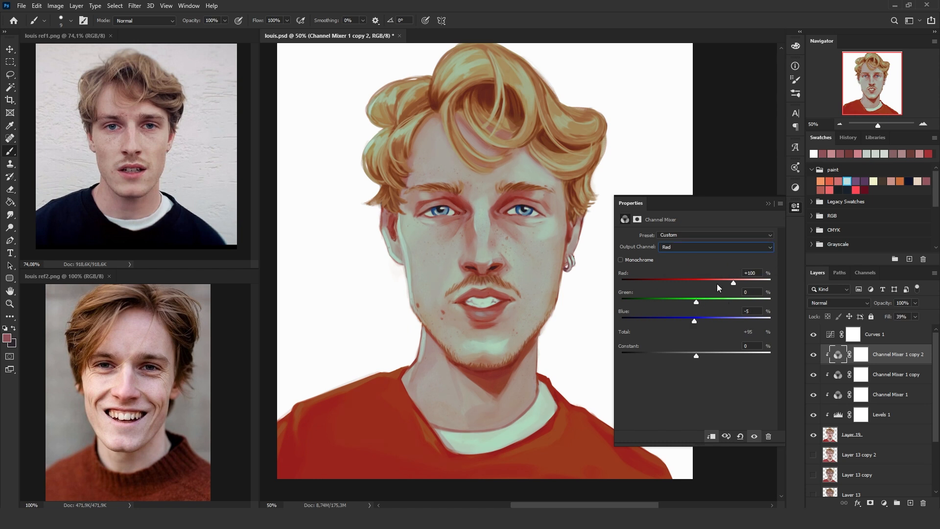
{"action": "left_click_drag", "start_coordinate": [727, 283], "coordinate": [698, 301]}
{"action": "key", "text": "ctrl+minus"}
{"action": "key", "text": "ctrl+minus"}
{"action": "key", "text": "ctrl+minus"}
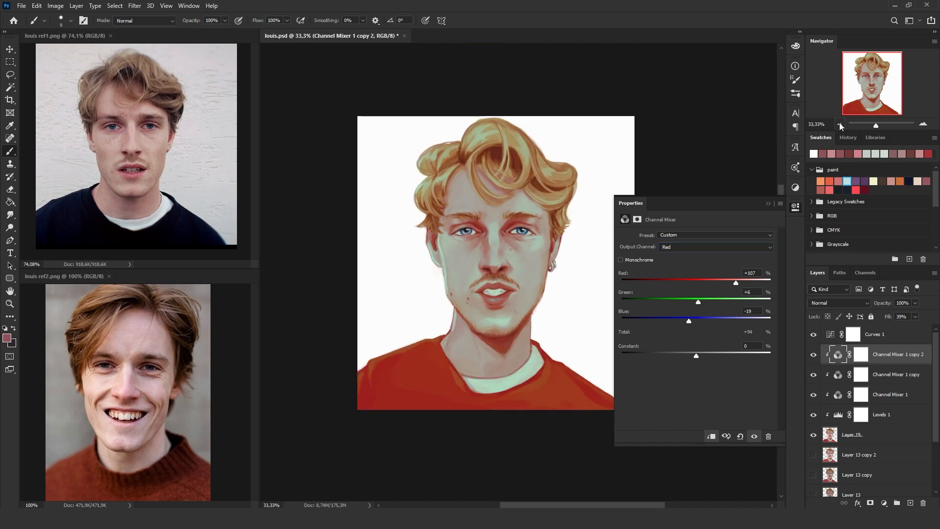
{"action": "left_click_drag", "start_coordinate": [697, 302], "coordinate": [703, 304]}
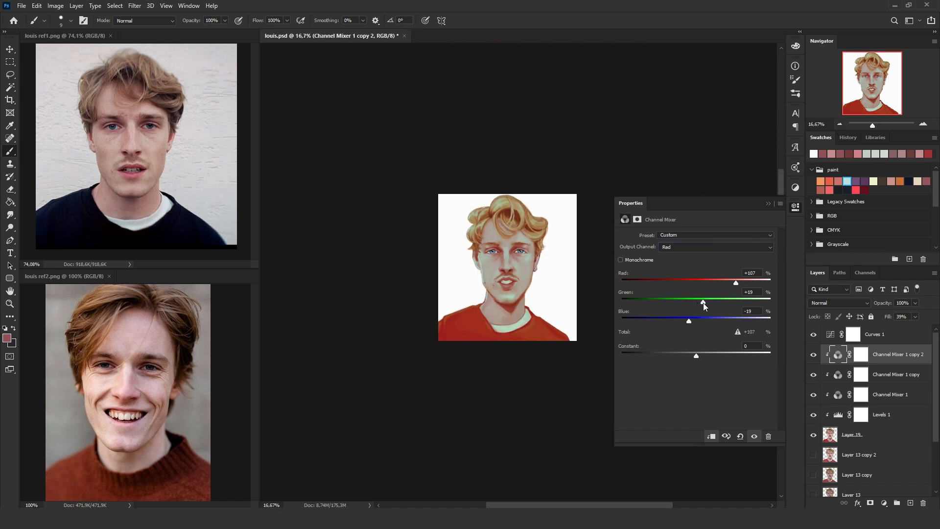
{"action": "key", "text": "ctrl+plus"}
{"action": "key", "text": "ctrl+plus"}
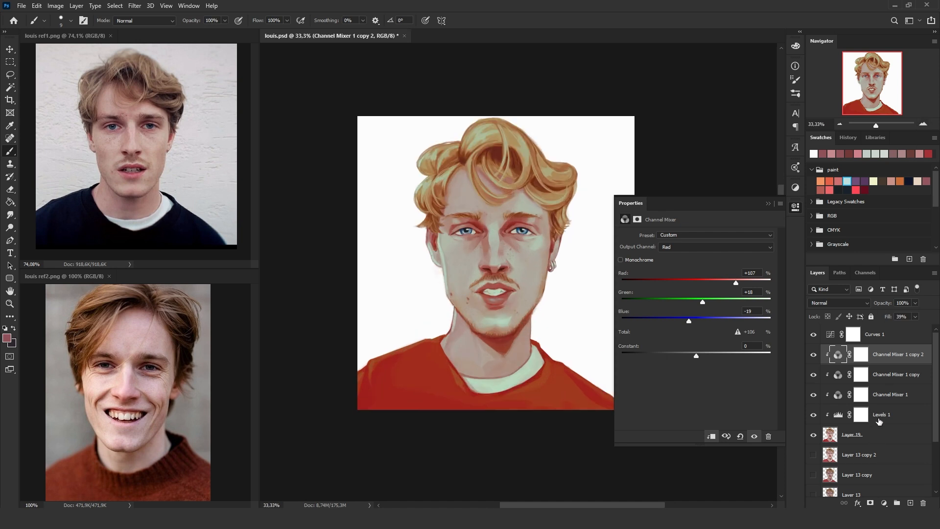
- Clip the Curves 1 adjustment to the layers below and compare the portrait with and without it
{"action": "left_click", "coordinate": [895, 343], "text": "alt"}
{"action": "left_click", "coordinate": [814, 334]}
{"action": "left_click", "coordinate": [813, 335]}
{"action": "left_click", "coordinate": [861, 334]}
- Set the fill of Channel Mixer 1 copy to 66% and the fill of Channel Mixer 1 to 76%
{"action": "left_click", "coordinate": [814, 401]}
{"action": "left_click", "coordinate": [814, 400]}
{"action": "left_click", "coordinate": [814, 376]}
{"action": "left_click", "coordinate": [814, 376]}
{"action": "left_click", "coordinate": [864, 379]}
{"action": "left_click", "coordinate": [915, 316]}
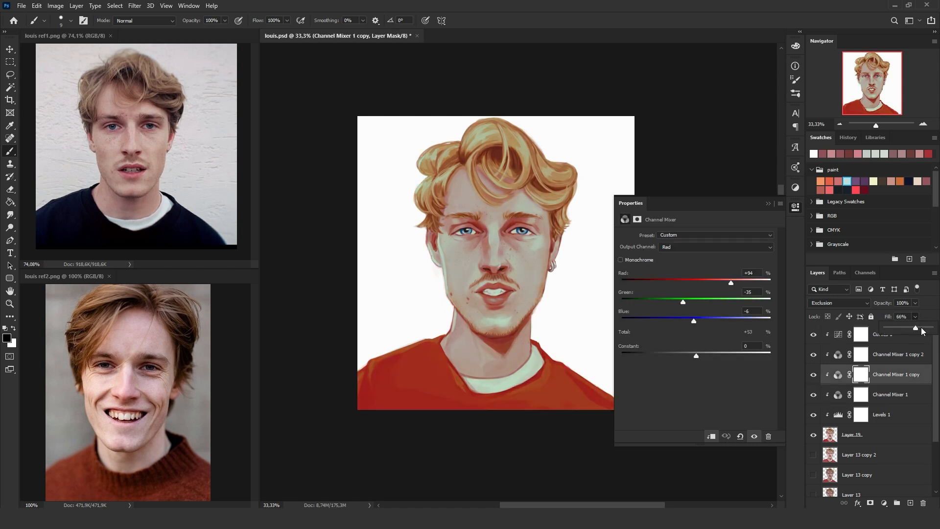
{"action": "left_click", "coordinate": [888, 394]}
{"action": "left_click", "coordinate": [915, 316]}
{"action": "left_click_drag", "start_coordinate": [915, 327], "coordinate": [915, 332]}
- Set the Levels 1 inputs to 21, 1.03 and 231, and compare the portrait with and without the adjustment
{"action": "left_click", "coordinate": [815, 416]}
{"action": "left_click", "coordinate": [814, 416]}
{"action": "left_click", "coordinate": [814, 416]}
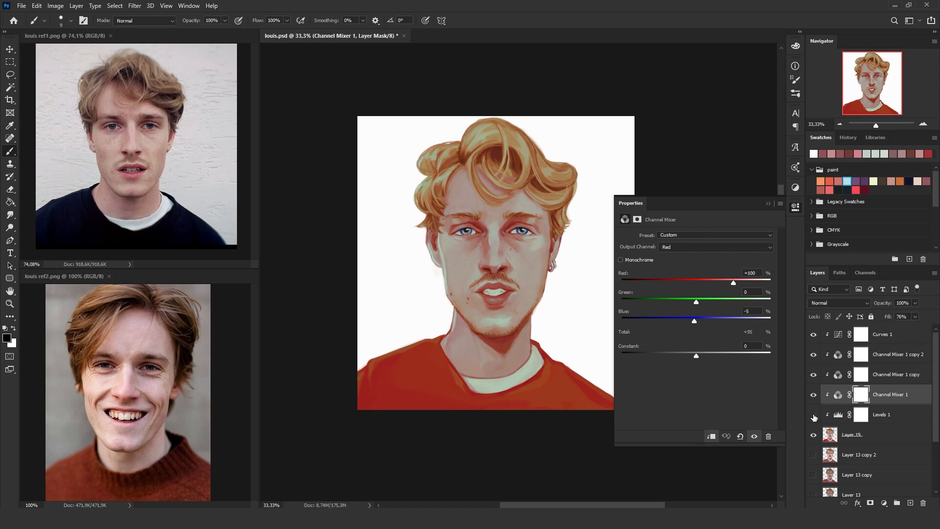
{"action": "left_click", "coordinate": [882, 415]}
{"action": "left_click", "coordinate": [815, 416]}
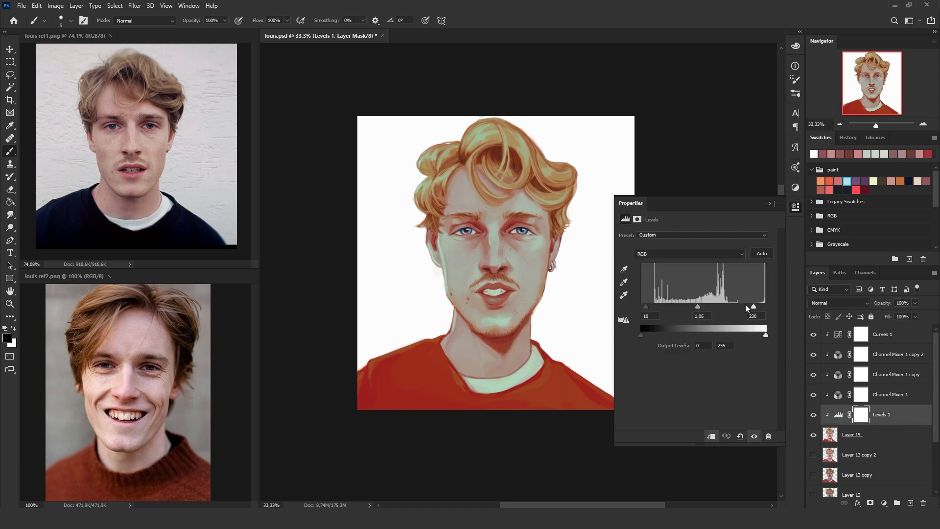
{"action": "left_click_drag", "start_coordinate": [757, 306], "coordinate": [756, 304]}
{"action": "left_click_drag", "start_coordinate": [646, 307], "coordinate": [754, 306]}
{"action": "left_click", "coordinate": [813, 416]}
{"action": "left_click", "coordinate": [814, 415]}
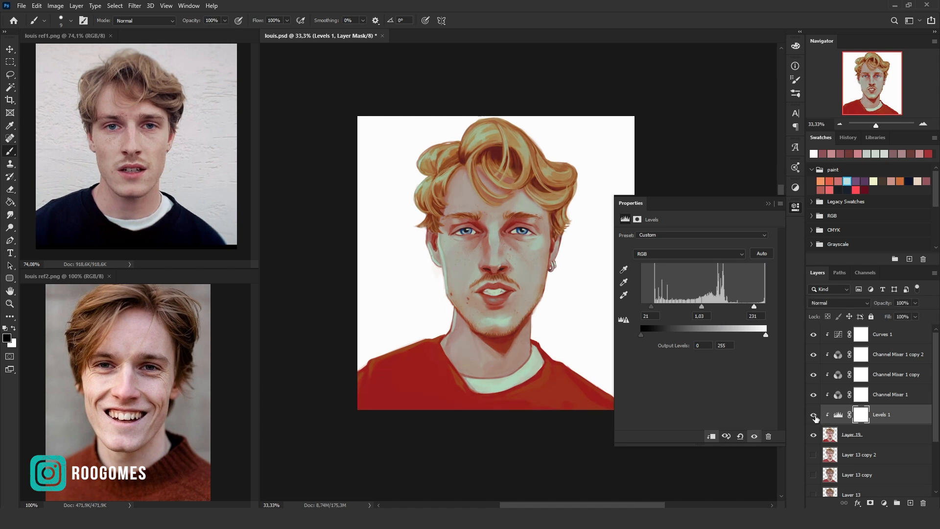
{"action": "left_click", "coordinate": [813, 416]}
{"action": "left_click", "coordinate": [813, 416]}
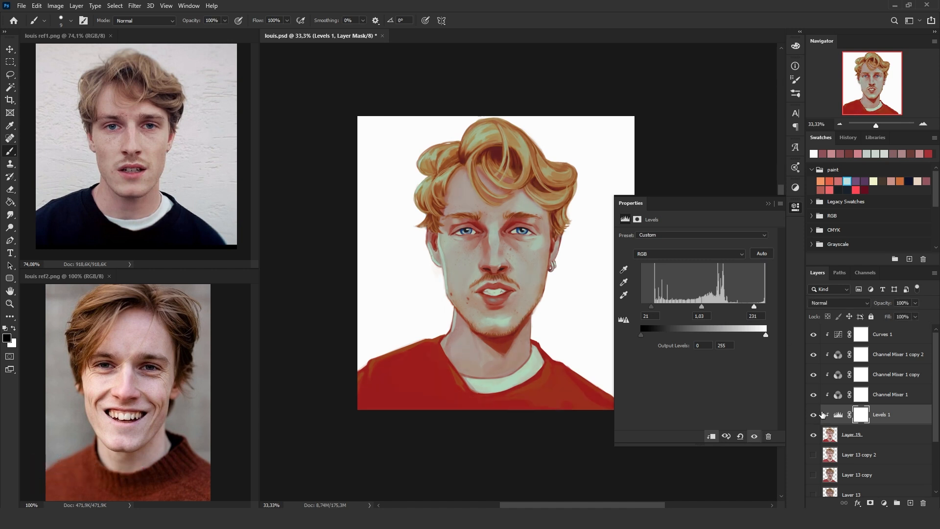
- Set the Levels 1 midtone input to 1.18 and the white input to 250
{"action": "left_click_drag", "start_coordinate": [706, 305], "coordinate": [702, 305]}
{"action": "left_click", "coordinate": [923, 124]}
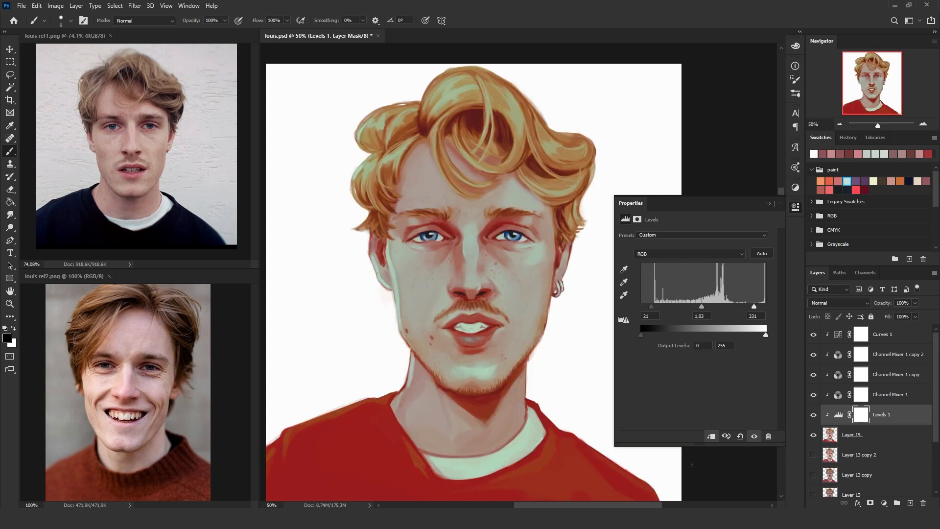
{"action": "left_click_drag", "start_coordinate": [755, 306], "coordinate": [748, 307]}
{"action": "left_click_drag", "start_coordinate": [766, 306], "coordinate": [764, 305]}
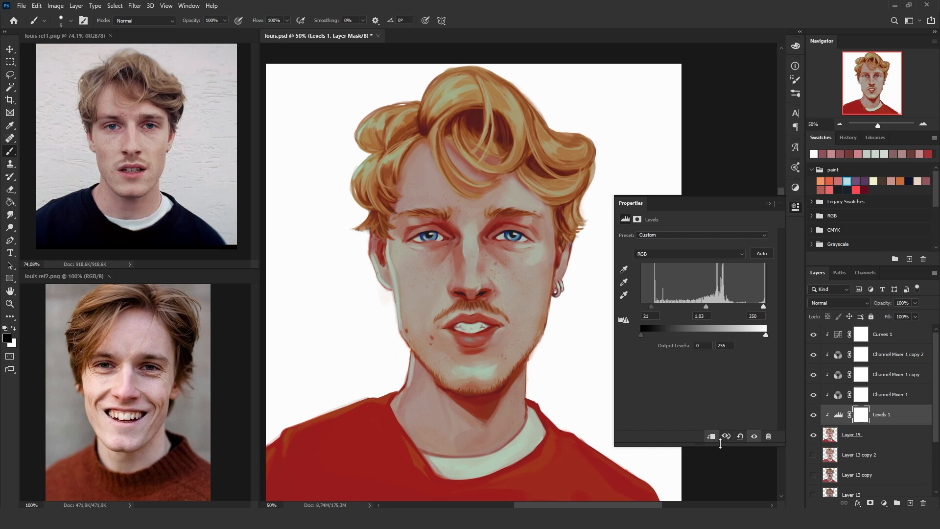
{"action": "left_click_drag", "start_coordinate": [706, 306], "coordinate": [702, 305]}
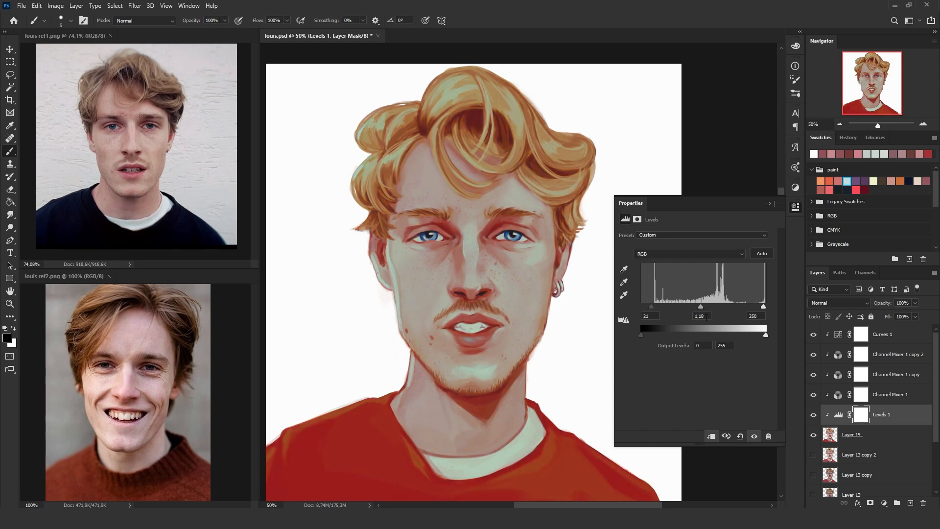
- Compare the effect of both Channel Mixer copies, and set the Green output of Channel Mixer 1 copy 2 to red +10, green +62 and blue +6
{"action": "left_click", "coordinate": [814, 375]}
{"action": "left_click", "coordinate": [814, 374]}
{"action": "left_click", "coordinate": [814, 354]}
{"action": "left_click", "coordinate": [813, 354]}
{"action": "left_click", "coordinate": [838, 354]}
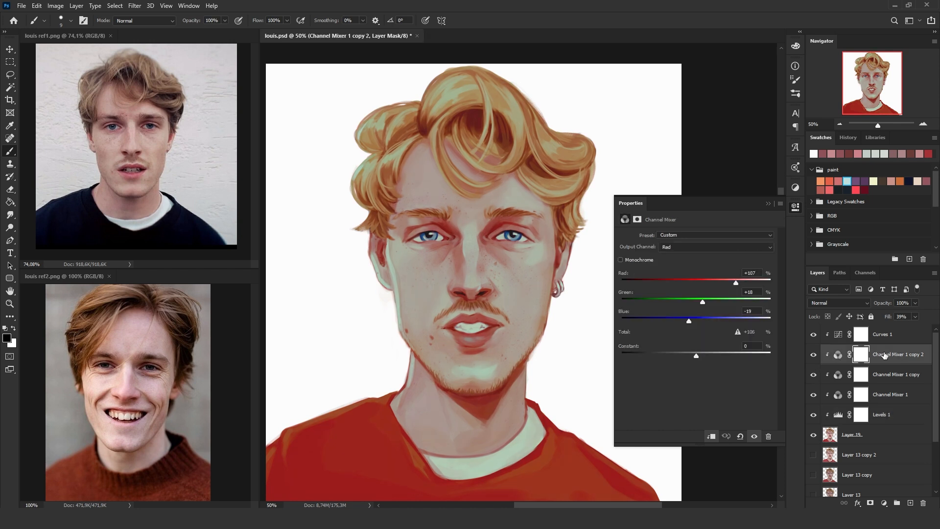
{"action": "mouse_move", "coordinate": [715, 318]}
{"action": "left_mouse_down"}
{"action": "mouse_move", "coordinate": [686, 321]}
{"action": "mouse_move", "coordinate": [697, 321]}
{"action": "left_mouse_up"}
{"action": "left_click", "coordinate": [684, 247]}
{"action": "left_click", "coordinate": [681, 263]}
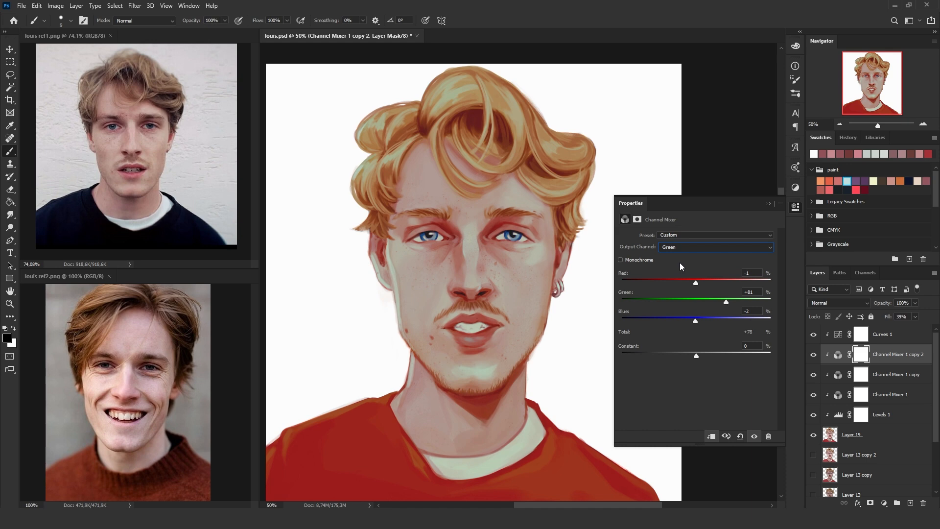
{"action": "left_click_drag", "start_coordinate": [695, 283], "coordinate": [692, 327]}
- Check the portrait with and without Curves 1, and move its midtone point to input 127, output 146
{"action": "left_click", "coordinate": [813, 335]}
{"action": "left_click", "coordinate": [814, 335]}
{"action": "left_click", "coordinate": [813, 335]}
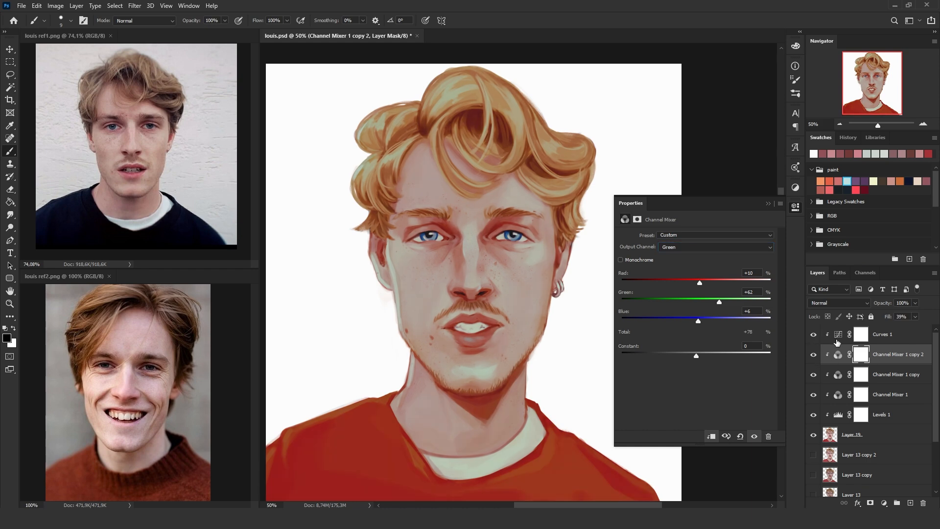
{"action": "left_click", "coordinate": [861, 335]}
{"action": "left_click", "coordinate": [839, 334]}
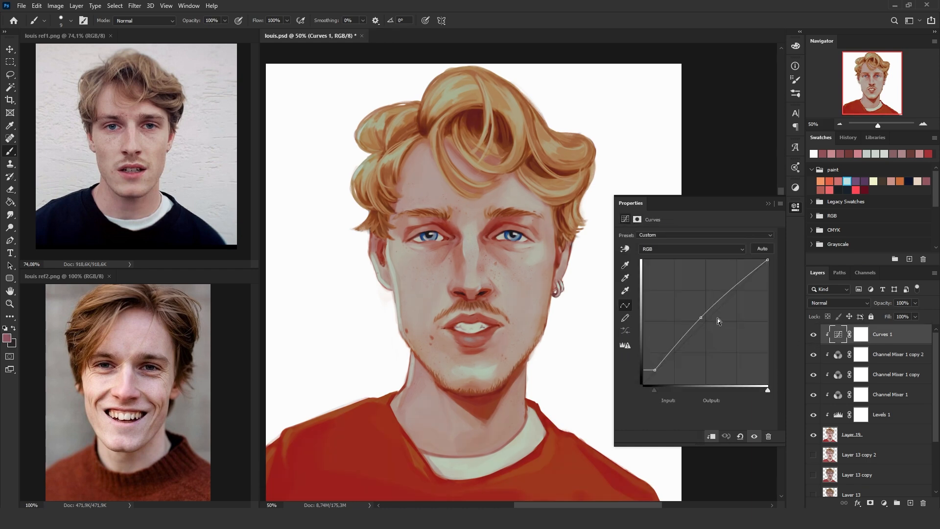
{"action": "left_click_drag", "start_coordinate": [701, 324], "coordinate": [704, 314]}
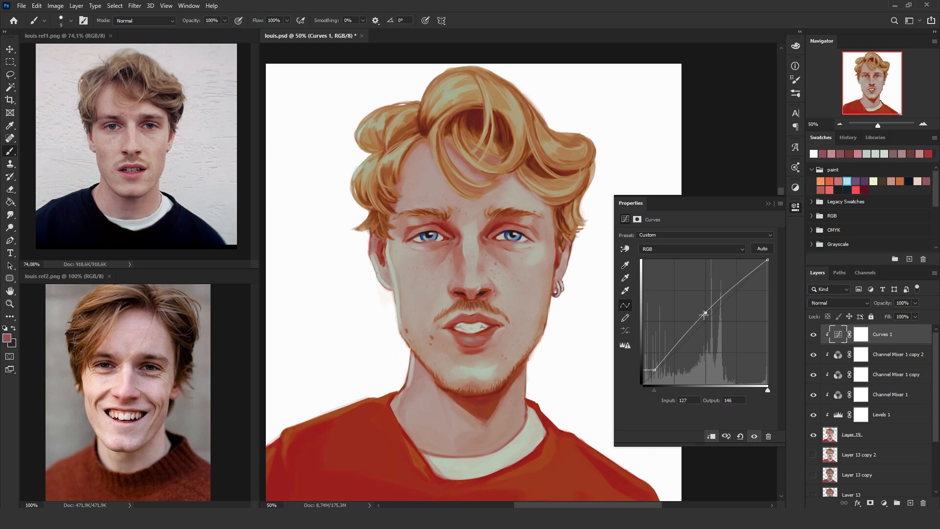
{"action": "left_click", "coordinate": [767, 202]}
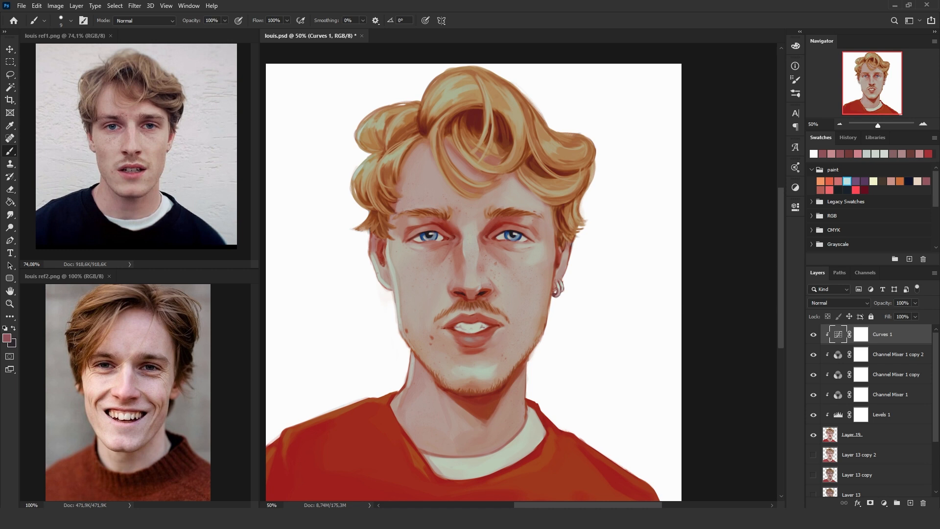
- Change the Color Fill 2 background layer to a very light grey
{"action": "scroll", "coordinate": [869, 411], "scroll_direction": "down", "scroll_amount": 3}
{"action": "left_click", "coordinate": [876, 467]}
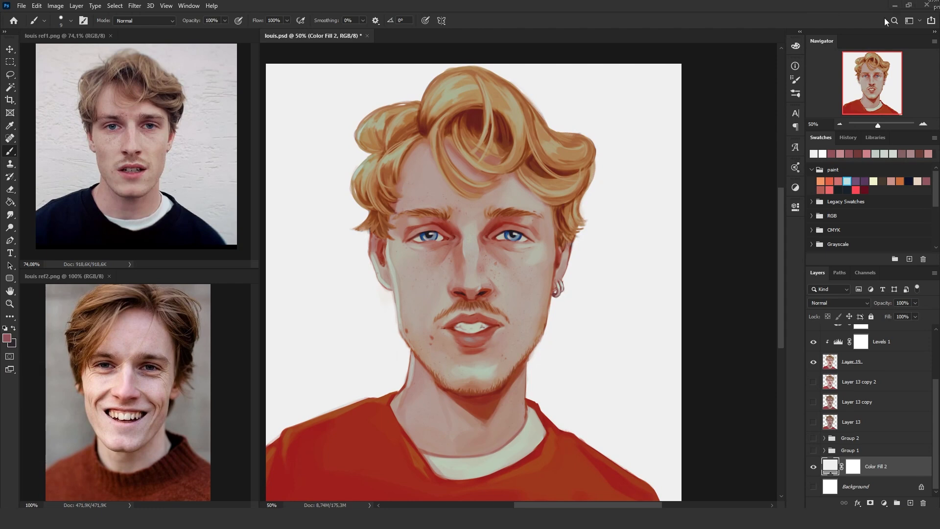
- Detach the assinatura signature document into its own floating window over the portrait
{"action": "left_click_drag", "start_coordinate": [375, 40], "coordinate": [384, 34]}
{"action": "left_click_drag", "start_coordinate": [446, 35], "coordinate": [397, 68]}
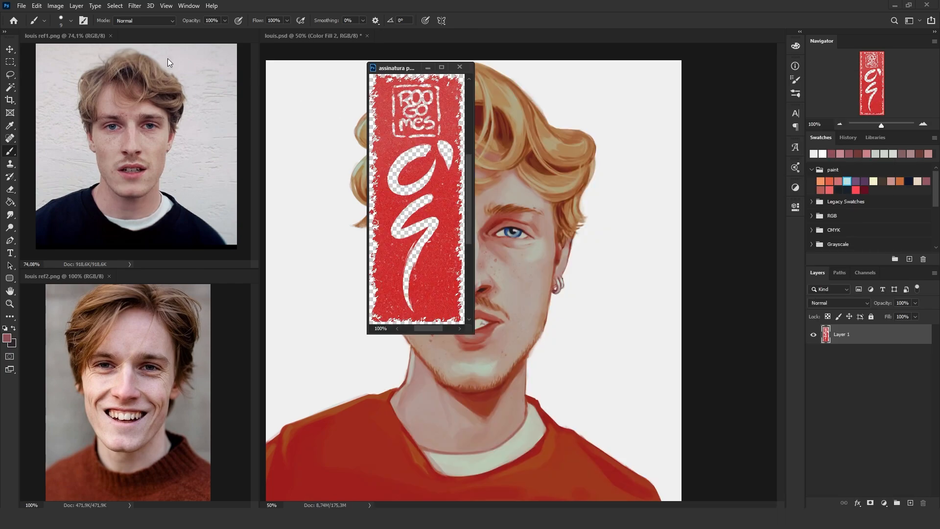